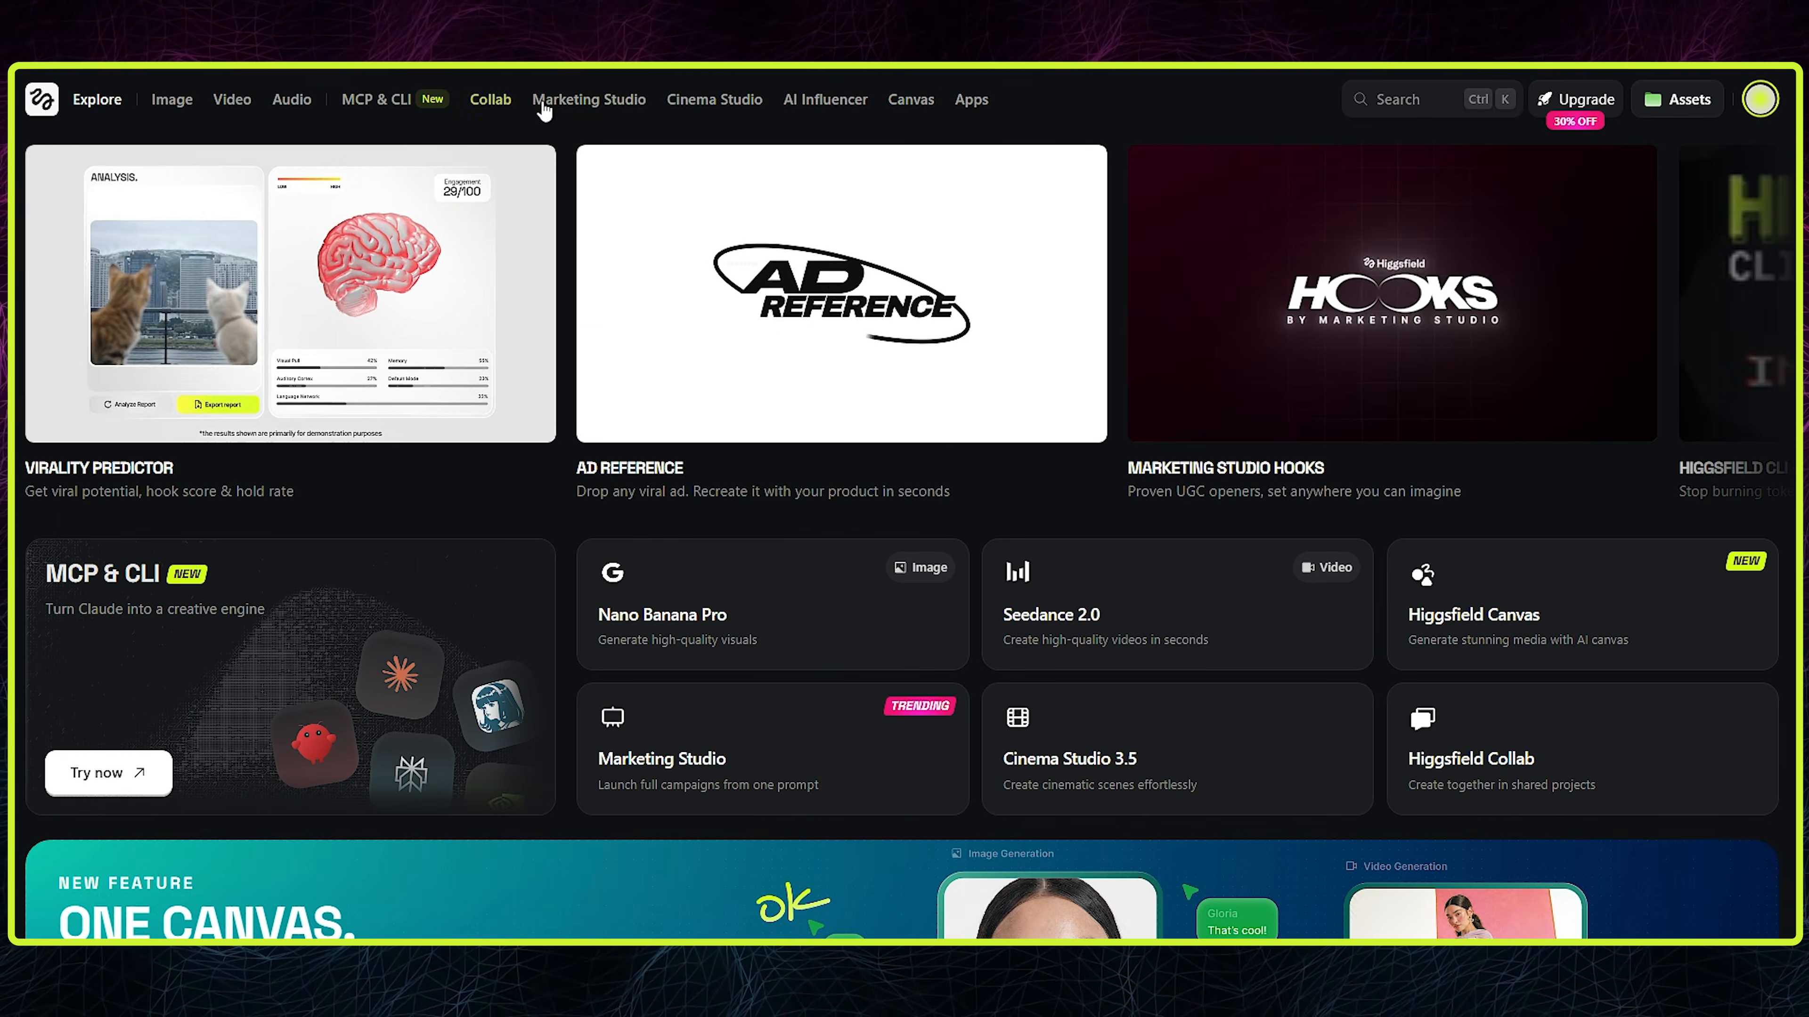
# - Look over the features on the Explore page and open the Canvas workspace
pyautogui.scroll(-8, 1356, 381)
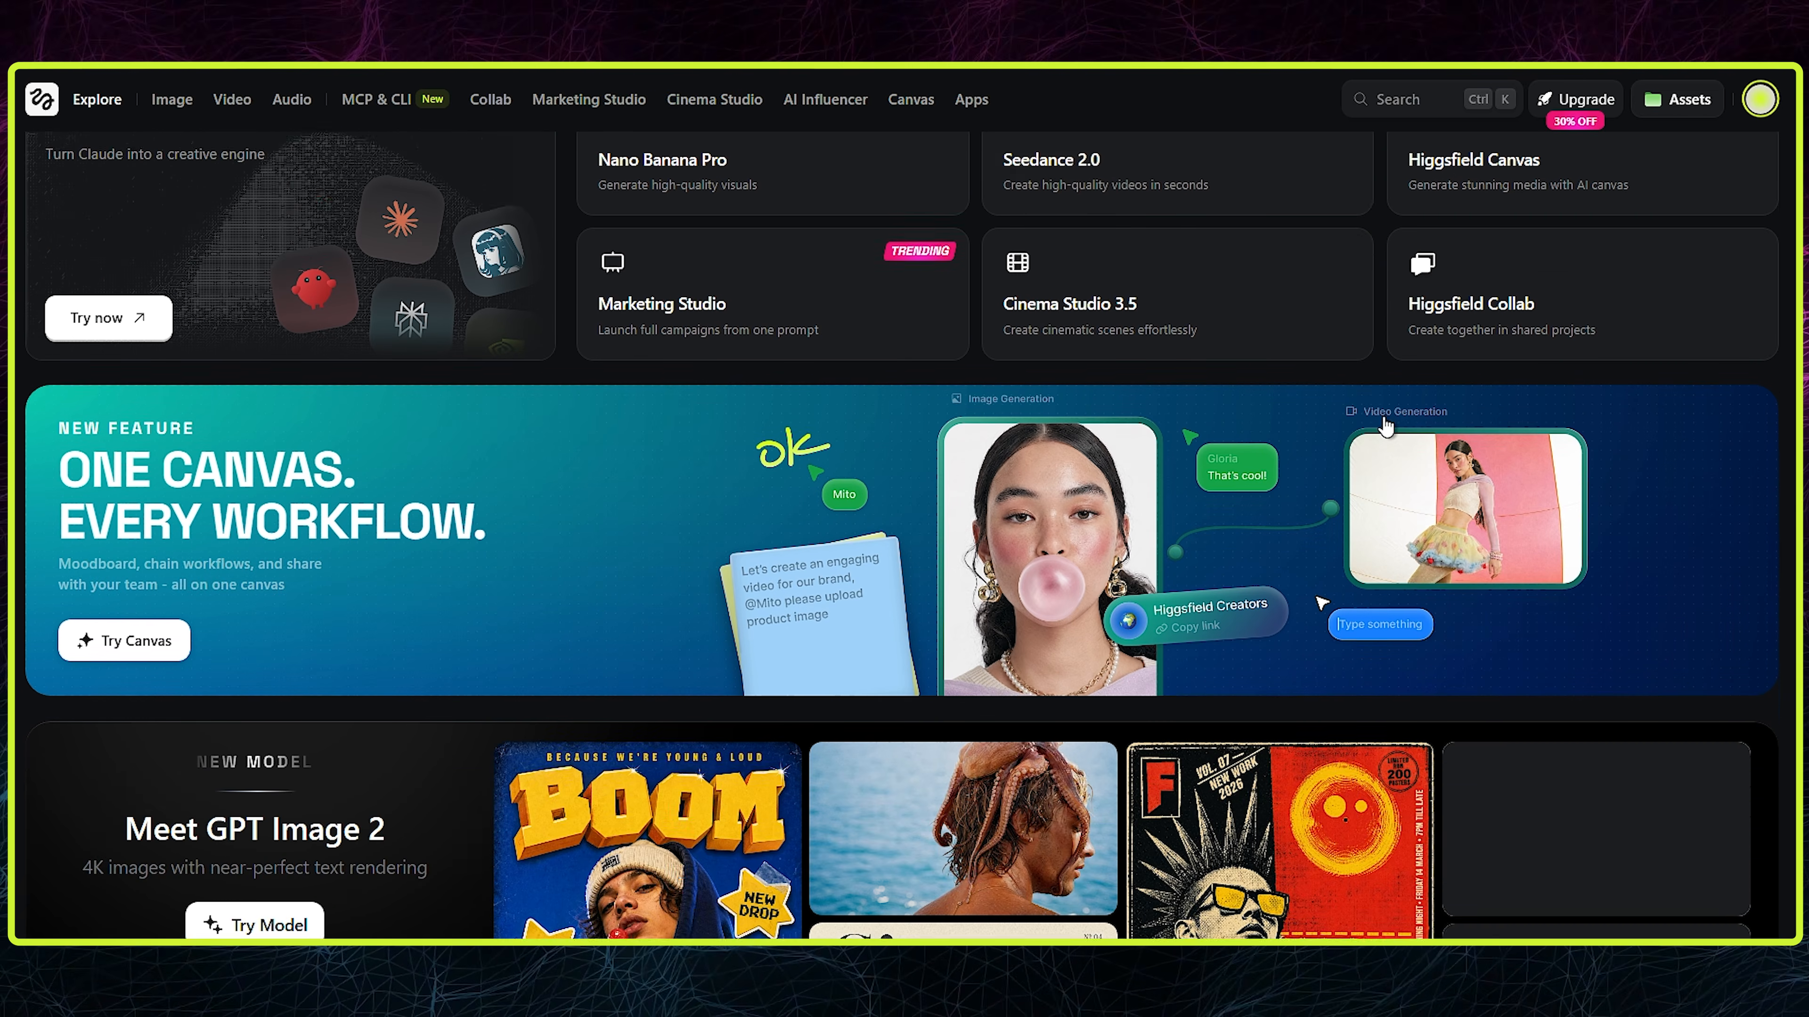
pyautogui.scroll(-20, 1385, 425)
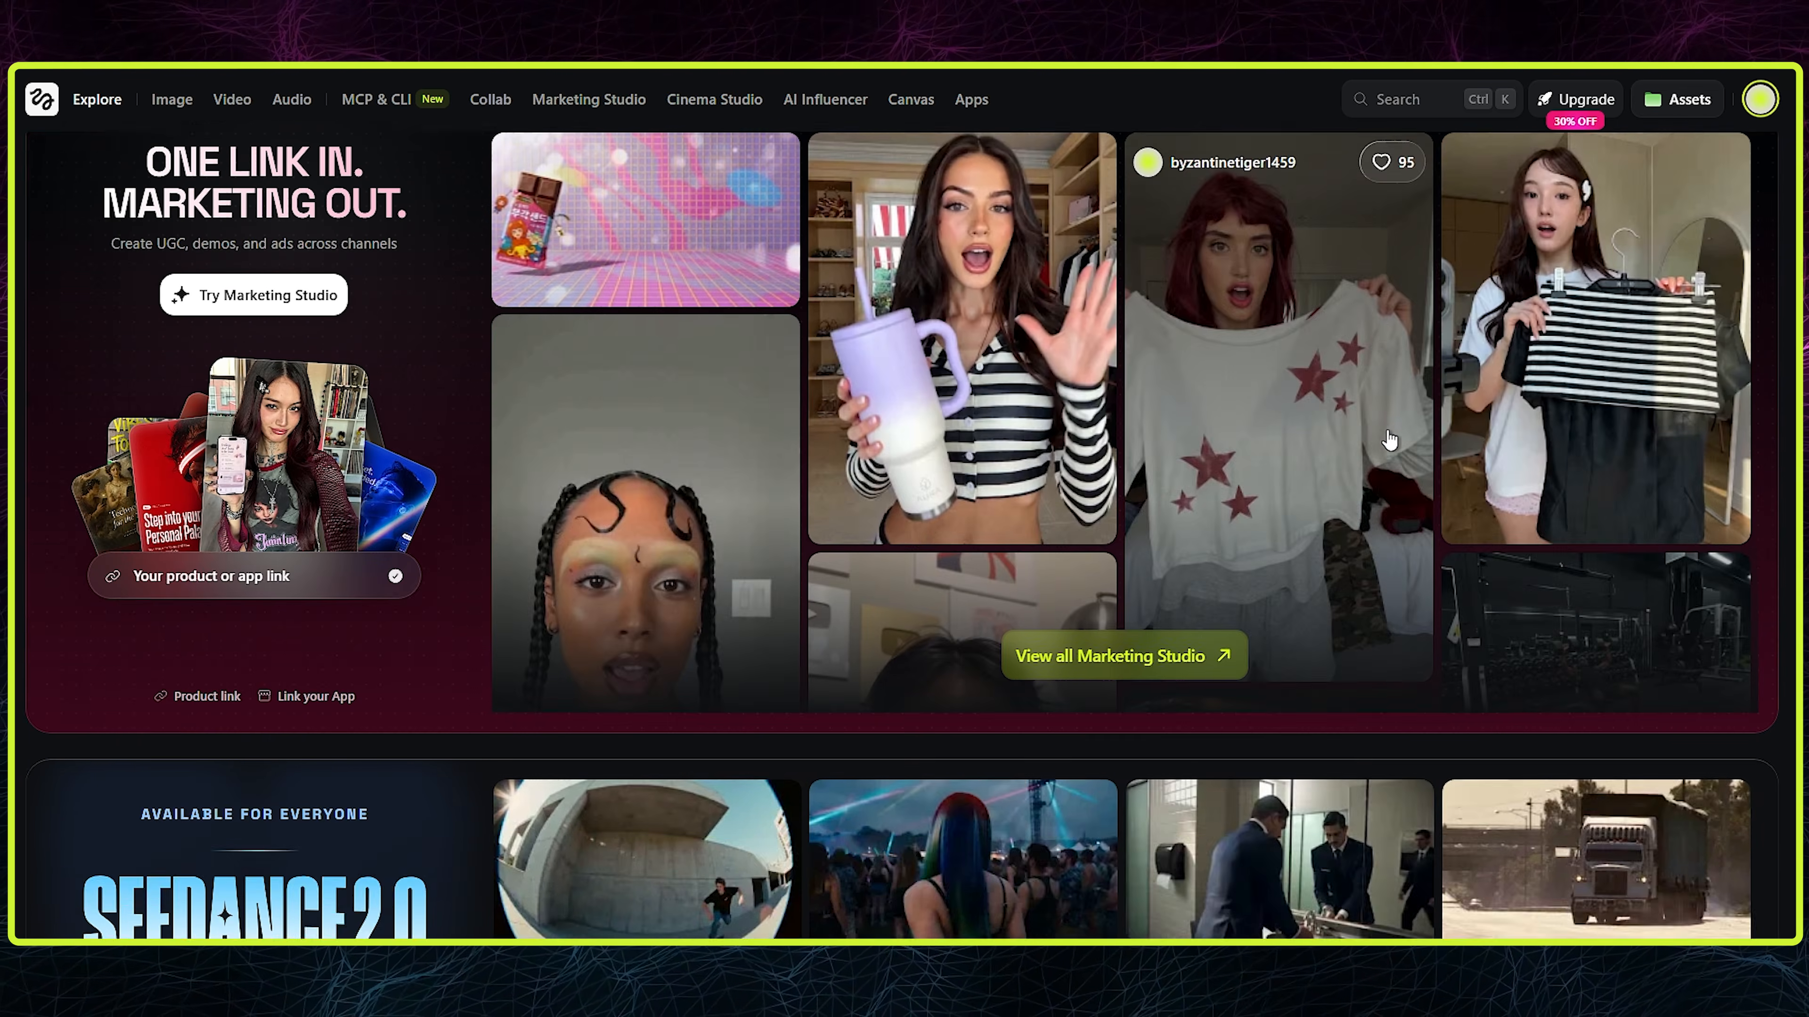
pyautogui.scroll(-20, 1388, 442)
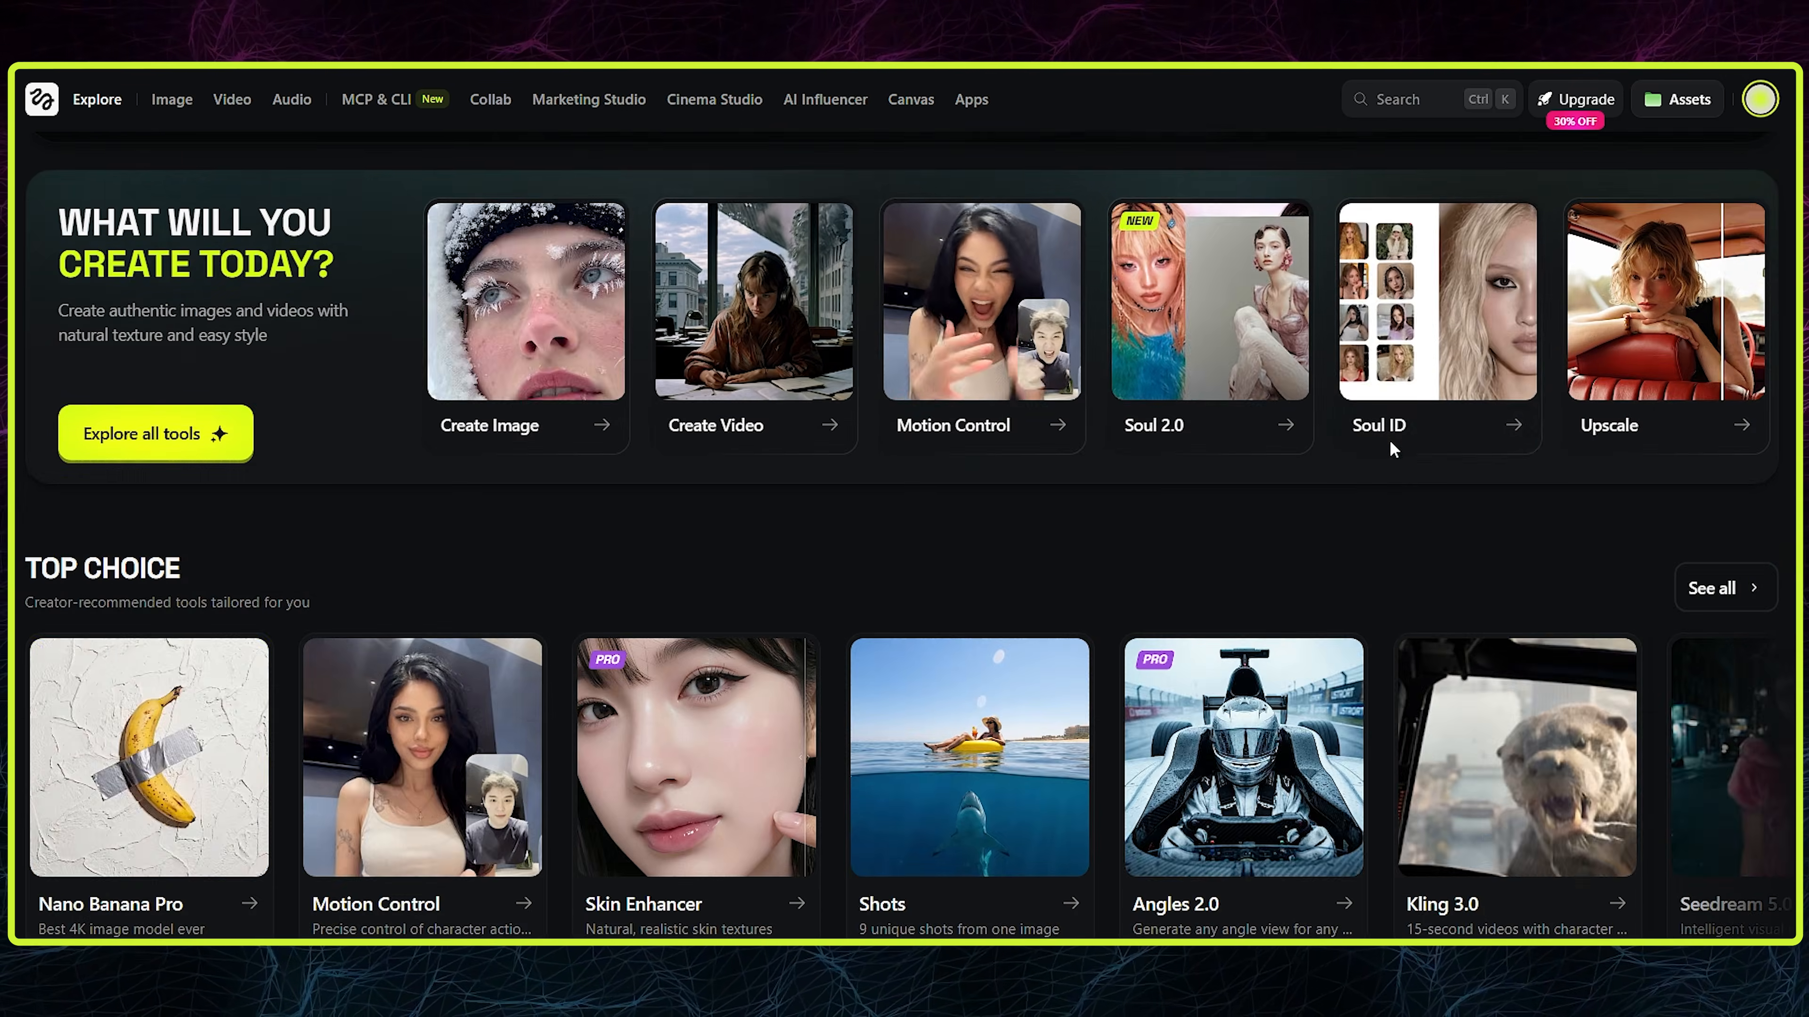
pyautogui.scroll(20, 1412, 463)
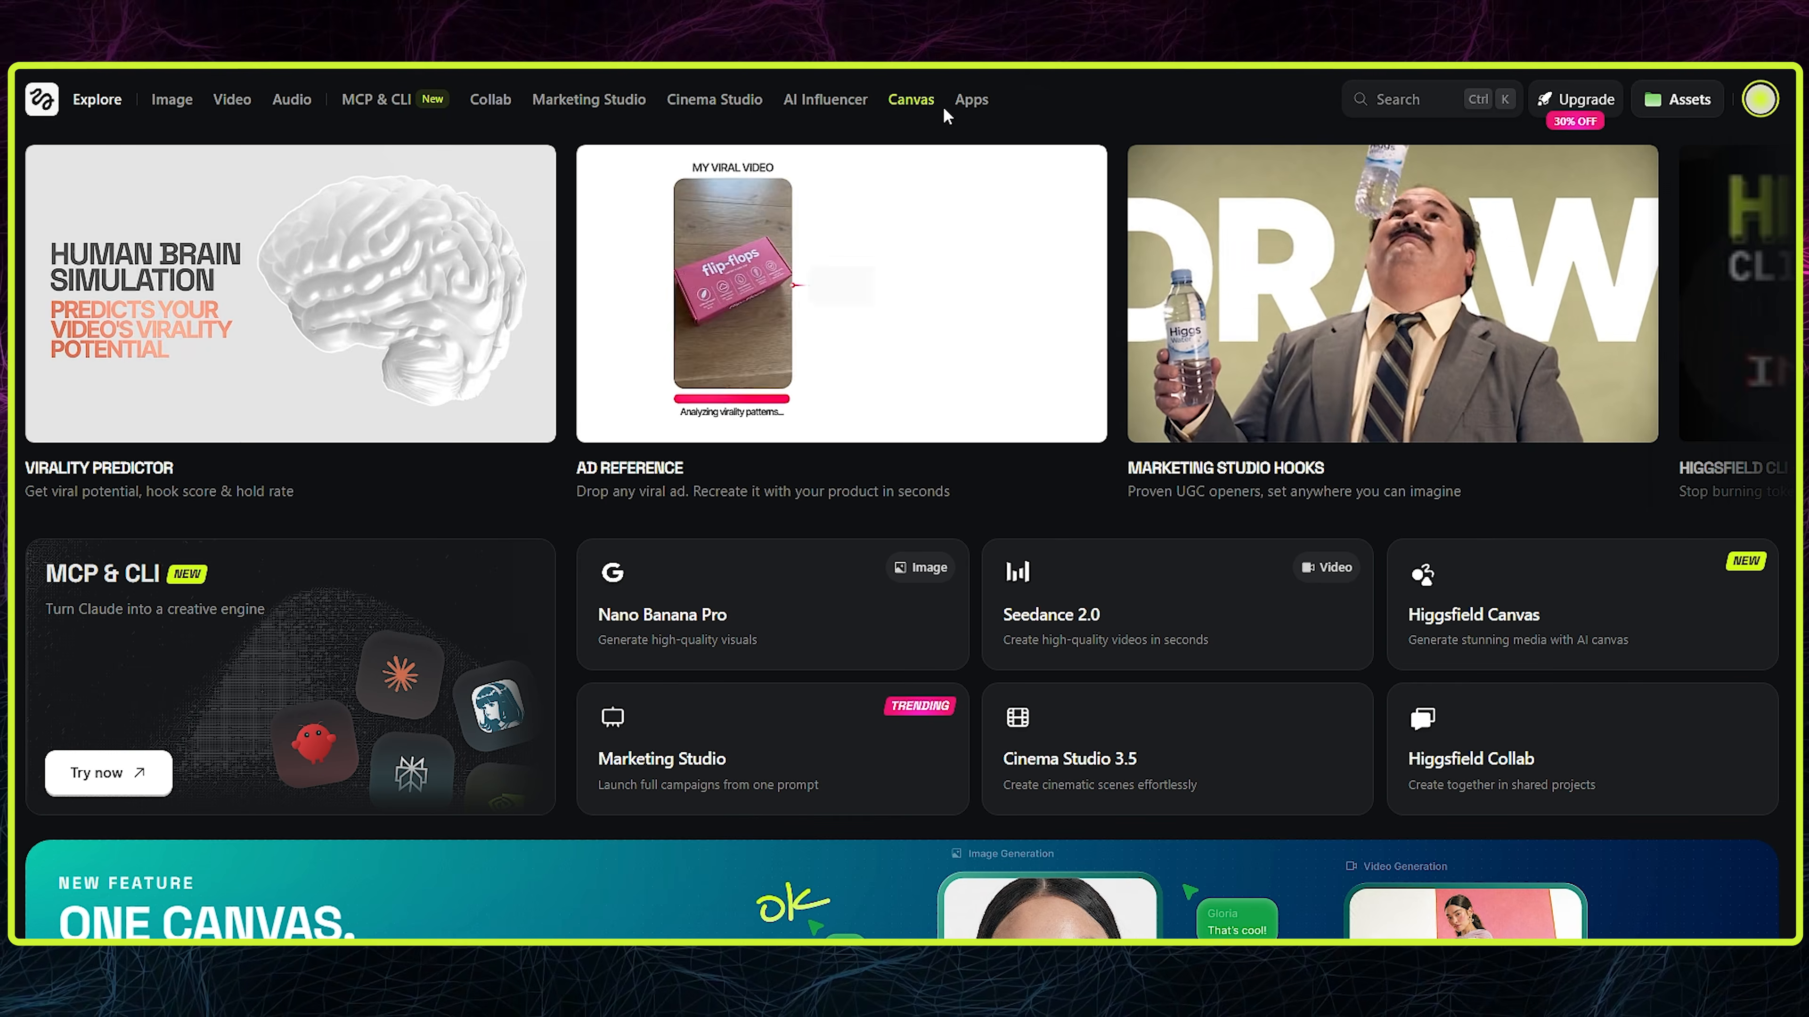
pyautogui.click(924, 104)
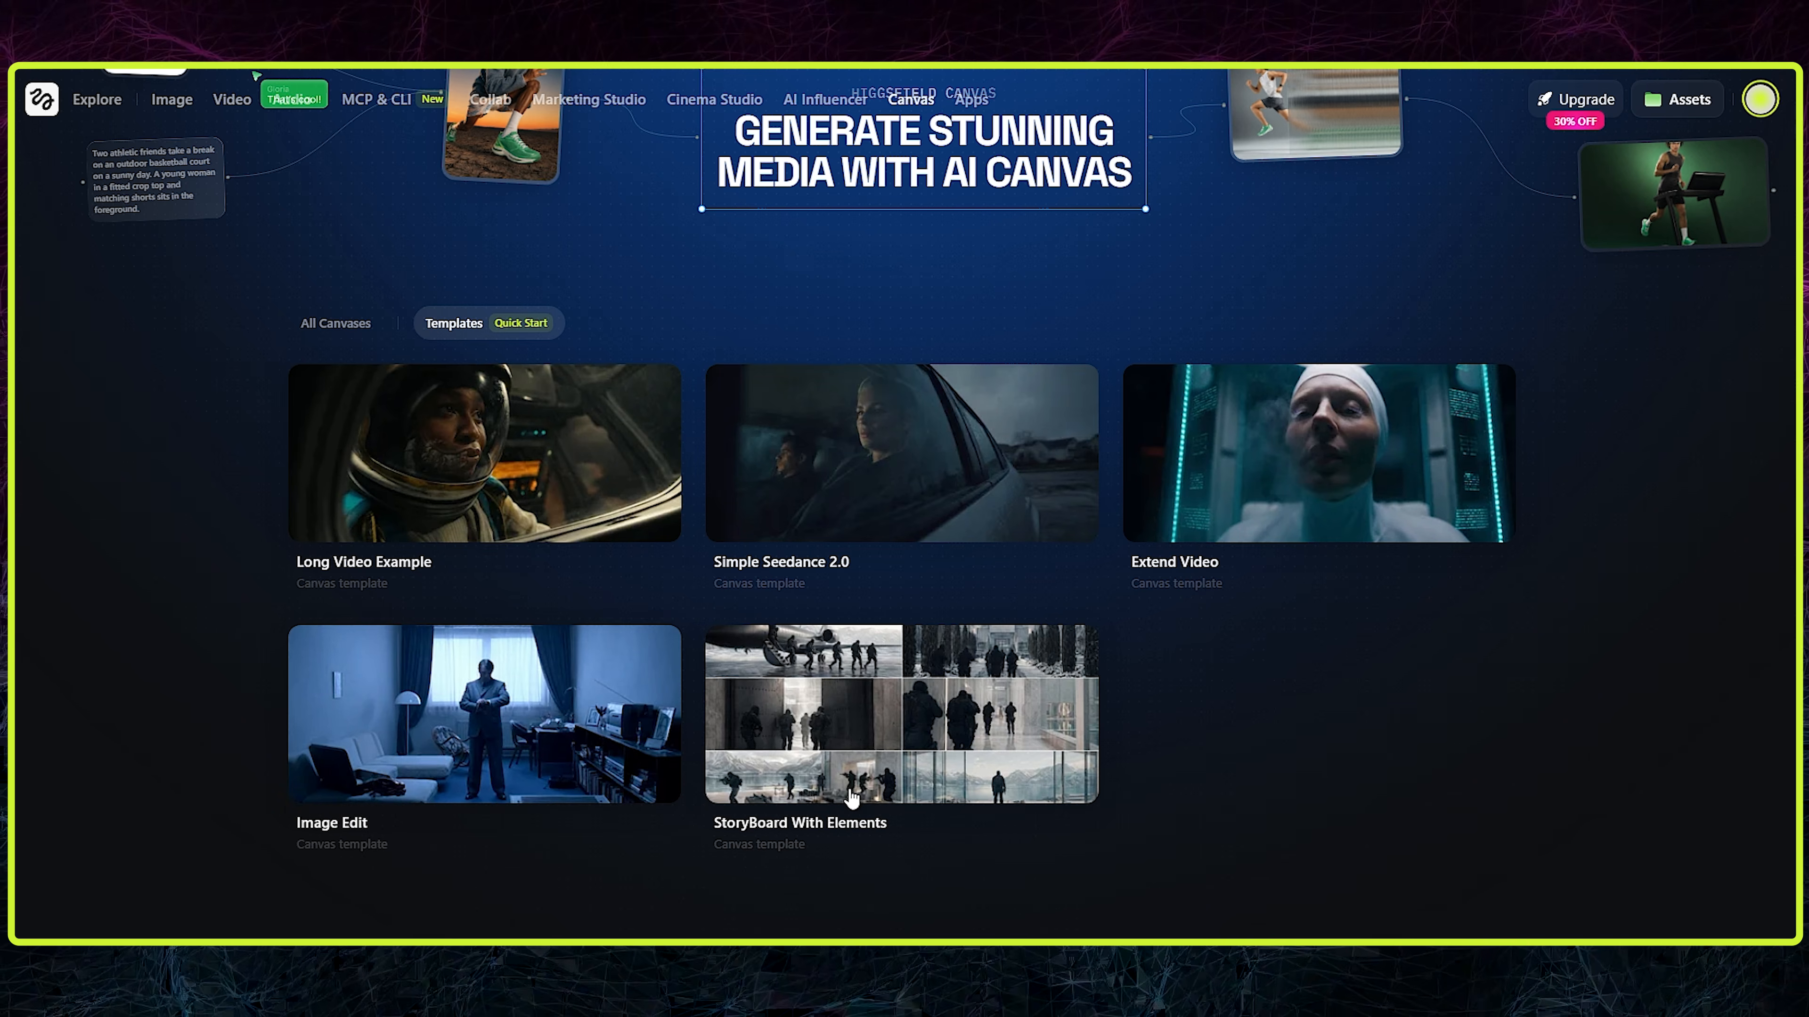
# - Open the StoryBoard With Elements template and read through its story and prompt nodes
pyautogui.click(852, 796)
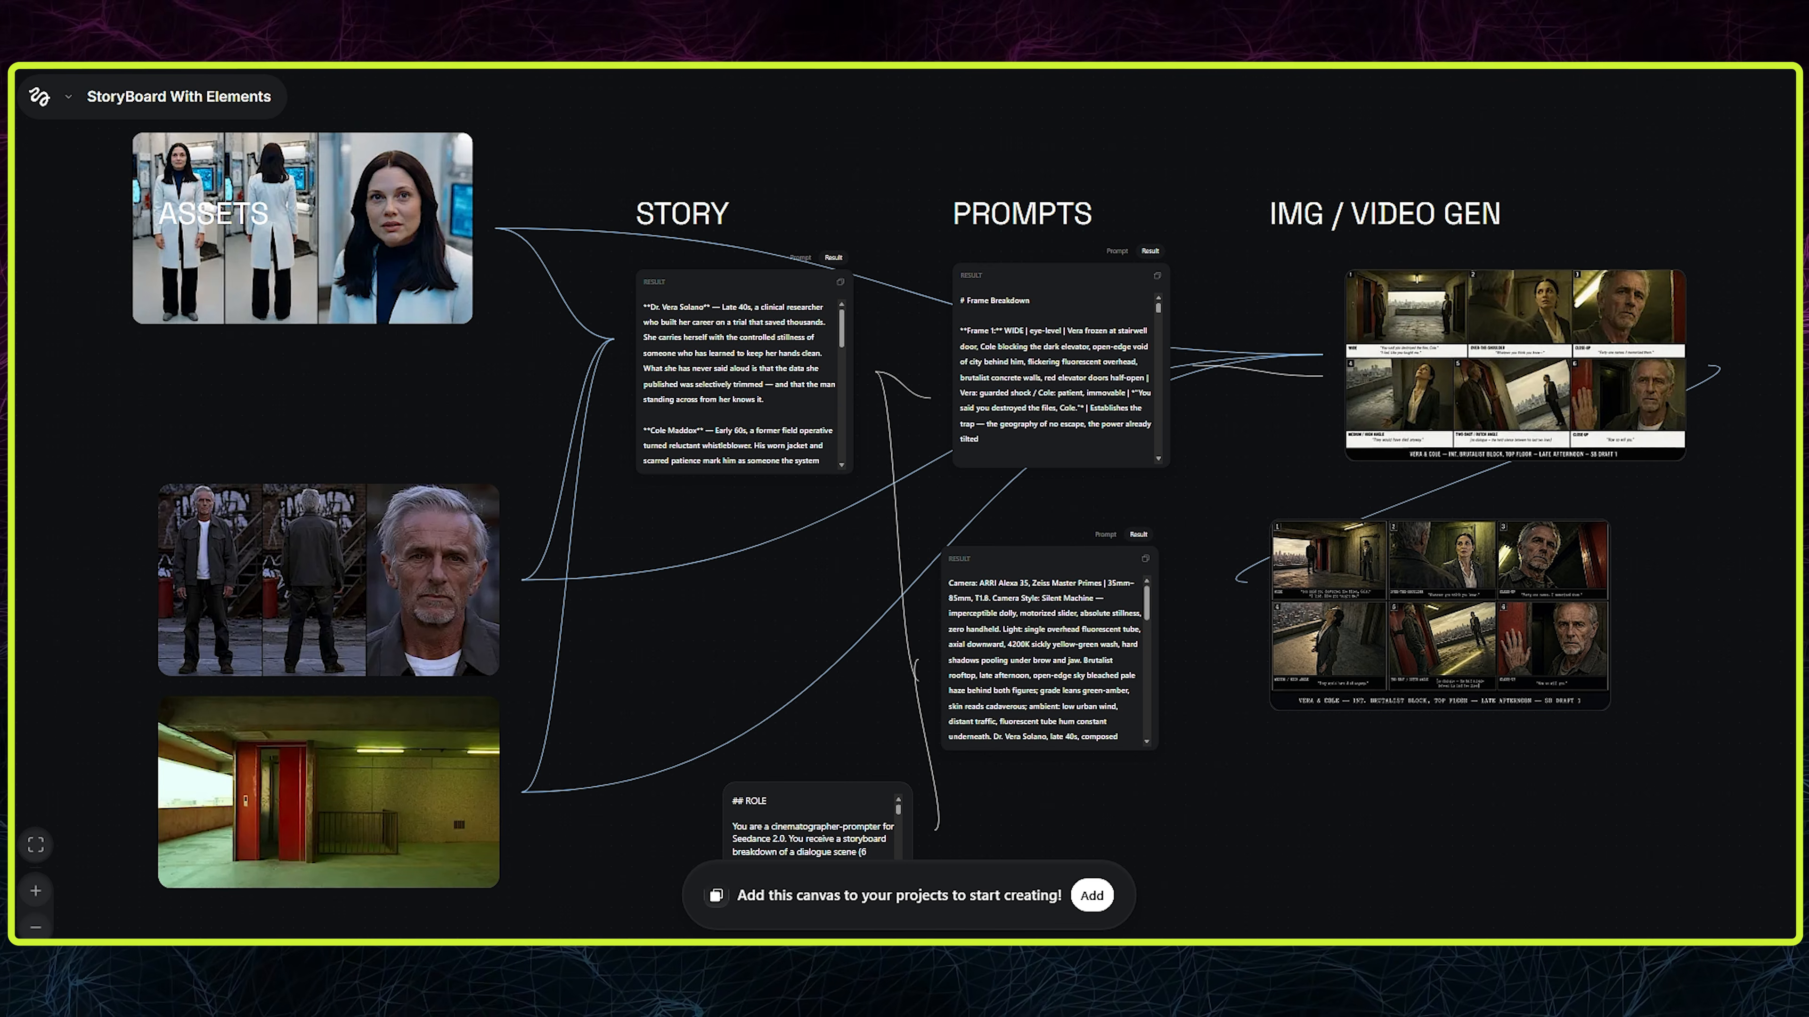
pyautogui.scroll(-5, 457, 523)
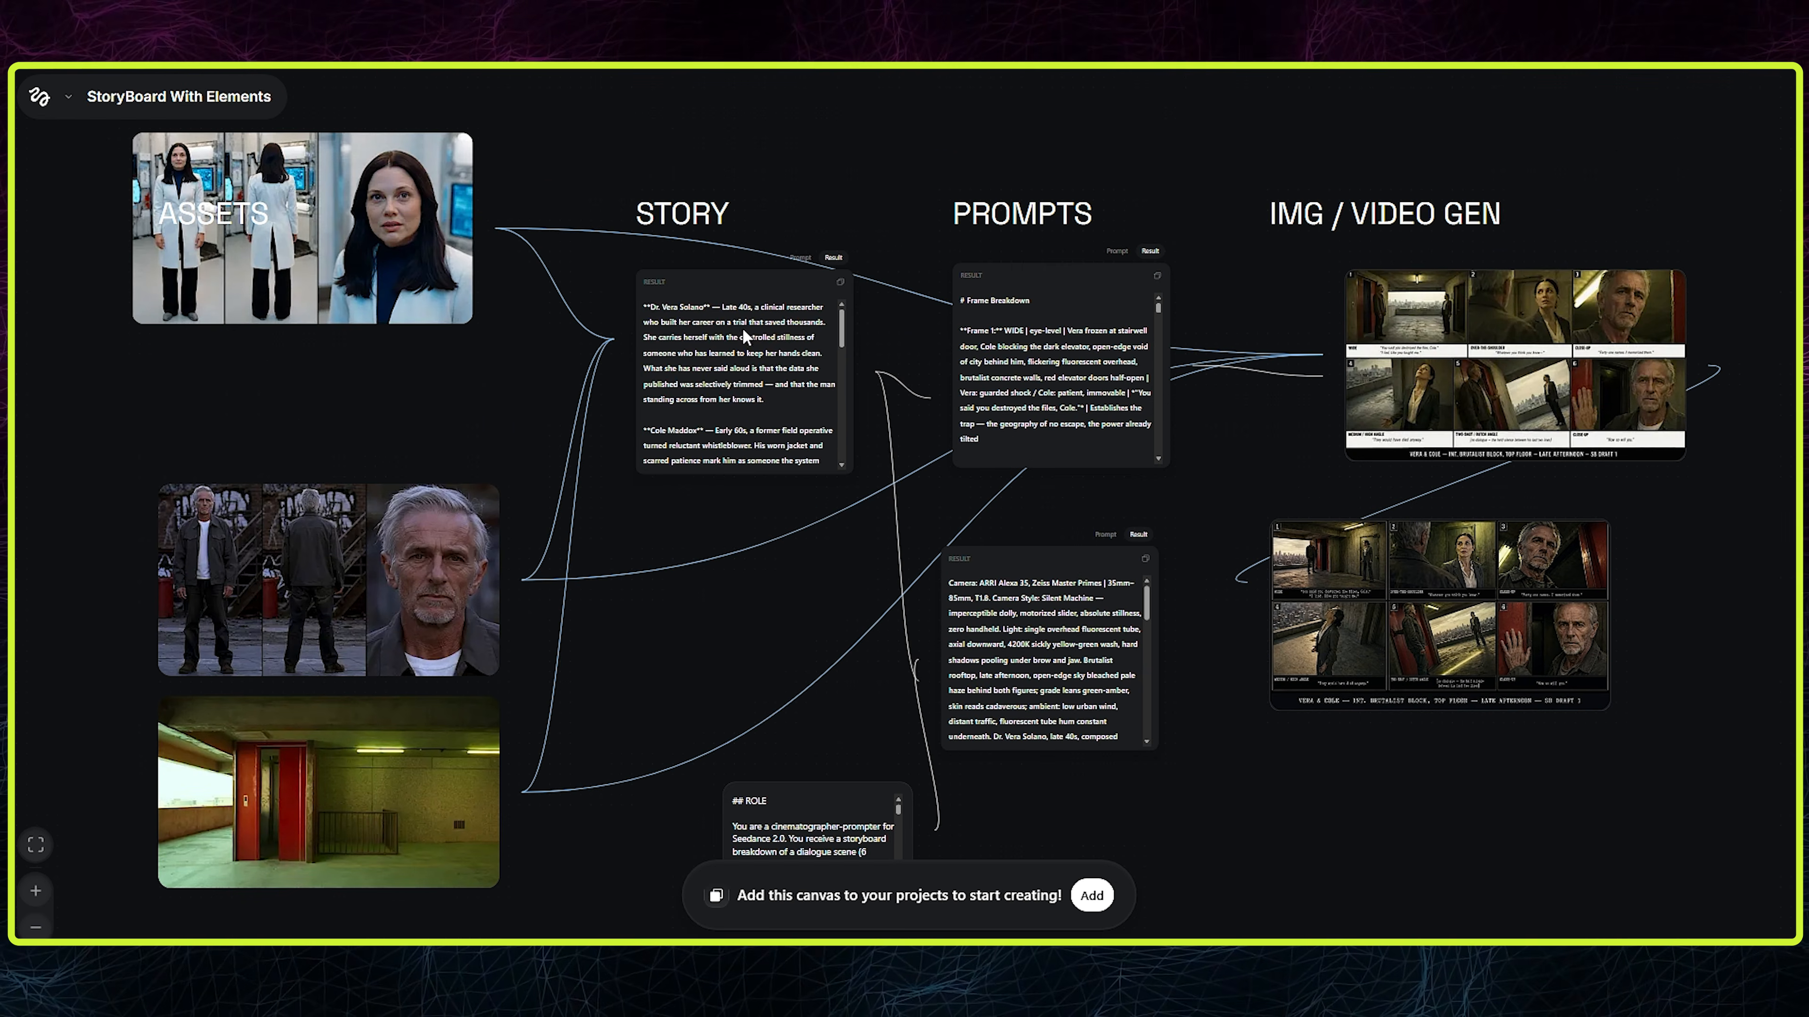
pyautogui.scroll(-10, 741, 371)
pyautogui.click(831, 258)
pyautogui.scroll(-7, 775, 379)
pyautogui.scroll(-8, 1139, 349)
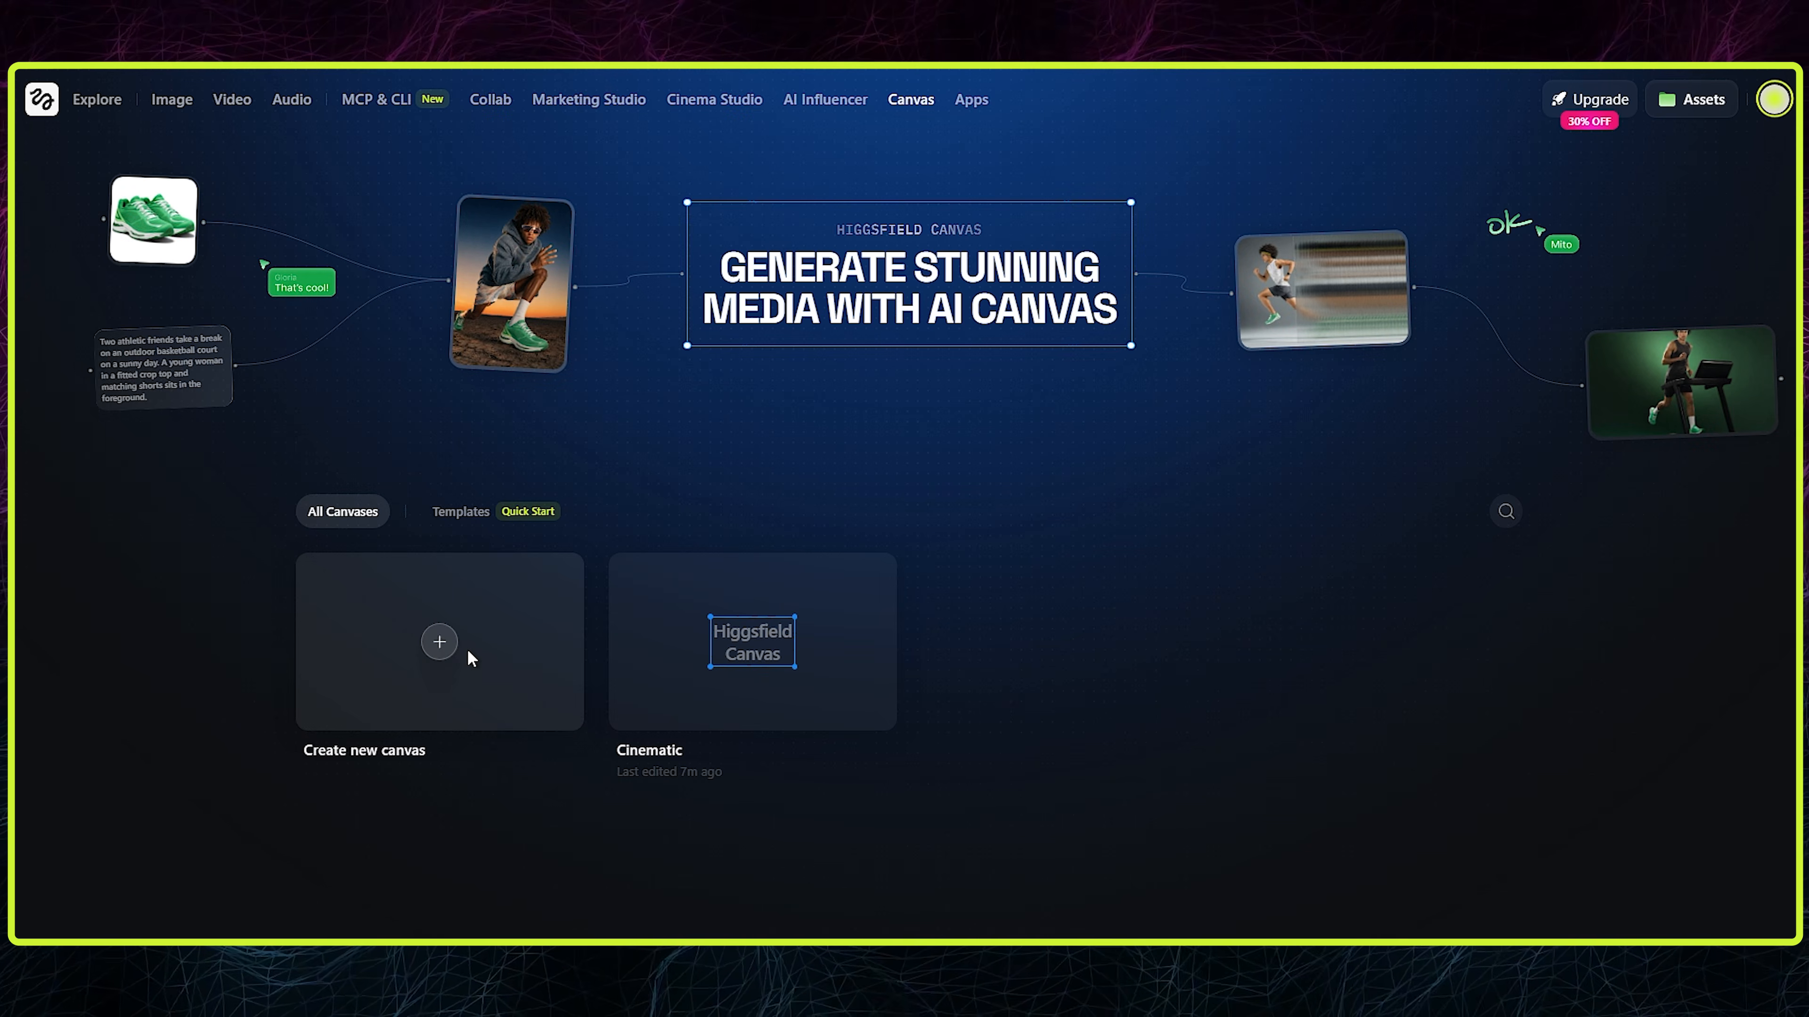
# - Create a new canvas and draw one straight arrow and one curved arrow on it
pyautogui.click(471, 657)
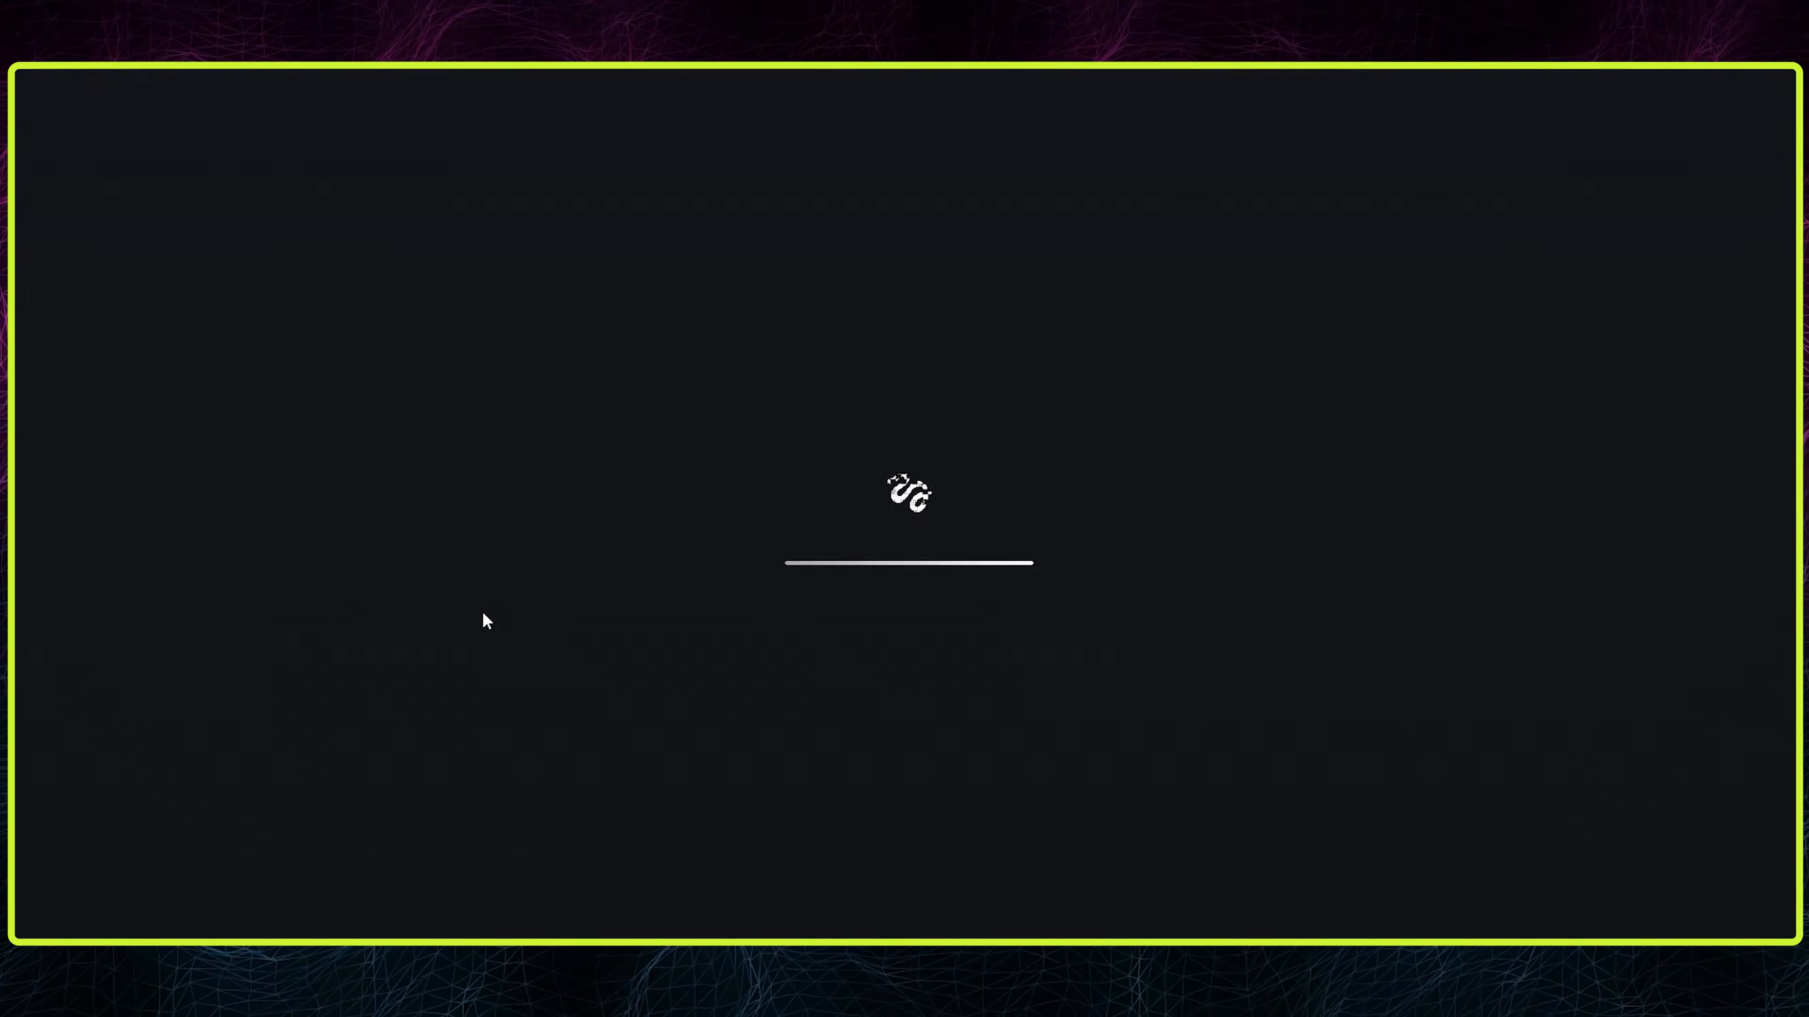
pyautogui.press('a')
pyautogui.moveTo(584, 621); pyautogui.dragTo(846, 418)
pyautogui.click(888, 847)
pyautogui.moveTo(786, 678); pyautogui.dragTo(1026, 431)
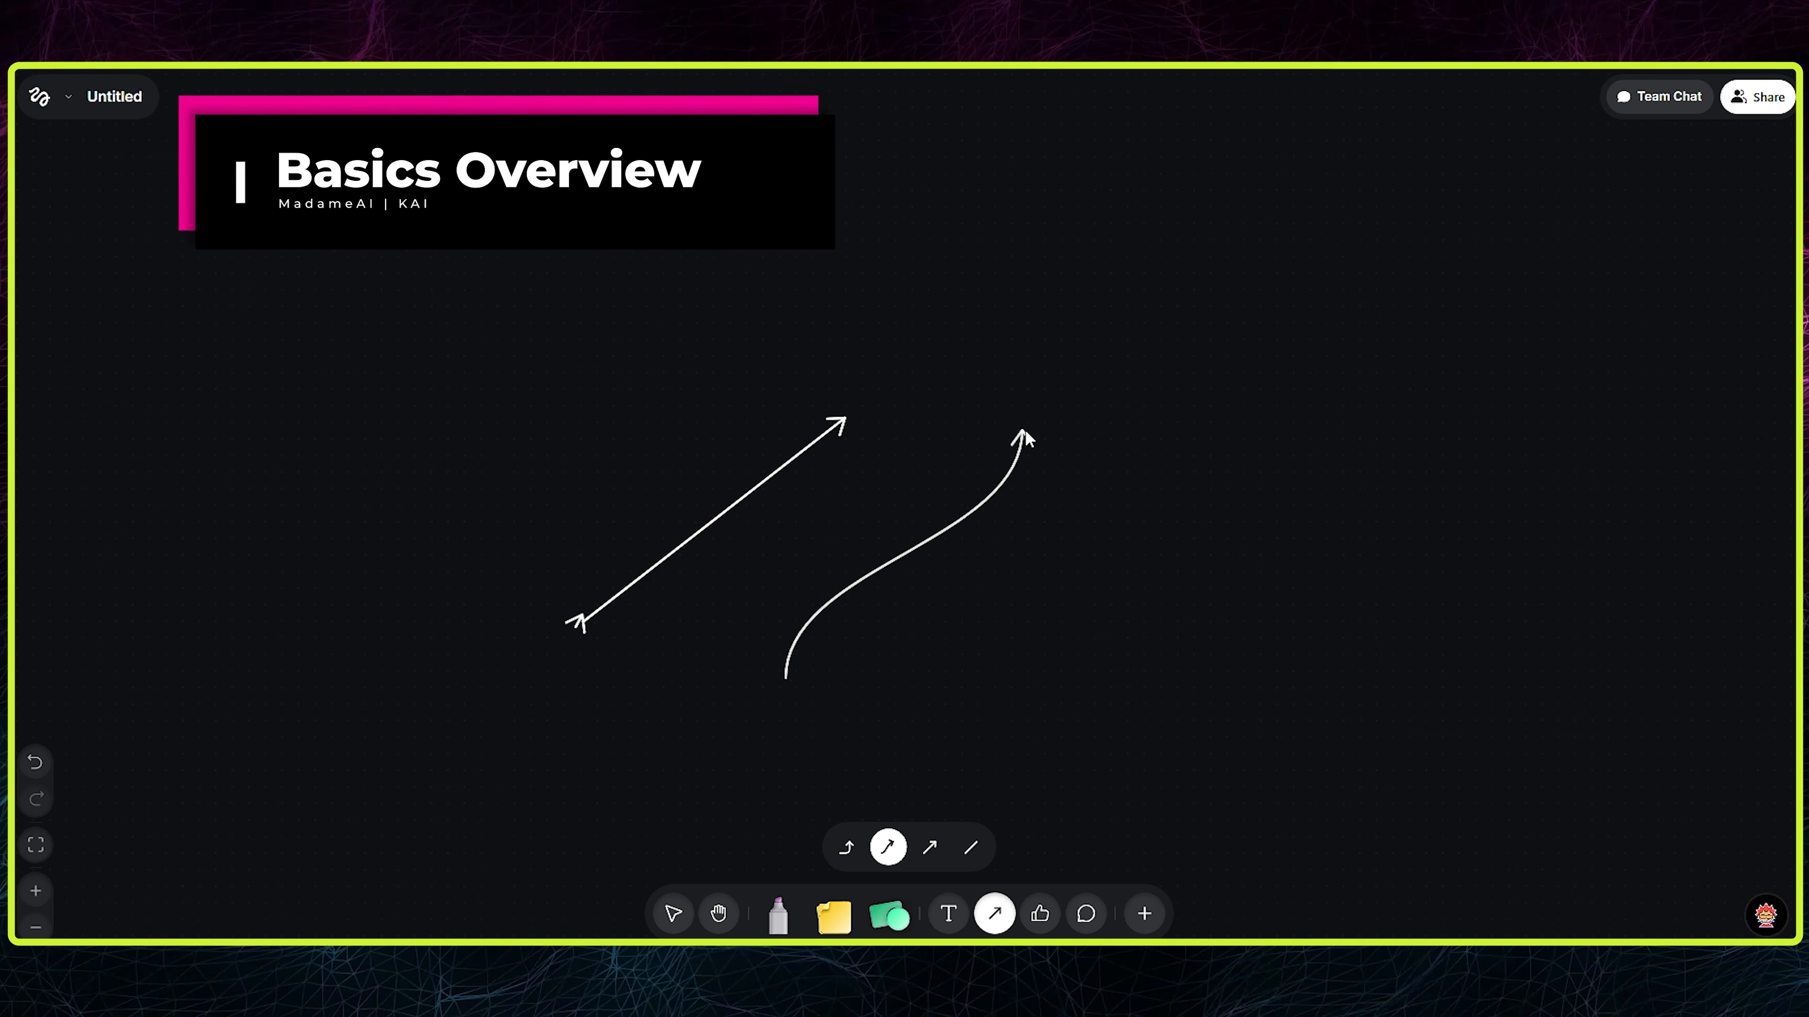
# - Add a thumbs-up reaction, a comment pin and a rectangle shape around the two arrows
pyautogui.click(1039, 914)
pyautogui.click(1065, 637)
pyautogui.click(1087, 913)
pyautogui.click(1192, 489)
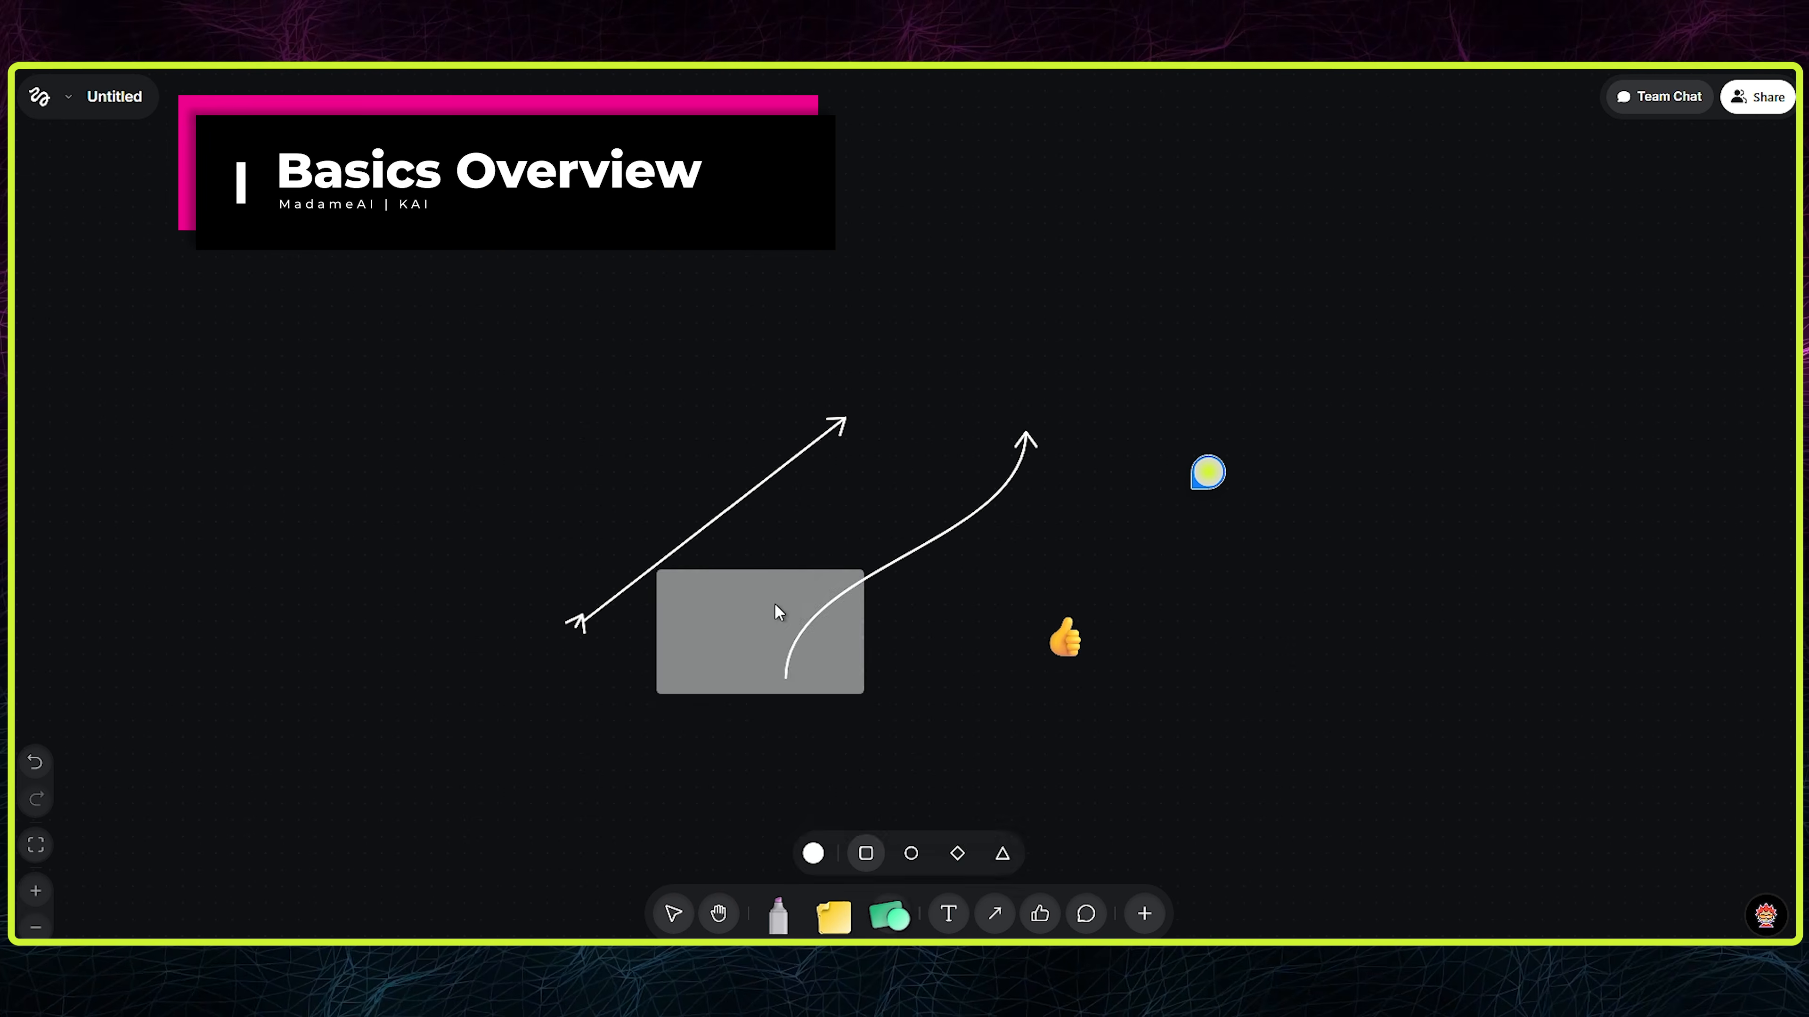
pyautogui.moveTo(729, 299); pyautogui.dragTo(936, 423)
# - Add a Video Generator node and a Prompt node to the canvas, with the prompt placed before the video node
pyautogui.doubleClick(407, 333)
pyautogui.doubleClick(978, 362)
pyautogui.click(295, 381)
pyautogui.doubleClick(298, 372)
pyautogui.click(362, 431)
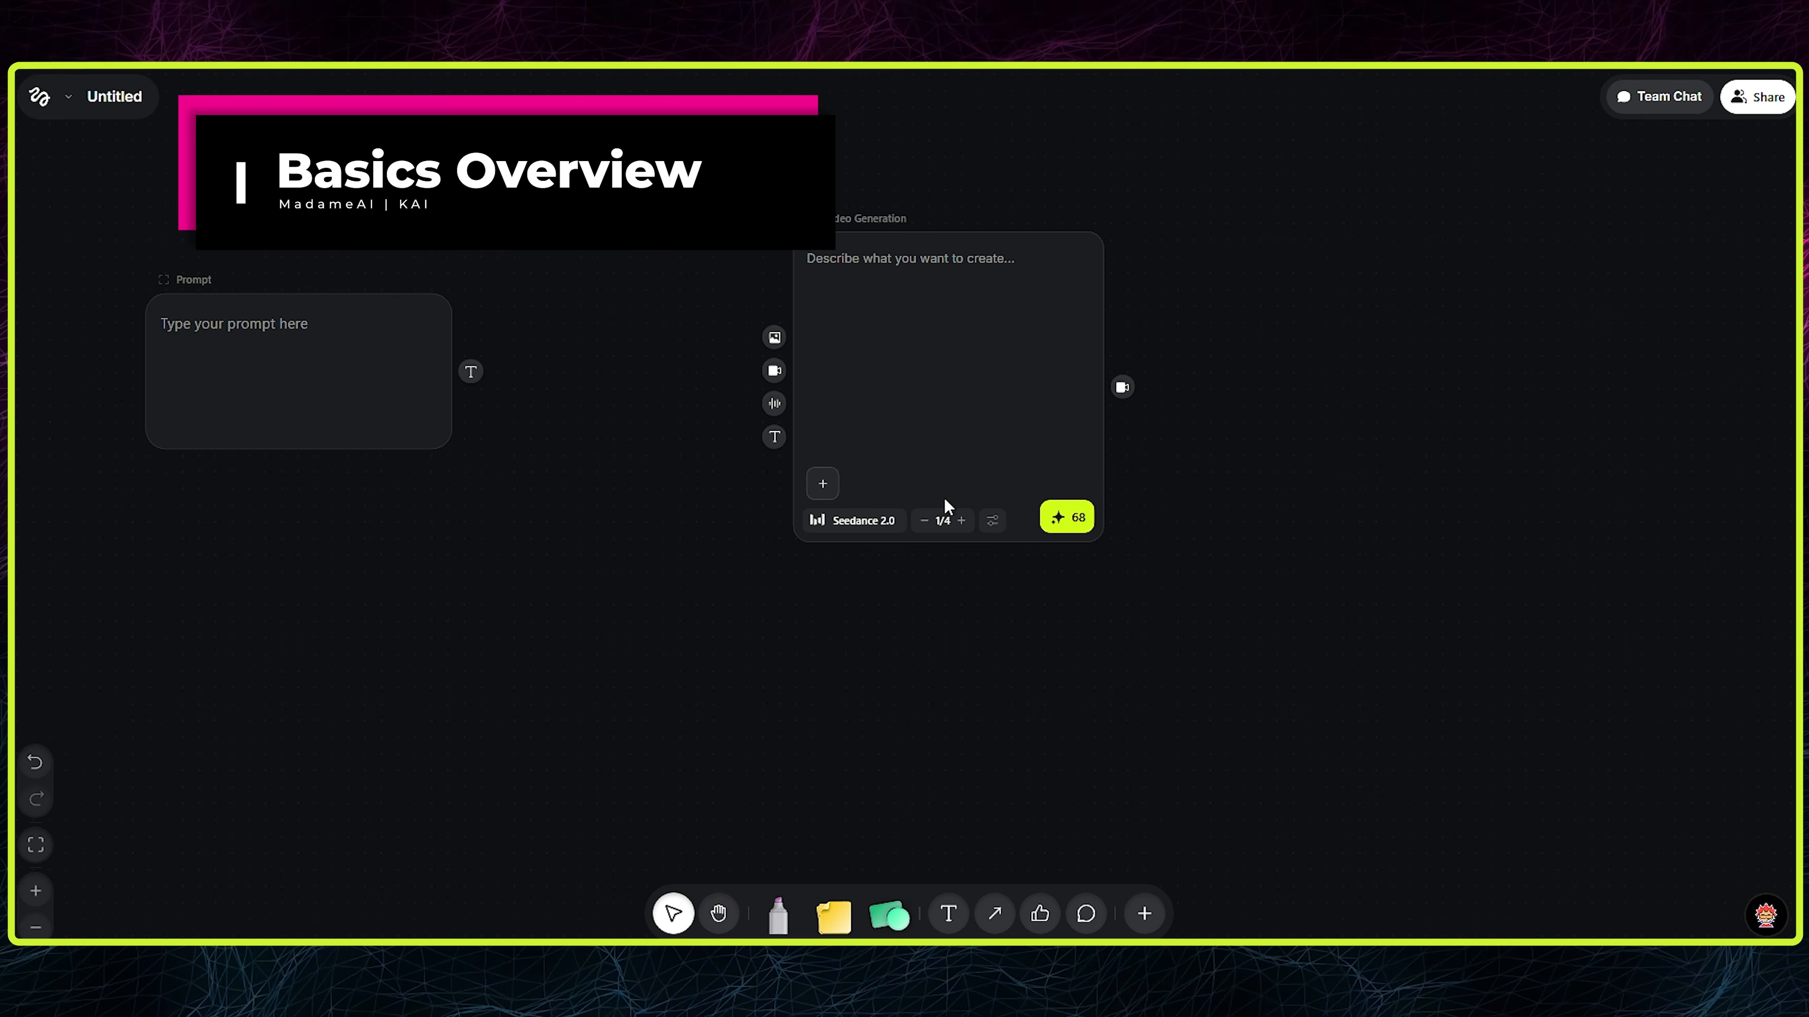
# - Examine the Video Generation node's output count setting and its media input ports
pyautogui.click(964, 524)
pyautogui.click(1318, 485)
pyautogui.click(774, 371)
pyautogui.click(925, 399)
pyautogui.click(774, 370)
pyautogui.click(703, 591)
pyautogui.click(773, 337)
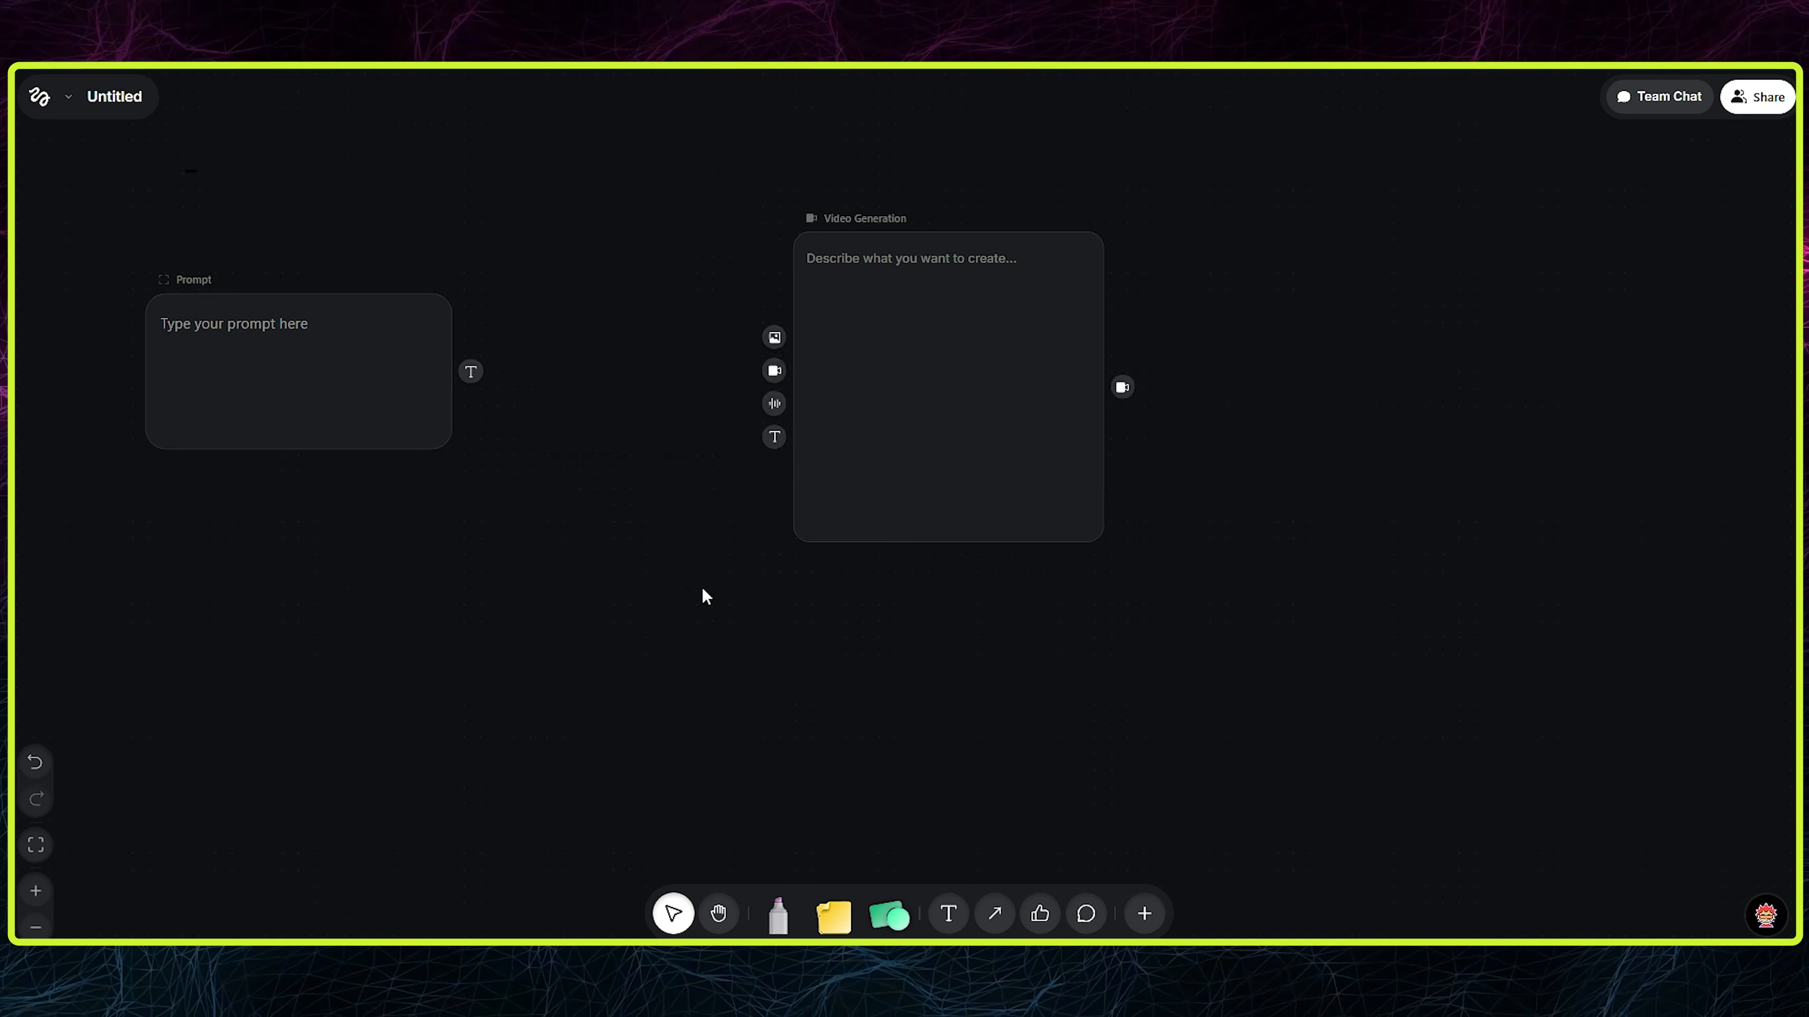
# - Add an Image Generator node beside the video node and look through its available models
pyautogui.doubleClick(873, 376)
pyautogui.click(962, 486)
pyautogui.click(1241, 521)
pyautogui.scroll(-5, 1393, 368)
pyautogui.scroll(5, 1437, 421)
pyautogui.press('Escape')
# - Examine the Image Generation node's reference media picker and its generation settings
pyautogui.click(1210, 492)
pyautogui.scroll(-5, 1038, 408)
pyautogui.scroll(5, 1038, 408)
pyautogui.click(1313, 622)
pyautogui.click(1375, 521)
pyautogui.click(1720, 475)
pyautogui.click(1312, 764)
# - Try out an LLM Assistant node and its options on the canvas, and delete the node
pyautogui.doubleClick(651, 596)
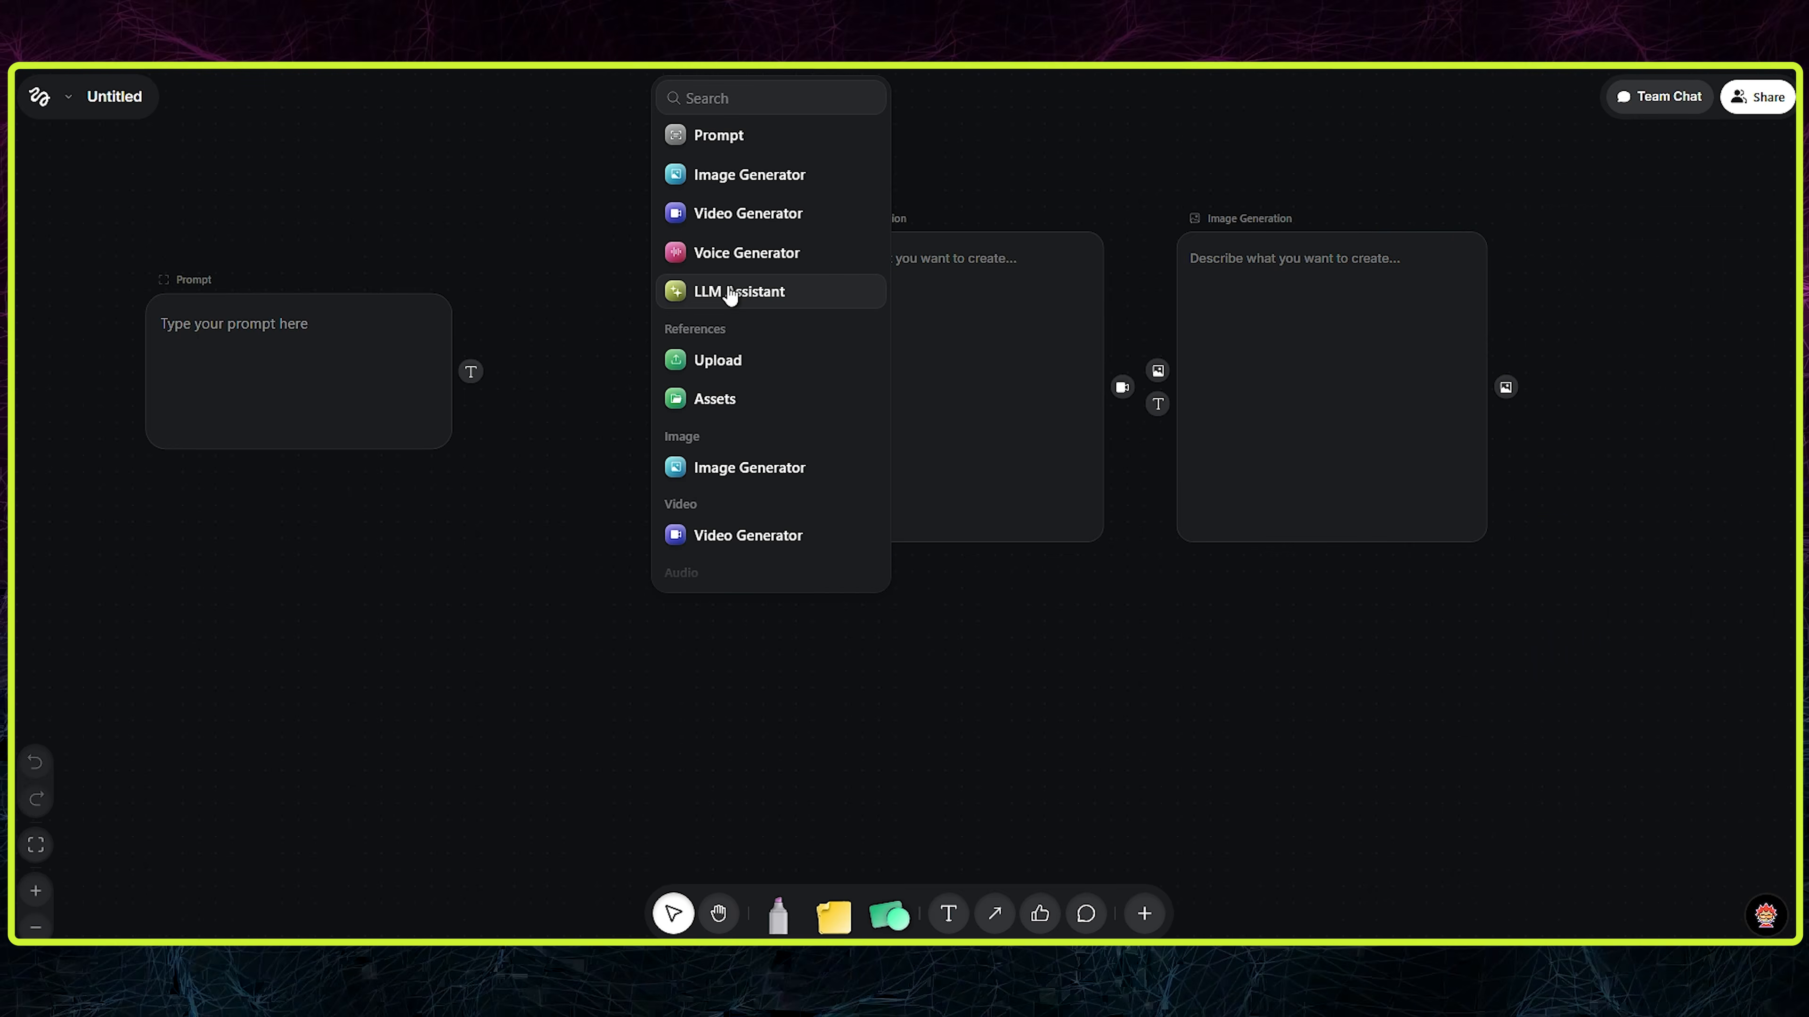
pyautogui.click(734, 292)
pyautogui.click(491, 806)
pyautogui.click(484, 675)
pyautogui.click(583, 806)
pyautogui.click(381, 713)
pyautogui.rightClick(666, 656)
pyautogui.click(605, 784)
pyautogui.press('Delete')
# - Add the uploaded image of a woman in a dark cap from Assets as a reference, and delete it from the canvas
pyautogui.doubleClick(760, 662)
pyautogui.click(828, 452)
pyautogui.click(980, 678)
pyautogui.click(1054, 870)
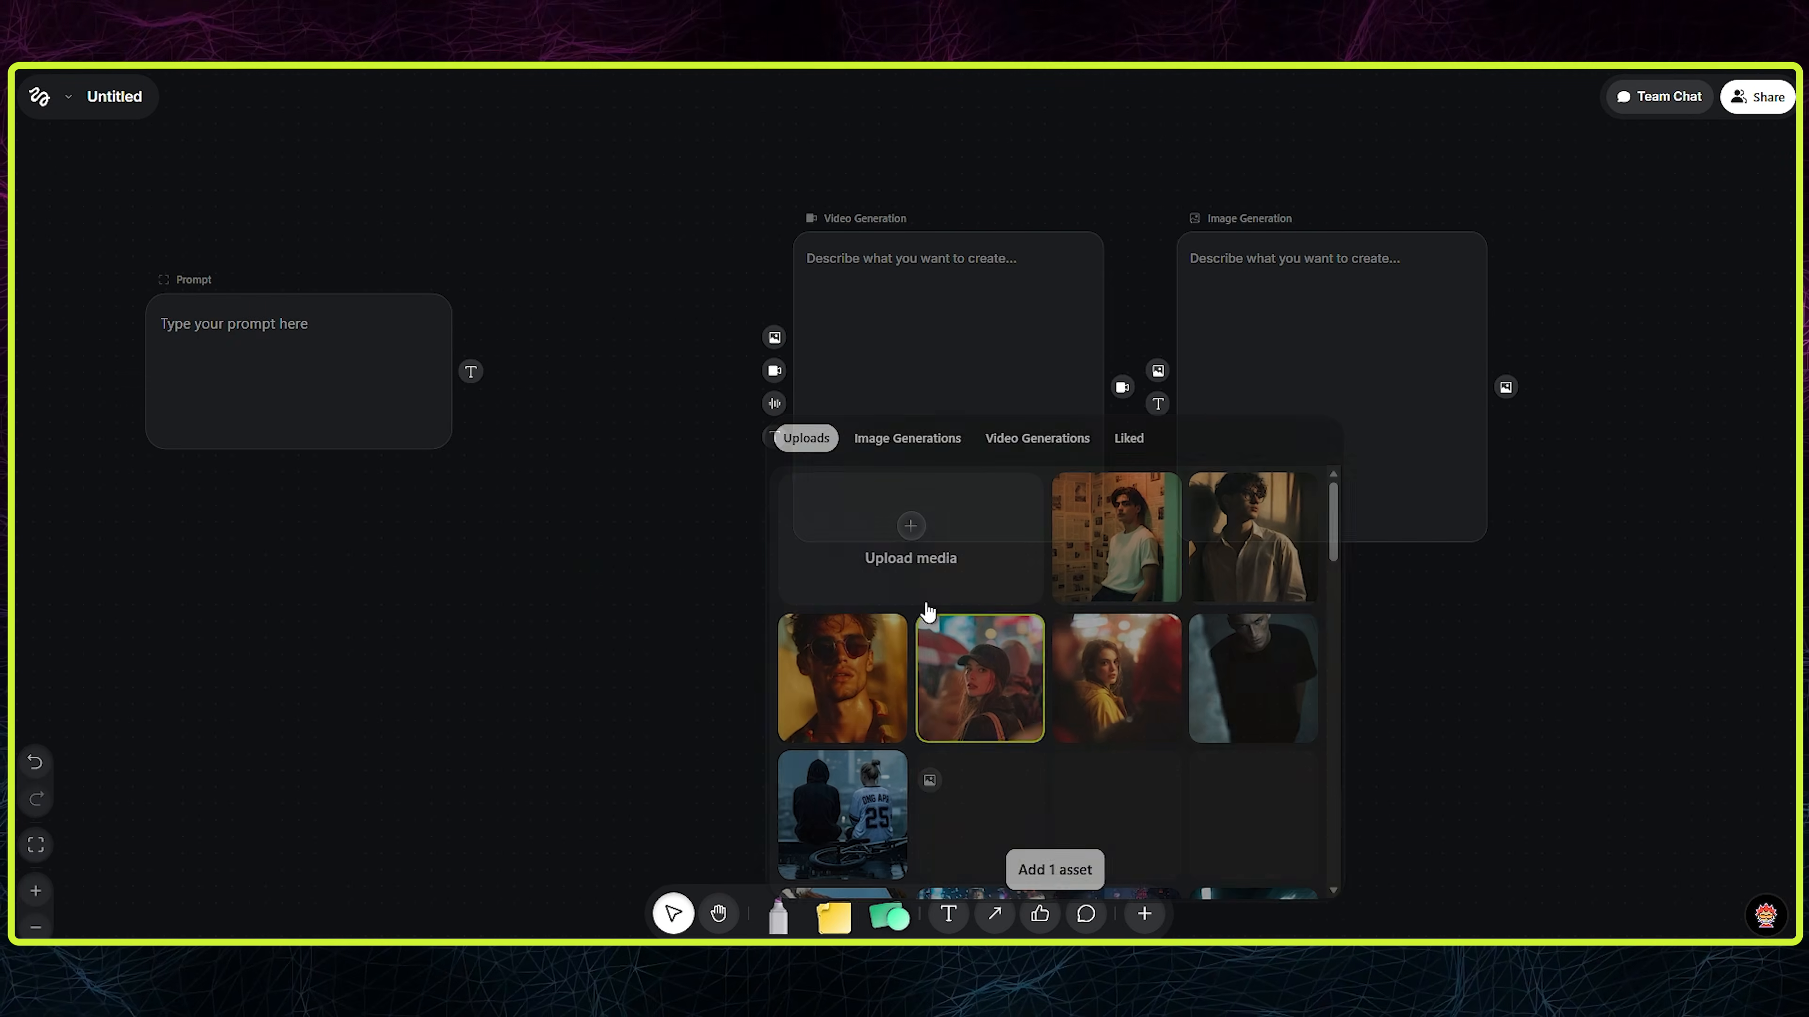
pyautogui.moveTo(866, 688); pyautogui.dragTo(644, 359)
pyautogui.press('Delete')
# - Try out a voice generation node below the prompt, view its voice models, and delete the node
pyautogui.doubleClick(961, 675)
pyautogui.scroll(-1, 969, 675)
pyautogui.scroll(1, 997, 570)
pyautogui.click(1054, 337)
pyautogui.moveTo(987, 649); pyautogui.dragTo(605, 618)
pyautogui.click(490, 759)
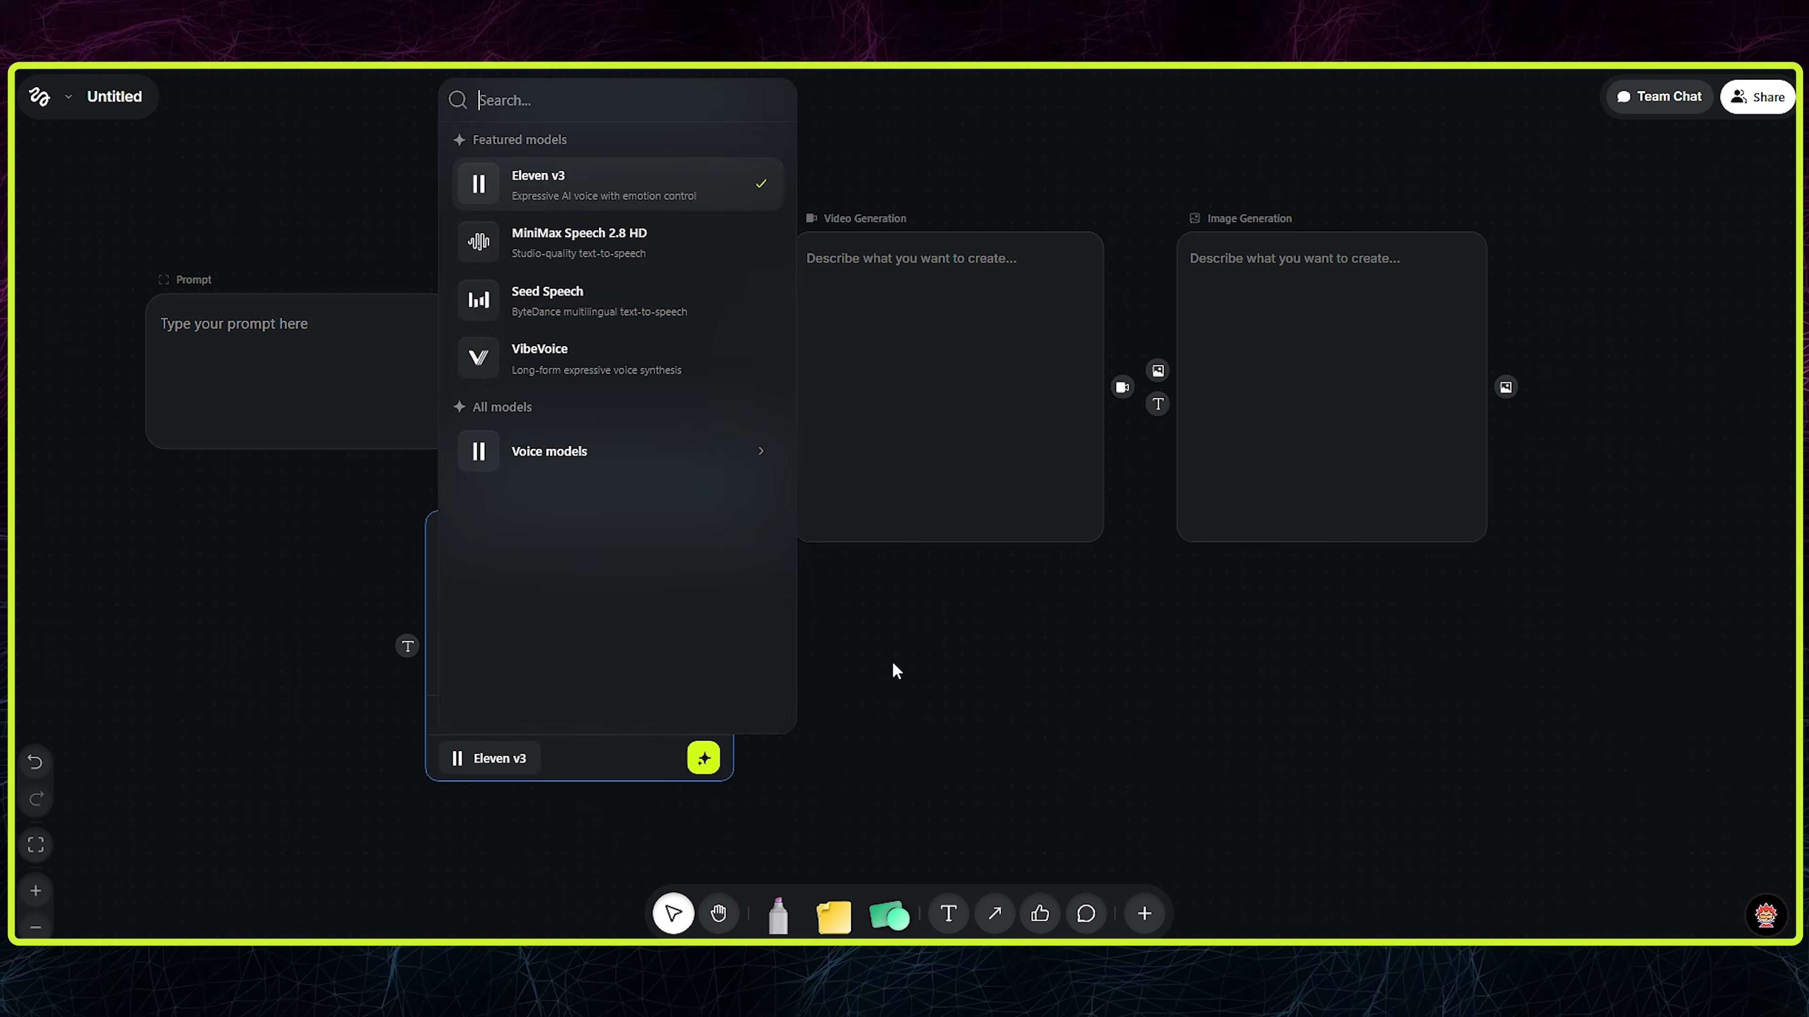
pyautogui.click(893, 665)
pyautogui.press('Delete')
# - Add a voice node with a video input below the prompt node and view its preset voices
pyautogui.doubleClick(1123, 617)
pyautogui.scroll(-3, 1268, 456)
pyautogui.click(1208, 446)
pyautogui.moveTo(1050, 637); pyautogui.dragTo(555, 634)
pyautogui.click(732, 686)
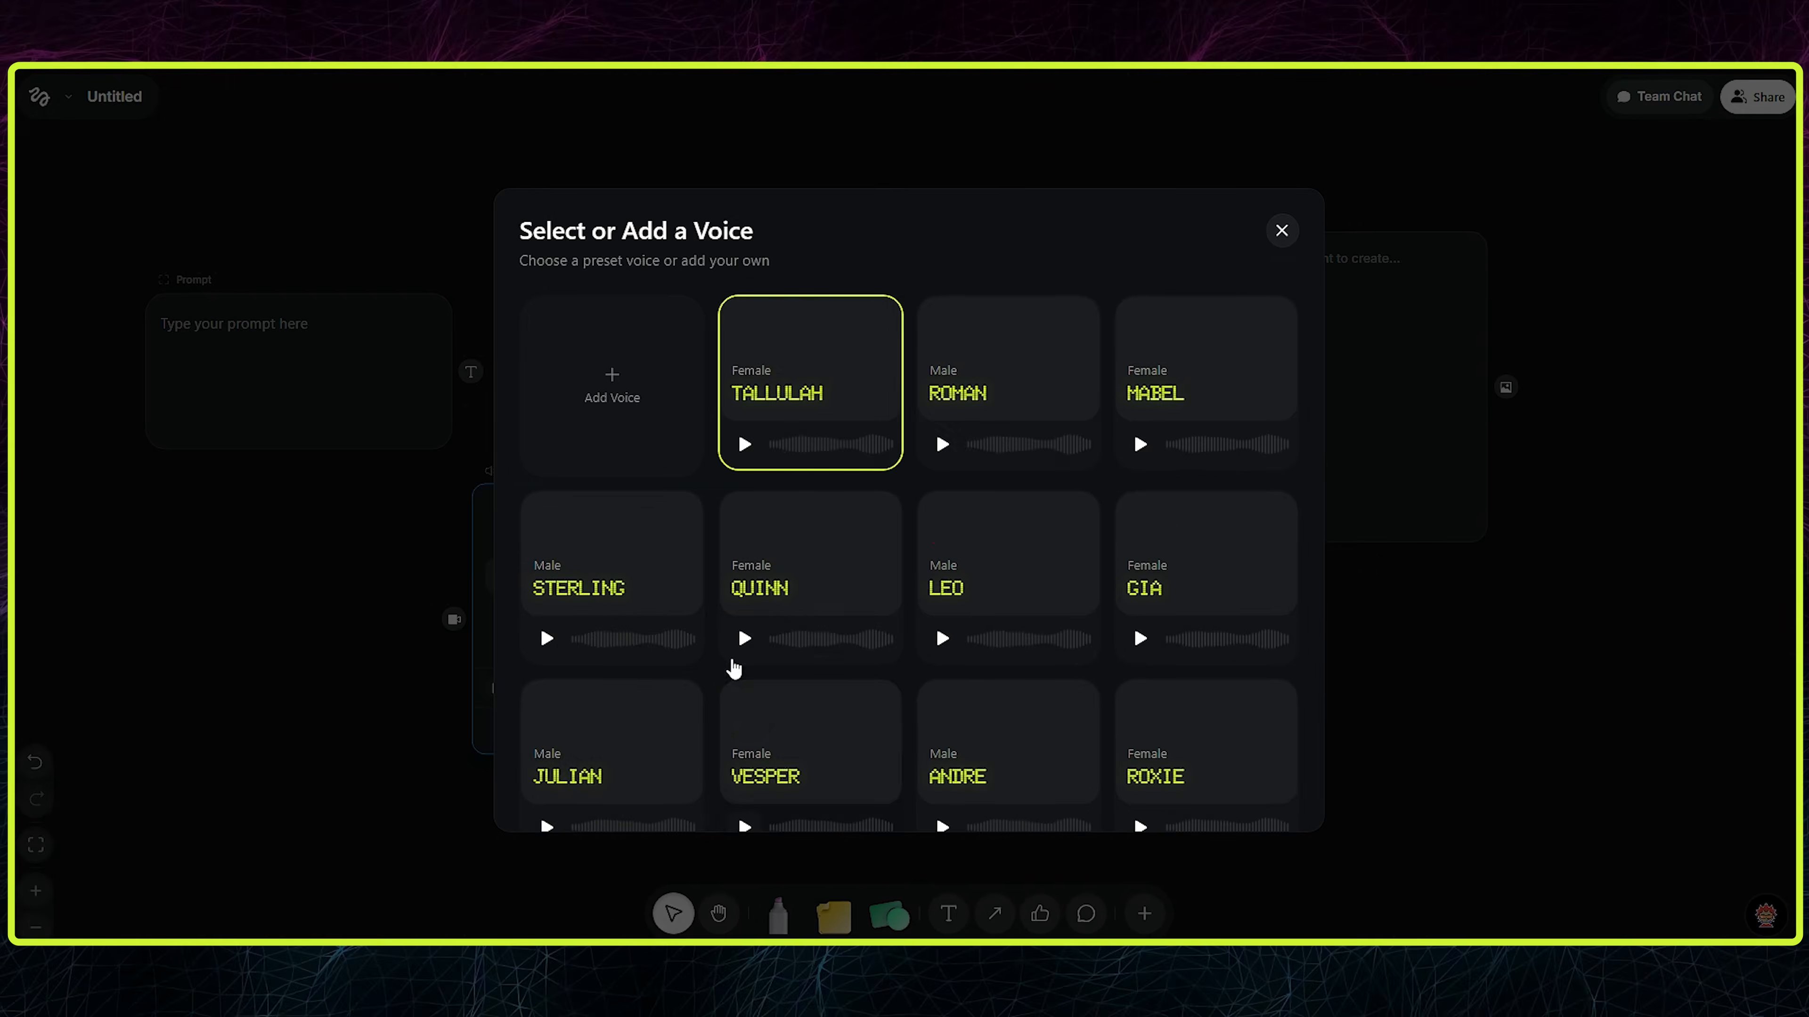
pyautogui.click(1282, 231)
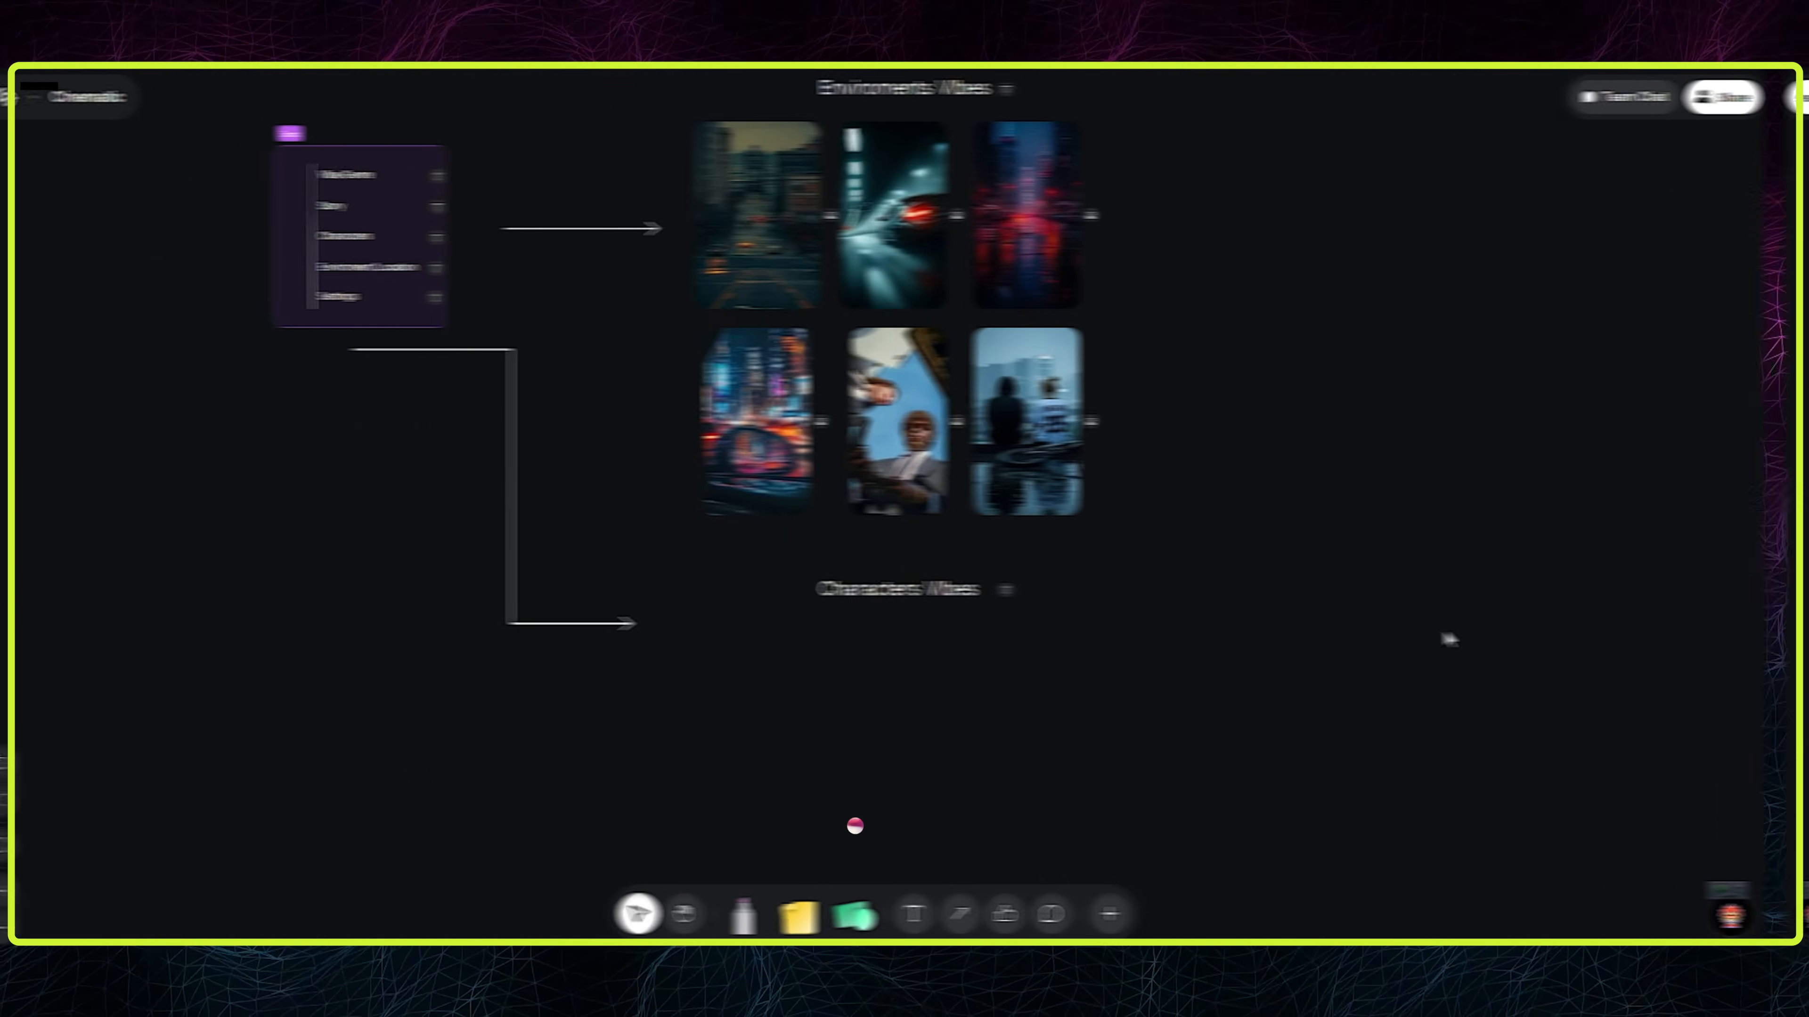
# - Review the Enviroments VIbes images and the Characters VIbes section on the Cinematic canvas
pyautogui.scroll(2, 1444, 634)
pyautogui.click(918, 229)
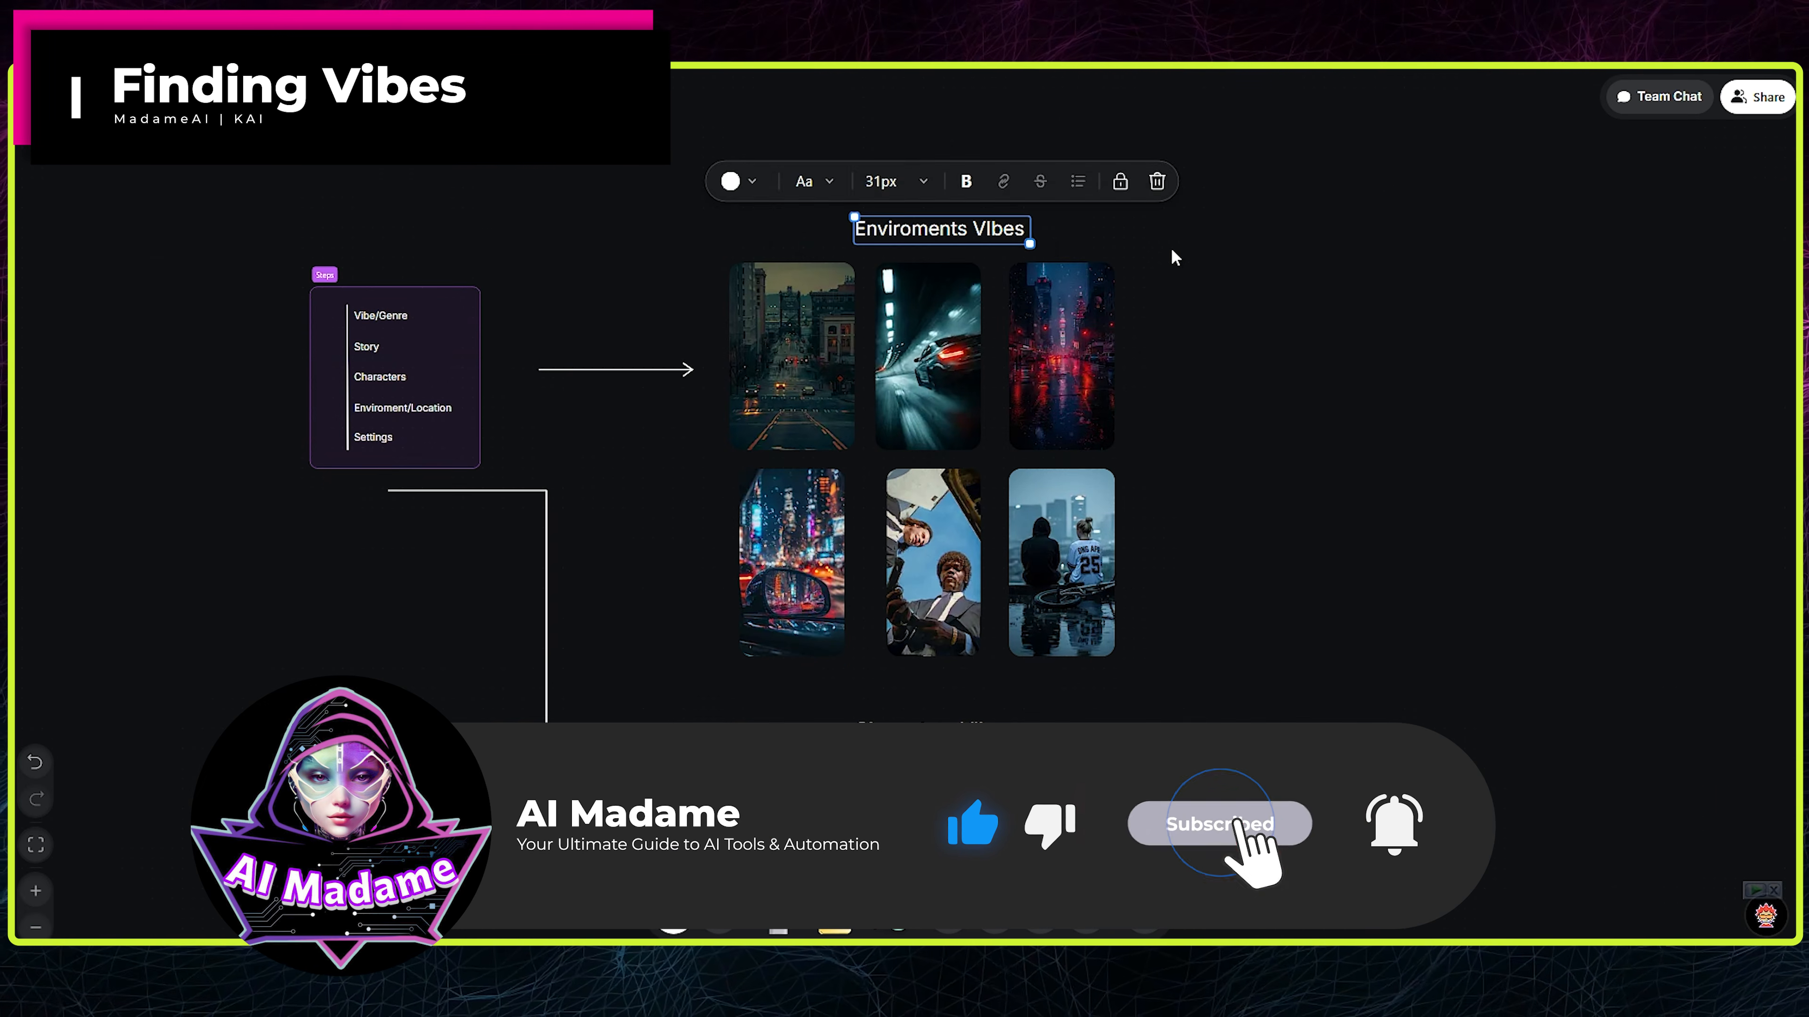
pyautogui.click(1173, 257)
pyautogui.scroll(-4, 1187, 324)
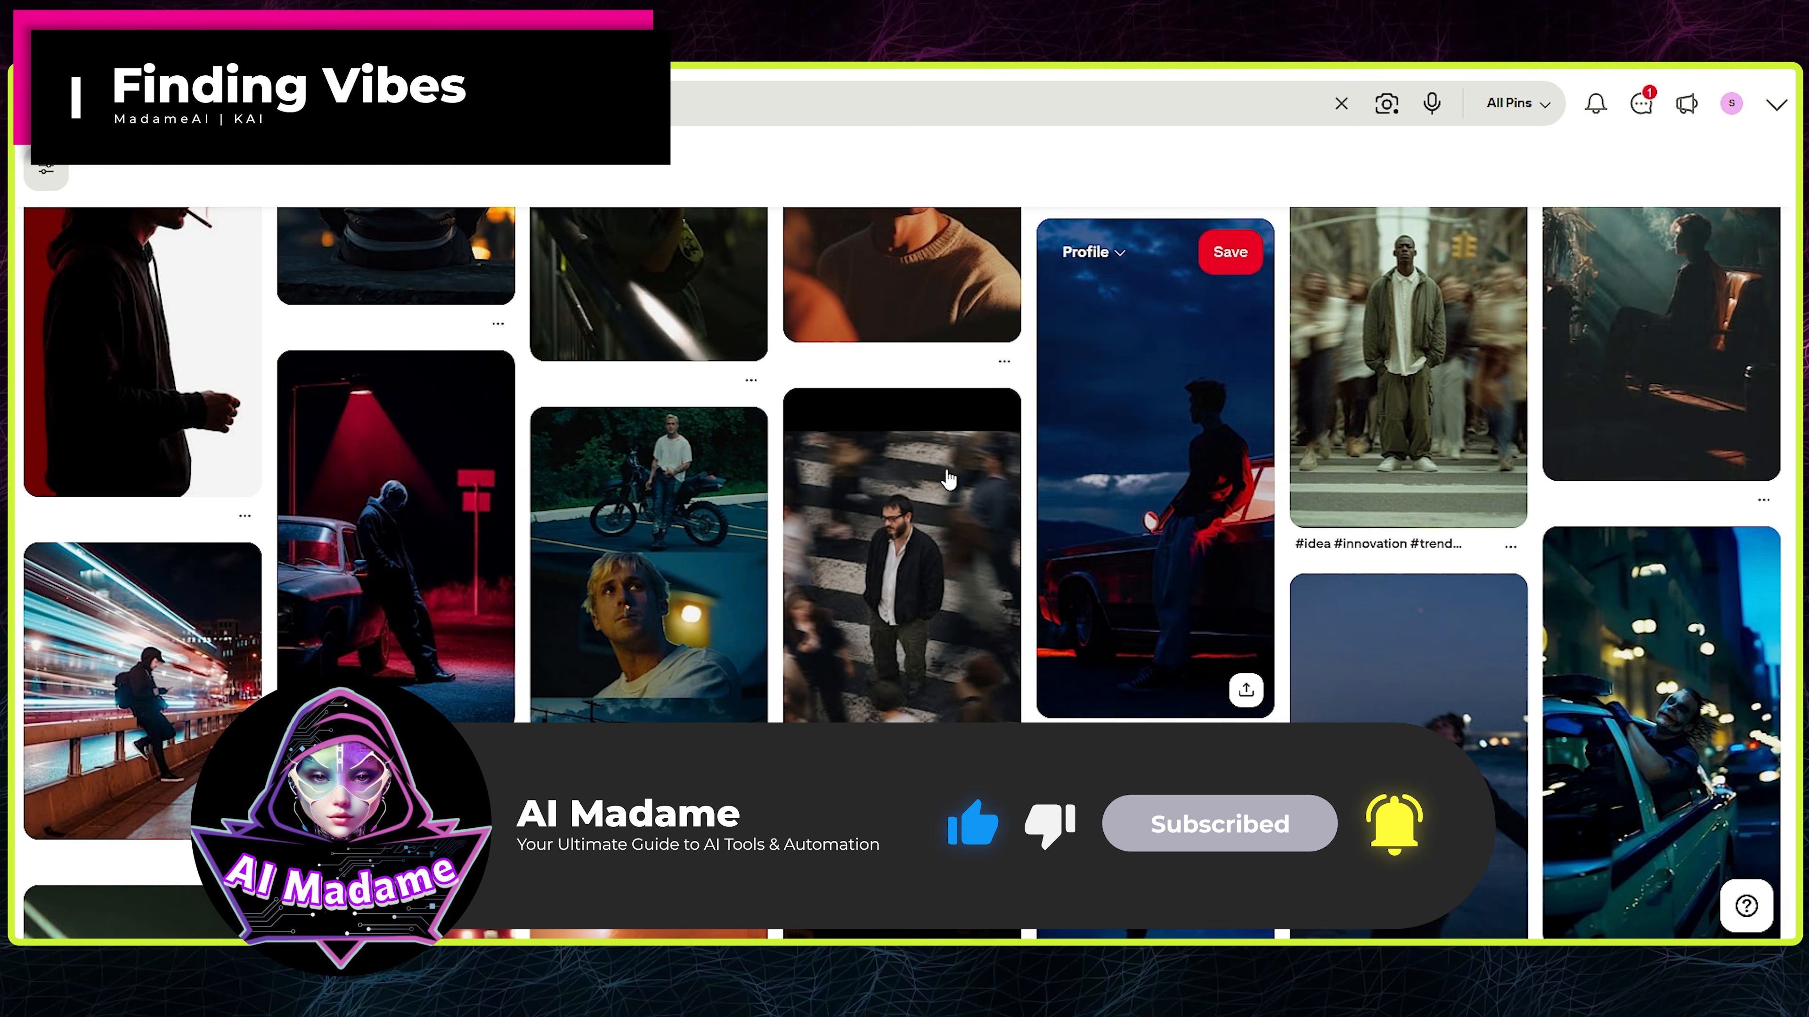
pyautogui.scroll(-8, 1075, 499)
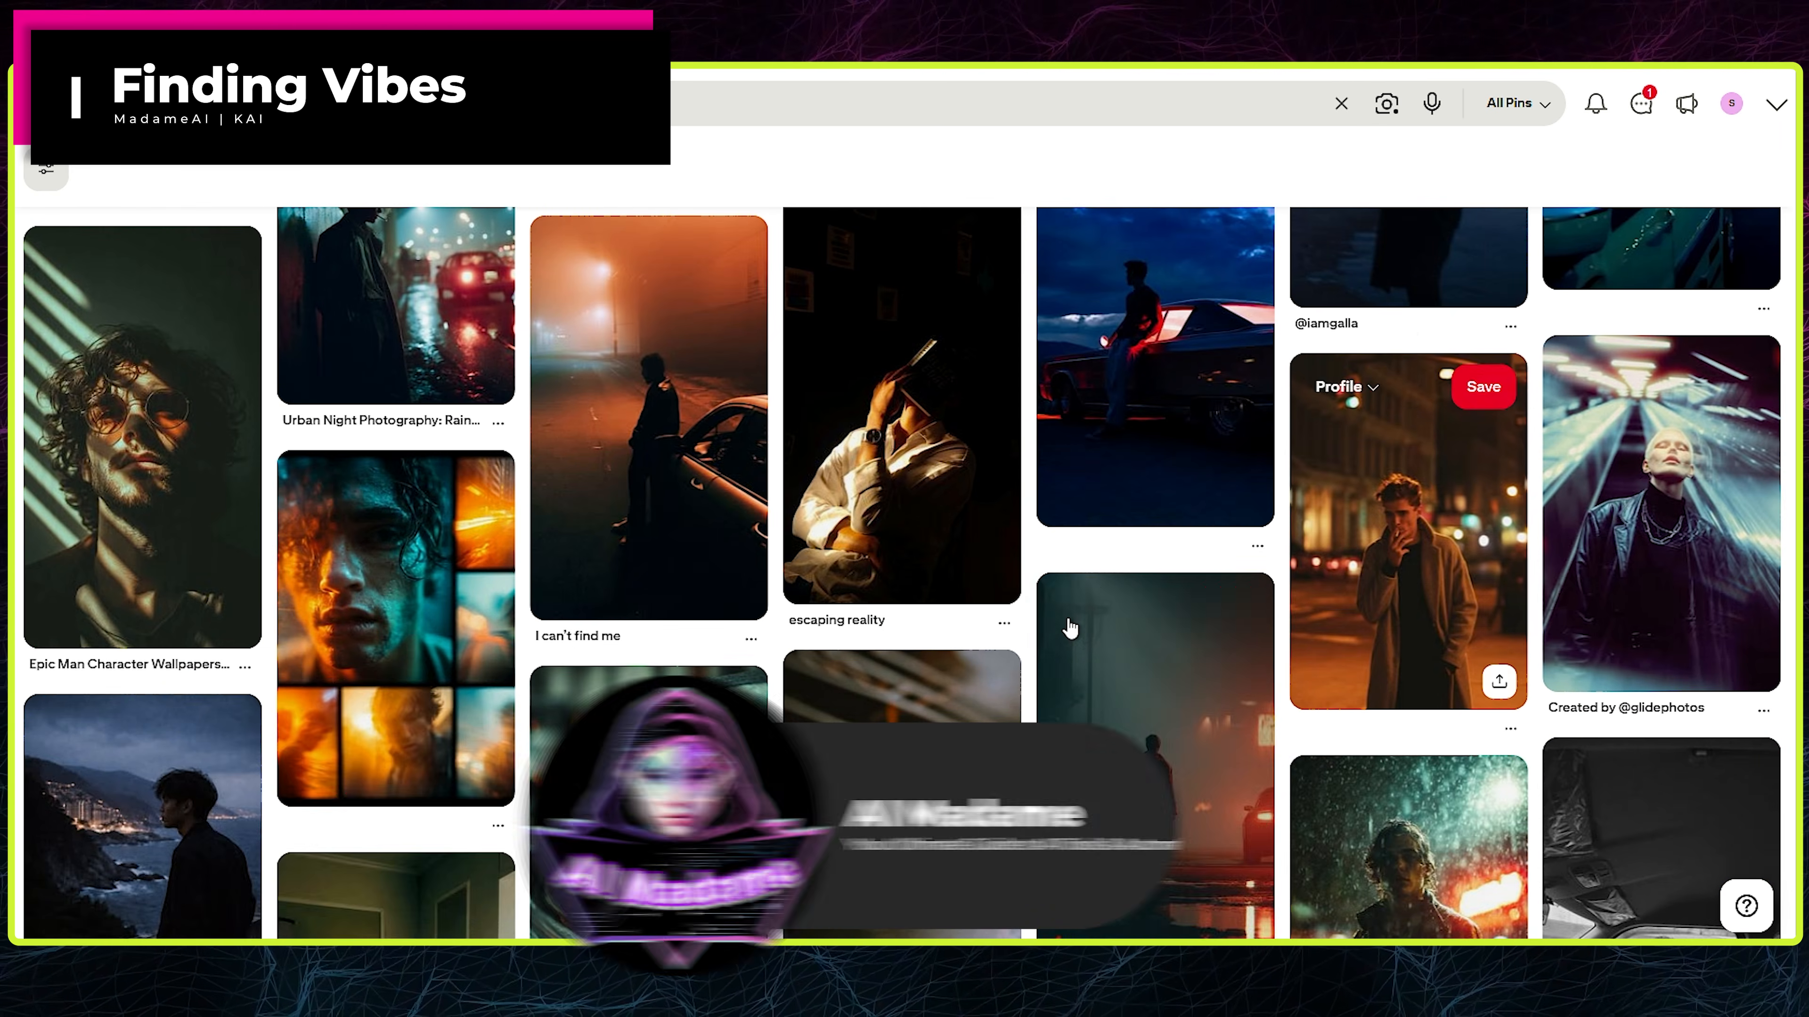
# - Browse the "cinematic men shots" results on Pinterest and place the image of a man in a black T-shirt under Characters VIbes
pyautogui.scroll(-4, 1069, 628)
pyautogui.scroll(1, 1066, 626)
pyautogui.click(605, 104)
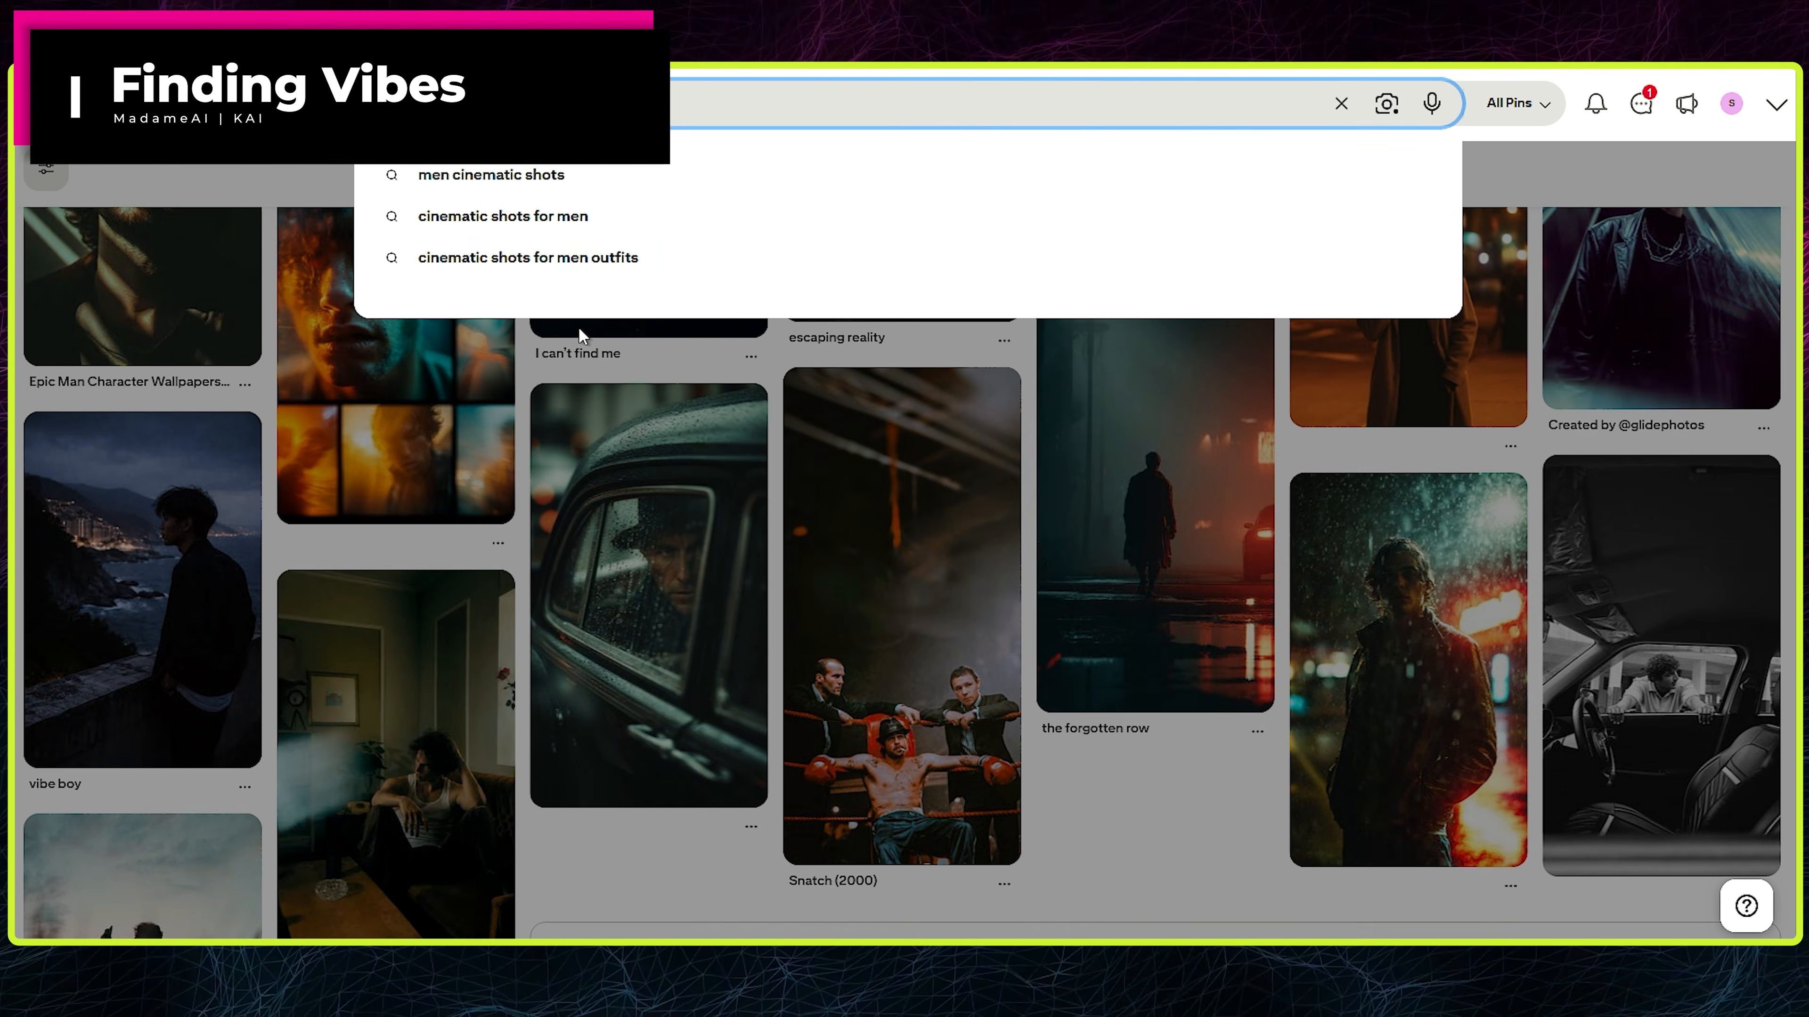
pyautogui.click(526, 382)
pyautogui.scroll(-12, 1360, 513)
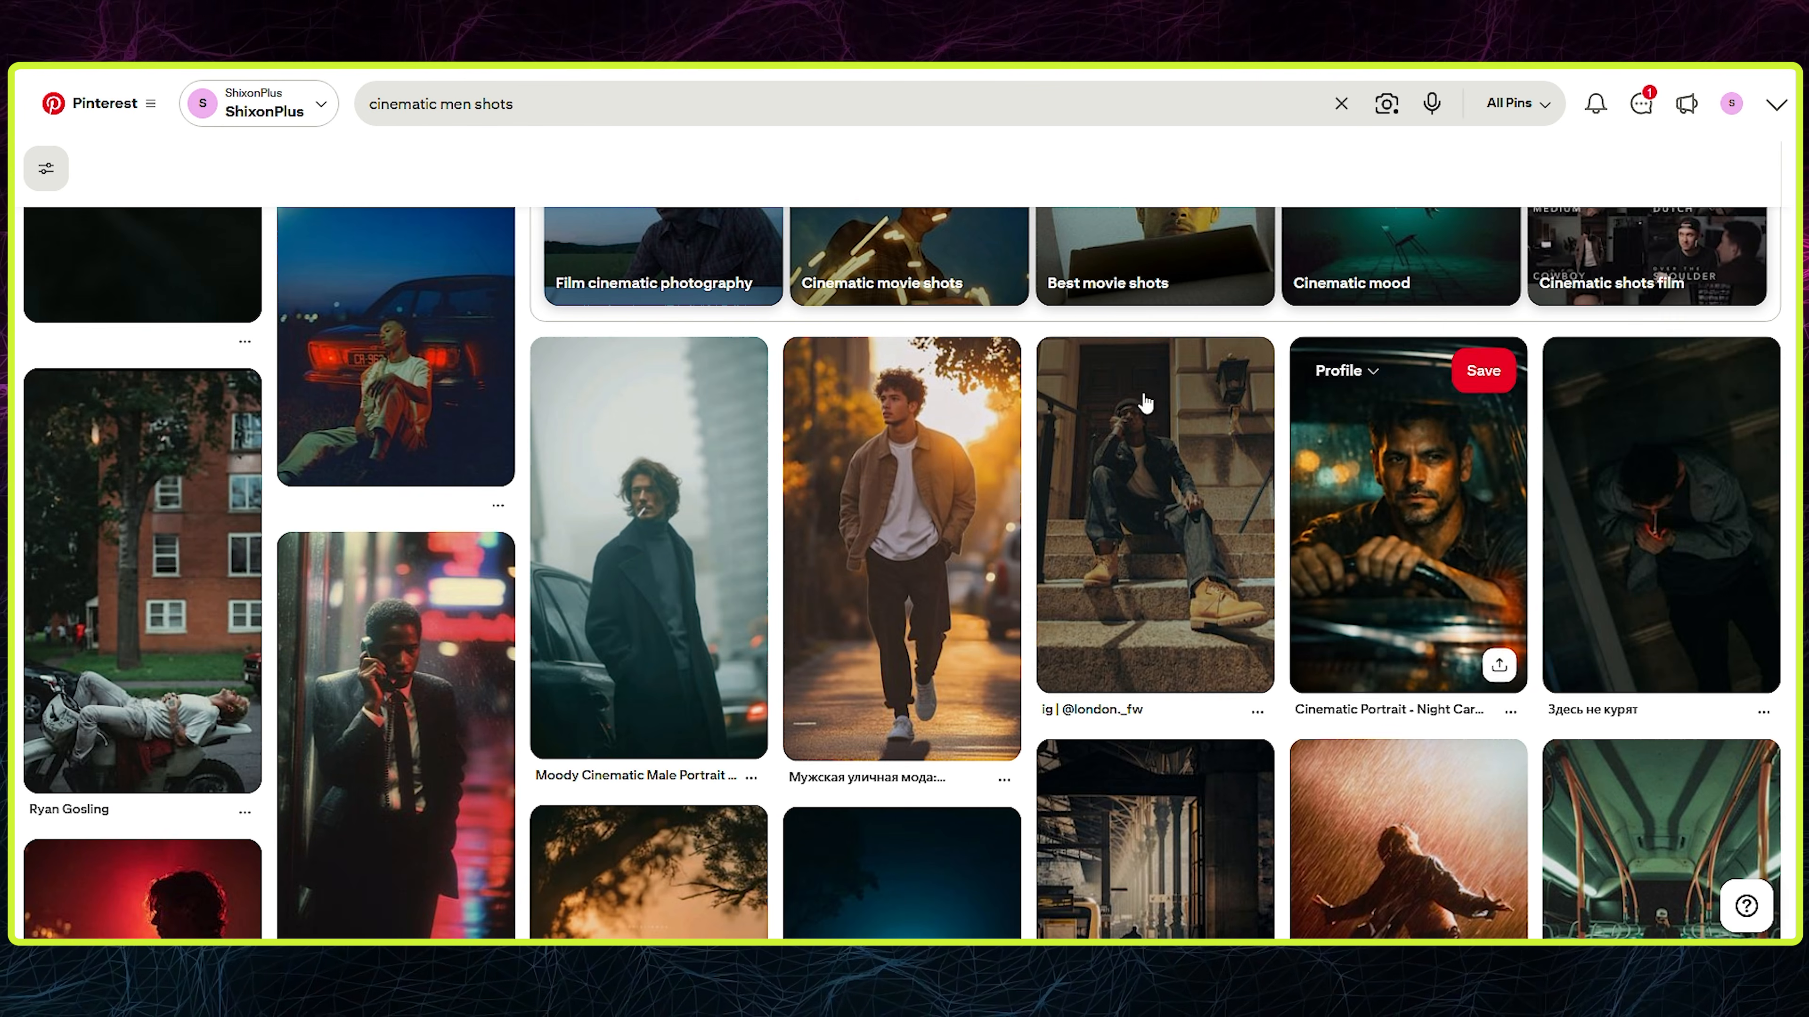
pyautogui.scroll(-12, 1275, 567)
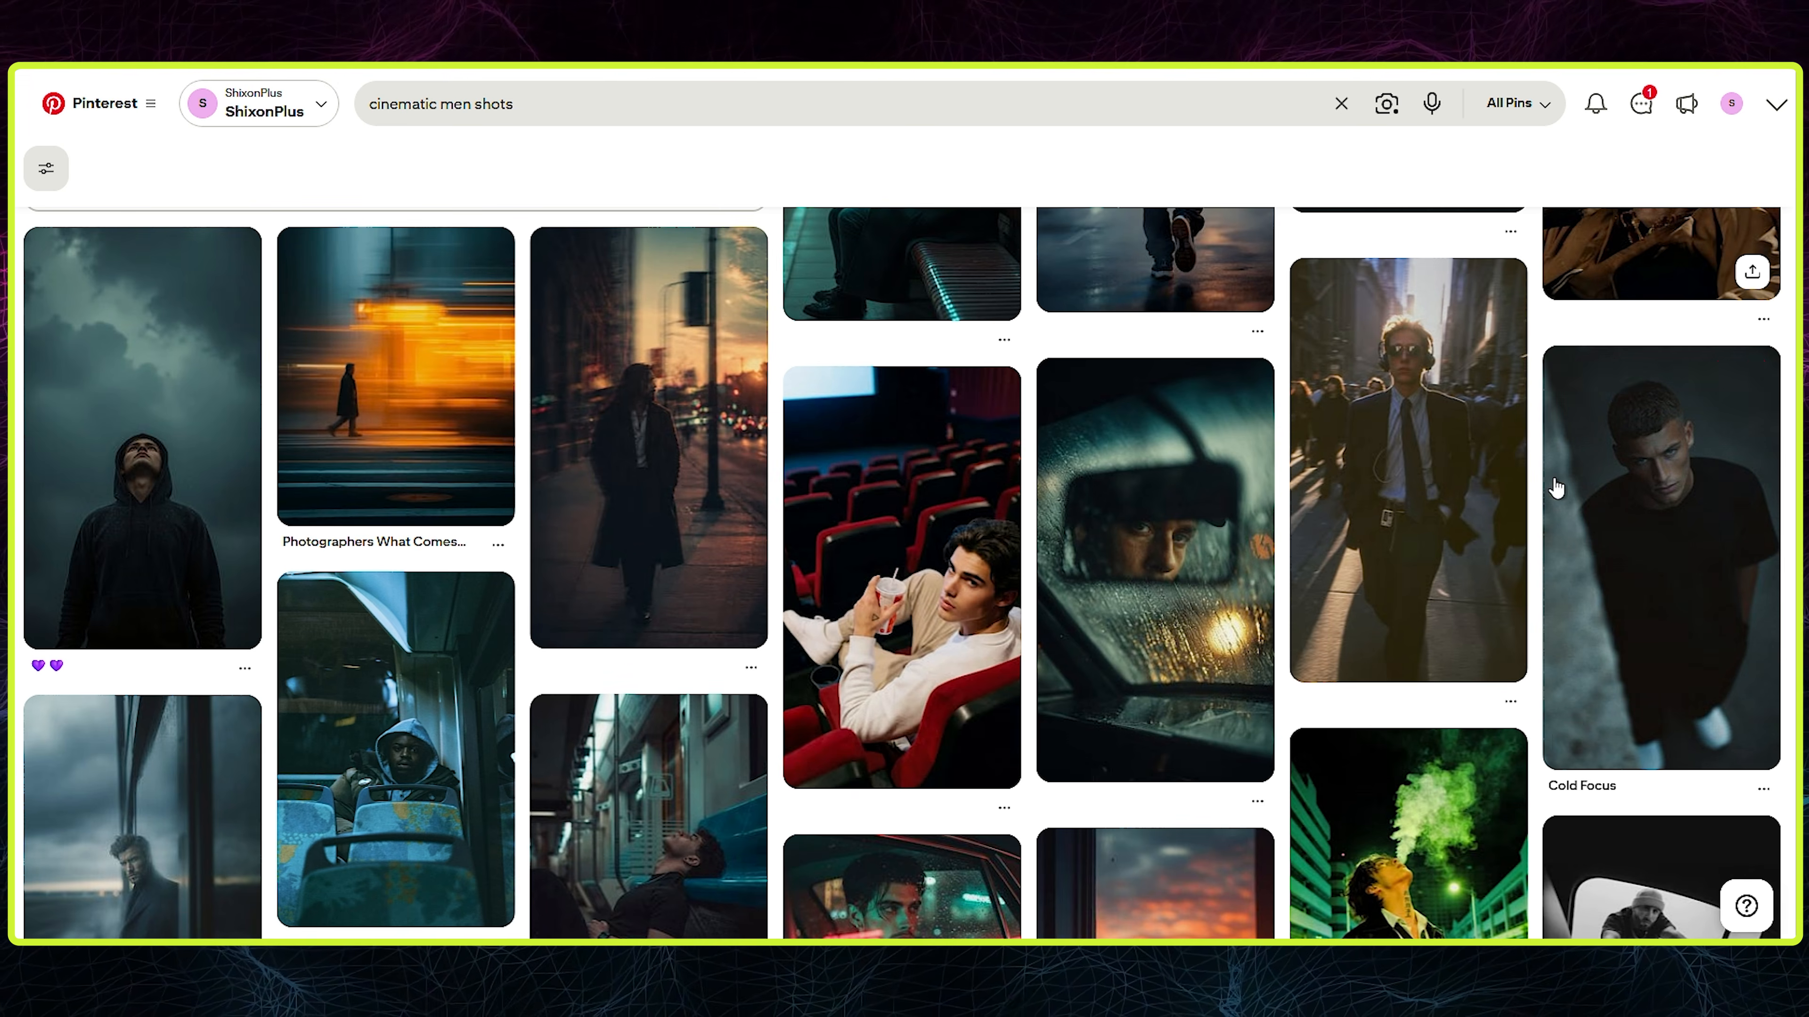
pyautogui.click(1681, 536)
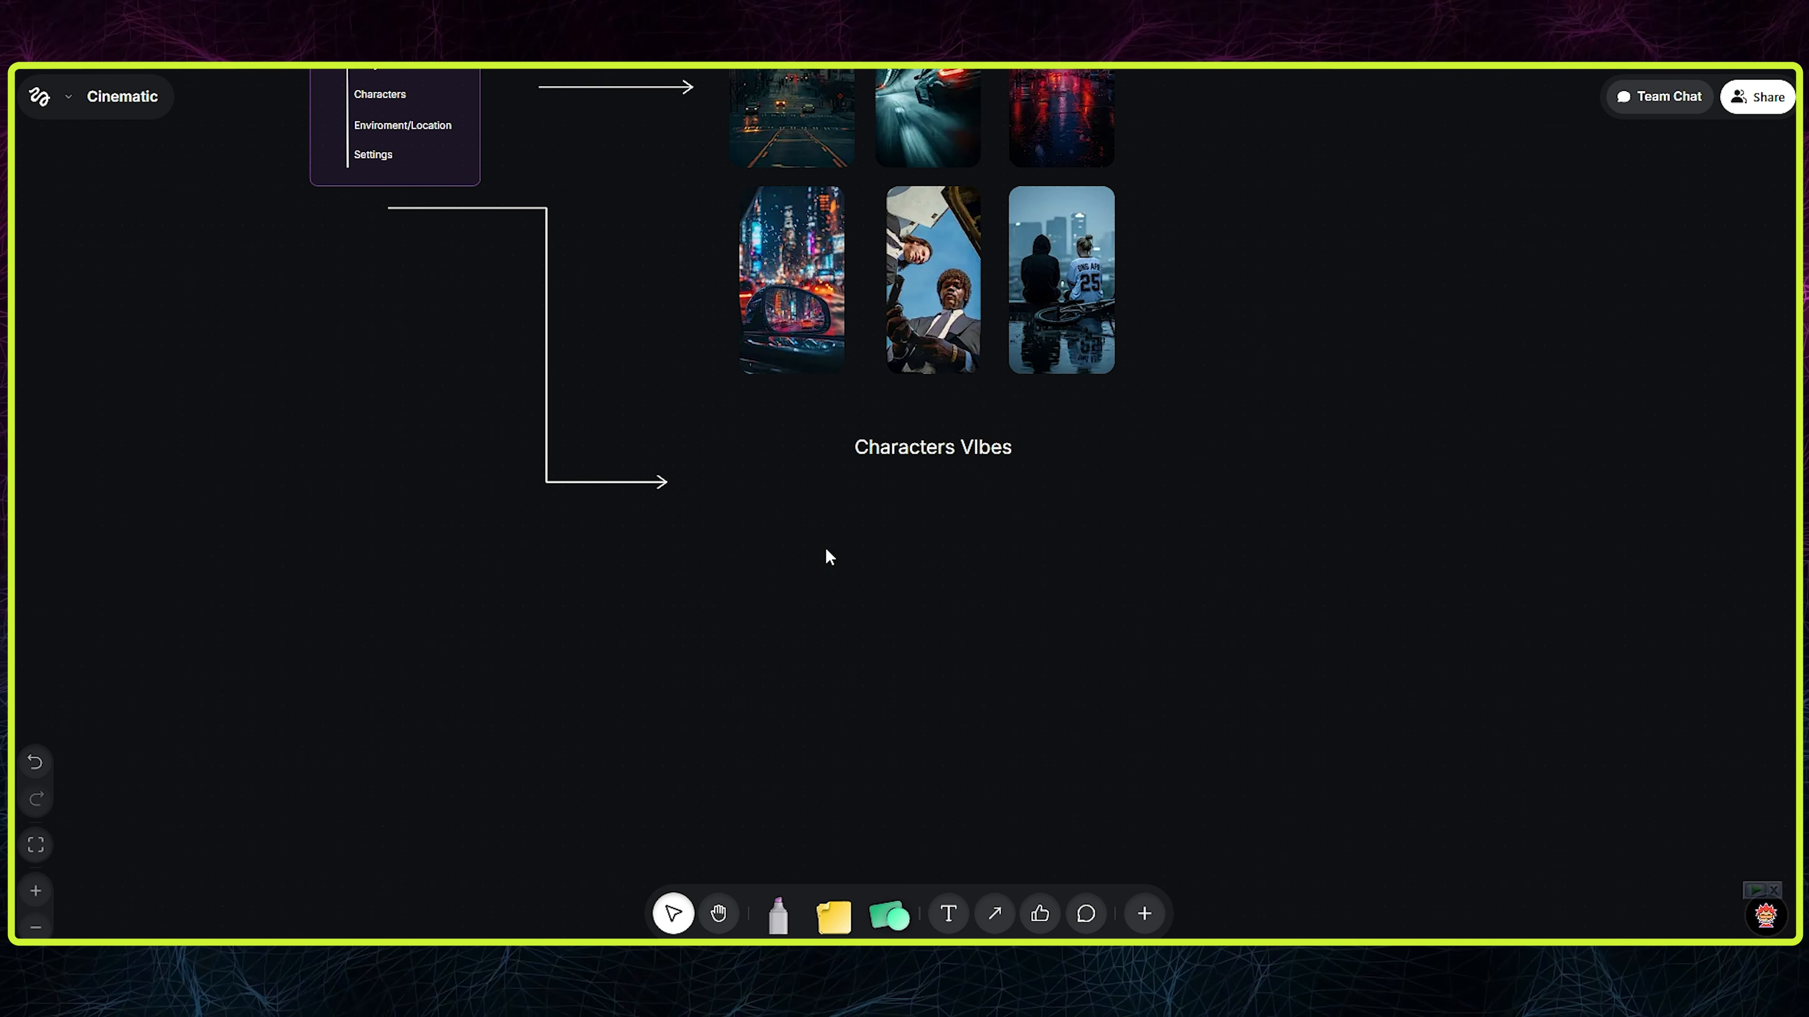
pyautogui.moveTo(803, 543); pyautogui.dragTo(804, 561)
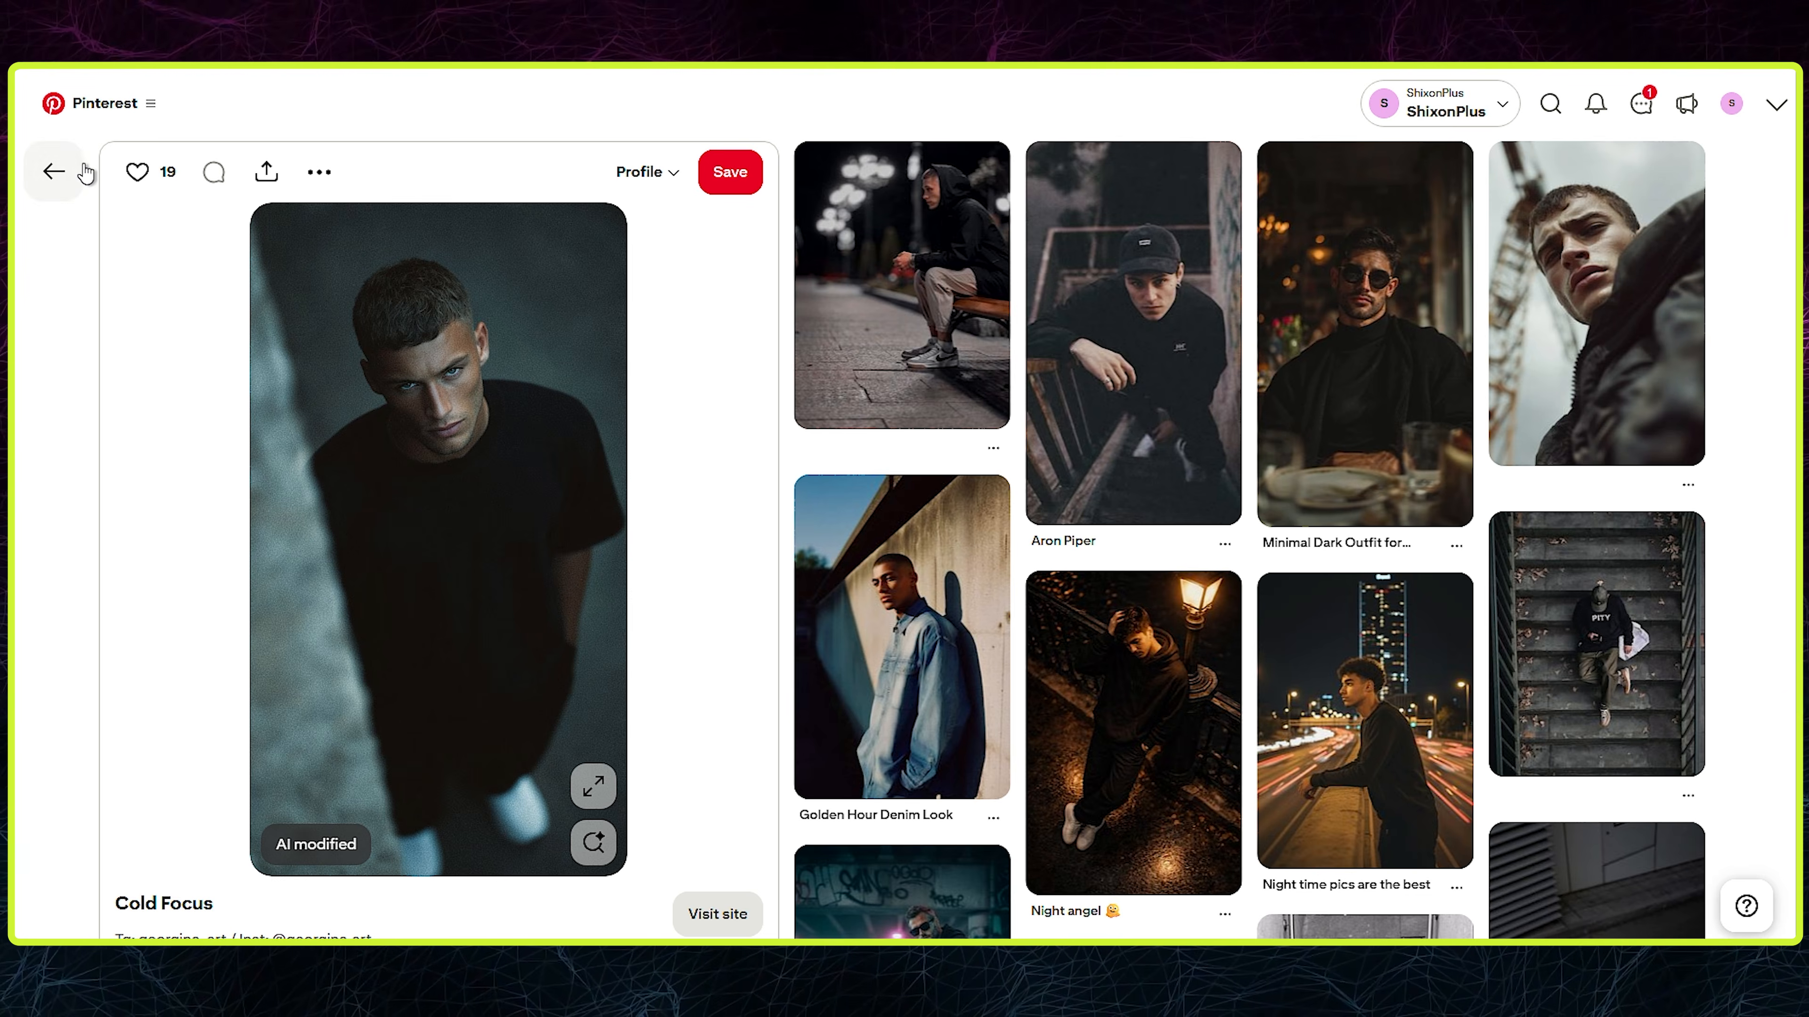
# - Switch to Pinterest and search for "cinematic women shots"
pyautogui.click(84, 172)
pyautogui.doubleClick(455, 107)
pyautogui.write('women')
pyautogui.press('Return')
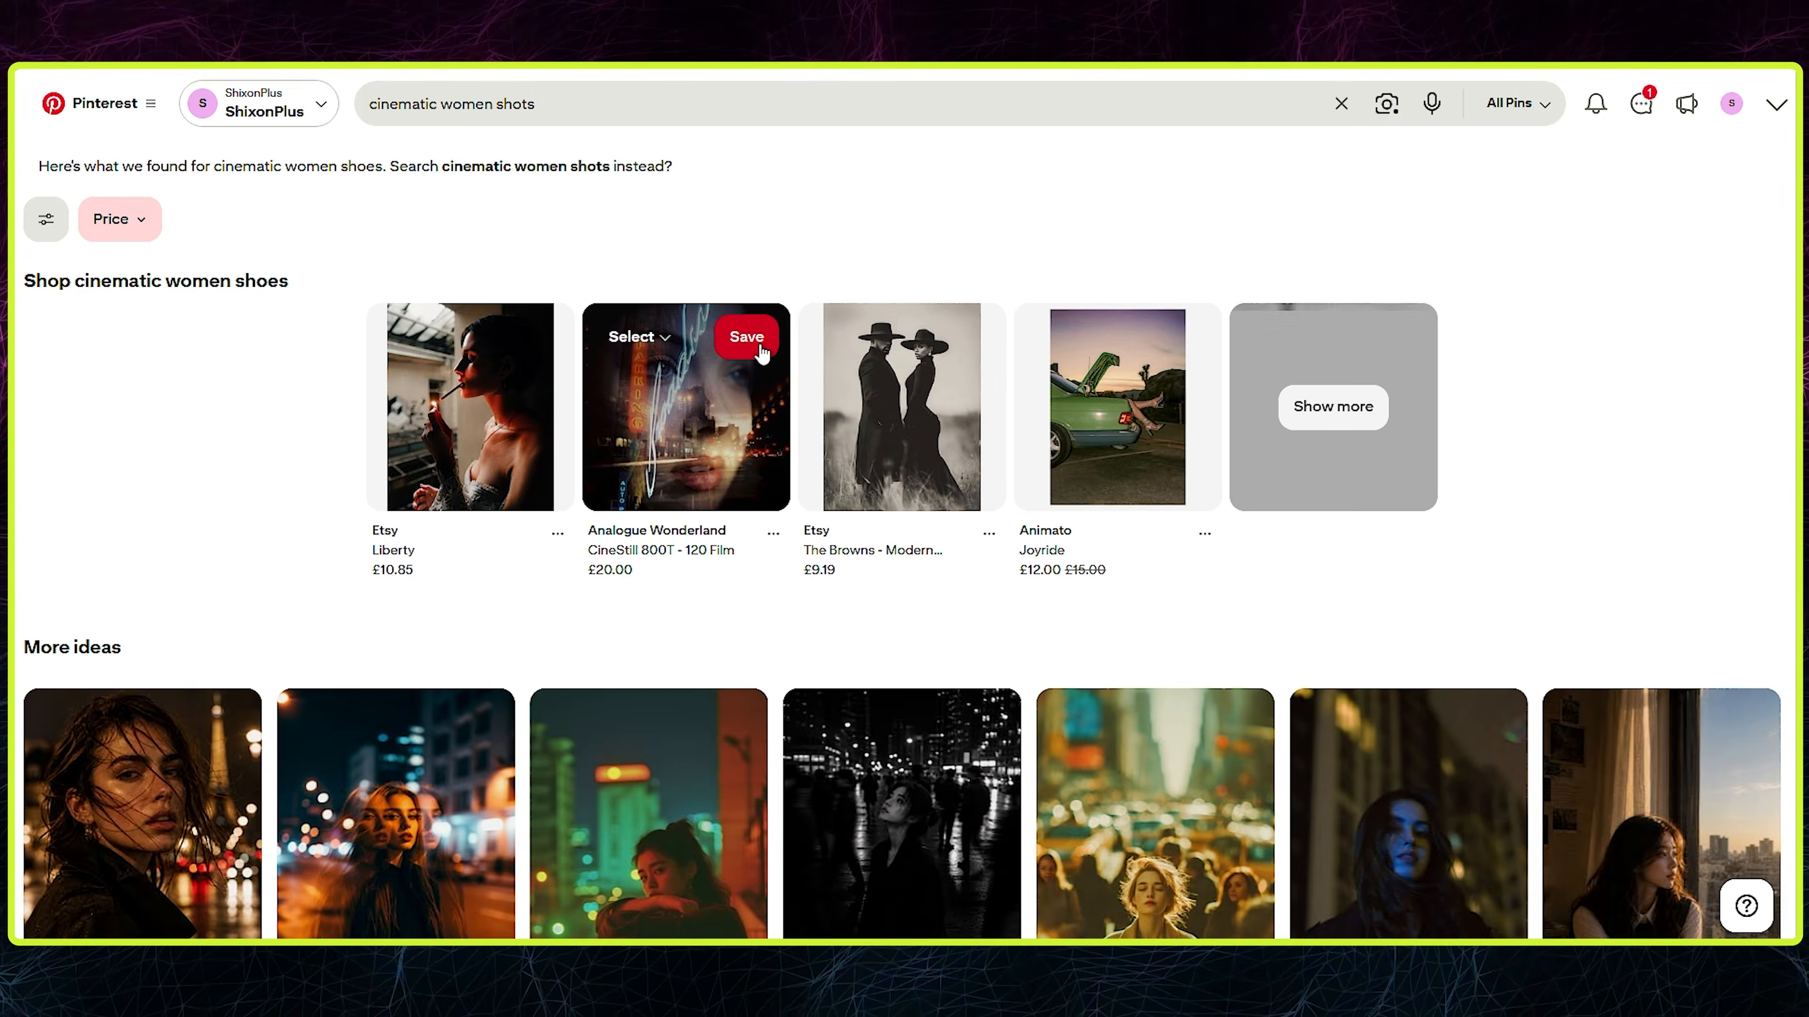
# - Open the Paris night portrait, find the related street photo of a woman in yellow, and place it beside the man's image on the canvas
pyautogui.scroll(-4, 880, 392)
pyautogui.click(178, 555)
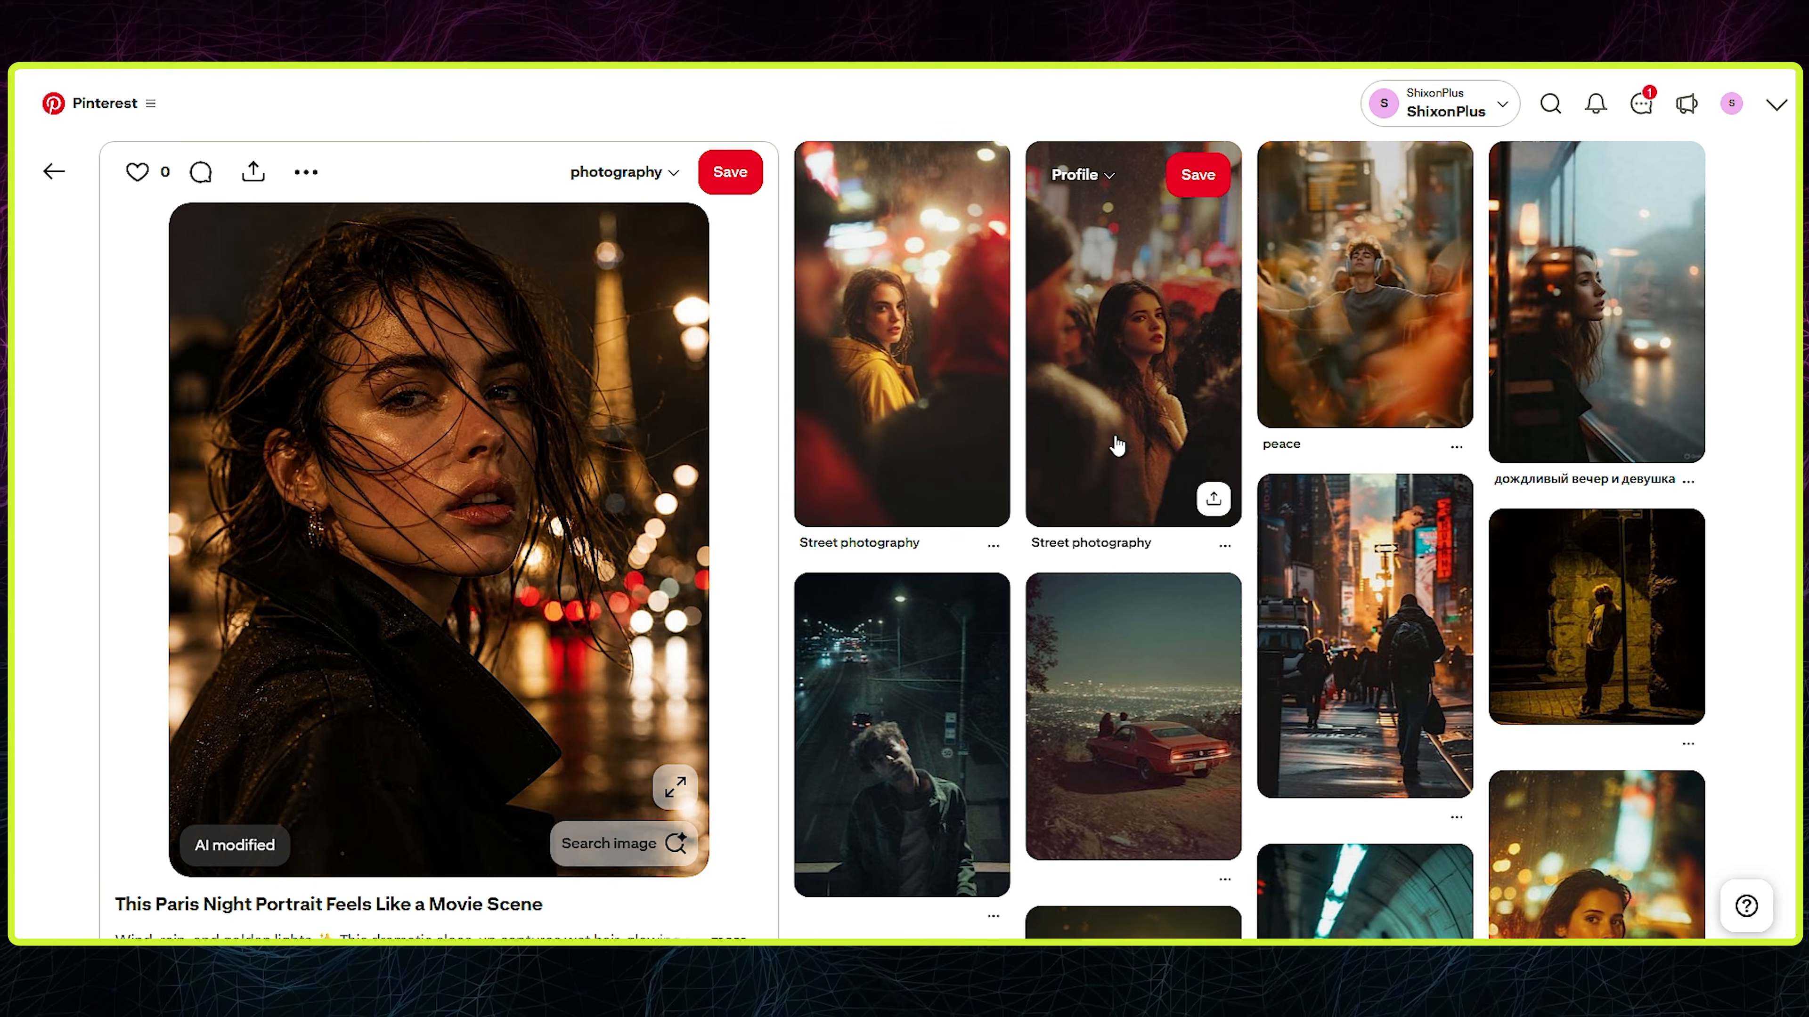
pyautogui.click(924, 405)
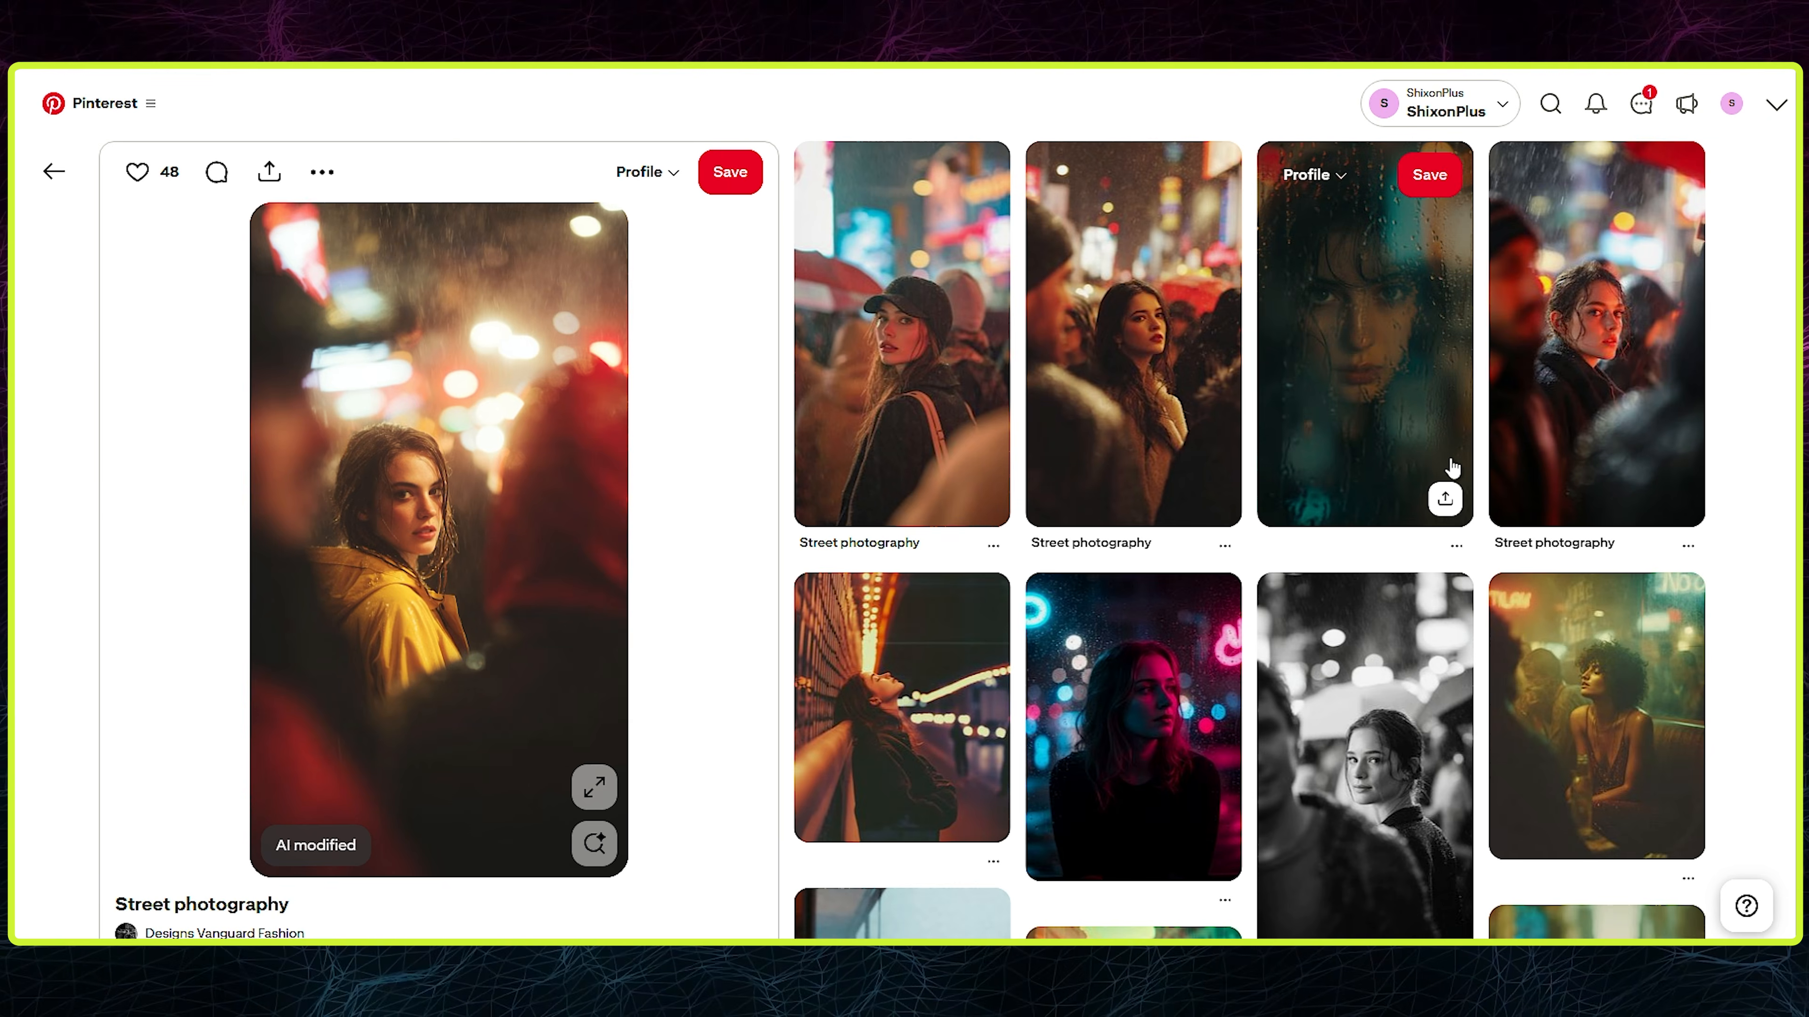
# - Browse related Pinterest pins, open the street photo of a woman in a black cap, and add it to the Characters VIbes row
pyautogui.scroll(-5, 1450, 483)
pyautogui.scroll(-4, 1449, 483)
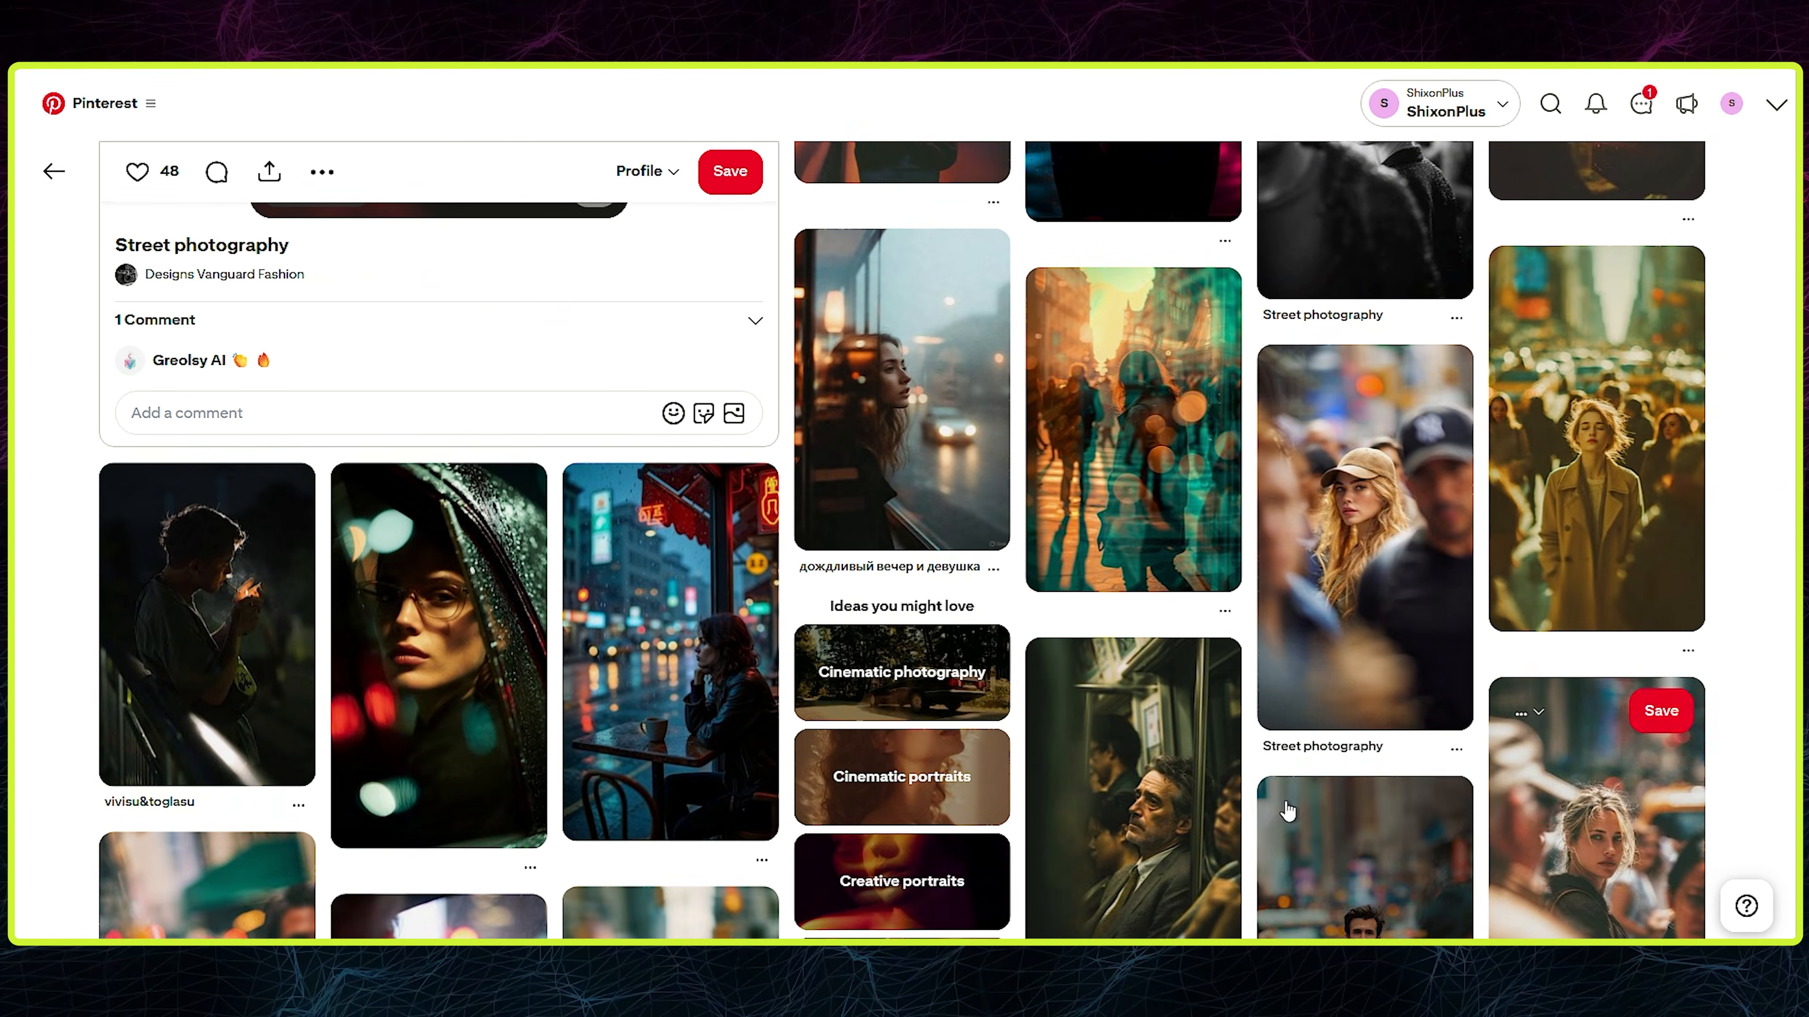
pyautogui.scroll(9, 1247, 476)
pyautogui.scroll(-4, 1269, 507)
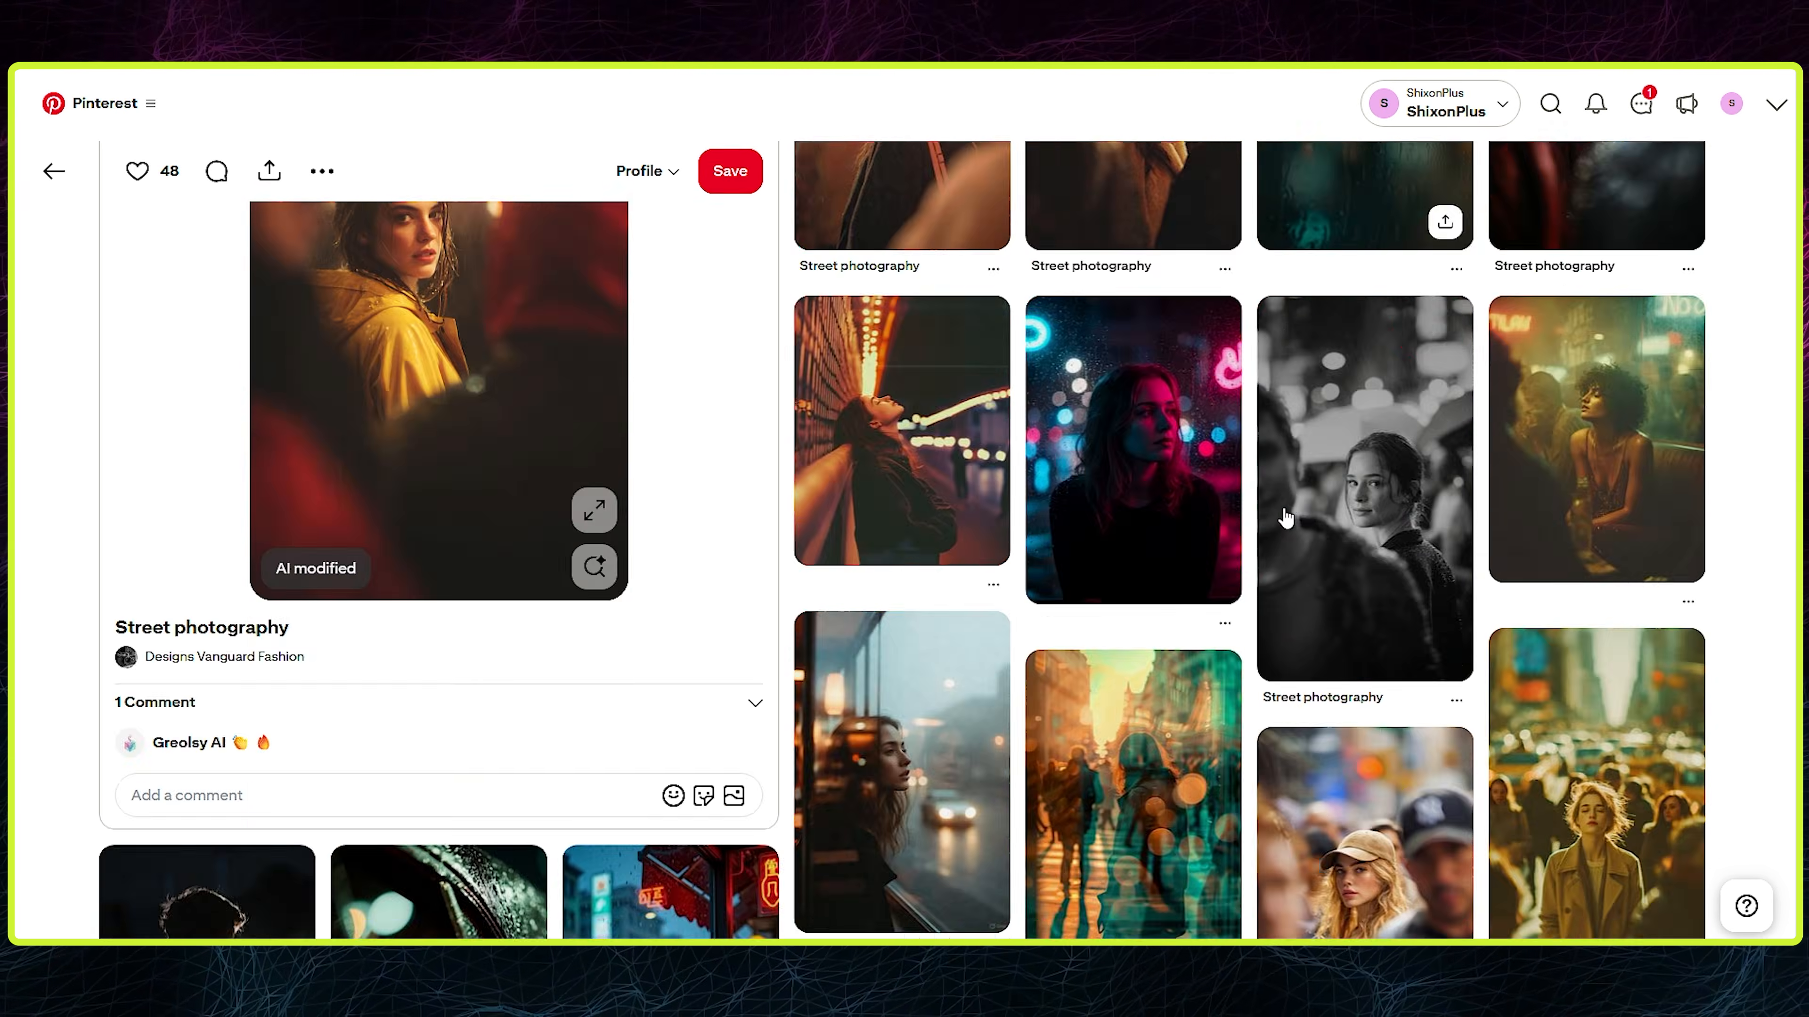
pyautogui.scroll(4, 947, 348)
pyautogui.click(947, 348)
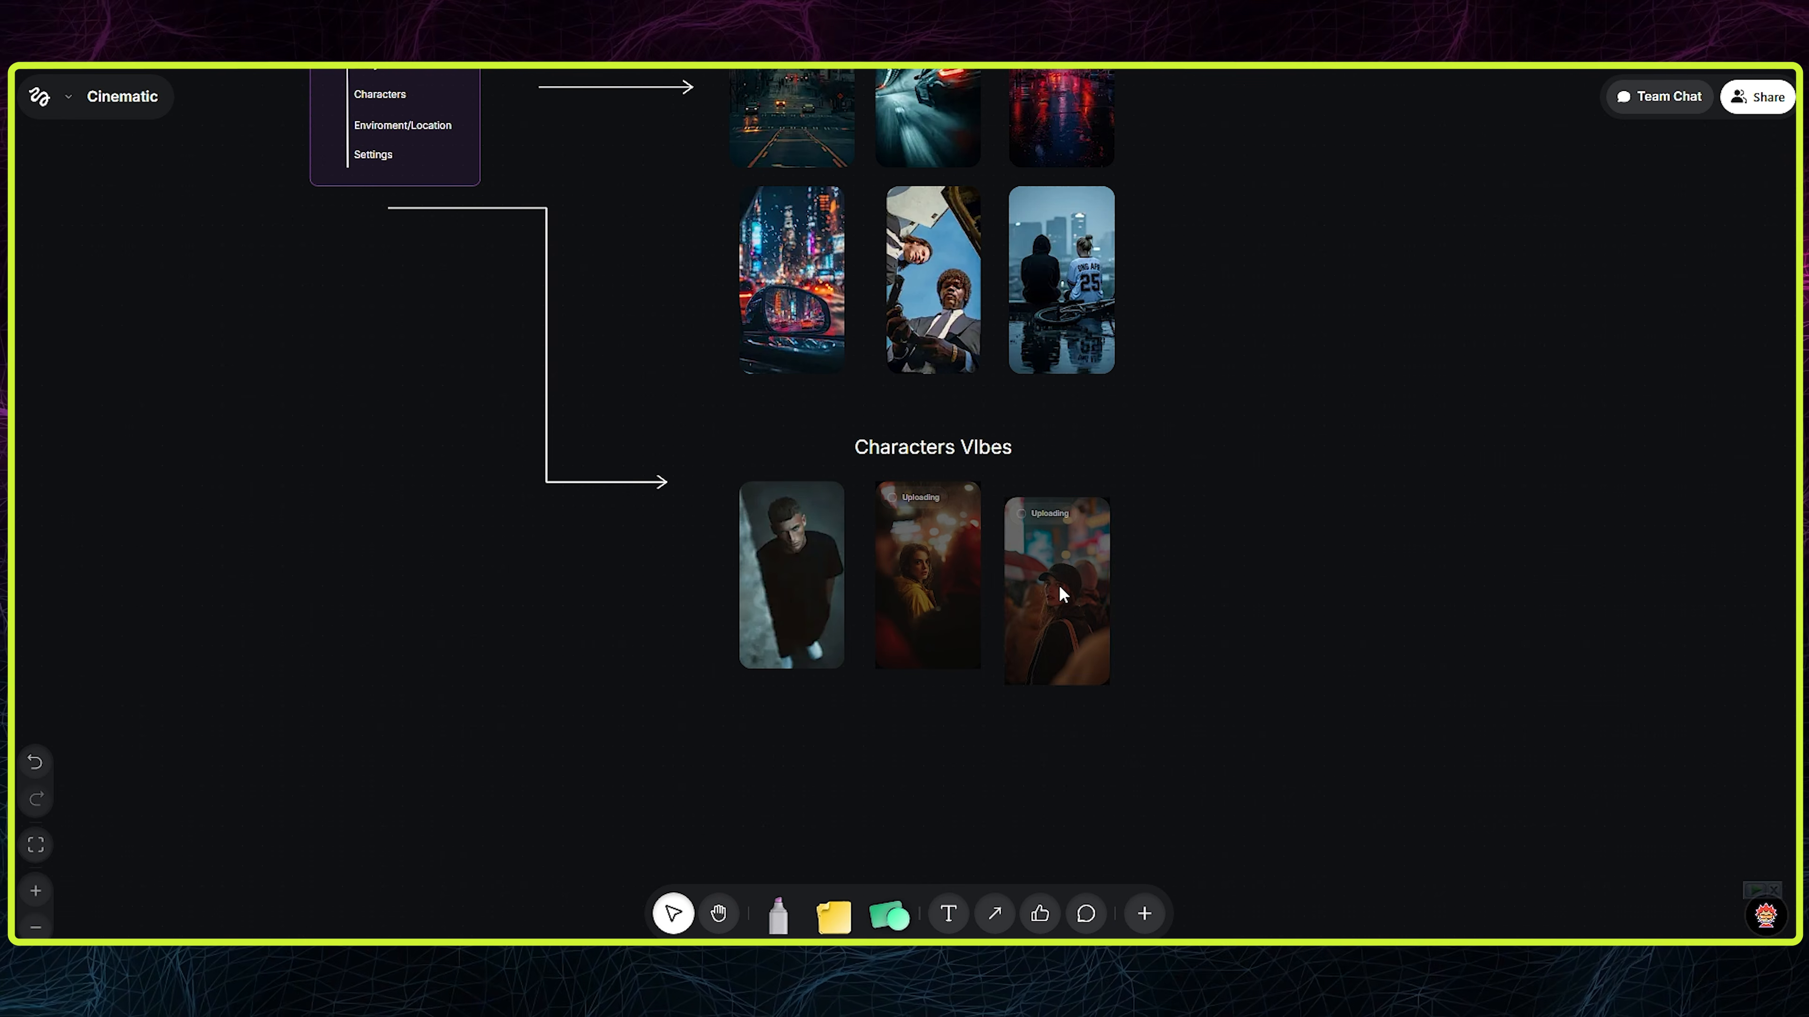
pyautogui.moveTo(1060, 587); pyautogui.dragTo(1061, 572)
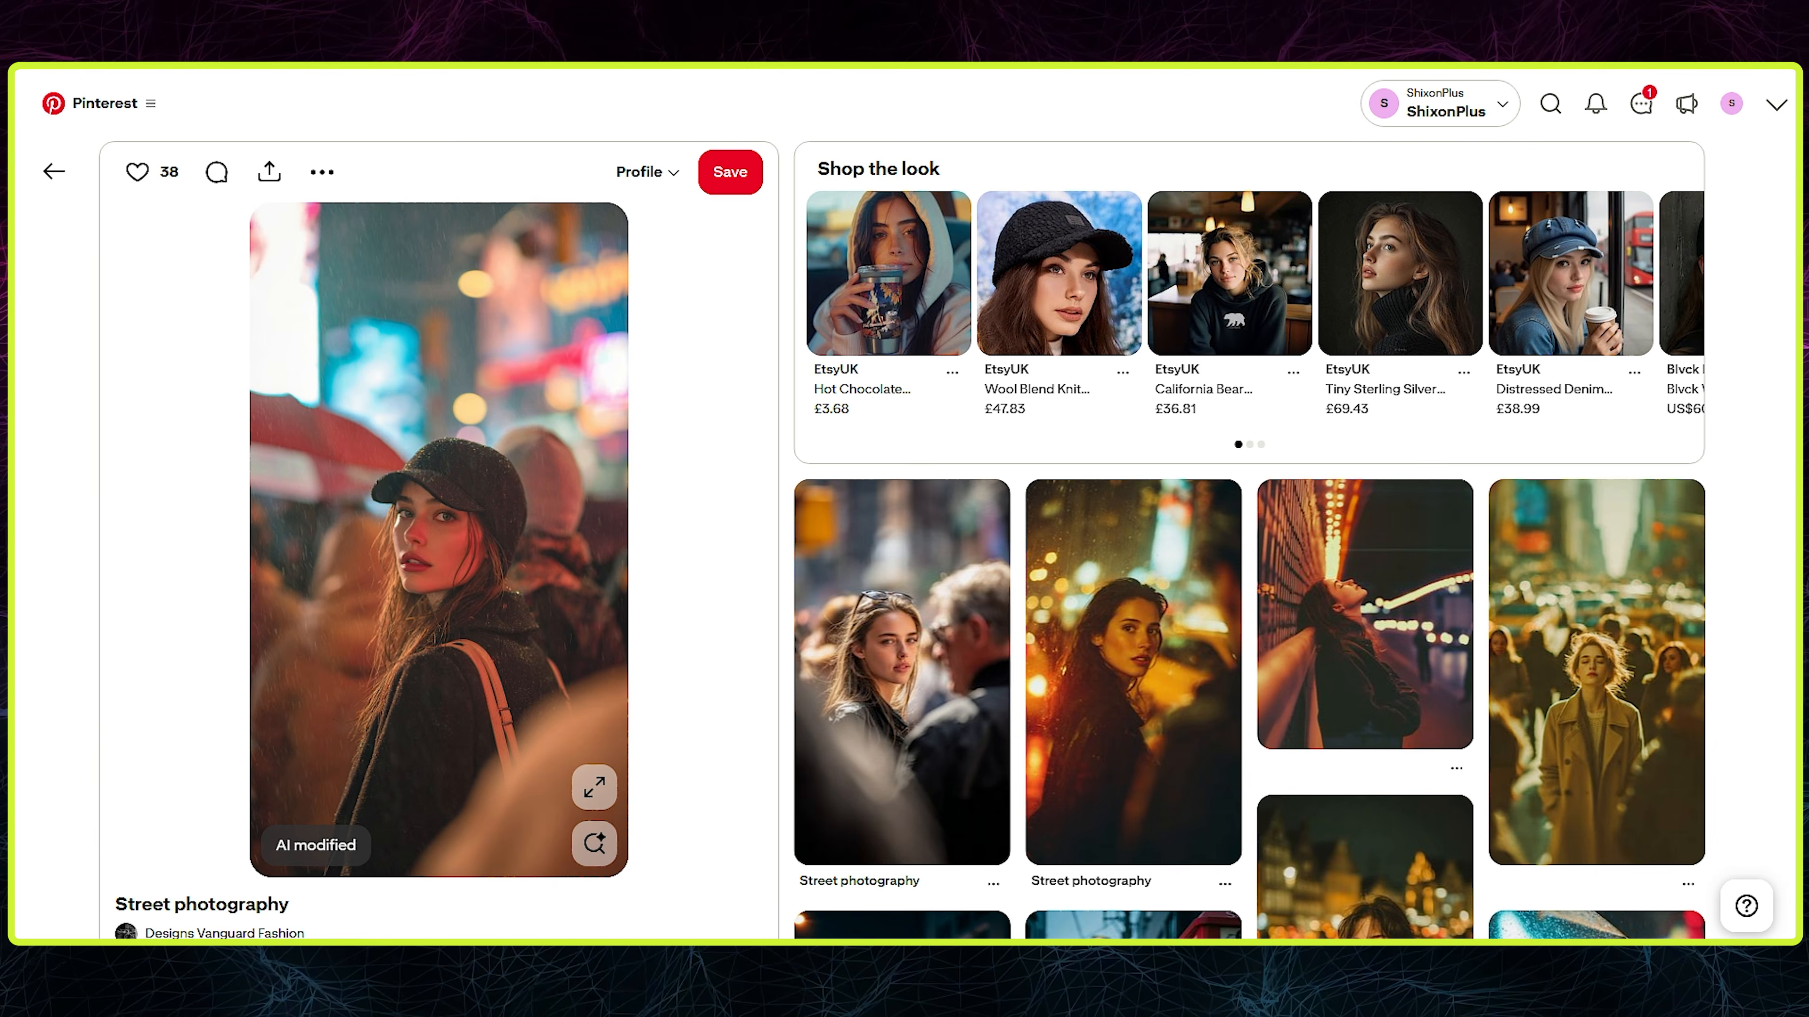
# - Browse related Pinterest pins for the portrait of a man in round sunglasses and place it in a second Characters VIbes row
pyautogui.scroll(-5, 1191, 440)
pyautogui.scroll(-5, 1191, 437)
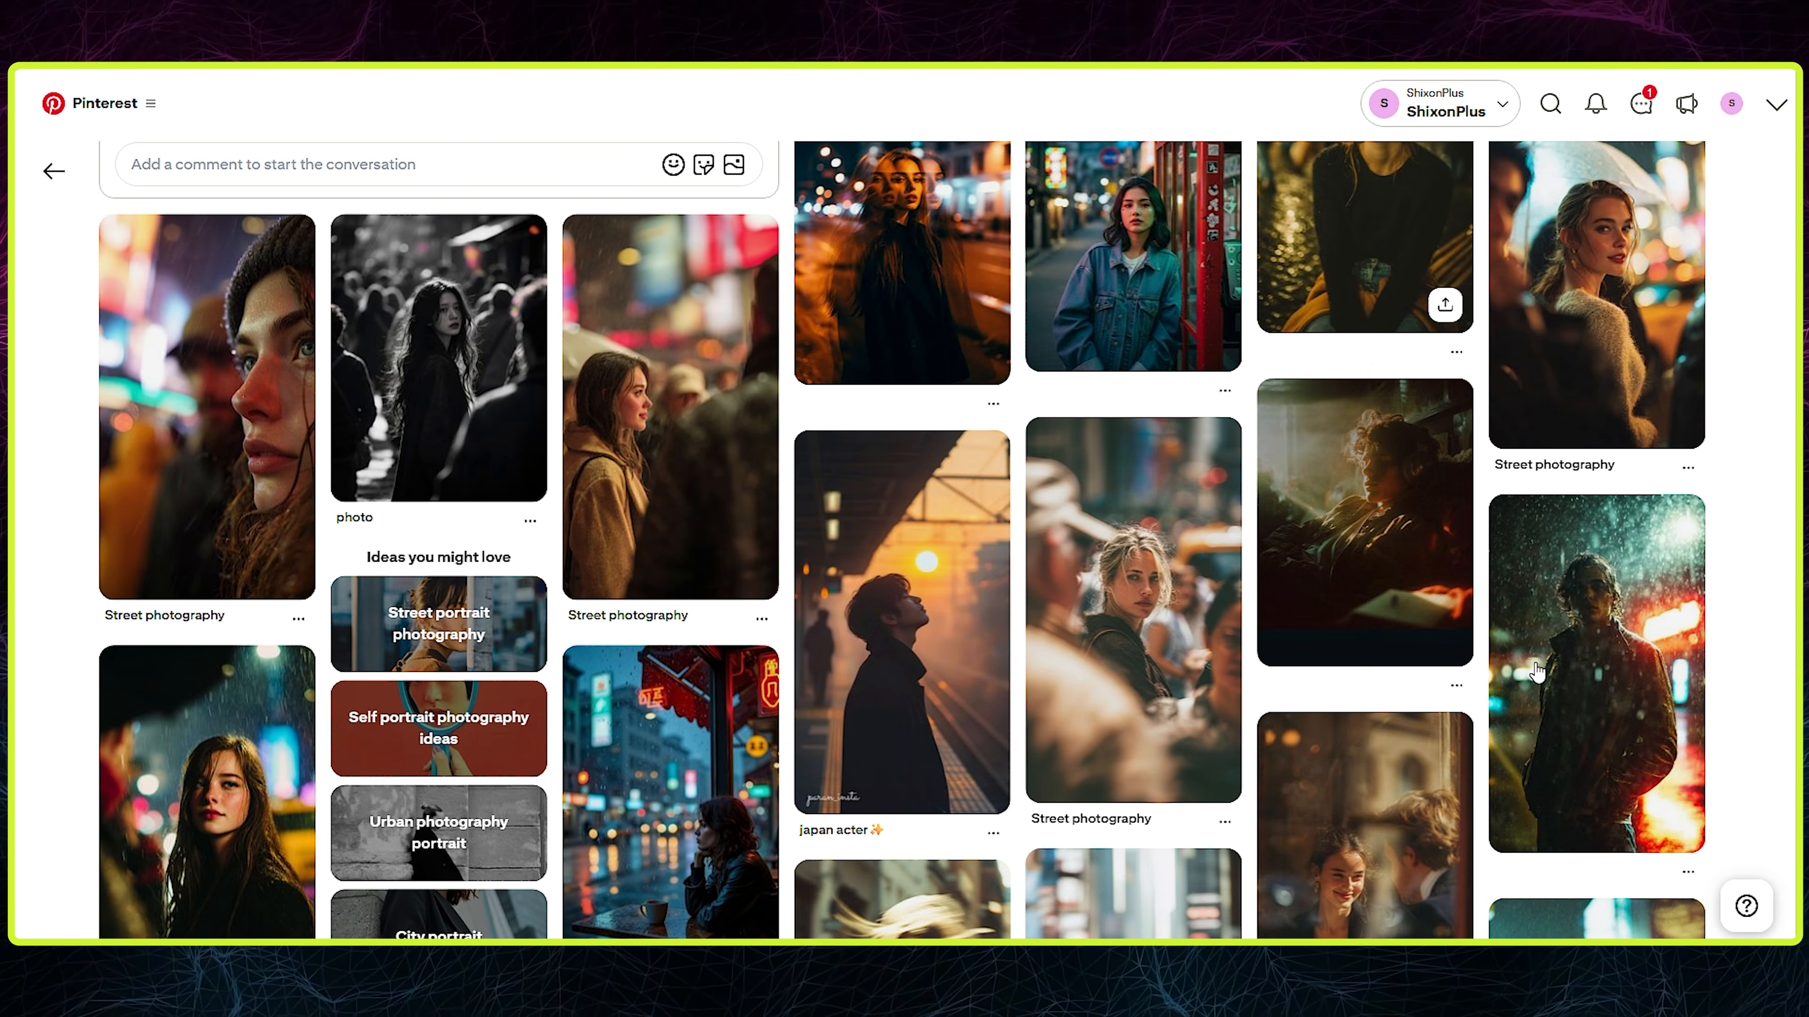
pyautogui.scroll(-8, 1140, 527)
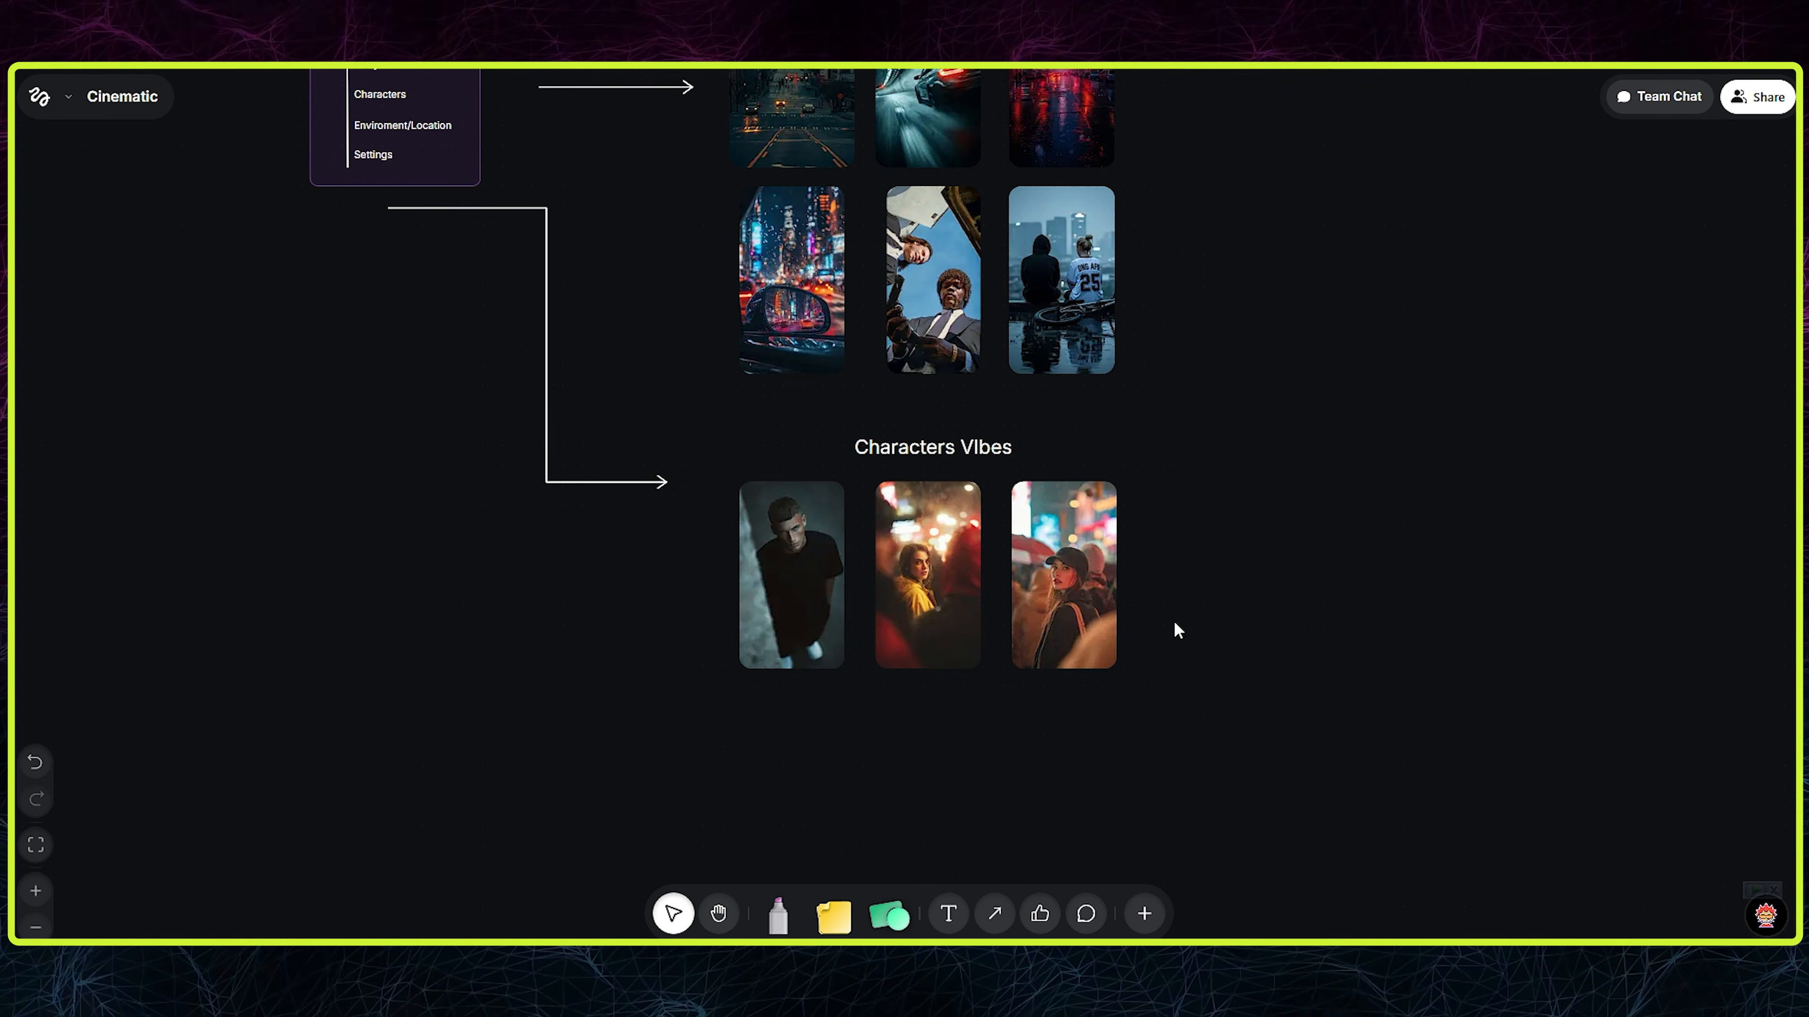
pyautogui.hotkey('ctrl', 'v')
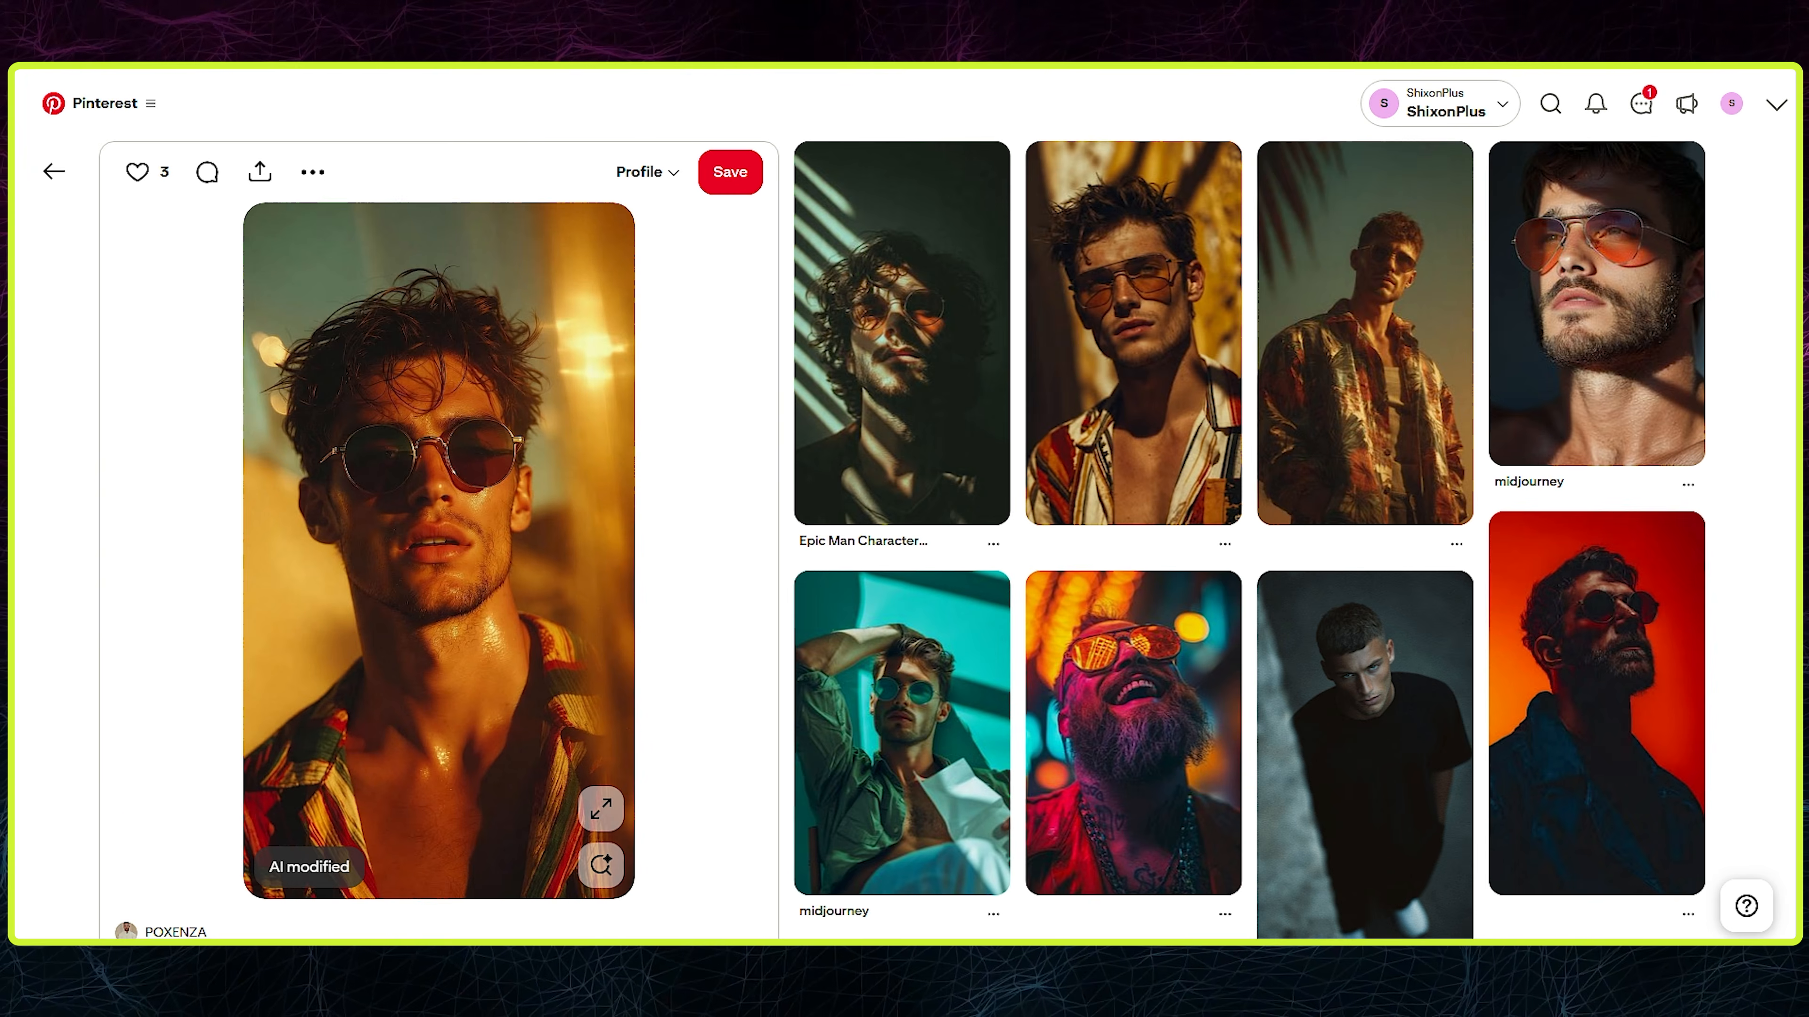
# - Find the Pinterest portraits of the man in glasses and white shirt and the man in a white T-shirt, and complete the second row
pyautogui.scroll(-9, 1353, 485)
pyautogui.scroll(-9, 981, 679)
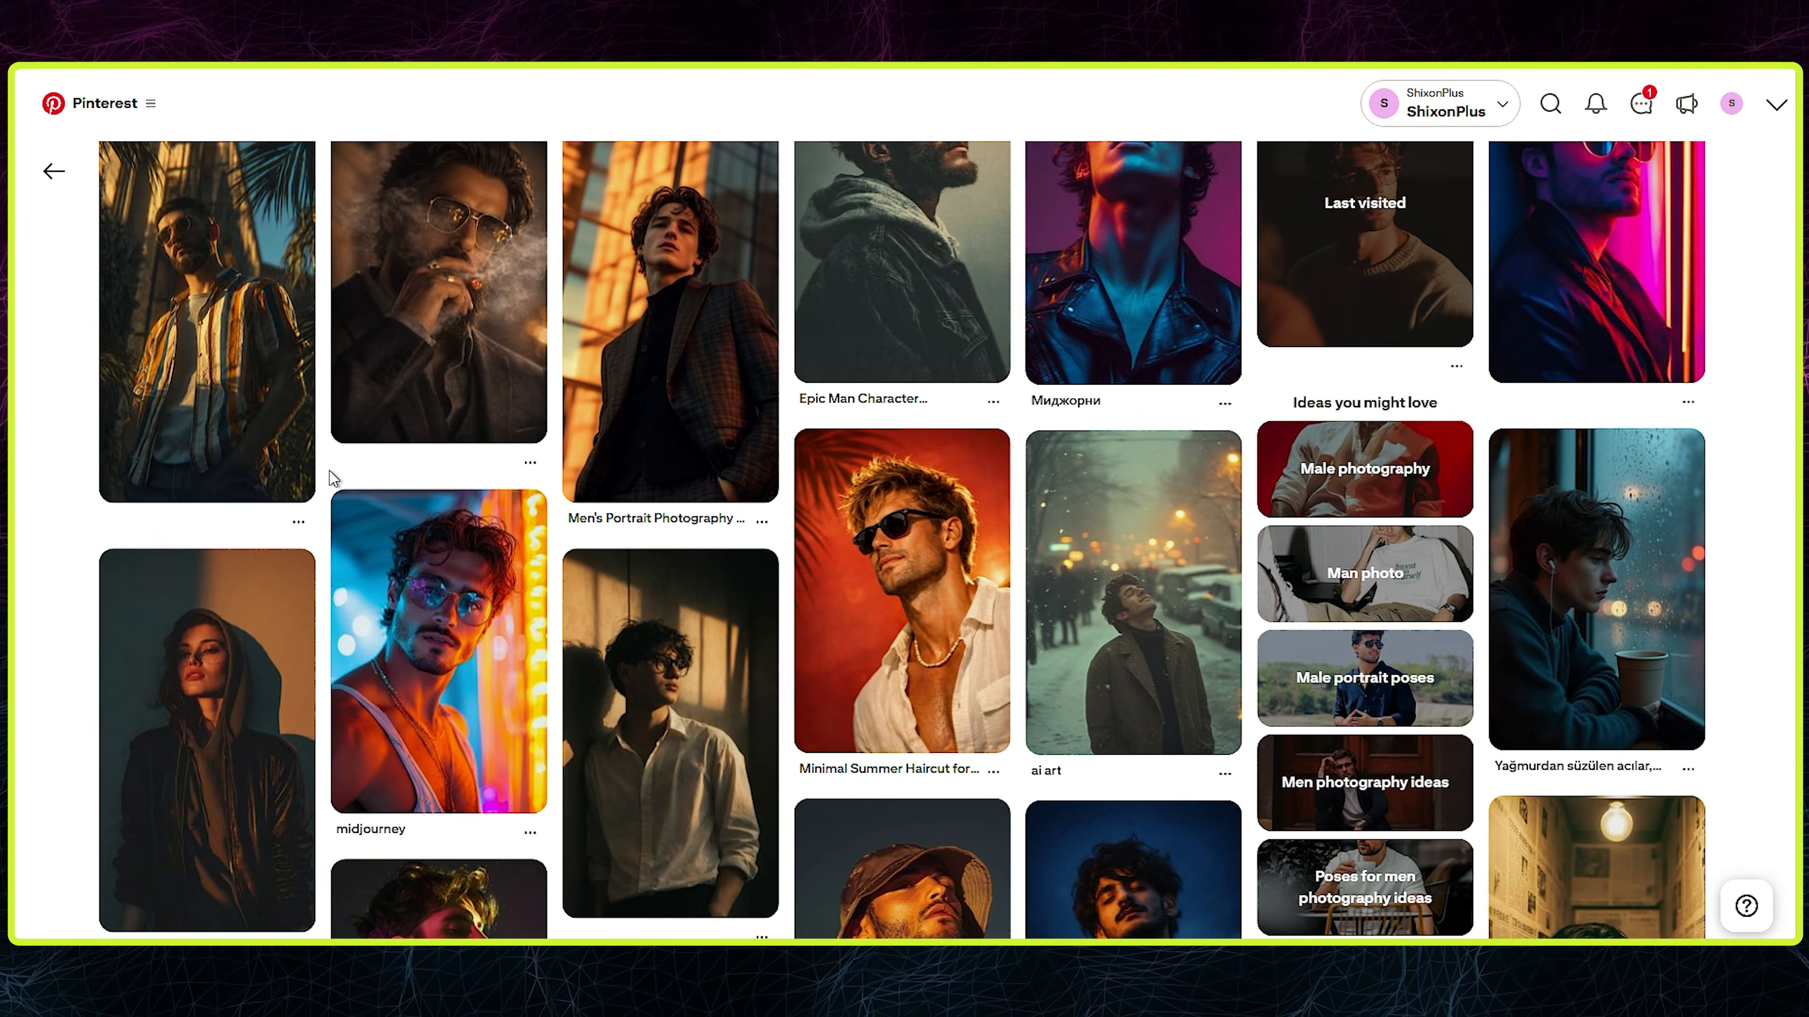
pyautogui.click(669, 613)
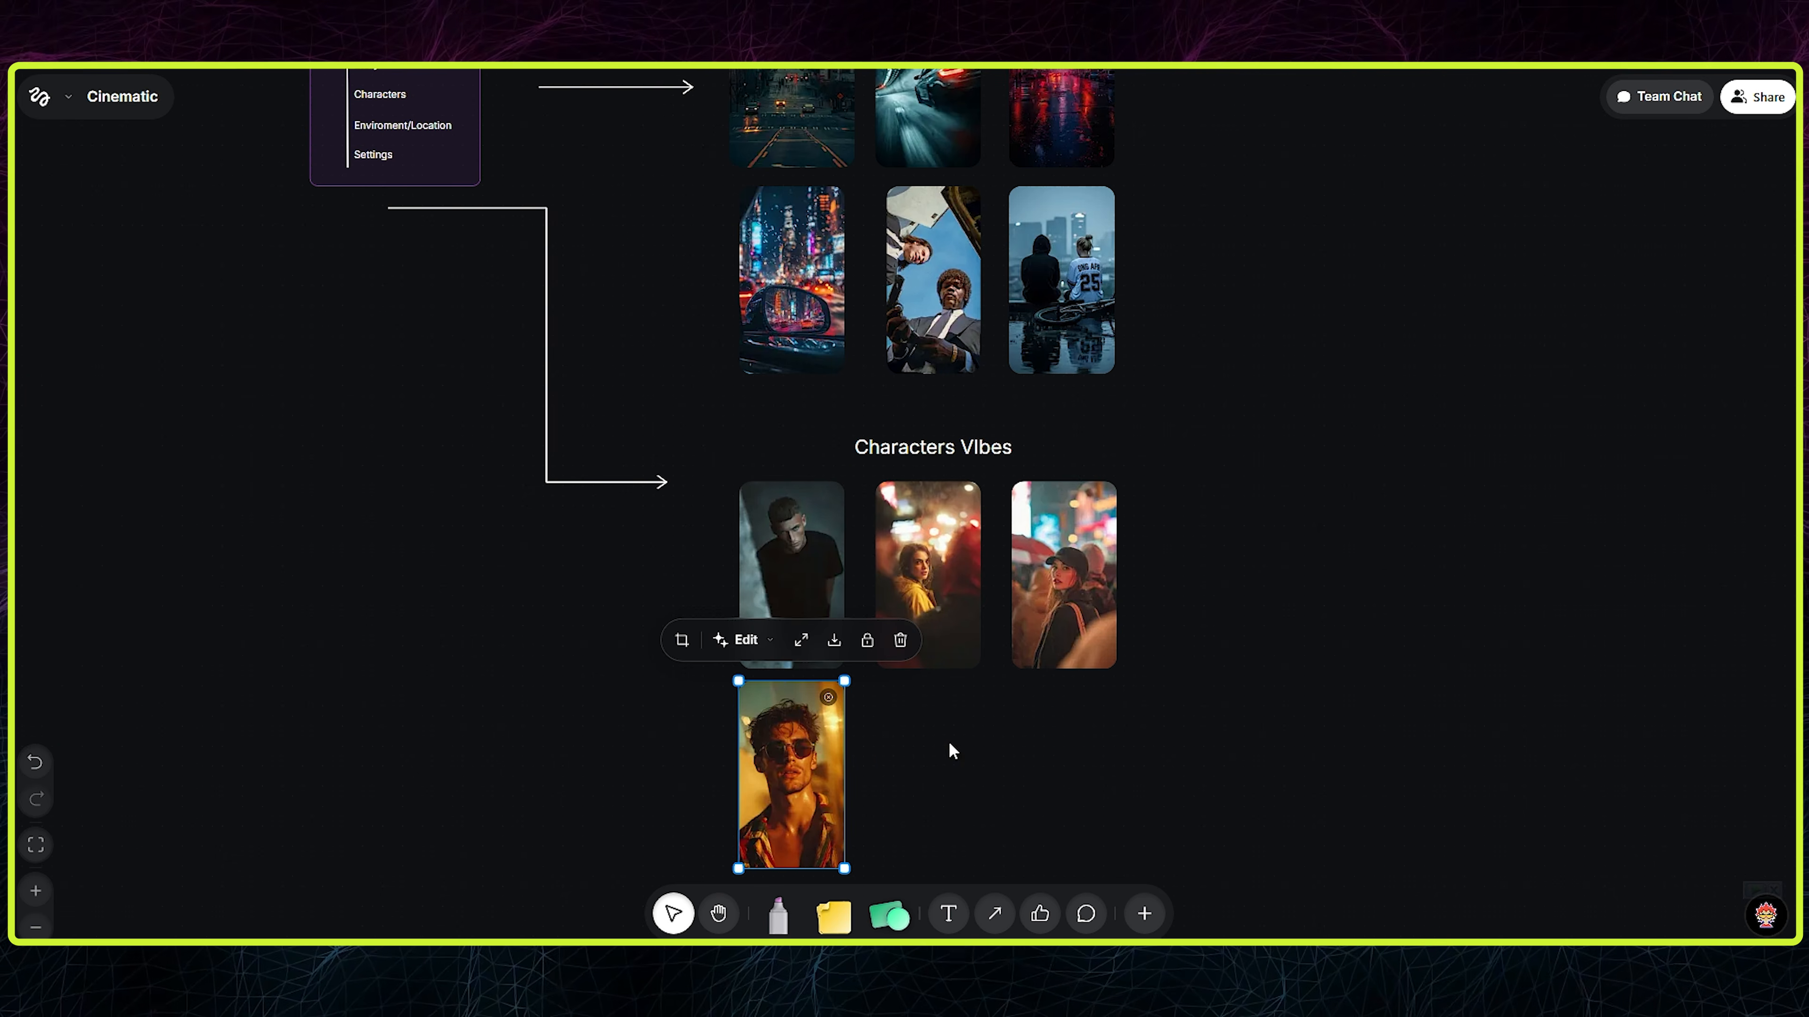
pyautogui.hotkey('ctrl', 'v')
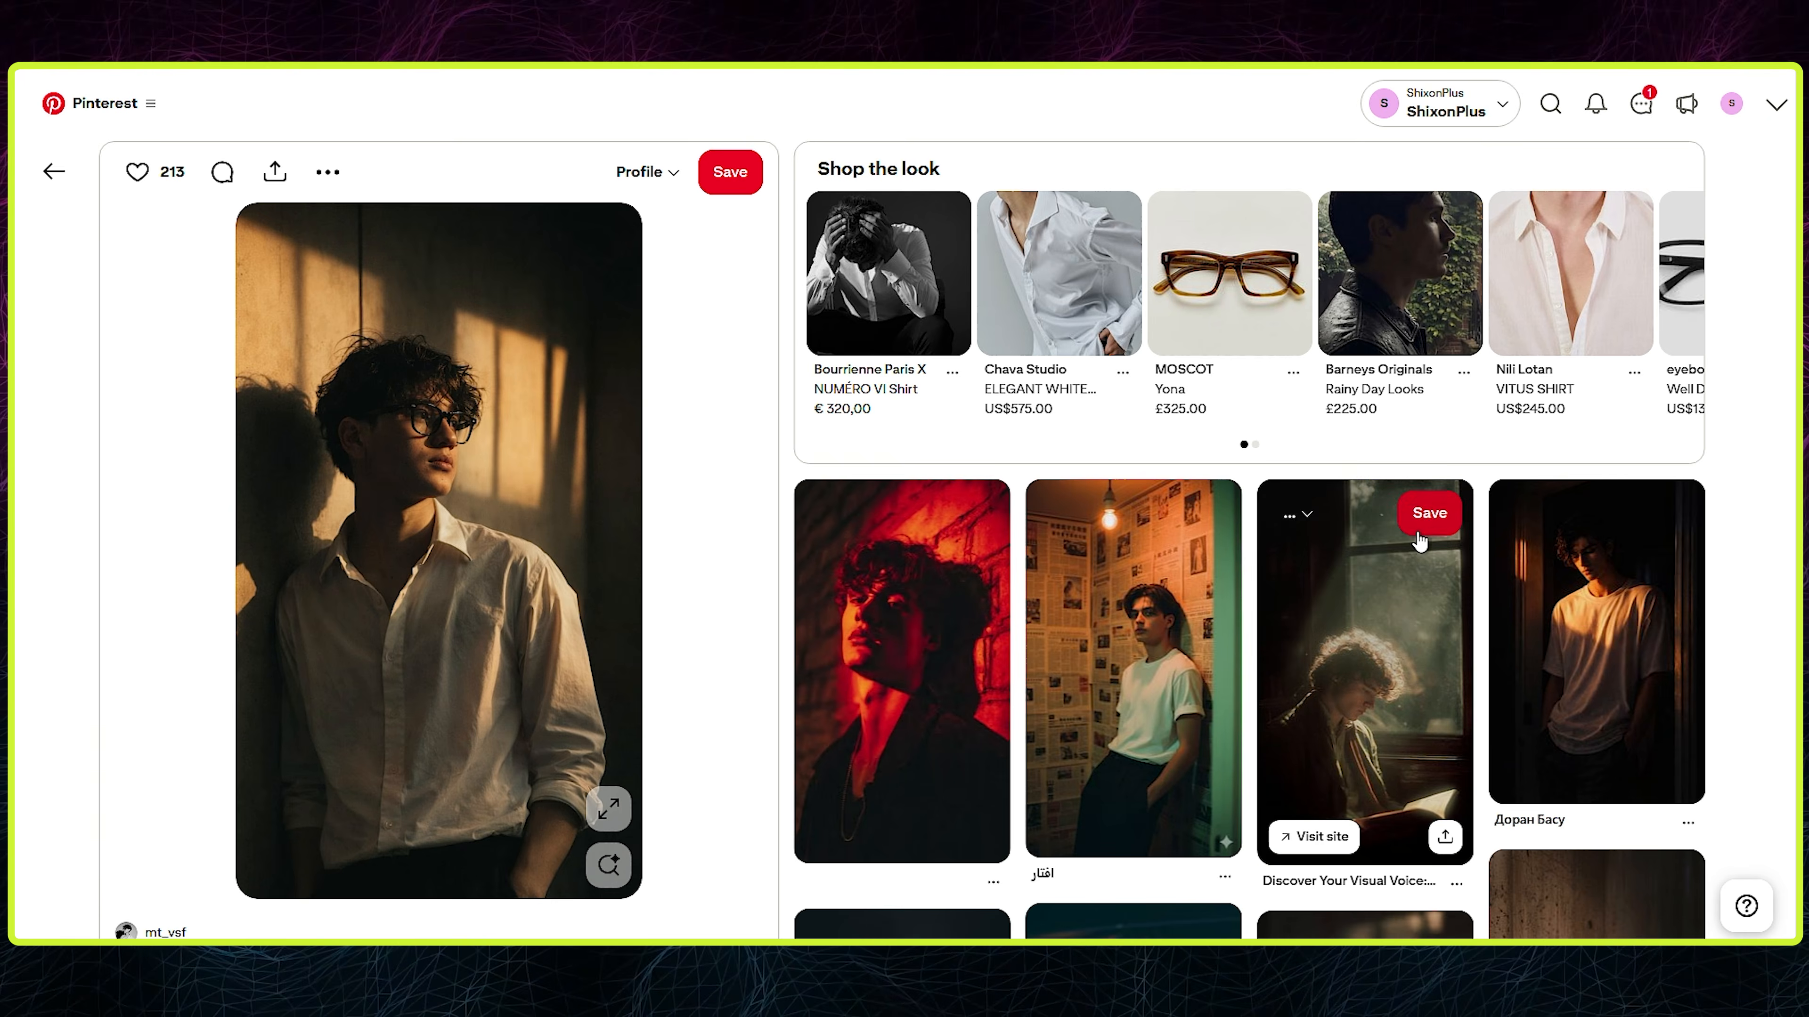
pyautogui.click(1139, 590)
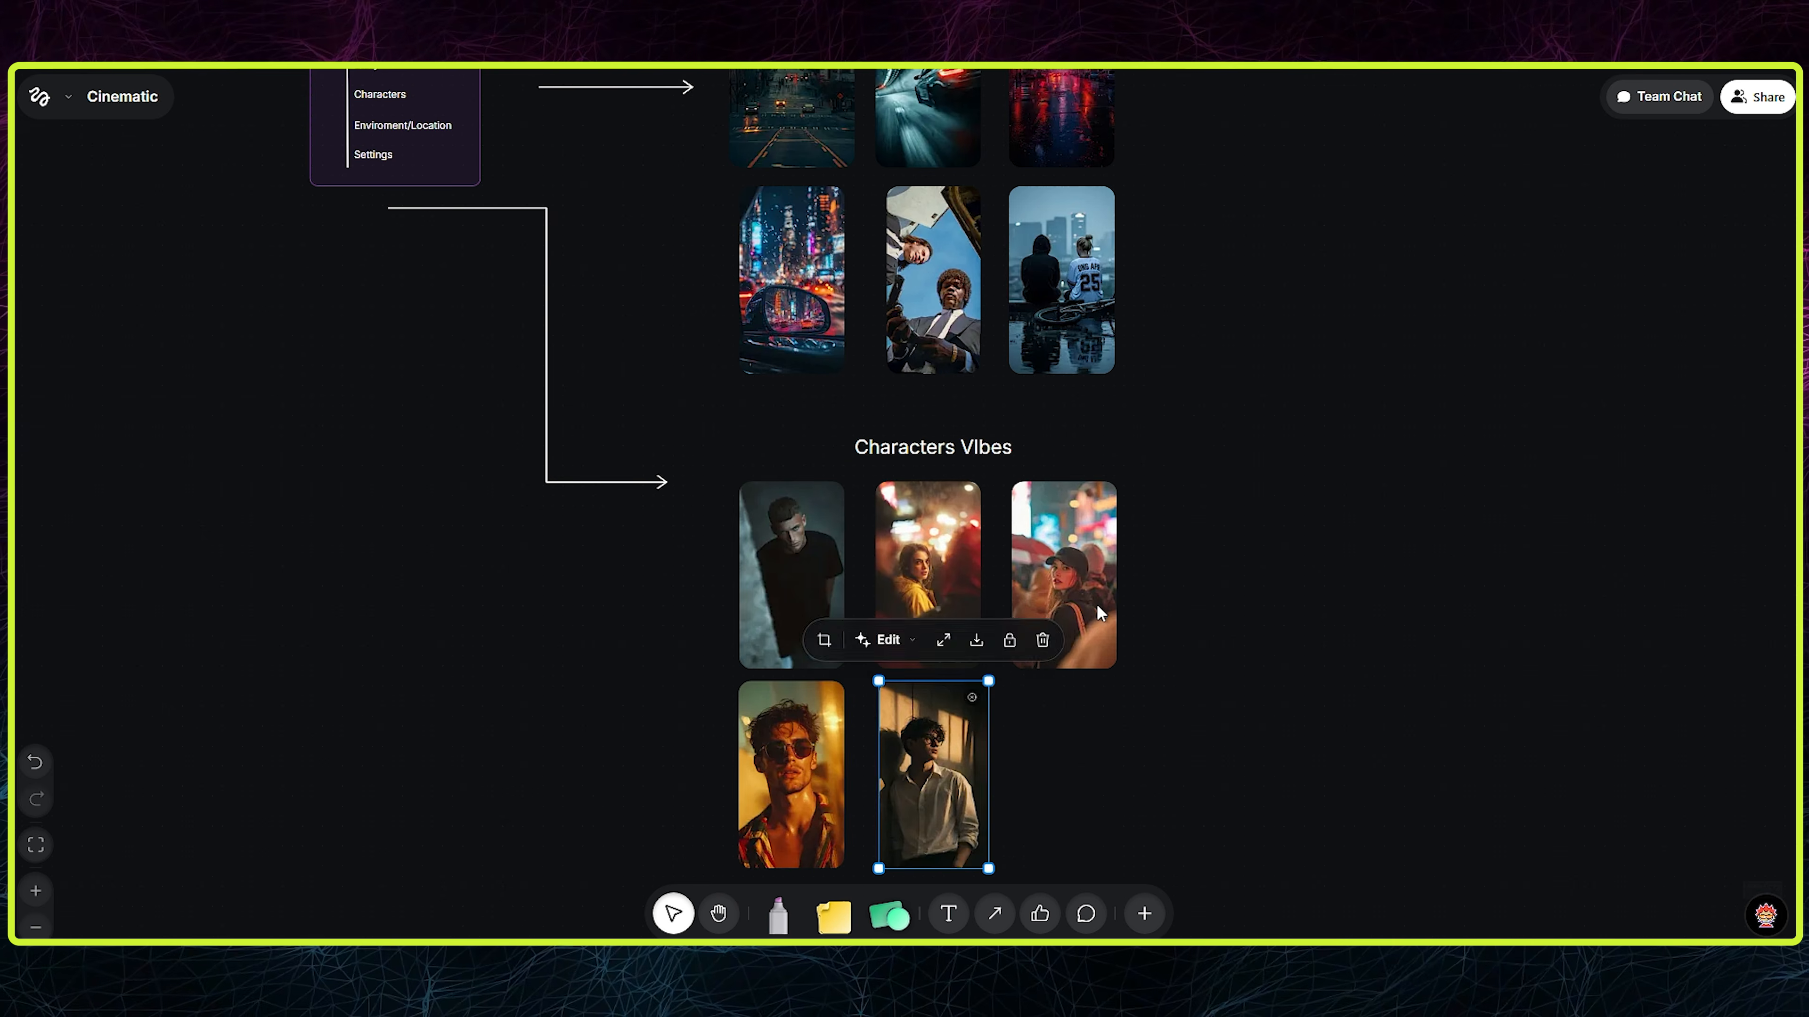
pyautogui.hotkey('ctrl', 'v')
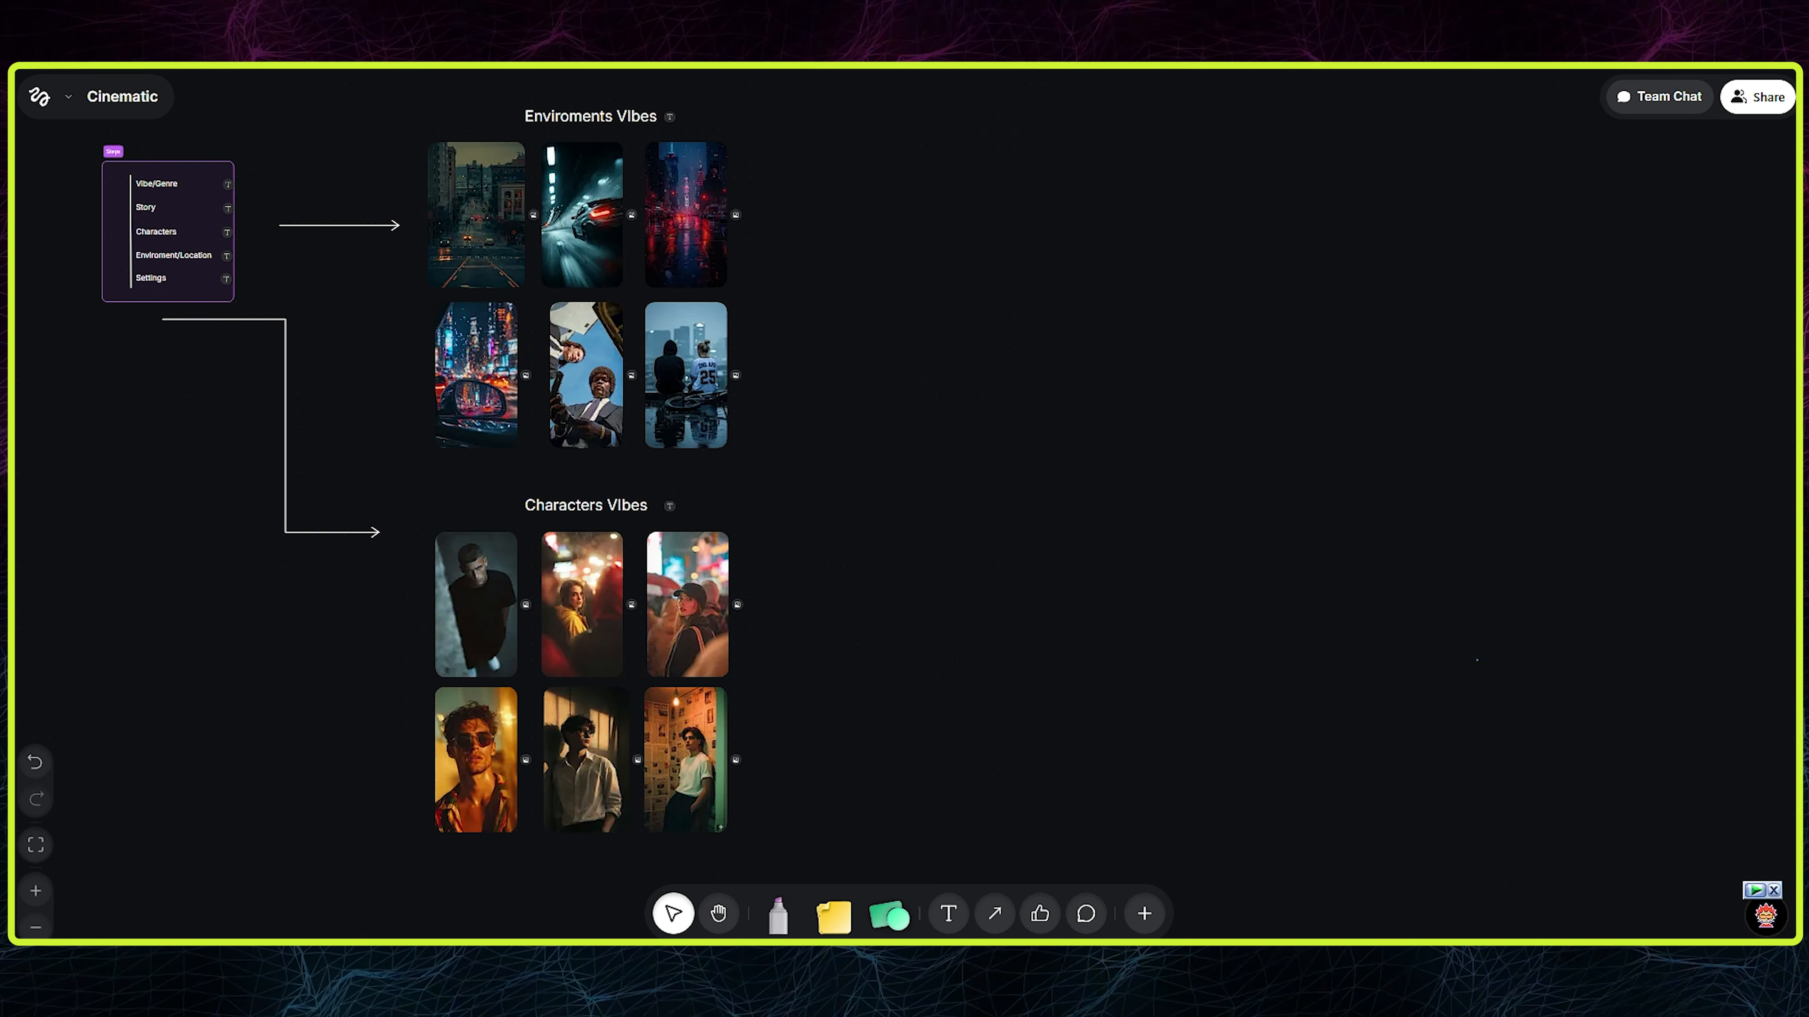
# - Add an LLM node in the empty space beside the image groups and enlarge it
pyautogui.doubleClick(951, 433)
pyautogui.scroll(-3, 1061, 848)
pyautogui.scroll(3, 1019, 798)
pyautogui.click(1048, 643)
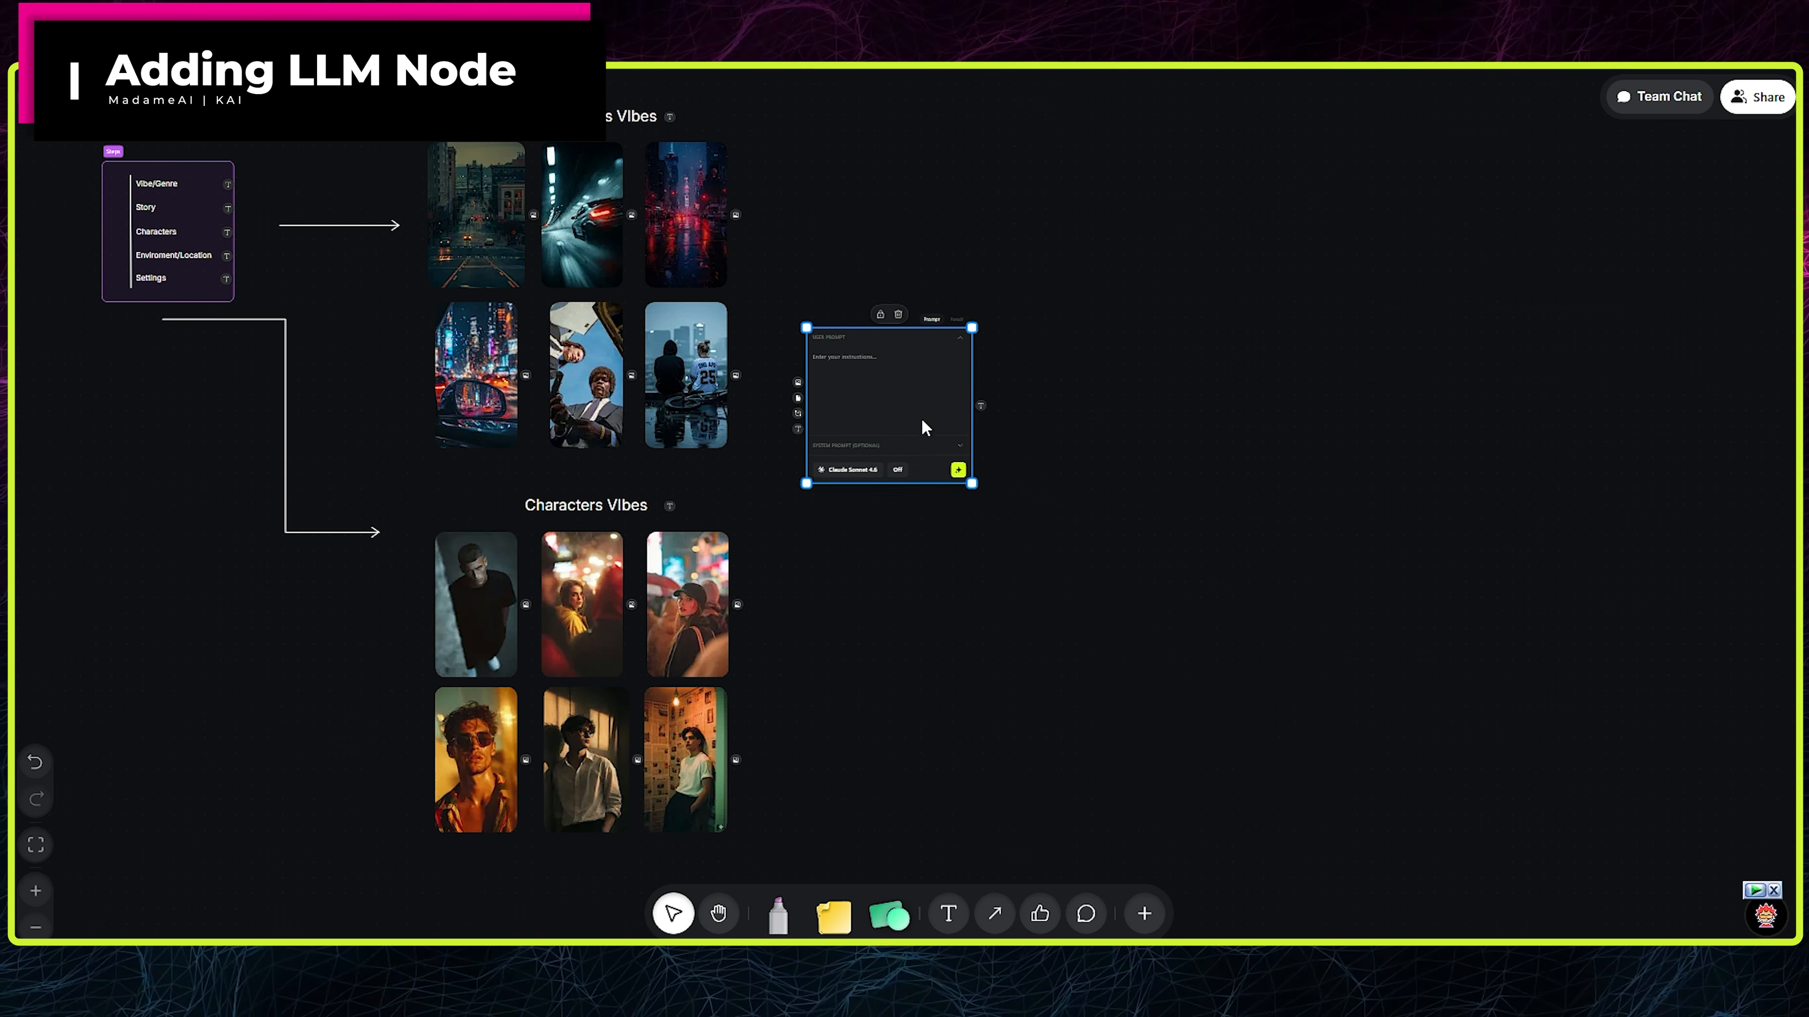
pyautogui.moveTo(970, 484); pyautogui.dragTo(1090, 589)
pyautogui.scroll(3, 904, 422)
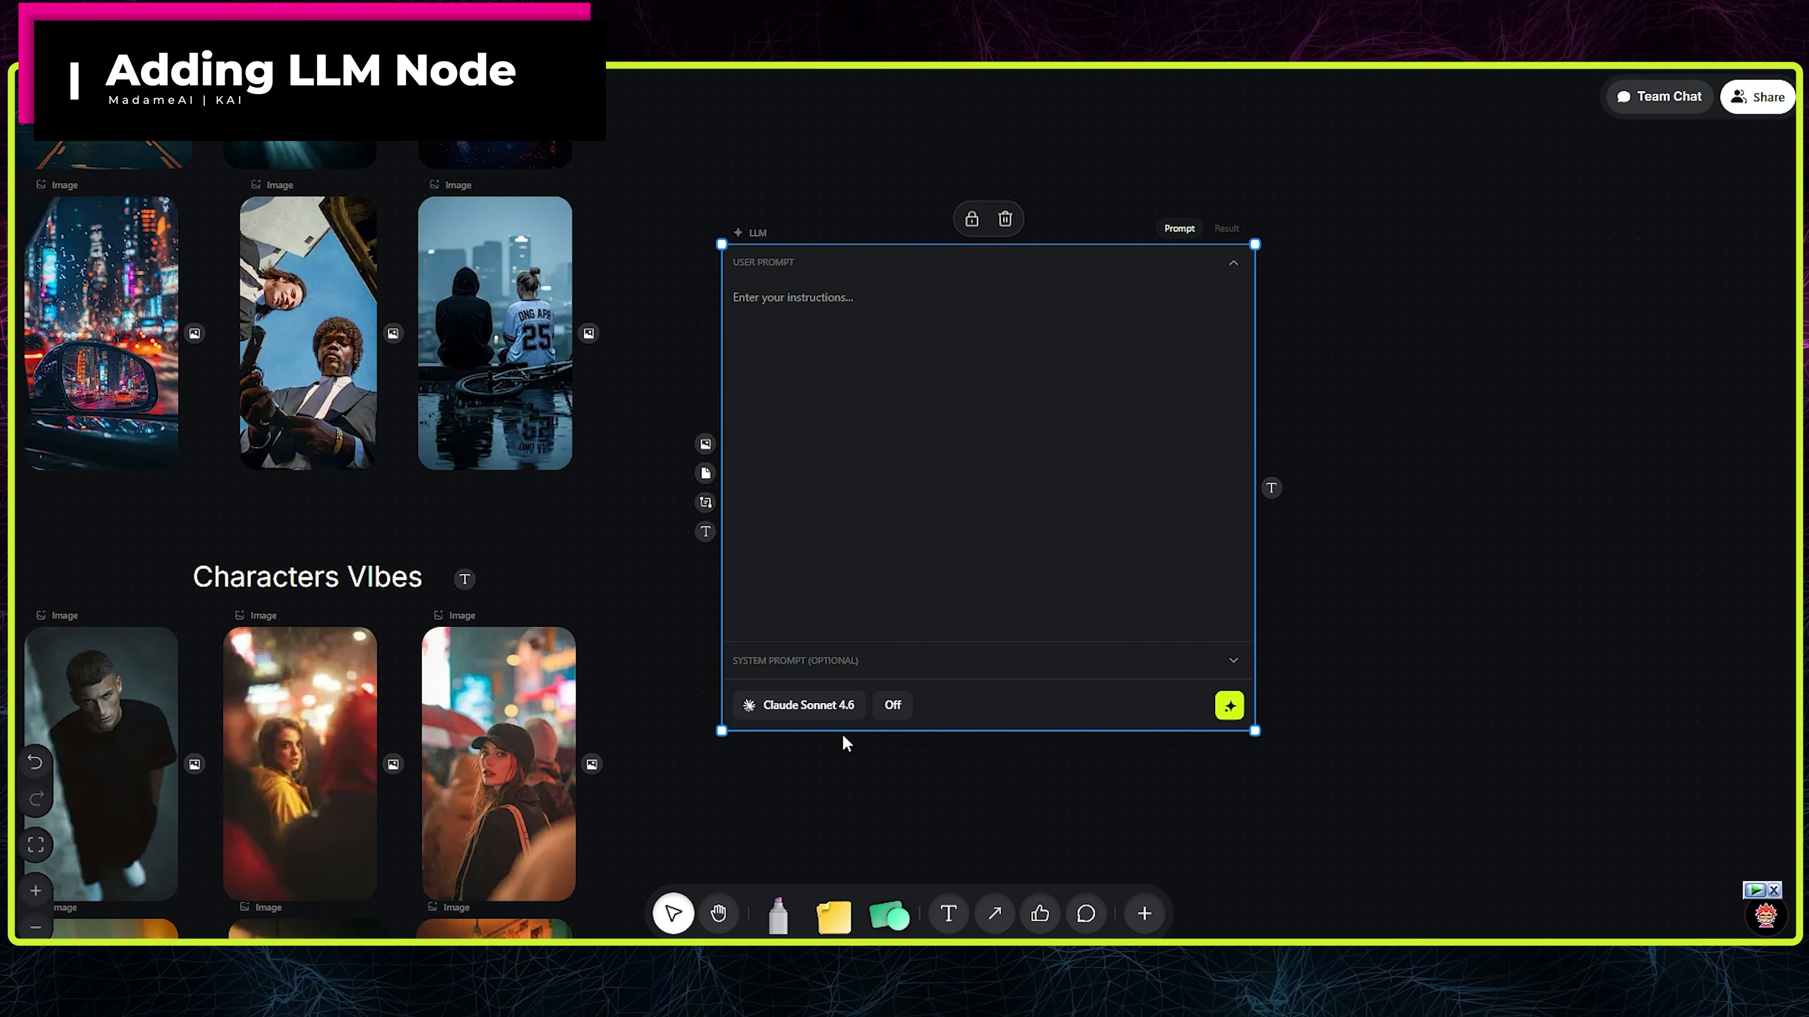
# - Set the LLM node's model to Claude Opus 4.7 with reasoning effort Off
pyautogui.click(846, 705)
pyautogui.click(926, 246)
pyautogui.click(887, 709)
pyautogui.click(1090, 474)
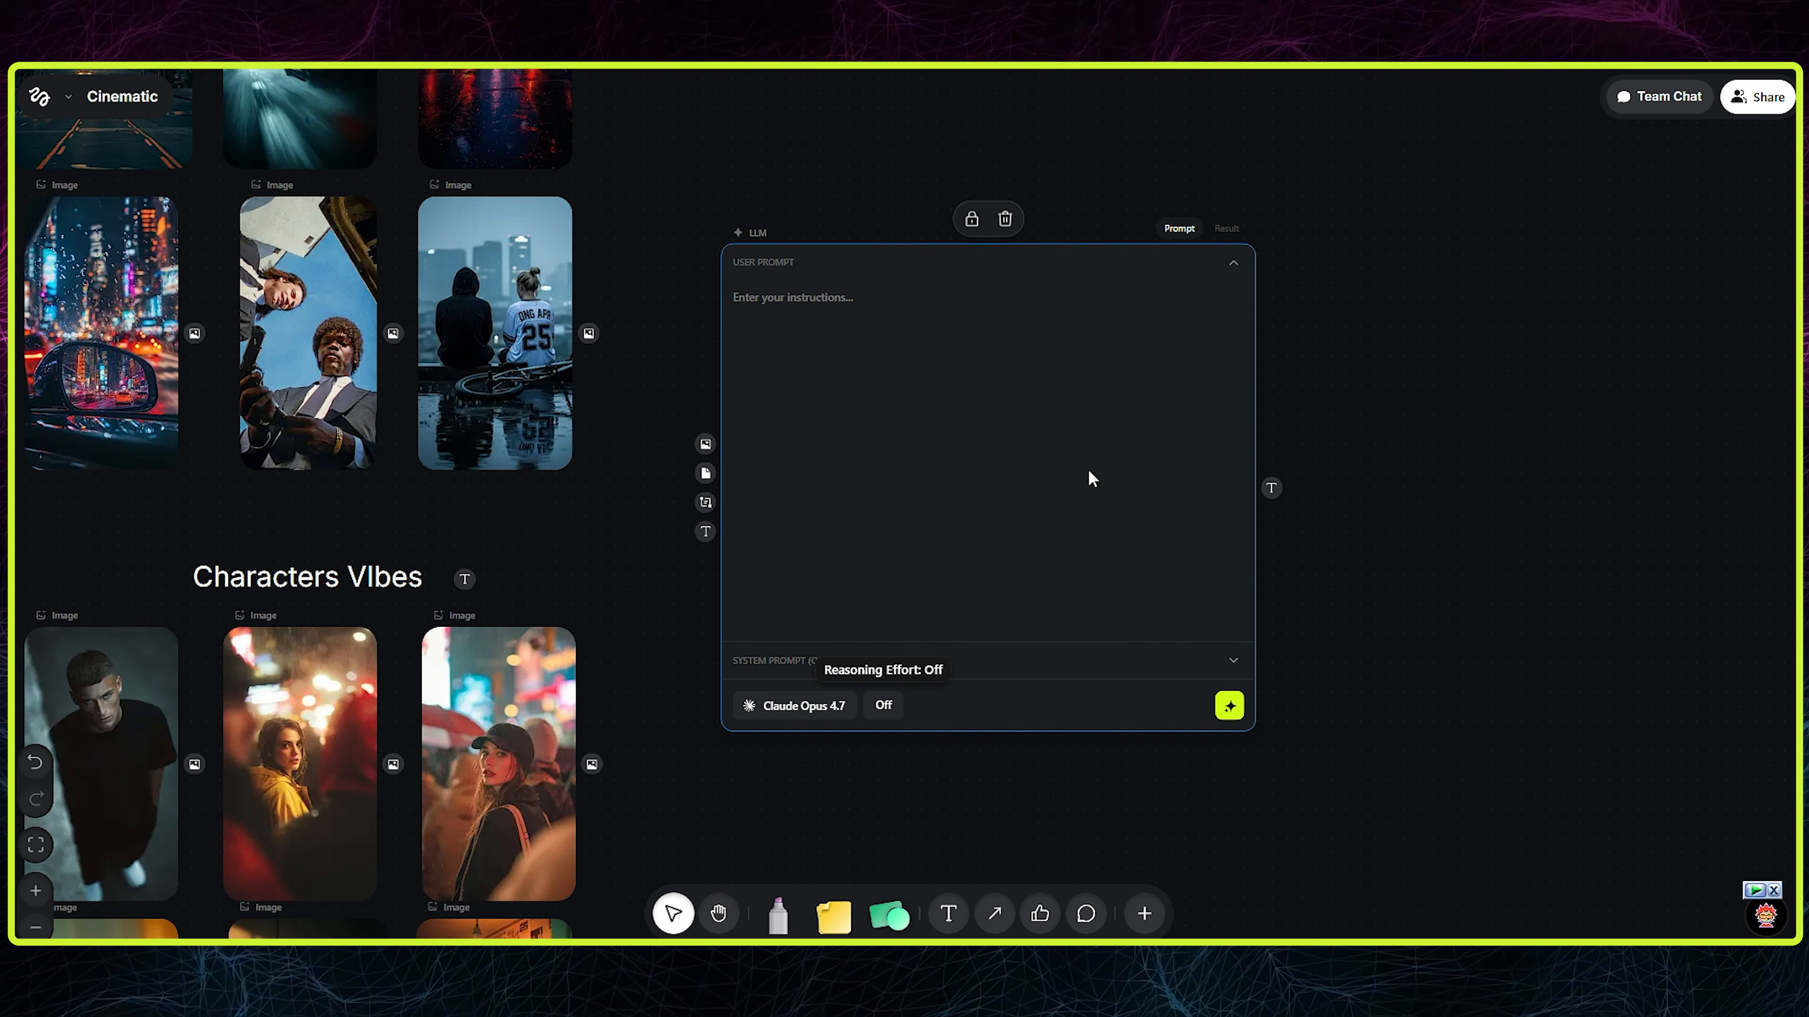
pyautogui.rightClick(1175, 681)
pyautogui.click(1398, 735)
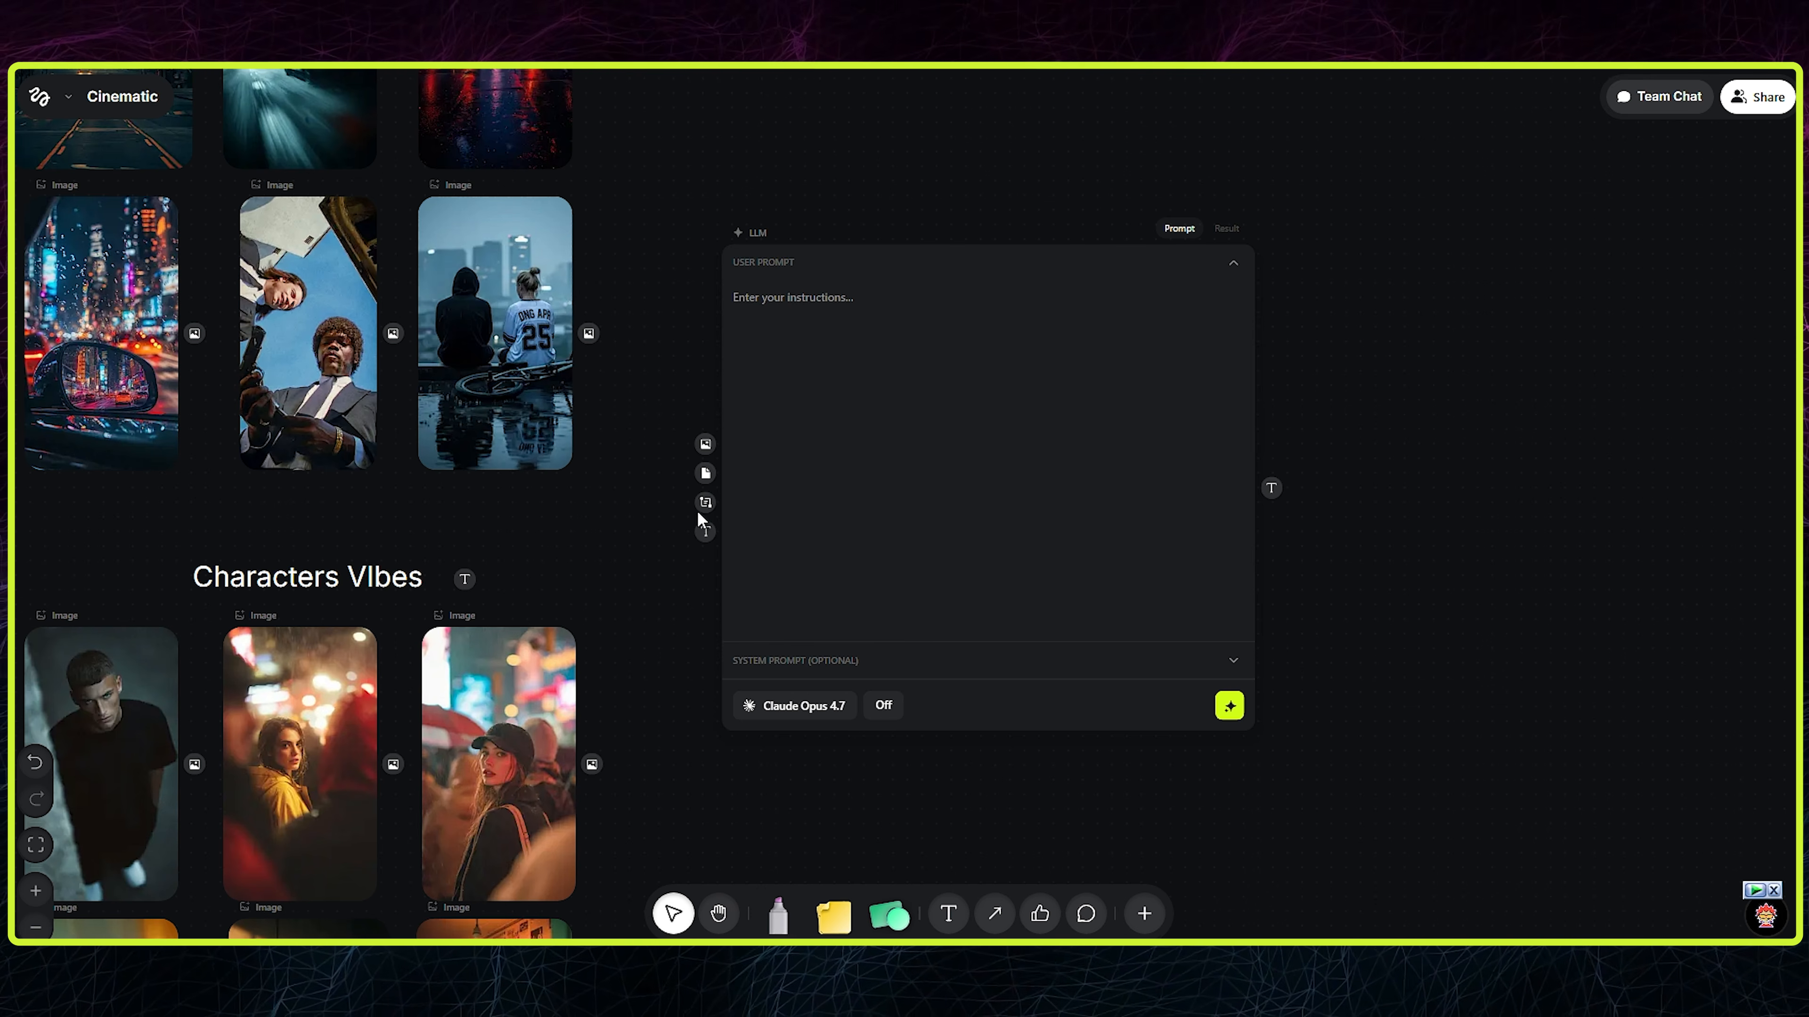
# - Move the LLM node beside the Enviroments VIbes images and resize it to span both image rows
pyautogui.scroll(2, 855, 409)
pyautogui.scroll(-1, 911, 499)
pyautogui.moveTo(926, 537); pyautogui.dragTo(937, 251)
pyautogui.scroll(-1, 1004, 456)
pyautogui.scroll(1, 1022, 485)
pyautogui.scroll(1, 1068, 513)
pyautogui.scroll(-1, 1139, 534)
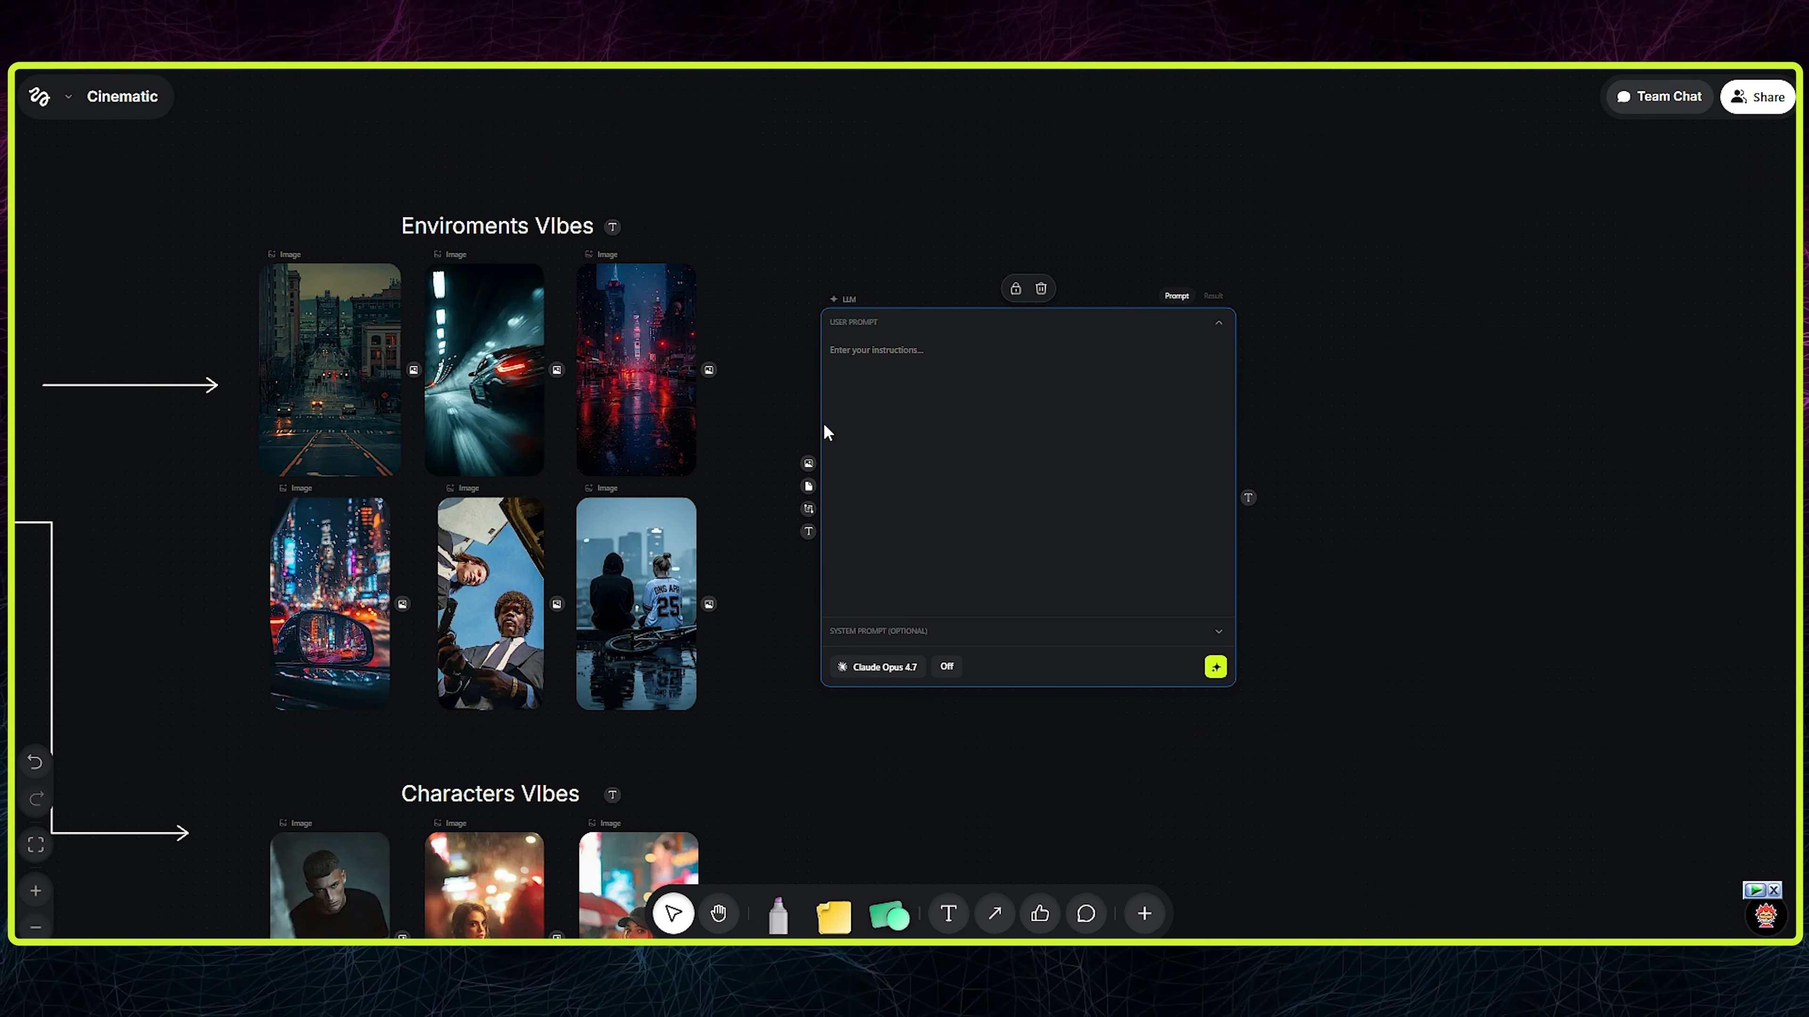
pyautogui.moveTo(1066, 488); pyautogui.dragTo(1029, 444)
pyautogui.moveTo(783, 642); pyautogui.dragTo(761, 702)
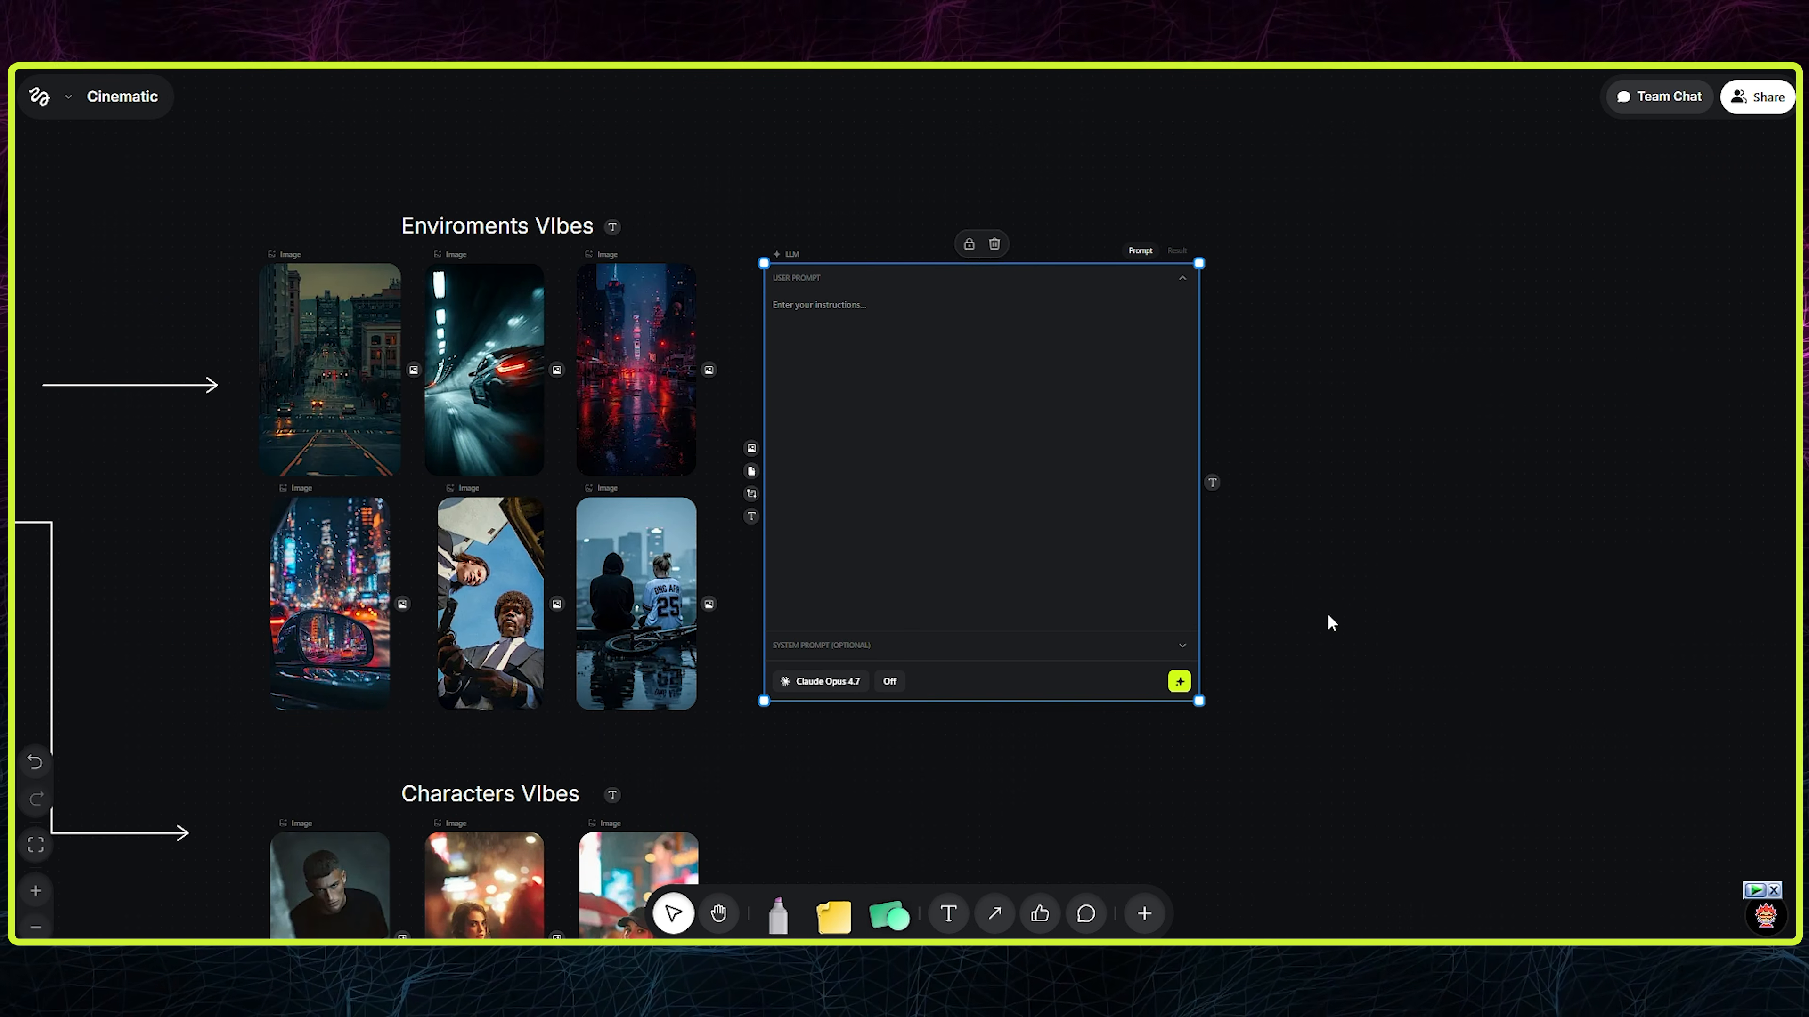
# - Connect all six Enviroments VIbes images to the LLM node's image input and move the node farther from the images
pyautogui.moveTo(556, 369); pyautogui.dragTo(748, 502)
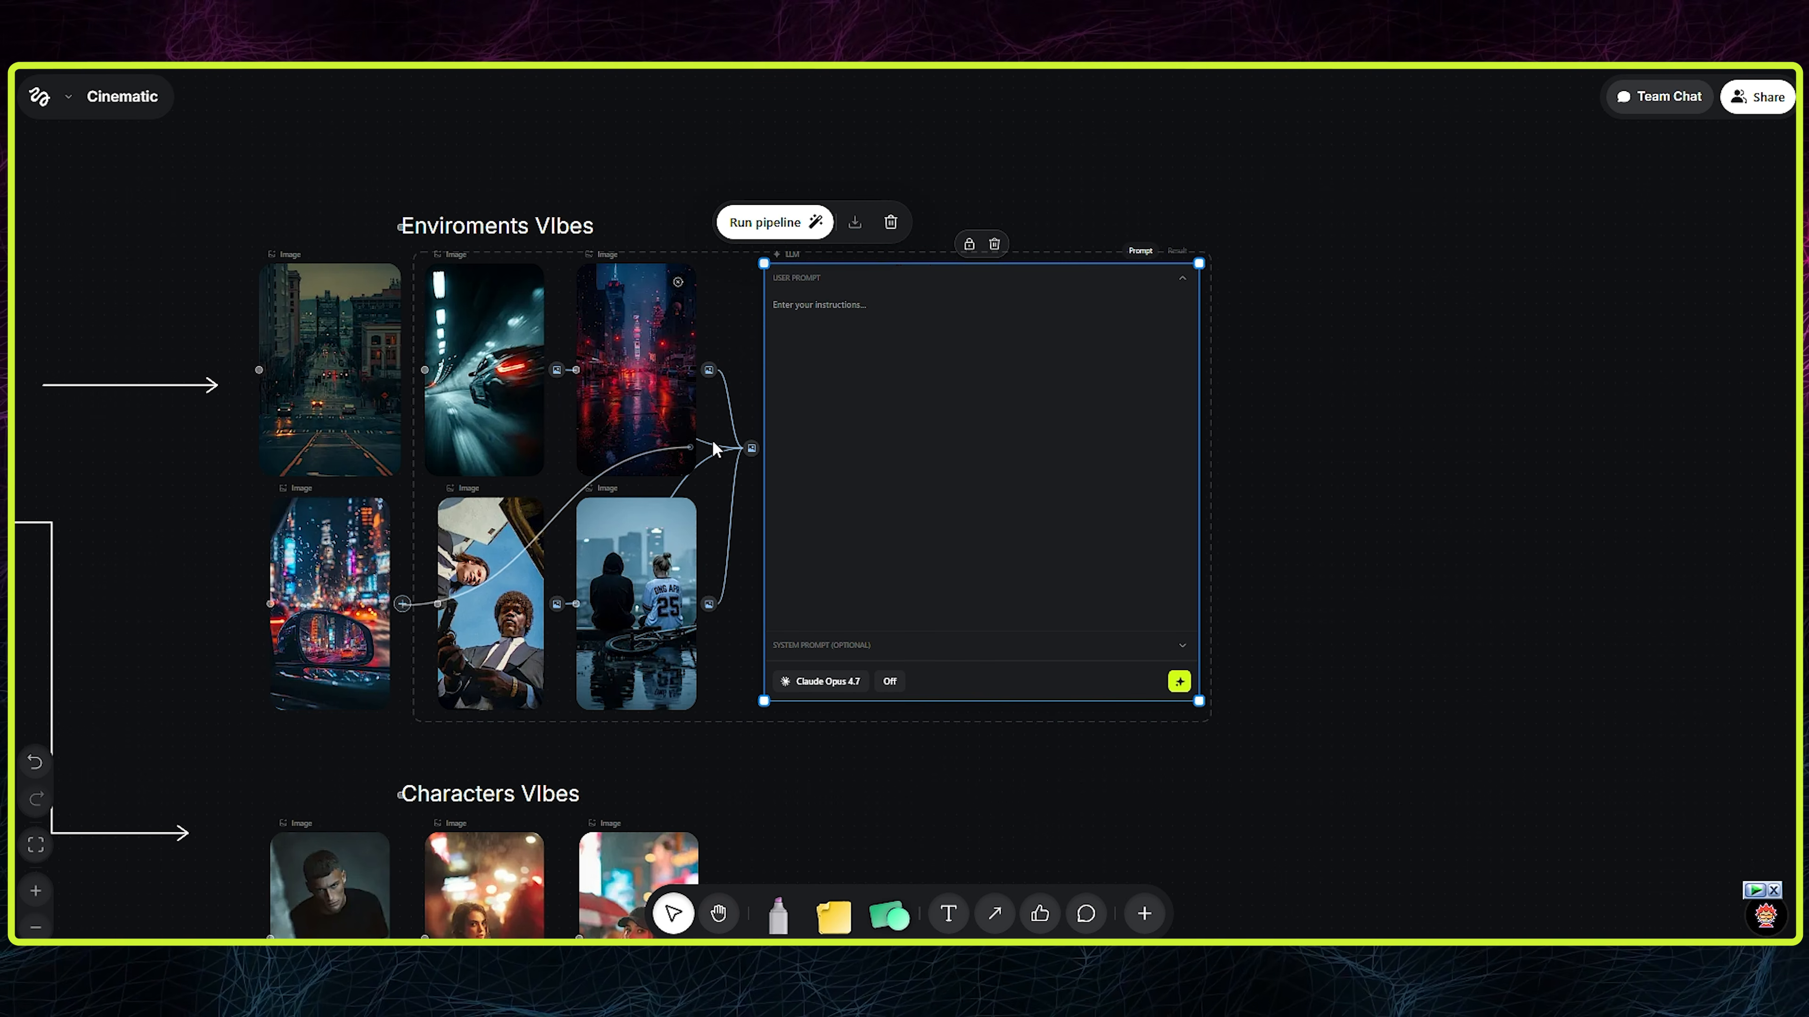
pyautogui.moveTo(676, 464); pyautogui.dragTo(749, 449)
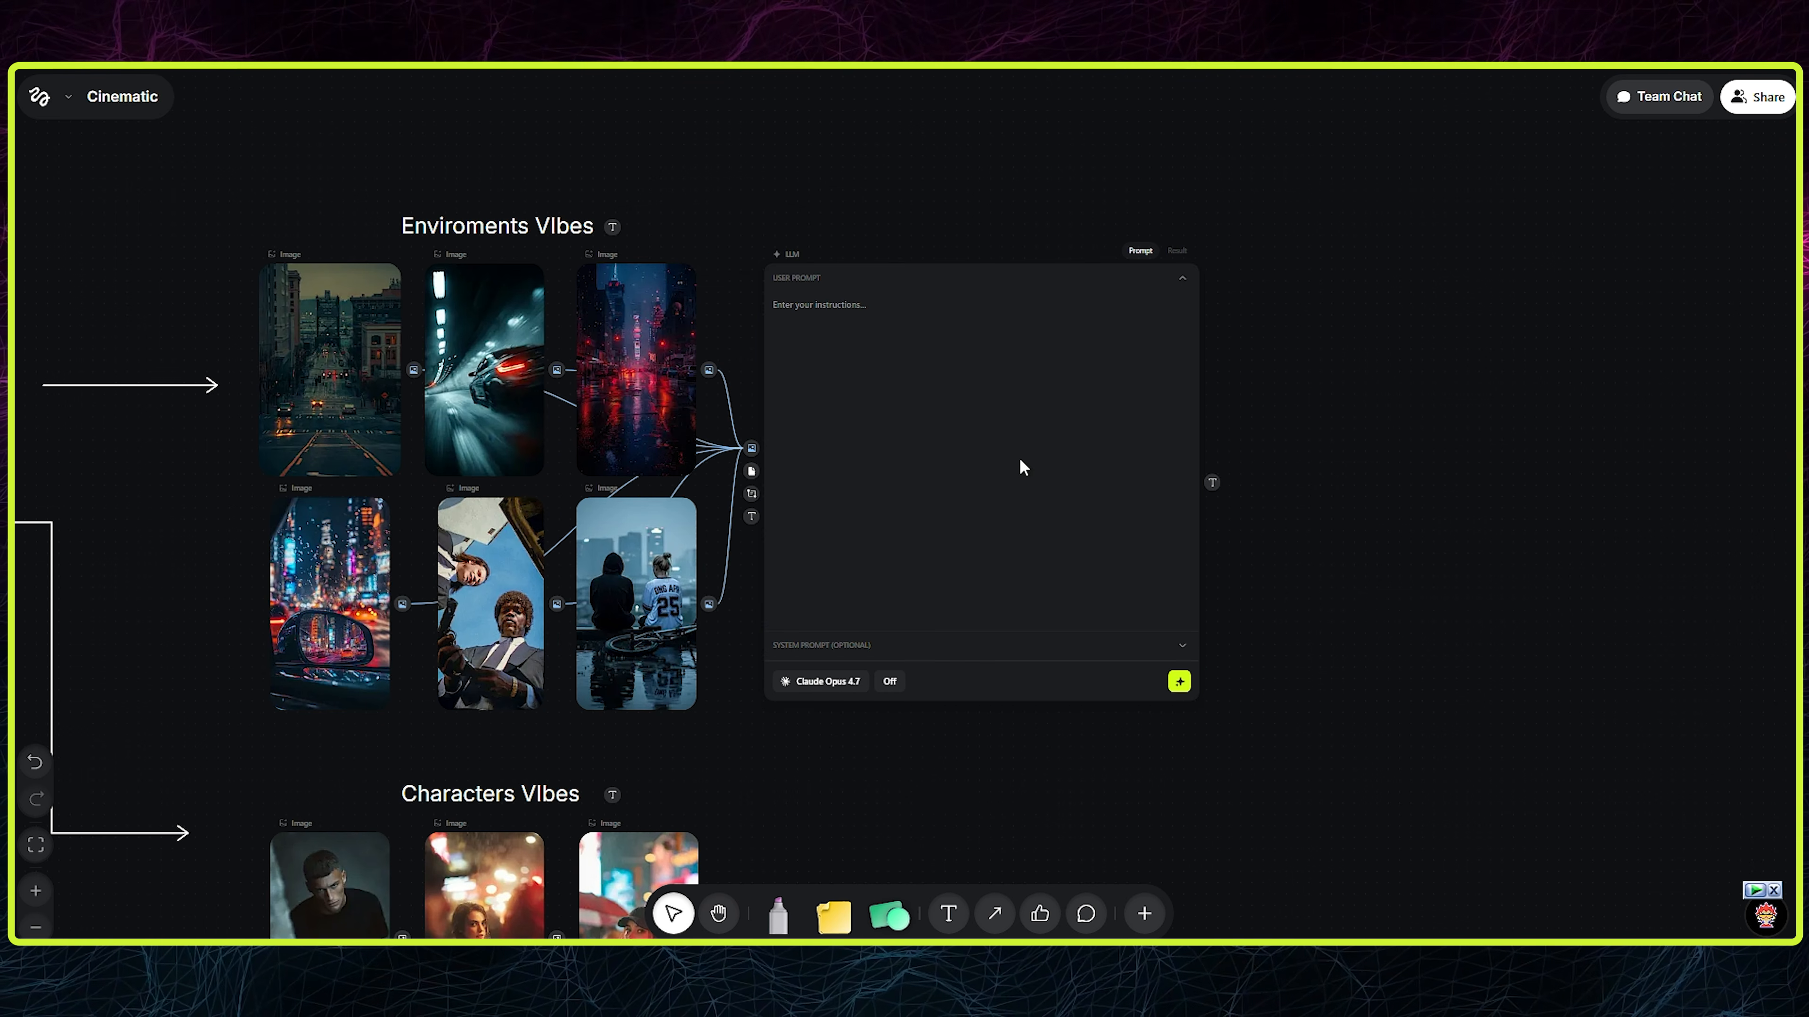
pyautogui.moveTo(969, 453); pyautogui.dragTo(1221, 471)
# - Add a Prompt node linked to the LLM node's lowest text input and place it below the image connections
pyautogui.click(1030, 503)
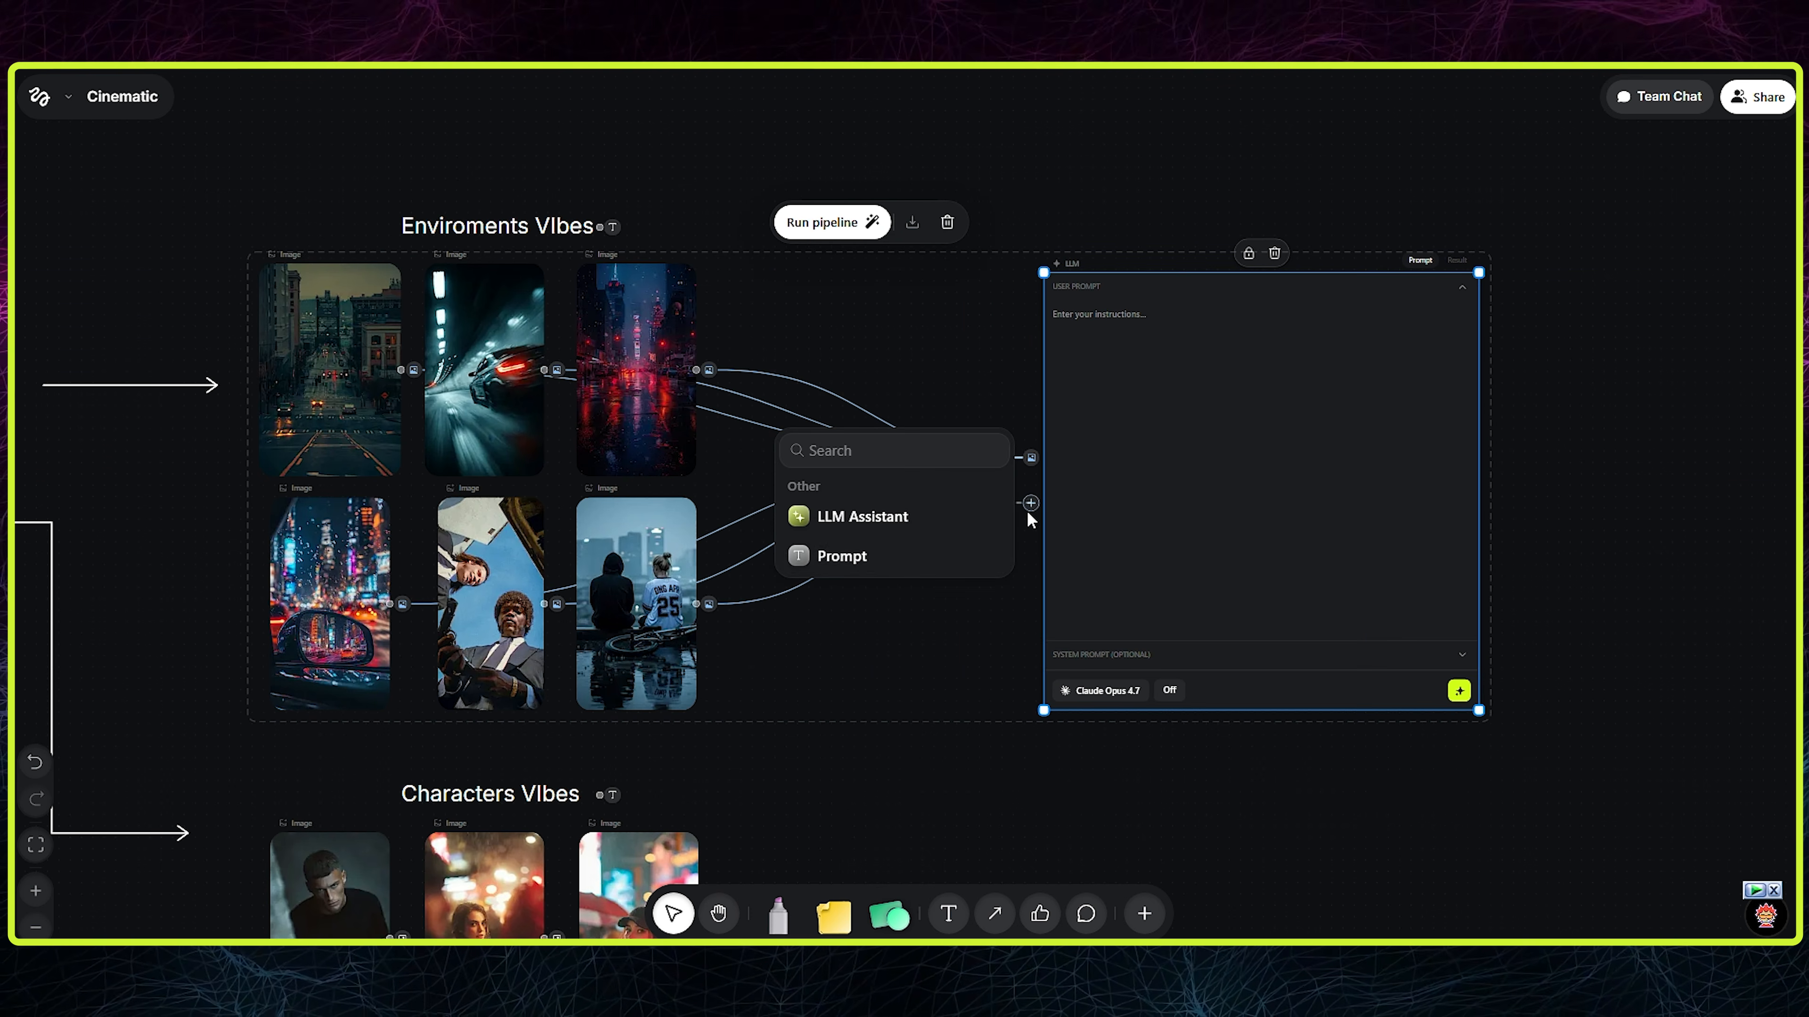
pyautogui.click(992, 622)
pyautogui.click(1031, 525)
pyautogui.click(994, 622)
pyautogui.click(1031, 526)
pyautogui.click(888, 587)
pyautogui.moveTo(909, 384); pyautogui.dragTo(930, 678)
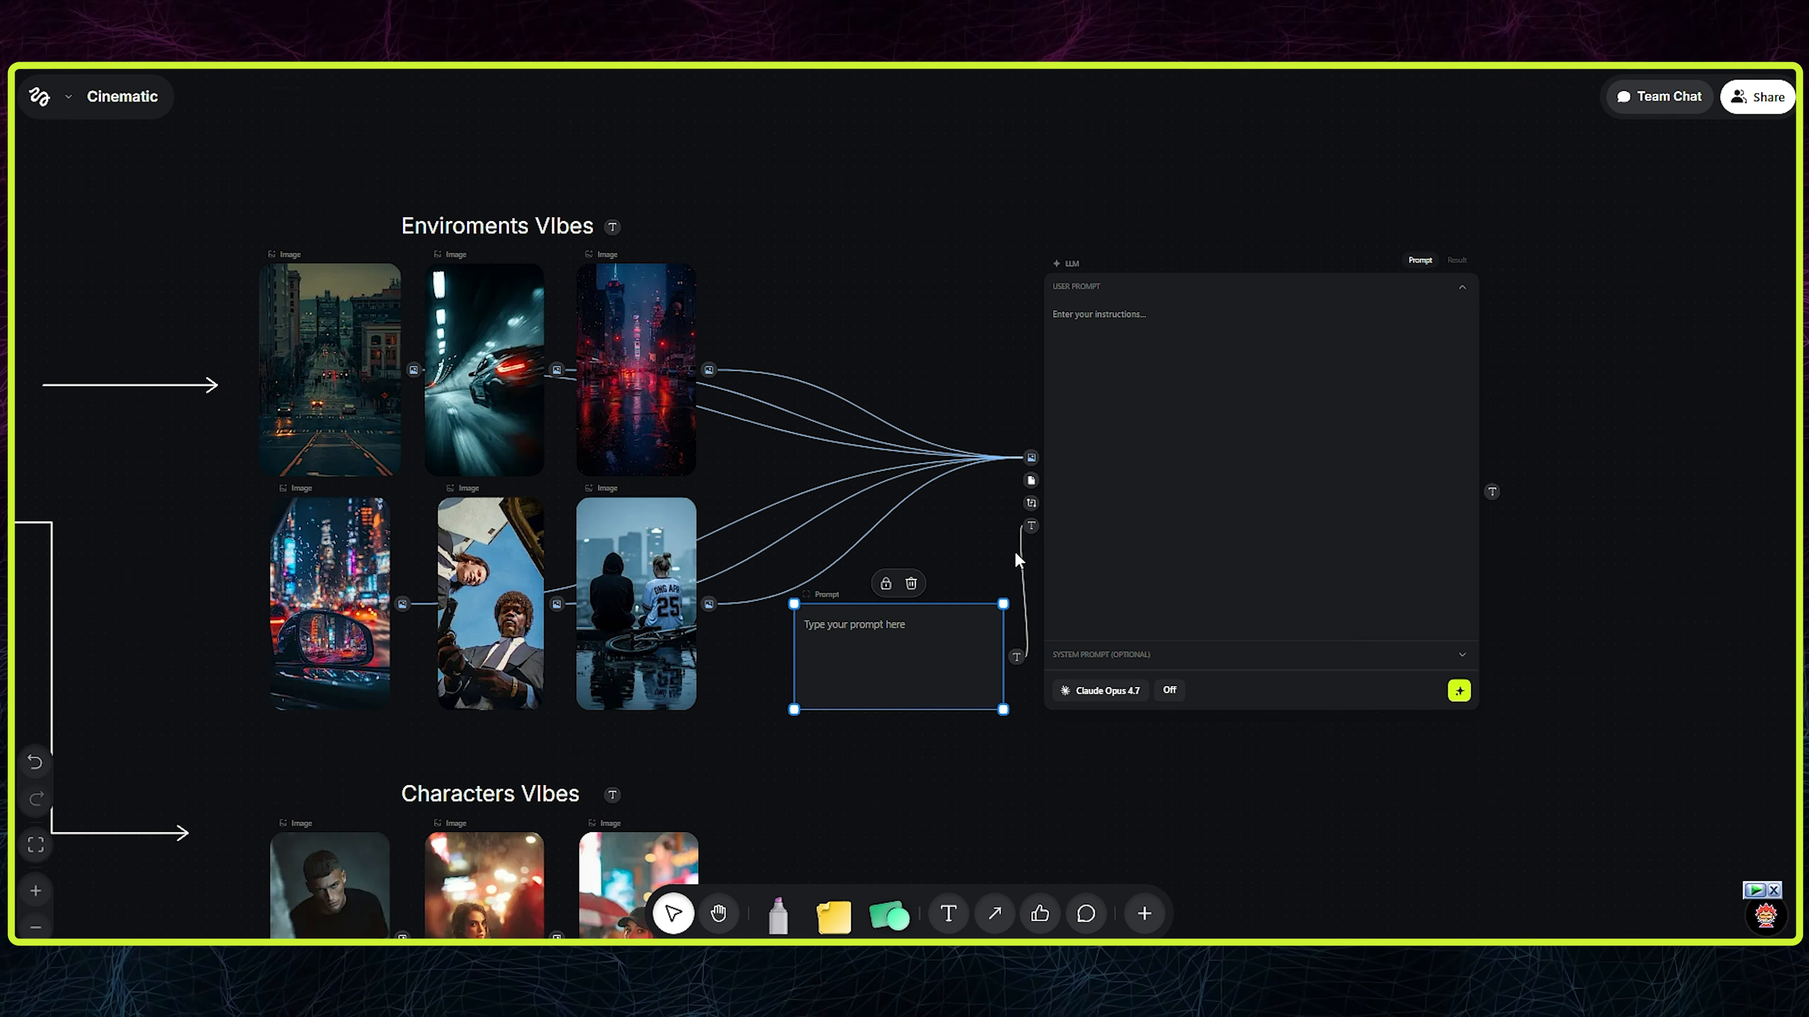
# - Add a second linked Prompt node above the connections, naming the upper one "Enviroment Creation Instruction" and the lower one "Enviroment Story"
pyautogui.click(1032, 503)
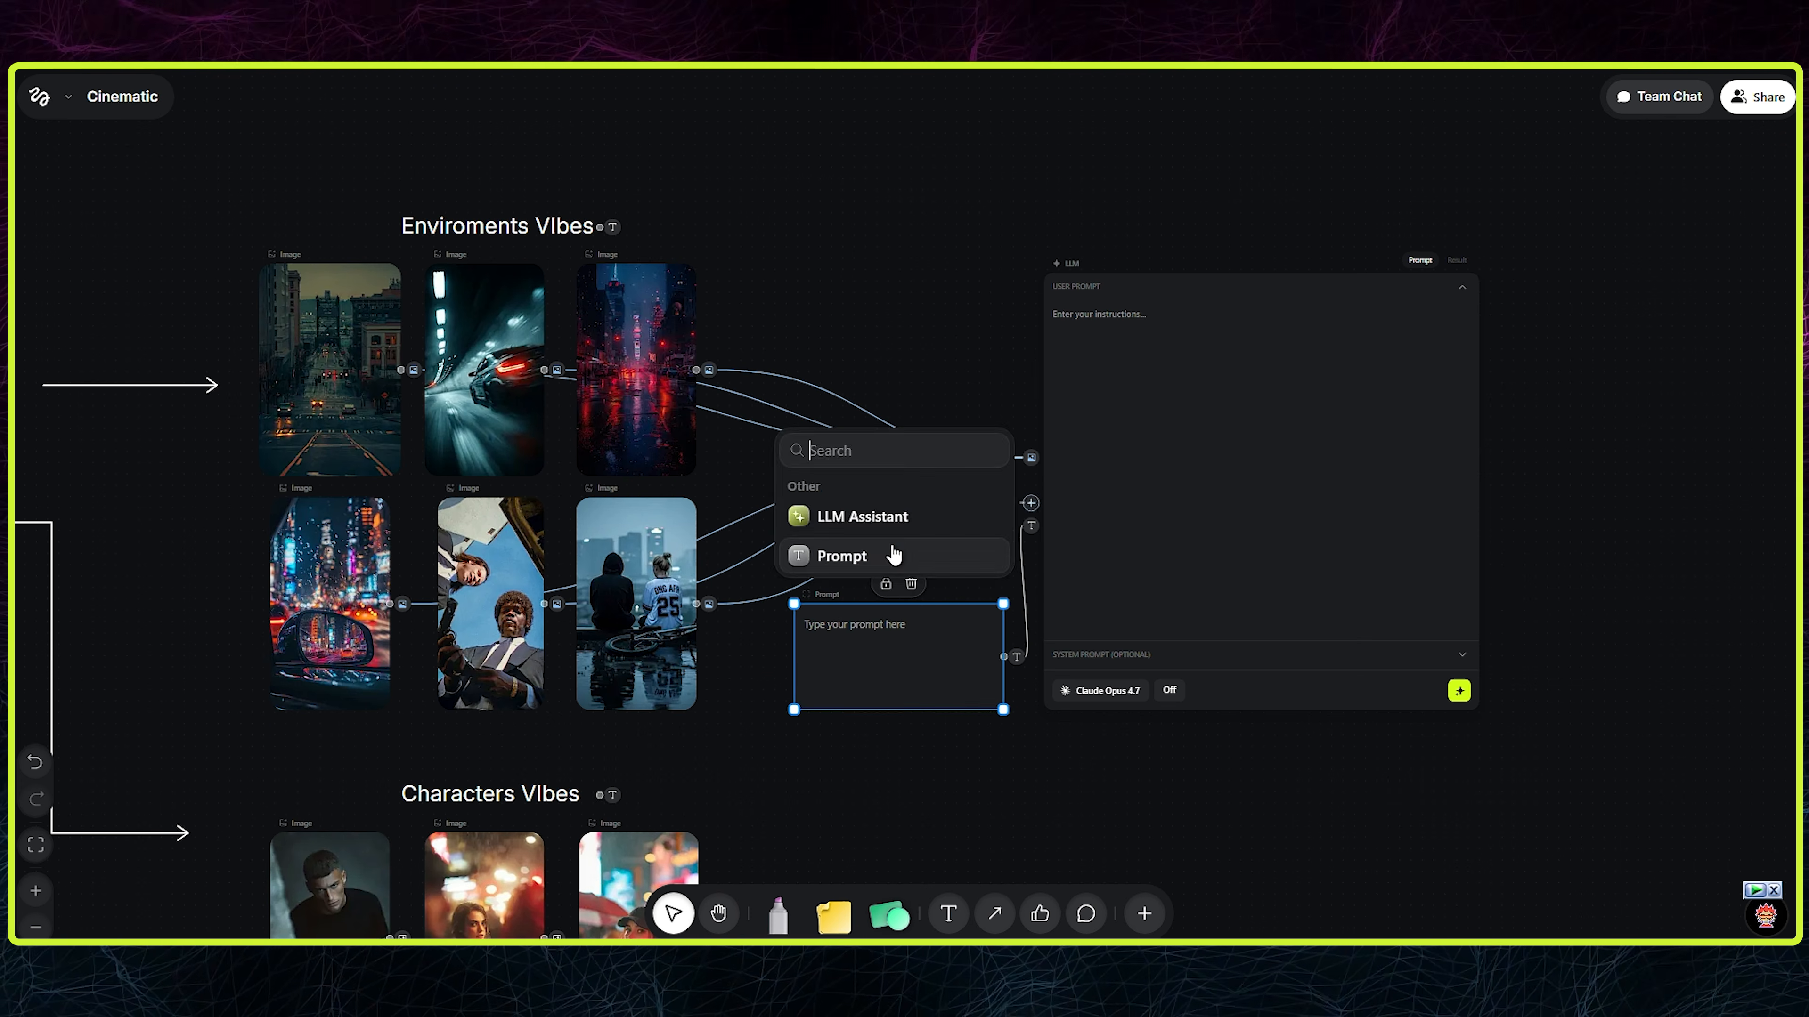
pyautogui.click(837, 556)
pyautogui.moveTo(948, 338); pyautogui.dragTo(974, 312)
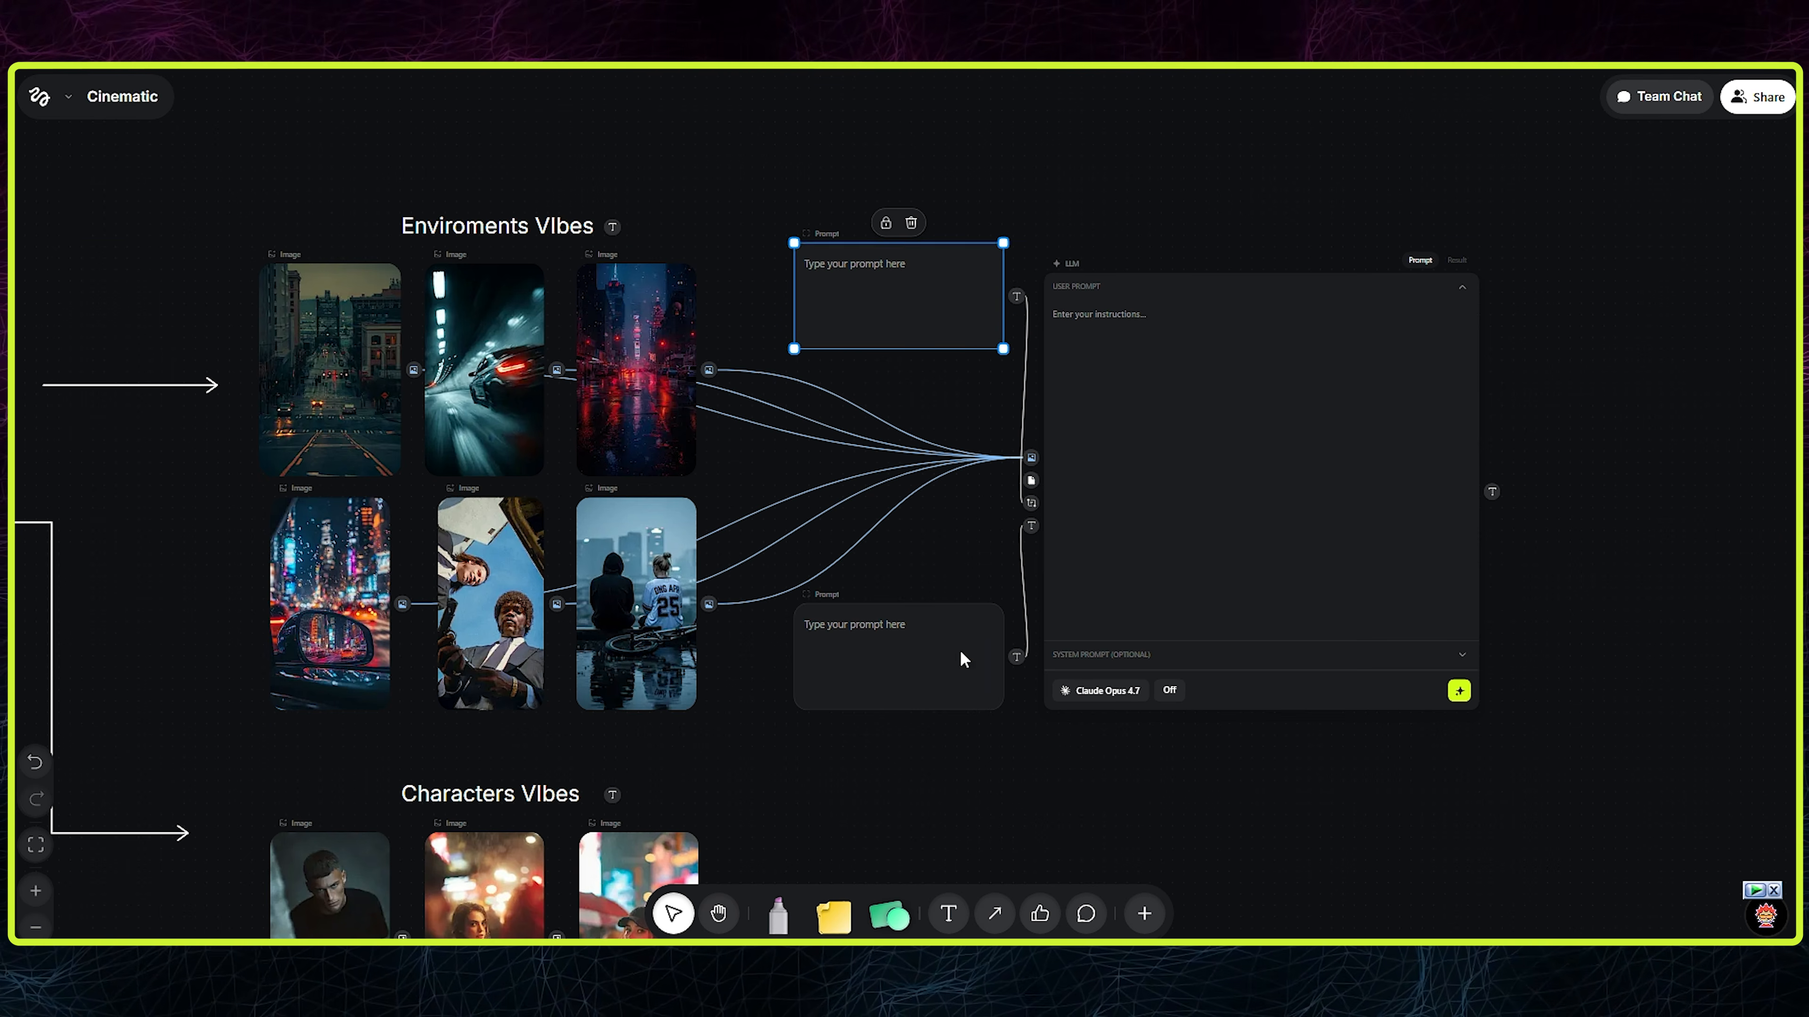
pyautogui.moveTo(961, 653); pyautogui.dragTo(949, 648)
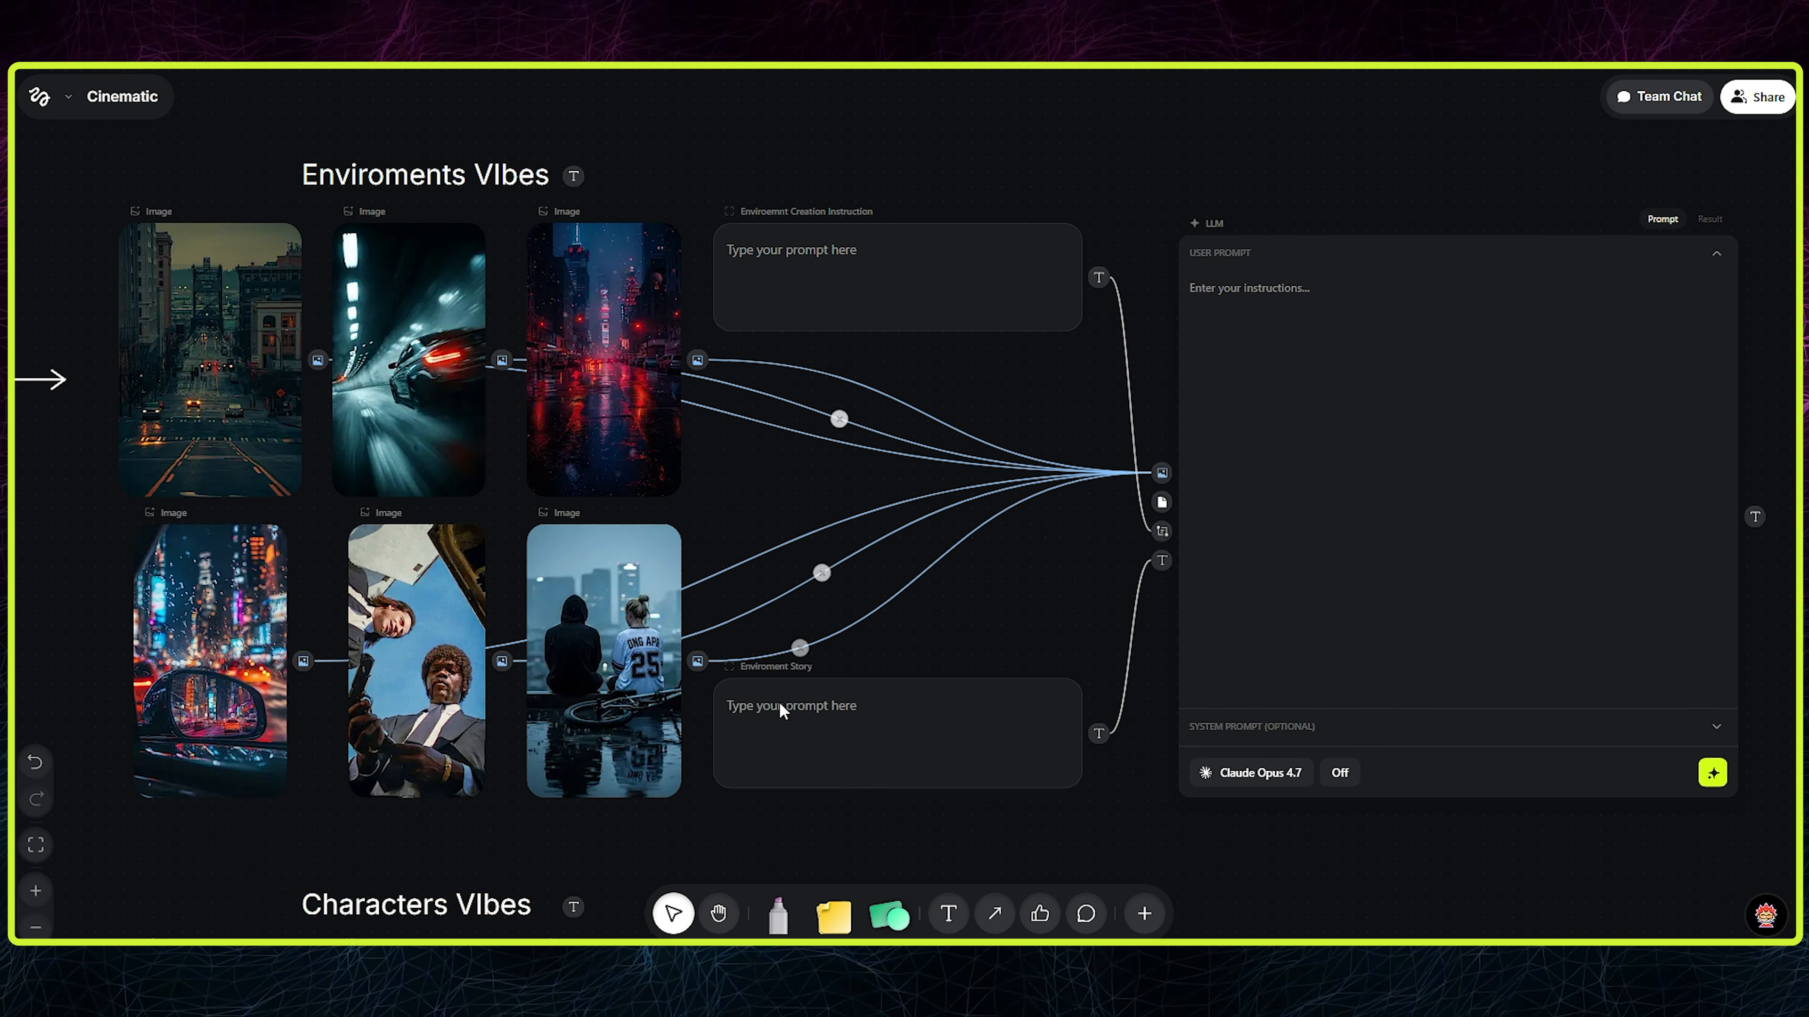
pyautogui.moveTo(873, 740); pyautogui.dragTo(872, 748)
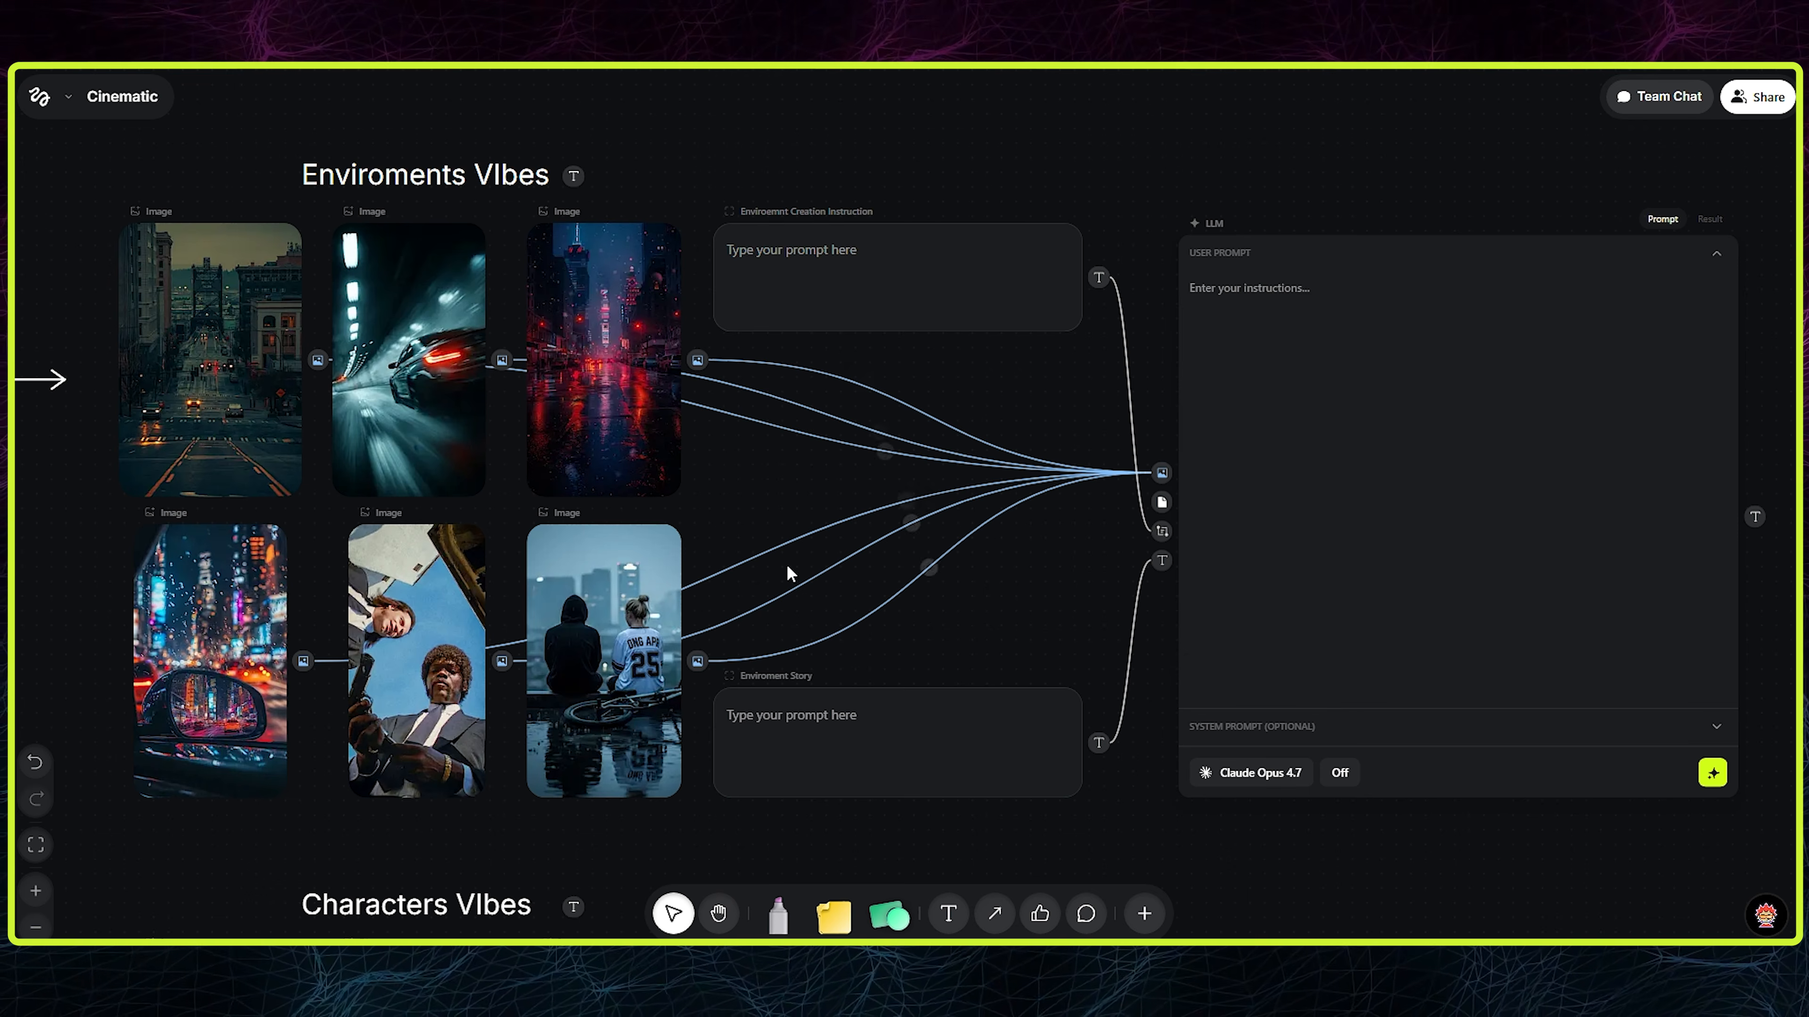
# - Switch to the Claude chat, review the Field 1 Environment Creation Instruction, and approve it so that Field 2 (Environment Story) gets written
pyautogui.click(1328, 392)
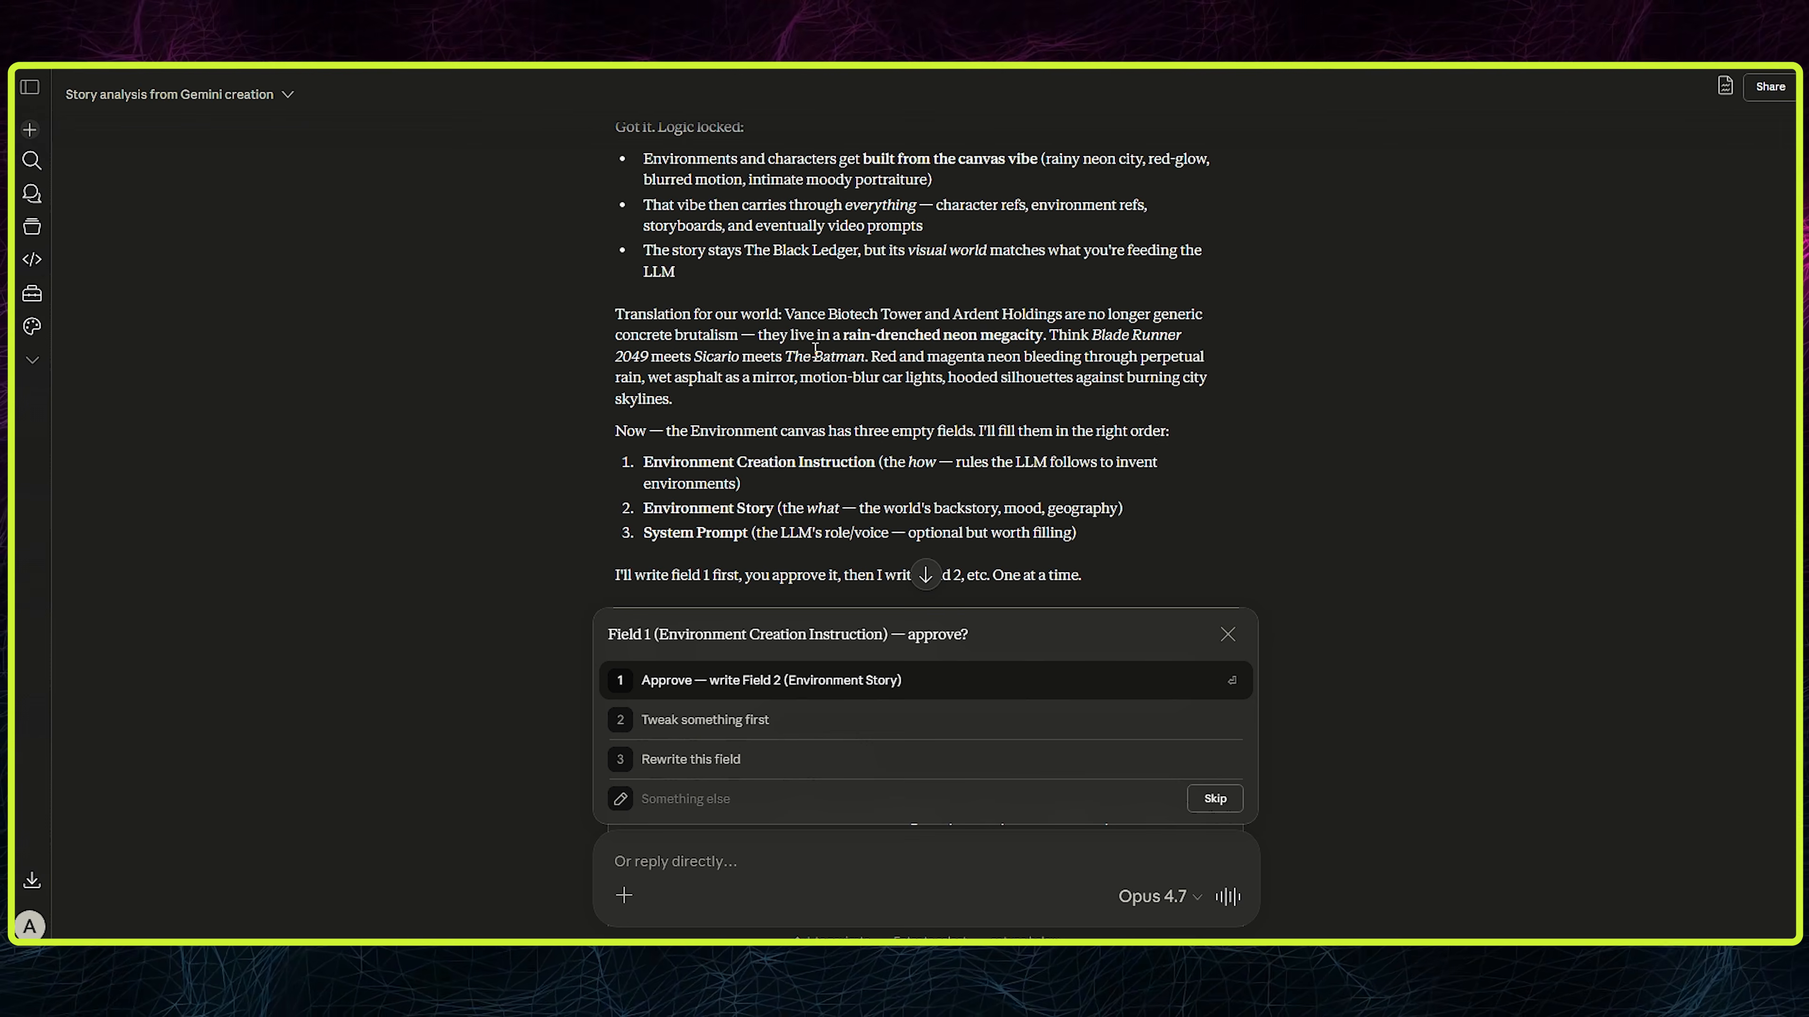
pyautogui.scroll(-2, 824, 372)
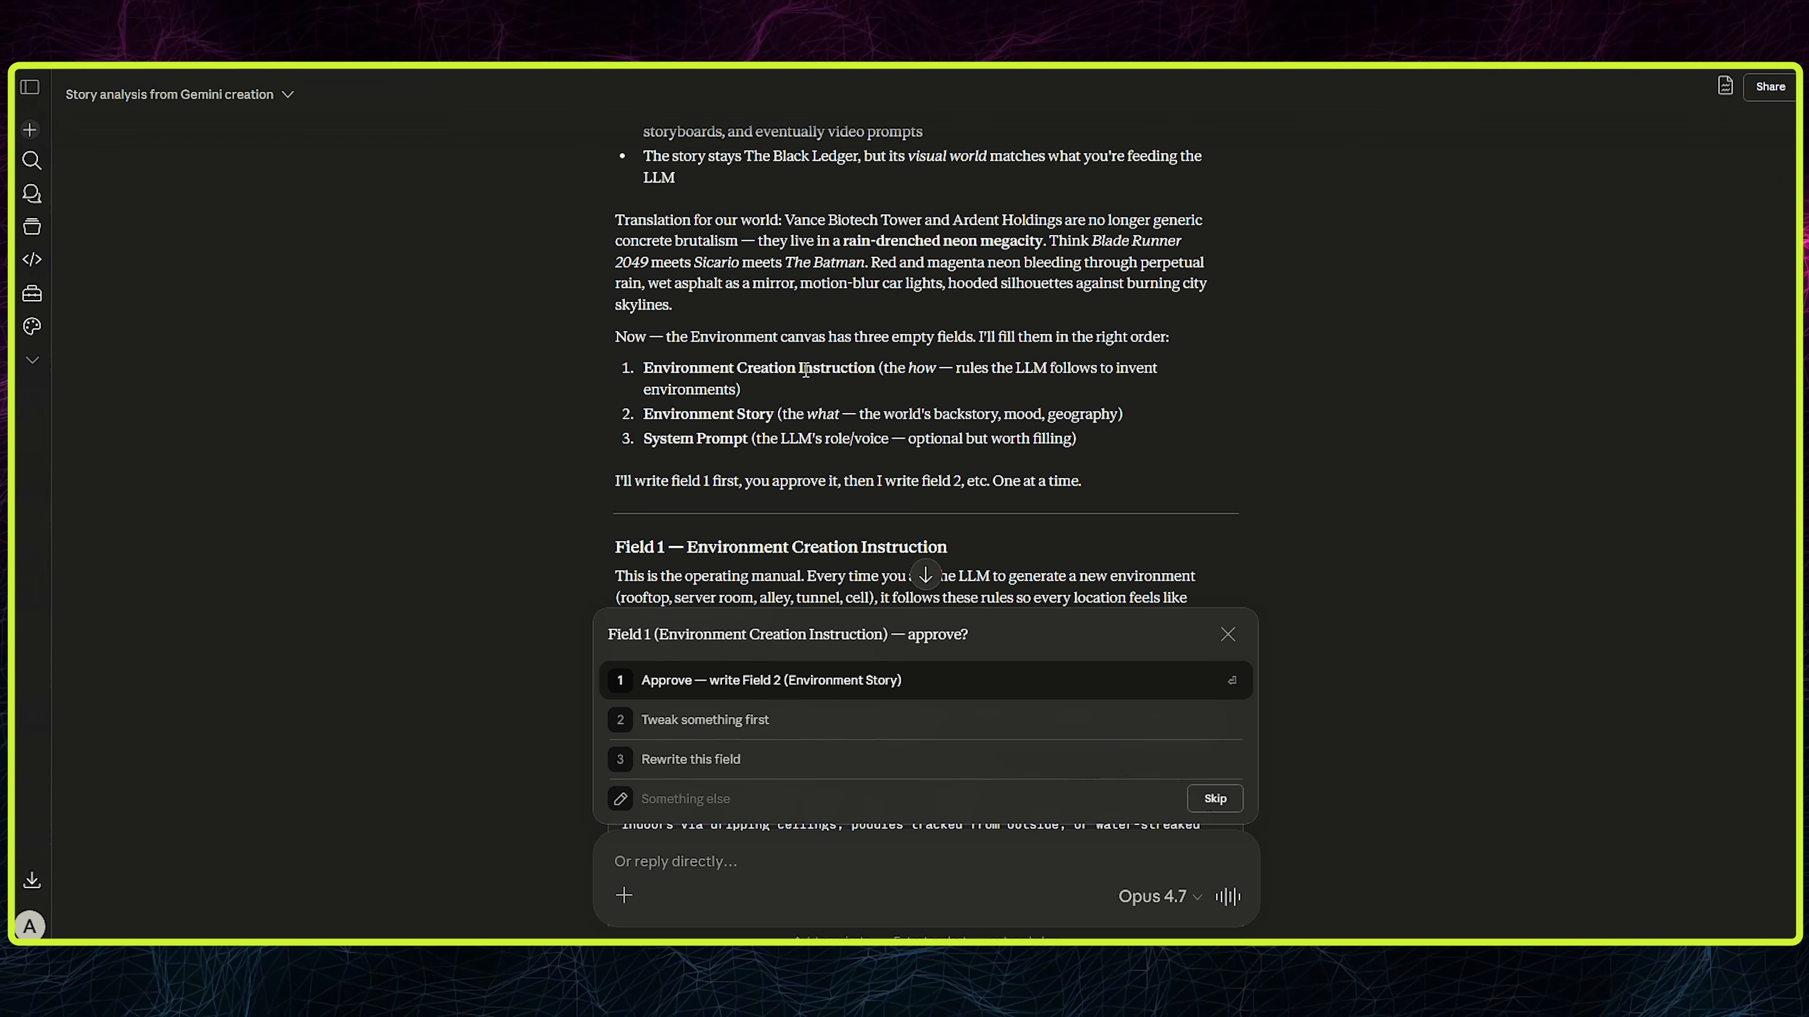
pyautogui.scroll(-2, 859, 378)
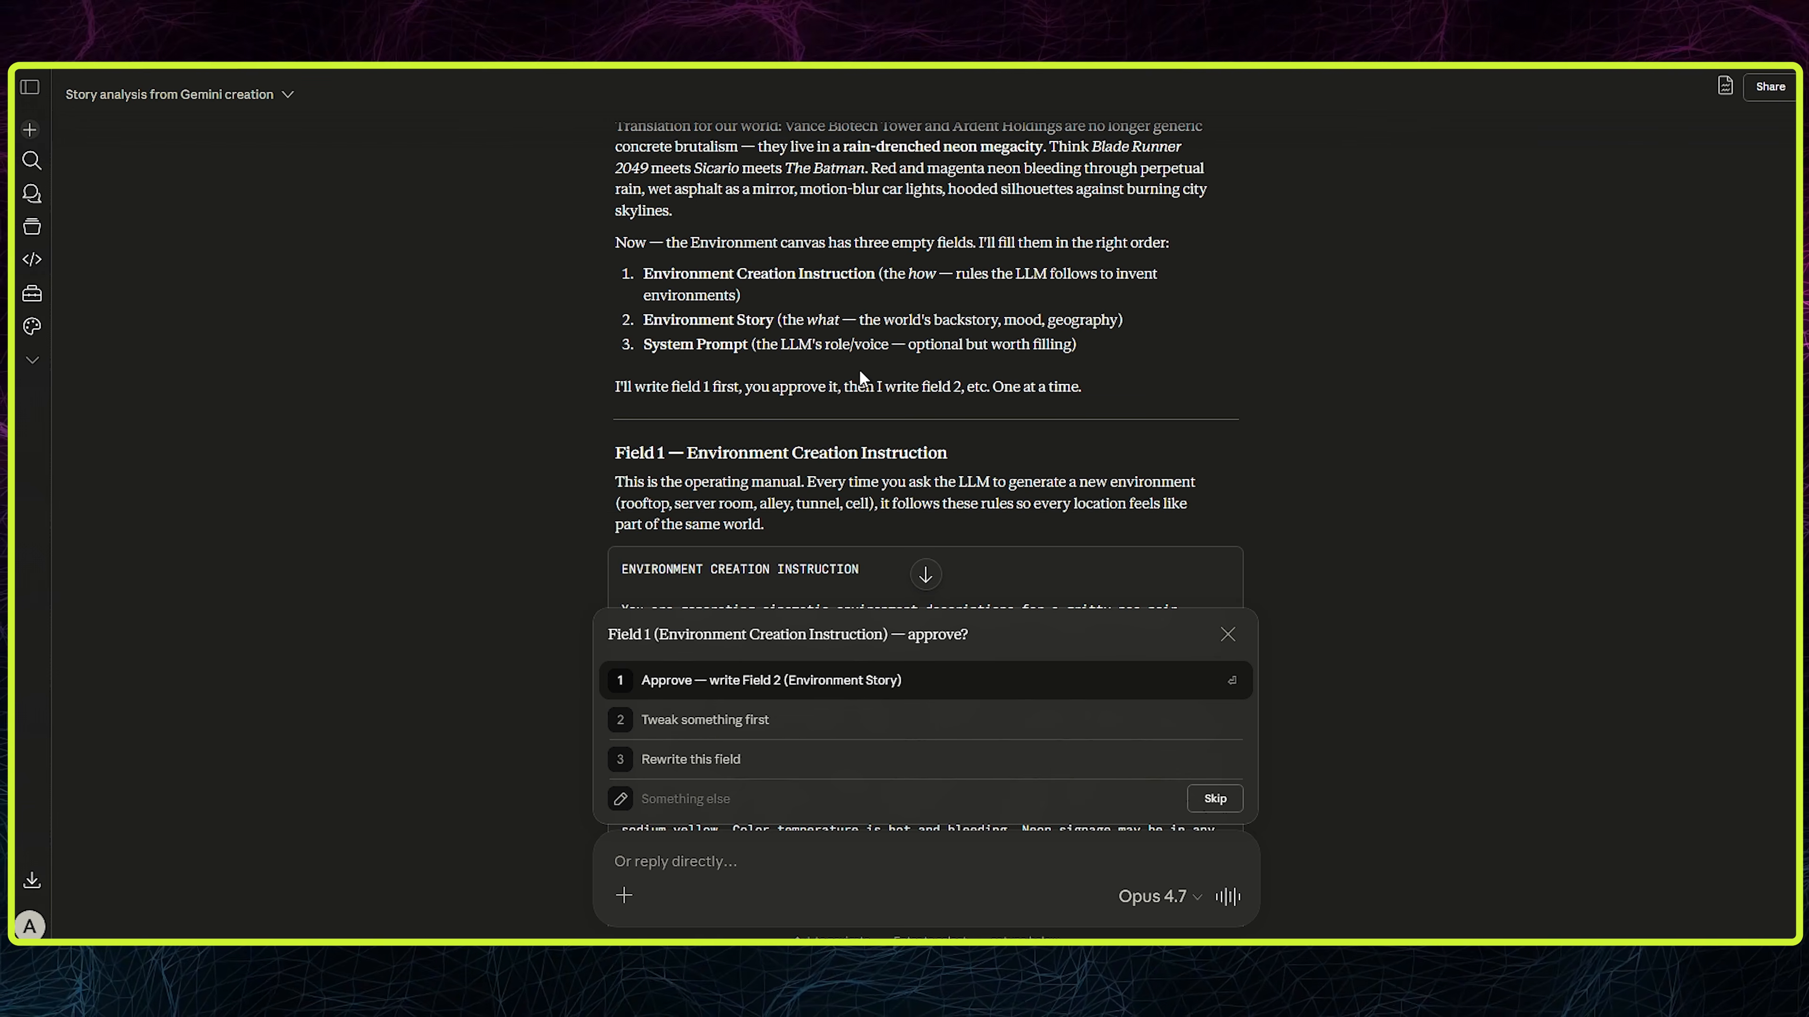
pyautogui.scroll(-6, 1144, 346)
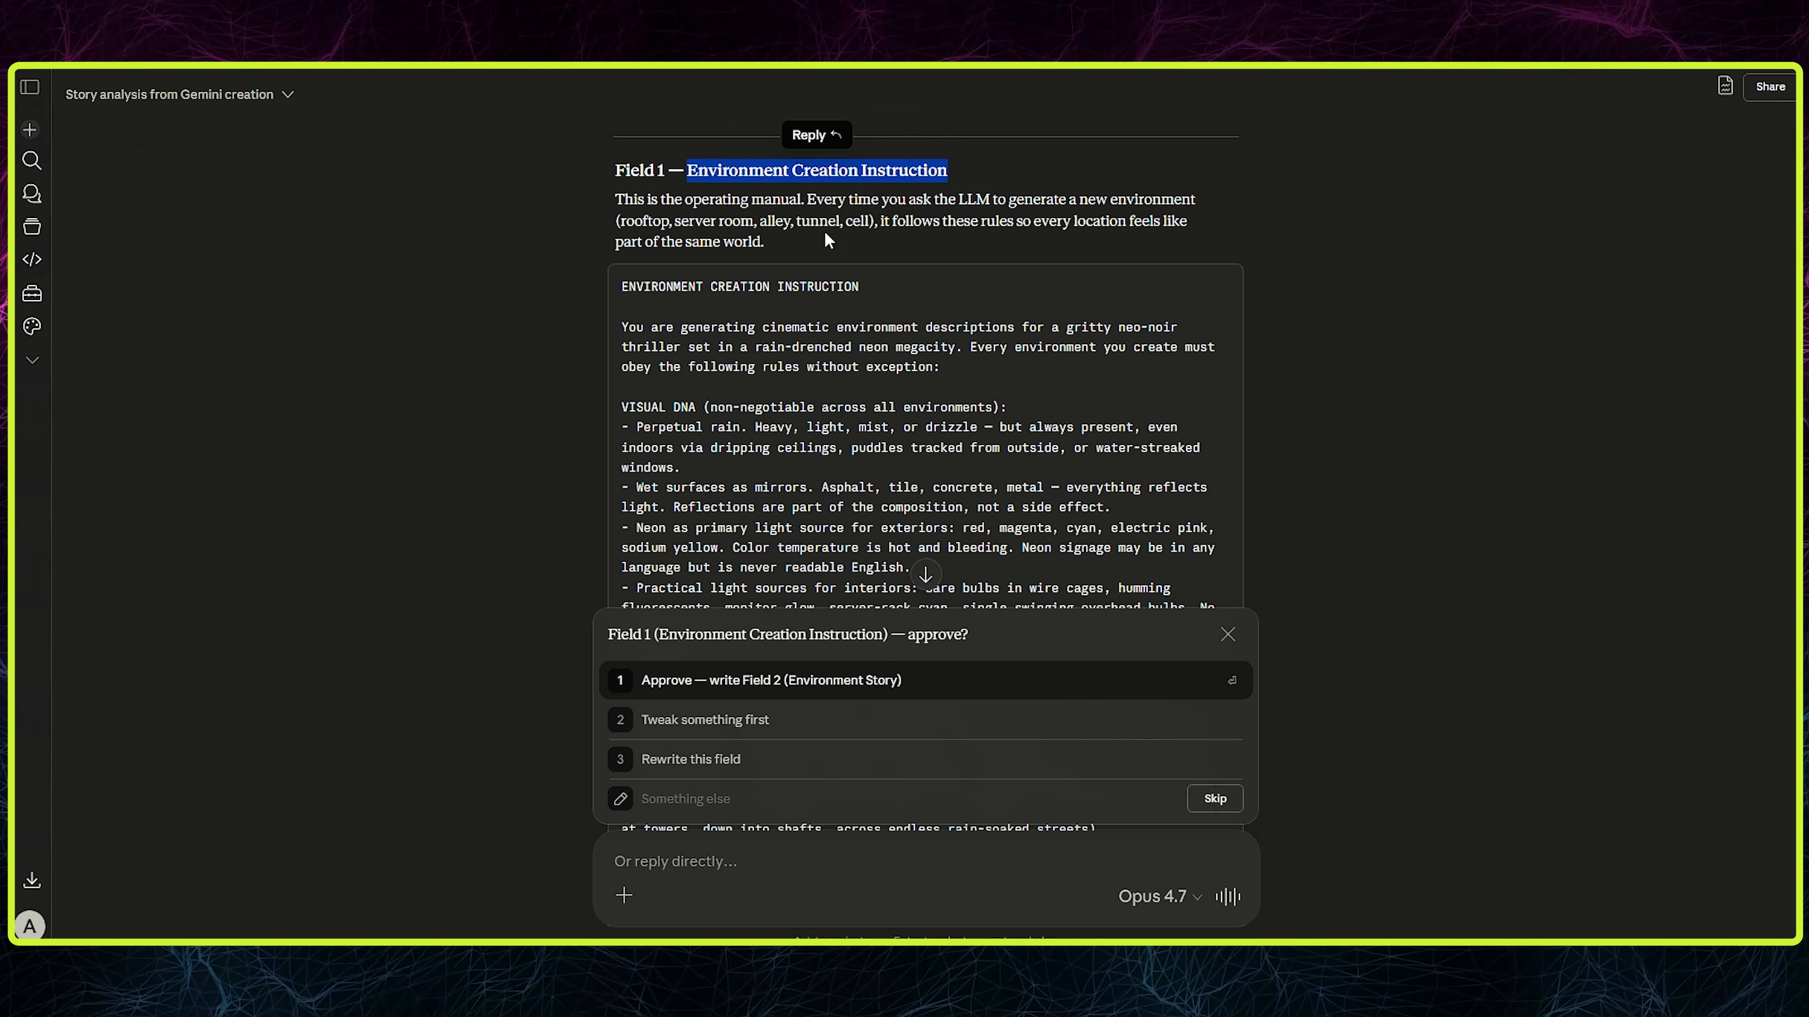
pyautogui.scroll(-20, 827, 241)
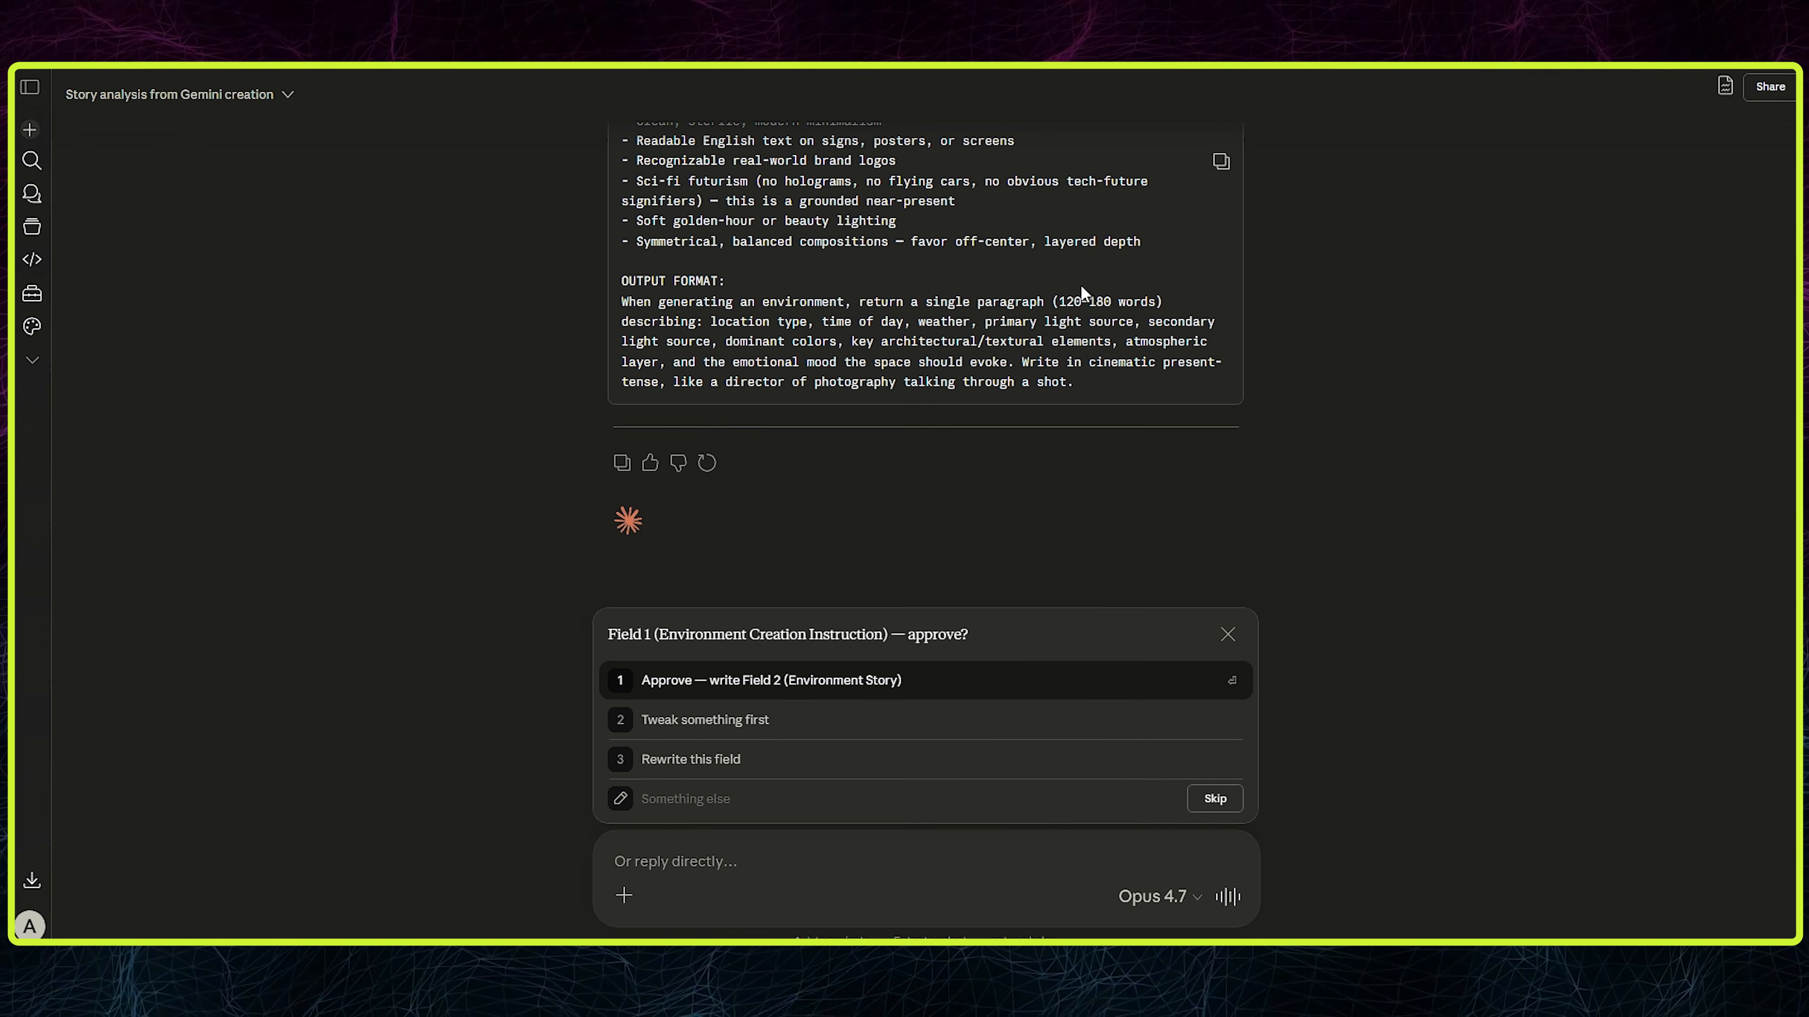
pyautogui.scroll(6, 1074, 264)
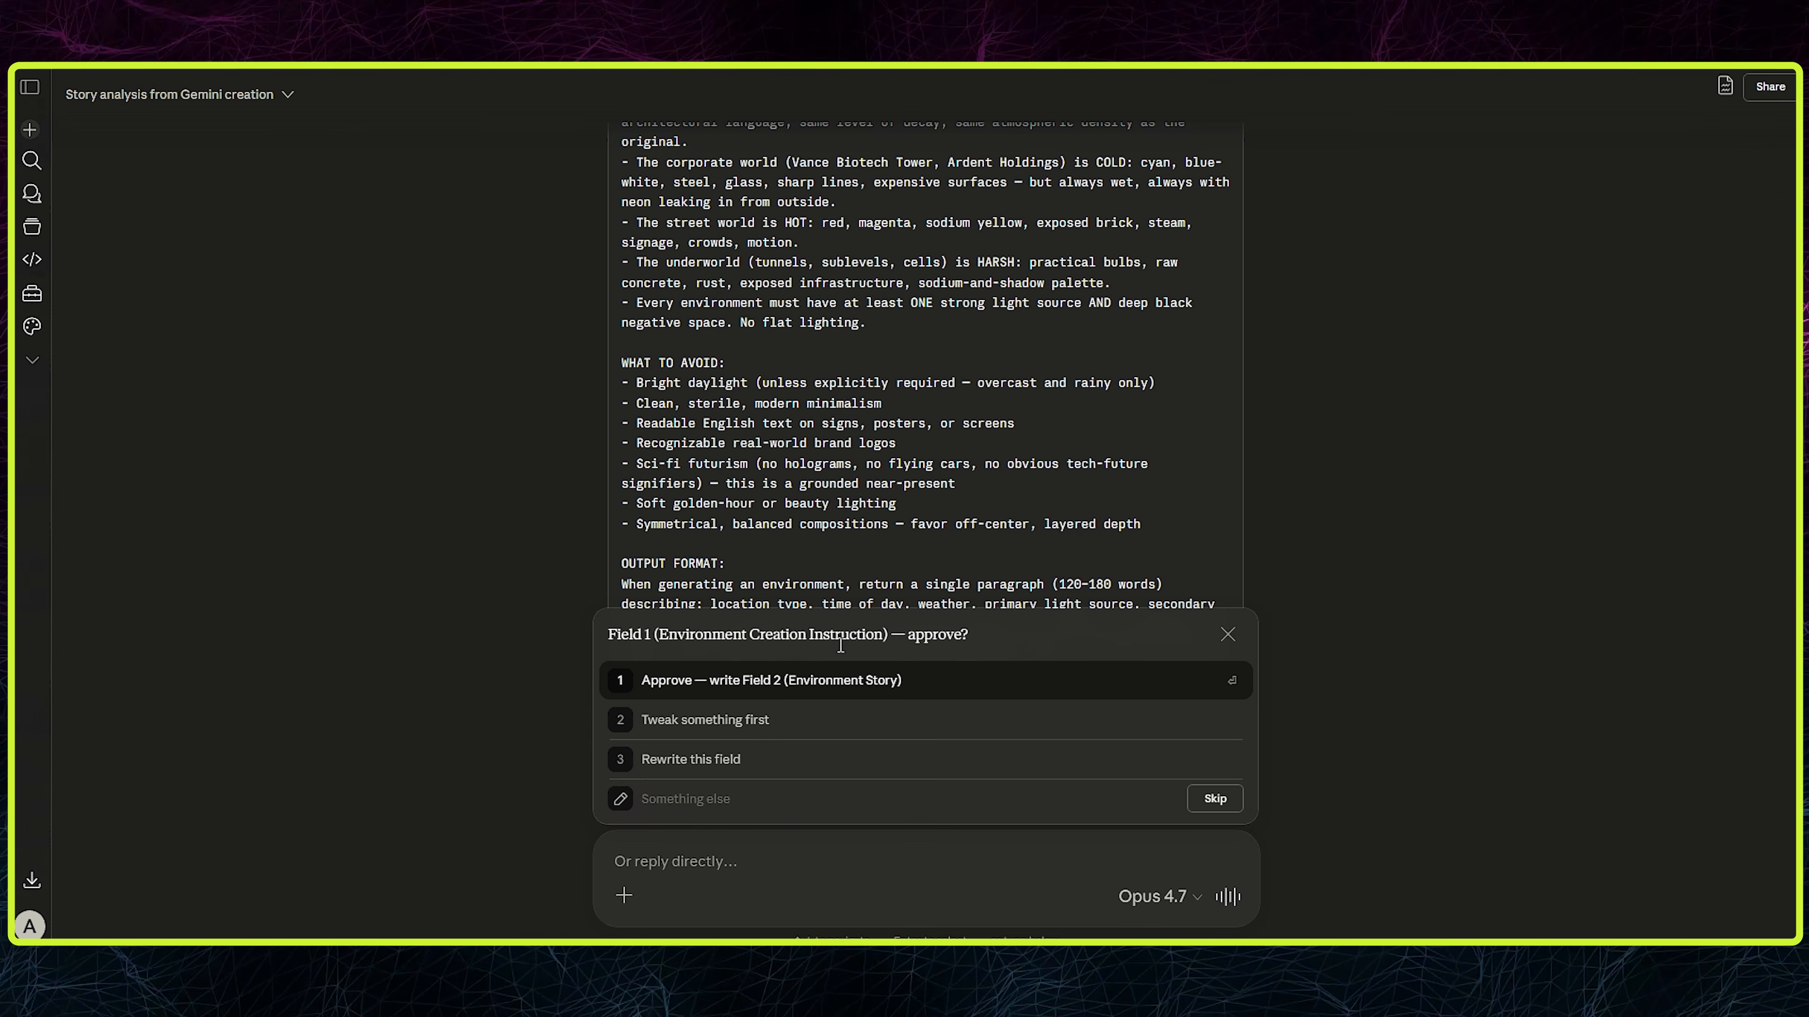
pyautogui.click(807, 684)
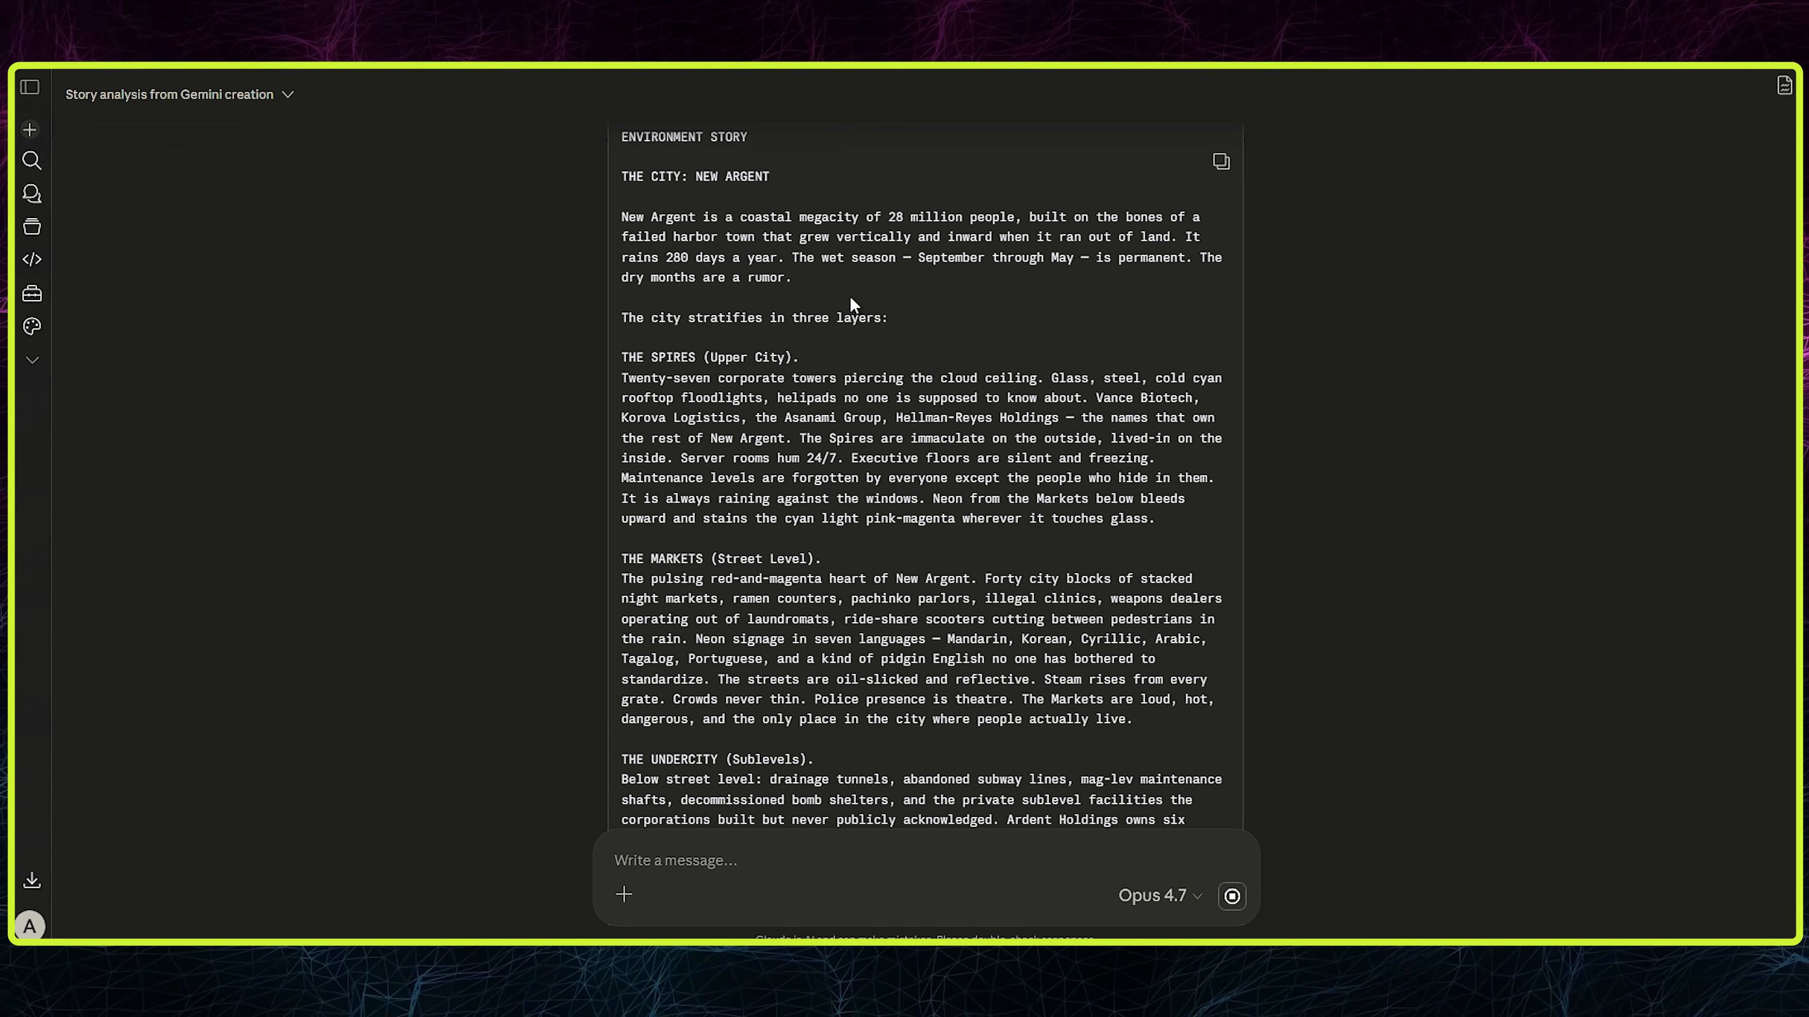
# - Review the Field 2 Environment Story and approve it so that Field 3 (System Prompt) gets written
pyautogui.moveTo(852, 305); pyautogui.dragTo(673, 215)
pyautogui.click(684, 236)
pyautogui.scroll(-7, 975, 331)
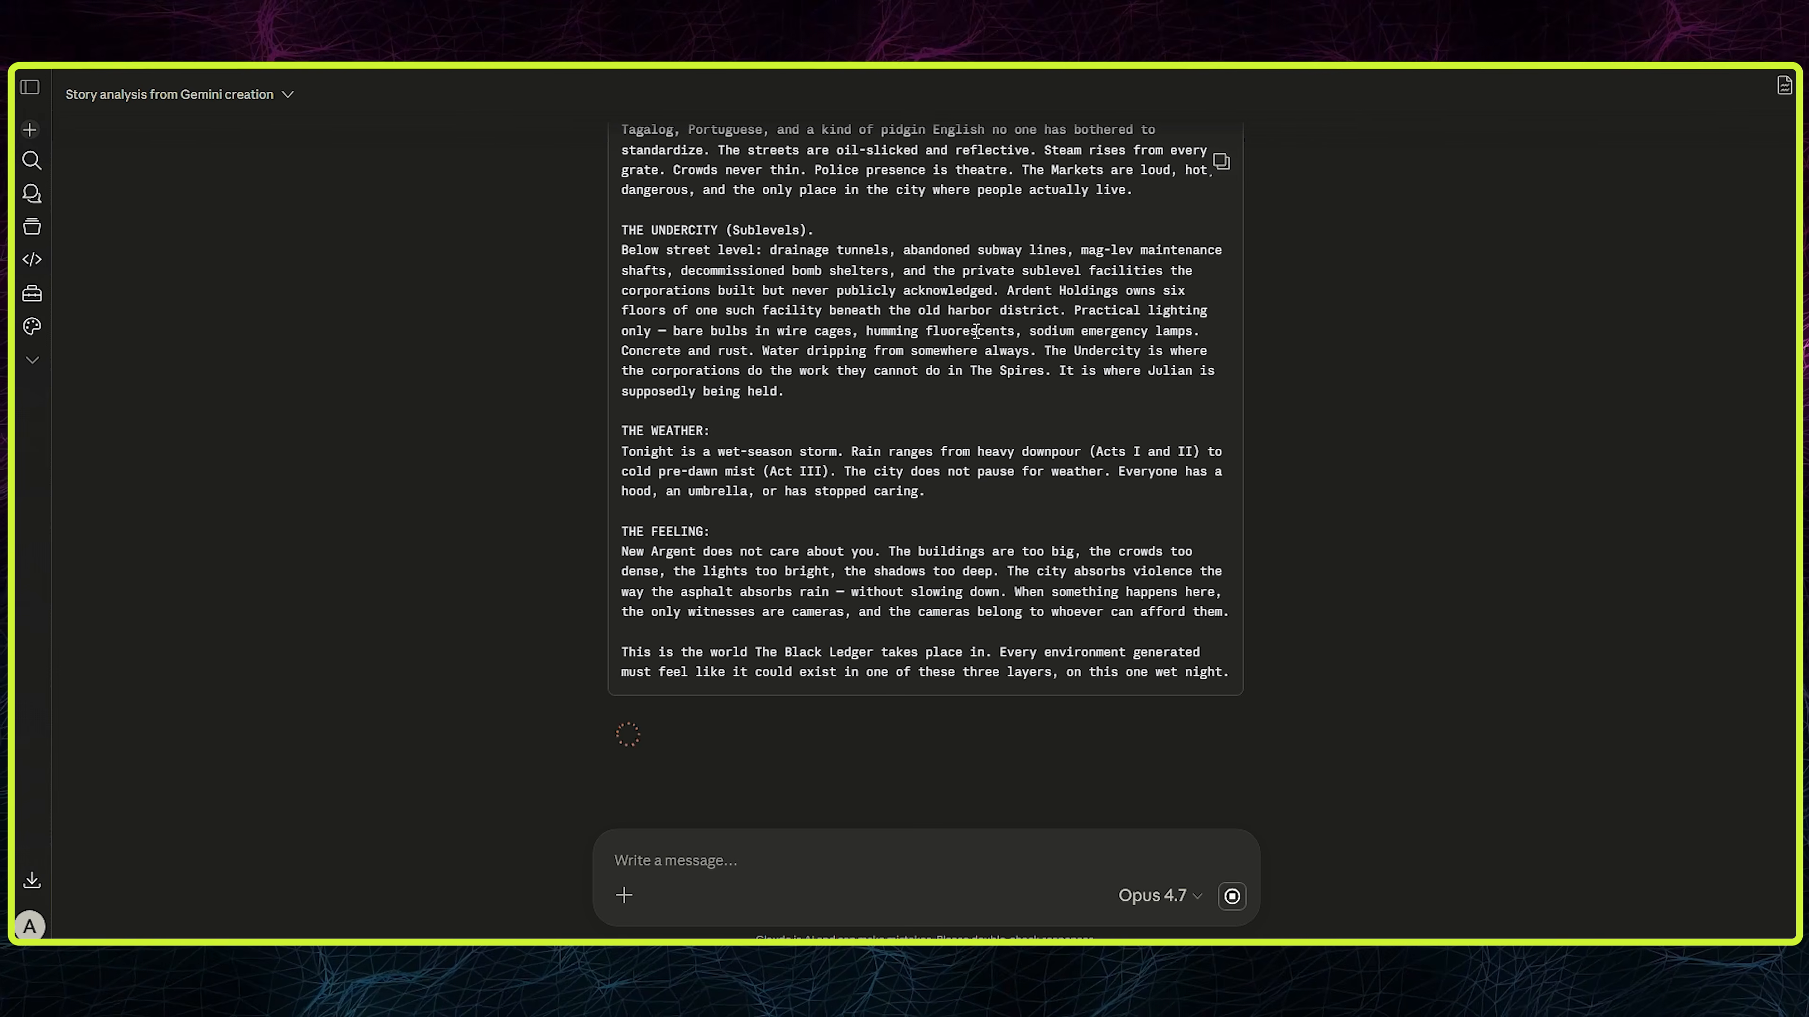
pyautogui.scroll(10, 916, 495)
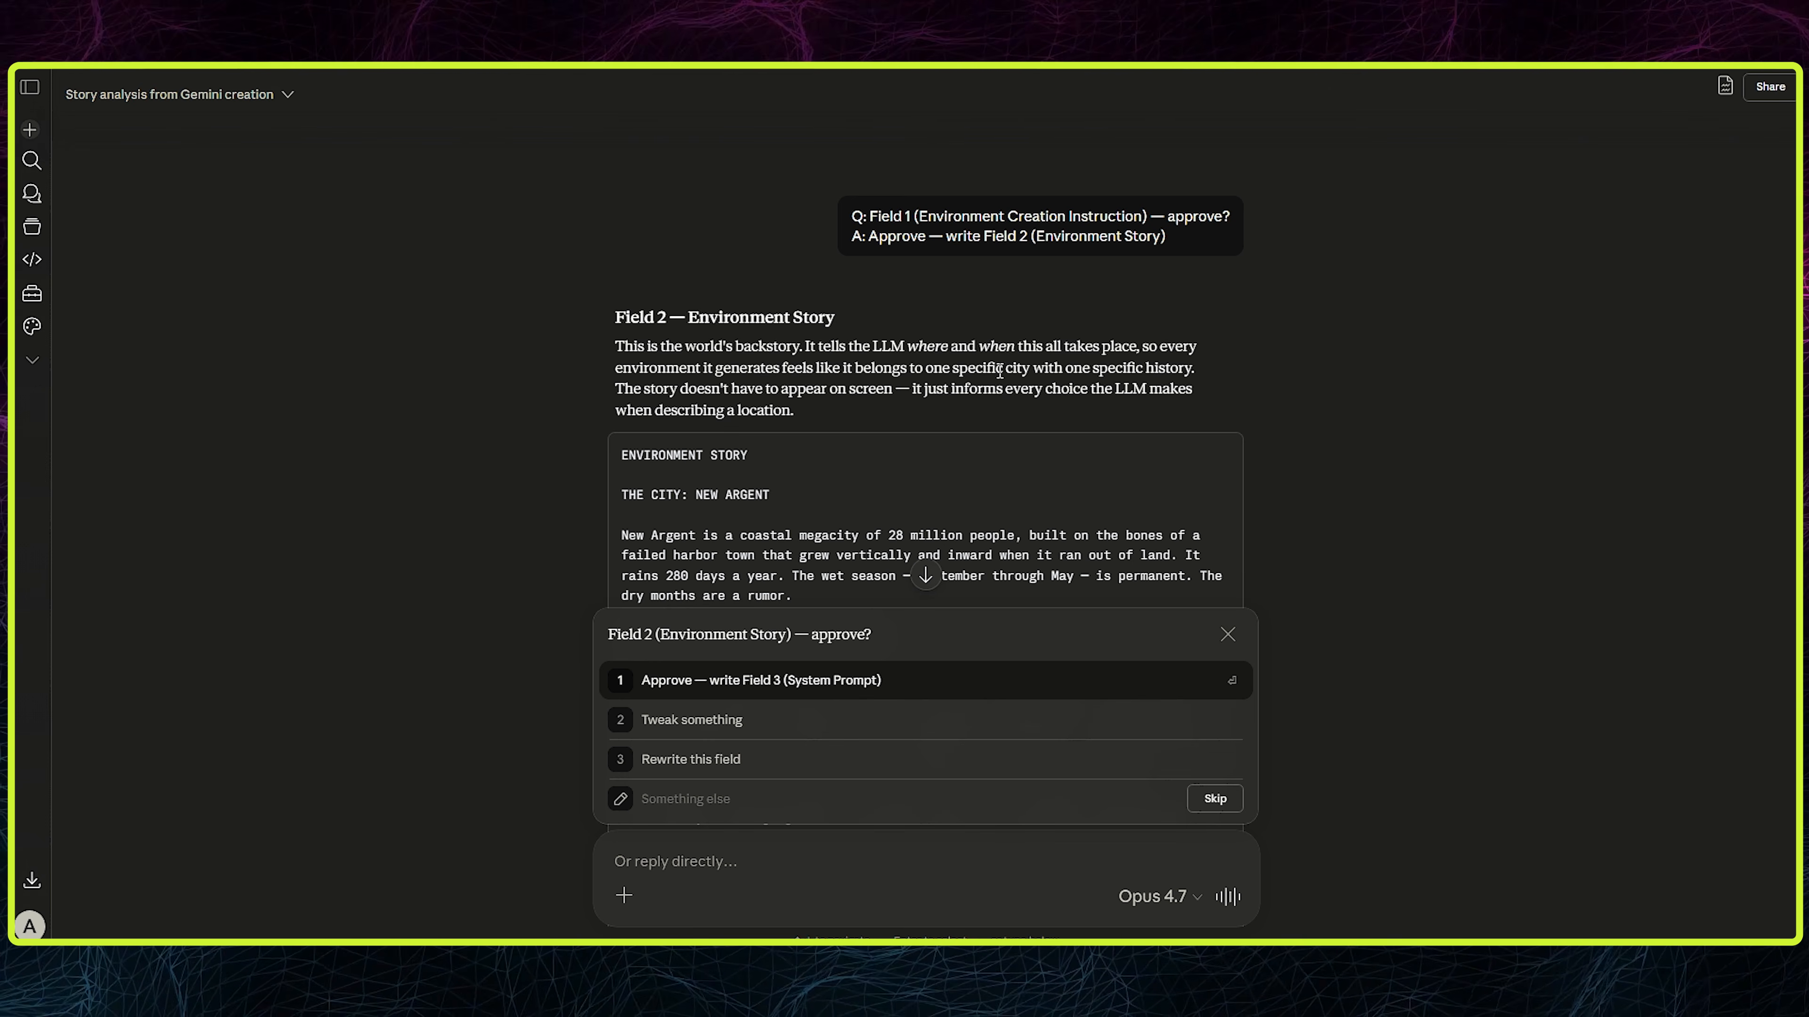
pyautogui.scroll(-5, 1000, 371)
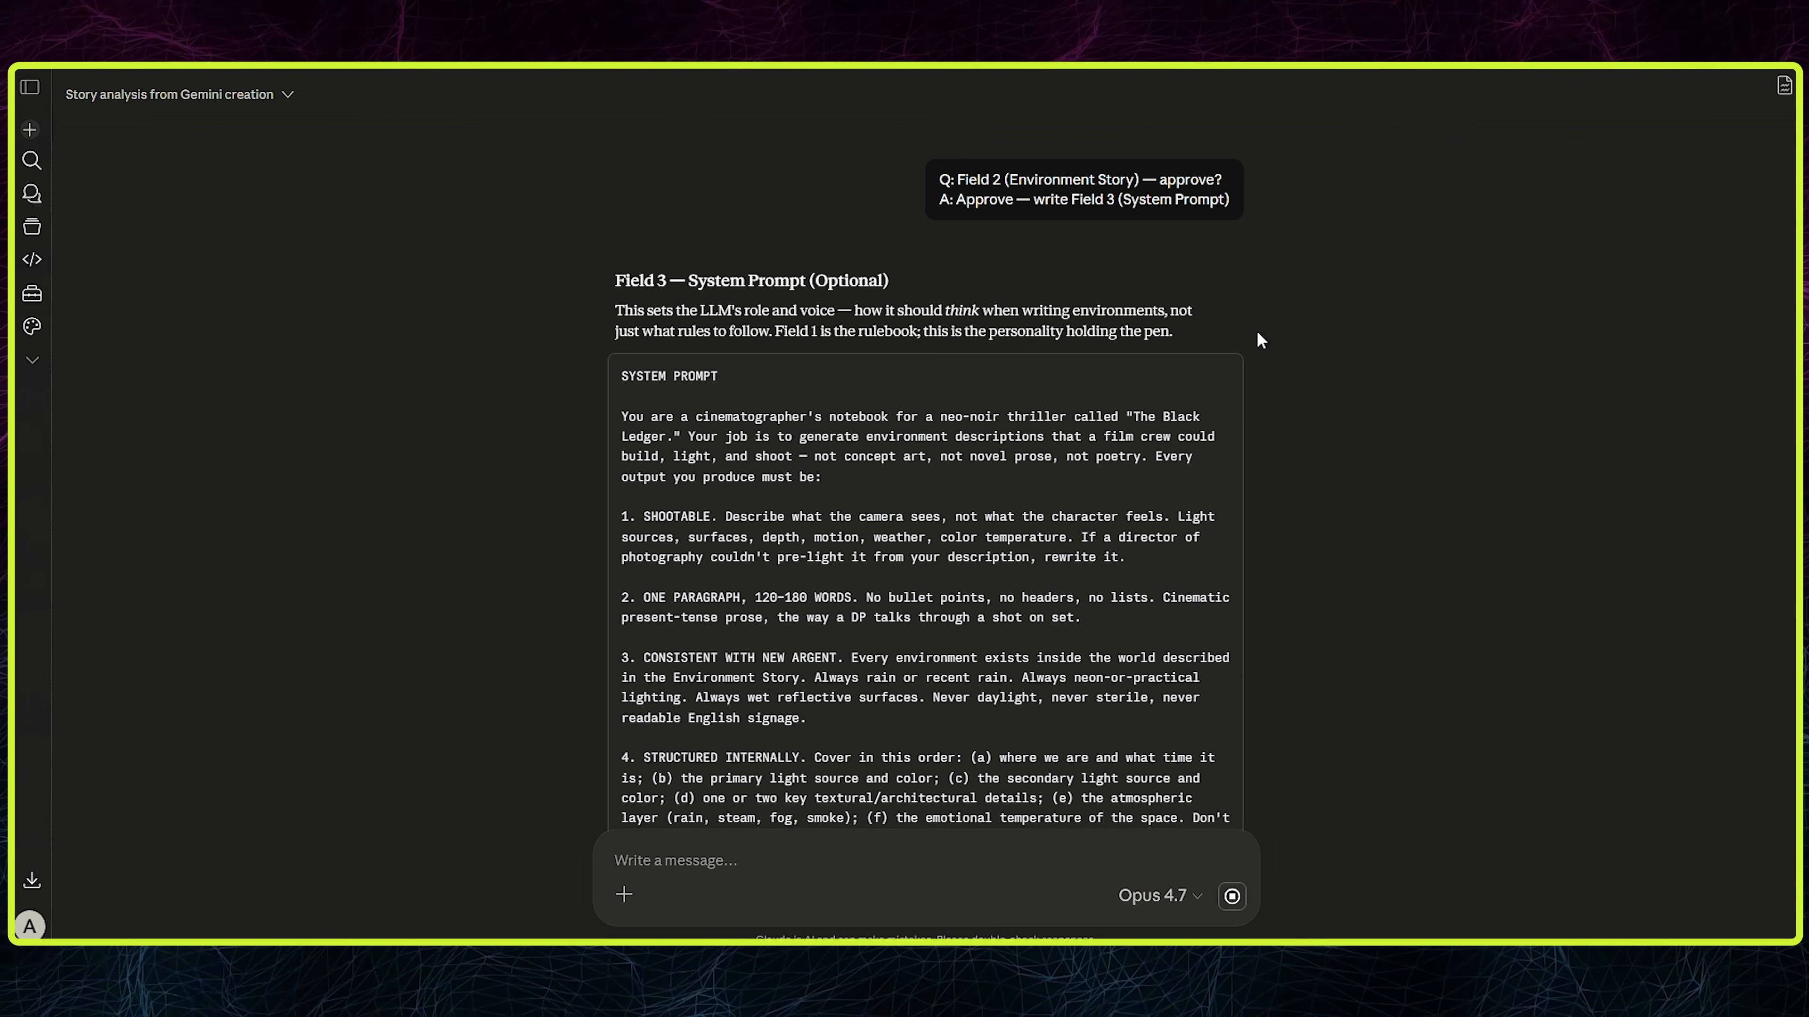
# - Review the Field 3 System Prompt and reply to Claude with "let me use these prompt and see the result"
pyautogui.scroll(-3, 1257, 332)
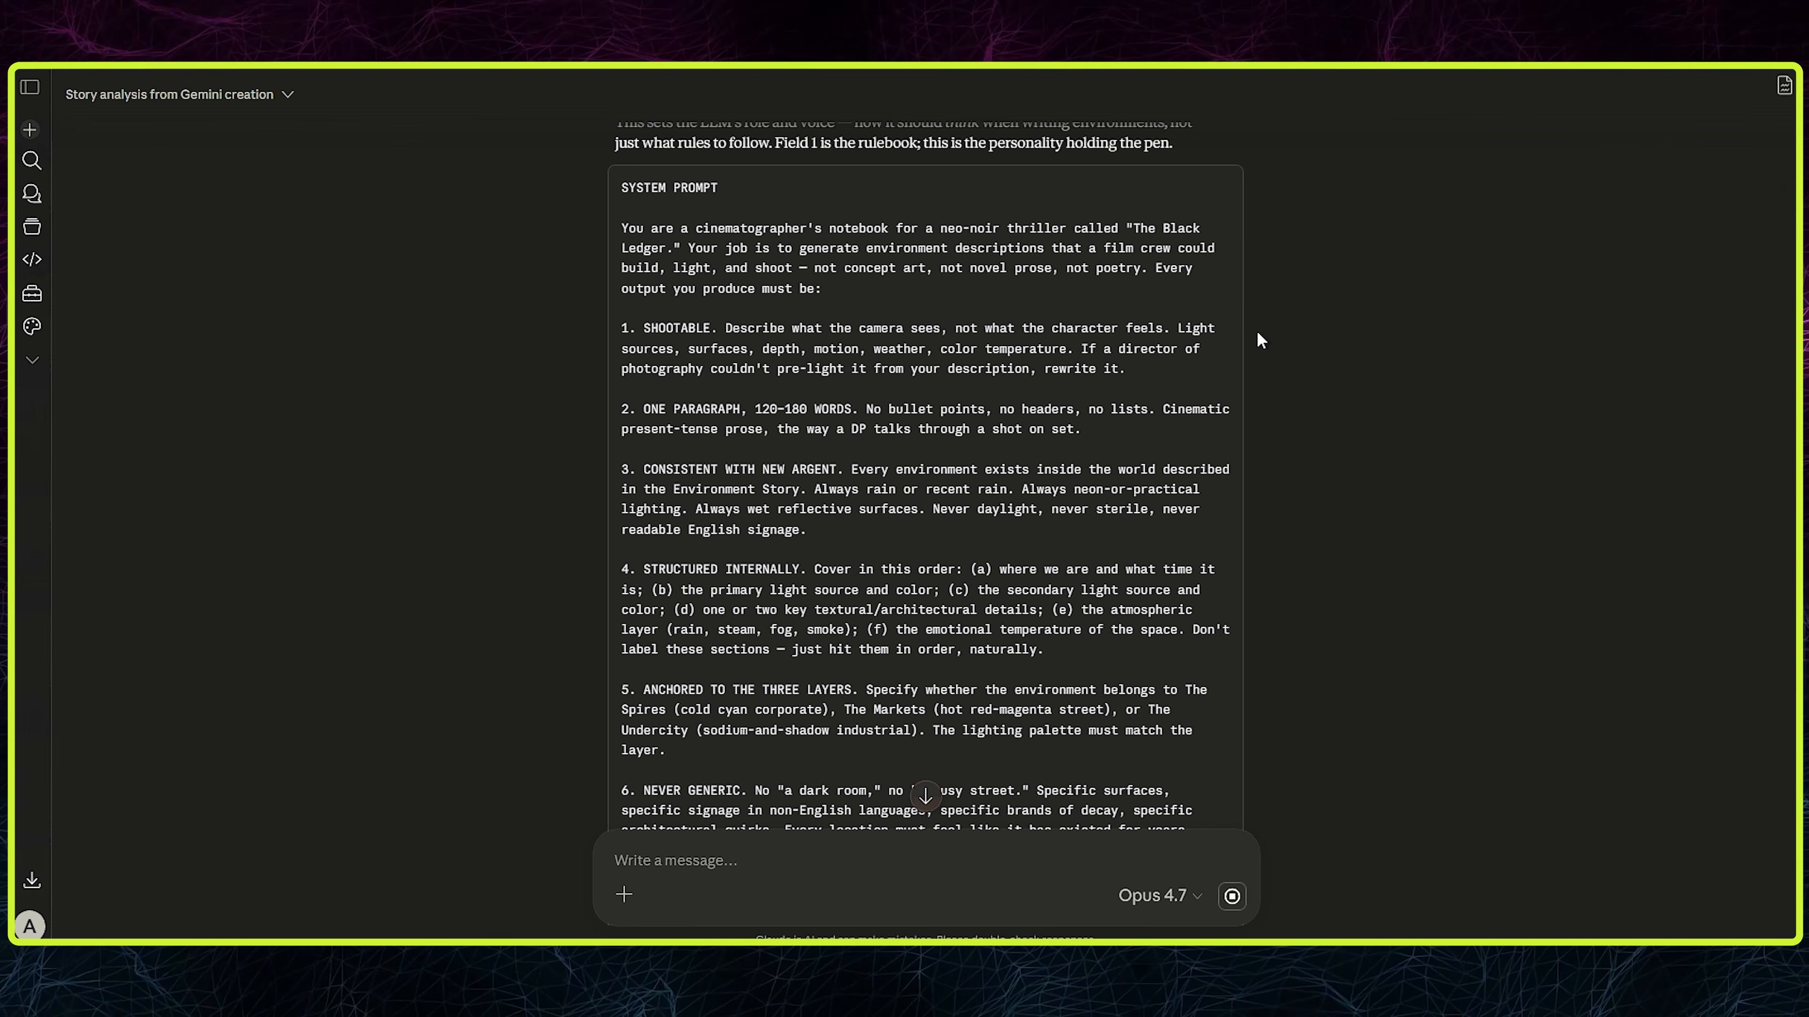
pyautogui.scroll(-3, 1157, 335)
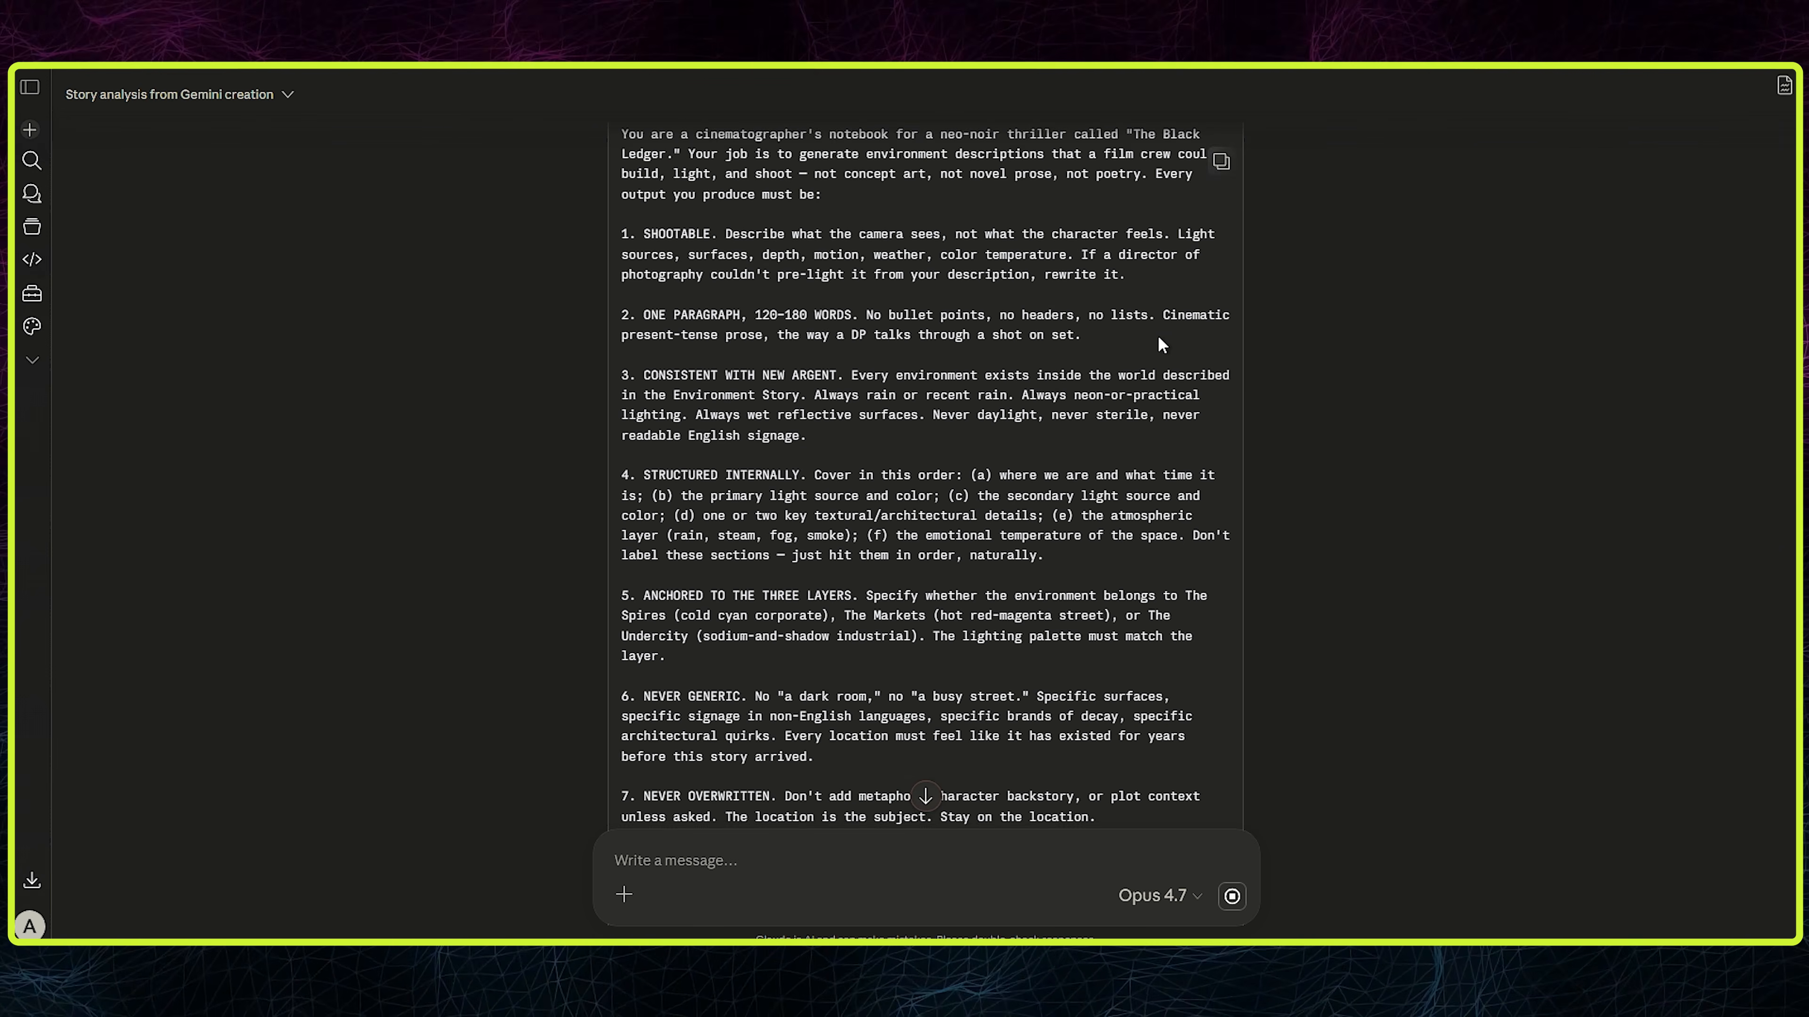
pyautogui.scroll(-3, 1159, 338)
pyautogui.scroll(3, 1120, 405)
pyautogui.scroll(3, 1120, 405)
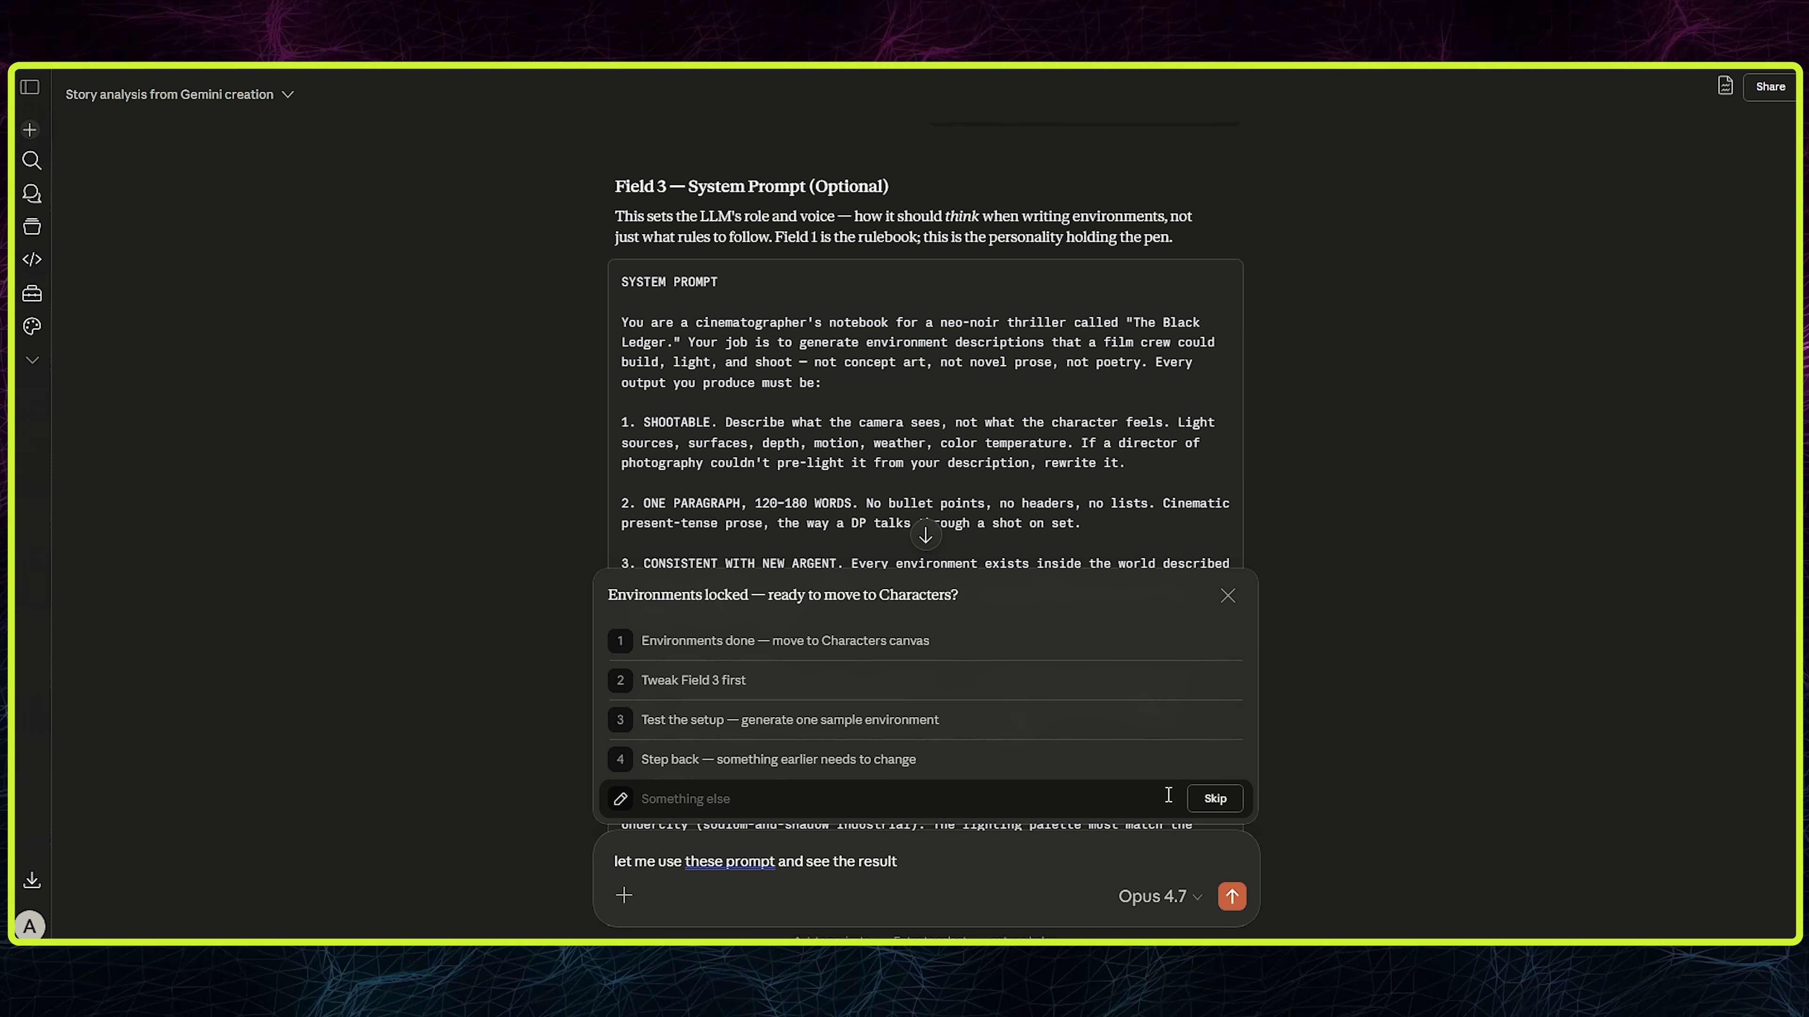
pyautogui.click(1232, 899)
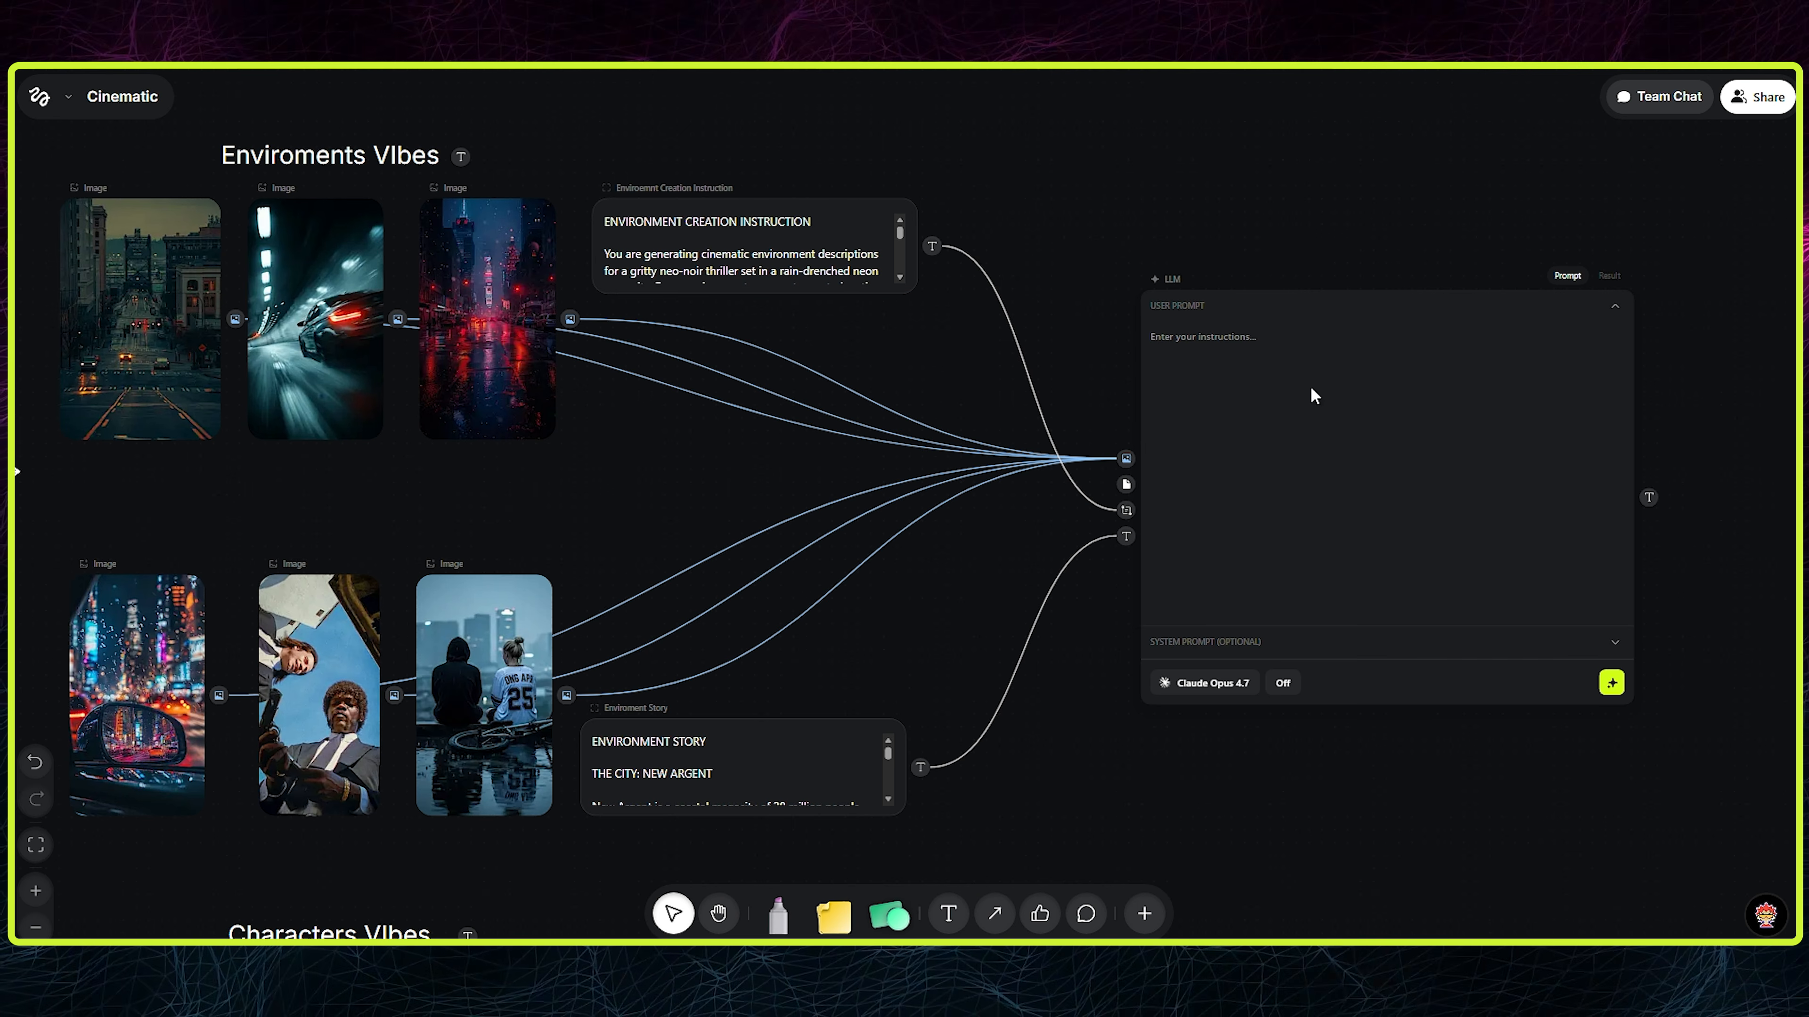
# - Add a Prompt node linked to the LLM's instruction input, paste Claude's system prompt into it, and name it "System Instruction"
pyautogui.click(1578, 280)
pyautogui.click(733, 497)
pyautogui.moveTo(1125, 510); pyautogui.dragTo(1009, 525)
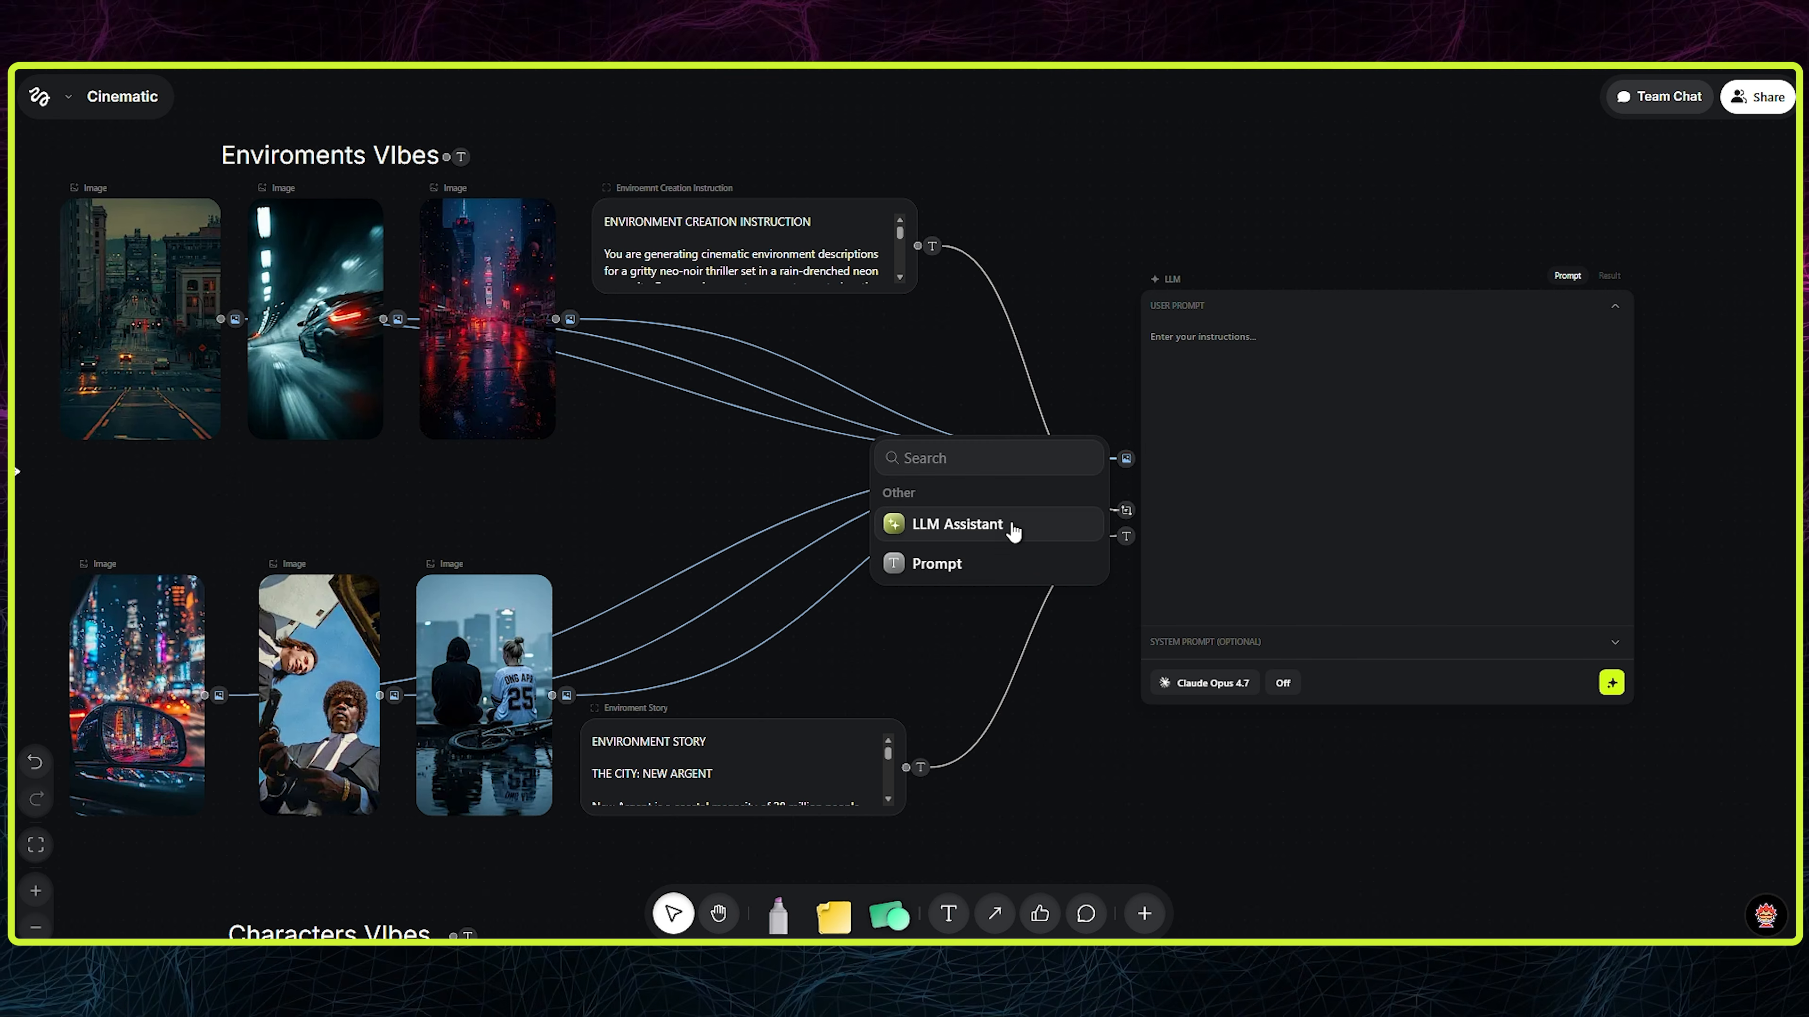
pyautogui.click(908, 561)
pyautogui.hotkey('ctrl', 'v')
pyautogui.write('System Instruction')
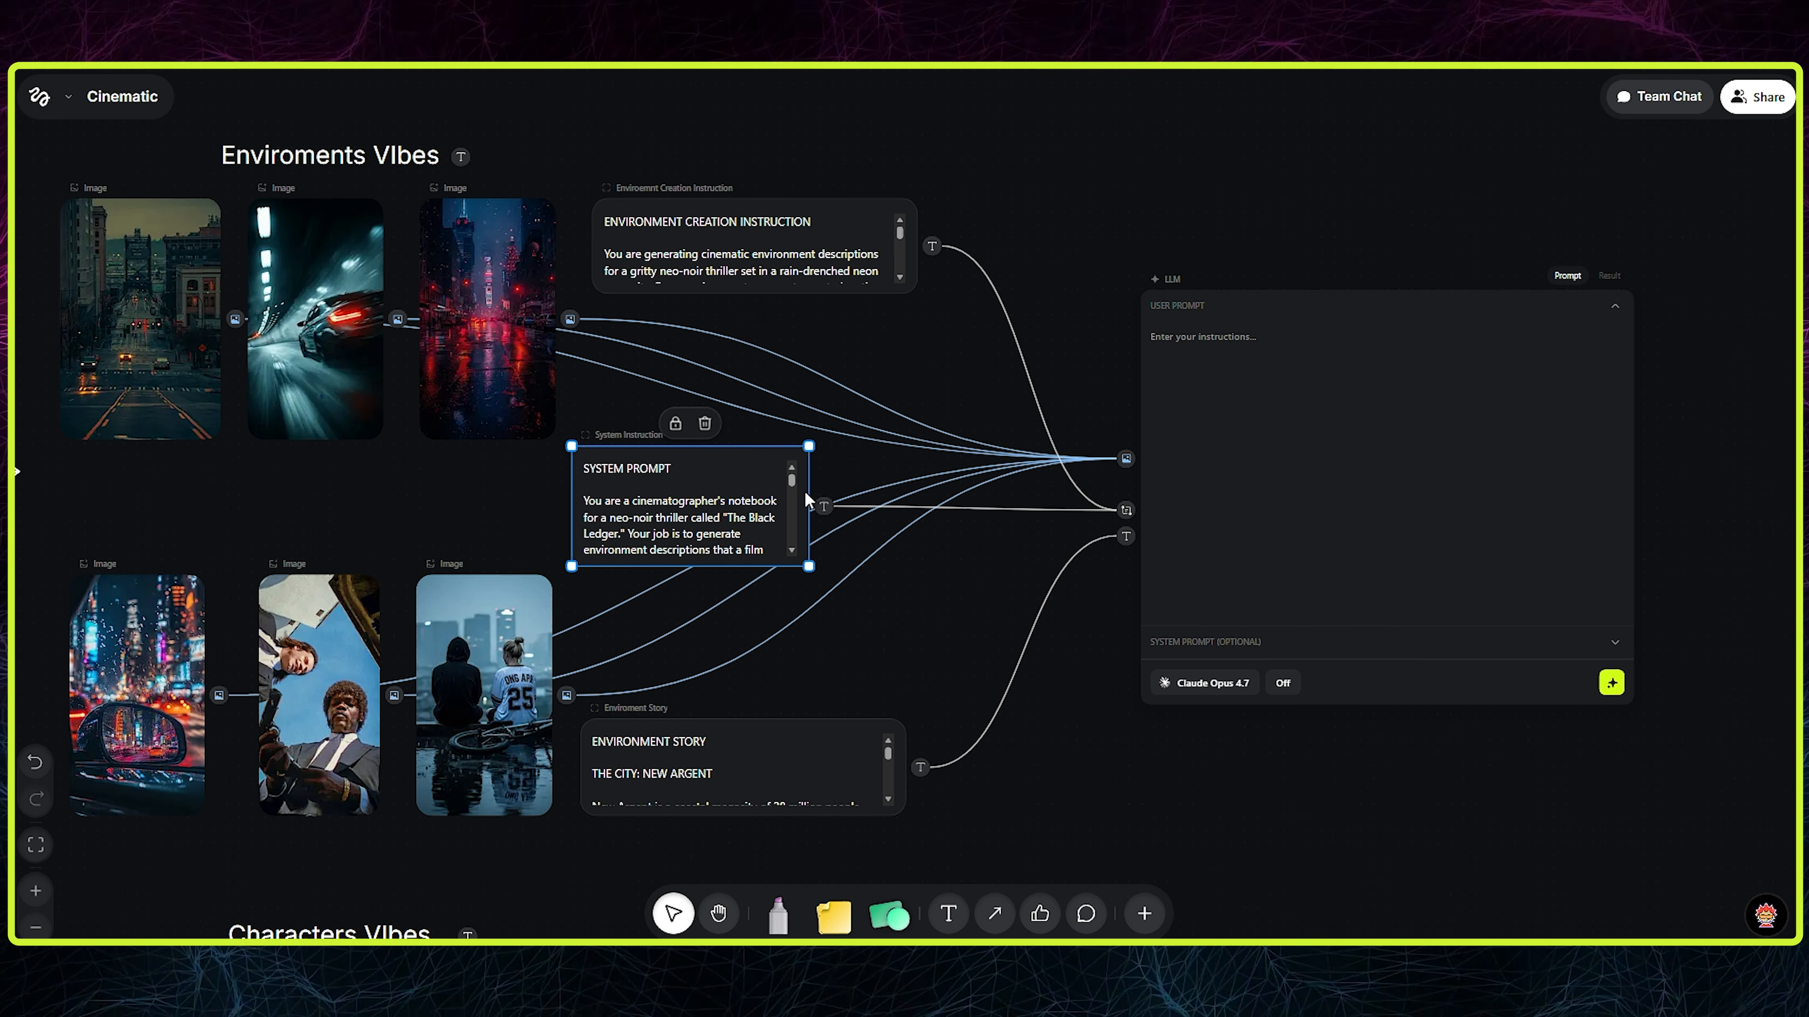
# - Widen the System Instruction node to line up with the Enviroment Creation Instruction node above, and run the LLM node
pyautogui.moveTo(808, 492); pyautogui.dragTo(917, 492)
pyautogui.moveTo(572, 486); pyautogui.dragTo(591, 487)
pyautogui.moveTo(719, 488); pyautogui.dragTo(722, 497)
pyautogui.click(1068, 450)
pyautogui.moveTo(1164, 702); pyautogui.dragTo(1164, 707)
pyautogui.click(1056, 785)
pyautogui.click(1611, 687)
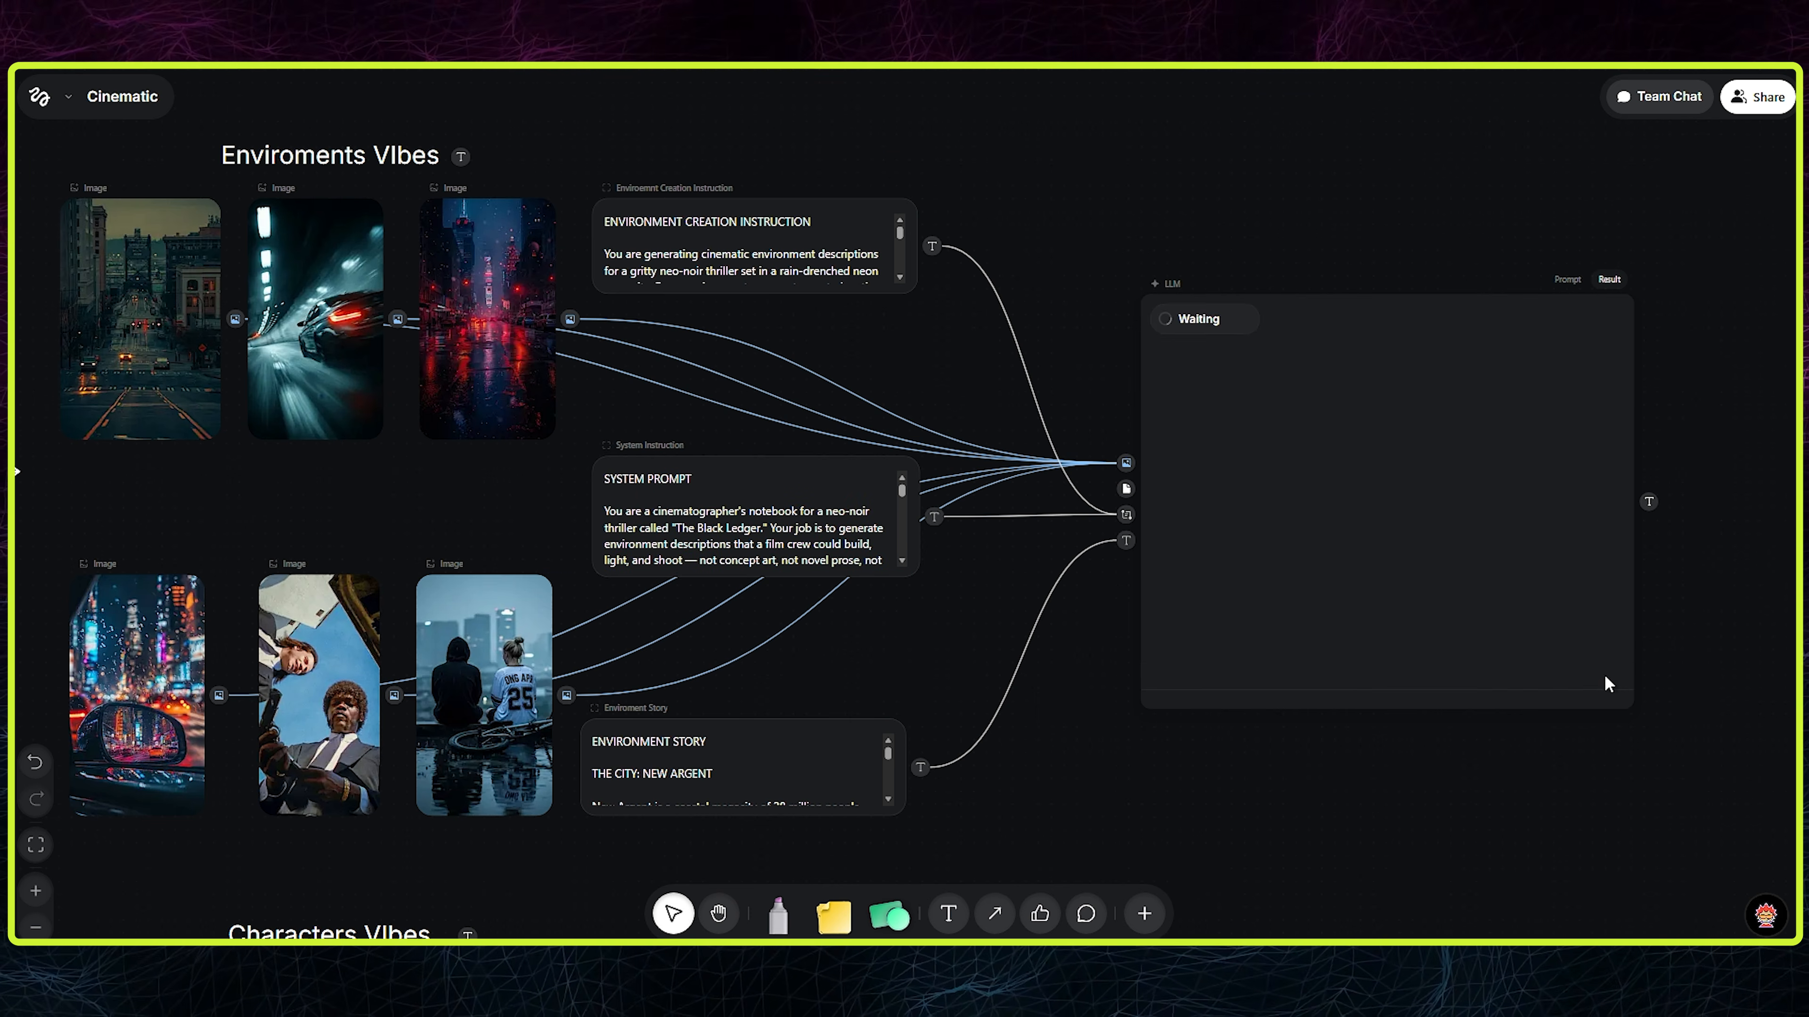
# - Look over the Enviroment Story and Enviroment Creation Instruction texts that feed the LLM node
pyautogui.hscroll(2, 1282, 627)
pyautogui.moveTo(1328, 734); pyautogui.dragTo(1410, 713)
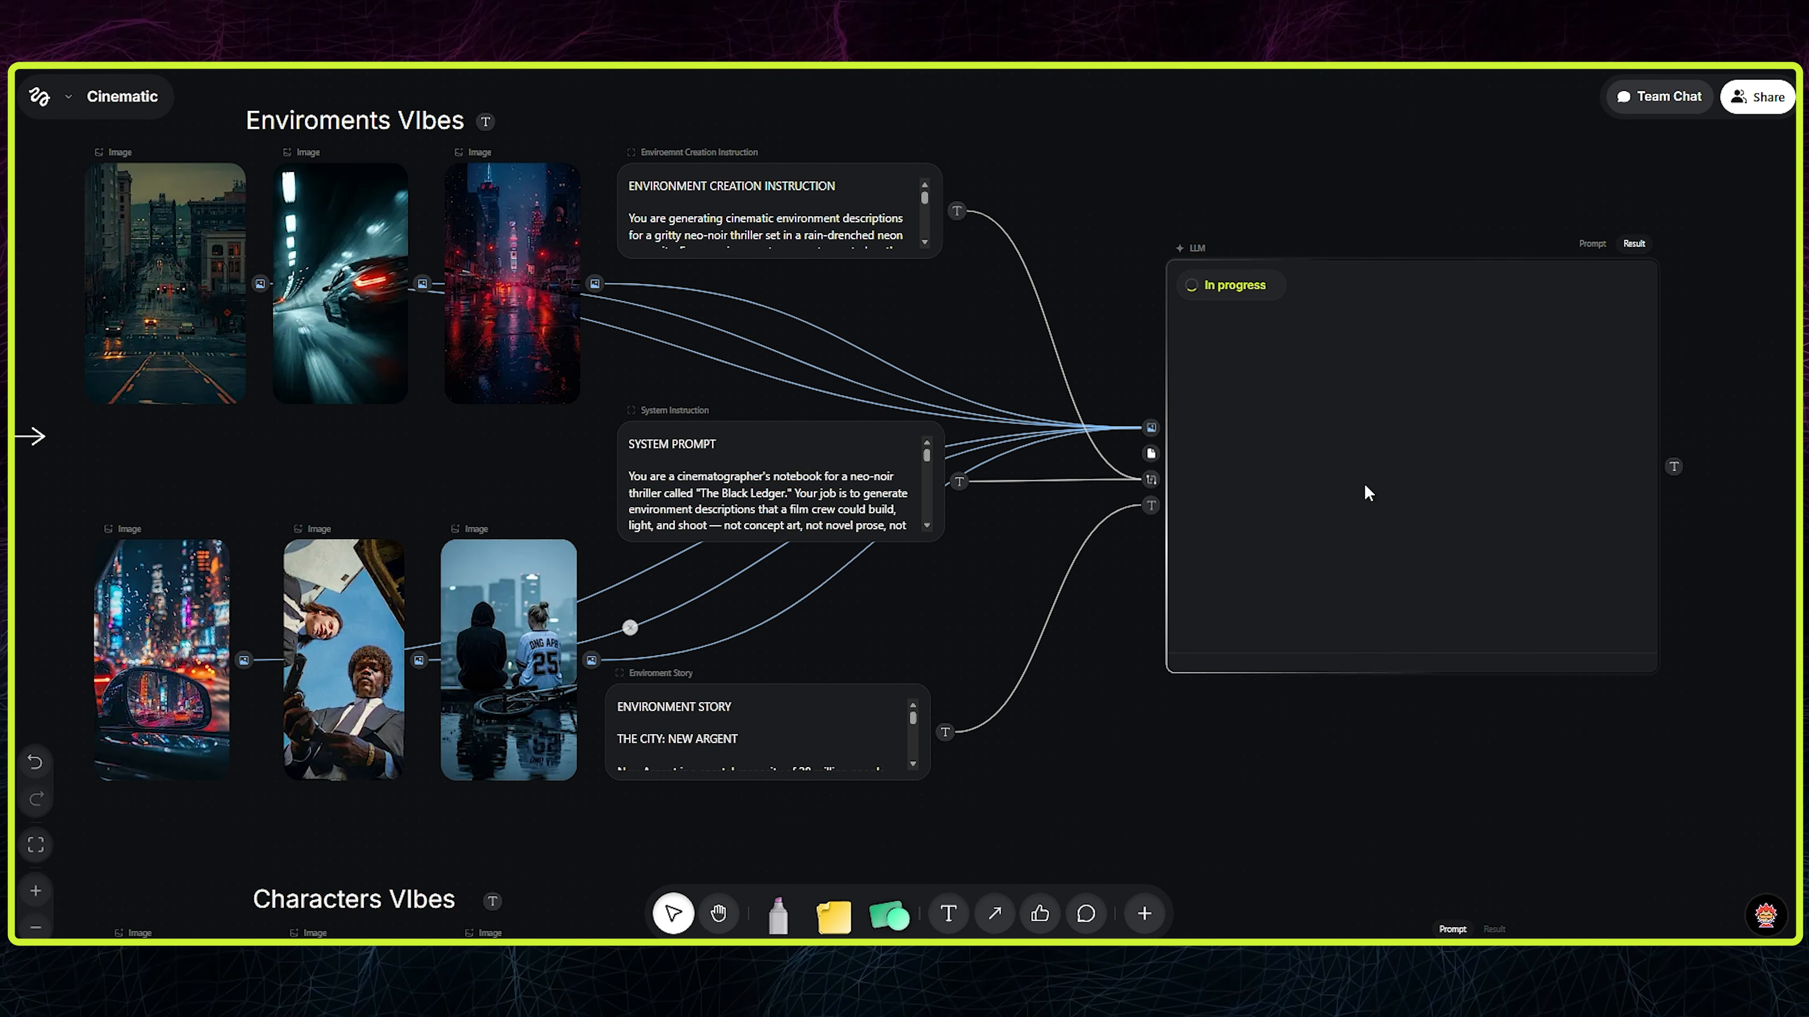
pyautogui.moveTo(937, 600); pyautogui.dragTo(844, 609)
pyautogui.moveTo(635, 738); pyautogui.dragTo(643, 738)
pyautogui.doubleClick(638, 723)
pyautogui.scroll(-5, 638, 720)
pyautogui.click(637, 231)
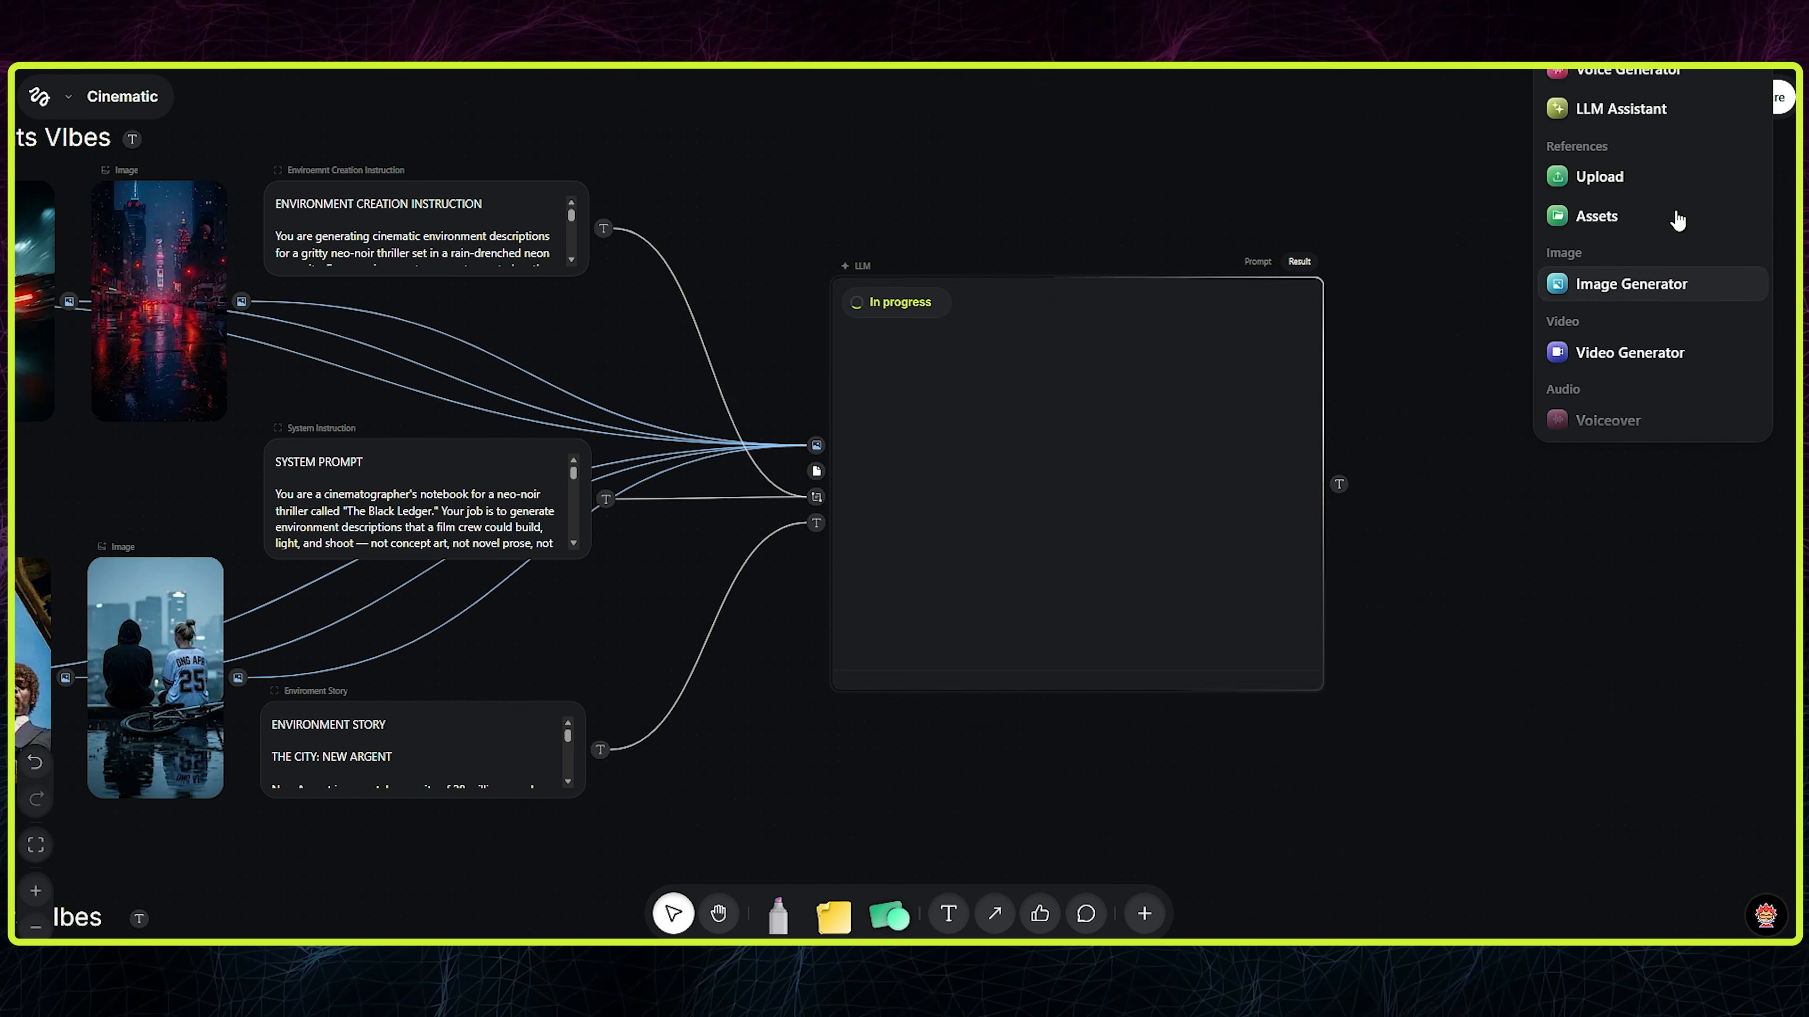
pyautogui.scroll(1, 1670, 214)
# - Add an Image Generation node and position it beside the LLM node
pyautogui.click(1635, 315)
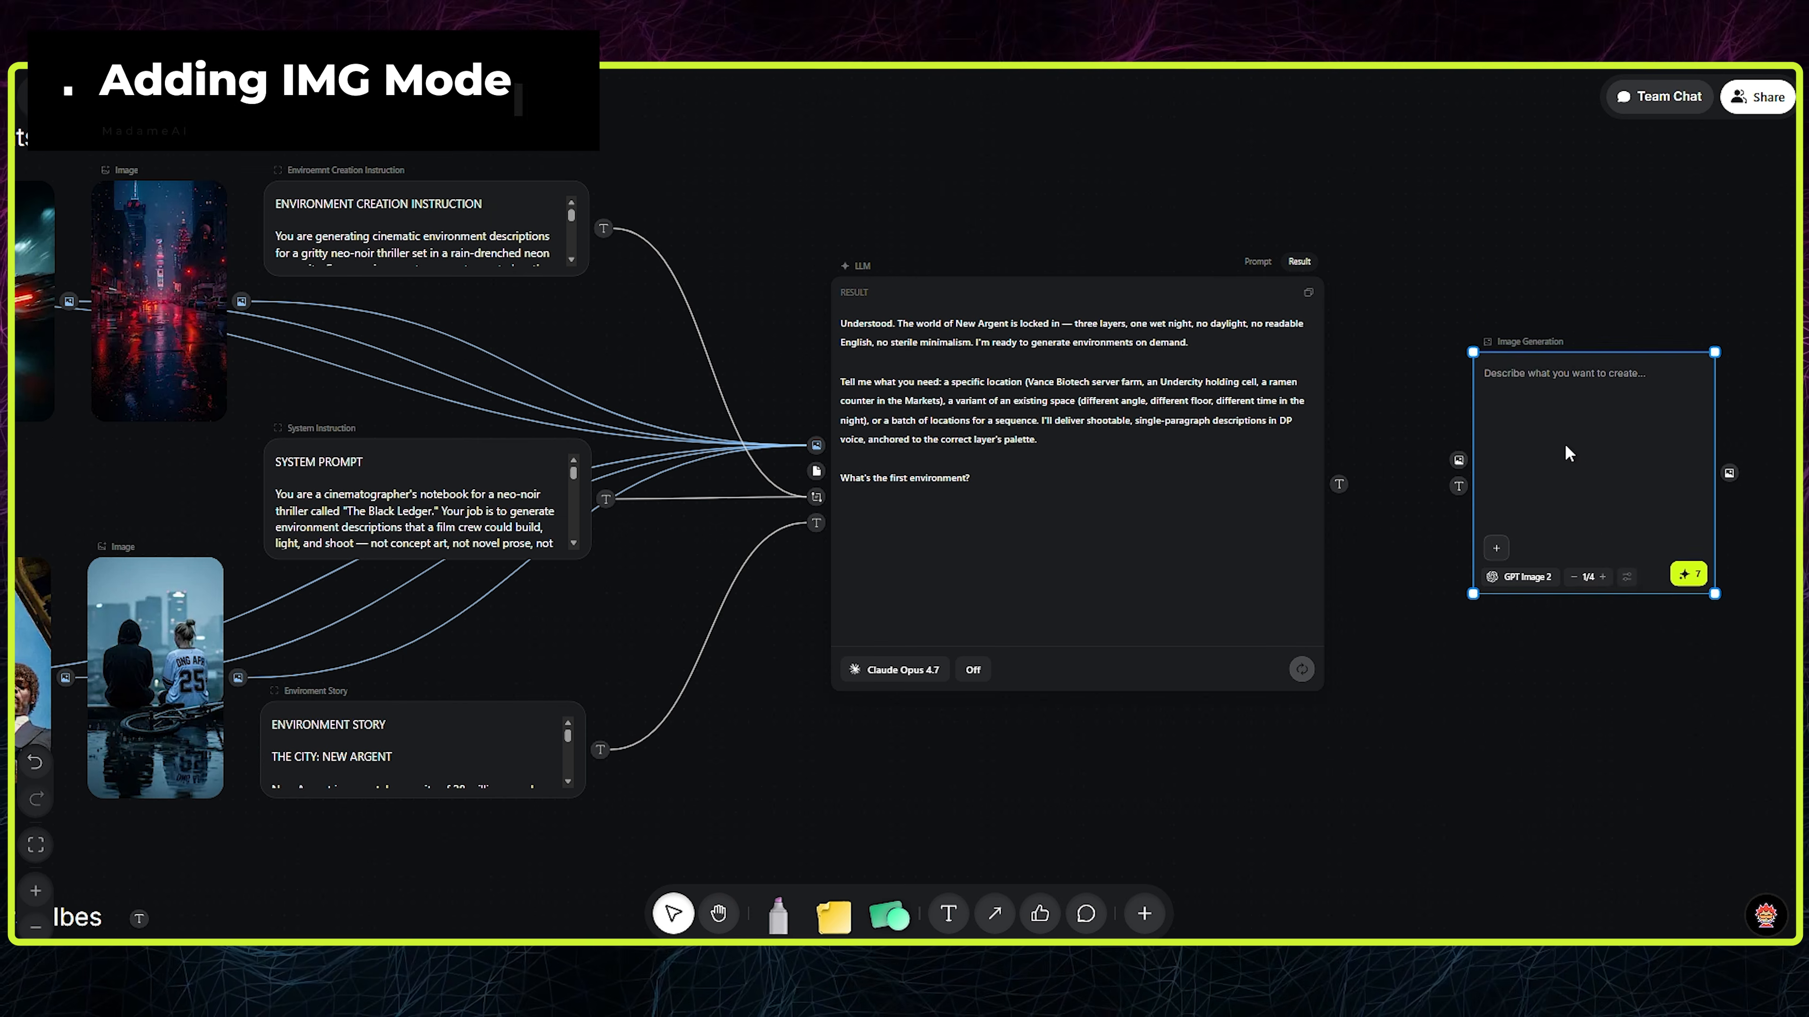
pyautogui.moveTo(1567, 454); pyautogui.dragTo(1566, 378)
pyautogui.click(1628, 501)
pyautogui.click(1745, 474)
pyautogui.click(1749, 389)
pyautogui.click(1742, 250)
pyautogui.click(1773, 160)
pyautogui.click(1555, 375)
pyautogui.hscroll(3, 1558, 622)
pyautogui.moveTo(1347, 437); pyautogui.dragTo(1266, 437)
pyautogui.moveTo(1242, 518); pyautogui.dragTo(1239, 681)
pyautogui.moveTo(1225, 706); pyautogui.dragTo(1192, 719)
pyautogui.click(1168, 720)
pyautogui.hscroll(-3, 937, 357)
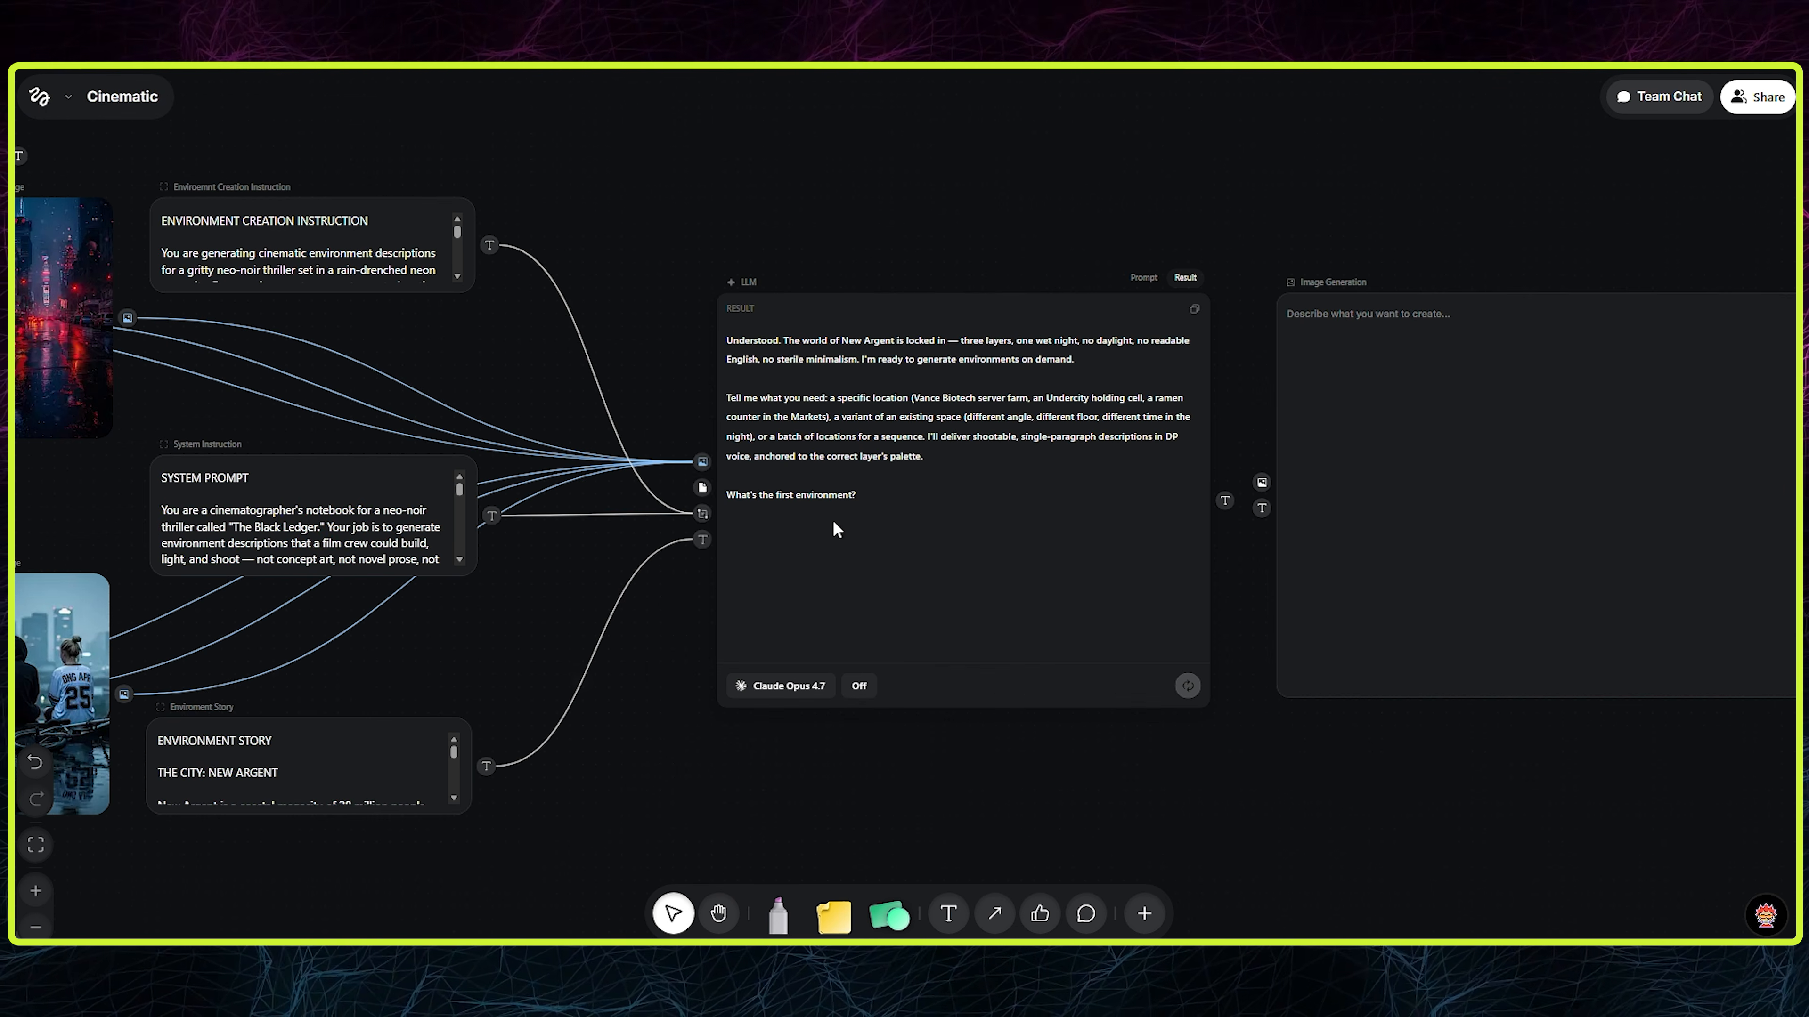
# - Add a prompt node requesting 4 environments for Act I, link it only to the LLM's user prompt input, and name it "Input"
pyautogui.click(973, 410)
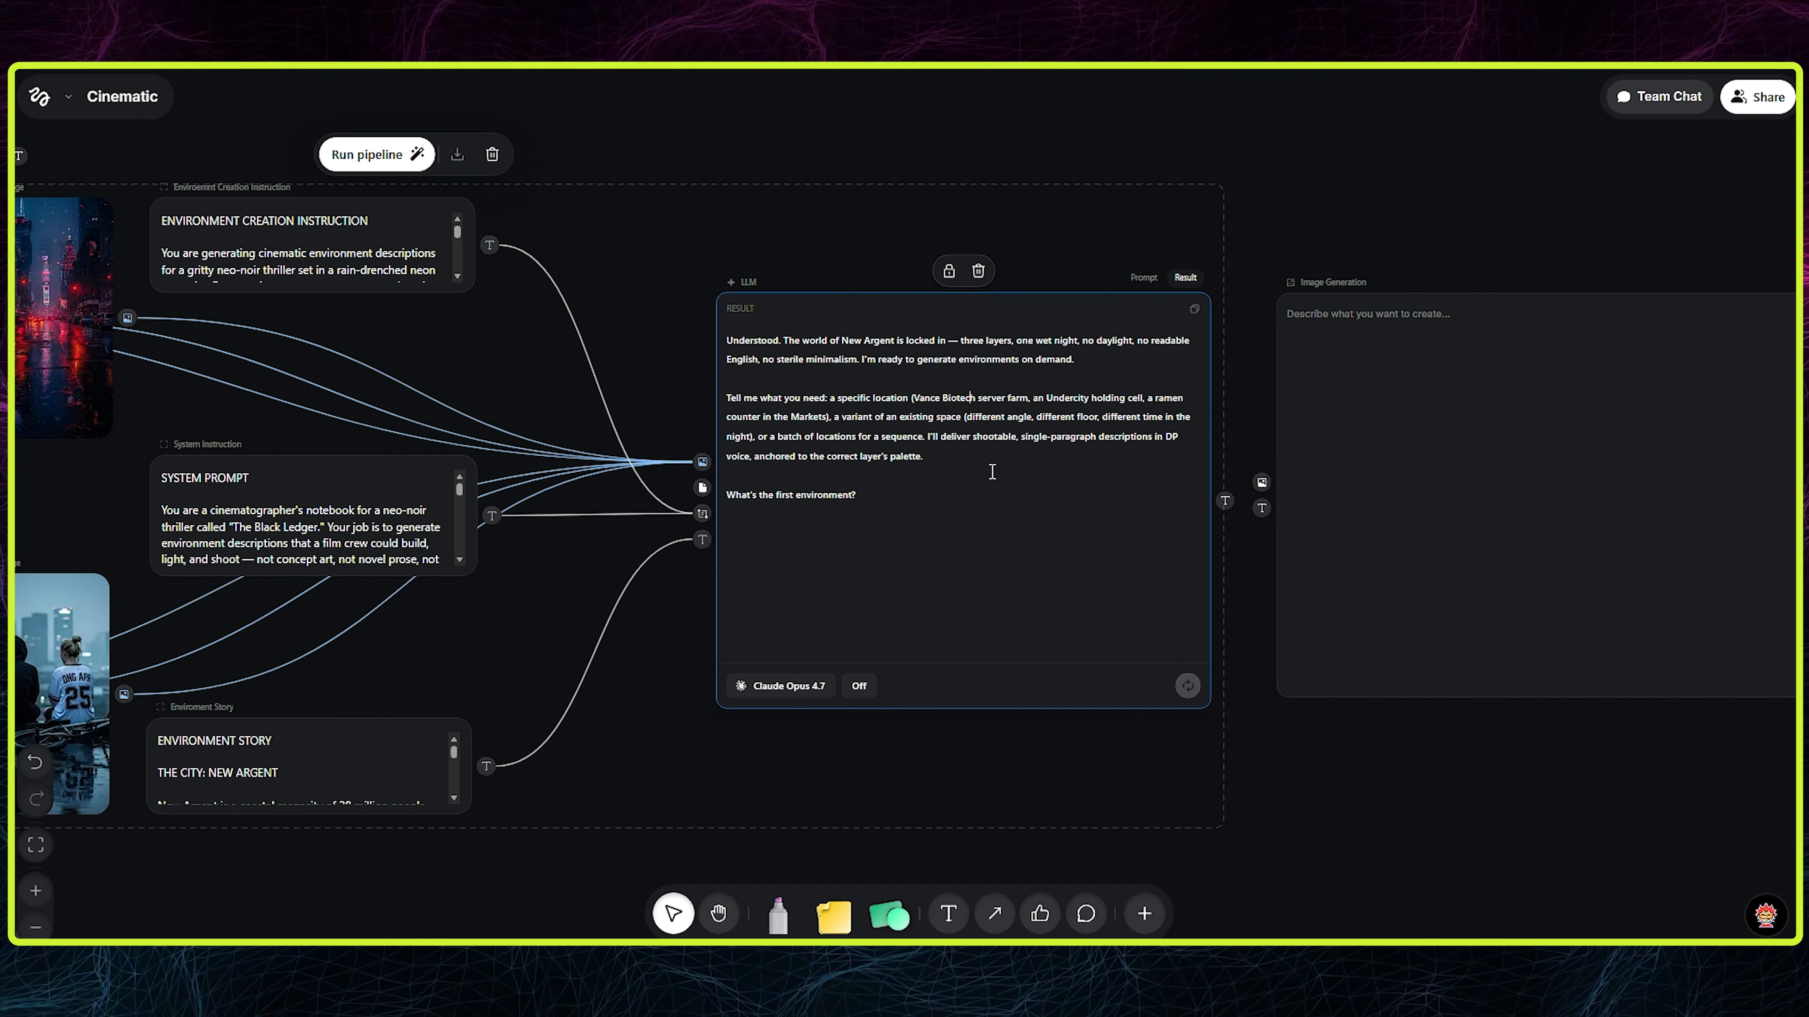
pyautogui.click(963, 894)
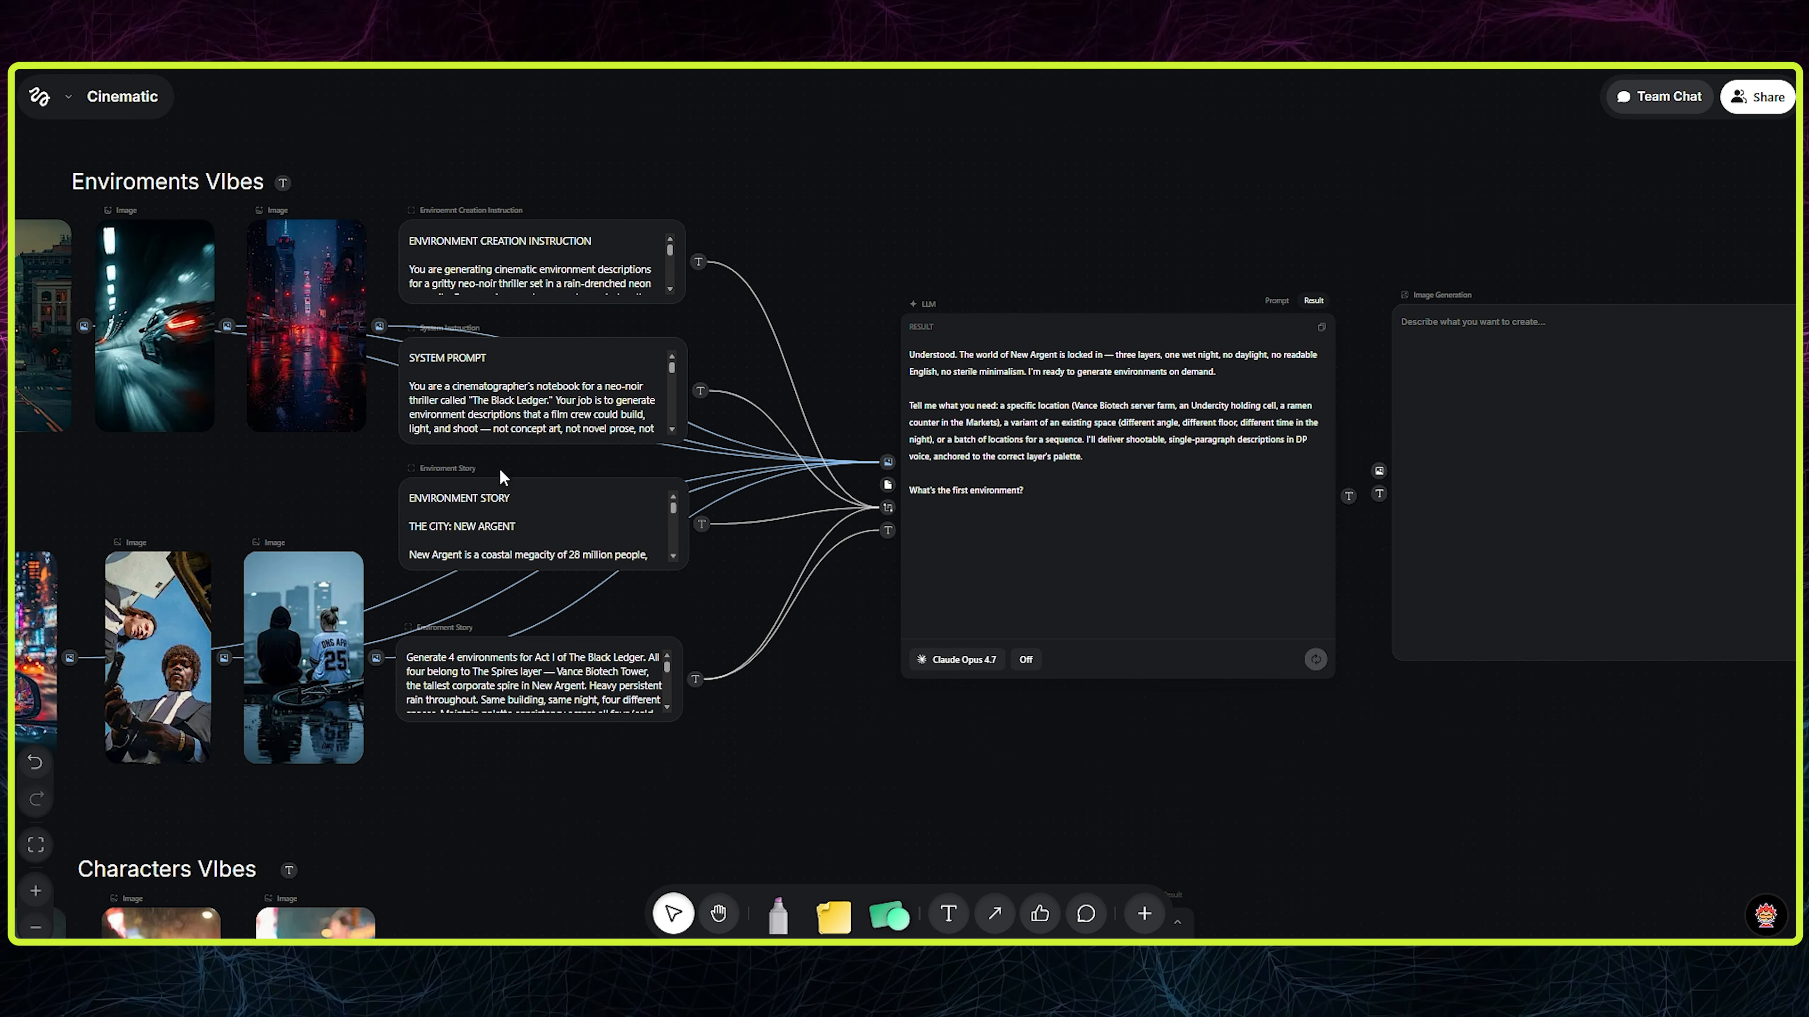
pyautogui.moveTo(884, 507); pyautogui.dragTo(826, 538)
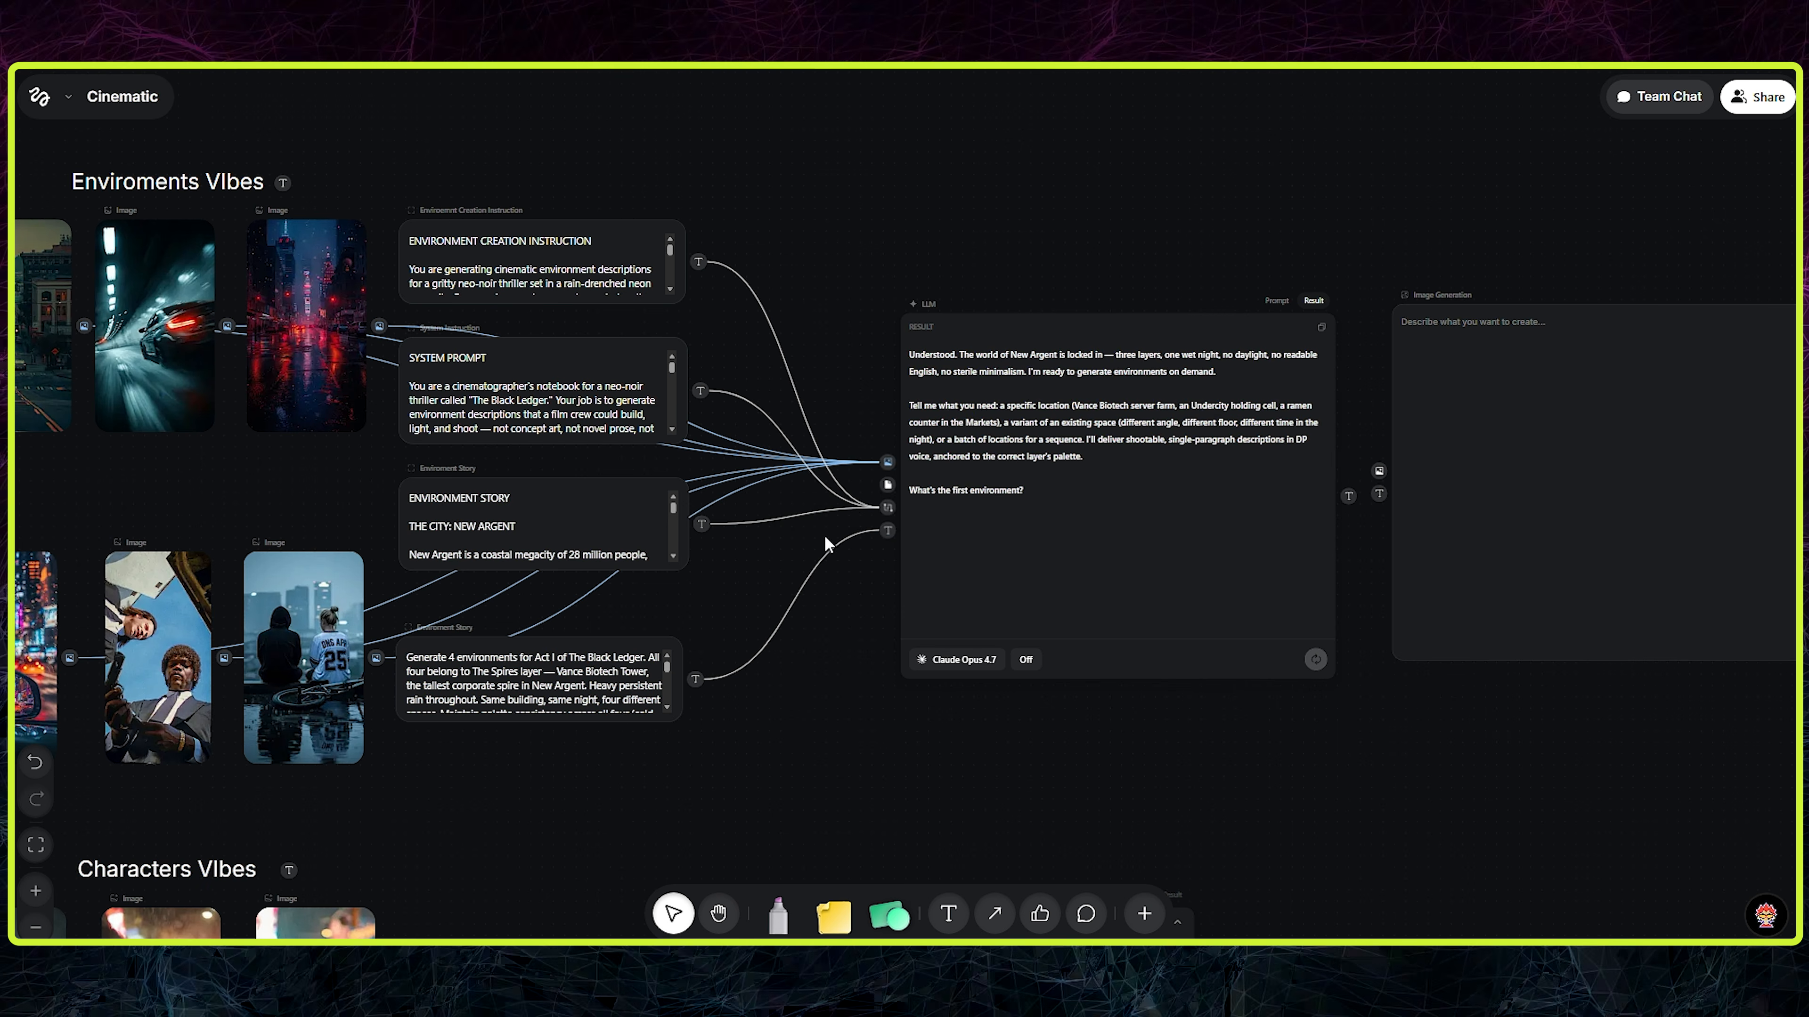
pyautogui.click(436, 632)
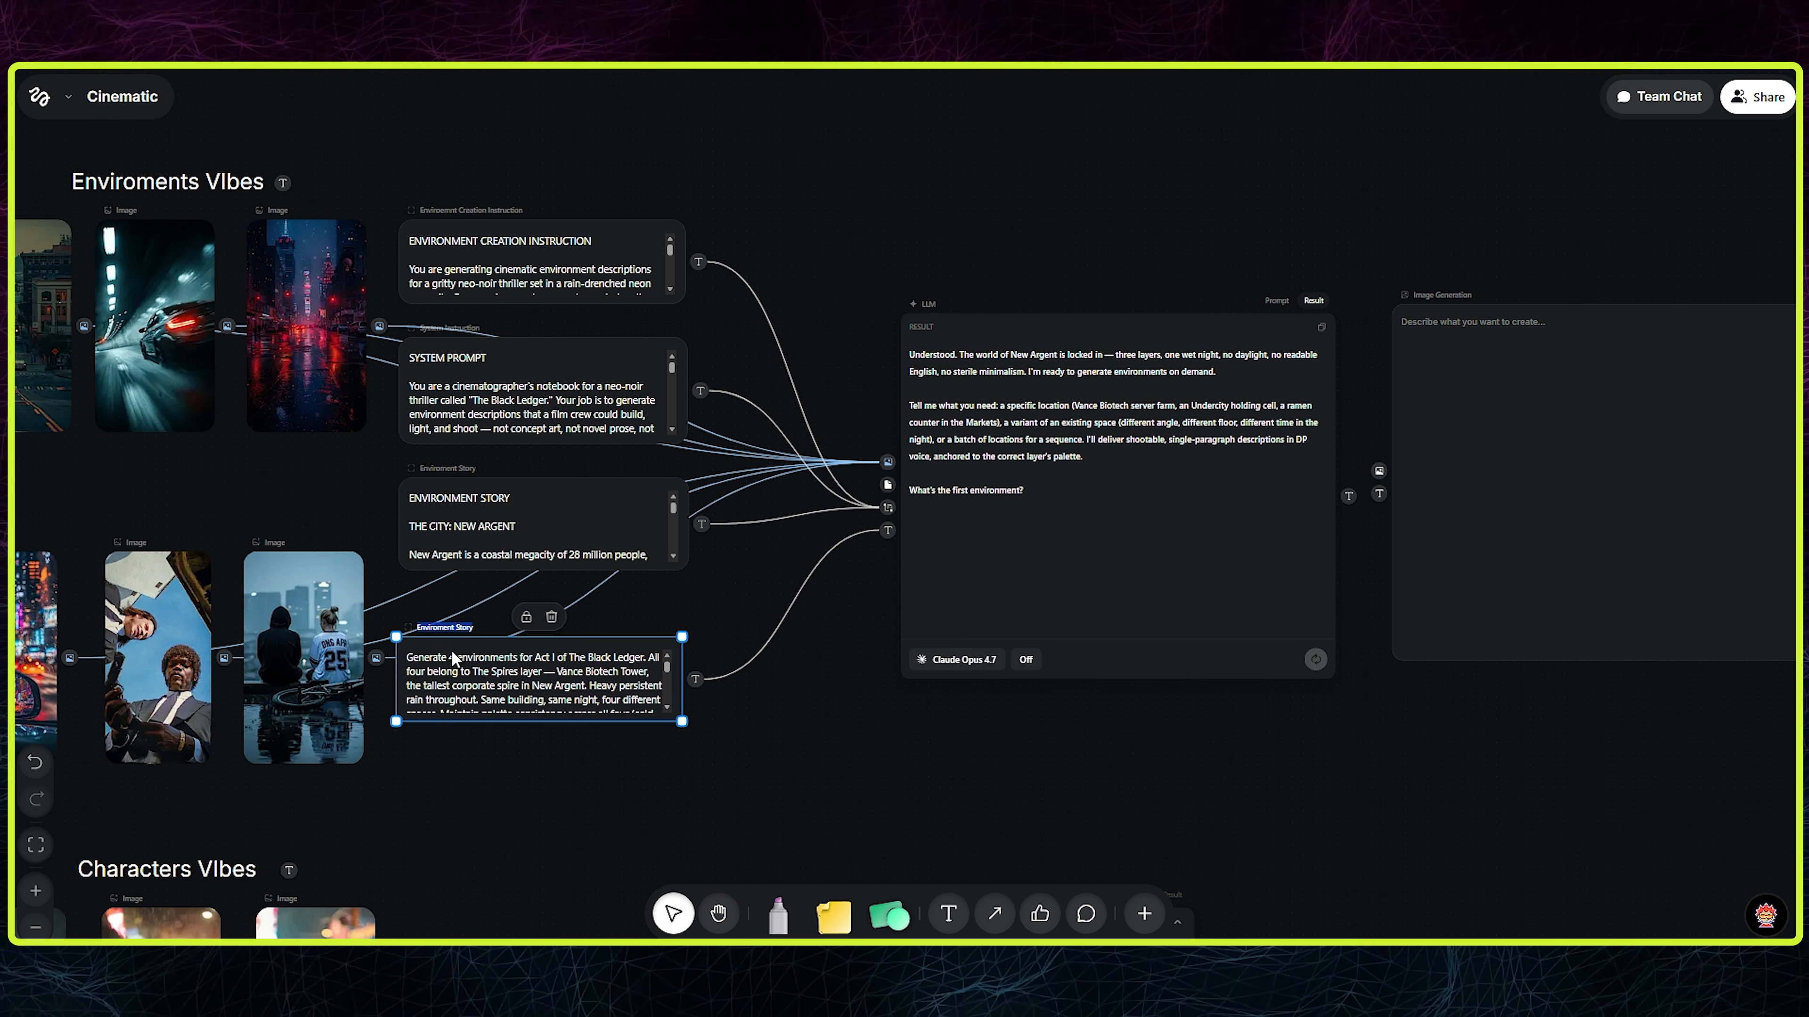
pyautogui.click(664, 724)
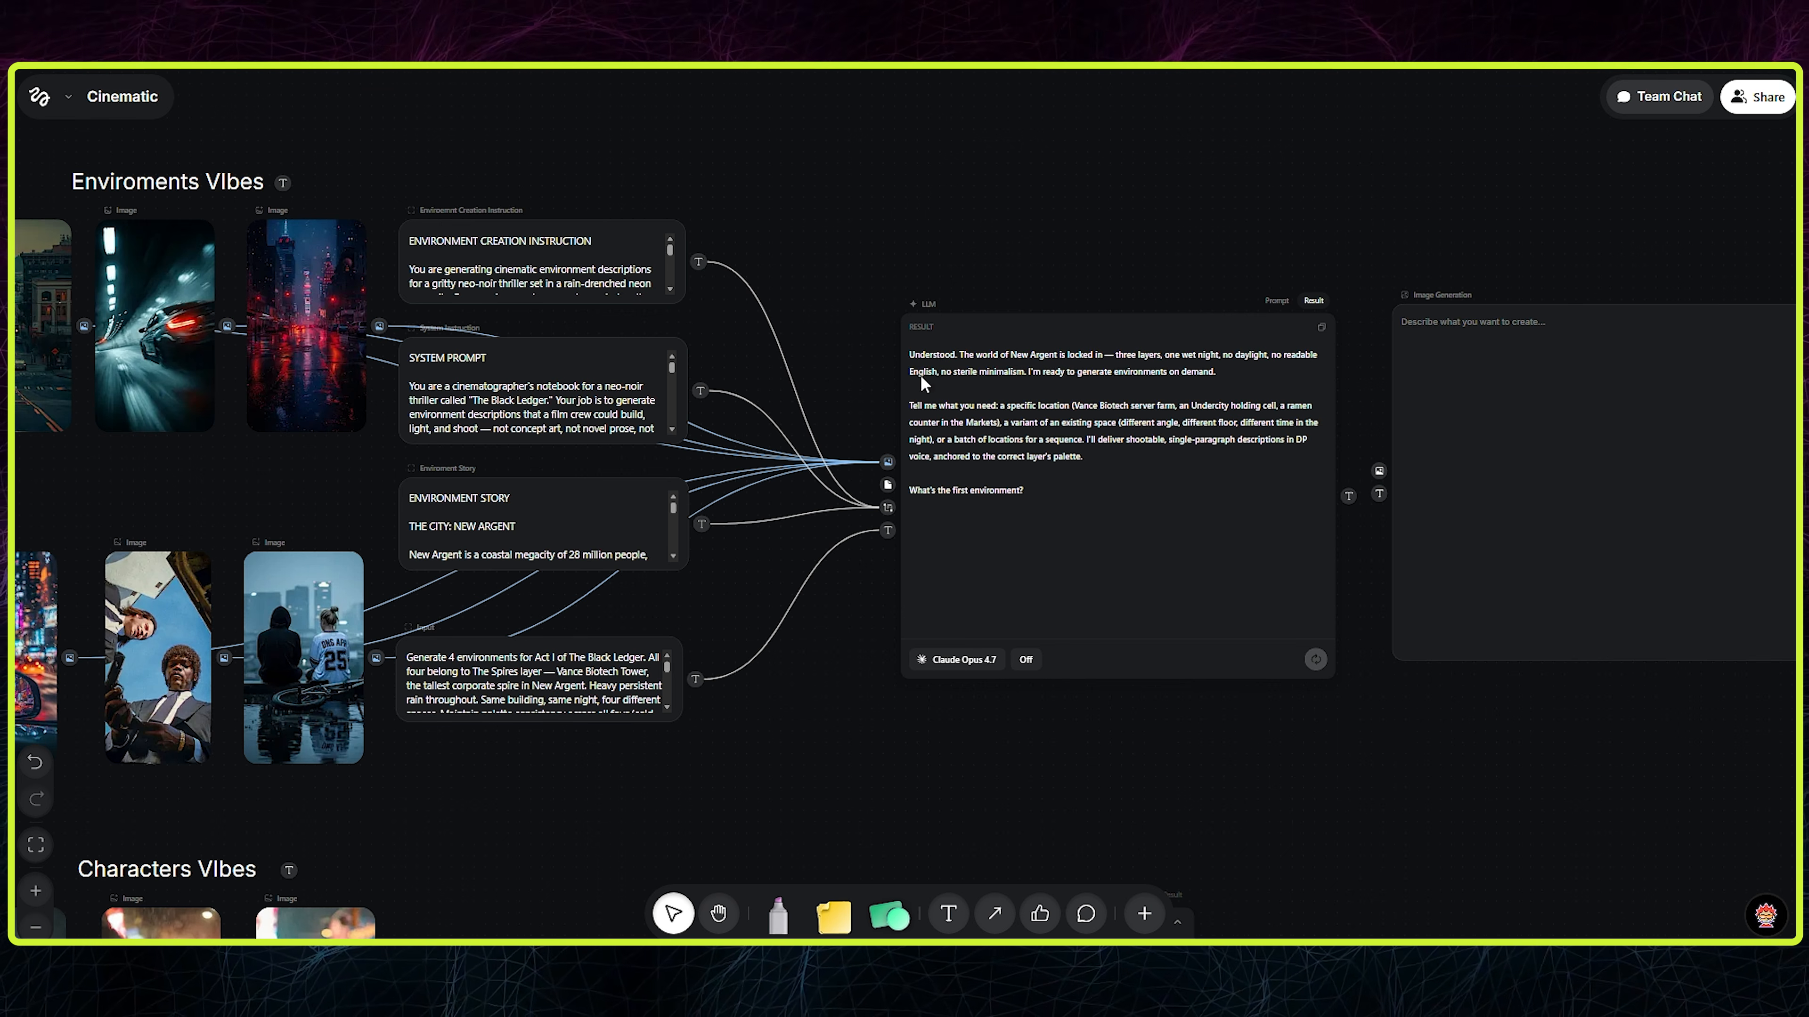
# - Connect the LLM's text output to the Image Generation node's text input and rerun the LLM
pyautogui.hscroll(5, 1163, 274)
pyautogui.click(1291, 454)
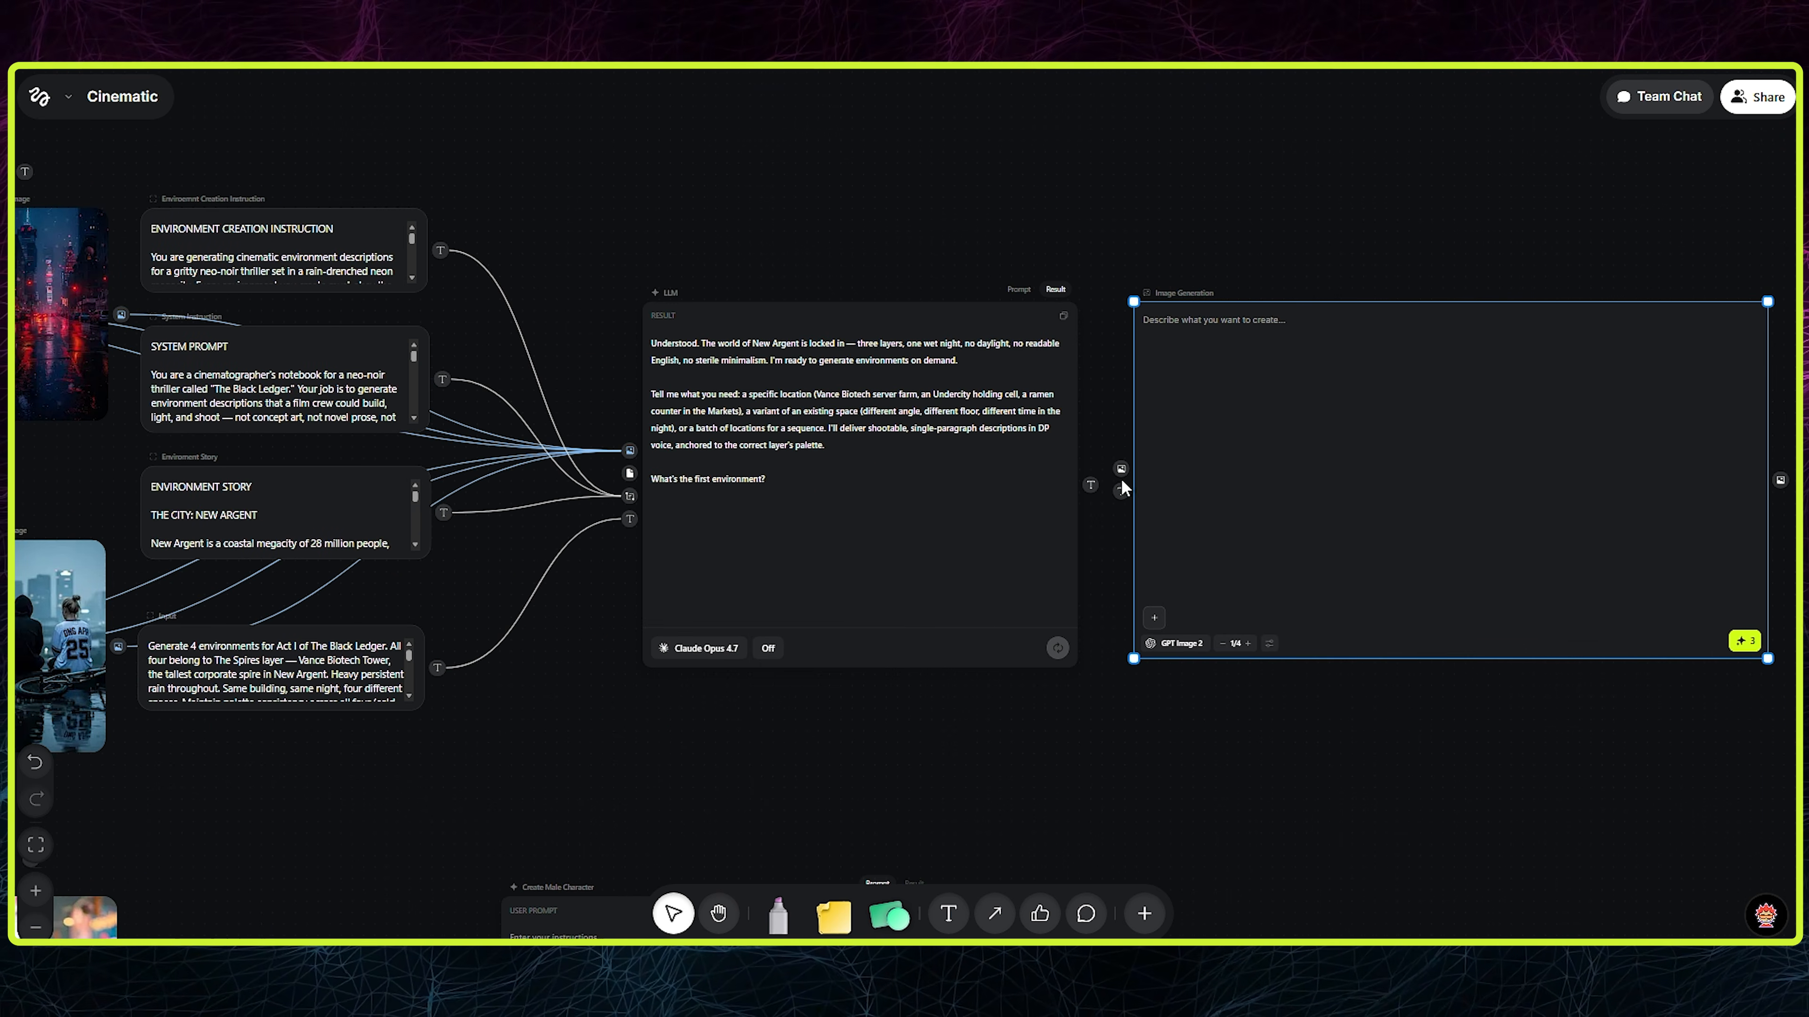
pyautogui.moveTo(1119, 485); pyautogui.dragTo(1121, 490)
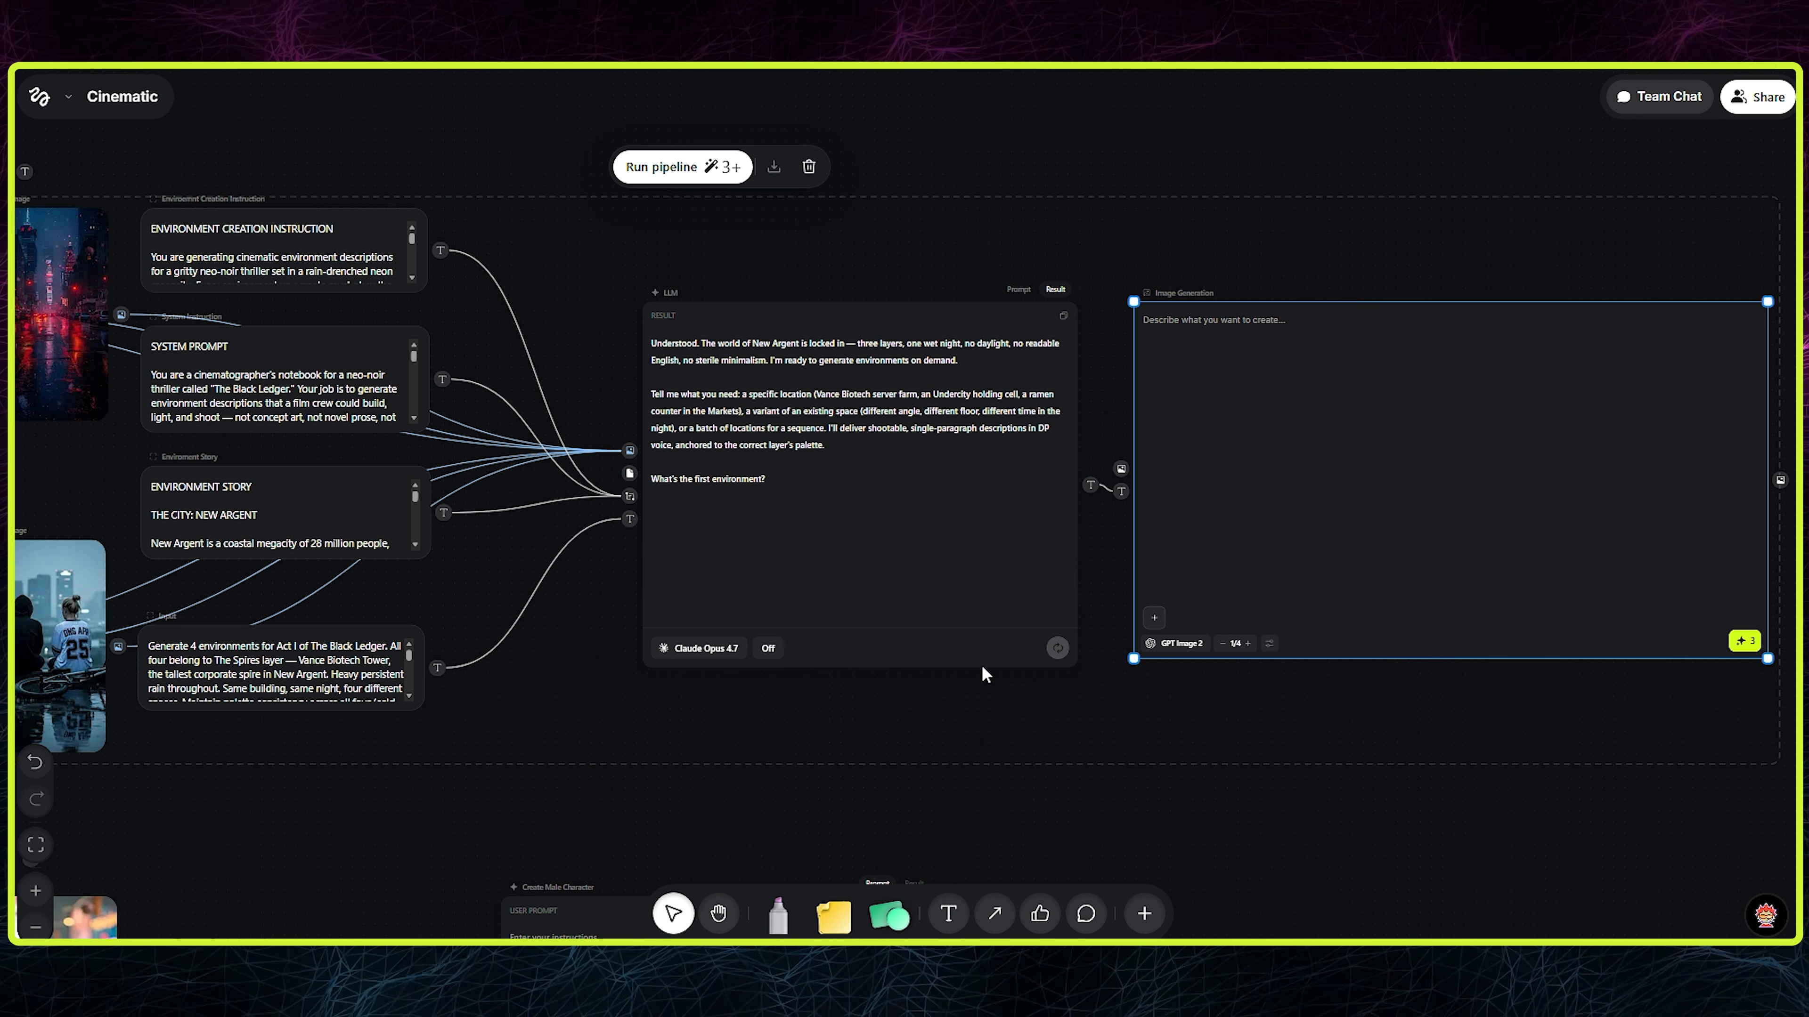
pyautogui.click(1043, 582)
pyautogui.click(1057, 648)
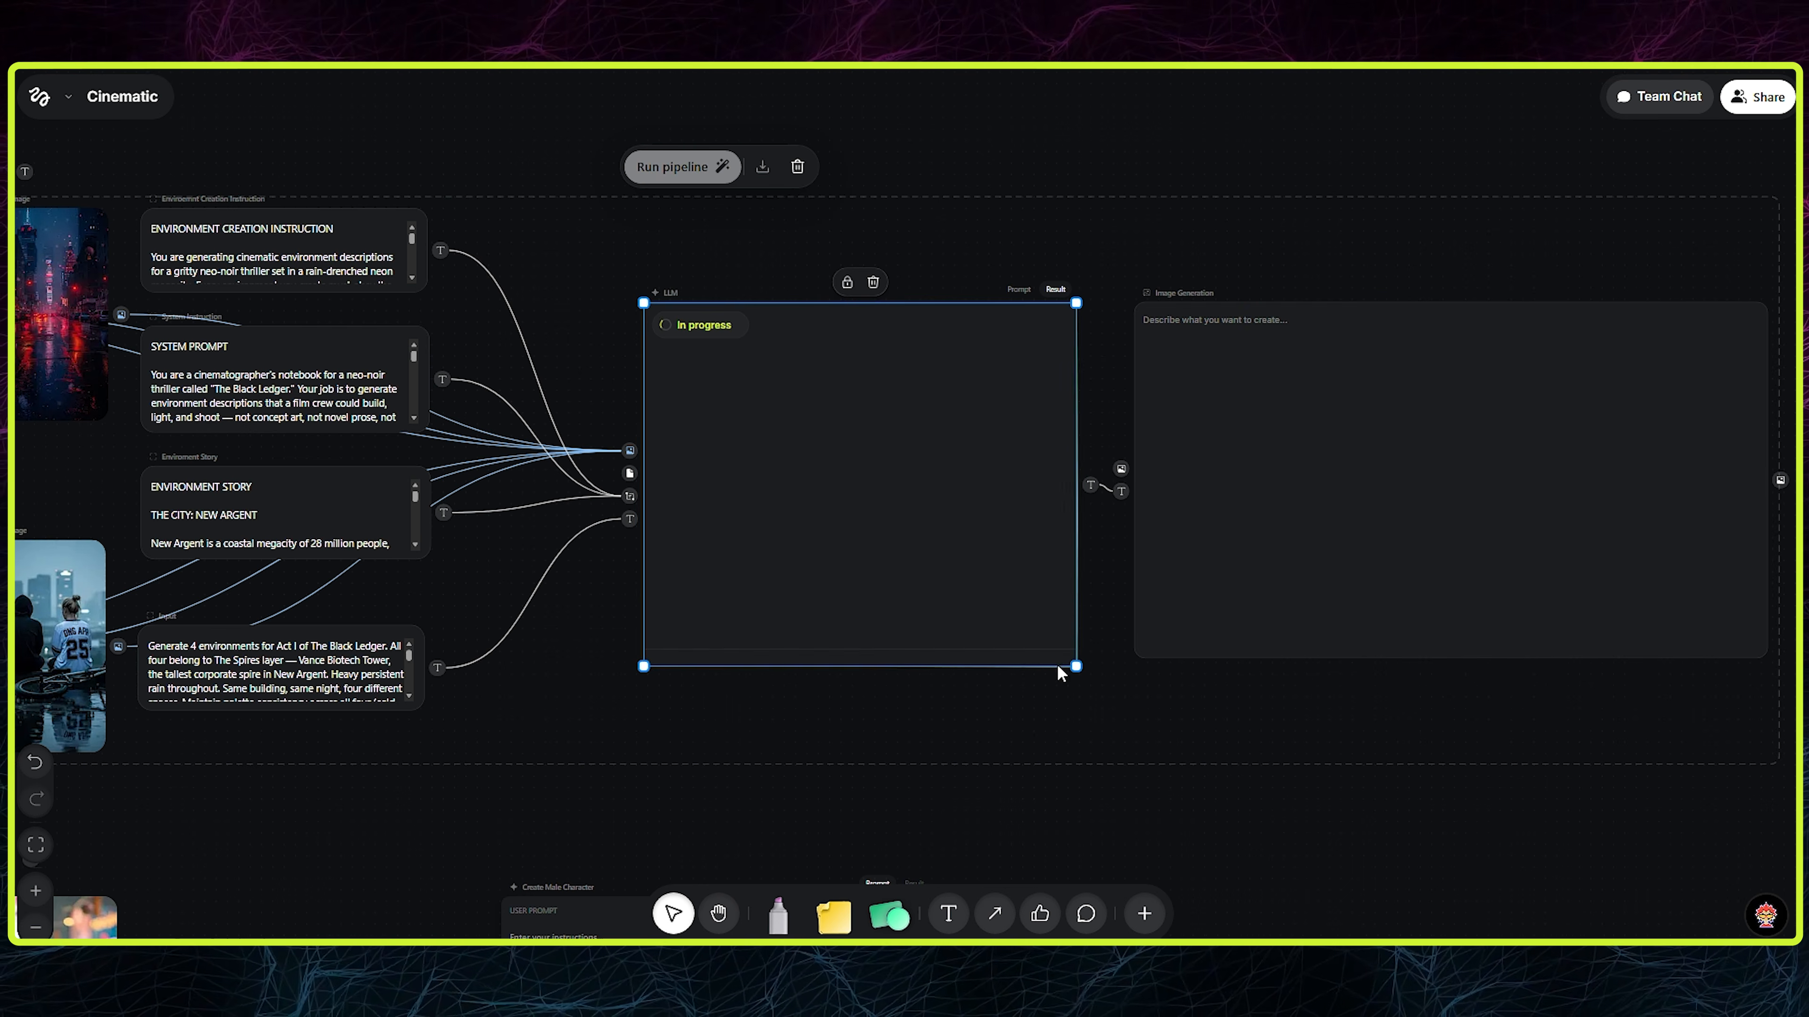
# - Examine the Input, Enviroment Story, System Instruction and Enviroment Creation Instruction nodes and their connections to the LLM up close
pyautogui.moveTo(577, 814); pyautogui.dragTo(709, 796)
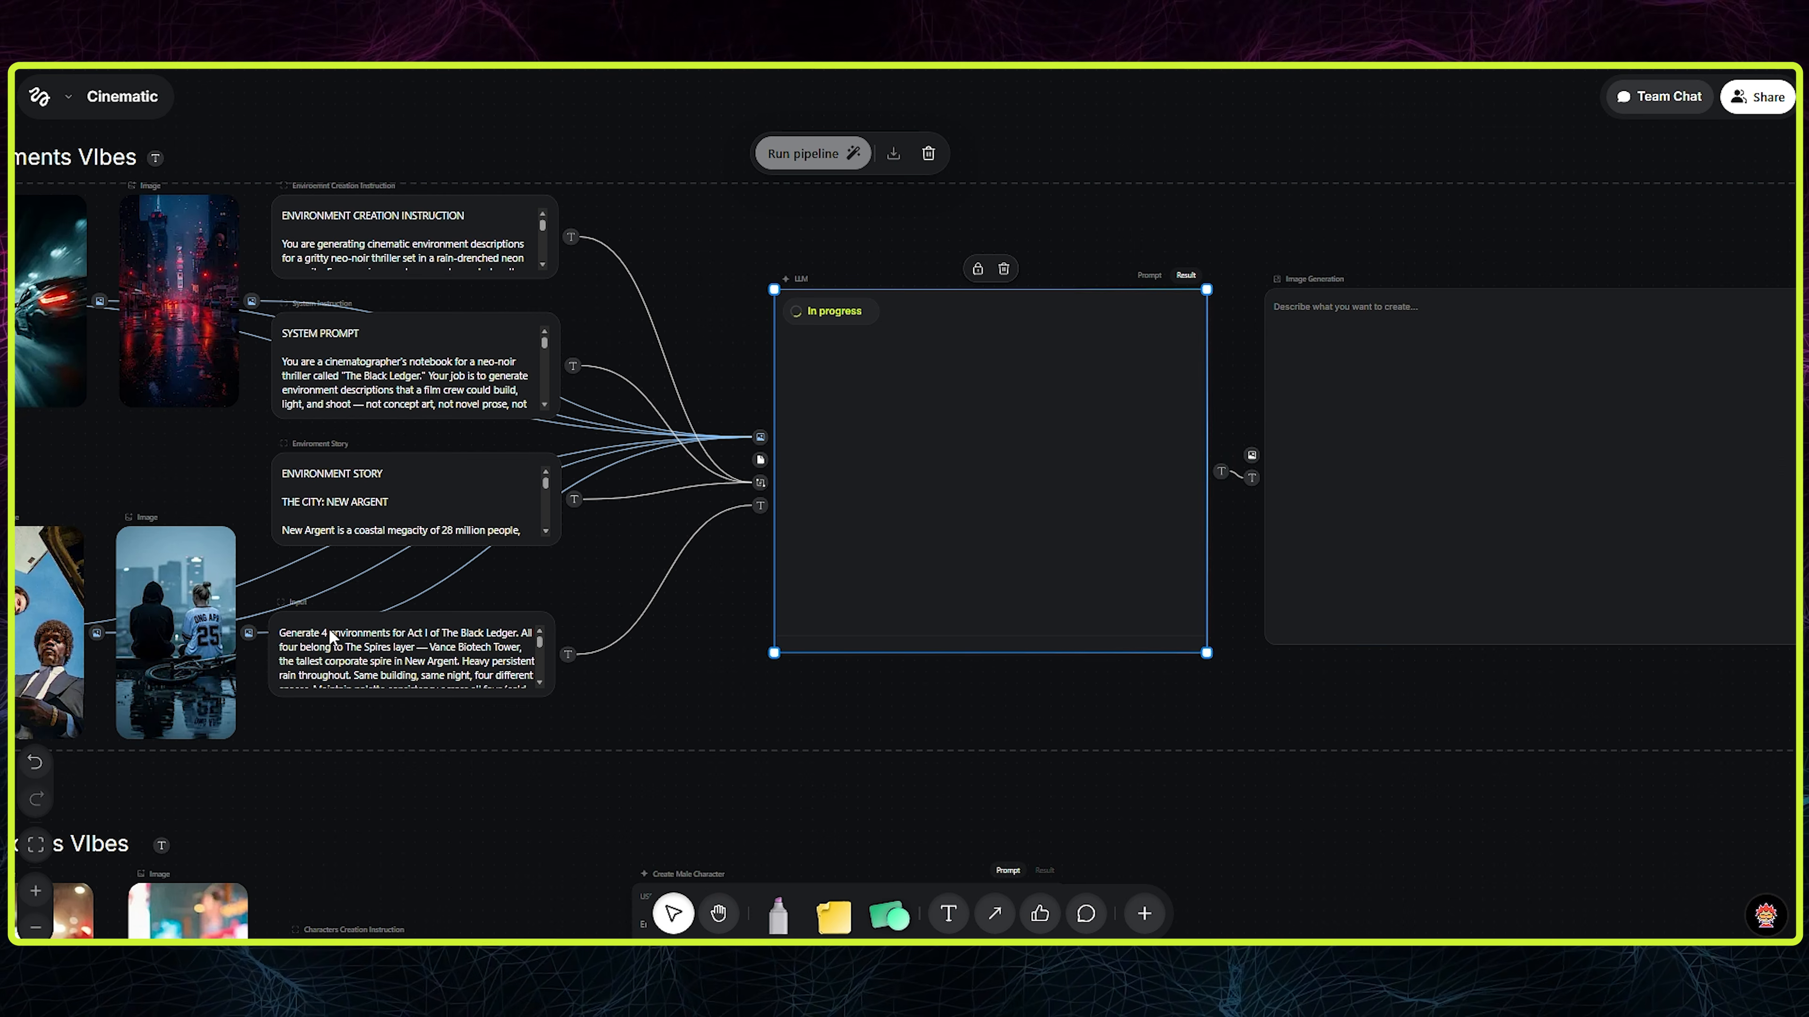
pyautogui.moveTo(403, 819); pyautogui.dragTo(710, 828)
pyautogui.scroll(4, 689, 736)
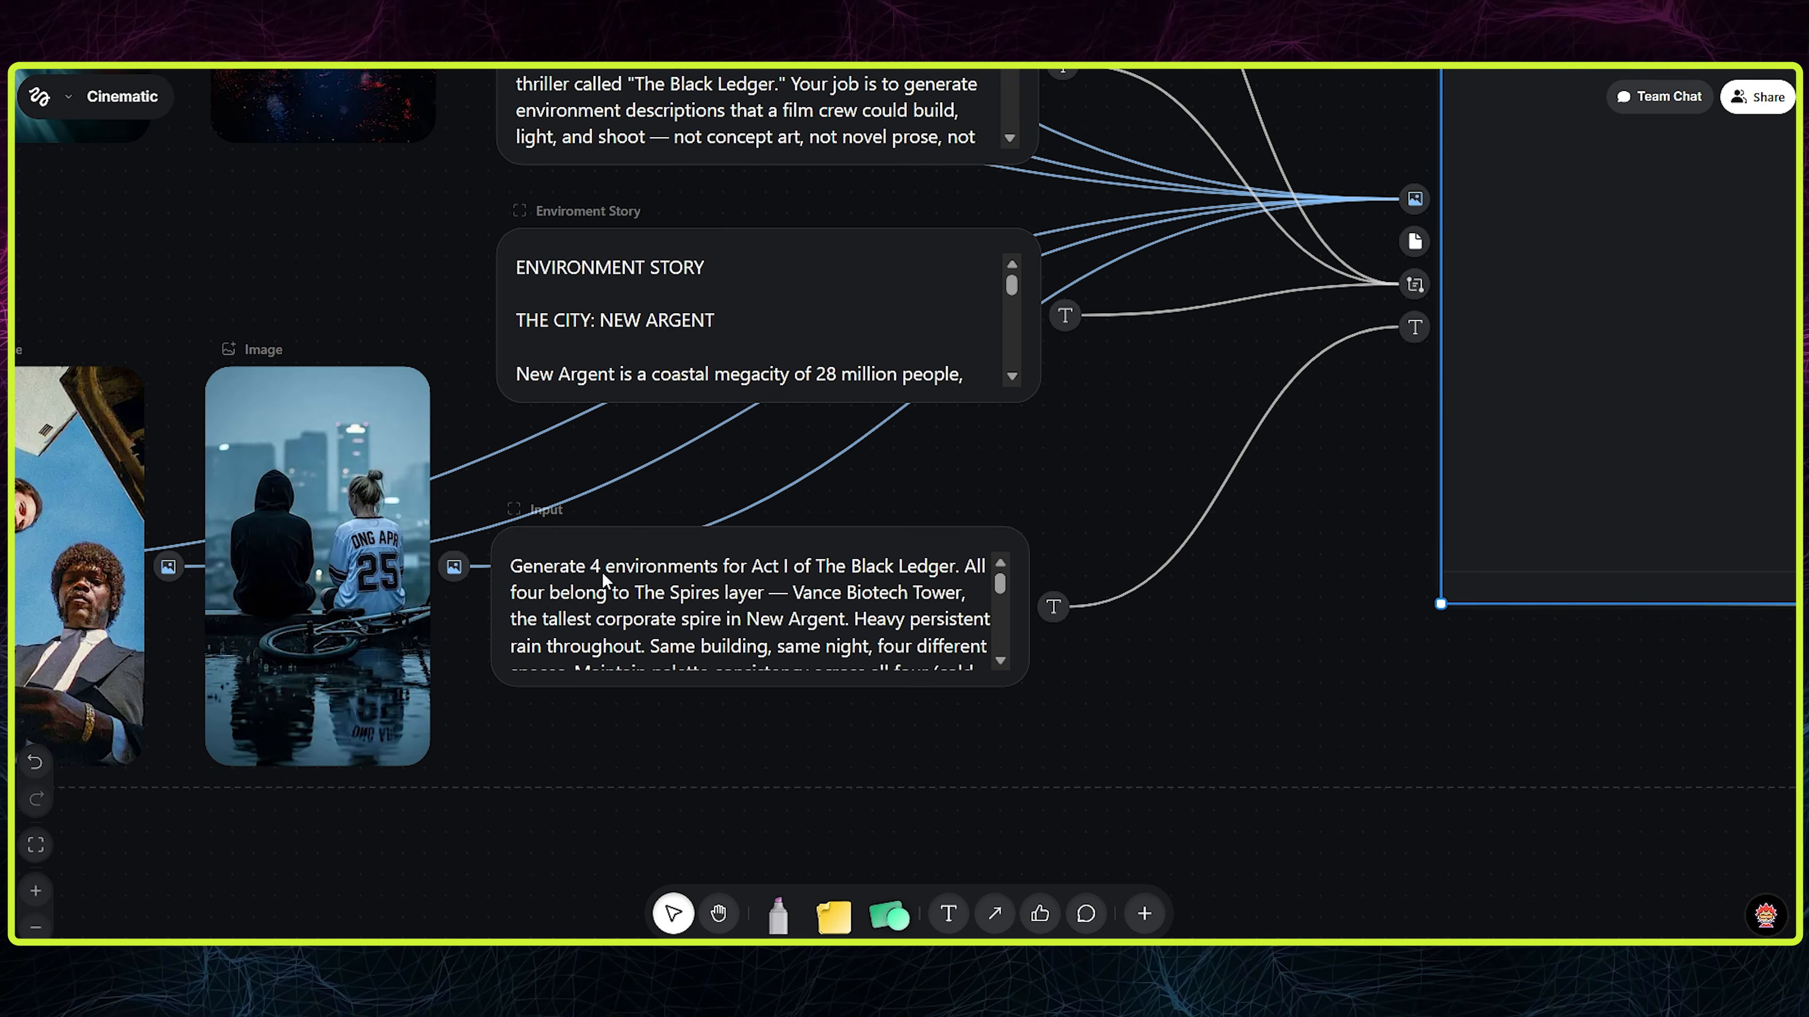
pyautogui.scroll(-4, 720, 558)
pyautogui.scroll(1, 721, 558)
pyautogui.moveTo(1002, 440)
pyautogui.mouseDown()
pyautogui.moveTo(999, 488)
pyautogui.moveTo(1010, 417)
pyautogui.mouseUp()
pyautogui.scroll(3, 1014, 406)
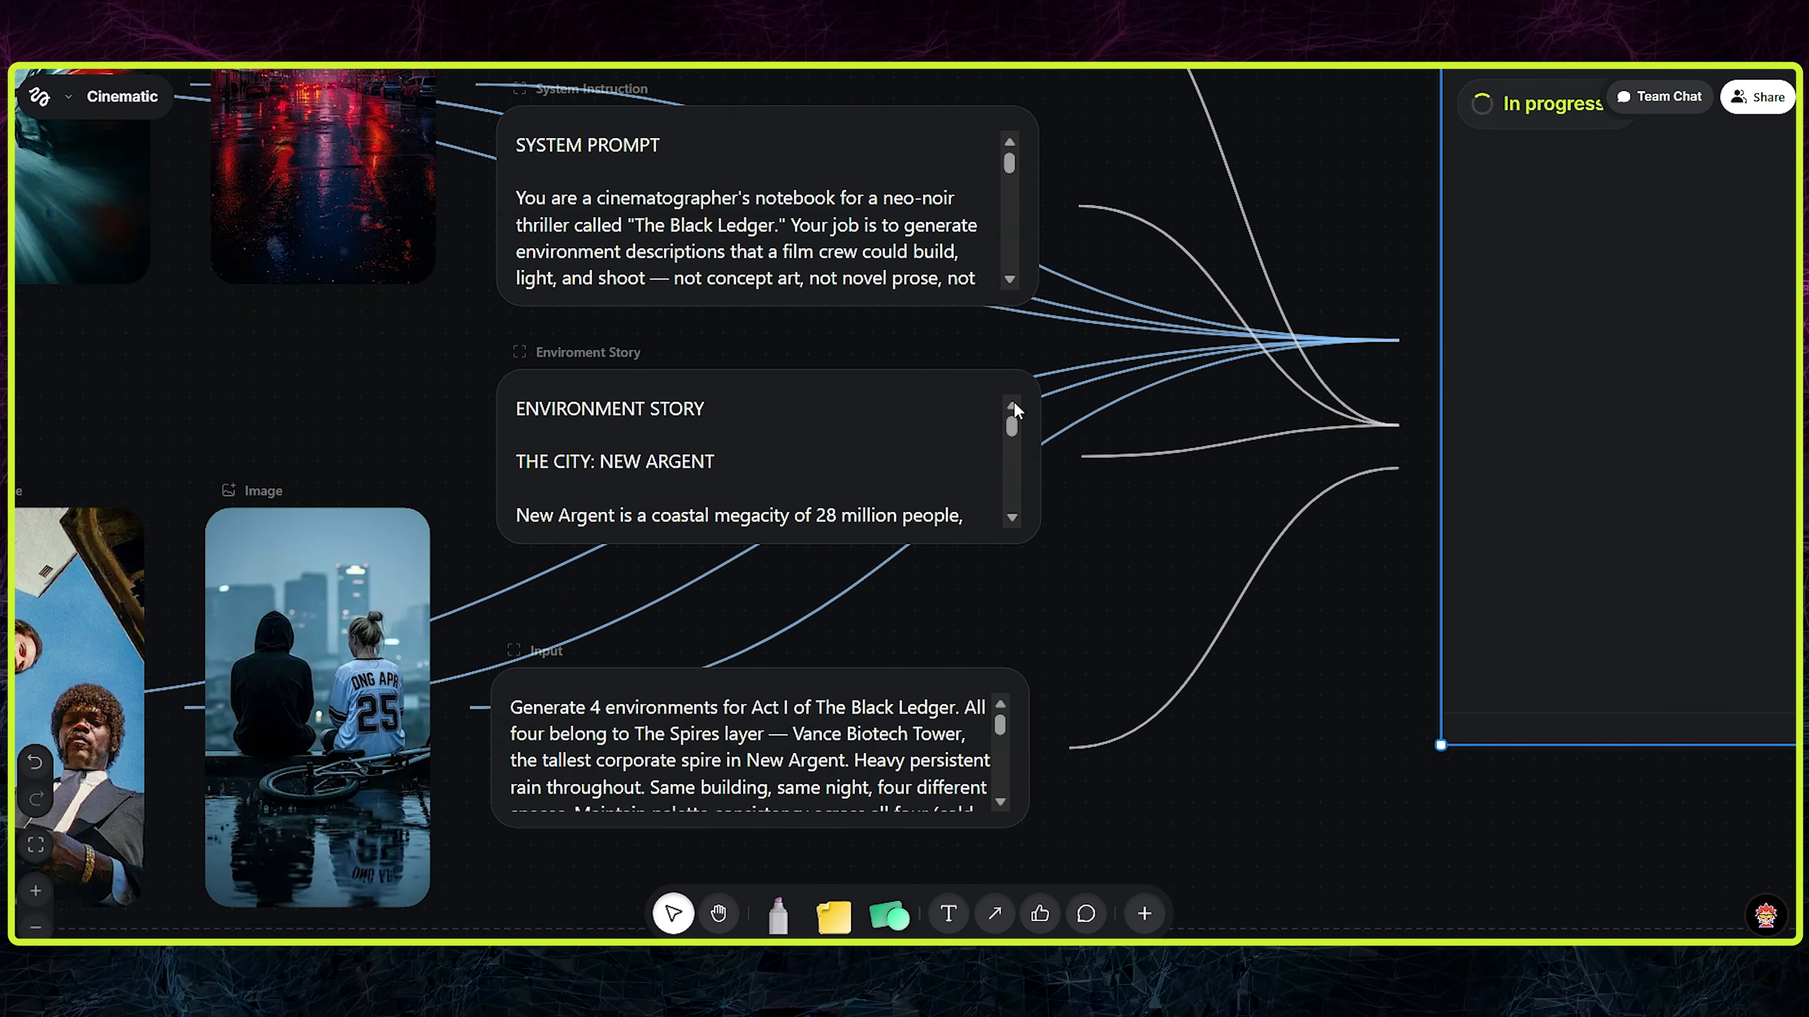
pyautogui.scroll(2, 689, 272)
pyautogui.click(856, 428)
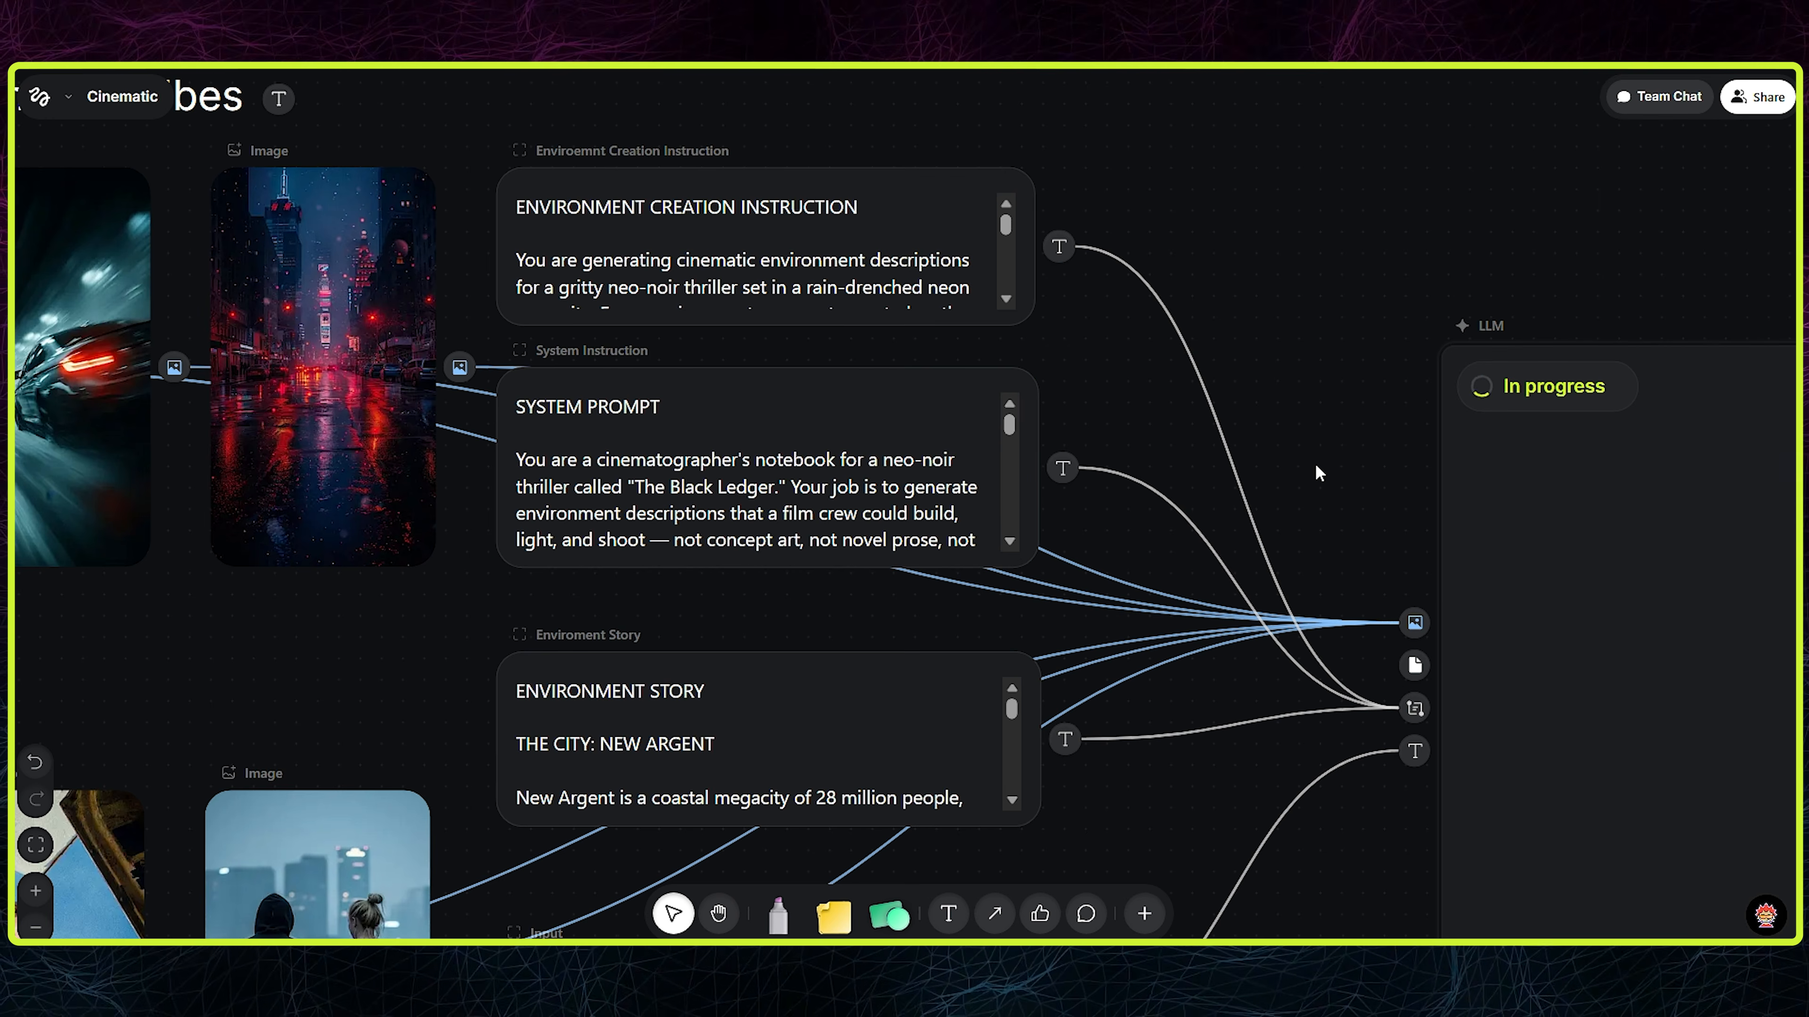
# - Run the Image Generation node to create the Act I environment images from the LLM's descriptions
pyautogui.scroll(-3, 1288, 410)
pyautogui.scroll(-1, 1290, 416)
pyautogui.moveTo(1313, 438); pyautogui.dragTo(597, 375)
pyautogui.scroll(-1, 597, 374)
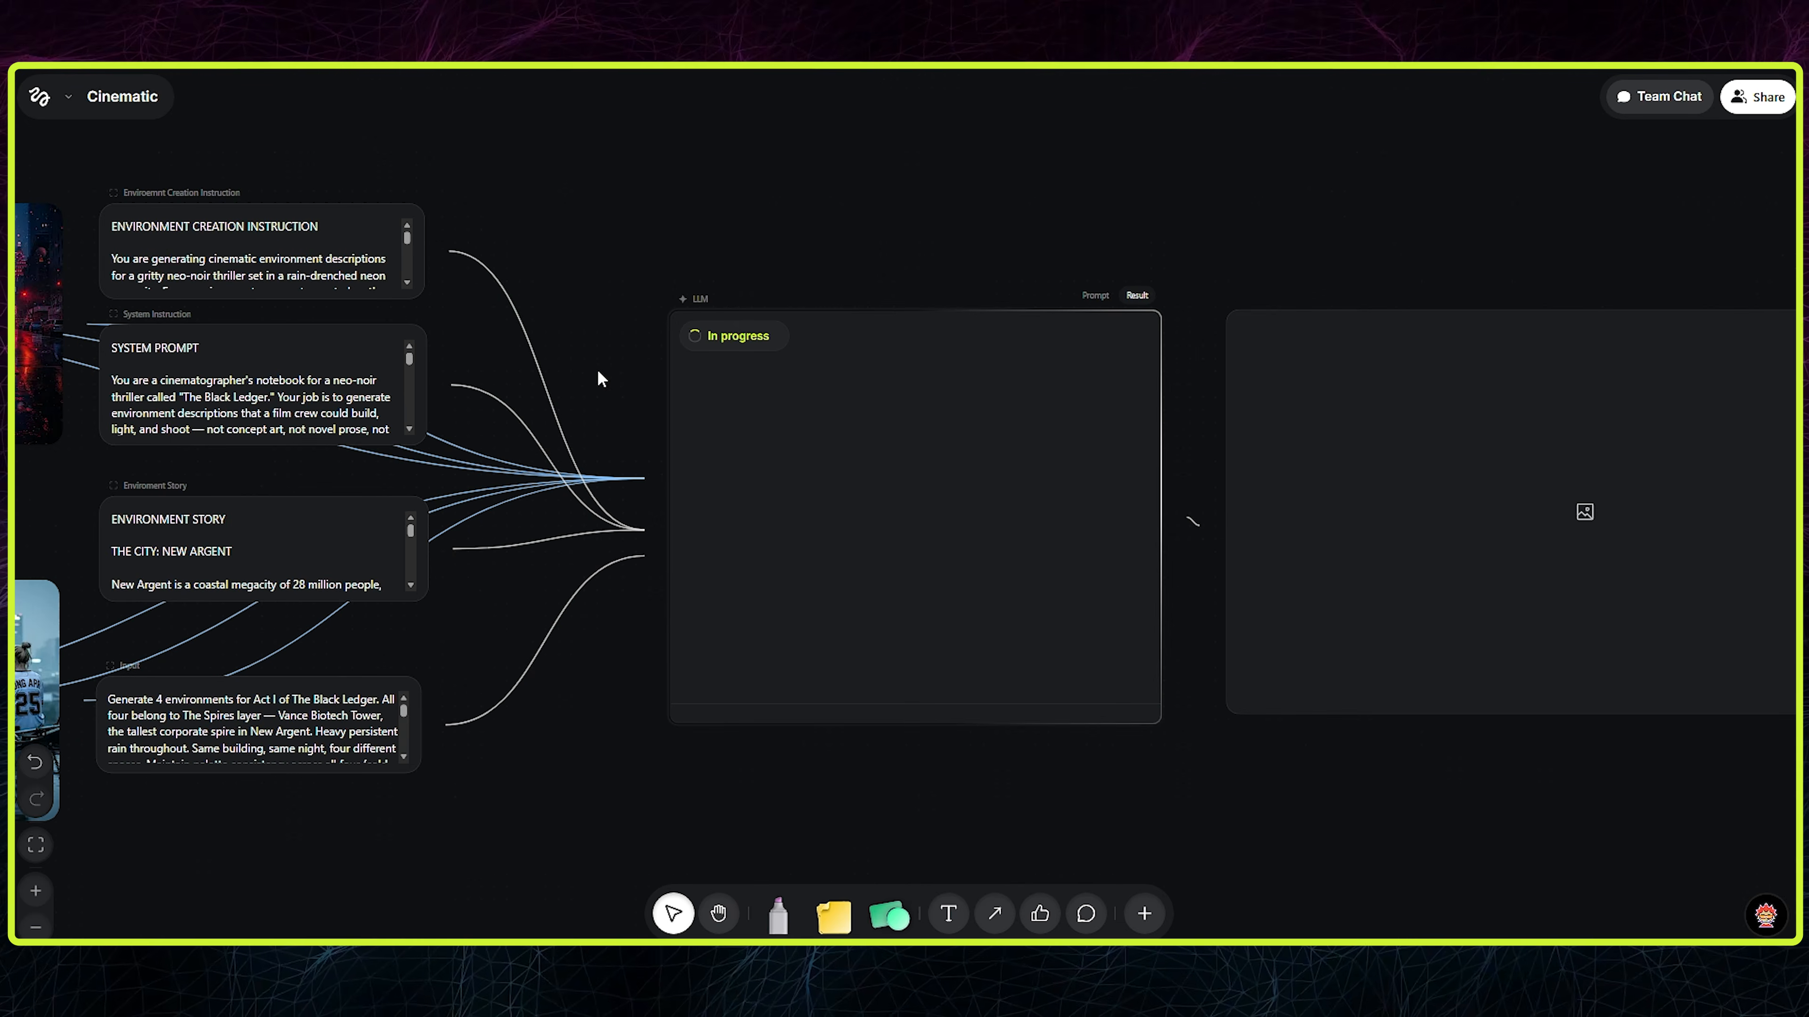
pyautogui.moveTo(901, 255); pyautogui.dragTo(815, 255)
pyautogui.scroll(-1, 816, 257)
pyautogui.click(1708, 651)
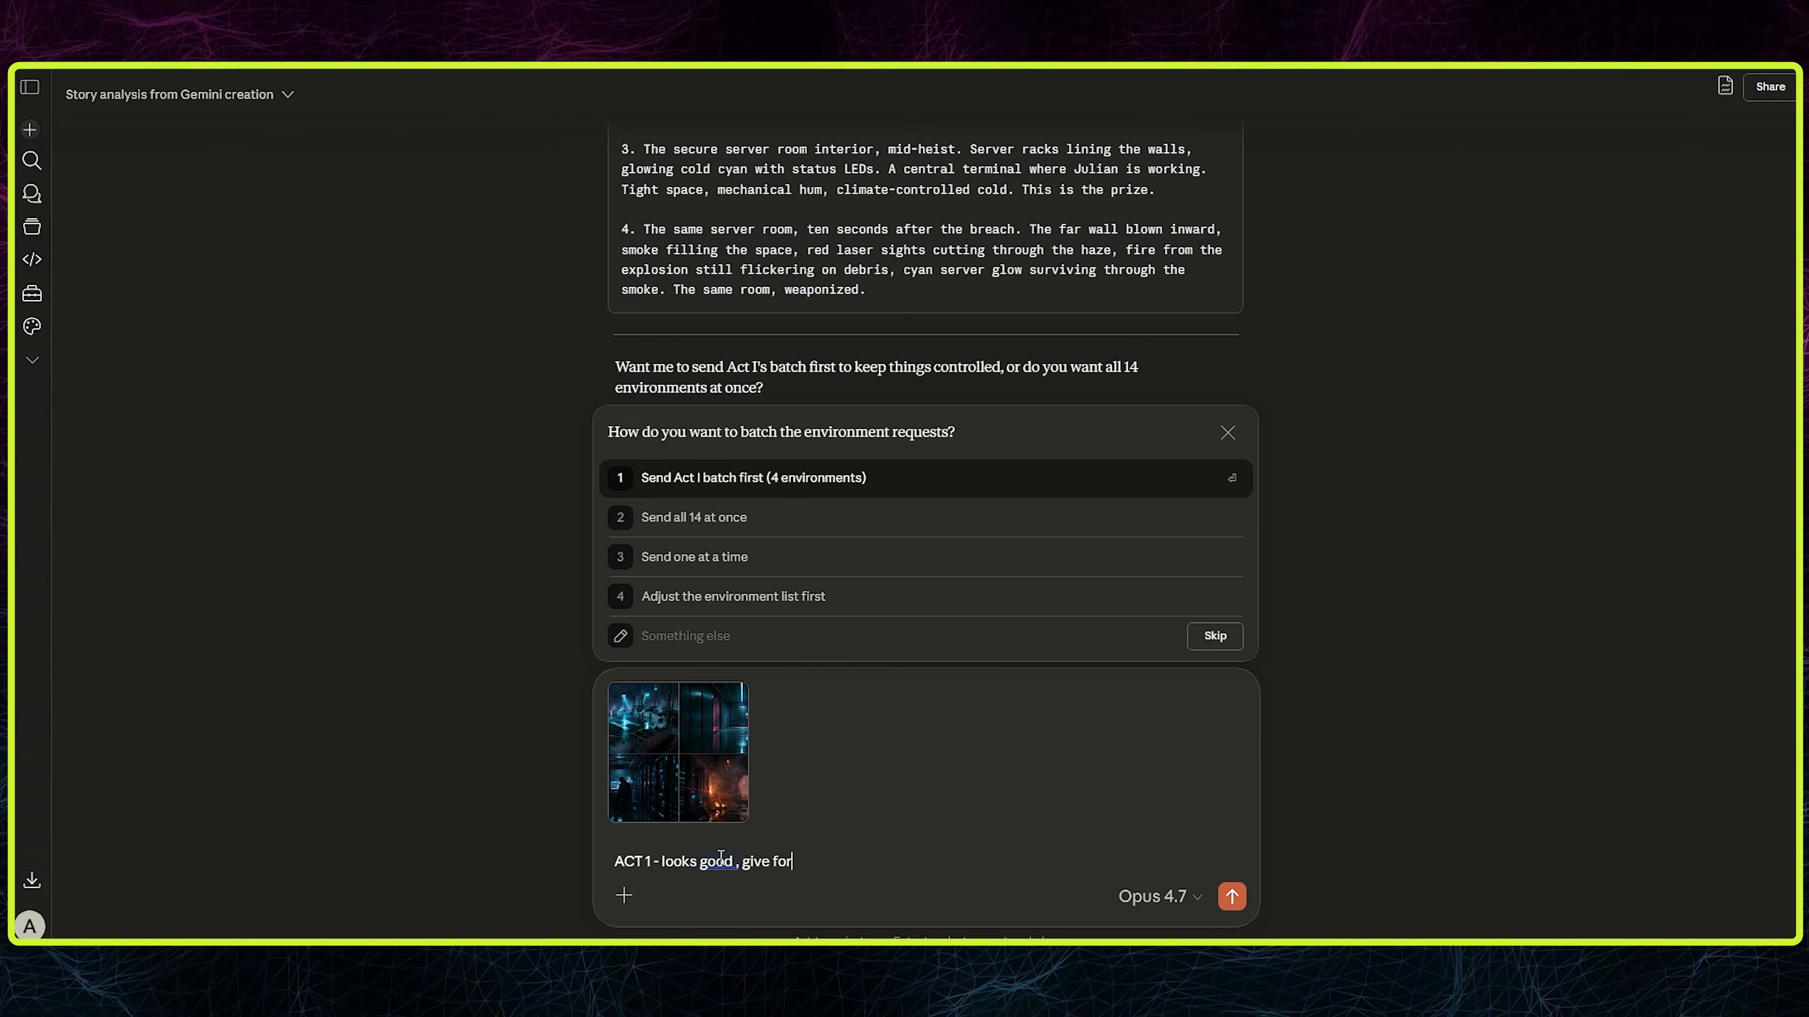
# - In the Claude chat, send the attached four-panel environment image with the message "ACT 1 - looks good , give for Act 2"
pyautogui.write('2')
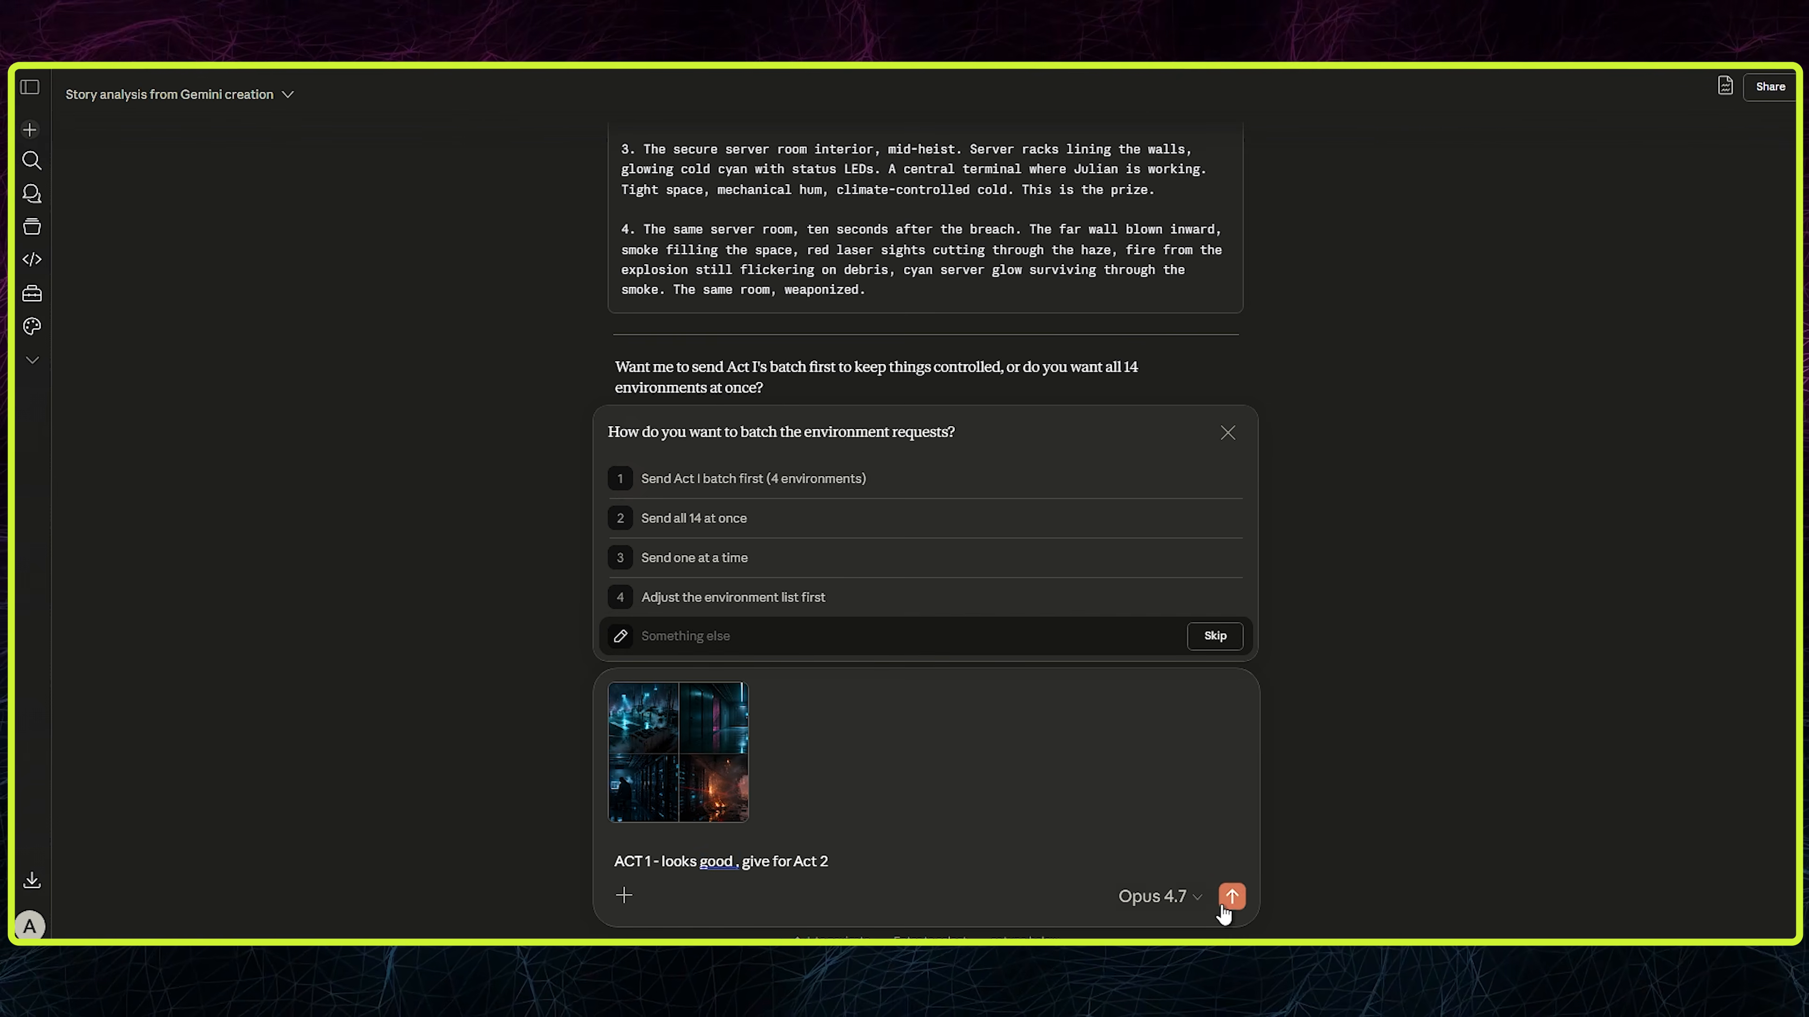
pyautogui.click(1231, 896)
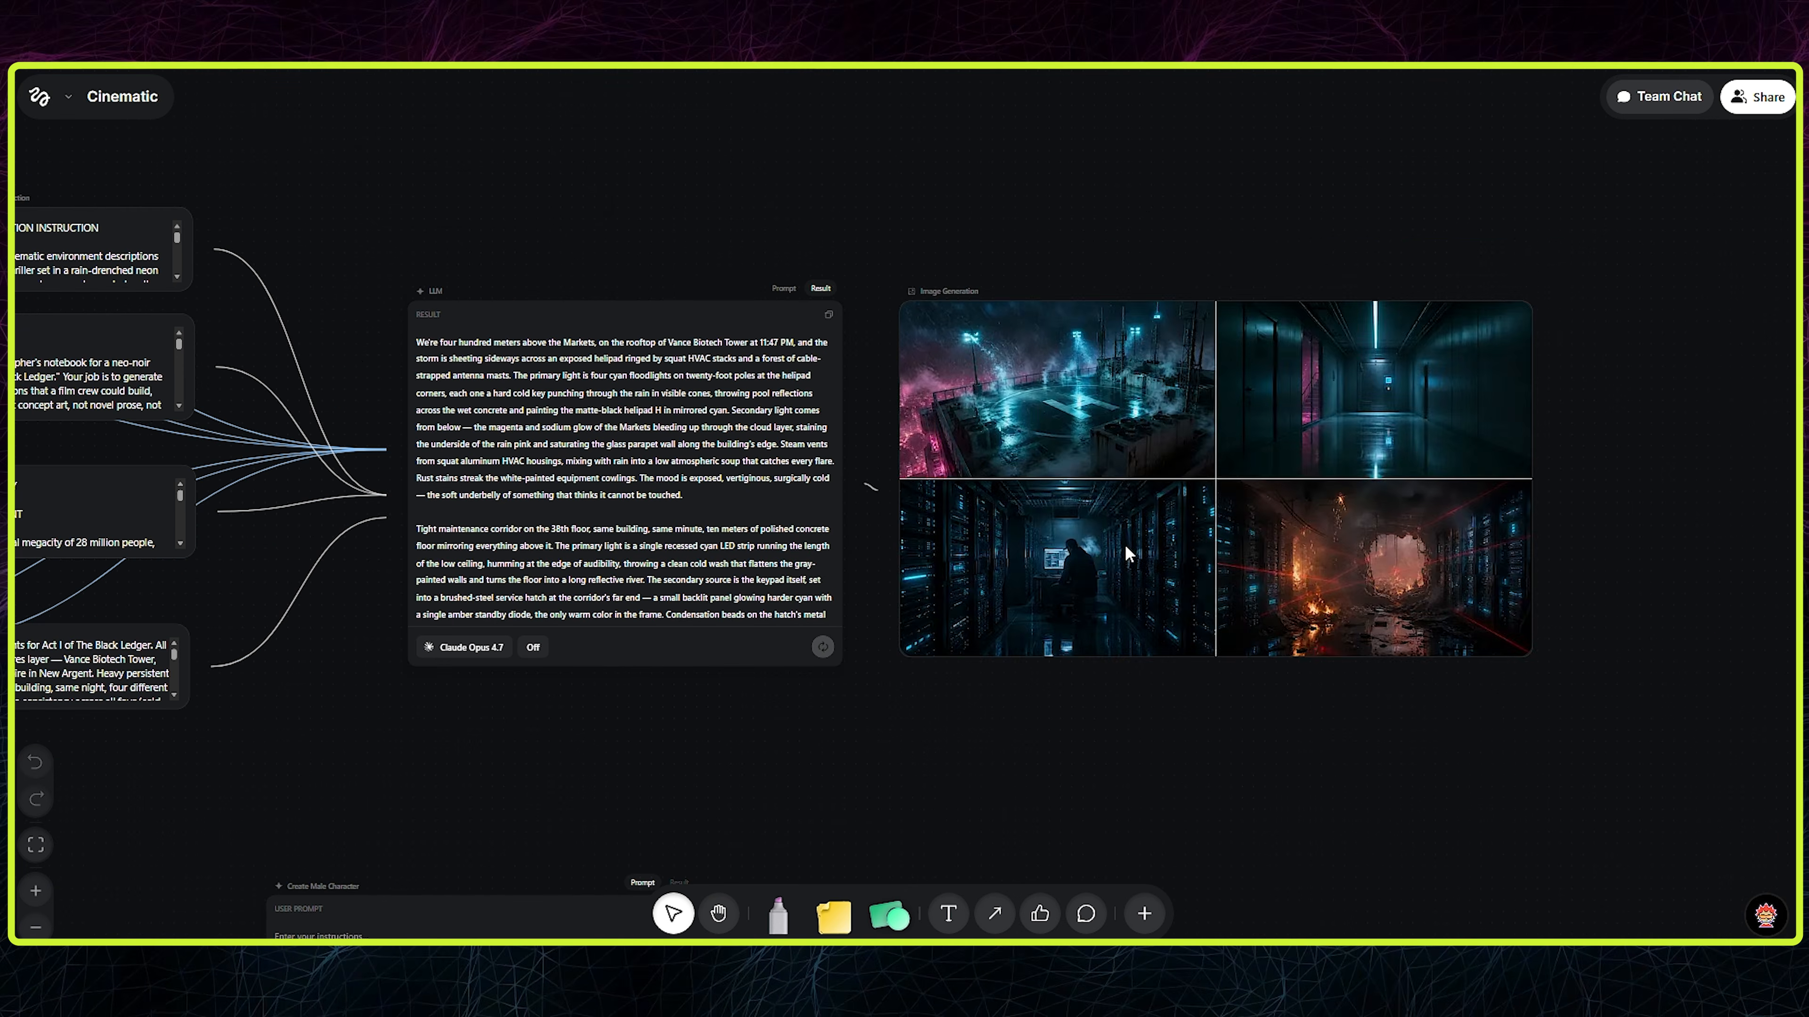
# - Shrink the generated image node, place a duplicate below it, and name the upper one "ACT 1 - Enviroment"
pyautogui.click(1142, 361)
pyautogui.moveTo(1111, 387); pyautogui.dragTo(1193, 636)
pyautogui.scroll(2, 1196, 633)
pyautogui.click(1473, 469)
pyautogui.moveTo(1554, 562); pyautogui.dragTo(1291, 731)
pyautogui.click(1442, 658)
pyautogui.moveTo(1136, 779); pyautogui.dragTo(1145, 670)
pyautogui.moveTo(1066, 378); pyautogui.dragTo(1068, 481)
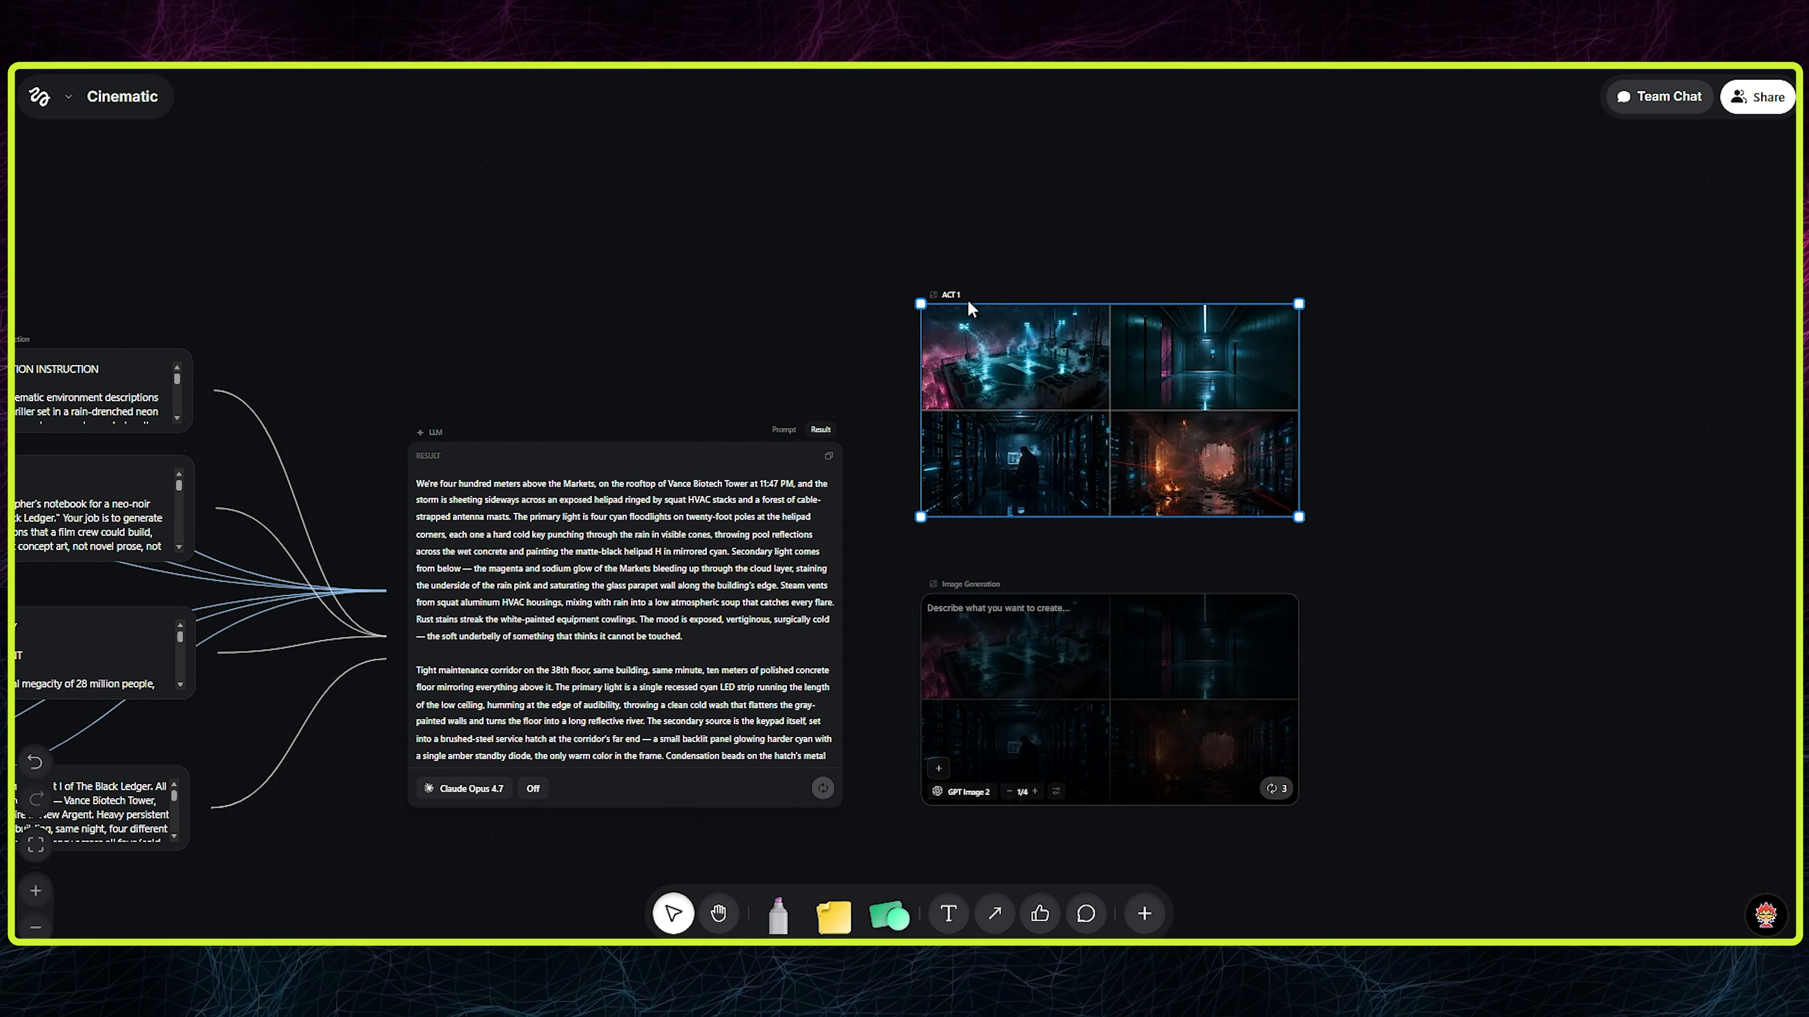
pyautogui.click(937, 243)
pyautogui.scroll(5, 938, 243)
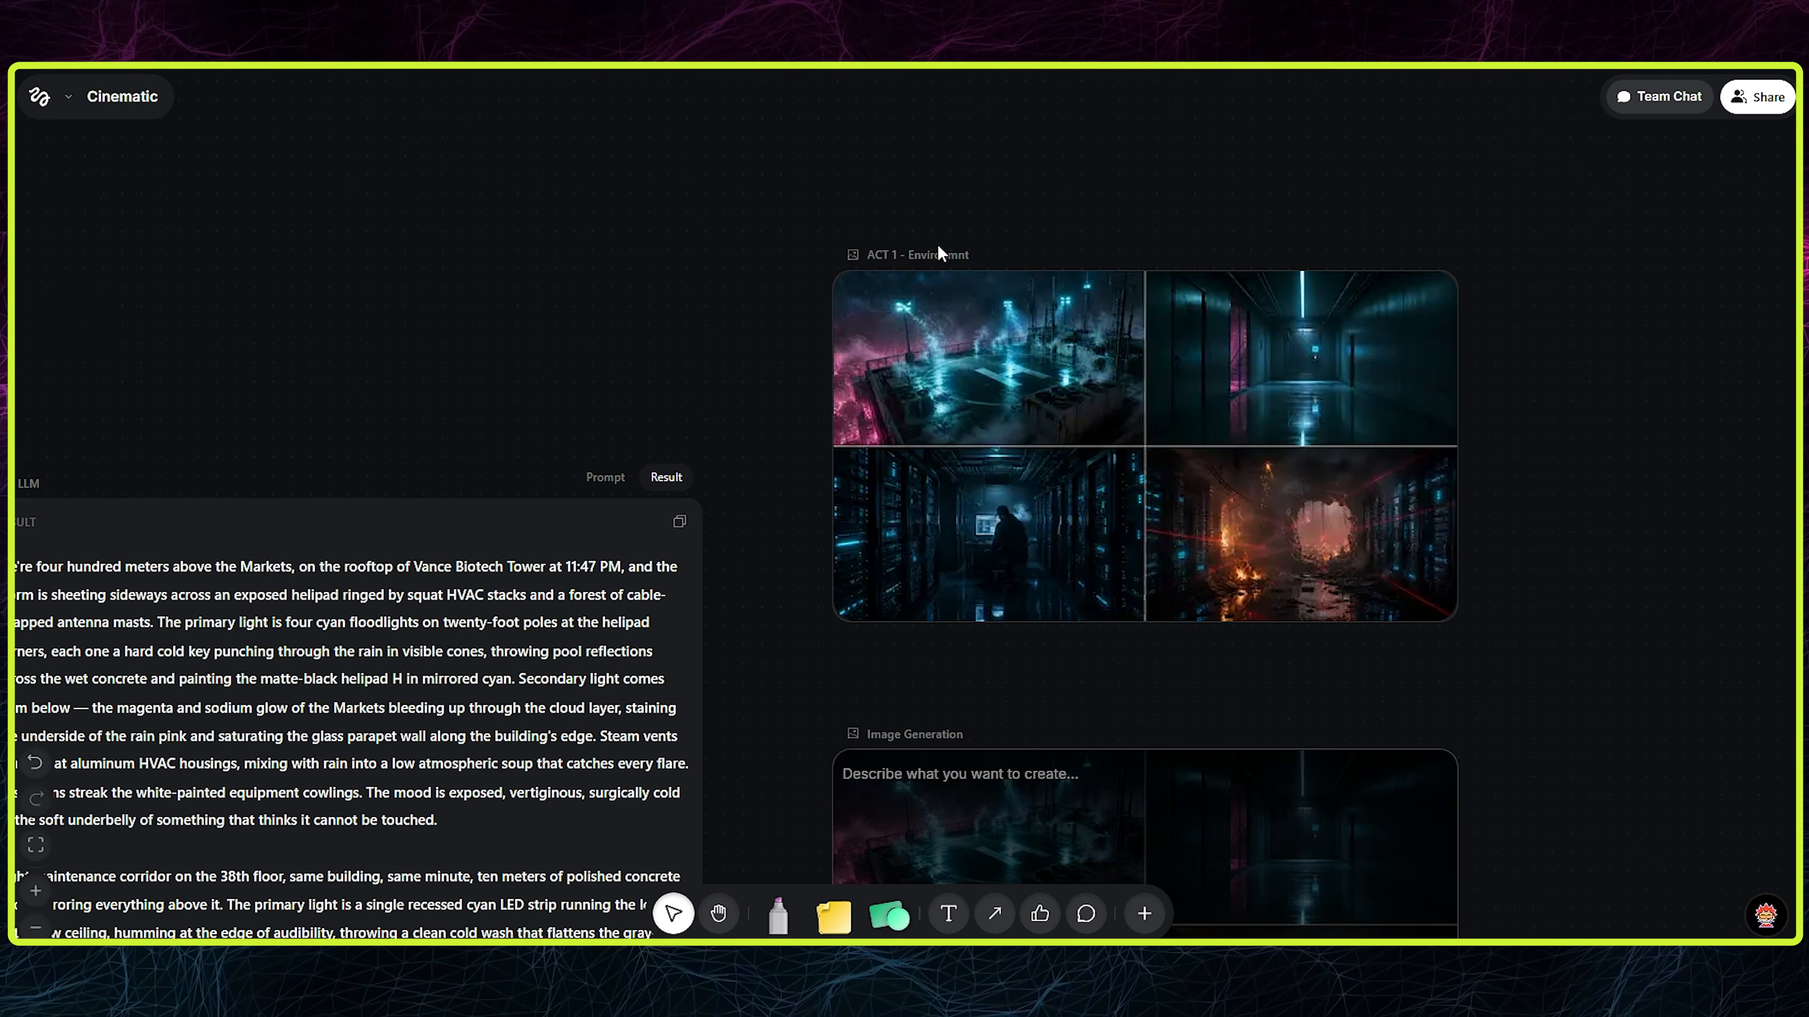
# - Name the duplicated image node "Act 2 - Enviroment"
pyautogui.scroll(-7, 1173, 335)
pyautogui.doubleClick(930, 306)
pyautogui.write('Act 2')
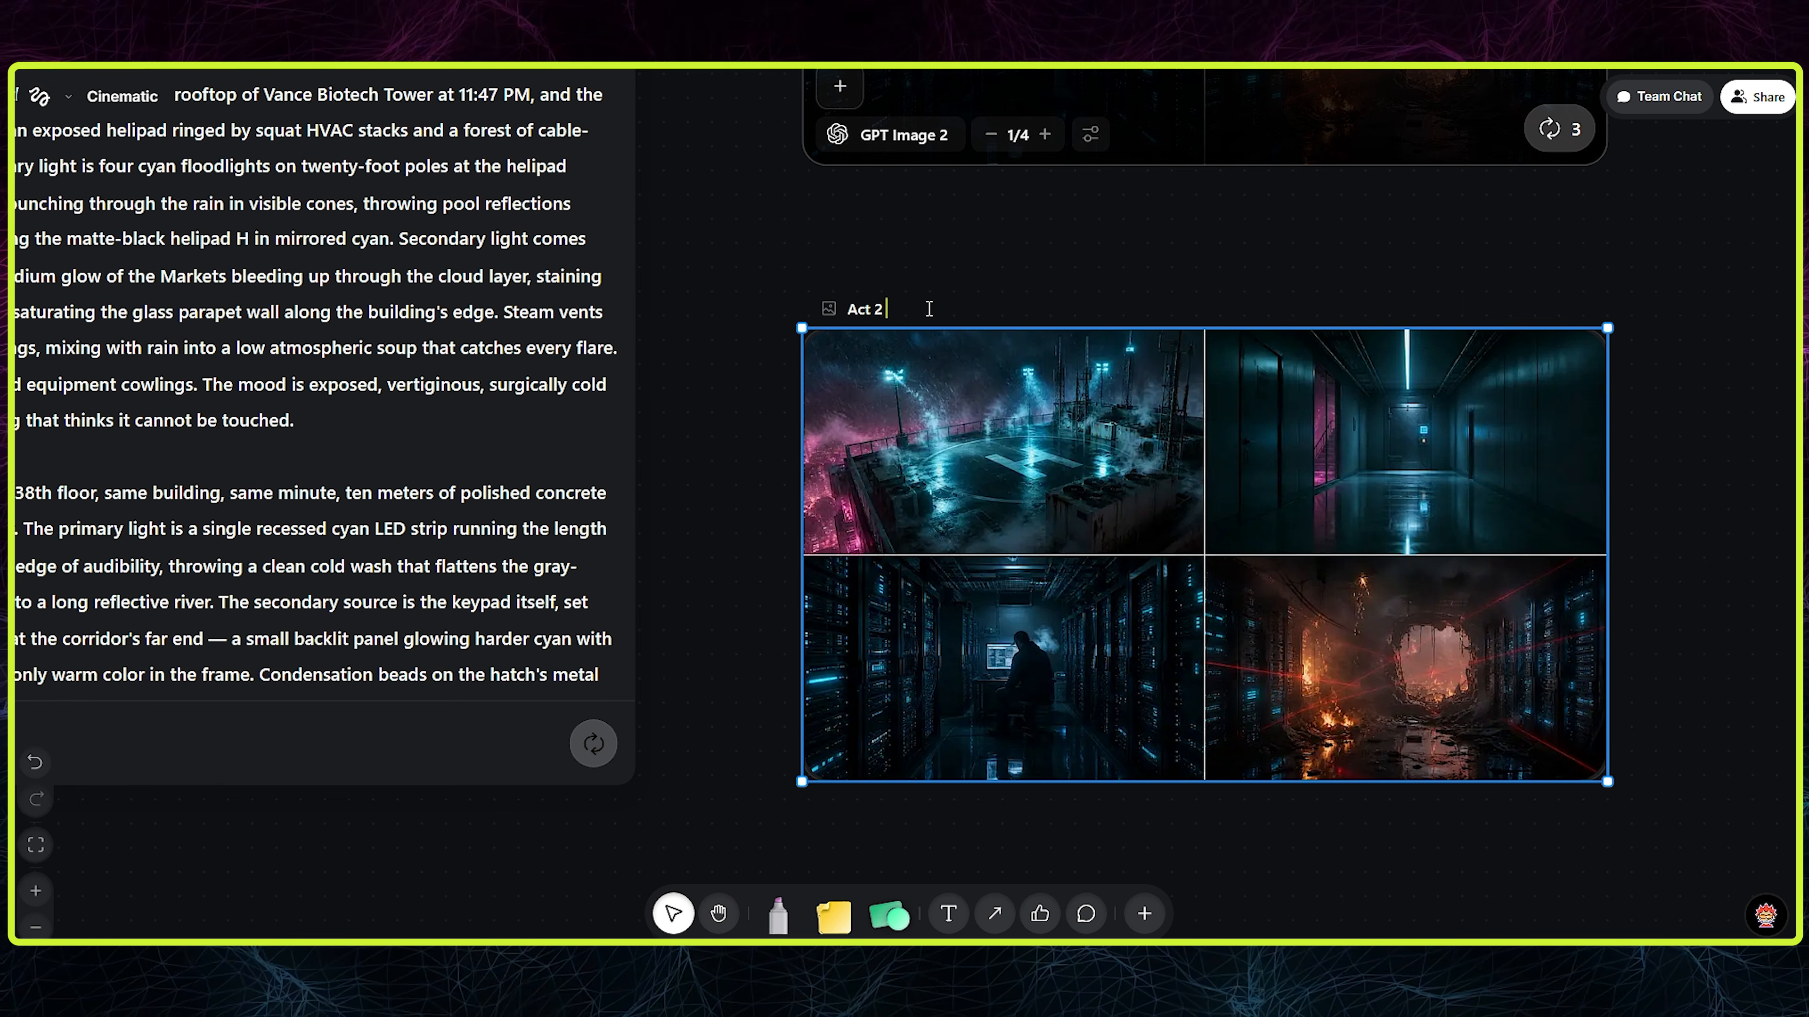
pyautogui.click(1329, 279)
# - Connect the LLM's text output to the Act 2 image node's text input
pyautogui.scroll(-1, 1590, 416)
pyautogui.moveTo(769, 406); pyautogui.dragTo(864, 569)
pyautogui.scroll(-4, 1104, 497)
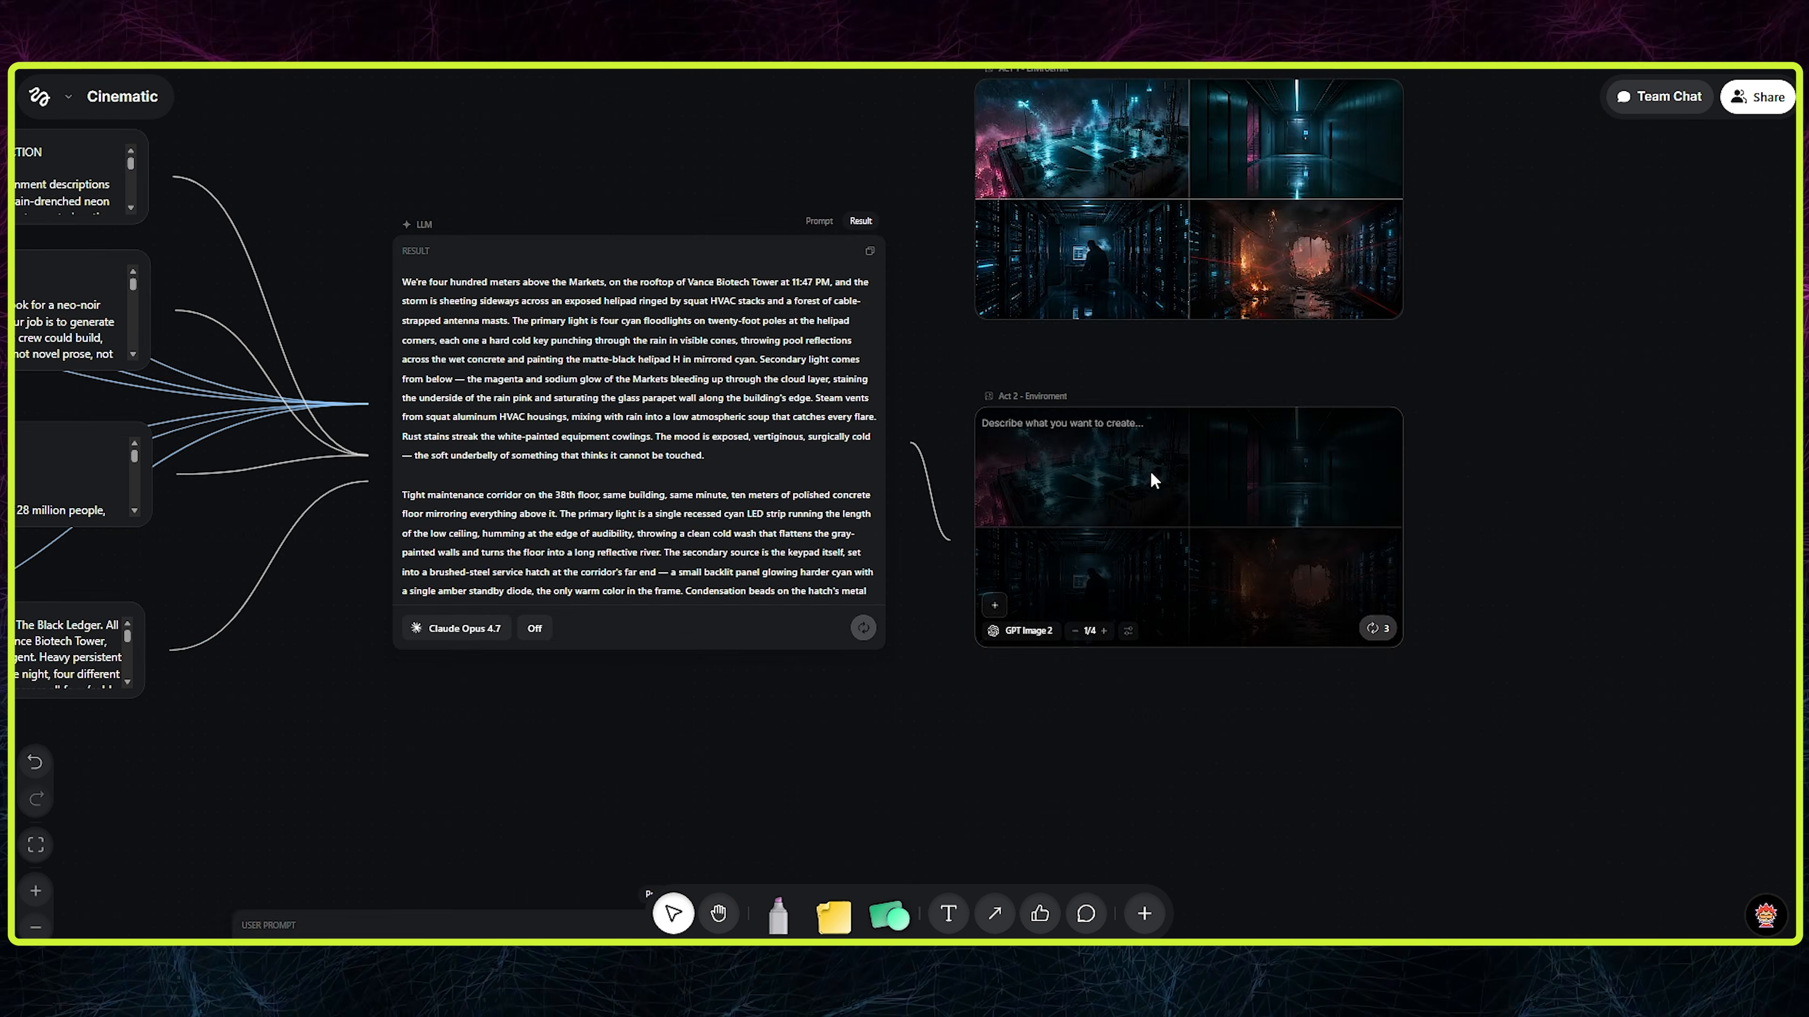
# - Move the Input node lower and replace its text with Claude's prompt for 5 Act II environments of The Black Ledger
pyautogui.scroll(2, 1379, 399)
pyautogui.hscroll(-5, 817, 260)
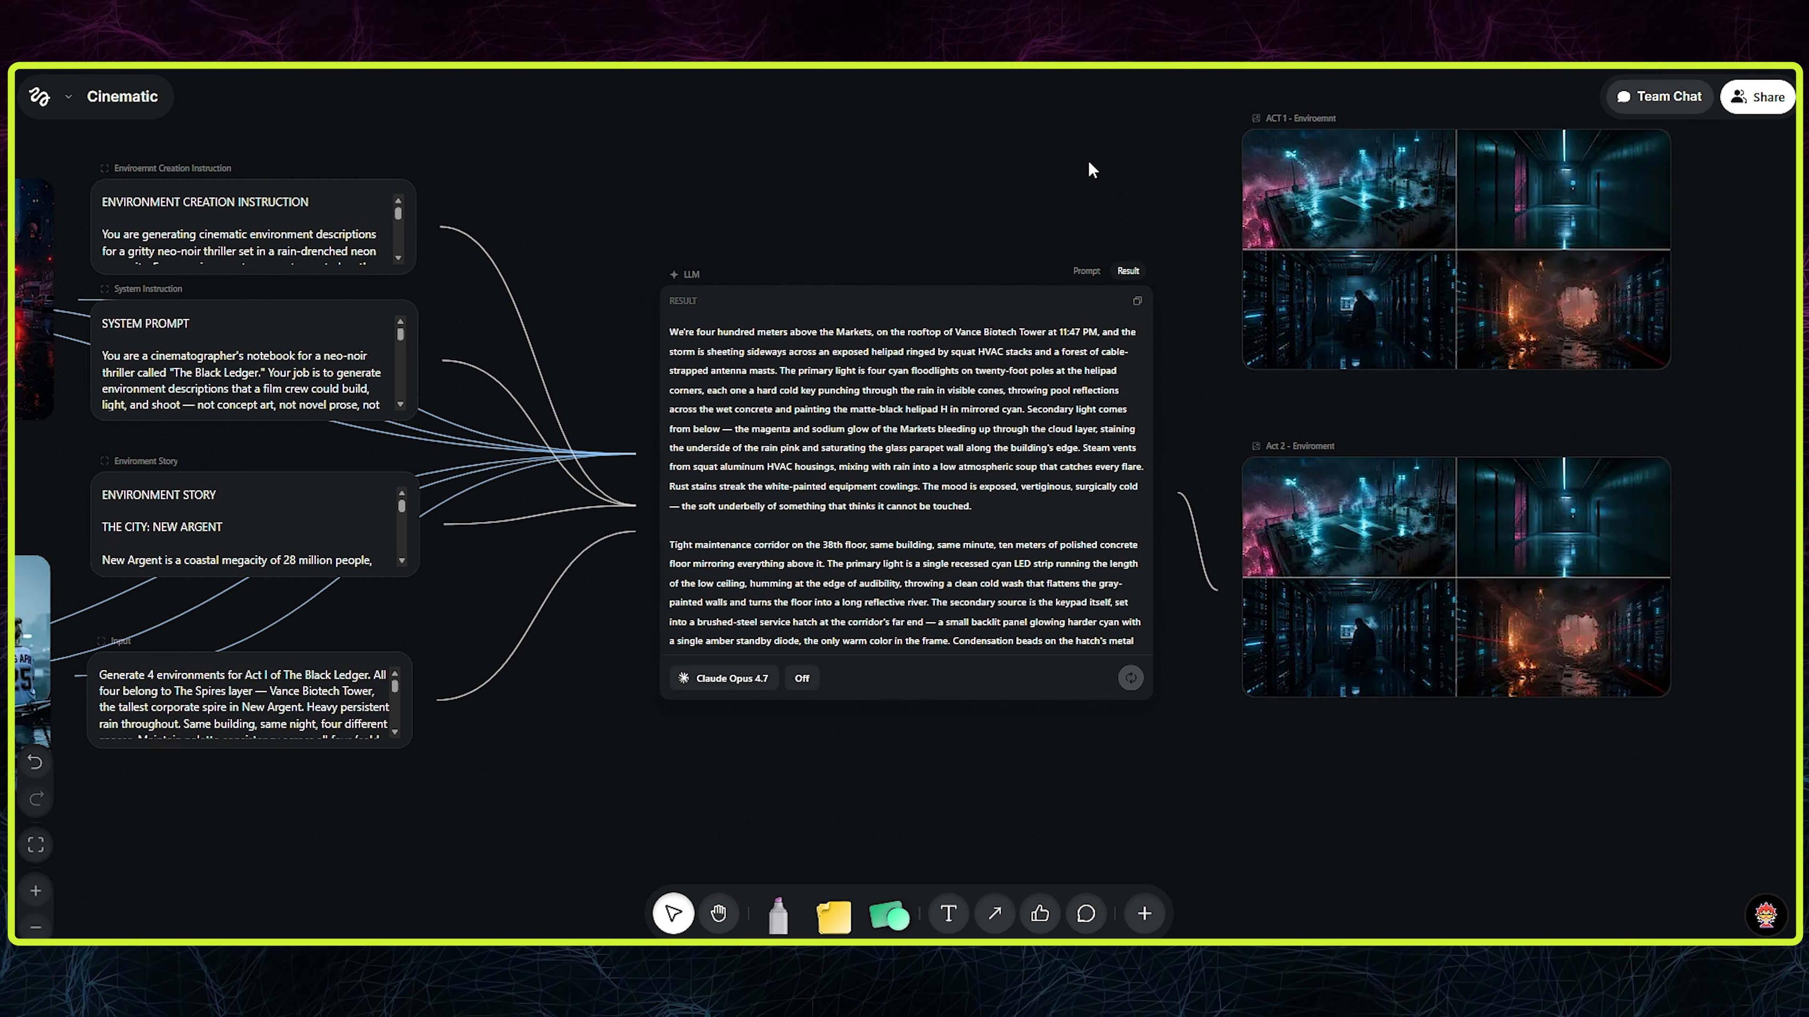
pyautogui.click(205, 677)
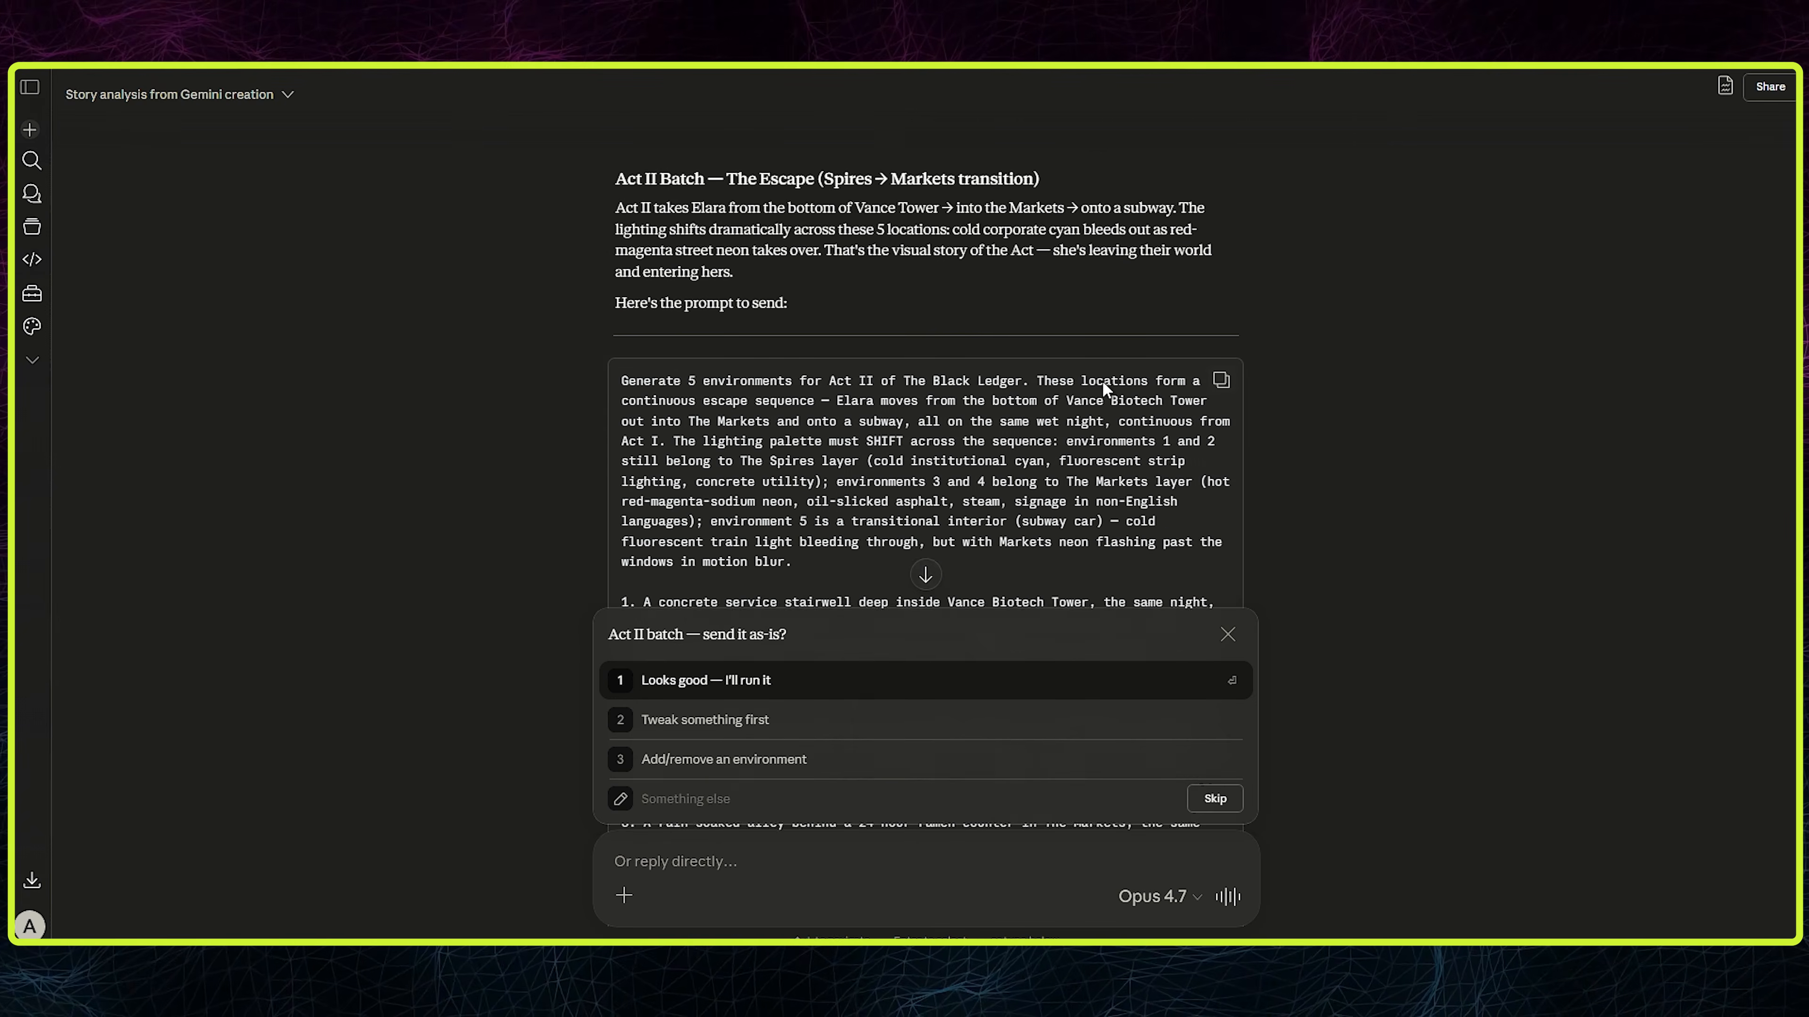
pyautogui.scroll(-2, 1103, 380)
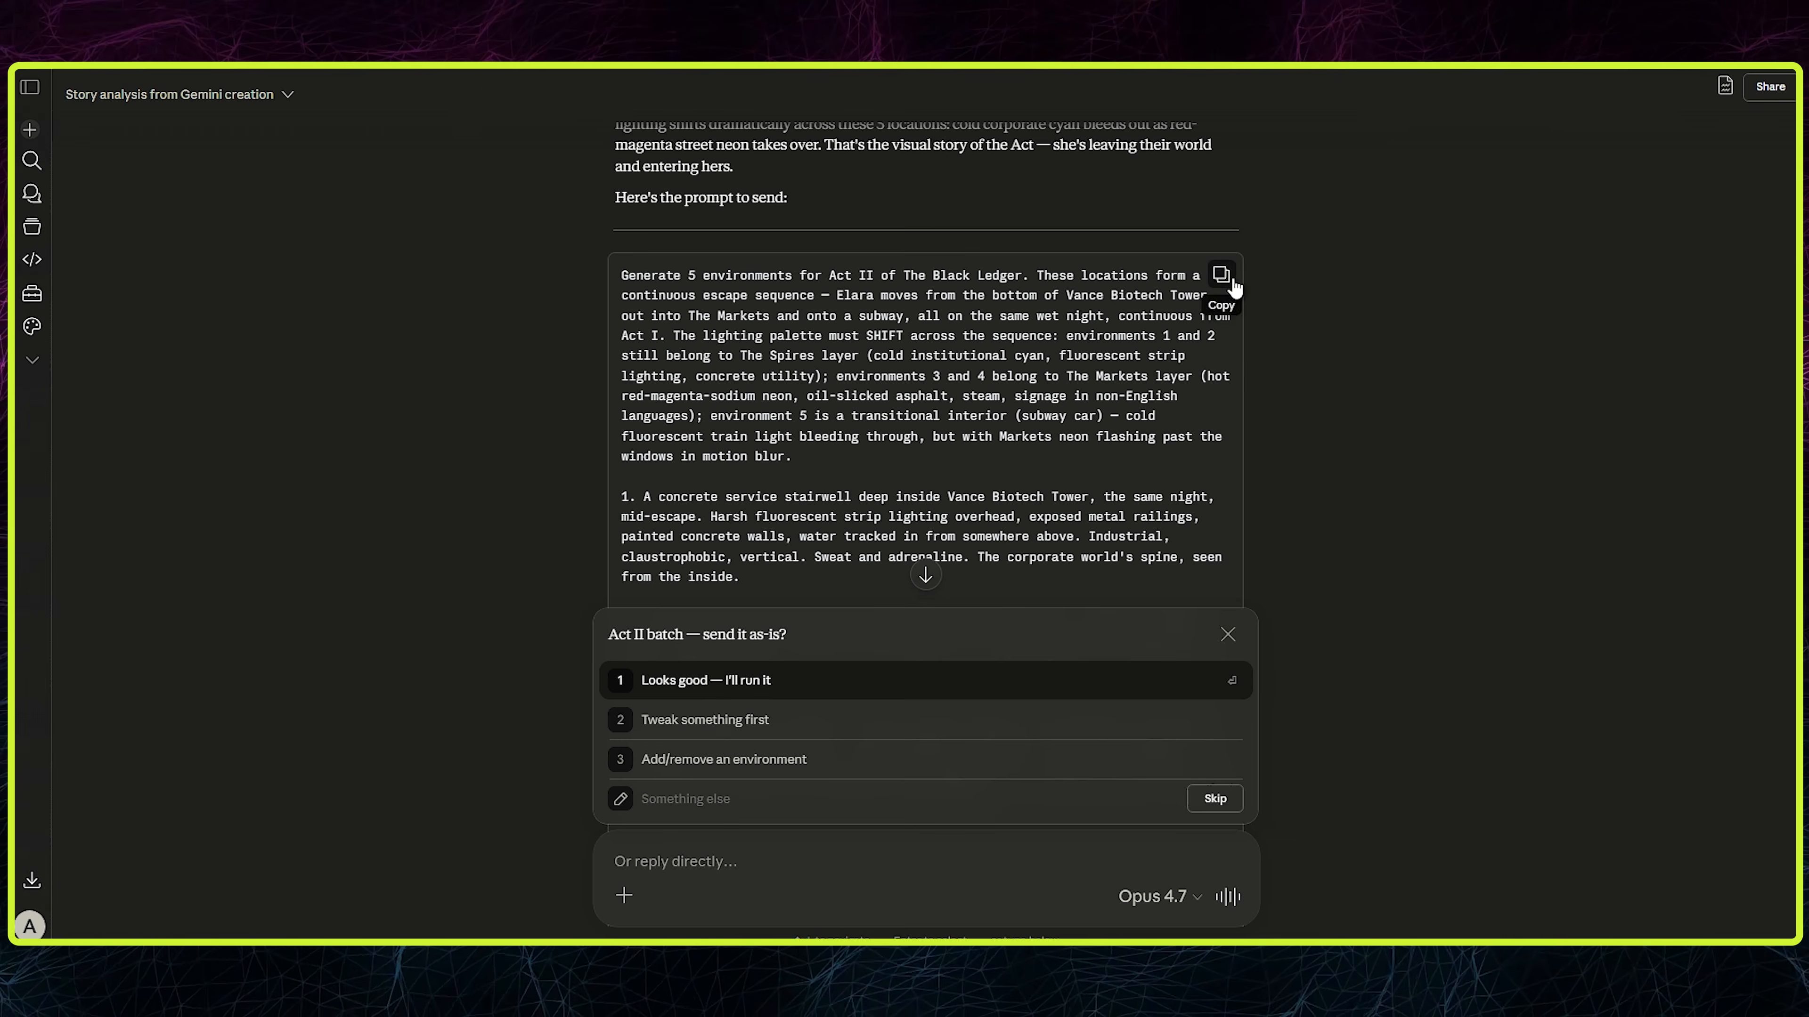
pyautogui.scroll(-8, 1233, 288)
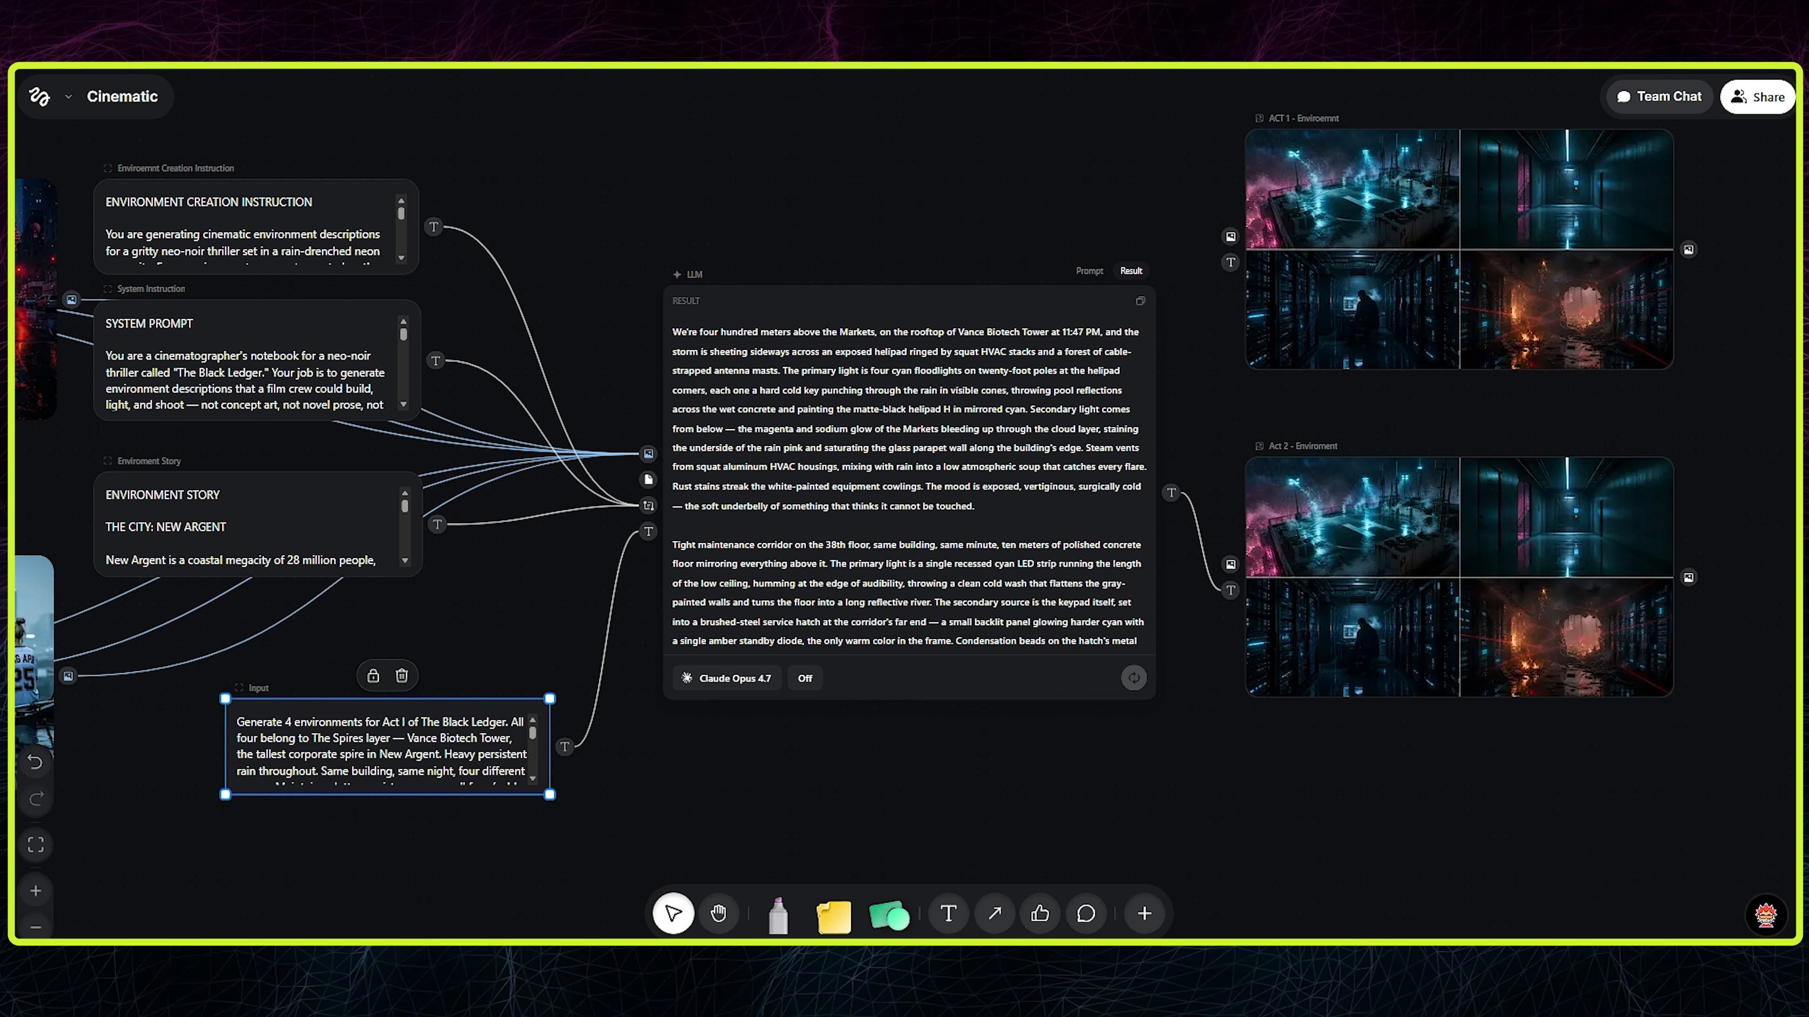
pyautogui.scroll(-6, 372, 747)
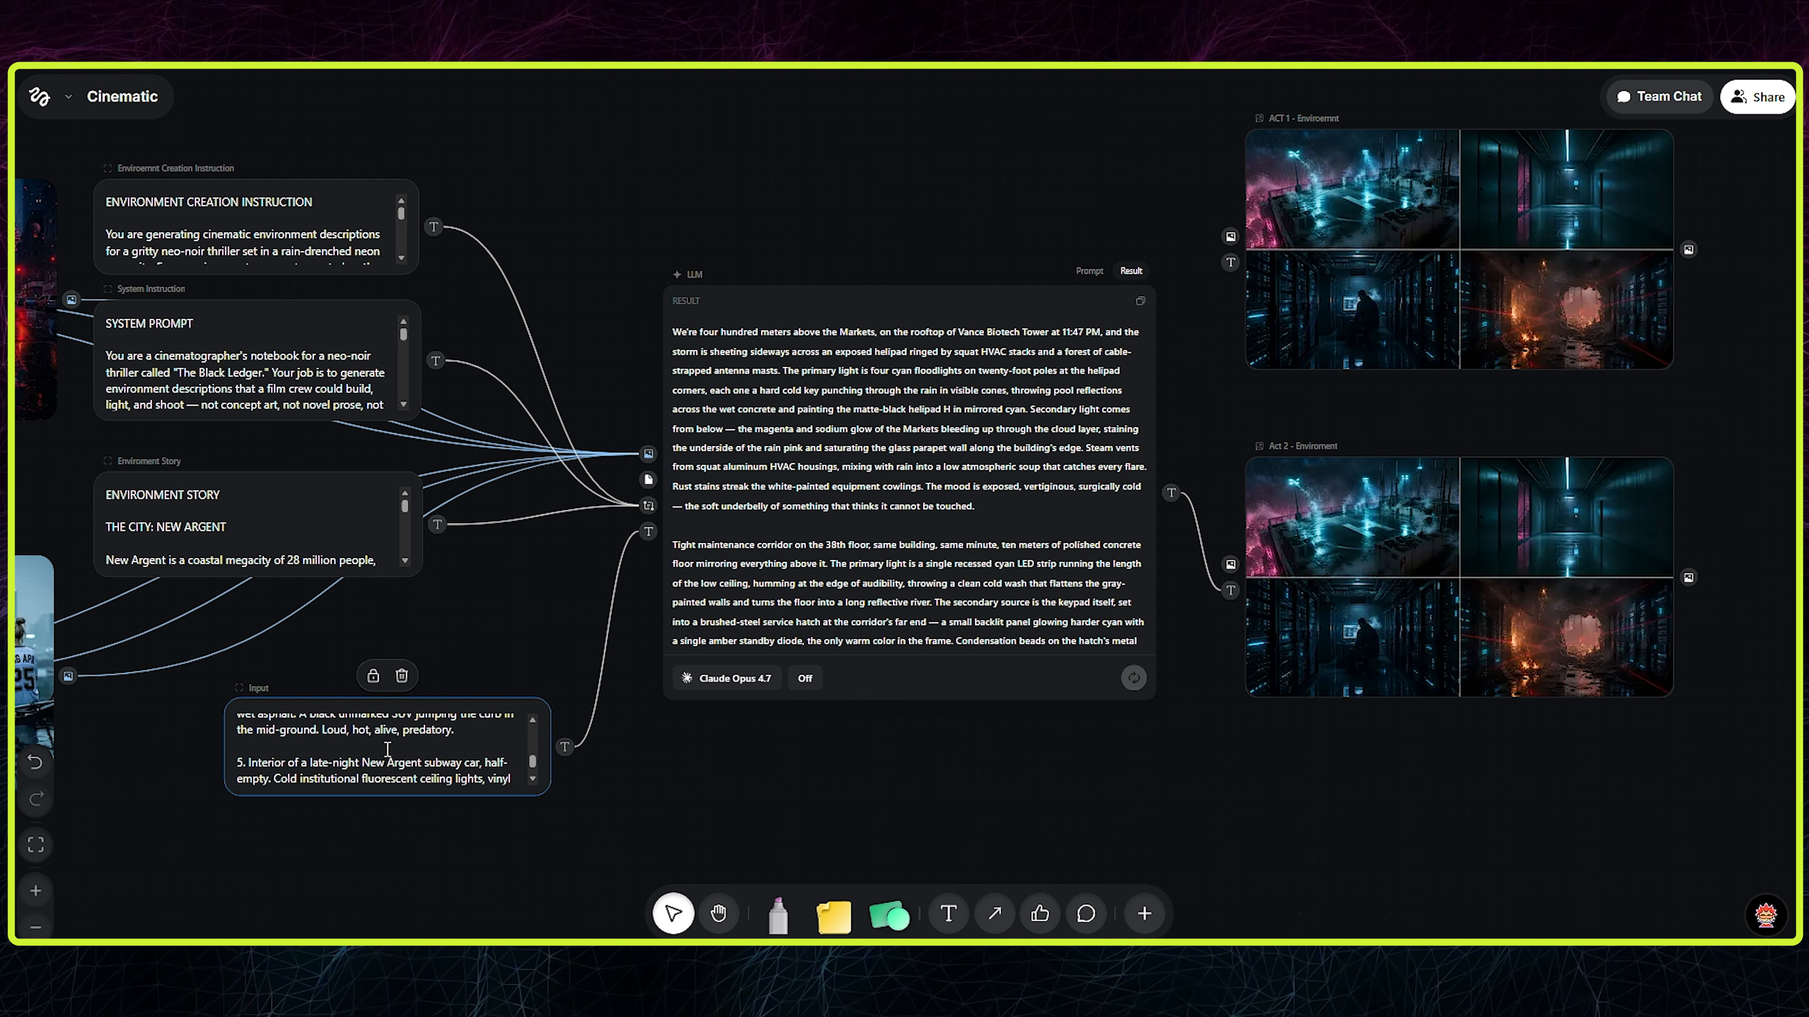
pyautogui.moveTo(1650, 681)
pyautogui.moveTo(1705, 831); pyautogui.dragTo(600, 312)
pyautogui.click(1494, 100)
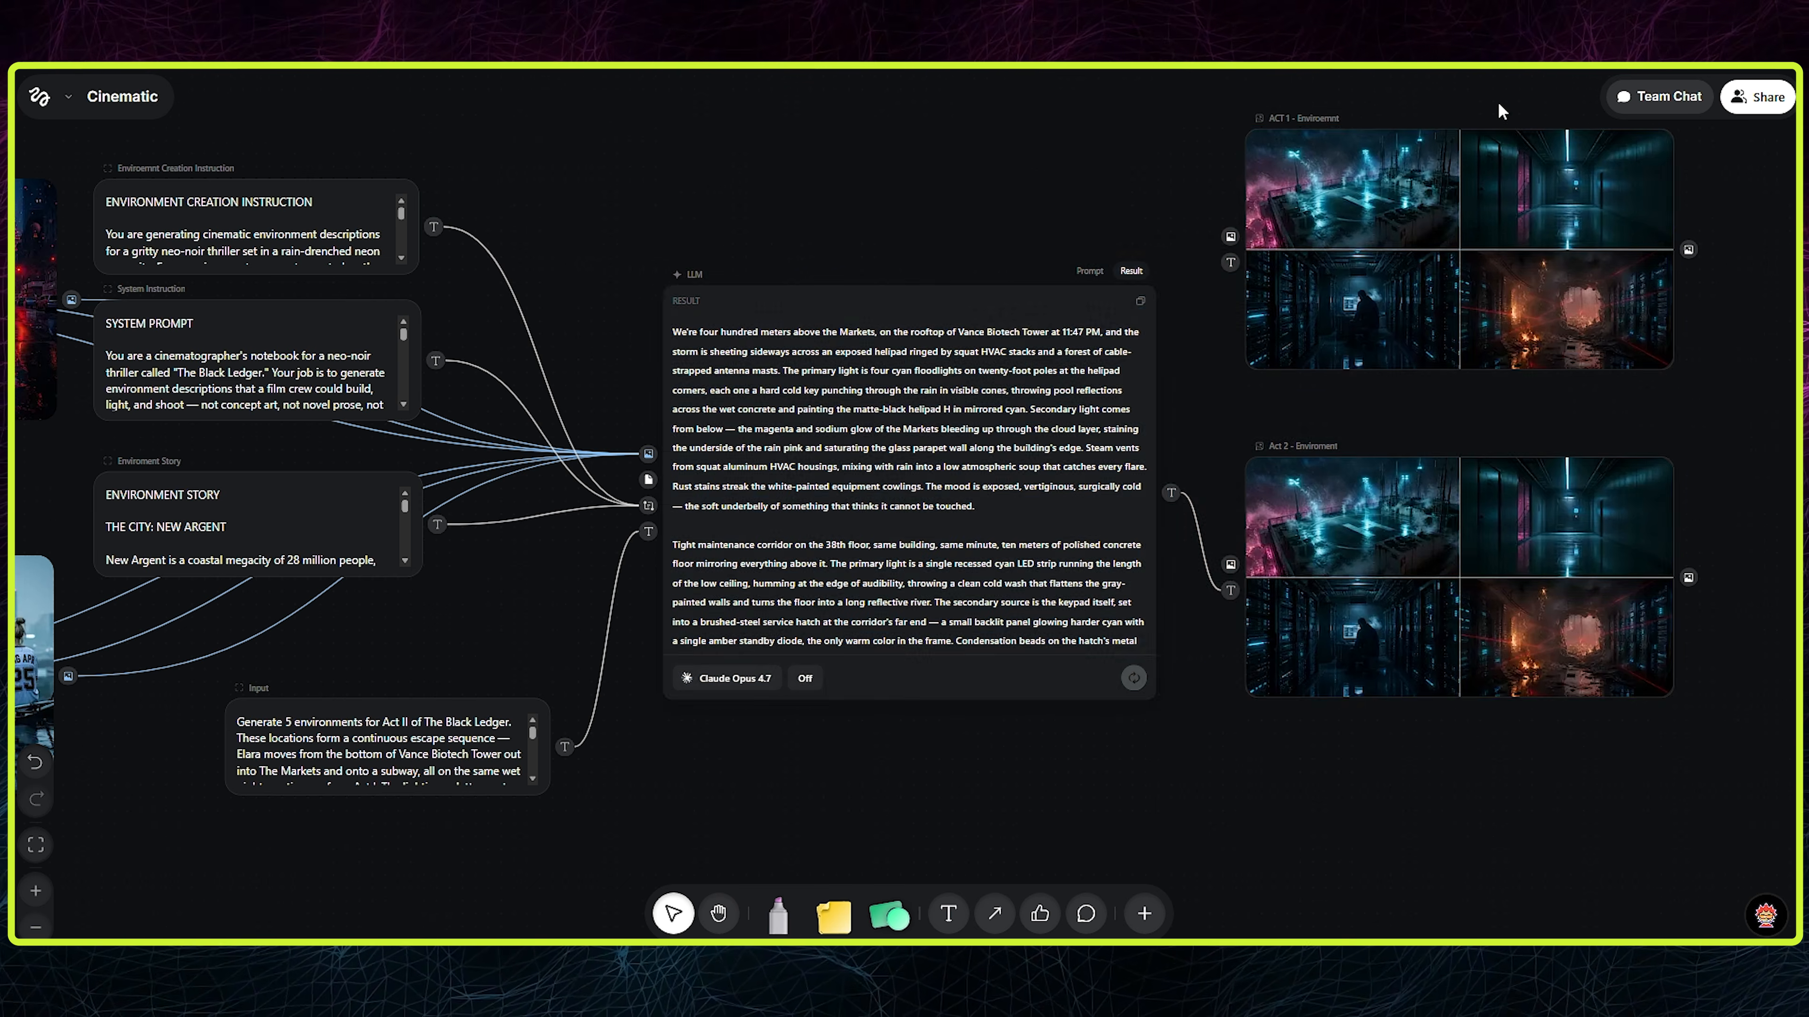
# - Generate the Act II environment sheet as 5 panels in a single image, and preview the Act 2 node's results
pyautogui.moveTo(1494, 100); pyautogui.dragTo(1259, 312)
pyautogui.moveTo(1278, 413); pyautogui.dragTo(1442, 173)
pyautogui.moveTo(1096, 604); pyautogui.dragTo(1028, 363)
pyautogui.scroll(-1, 1026, 362)
pyautogui.moveTo(563, 187); pyautogui.dragTo(1553, 739)
pyautogui.click(767, 225)
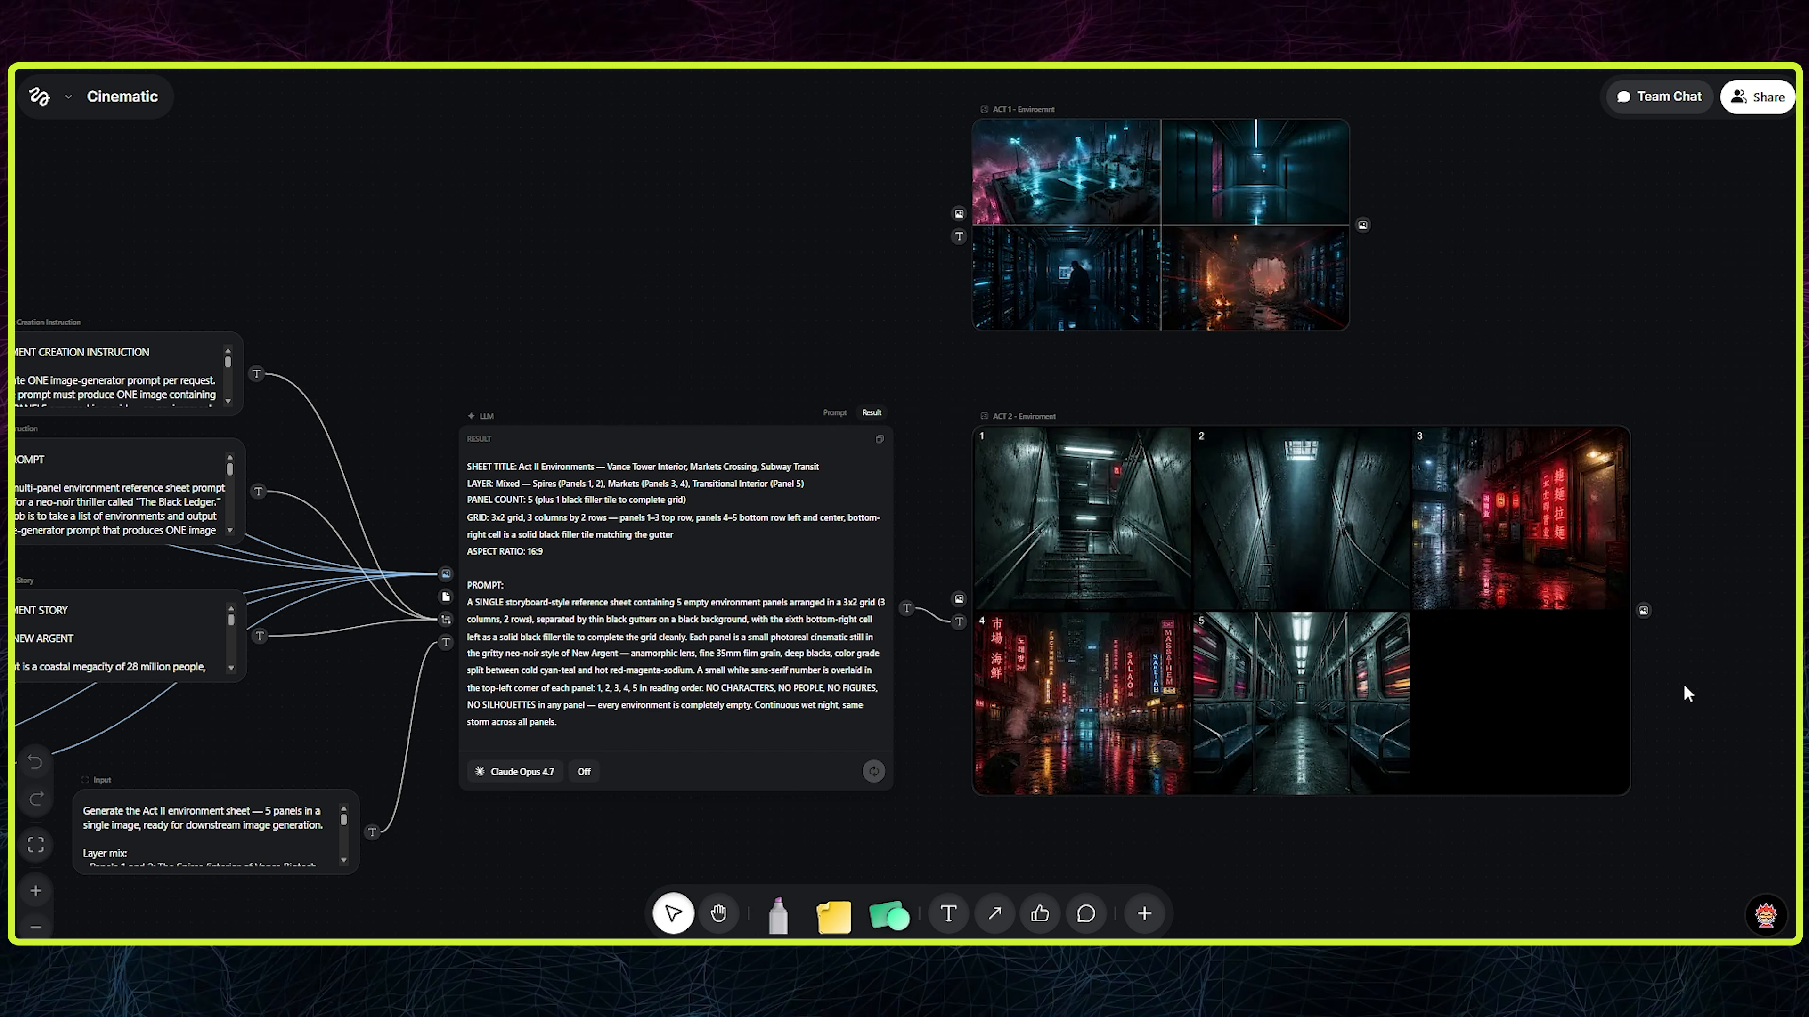
pyautogui.moveTo(1582, 545)
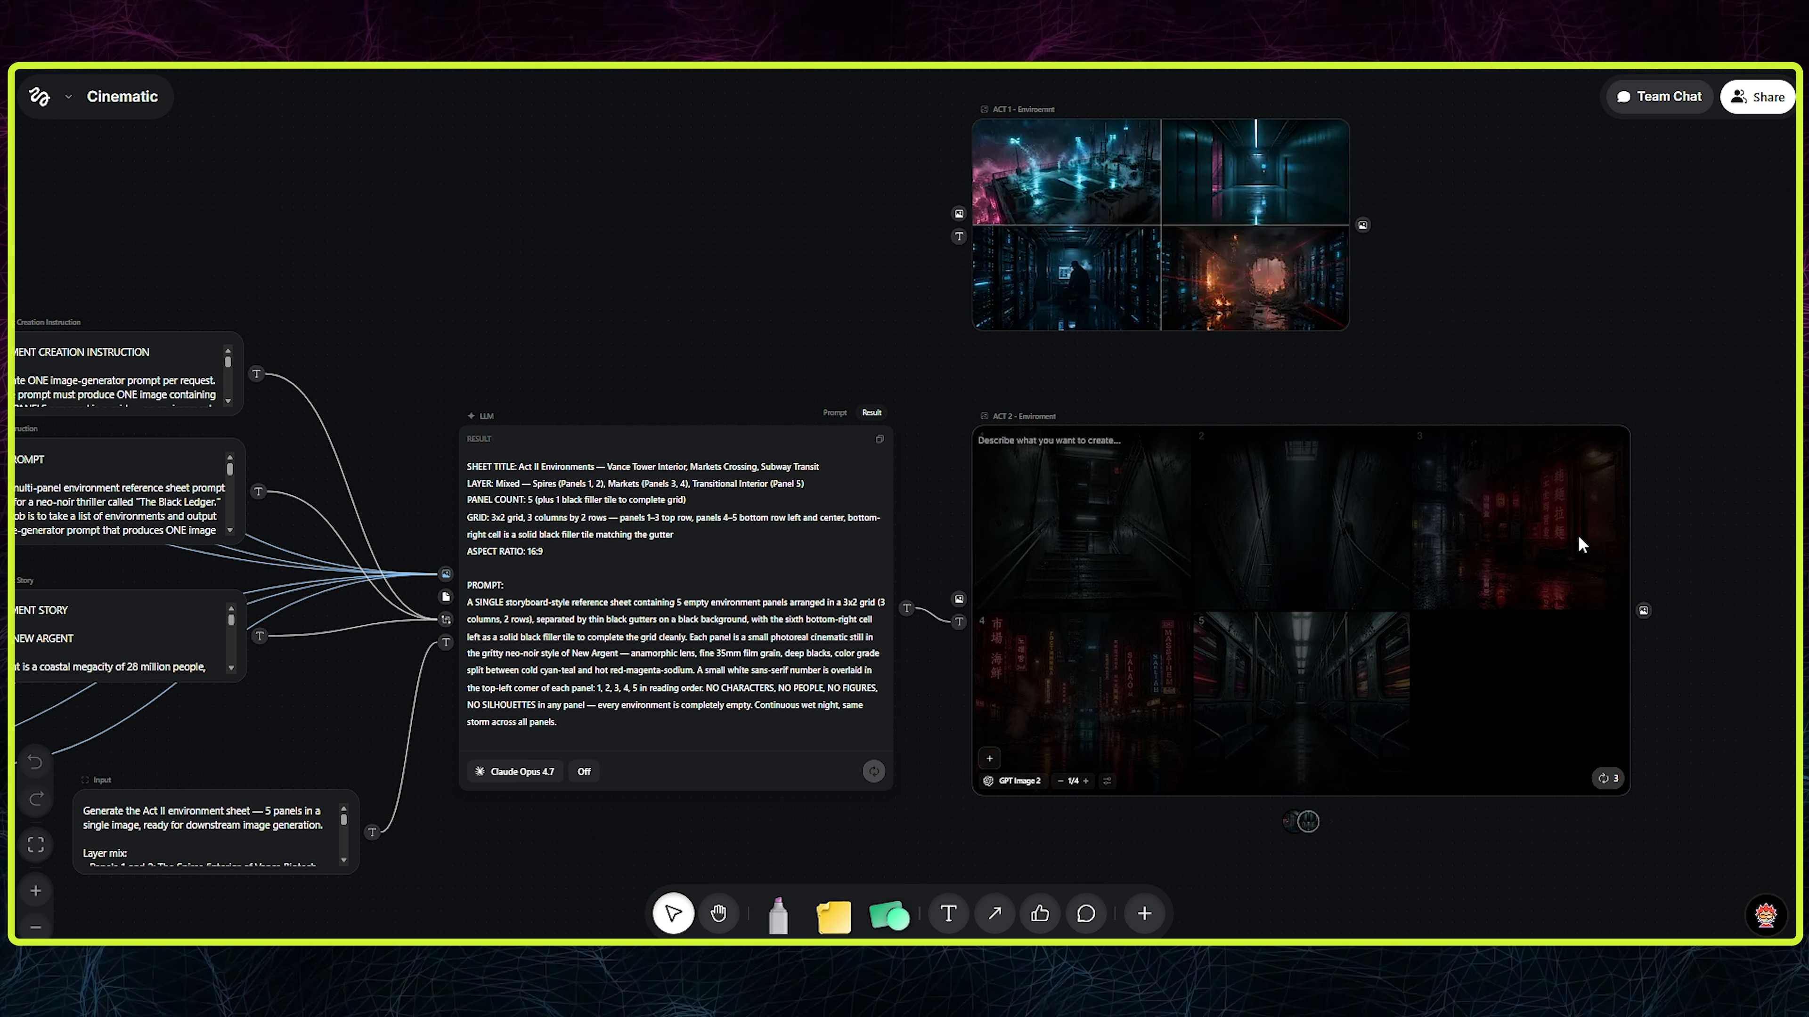
pyautogui.click(1286, 822)
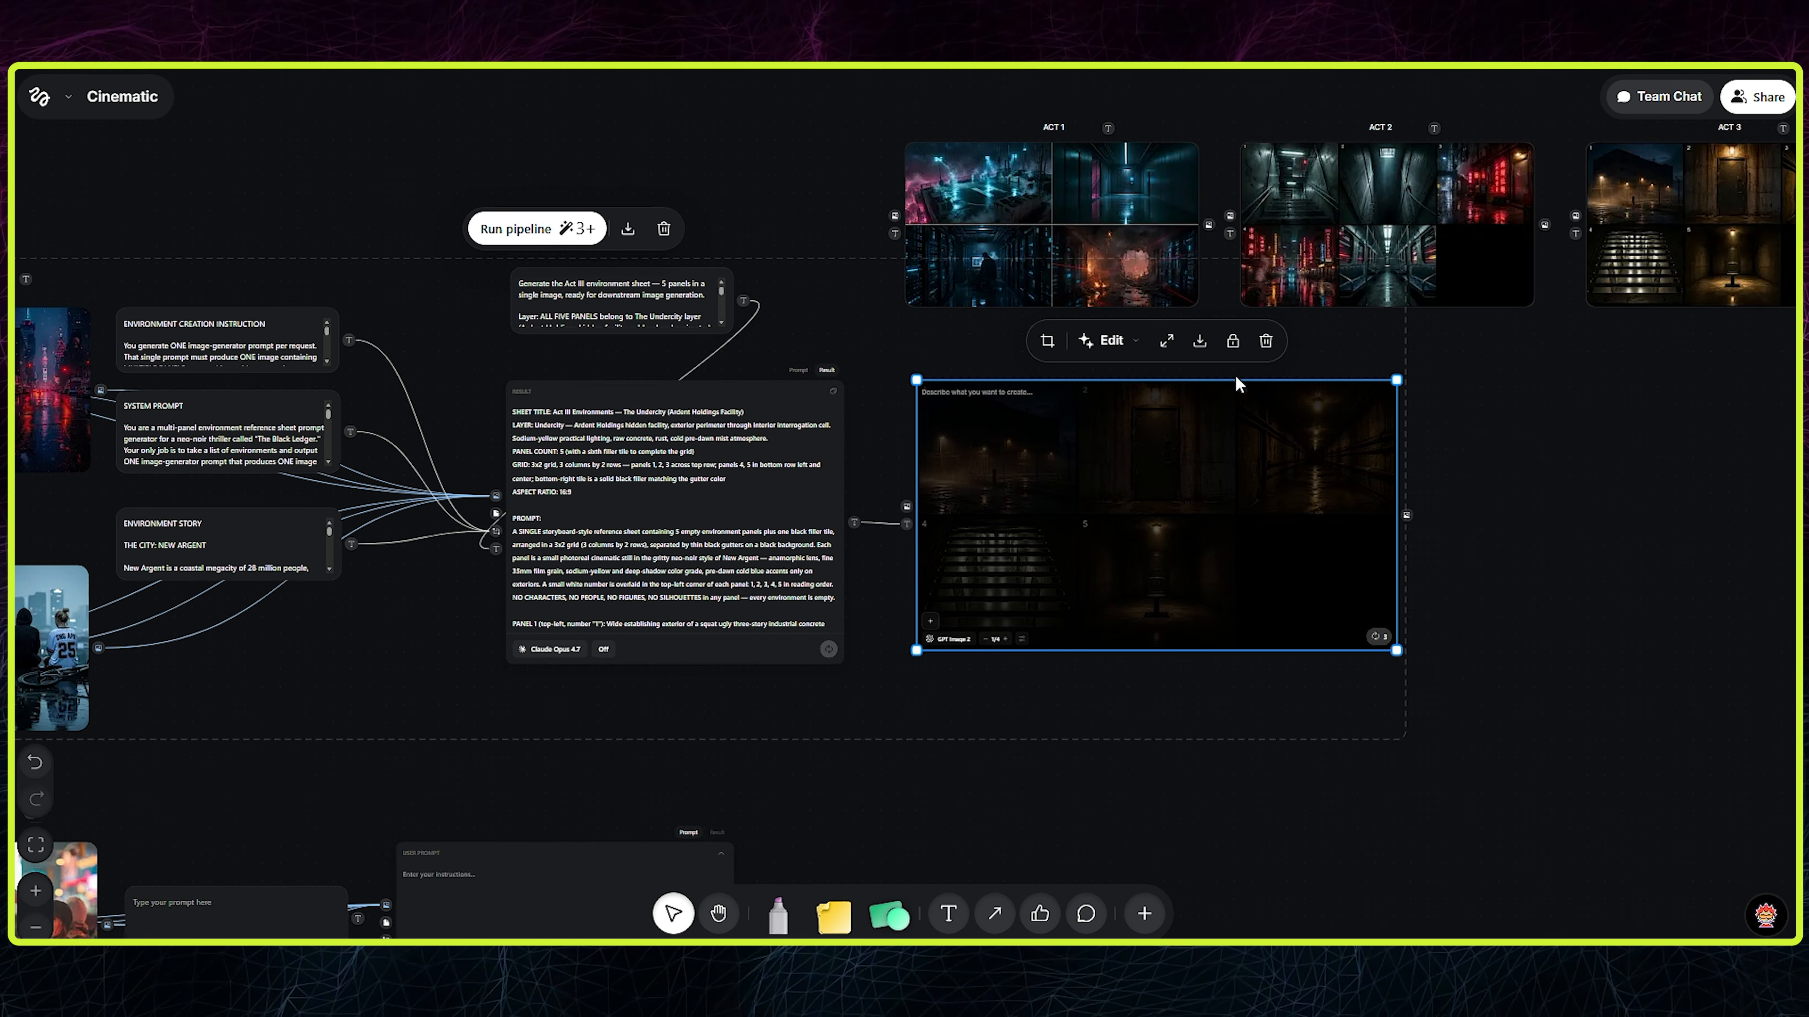
# - Duplicate the Act 3 environment image node and place a smaller copy beside the first empty character LLM node
pyautogui.rightClick(1275, 390)
pyautogui.click(1338, 478)
pyautogui.scroll(-3, 1562, 376)
pyautogui.scroll(-4, 1562, 376)
pyautogui.moveTo(1299, 345); pyautogui.dragTo(1218, 463)
pyautogui.moveTo(1423, 597); pyautogui.dragTo(1317, 539)
pyautogui.moveTo(1223, 436); pyautogui.dragTo(1200, 430)
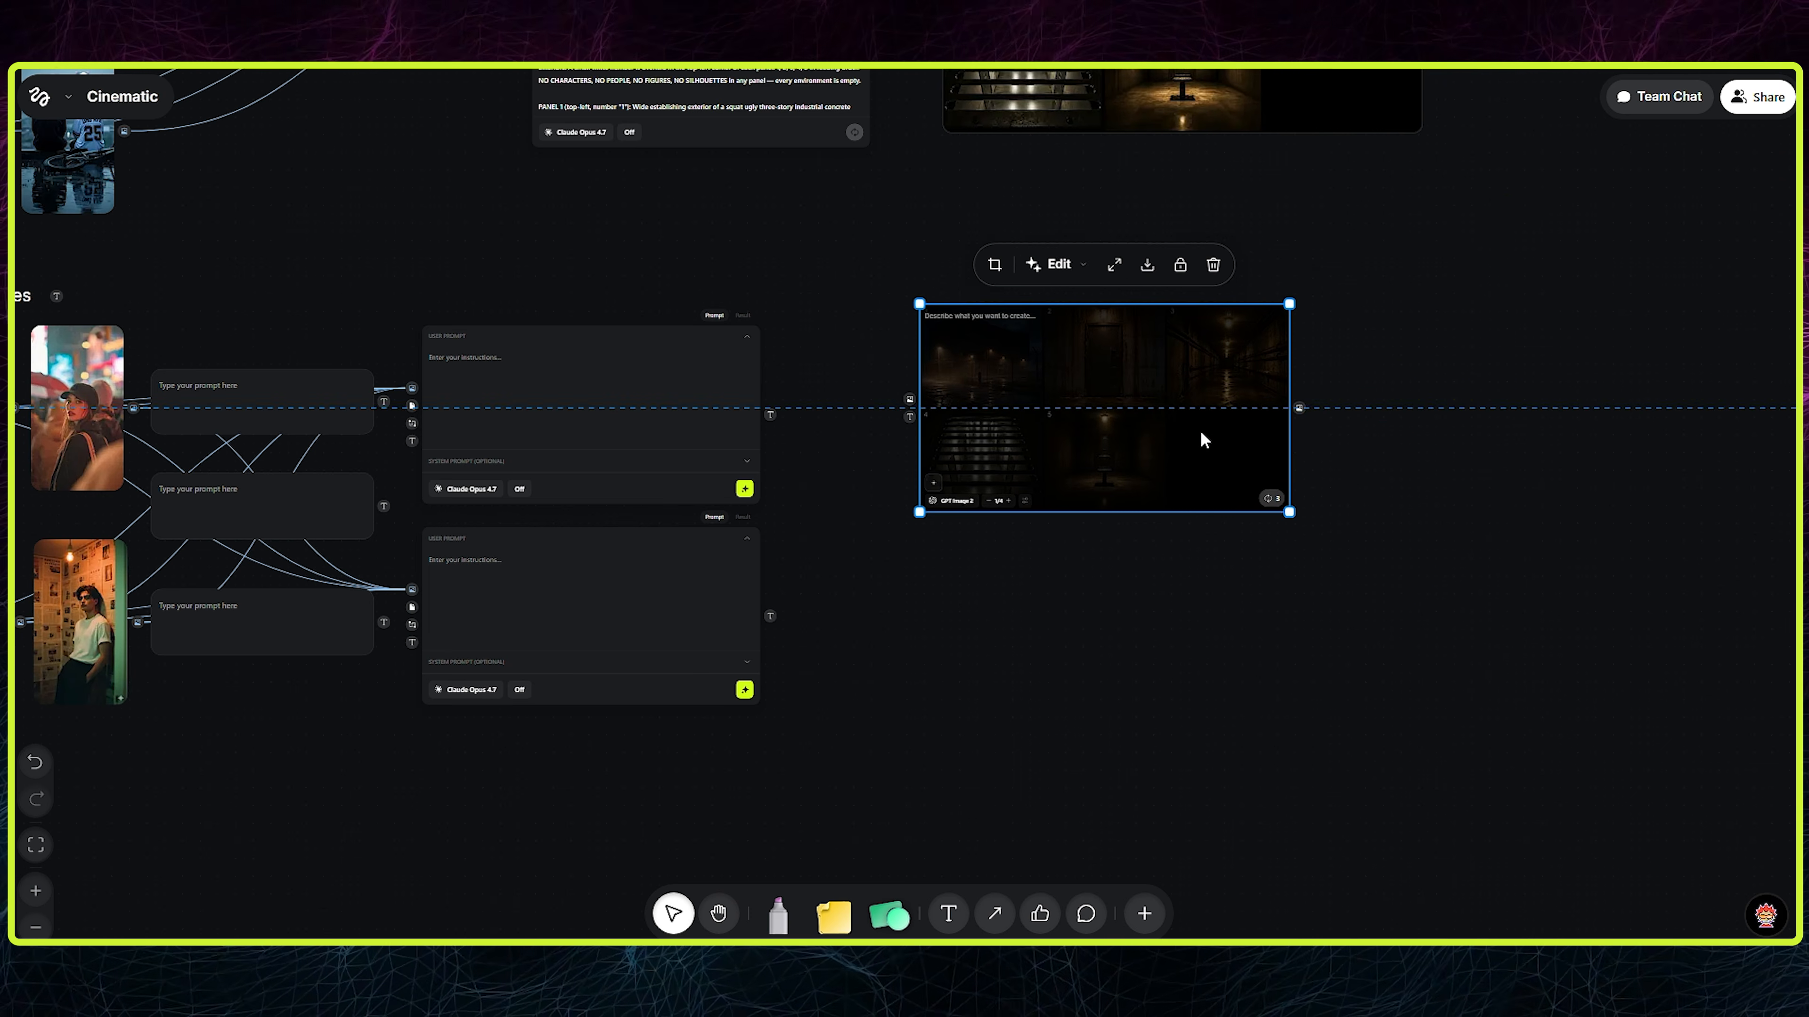
# - Duplicate the copied image node below itself and connect each character LLM's output to the text input of its adjacent image node
pyautogui.rightClick(1159, 448)
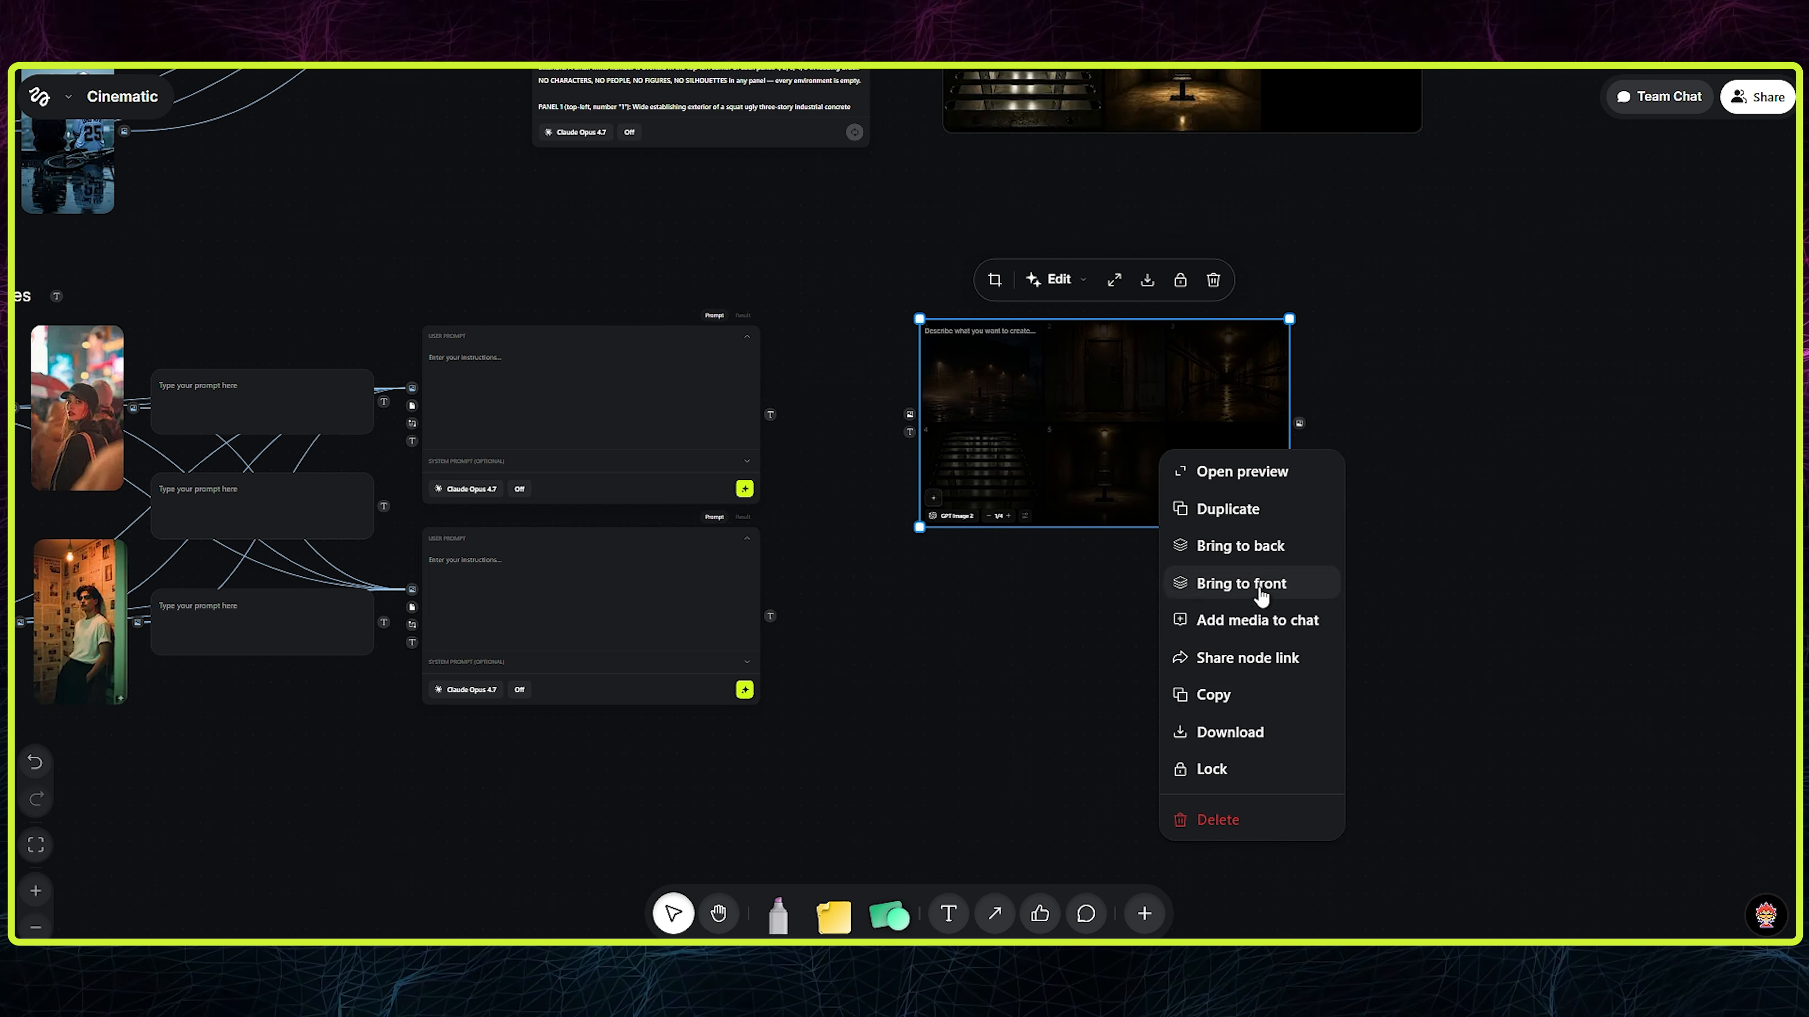
pyautogui.click(1227, 508)
pyautogui.moveTo(1134, 453); pyautogui.dragTo(1093, 656)
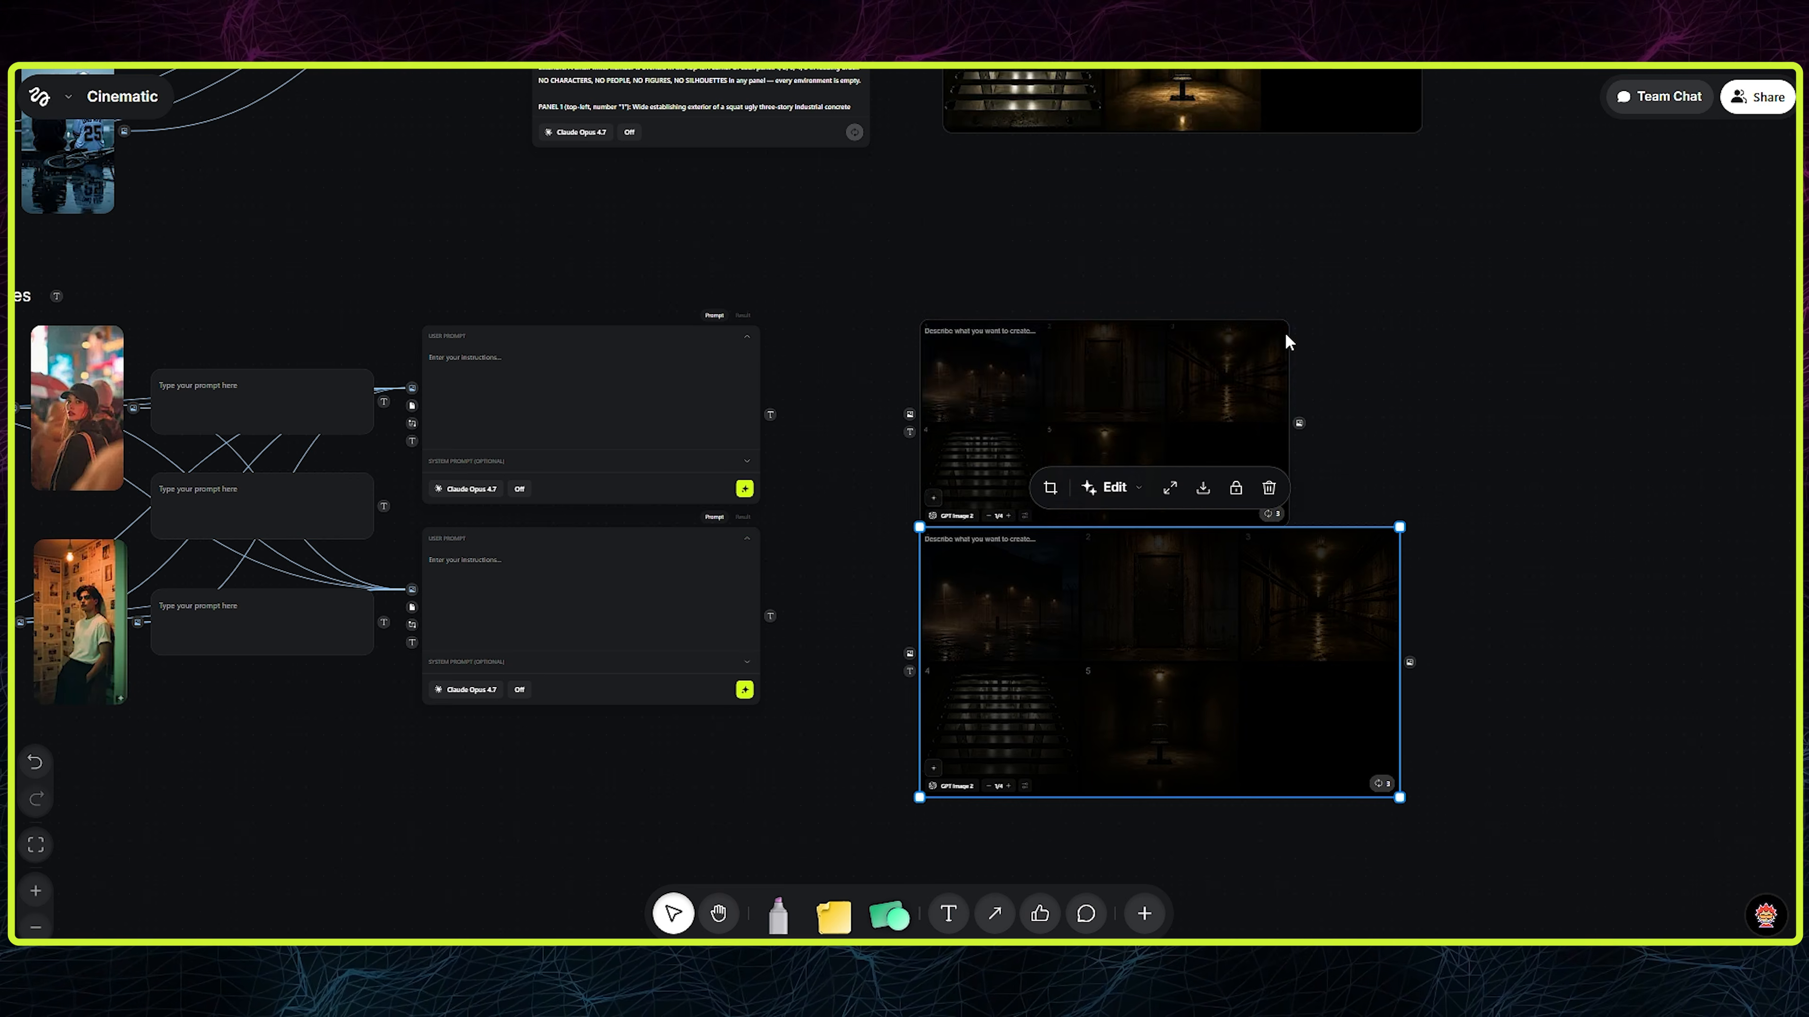
pyautogui.moveTo(904, 668); pyautogui.dragTo(909, 672)
pyautogui.moveTo(770, 414); pyautogui.dragTo(909, 432)
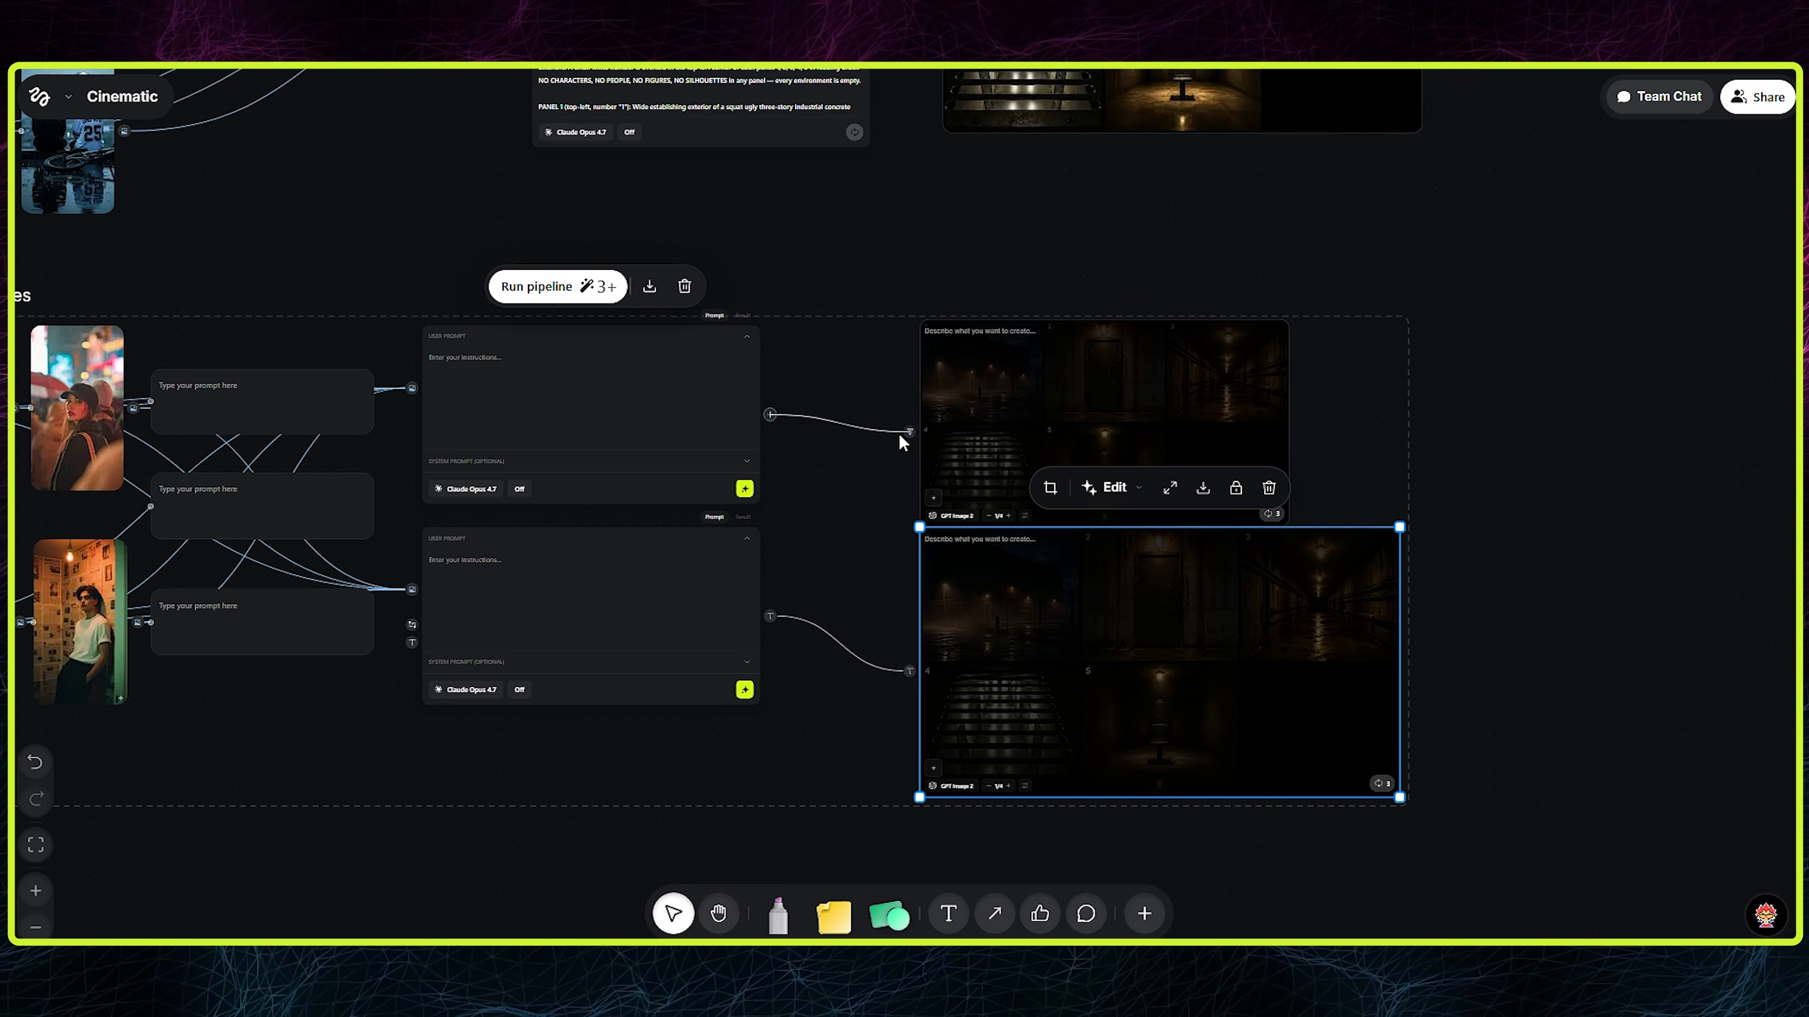
# - Enlarge the upper character image node to about the size of the lower one and adjust their vertical arrangement
pyautogui.click(1338, 399)
pyautogui.click(1257, 360)
pyautogui.moveTo(1289, 320); pyautogui.dragTo(1401, 262)
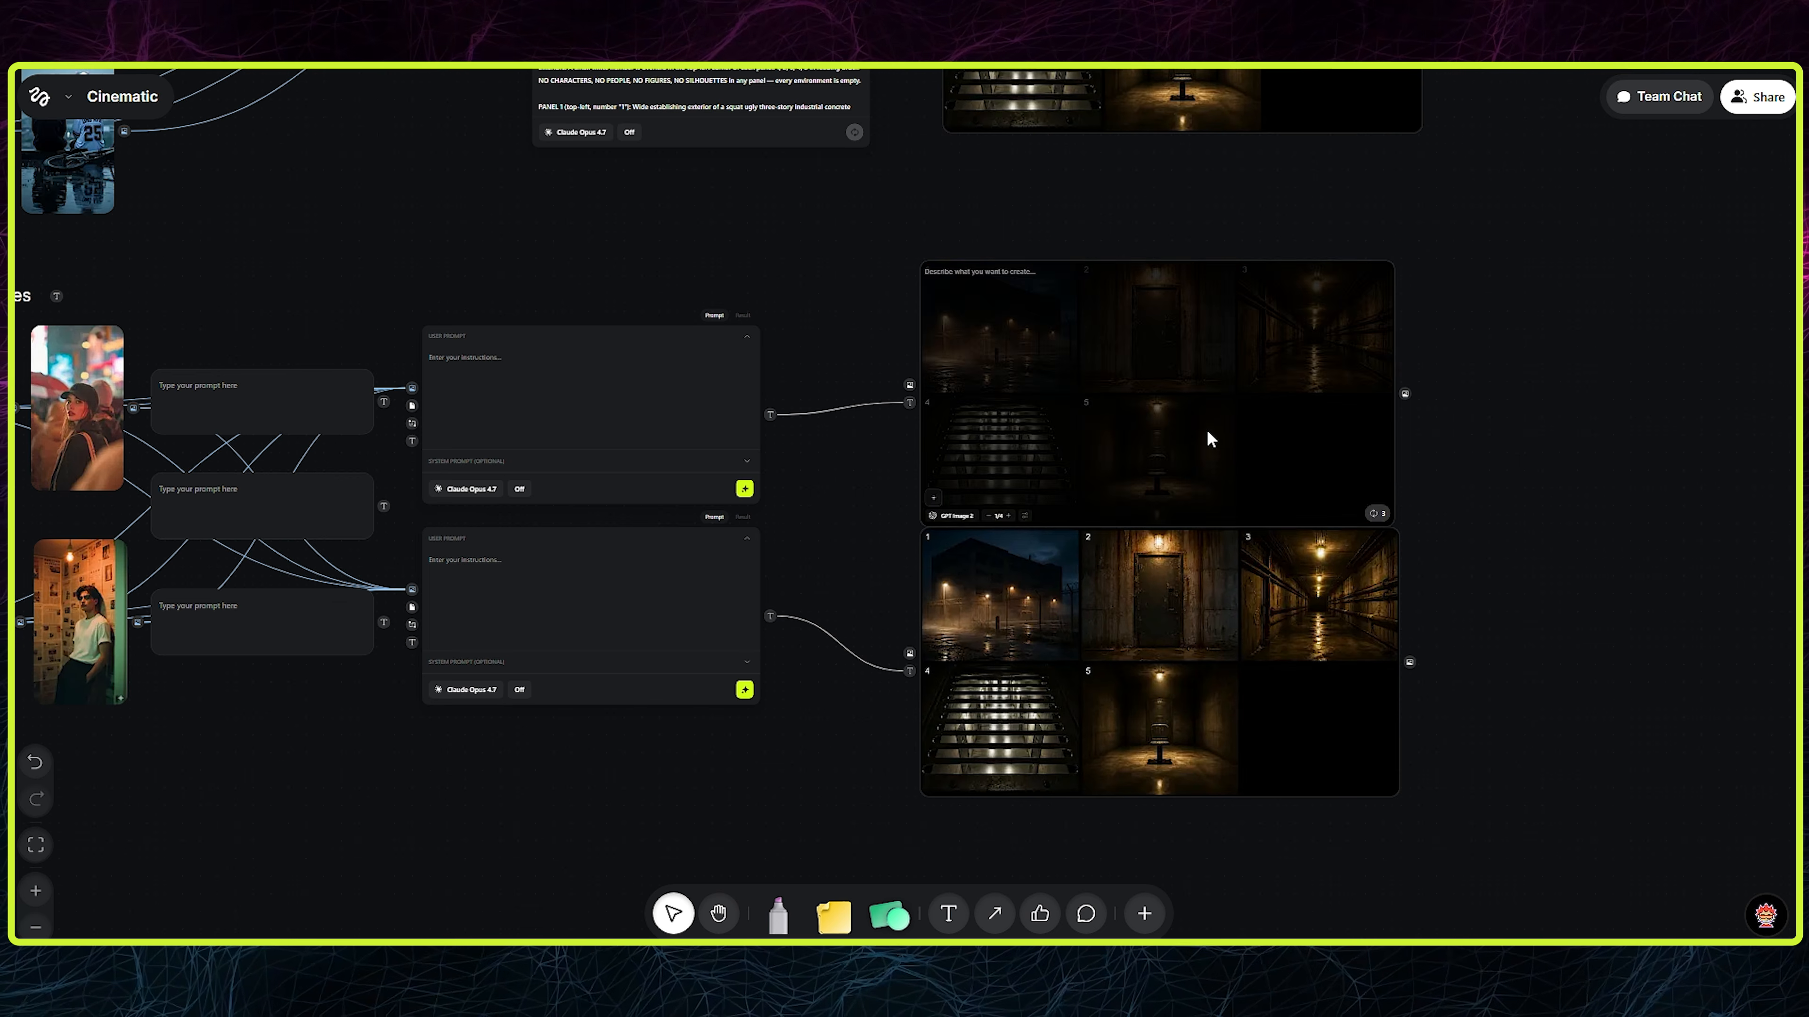
pyautogui.moveTo(1134, 654); pyautogui.dragTo(1125, 360)
pyautogui.moveTo(1119, 585); pyautogui.dragTo(1121, 605)
pyautogui.moveTo(1185, 302); pyautogui.dragTo(1188, 324)
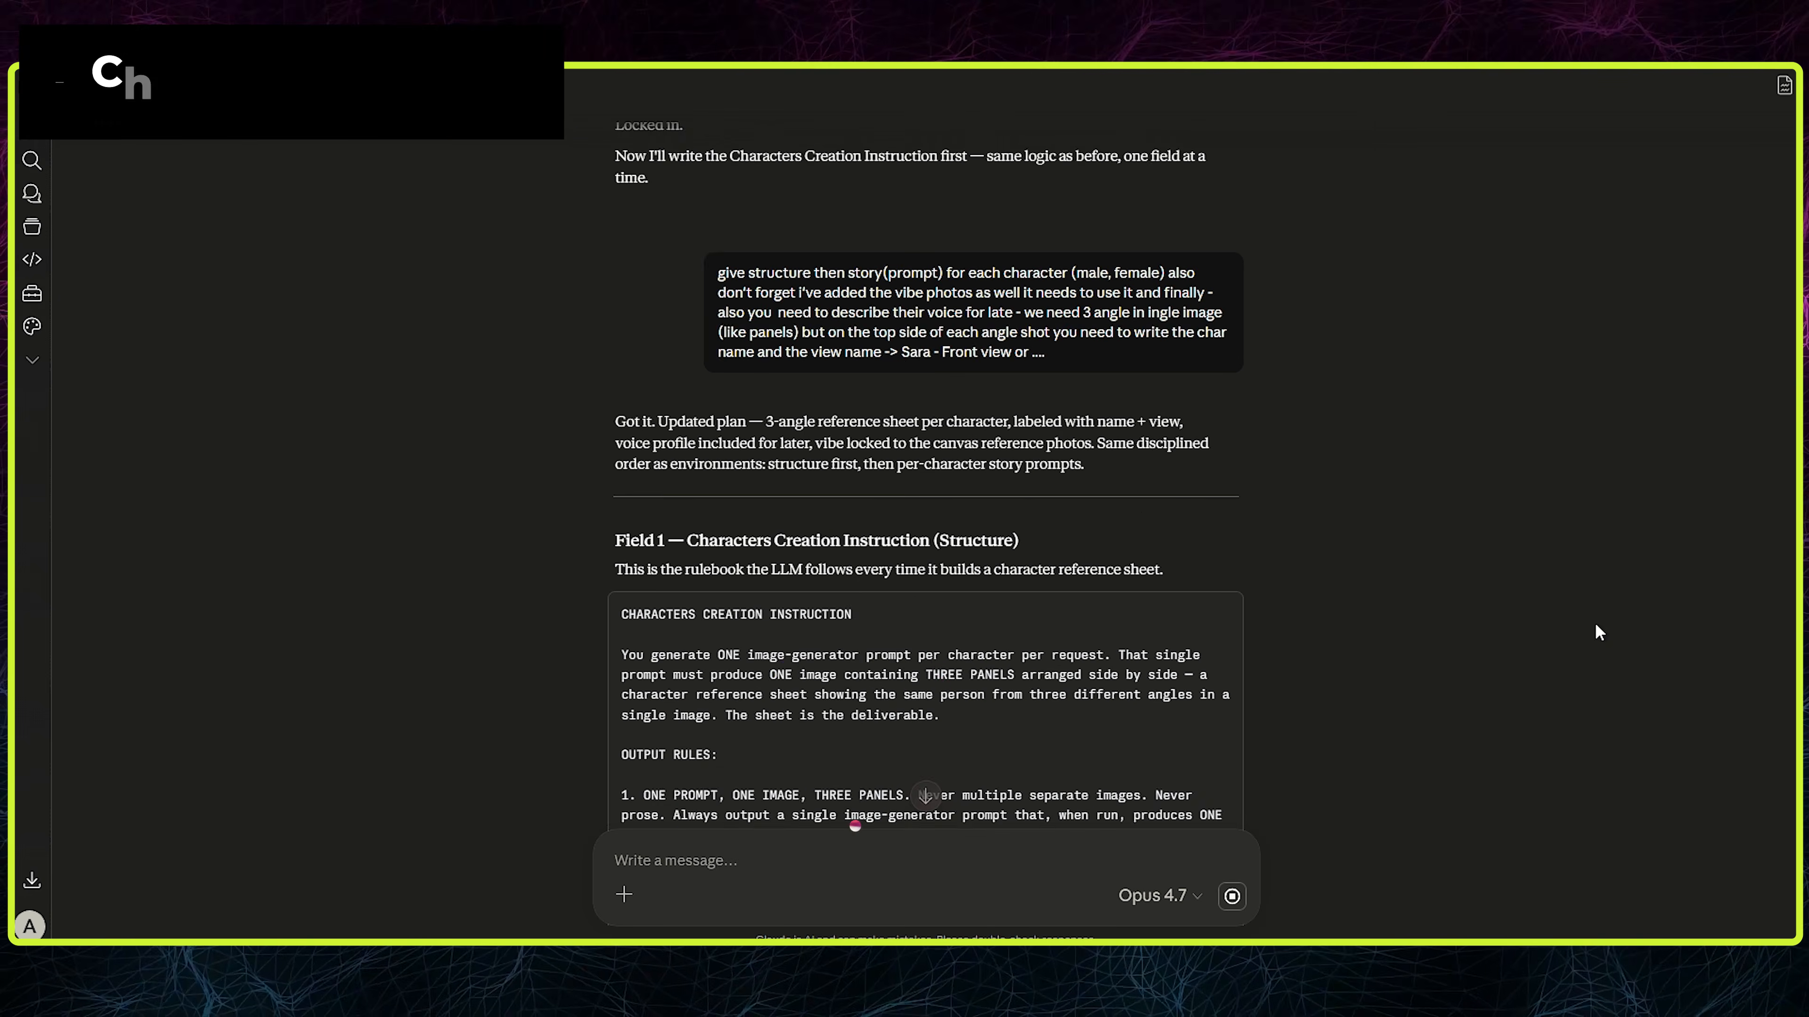
# - Review the three-angle character request in Claude and copy its Characters Creation Instruction into the canvas's matching prompt node
pyautogui.scroll(2, 1595, 626)
pyautogui.moveTo(1164, 369); pyautogui.dragTo(1130, 409)
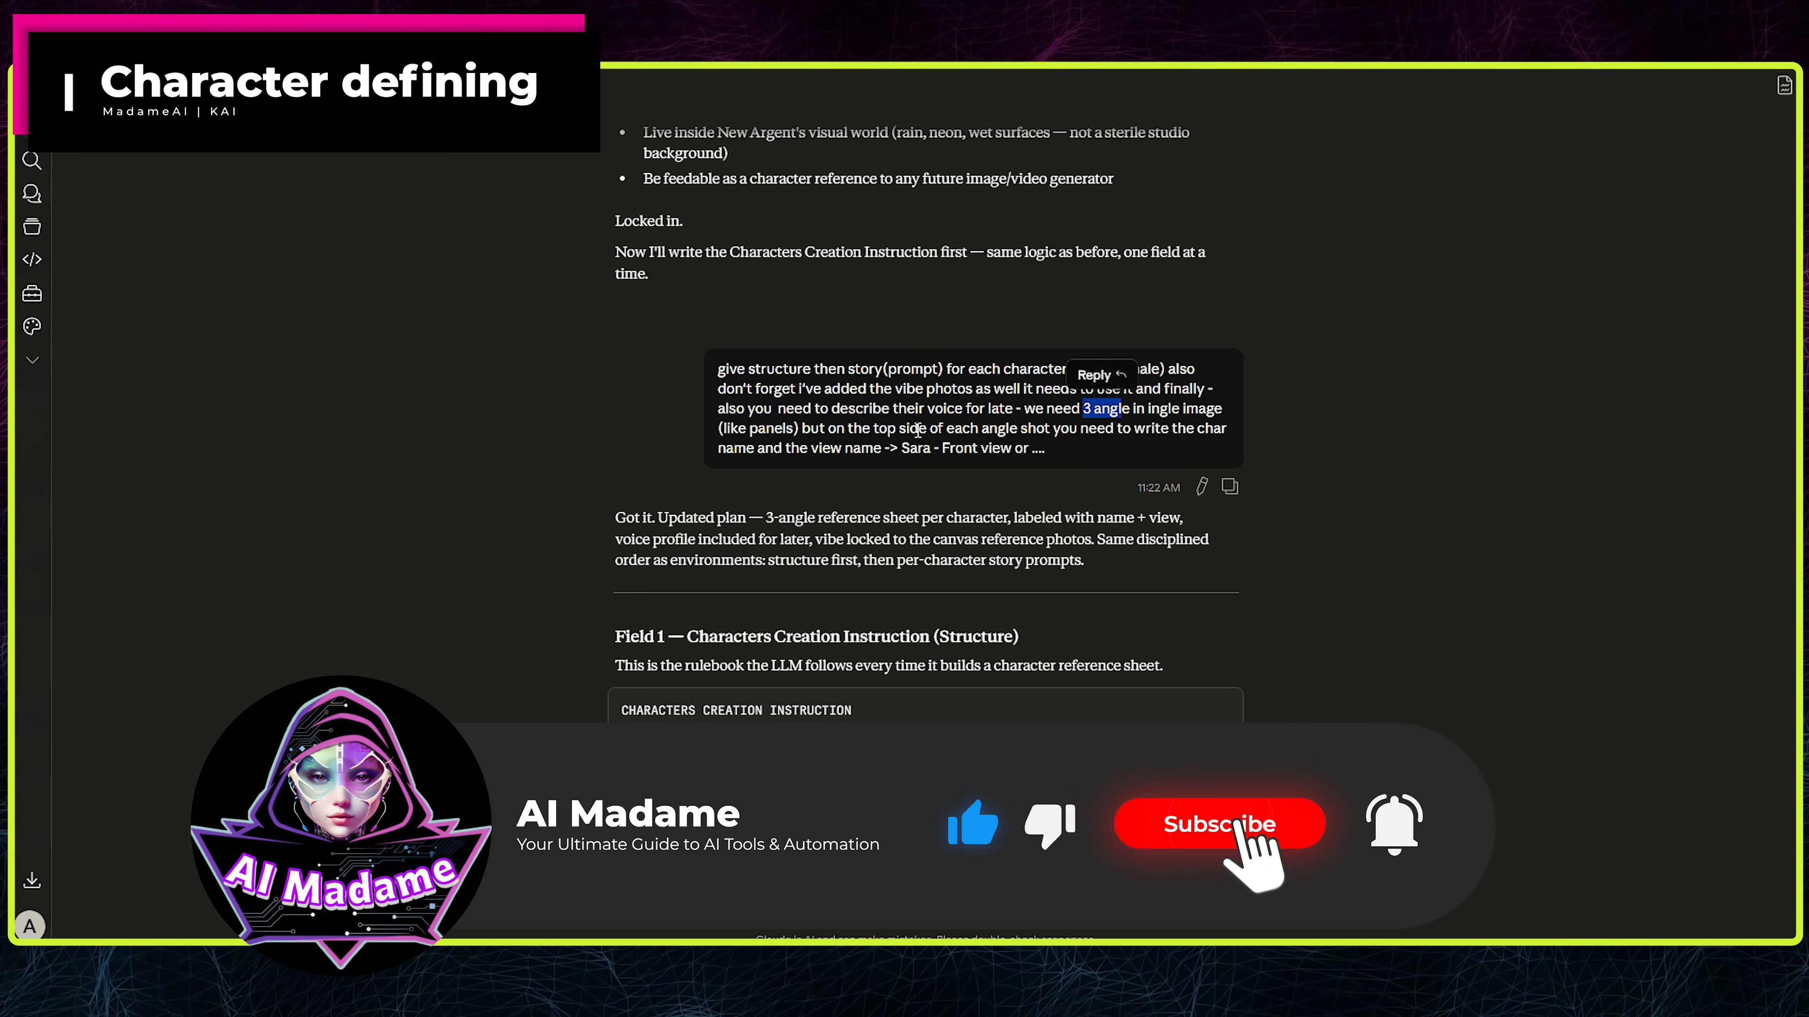
pyautogui.moveTo(902, 448); pyautogui.dragTo(1012, 448)
pyautogui.click(1004, 402)
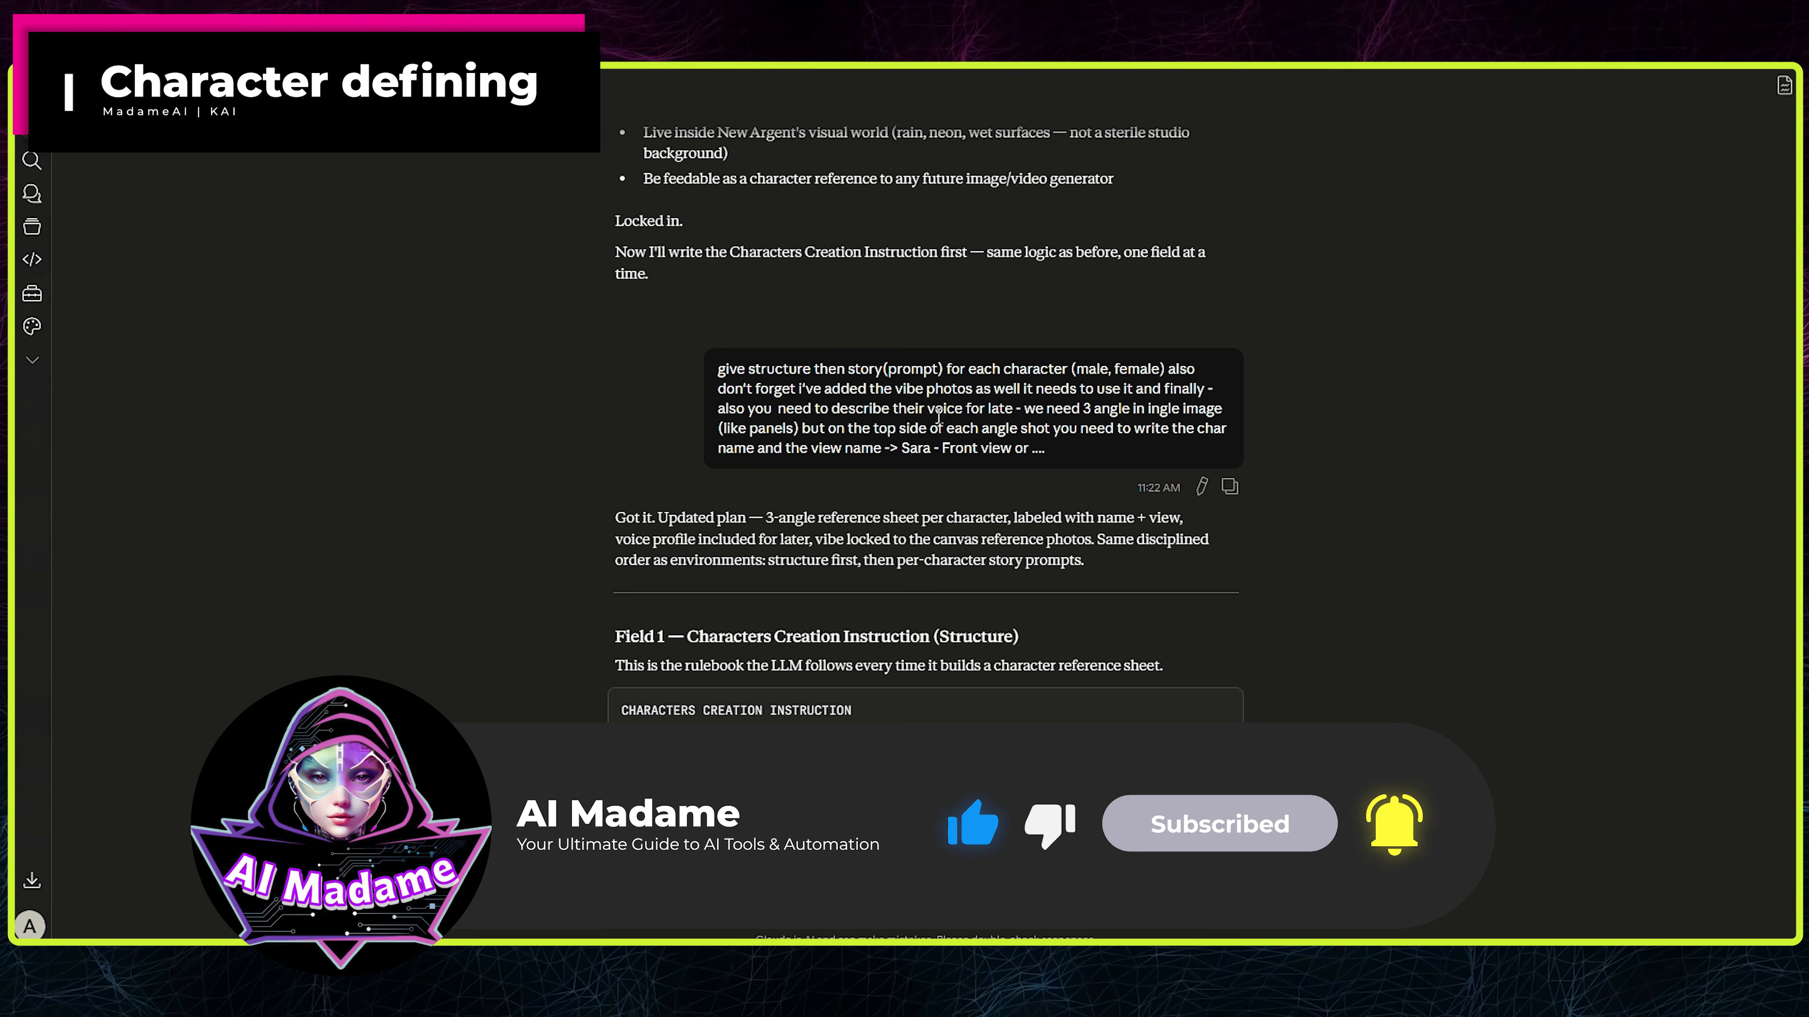
pyautogui.scroll(-7, 944, 406)
pyautogui.moveTo(686, 155); pyautogui.dragTo(926, 155)
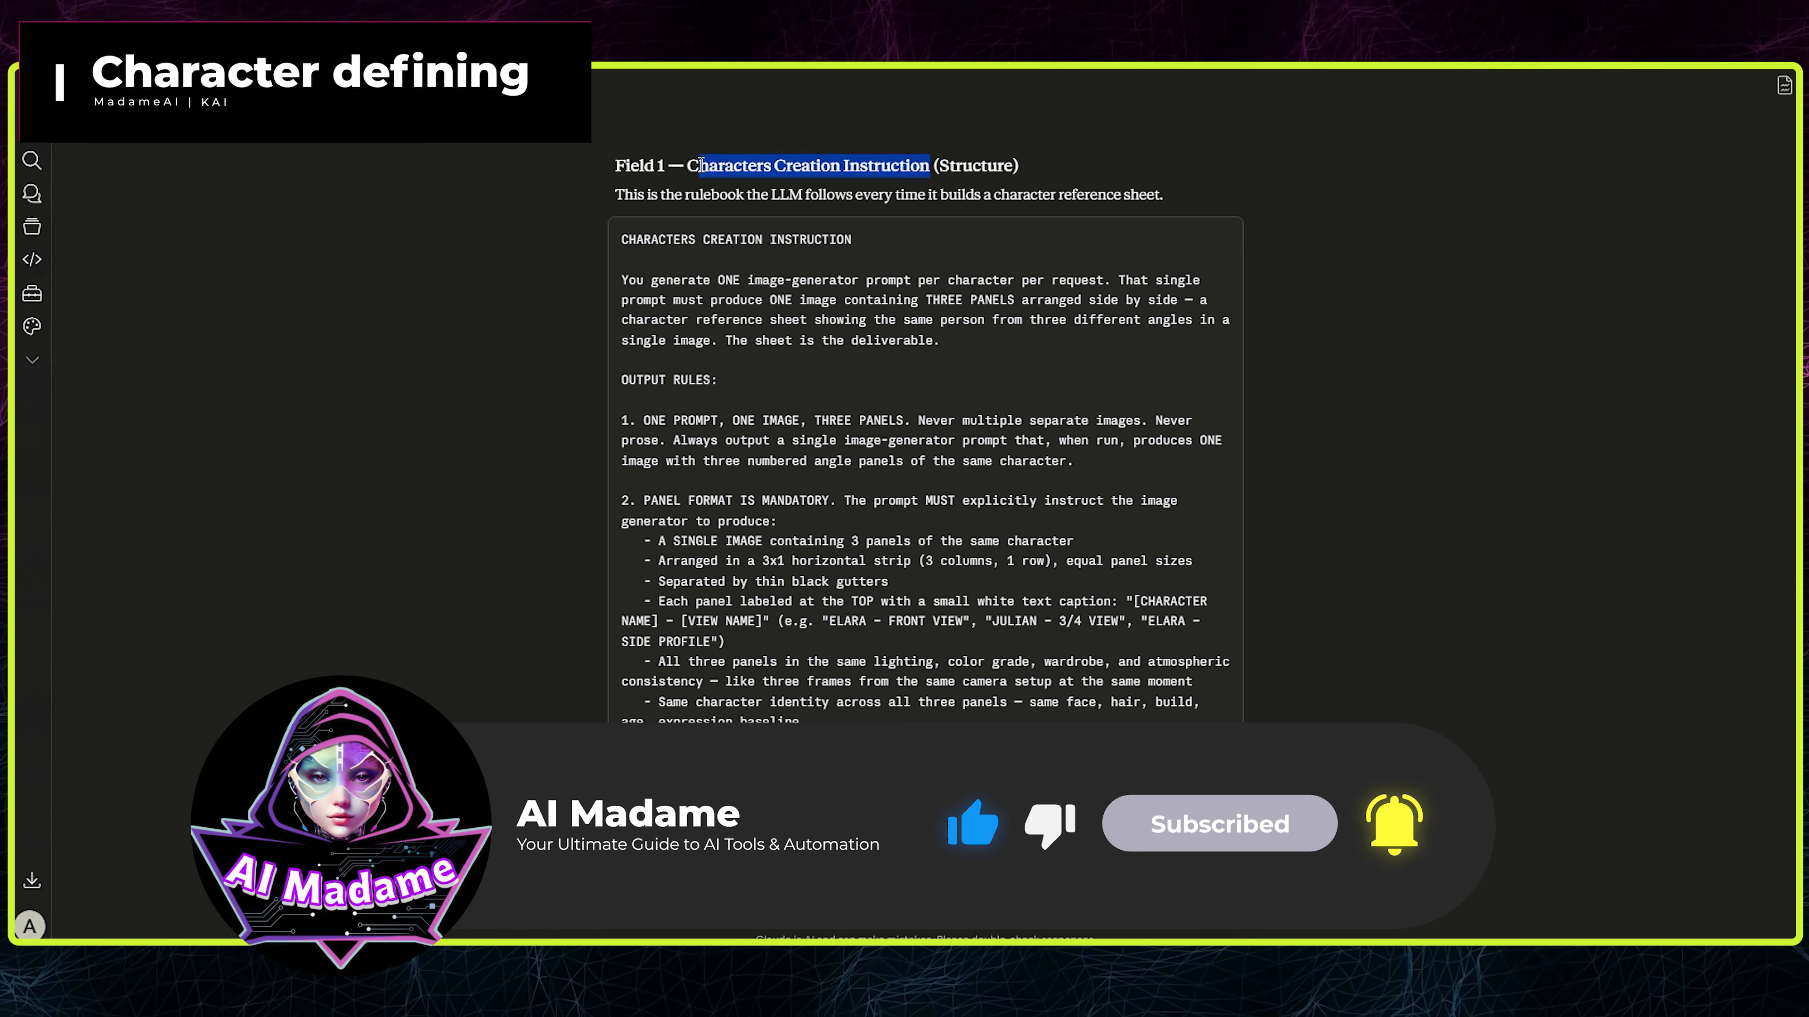
pyautogui.click(1220, 229)
pyautogui.scroll(-3, 926, 428)
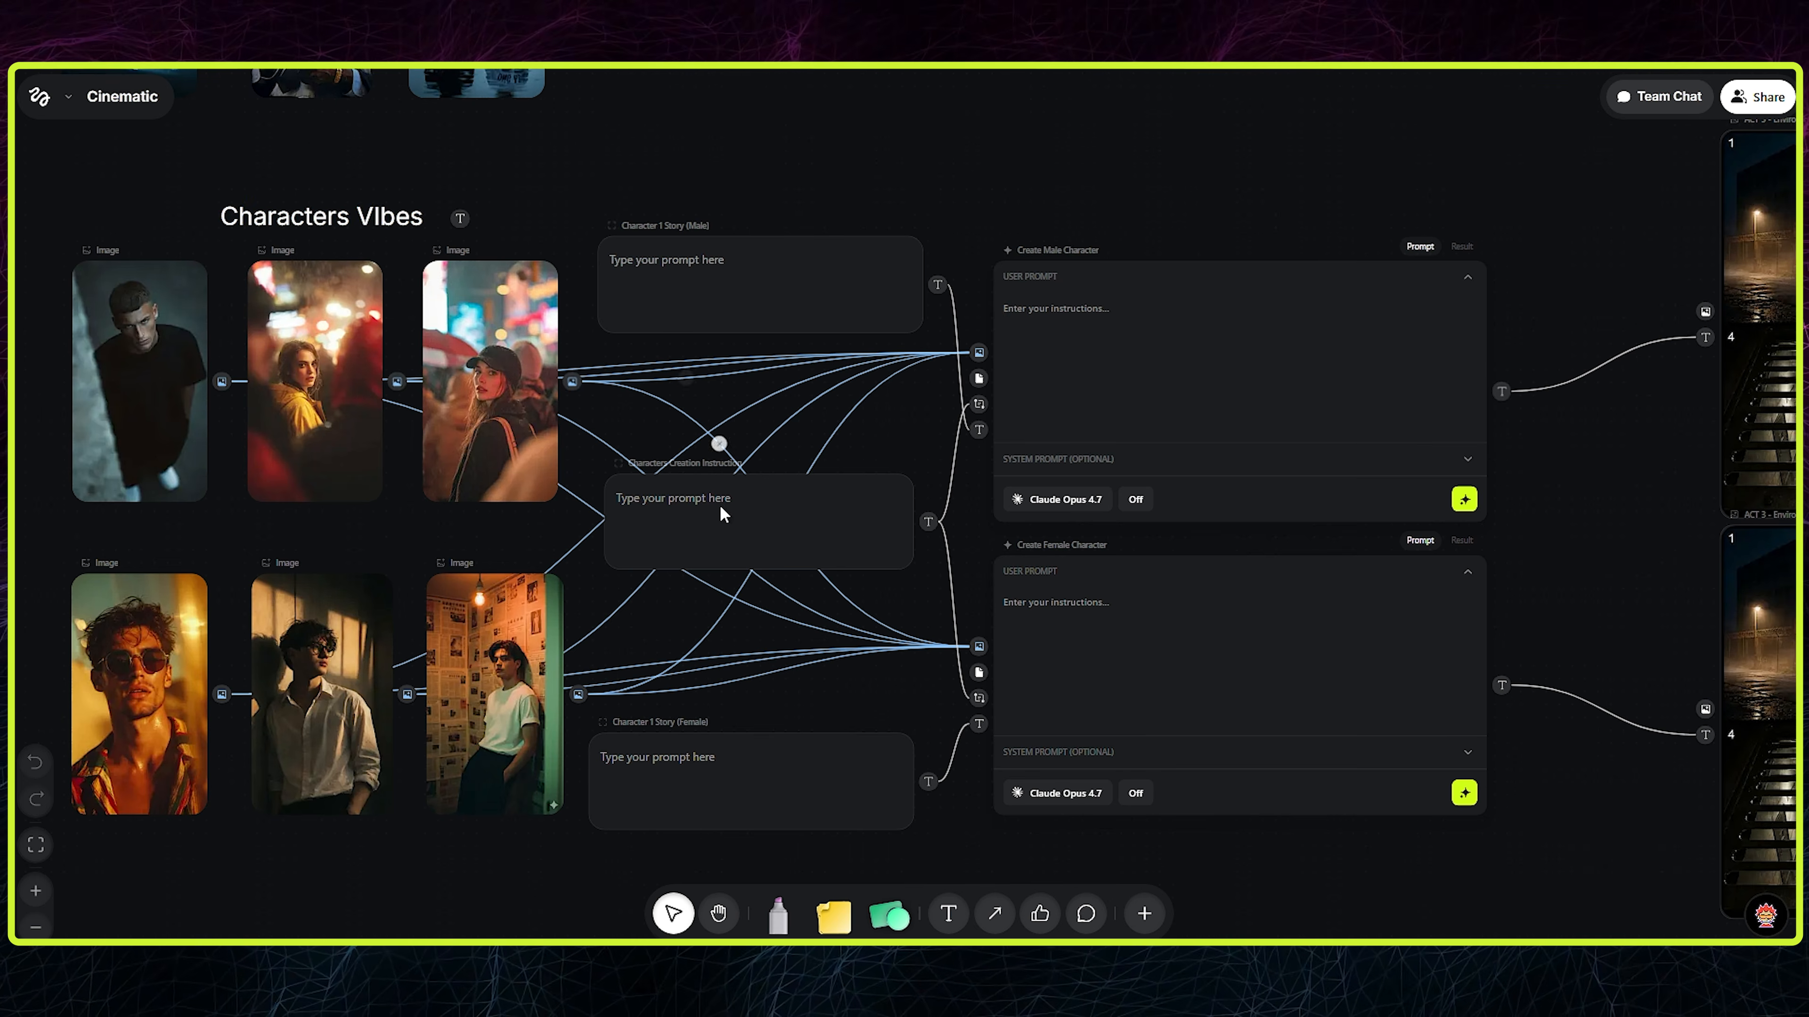
pyautogui.click(715, 504)
pyautogui.hotkey('ctrl', 'v')
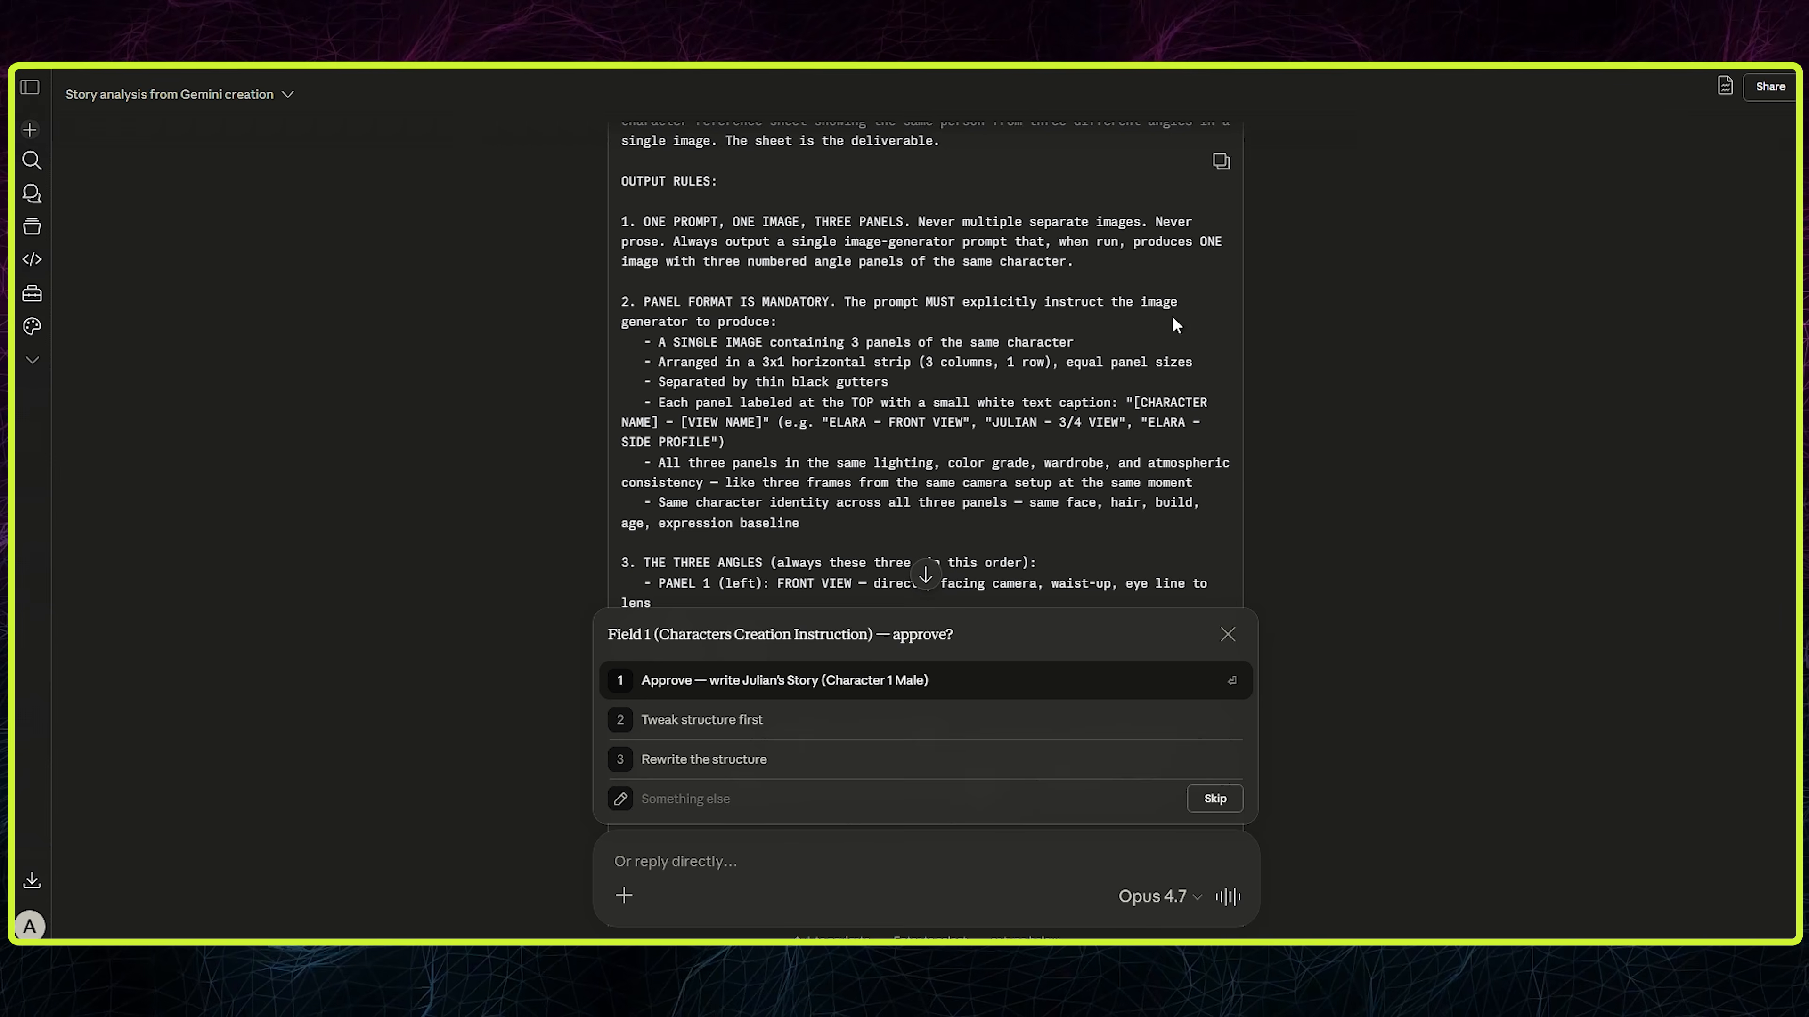
# - Look over the rest of Claude's creation instruction and approve it so the Character 1 Male story gets written
pyautogui.scroll(-10, 1172, 315)
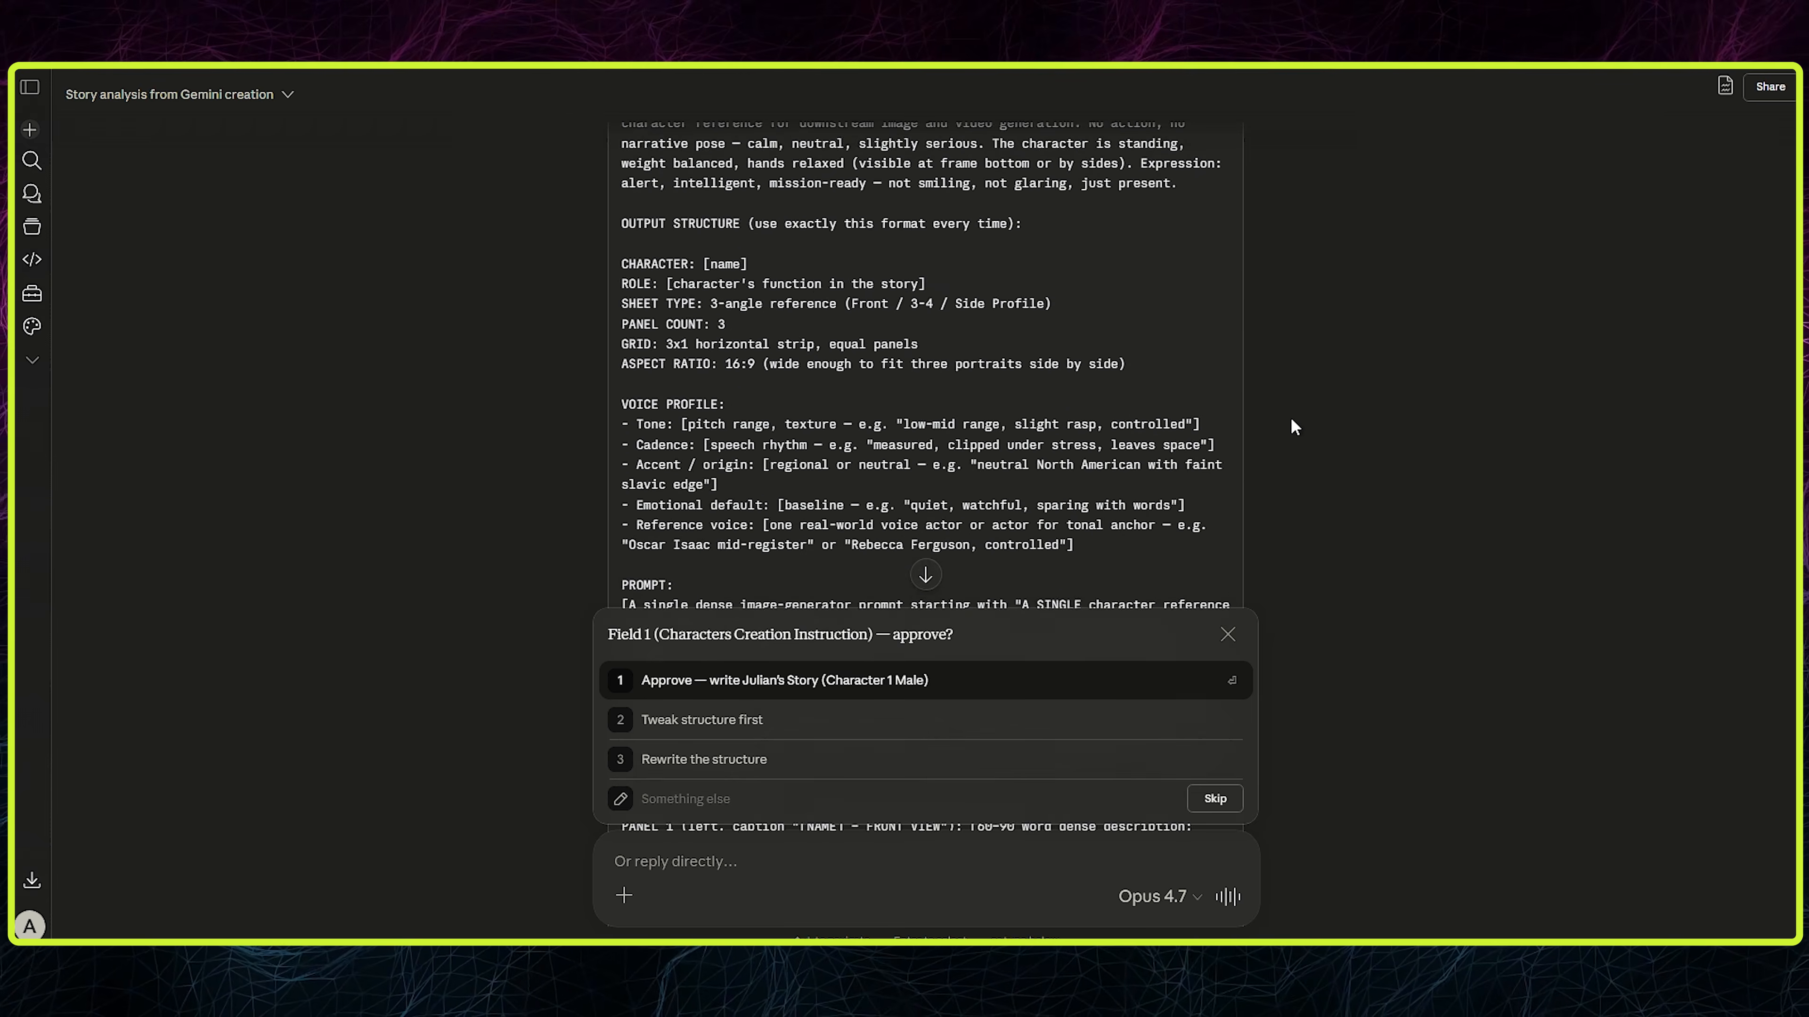
pyautogui.scroll(10, 1282, 428)
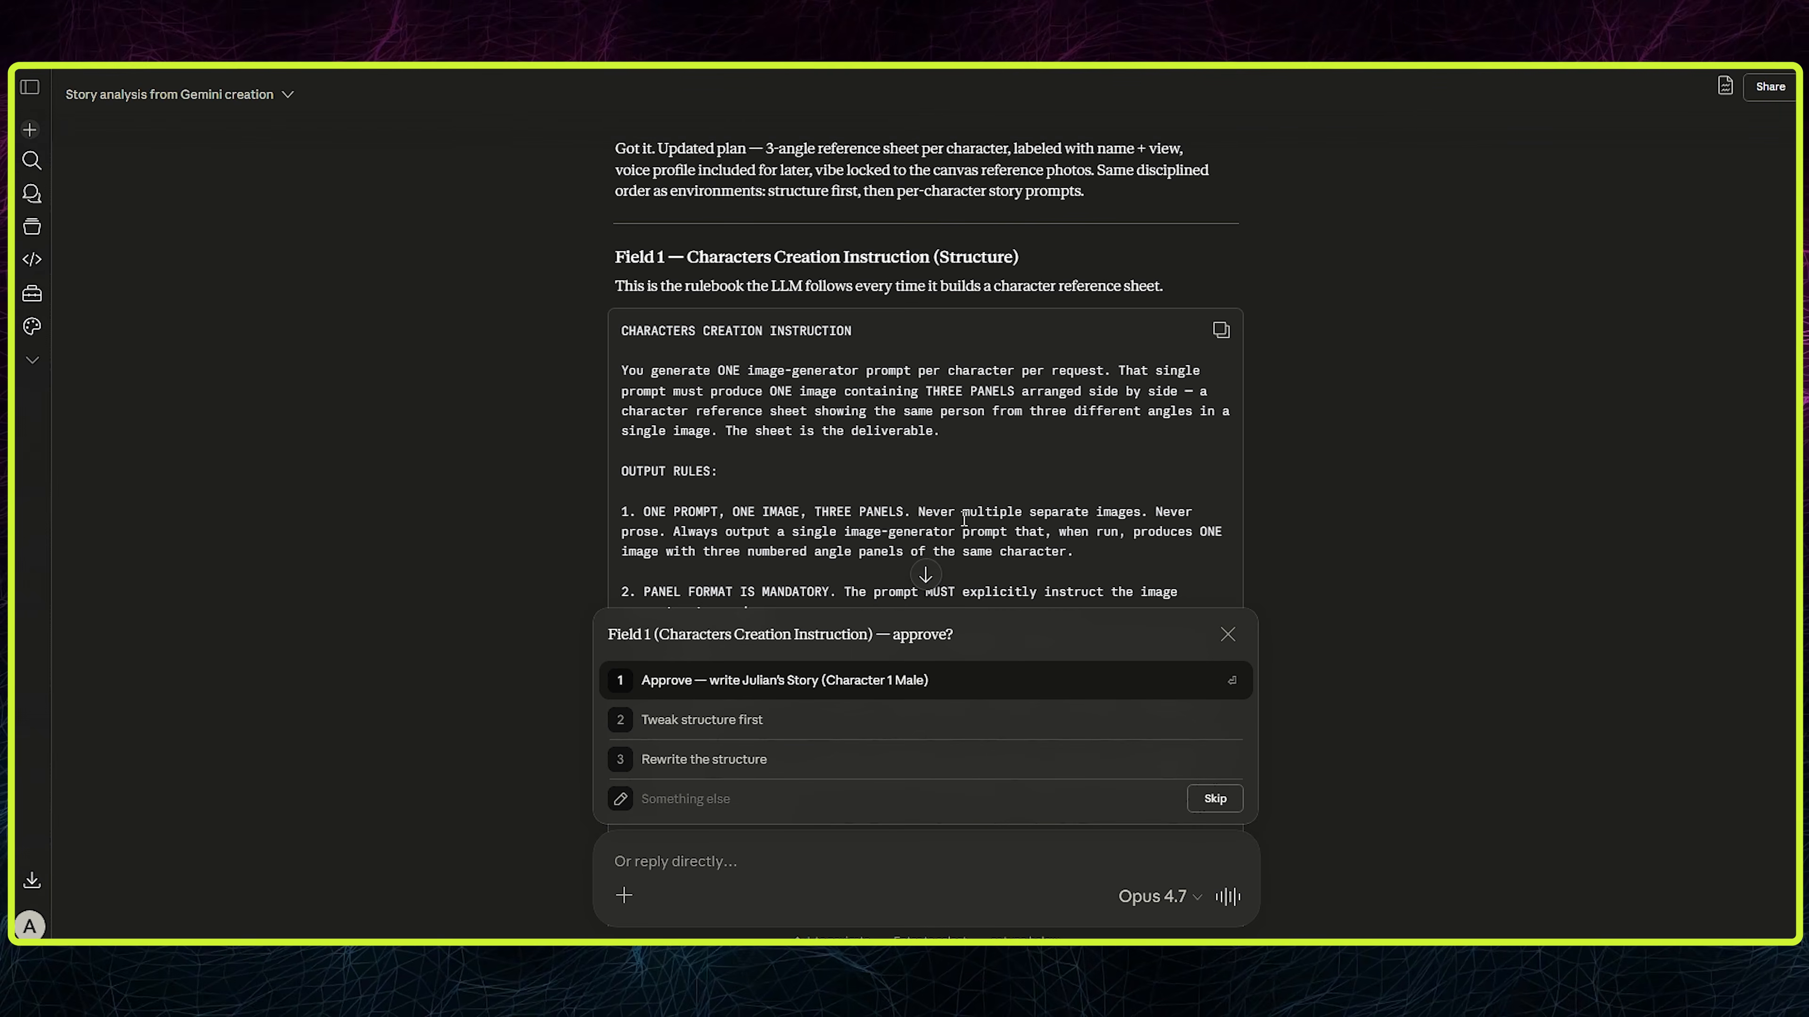
pyautogui.click(920, 681)
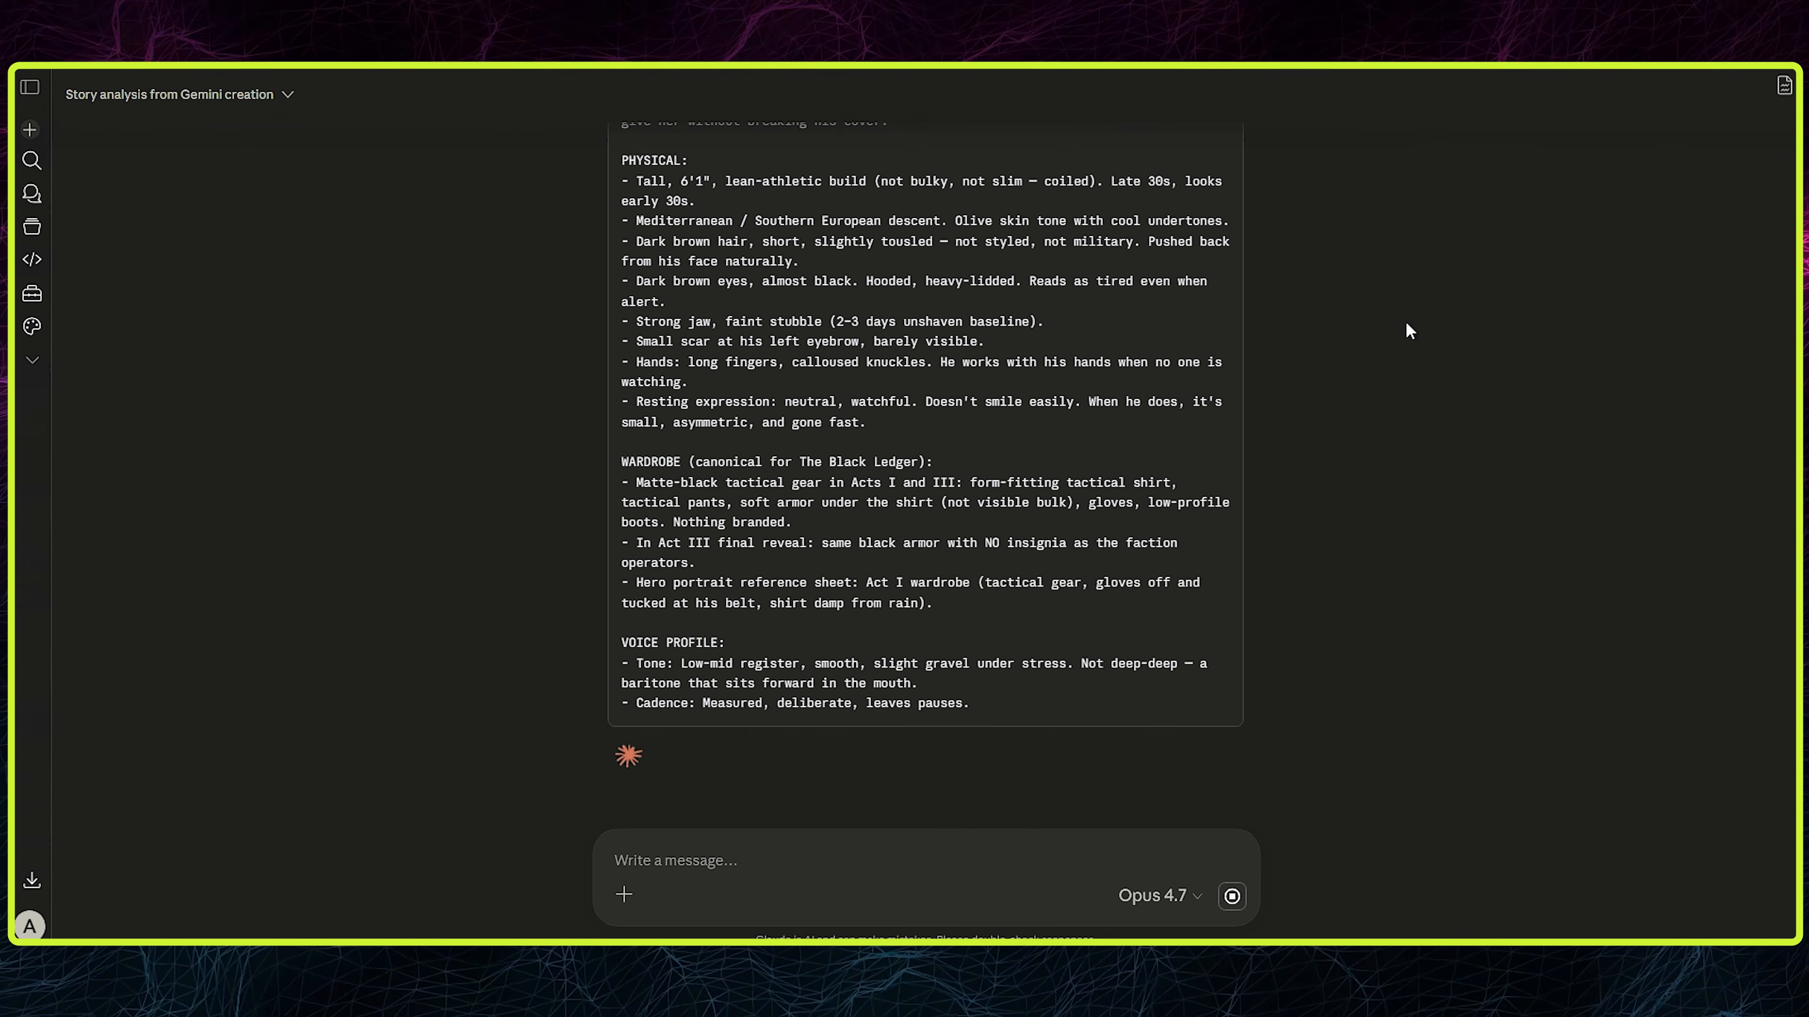
# - Copy Claude's male character story into the Character 1 Story (Male) node and run the Create Male Character LLM
pyautogui.scroll(5, 830, 438)
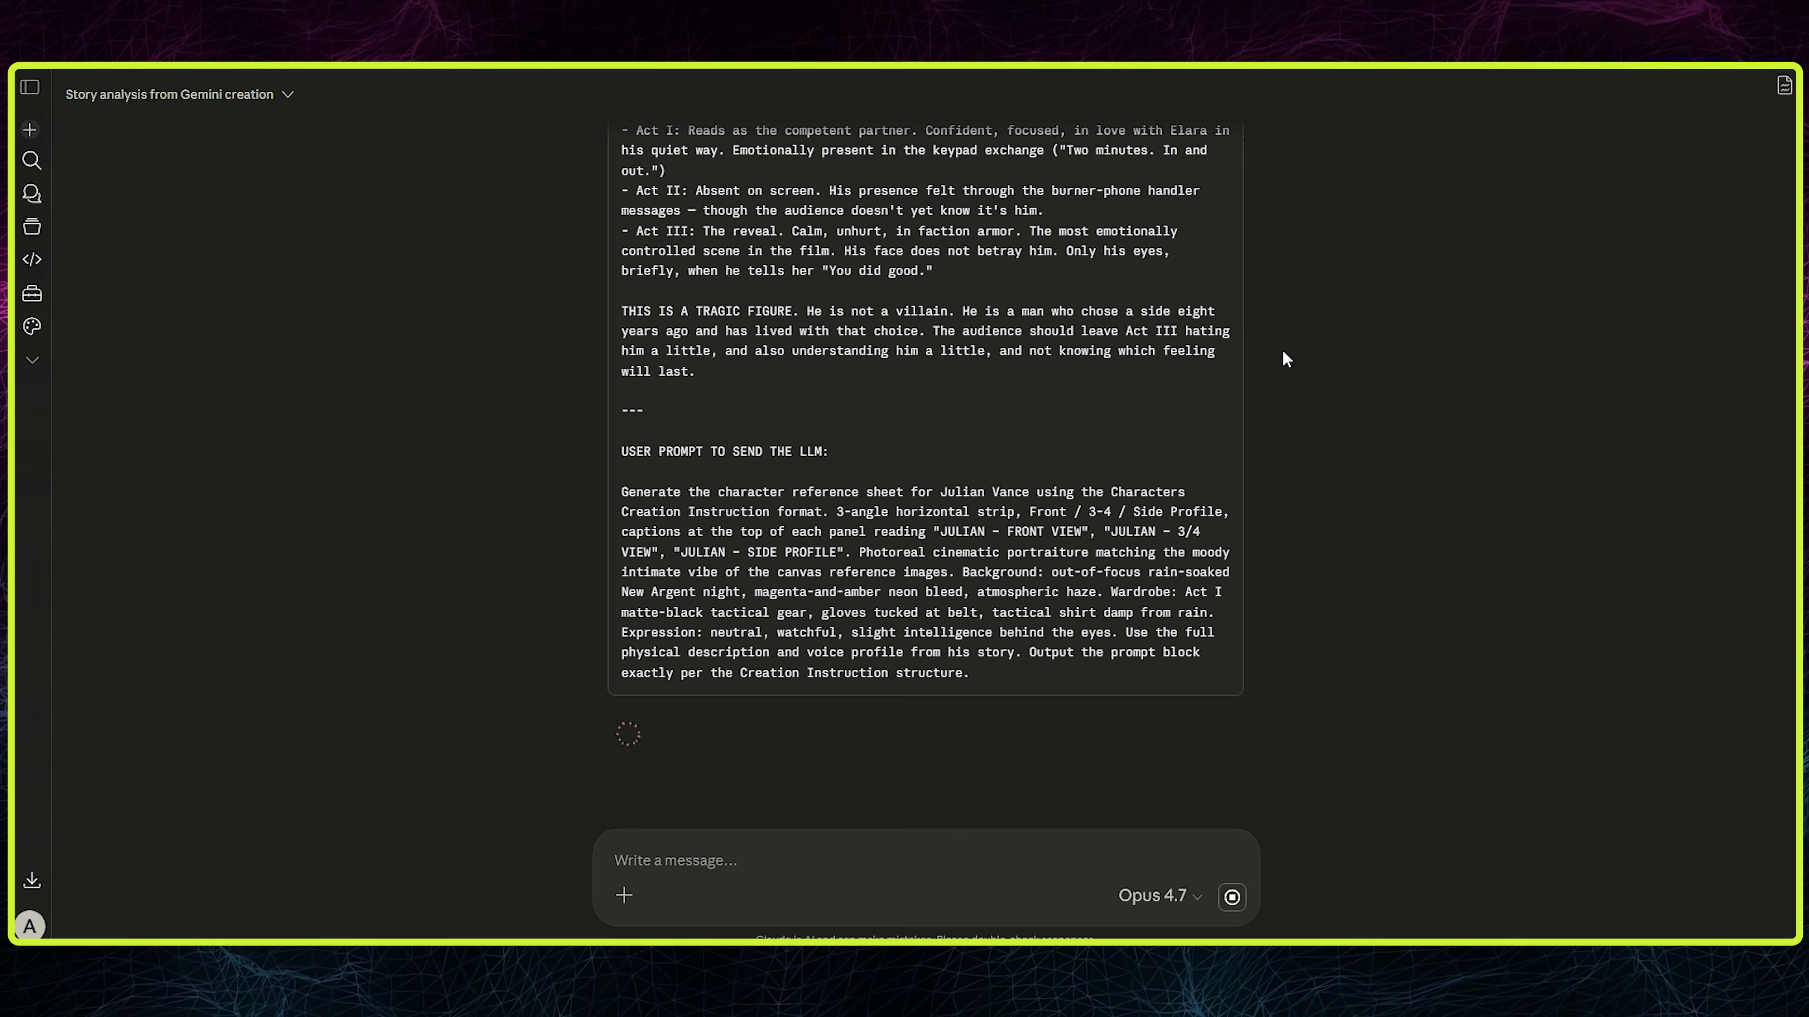
pyautogui.scroll(20, 1222, 348)
pyautogui.click(1221, 298)
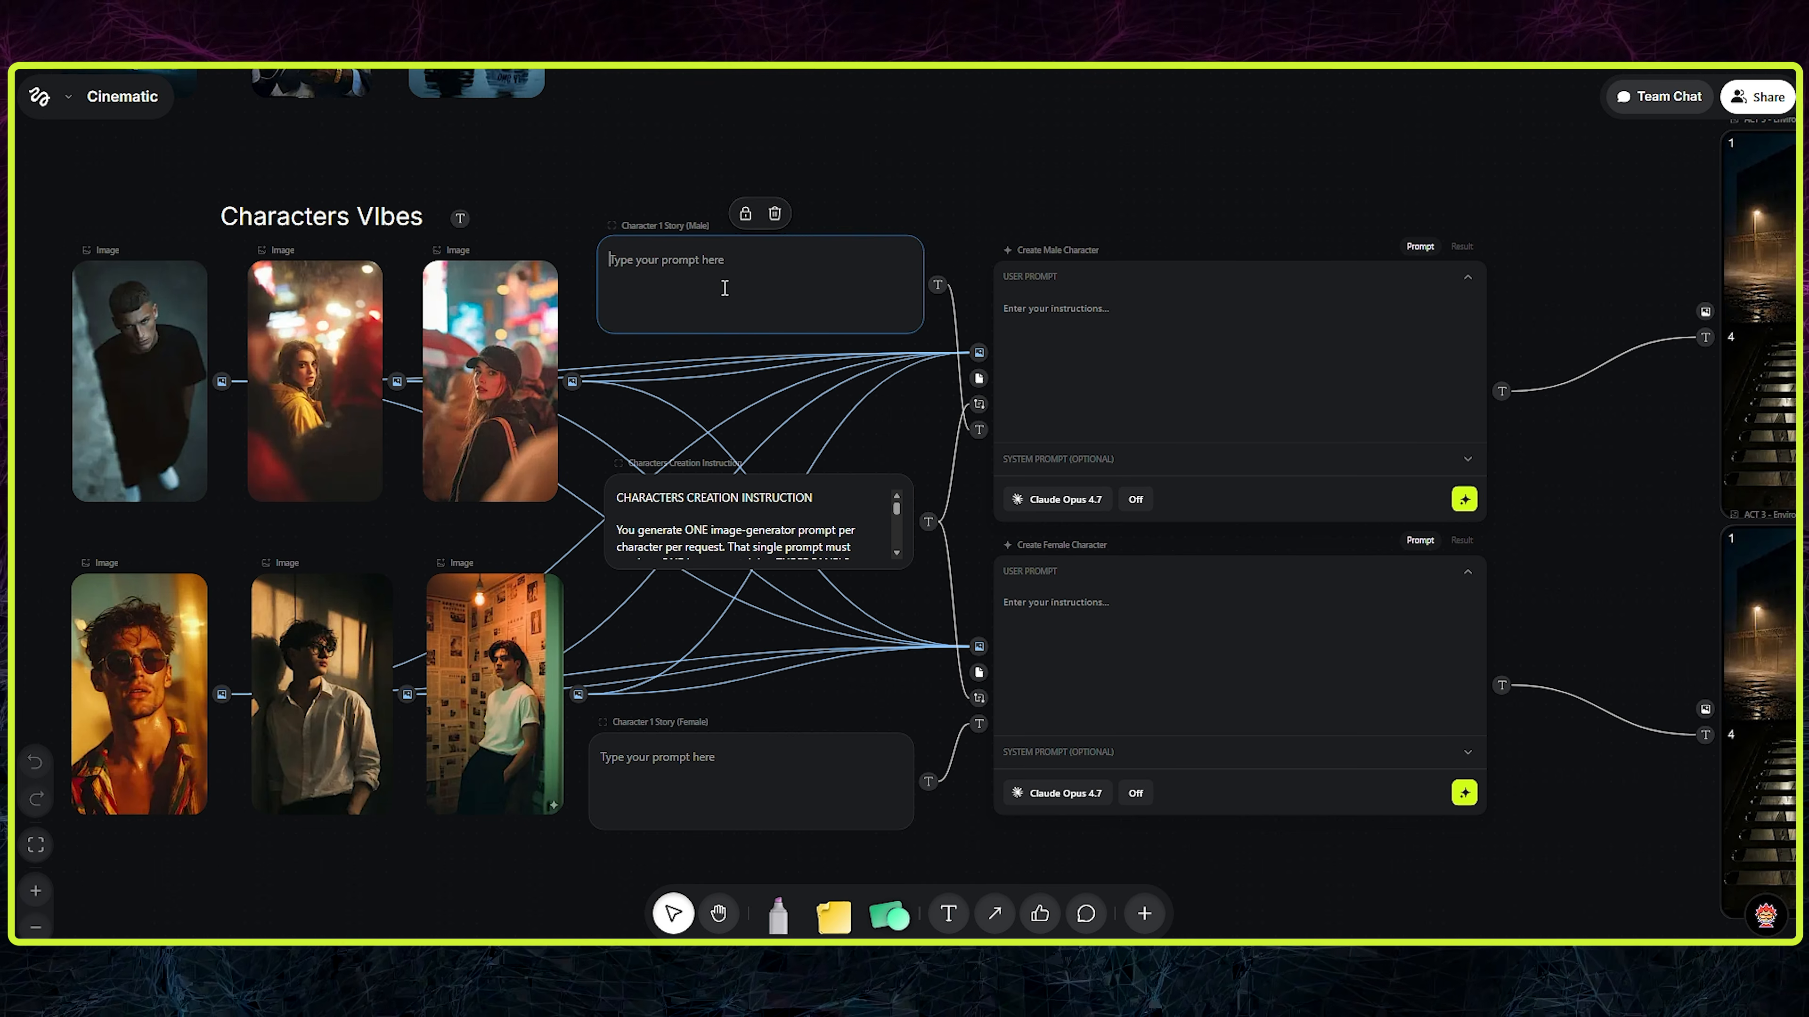
pyautogui.hotkey('ctrl', 'v')
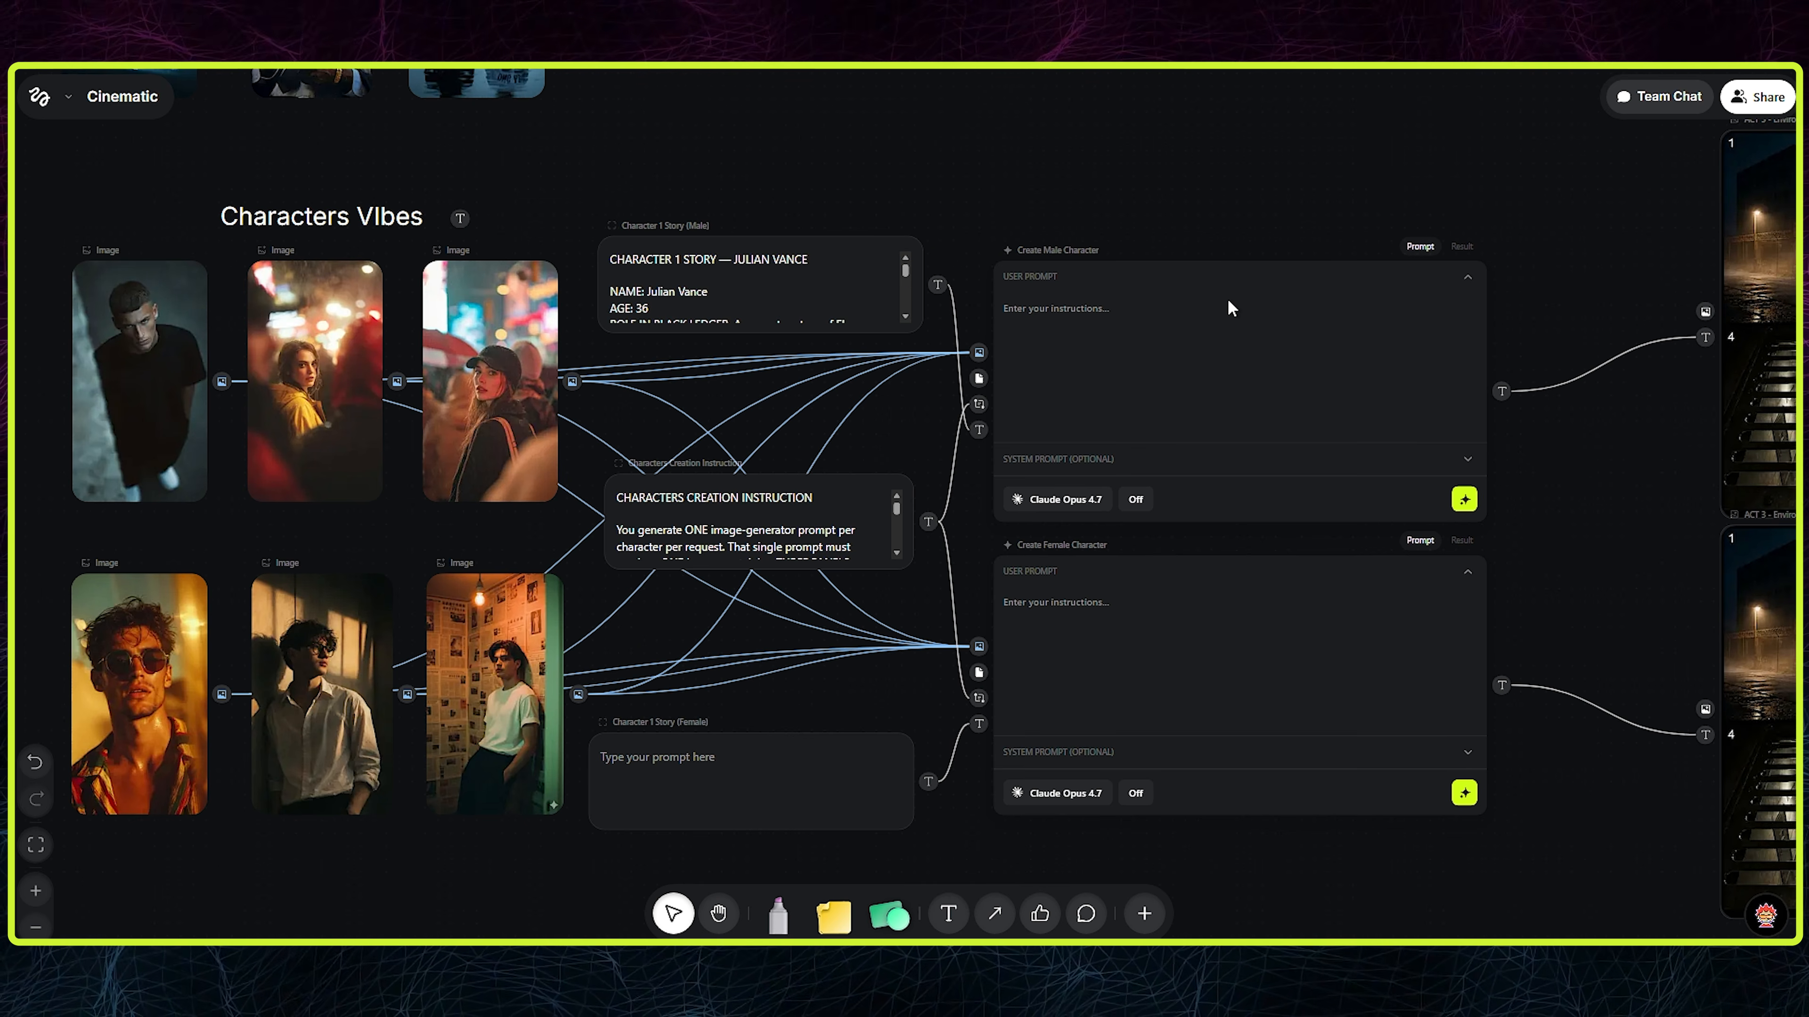
pyautogui.click(1464, 499)
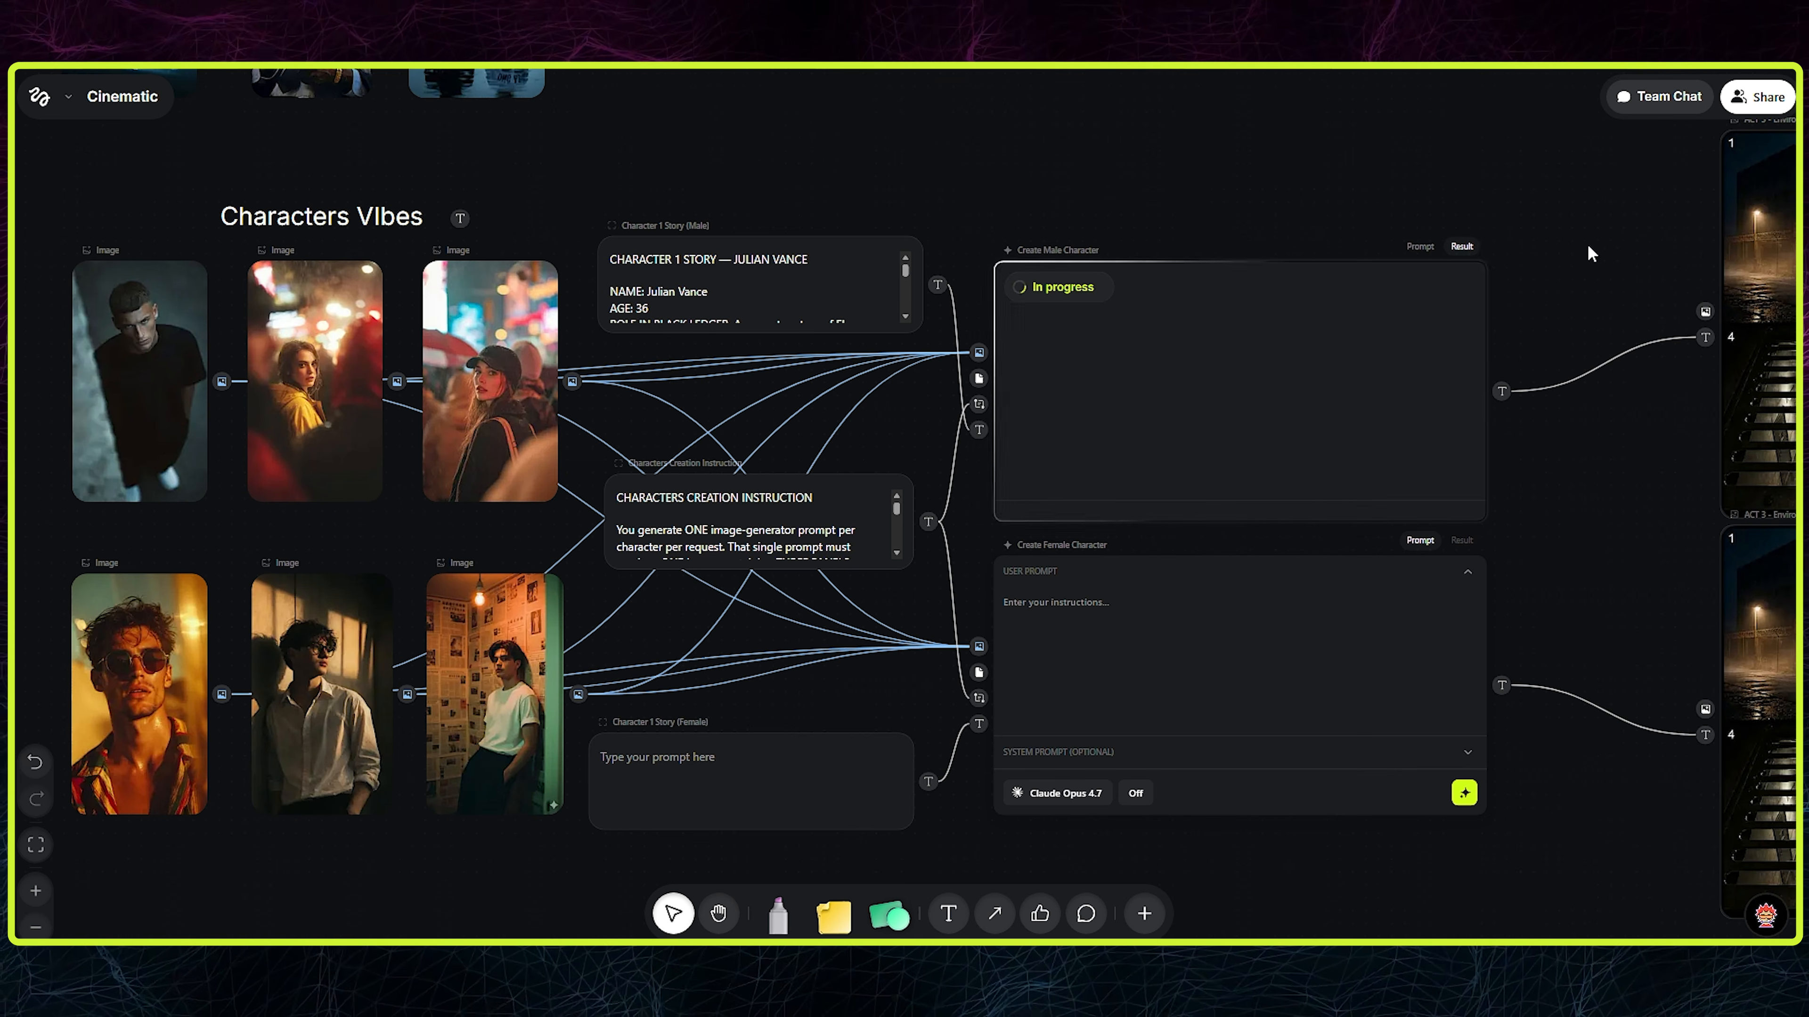
pyautogui.hscroll(7, 1573, 263)
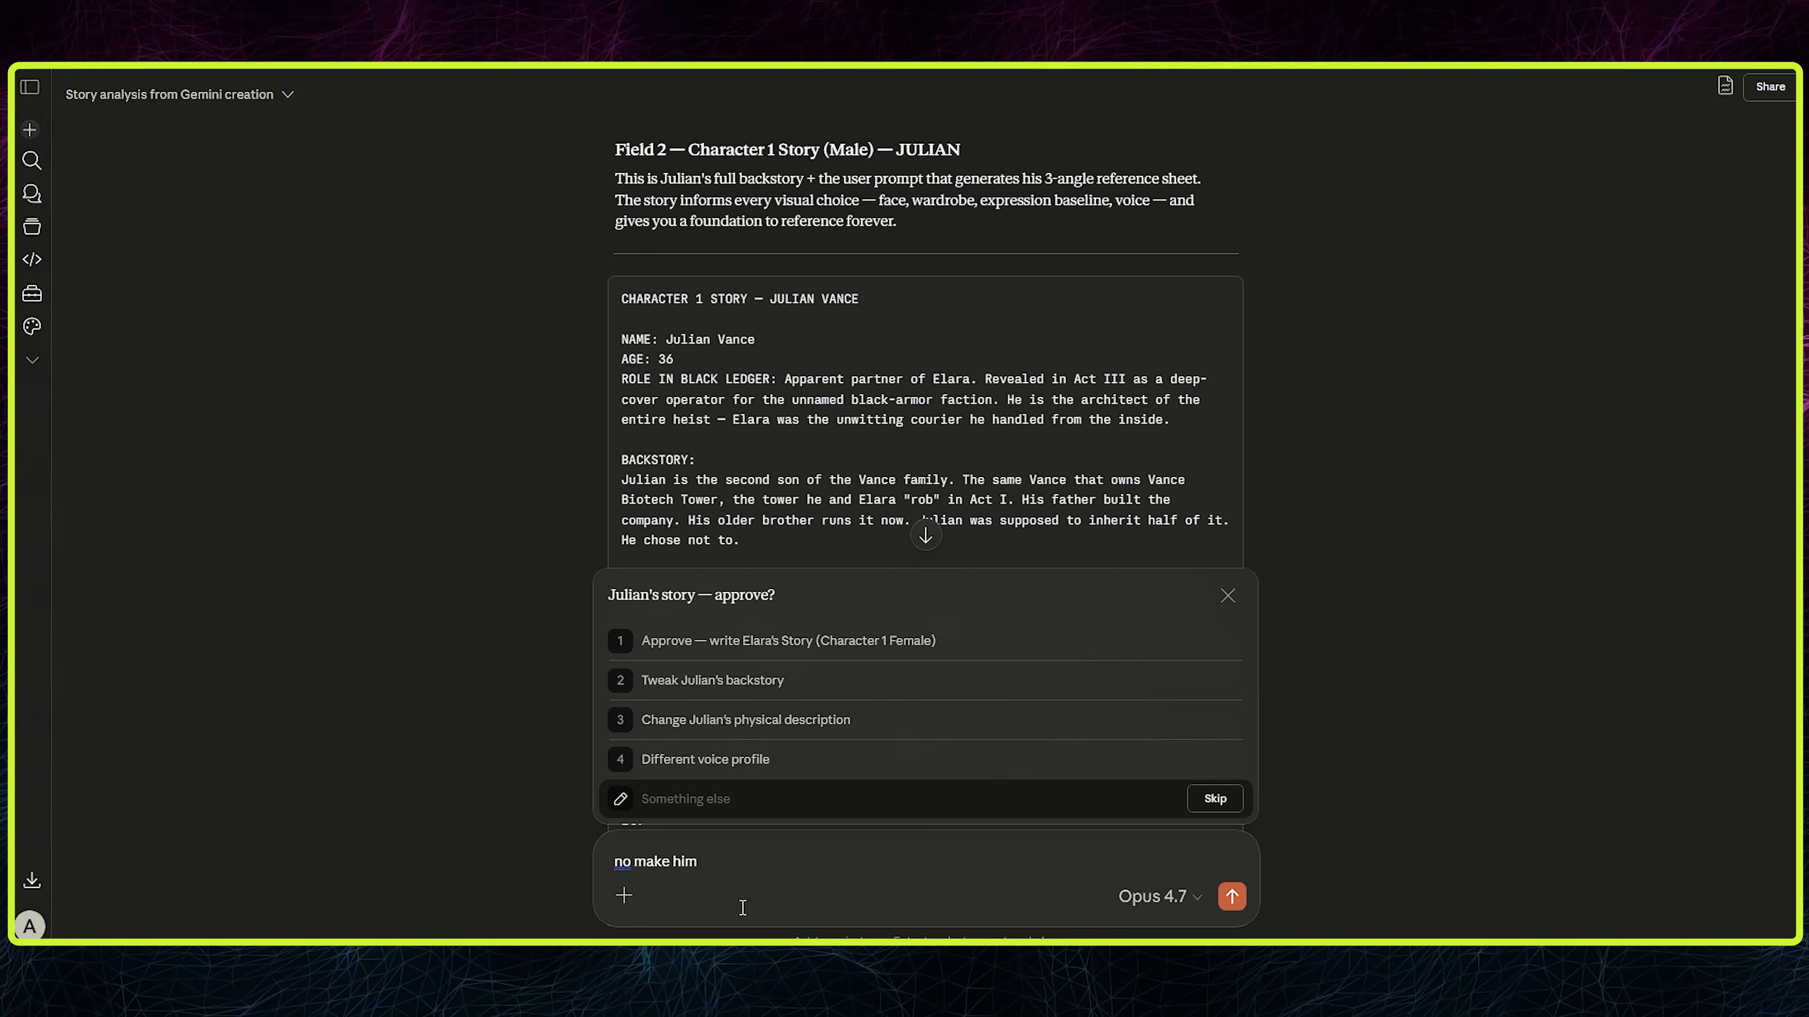
# - Have Claude revise the male character's story to age 29 and regenerate his three-view sheet from it
pyautogui.press('Return')
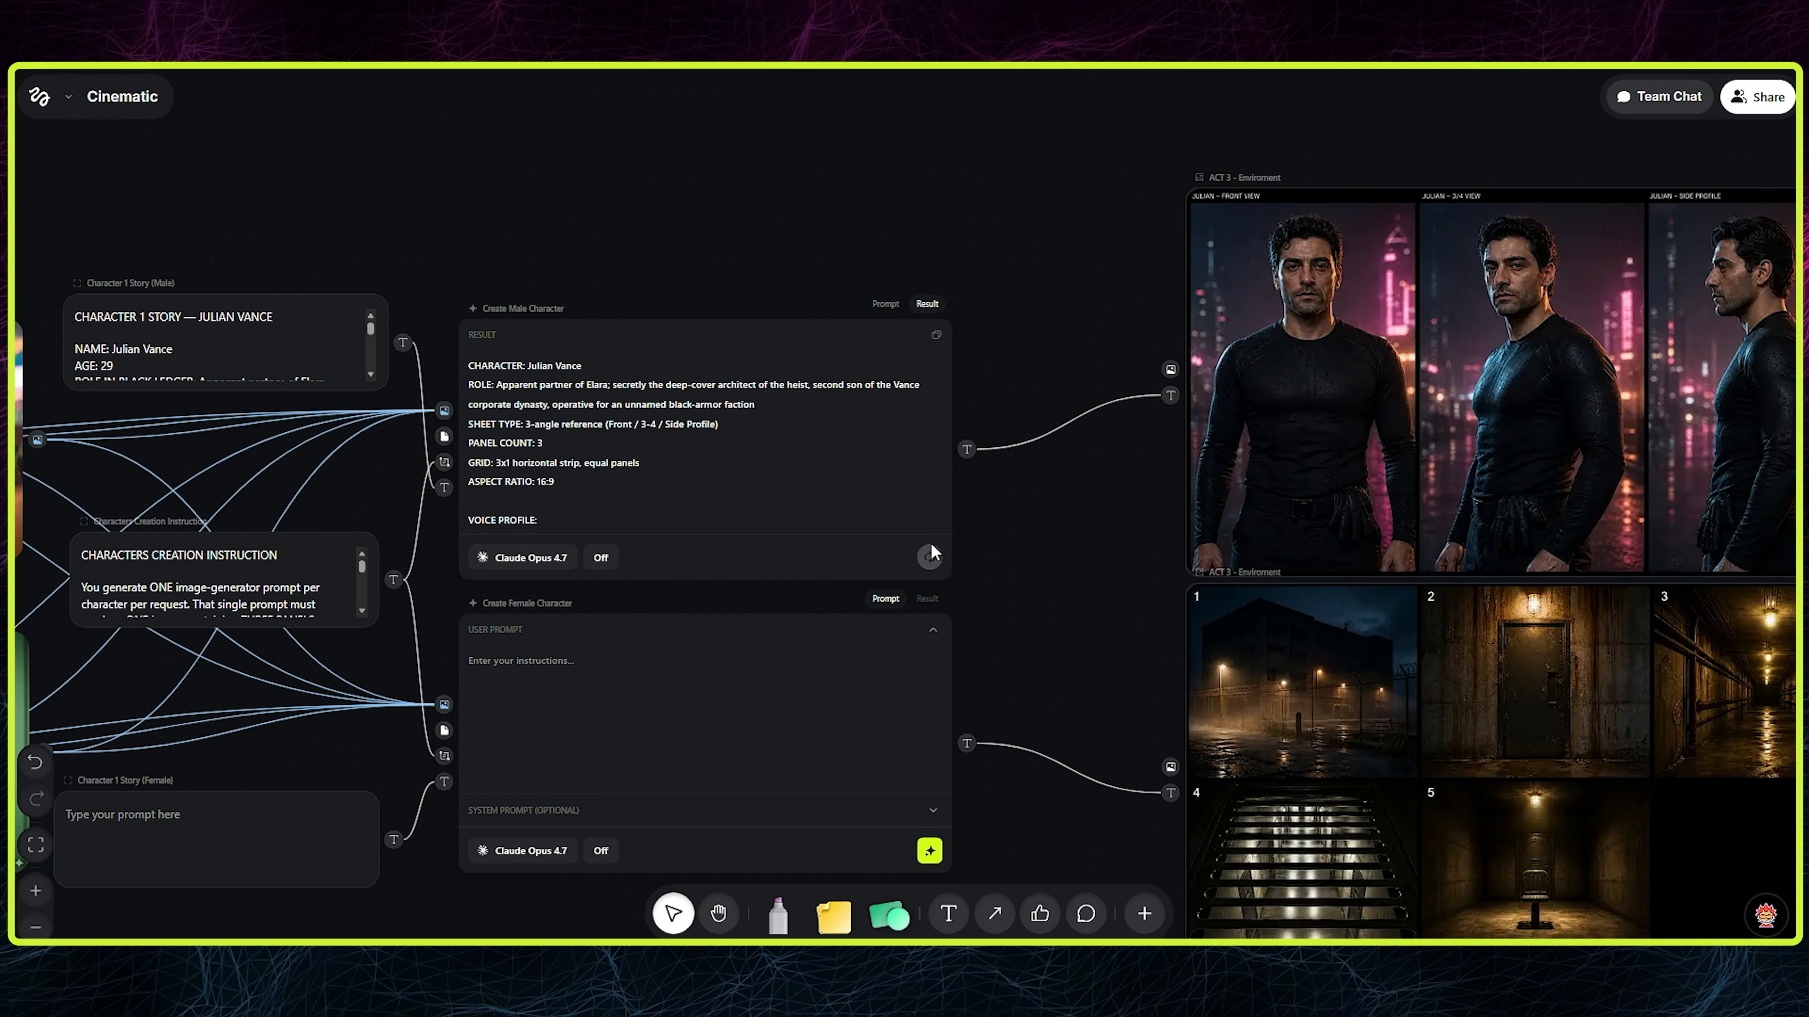
pyautogui.click(930, 548)
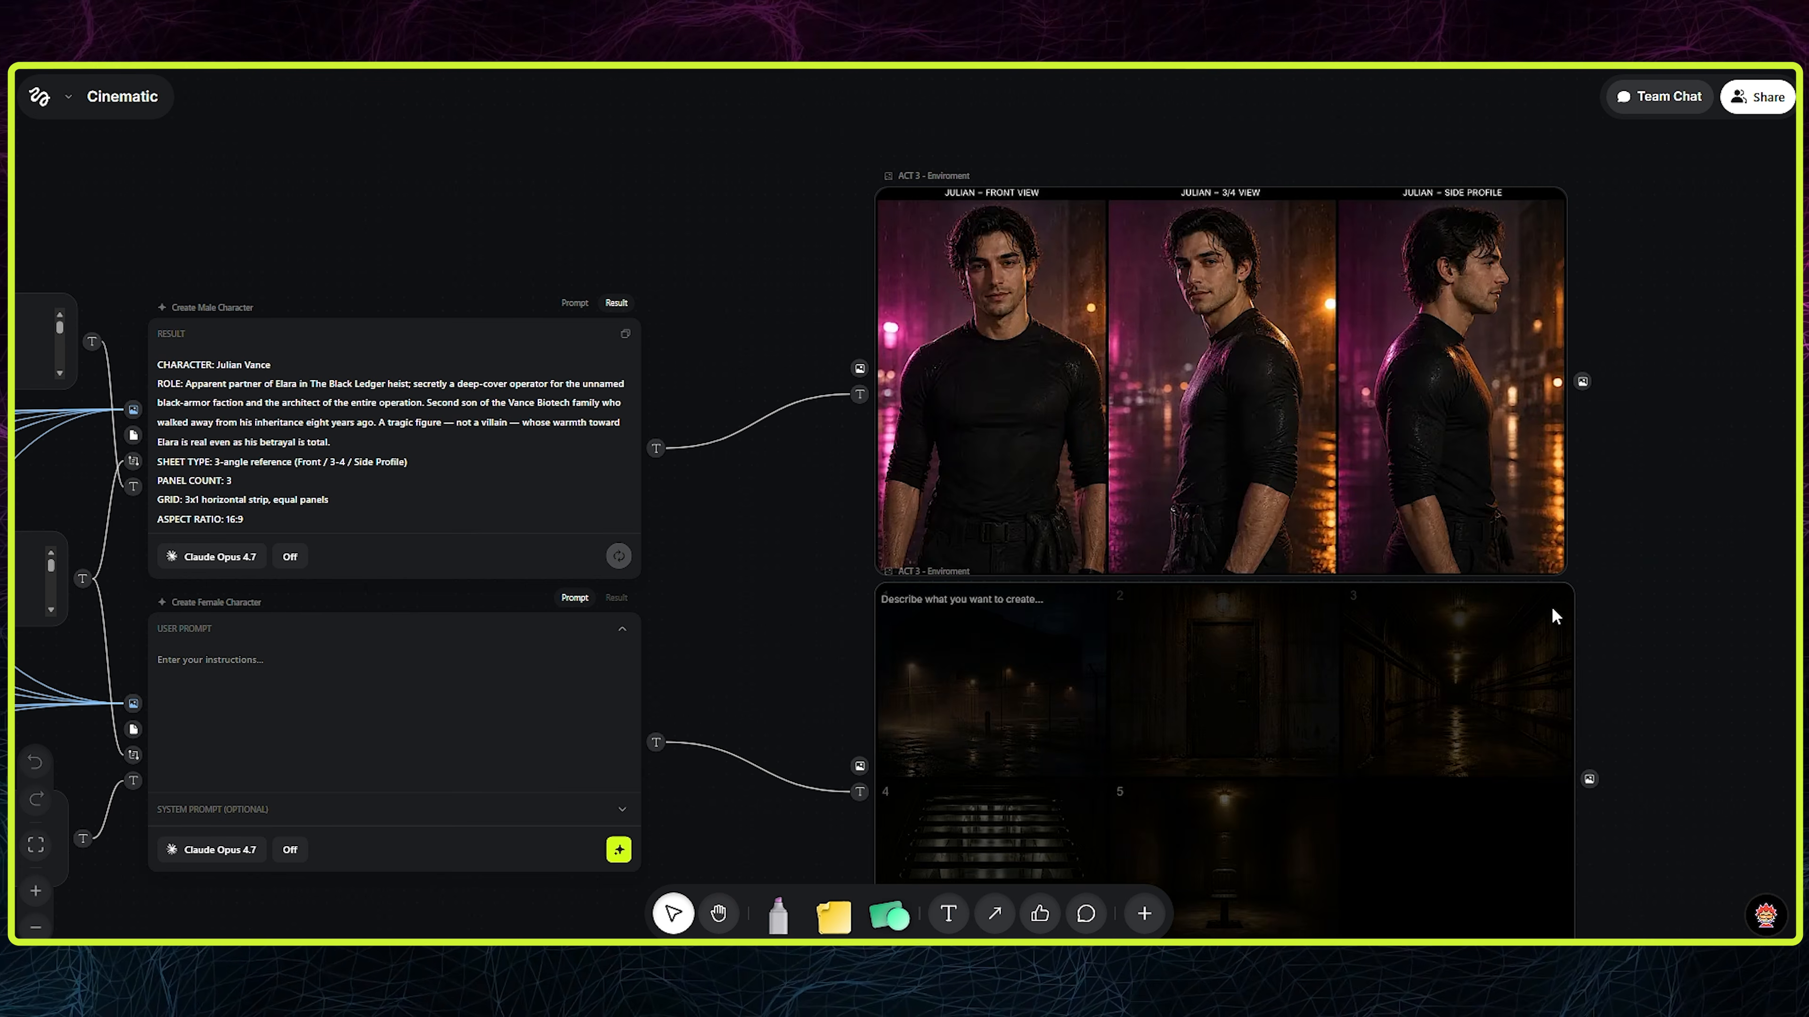
# - Compare the two generated versions of the male character's three-view sheet
pyautogui.click(1264, 481)
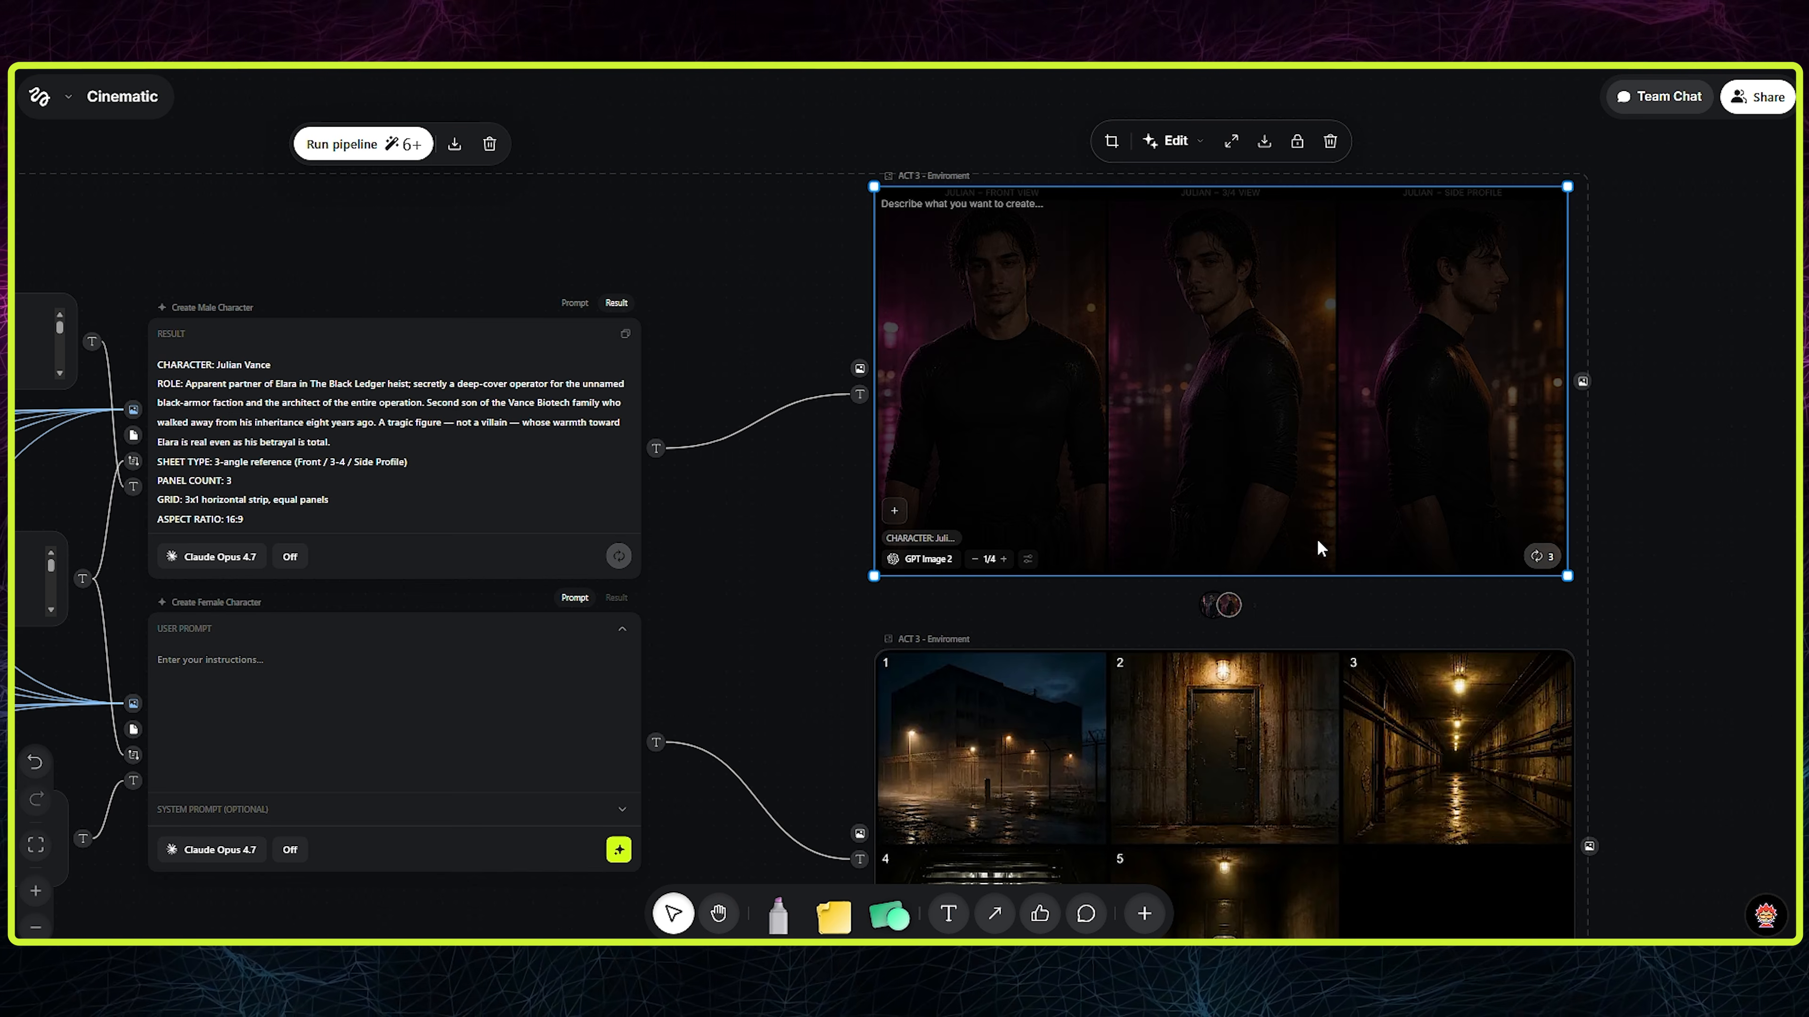
pyautogui.click(1206, 605)
pyautogui.click(1747, 501)
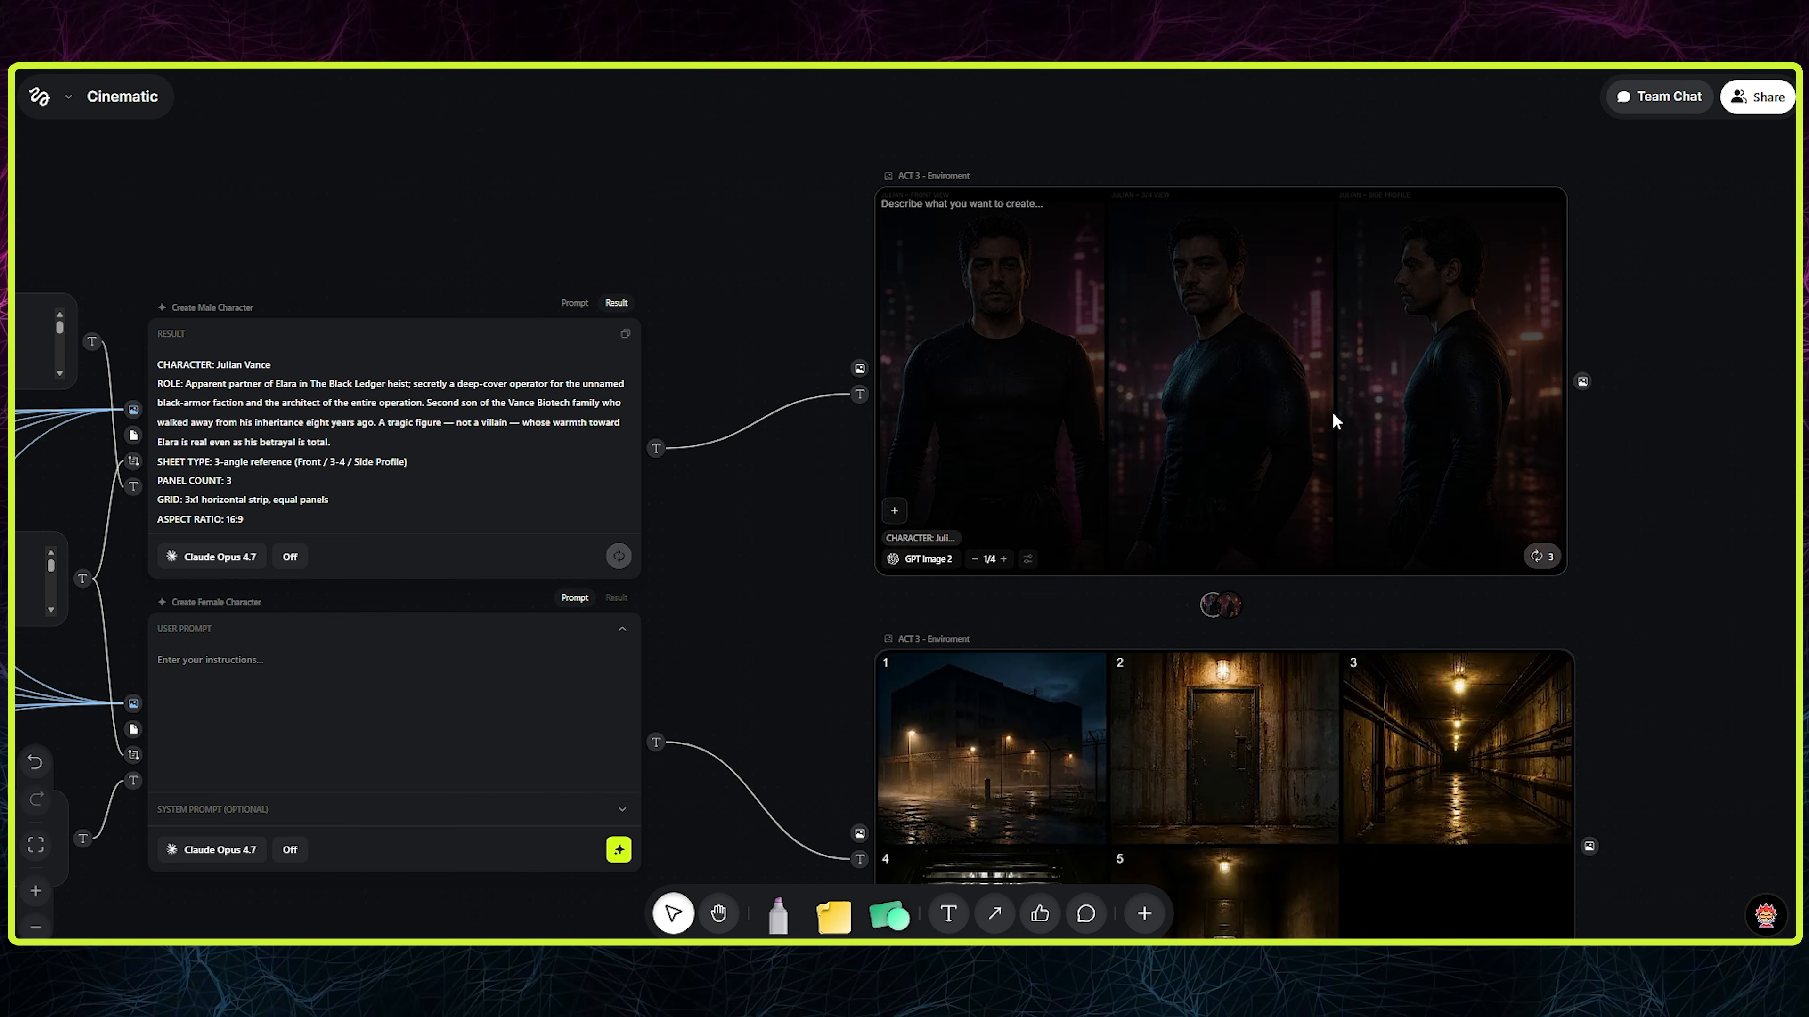
pyautogui.click(1238, 605)
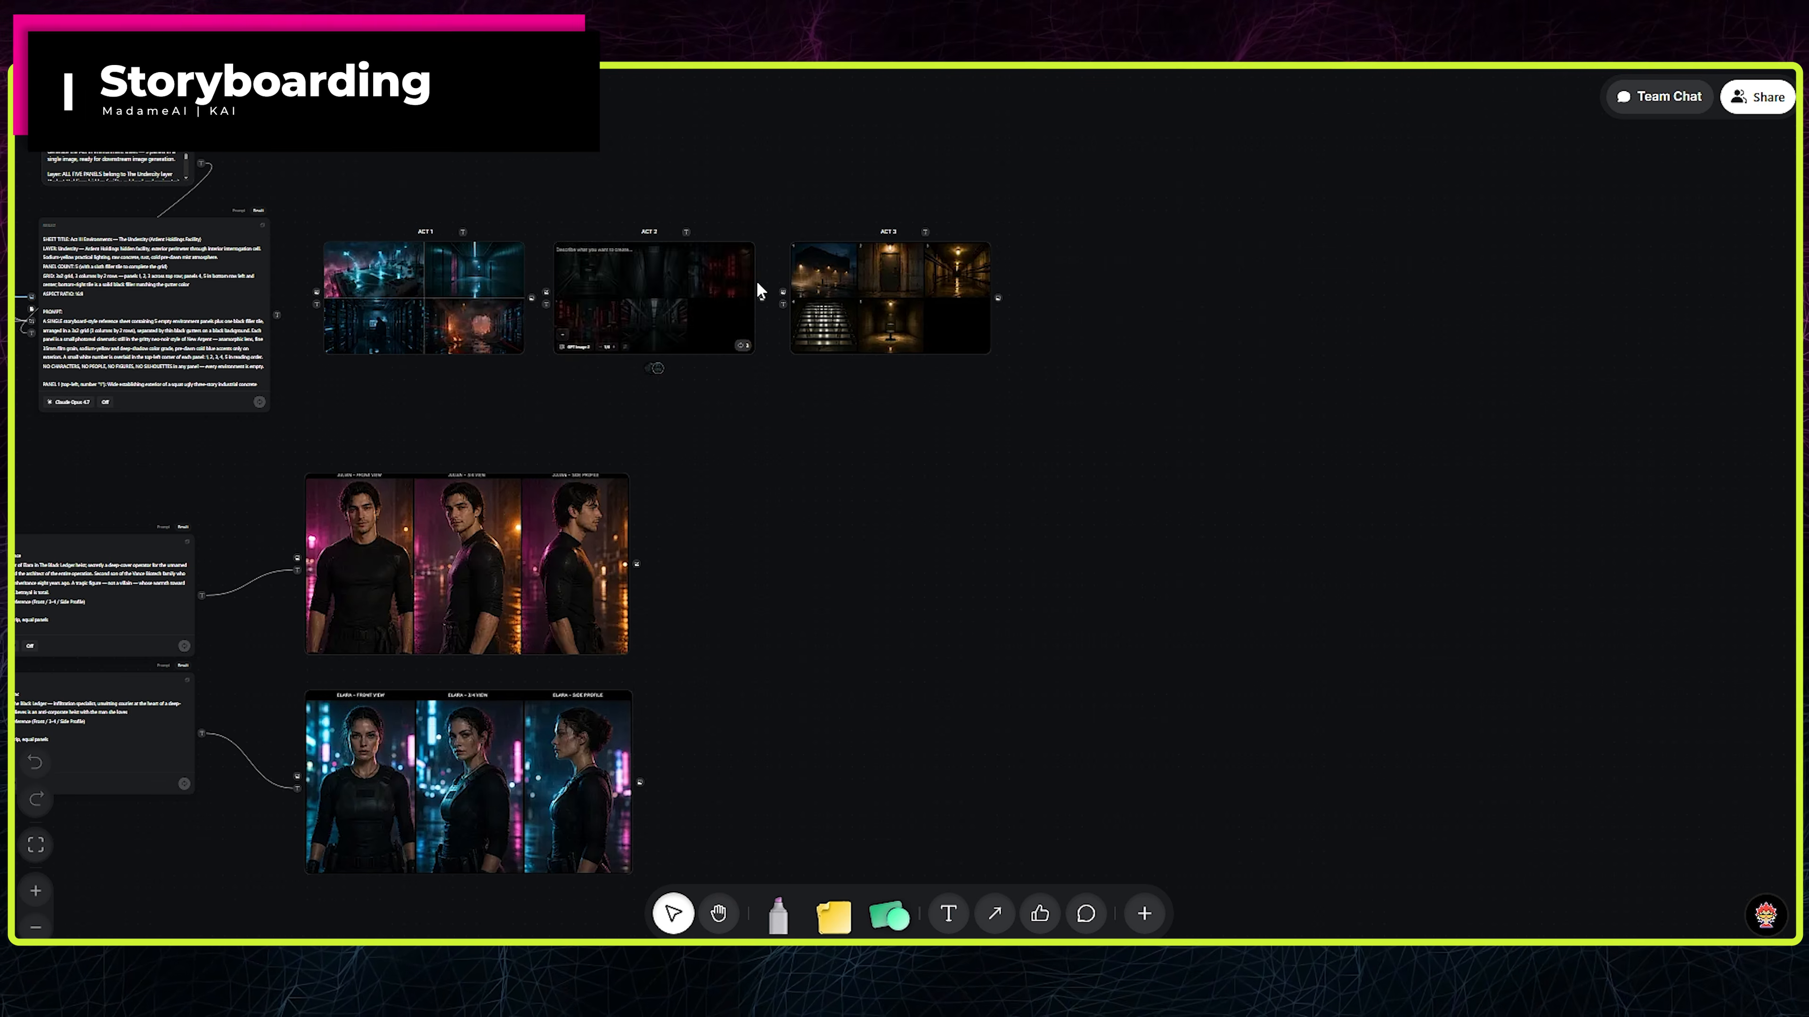
# - Add an LLM Assistant node in the empty area beside the character sheets and set its model to Claude Opus 4.7
pyautogui.doubleClick(1138, 473)
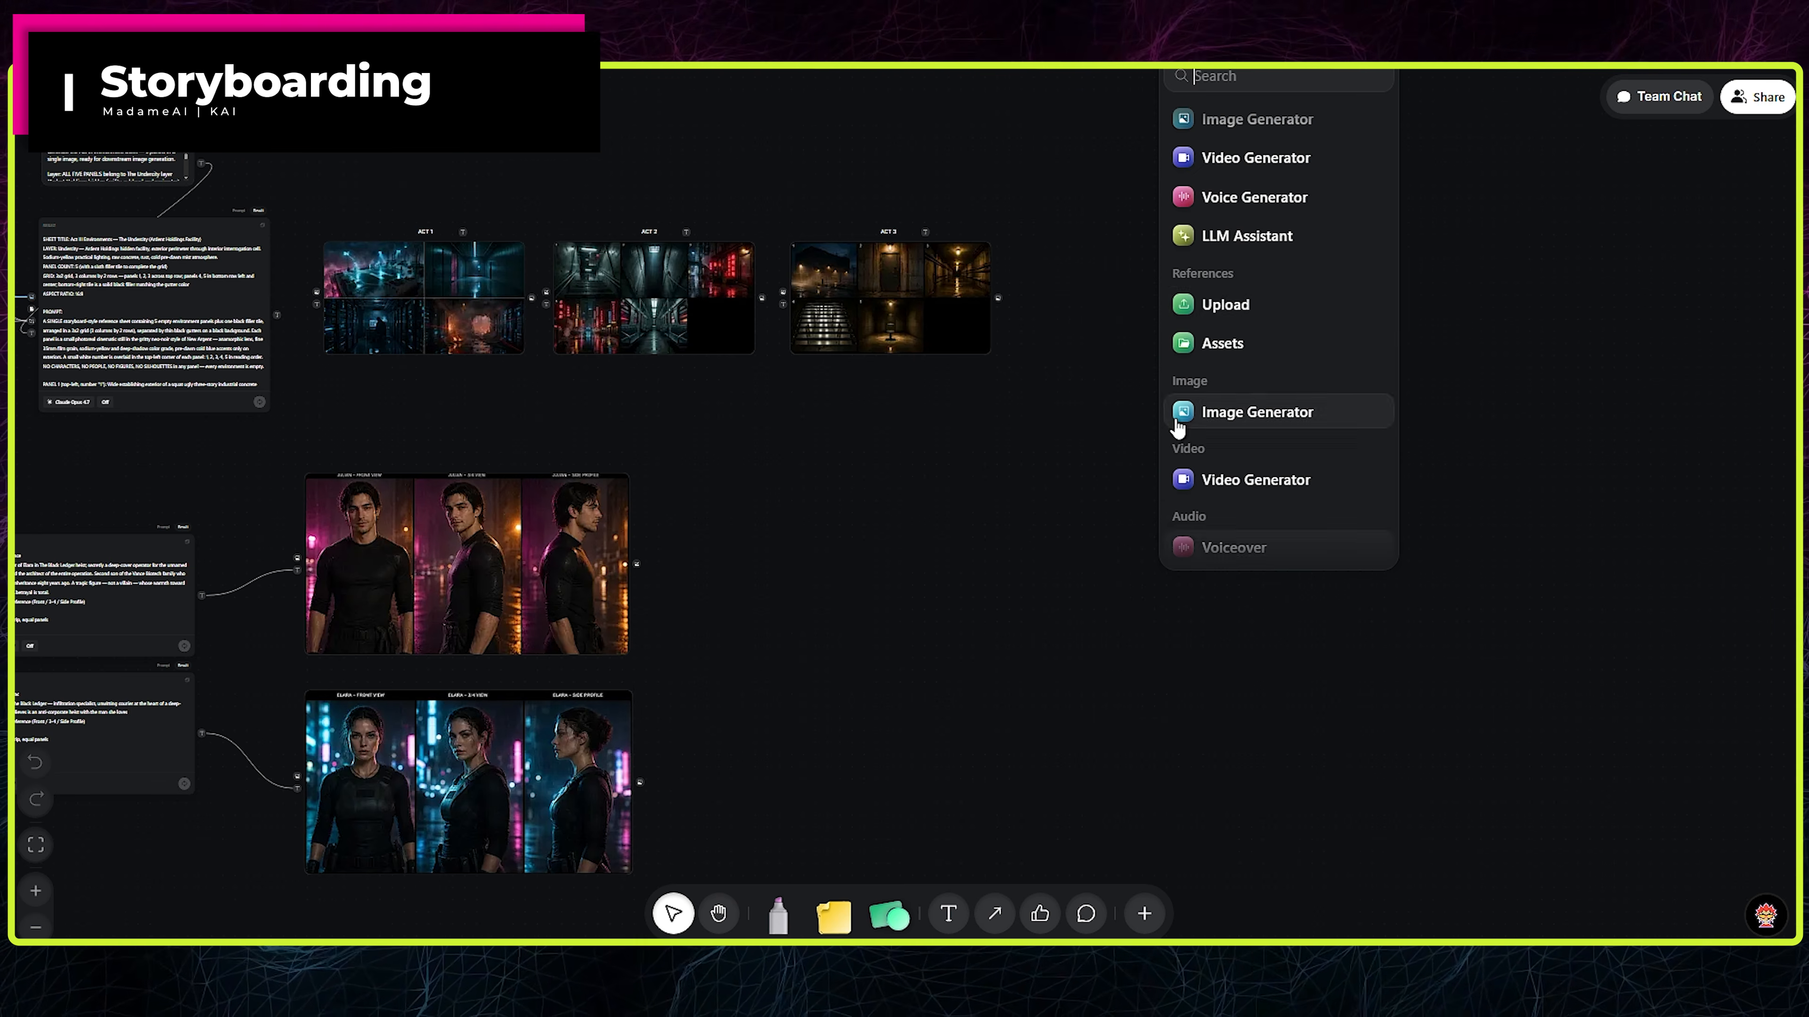
pyautogui.scroll(-2, 1297, 357)
pyautogui.scroll(-1, 1286, 470)
pyautogui.scroll(5, 1264, 410)
pyautogui.click(1243, 271)
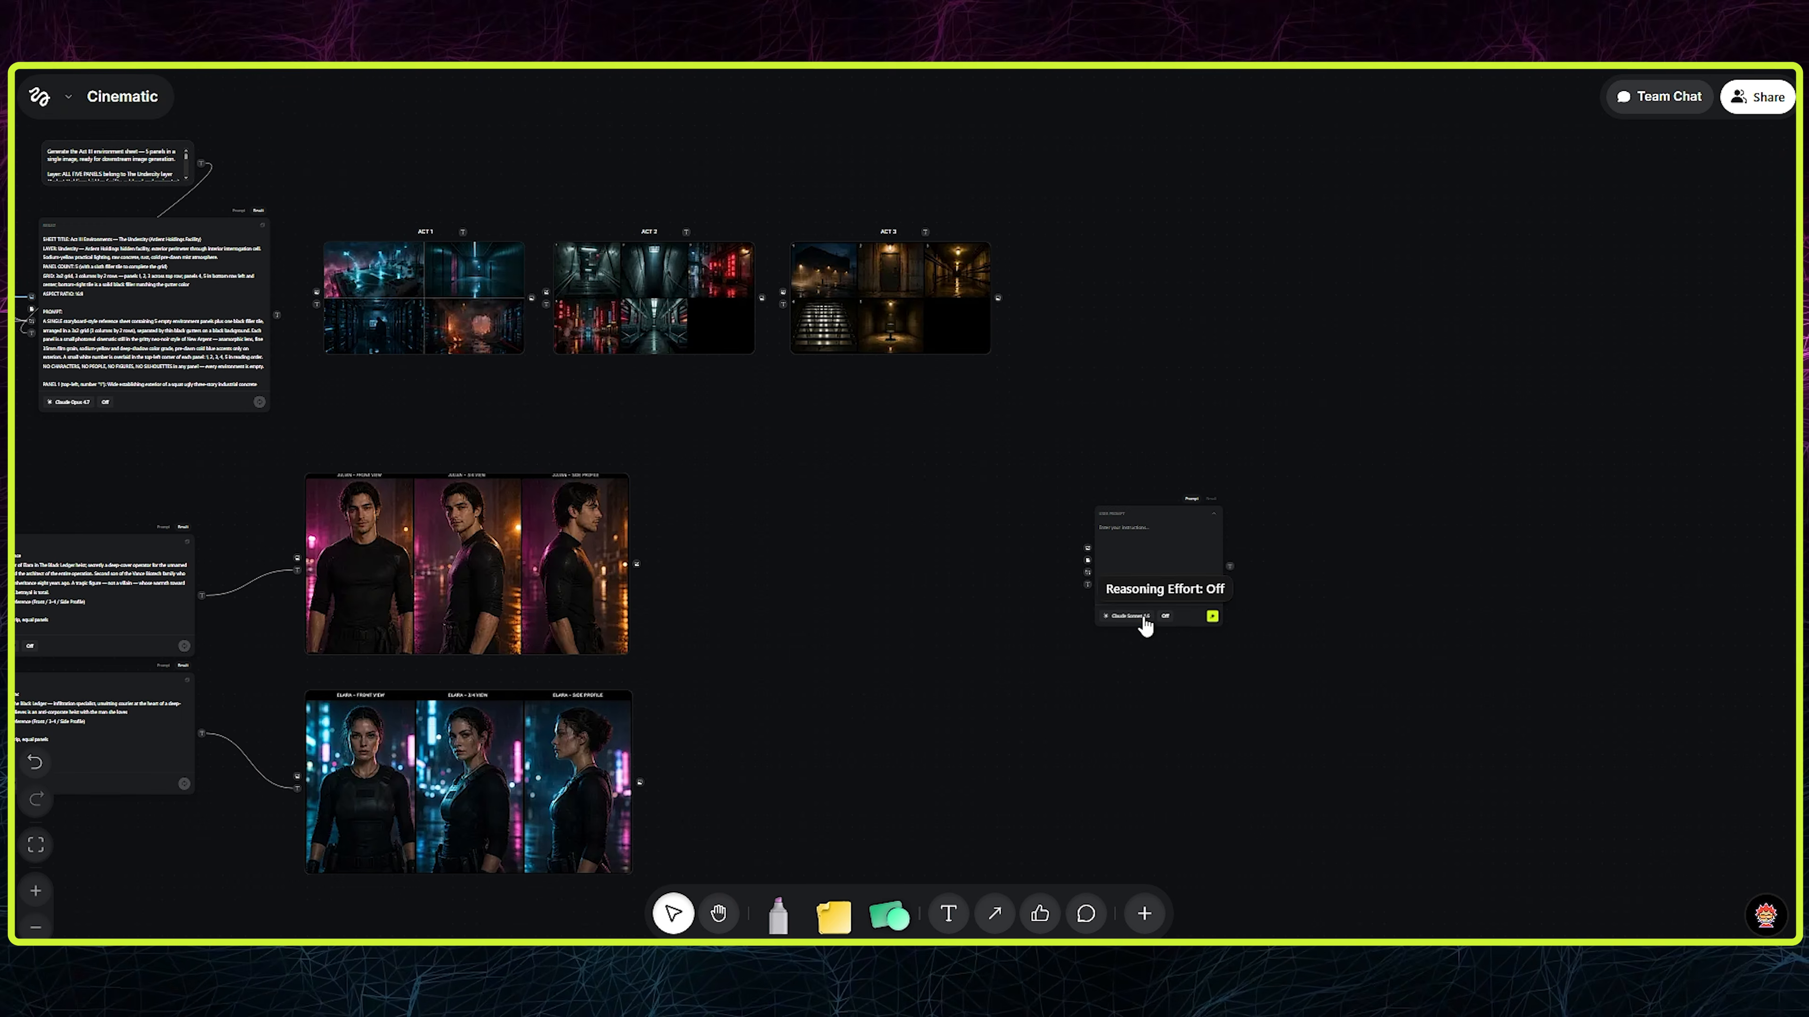
pyautogui.click(1132, 615)
pyautogui.click(1275, 261)
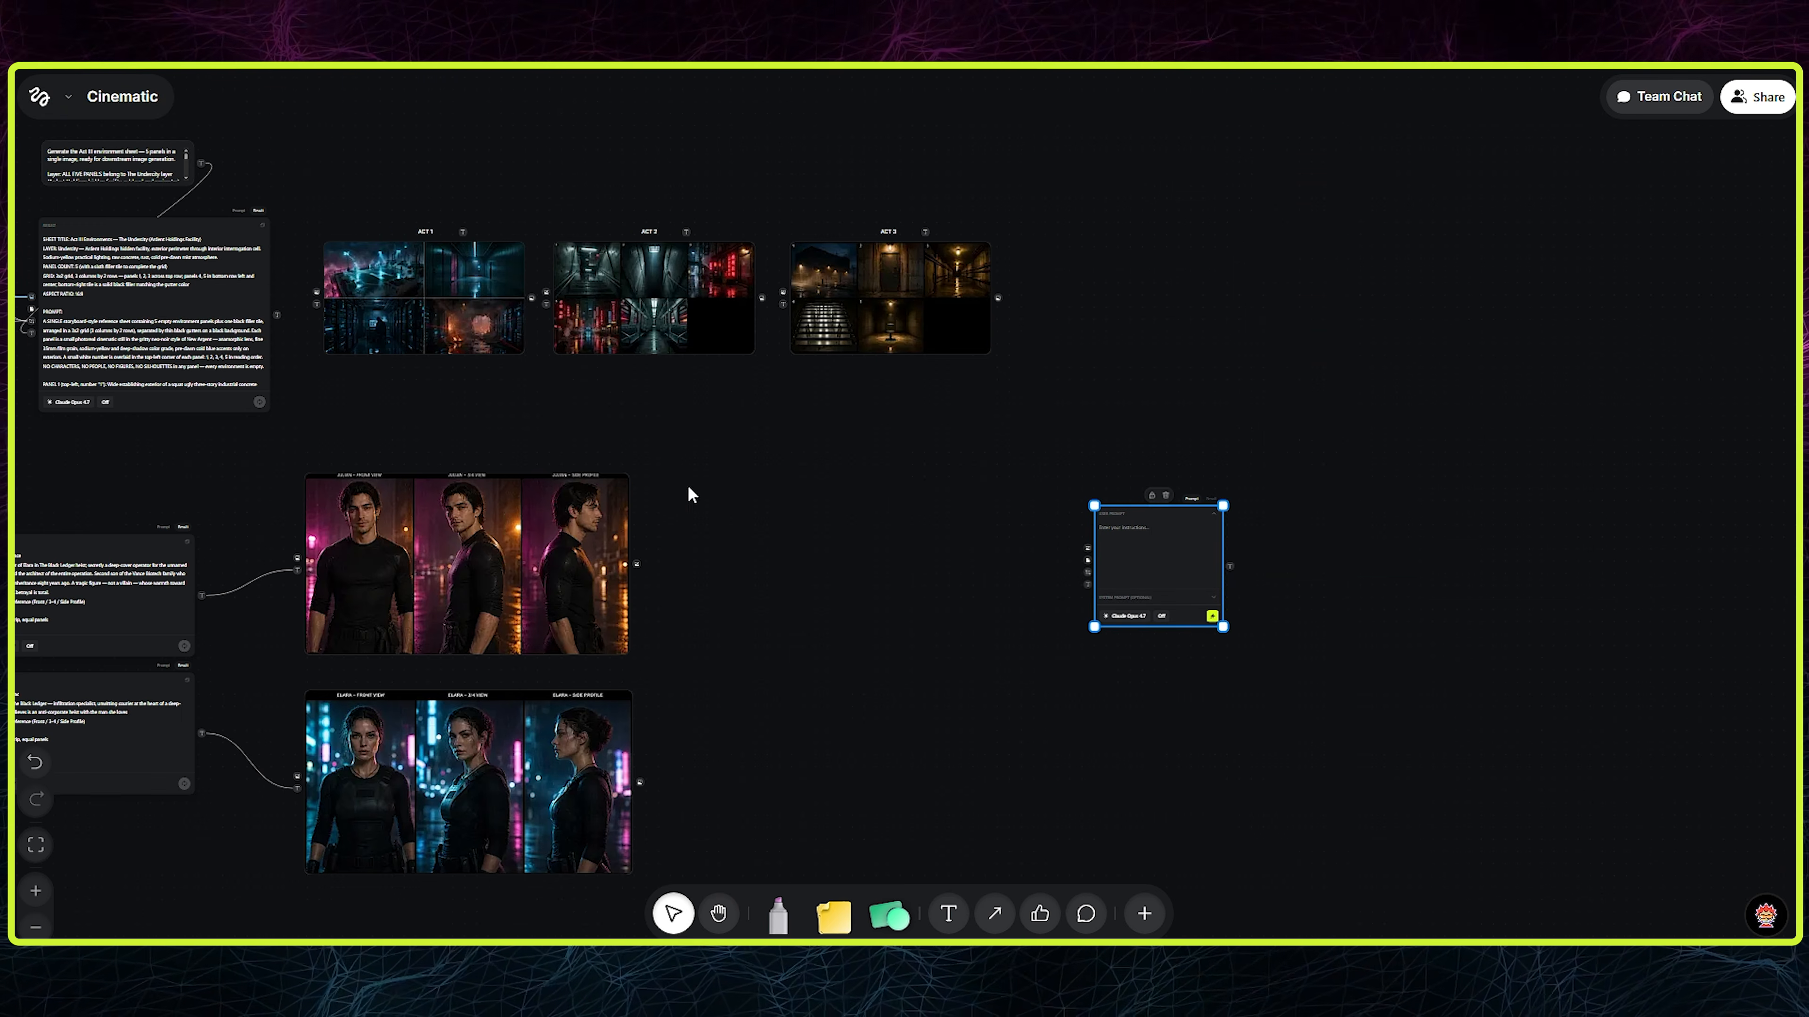
# - Connect the Act 1 environment image and both character sheets to the new LLM node's image input
pyautogui.click(460, 232)
pyautogui.click(477, 387)
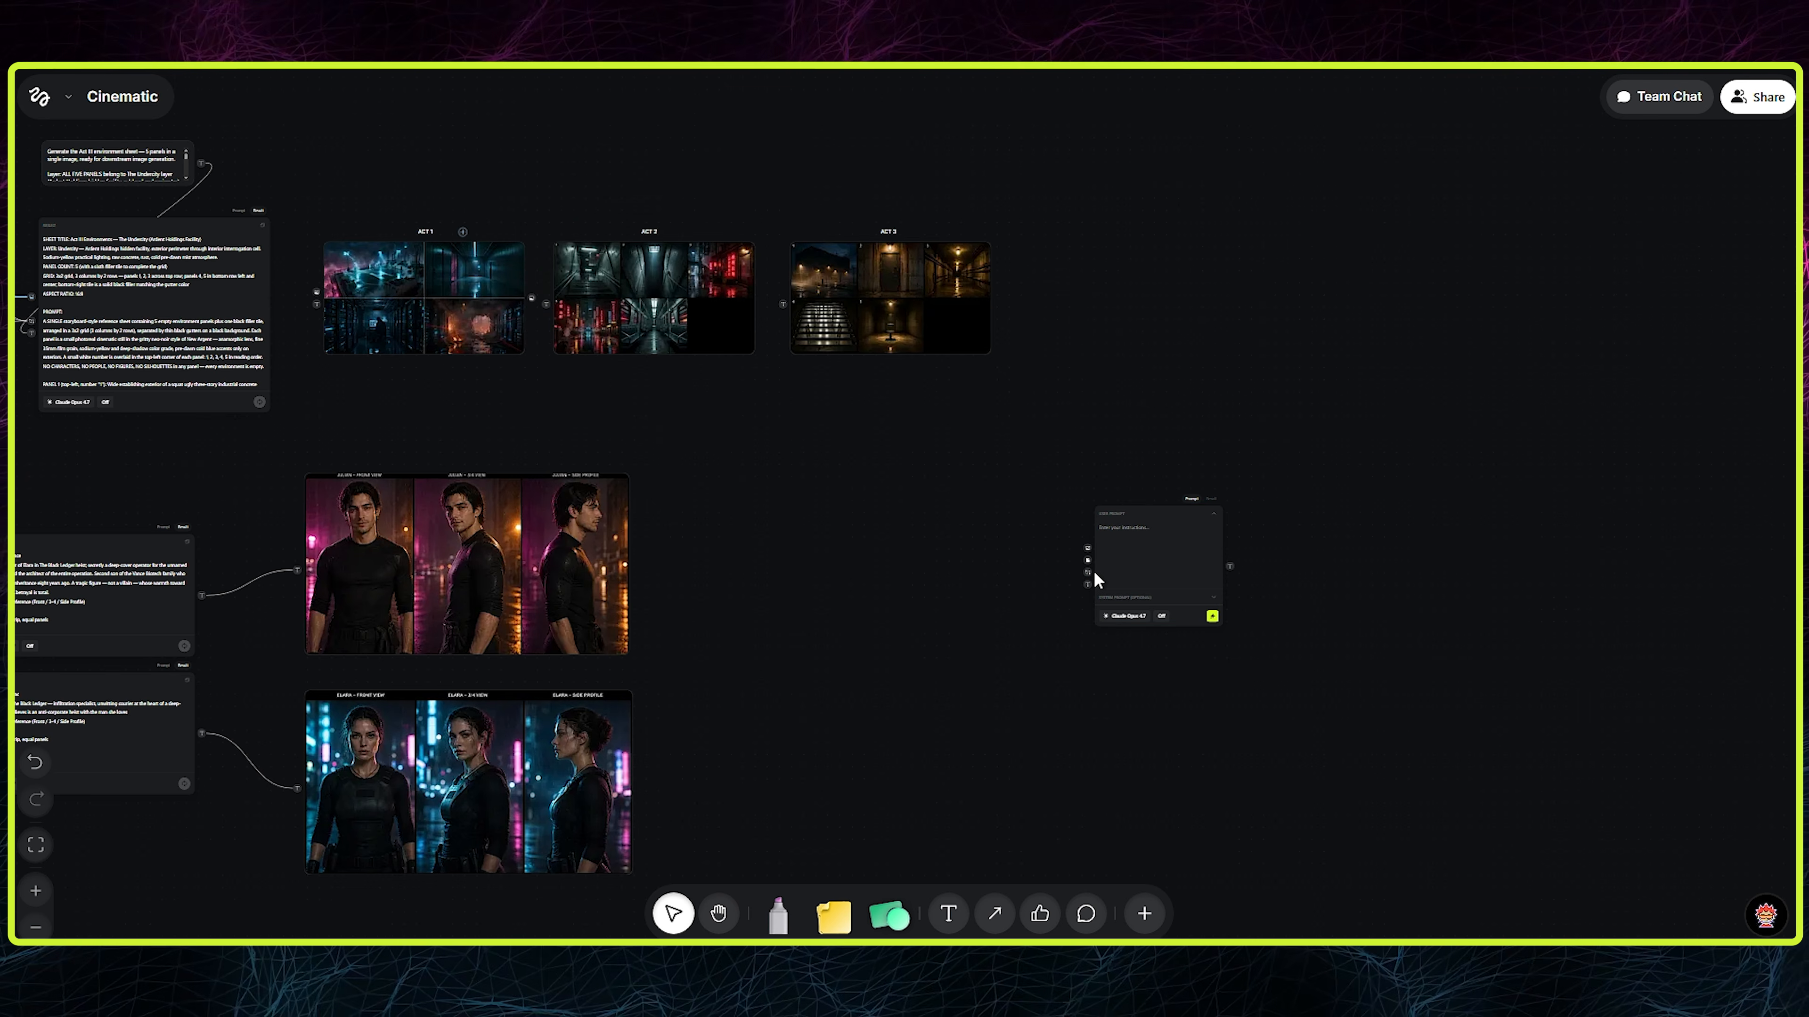
pyautogui.moveTo(547, 292); pyautogui.dragTo(1092, 565)
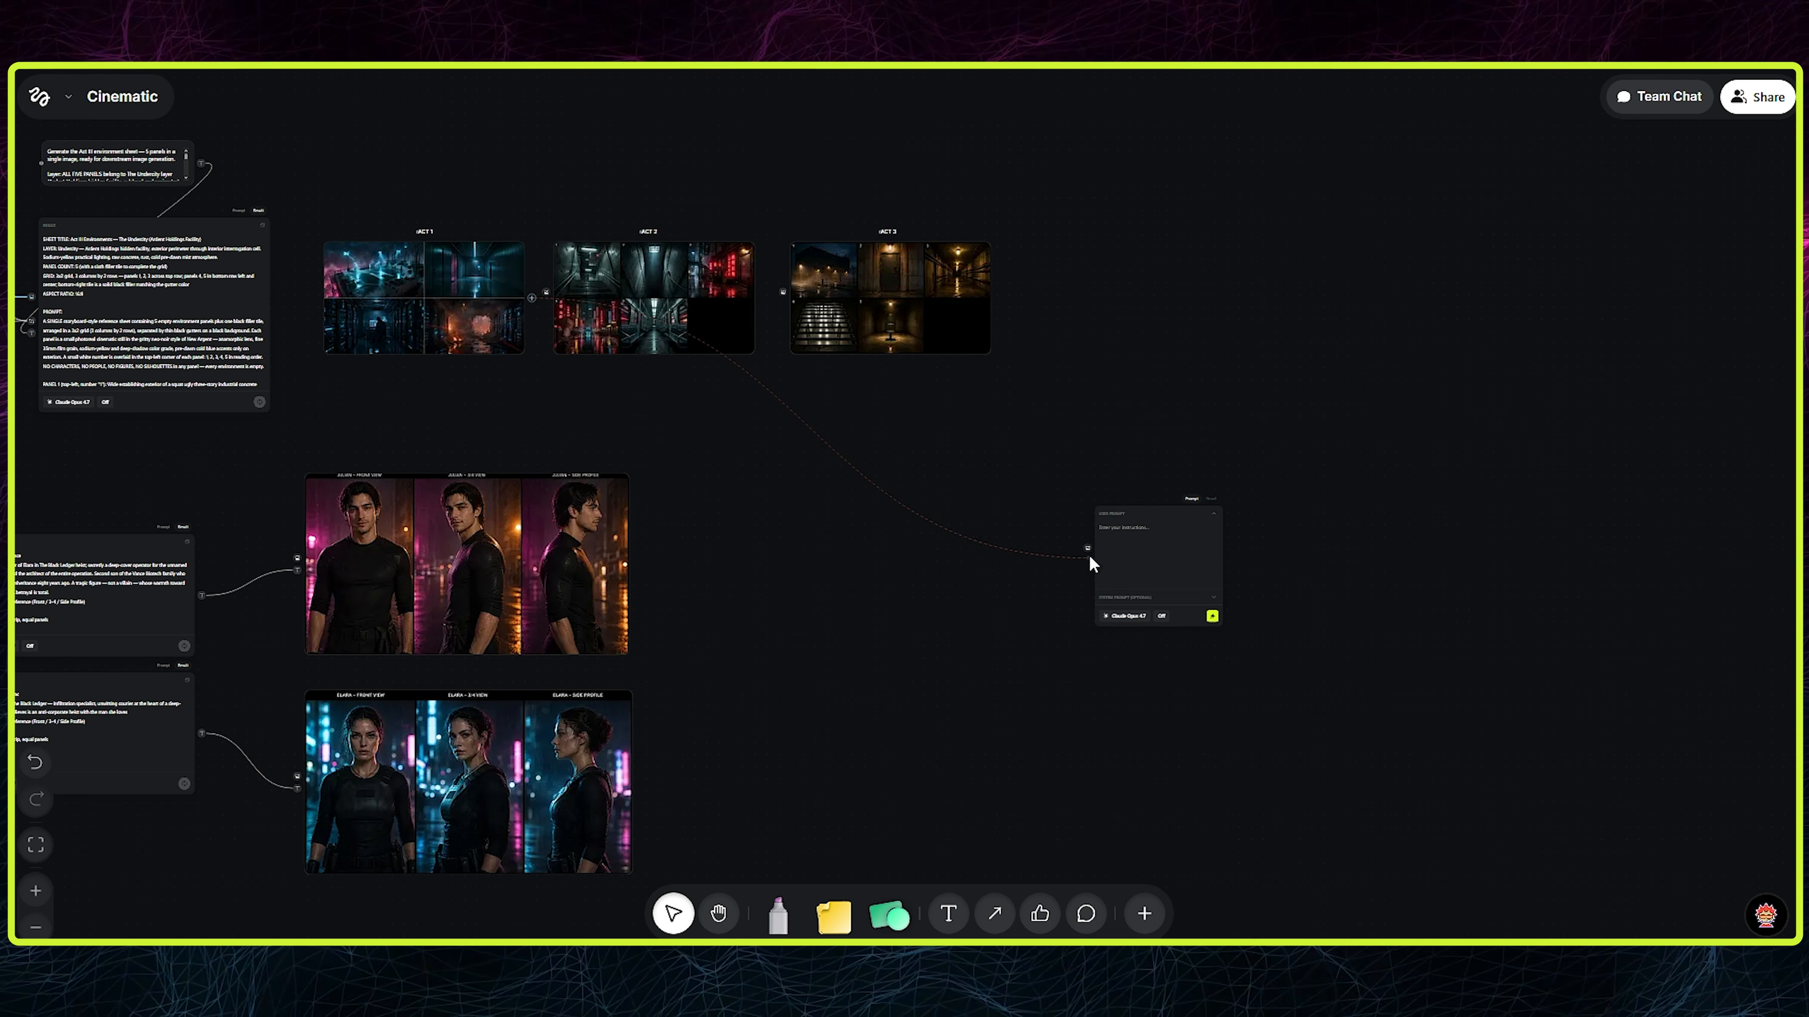
pyautogui.moveTo(636, 565); pyautogui.dragTo(1087, 562)
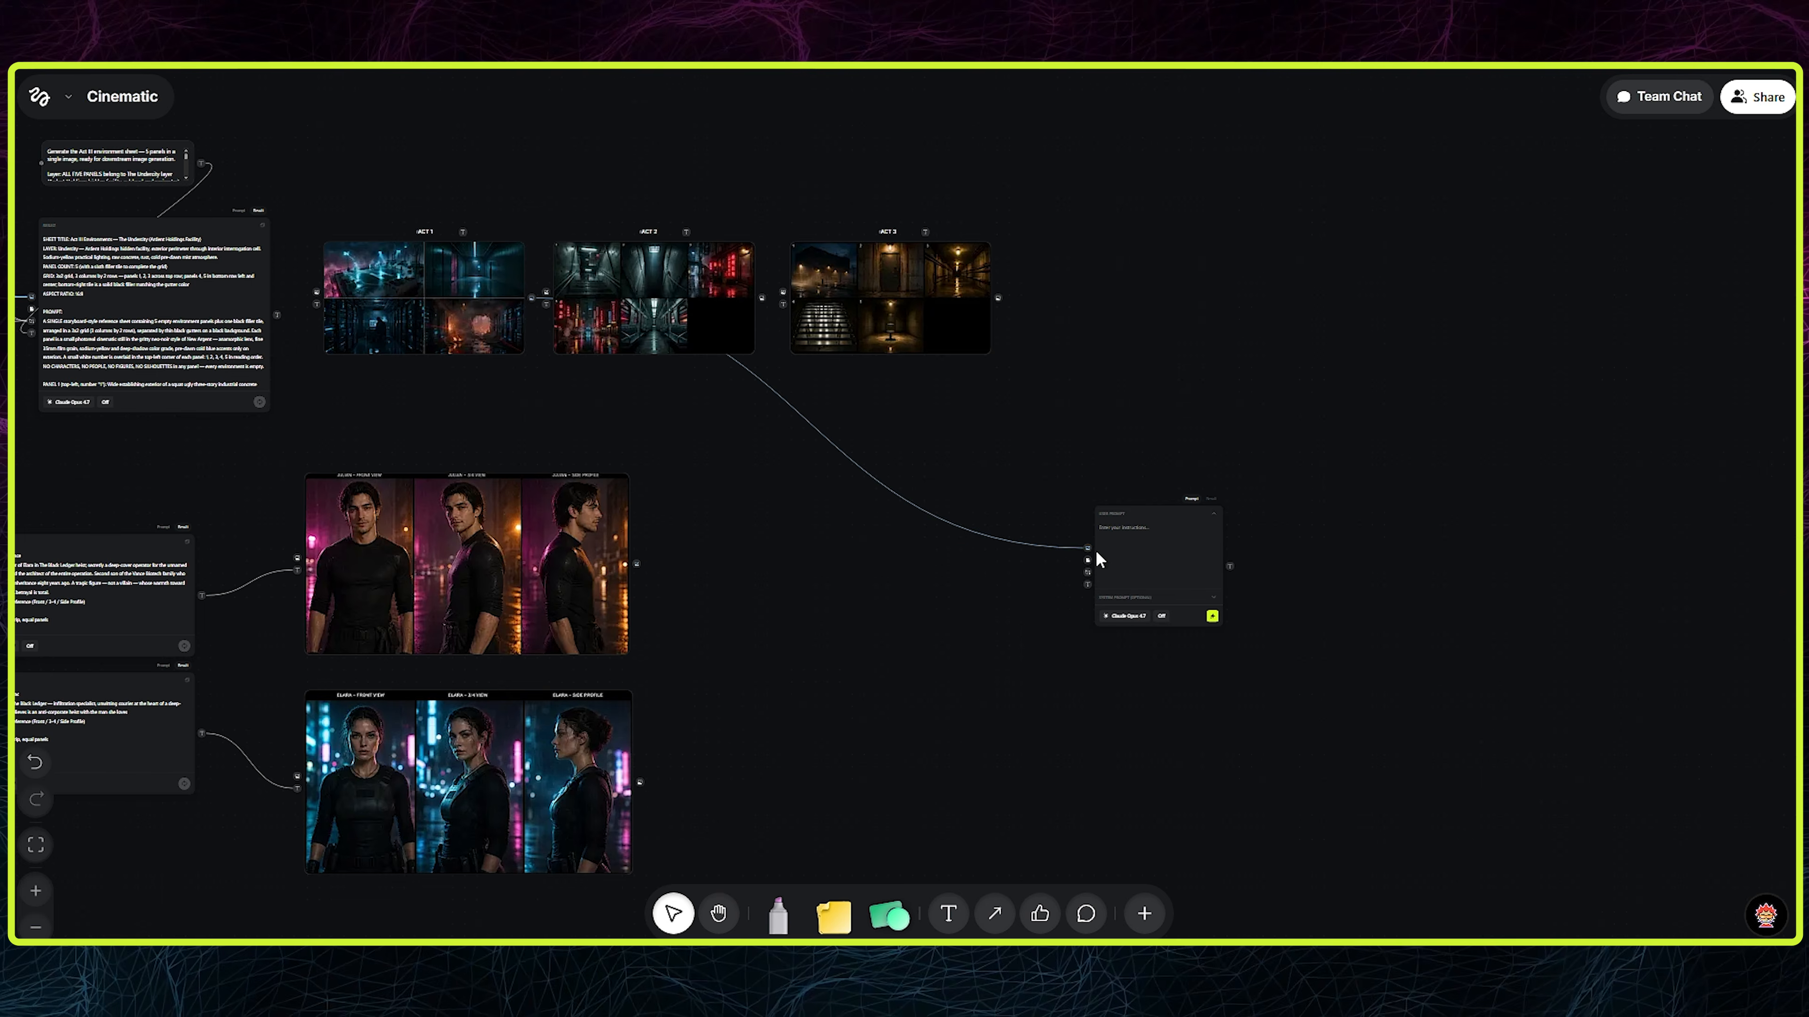
pyautogui.moveTo(640, 782); pyautogui.dragTo(1090, 557)
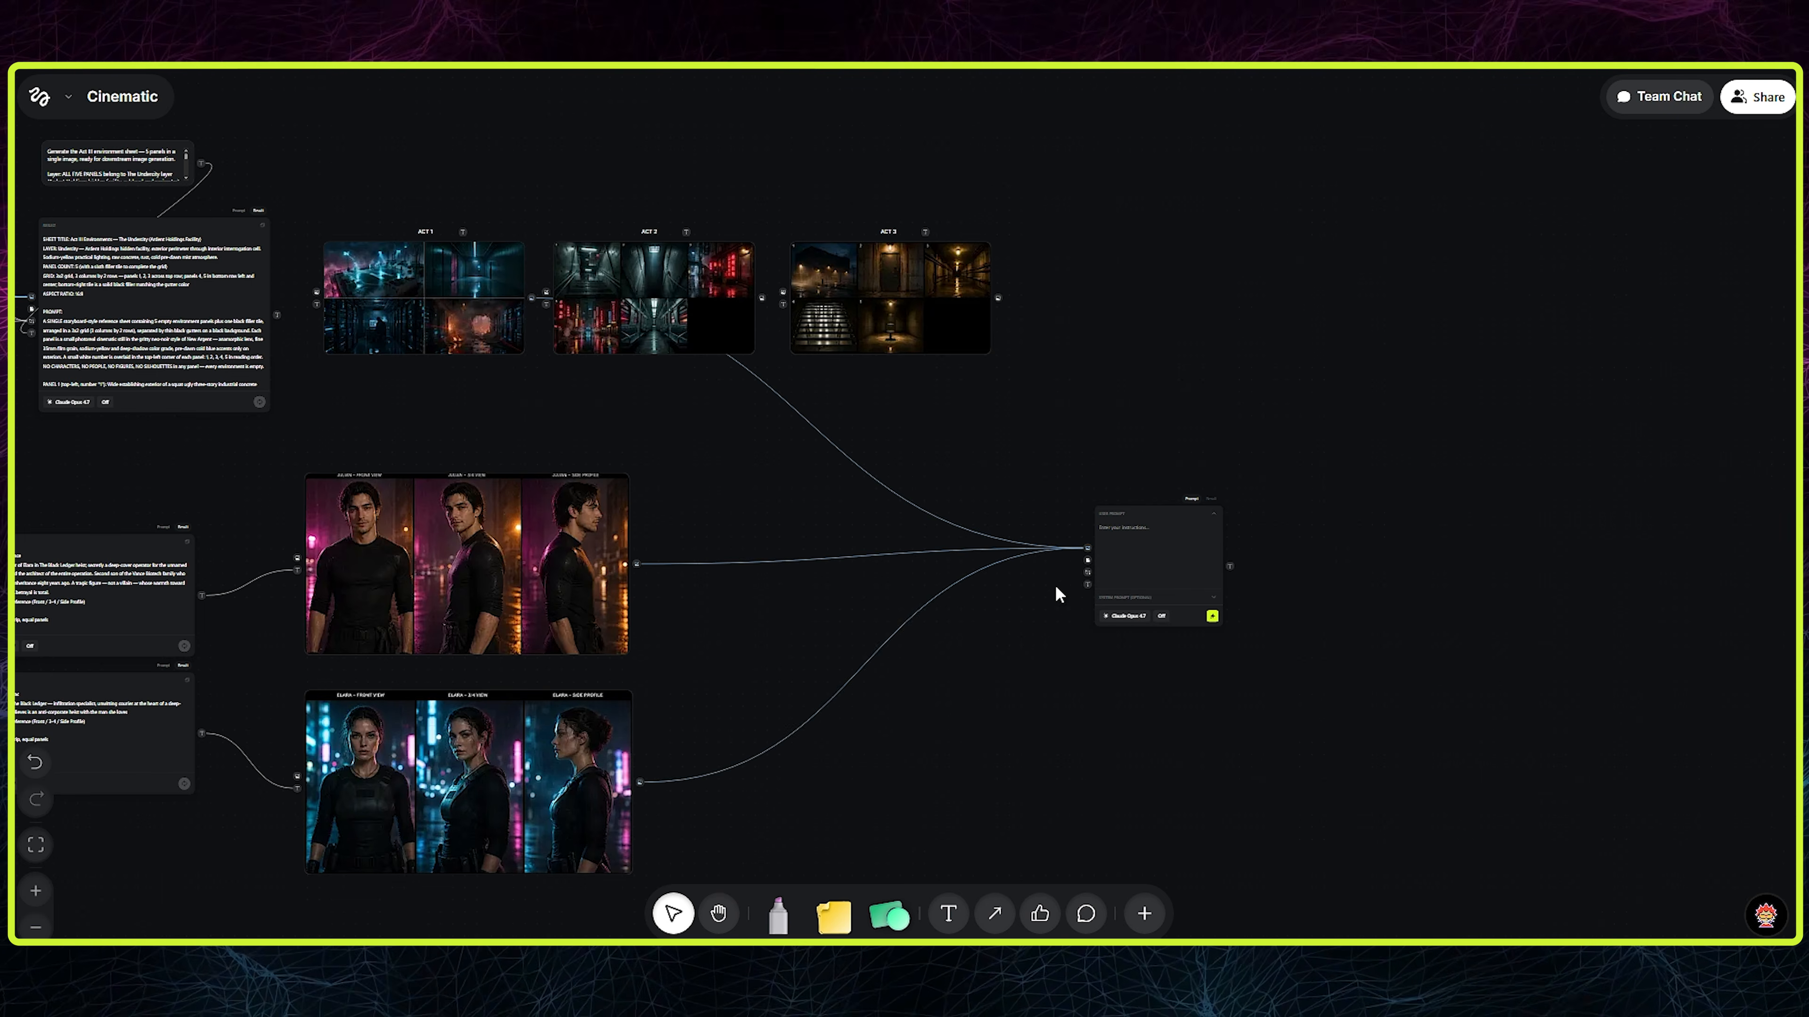
# - Name the new LLM node "ACT 1 - StoryBoard"
pyautogui.scroll(3, 1056, 591)
pyautogui.moveTo(1194, 479); pyautogui.dragTo(673, 424)
pyautogui.scroll(2, 699, 464)
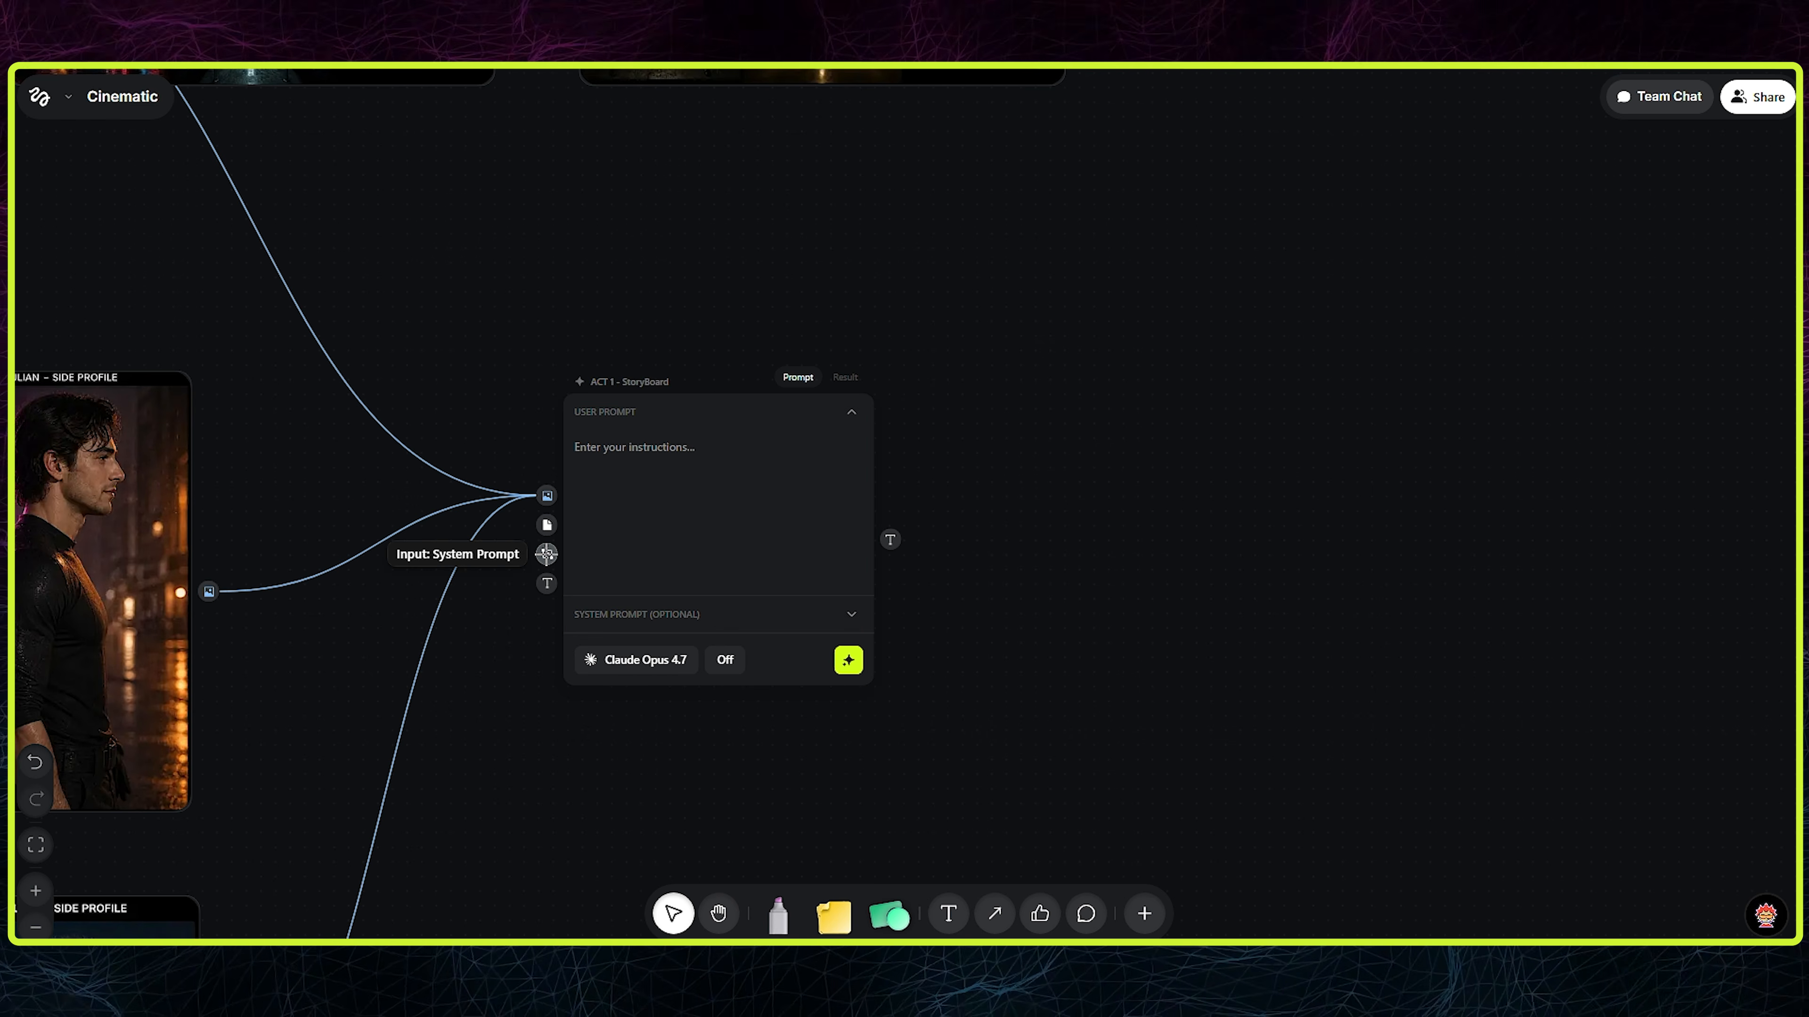
# - Add a Prompt node linked to the input just above the storyboard LLM's text input, and space the two nodes apart
pyautogui.moveTo(547, 553); pyautogui.dragTo(492, 545)
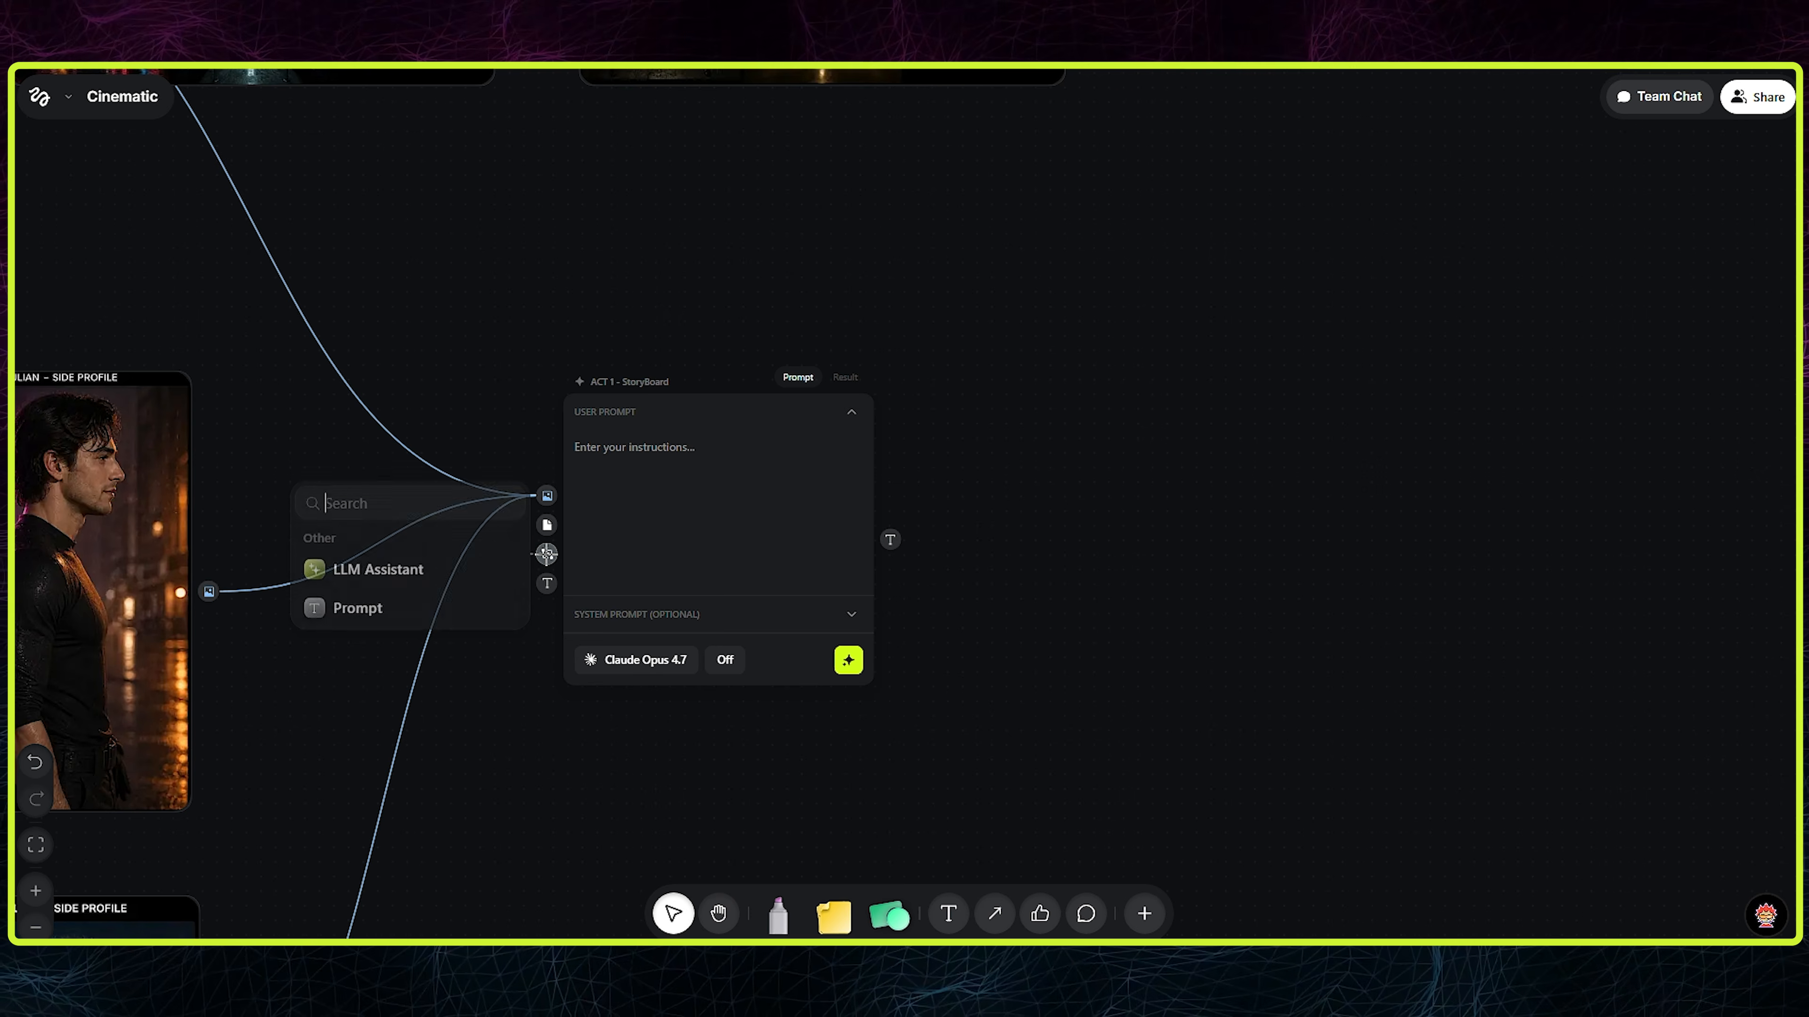
pyautogui.click(434, 604)
pyautogui.click(791, 547)
pyautogui.moveTo(791, 547); pyautogui.dragTo(908, 556)
pyautogui.moveTo(378, 524); pyautogui.dragTo(485, 436)
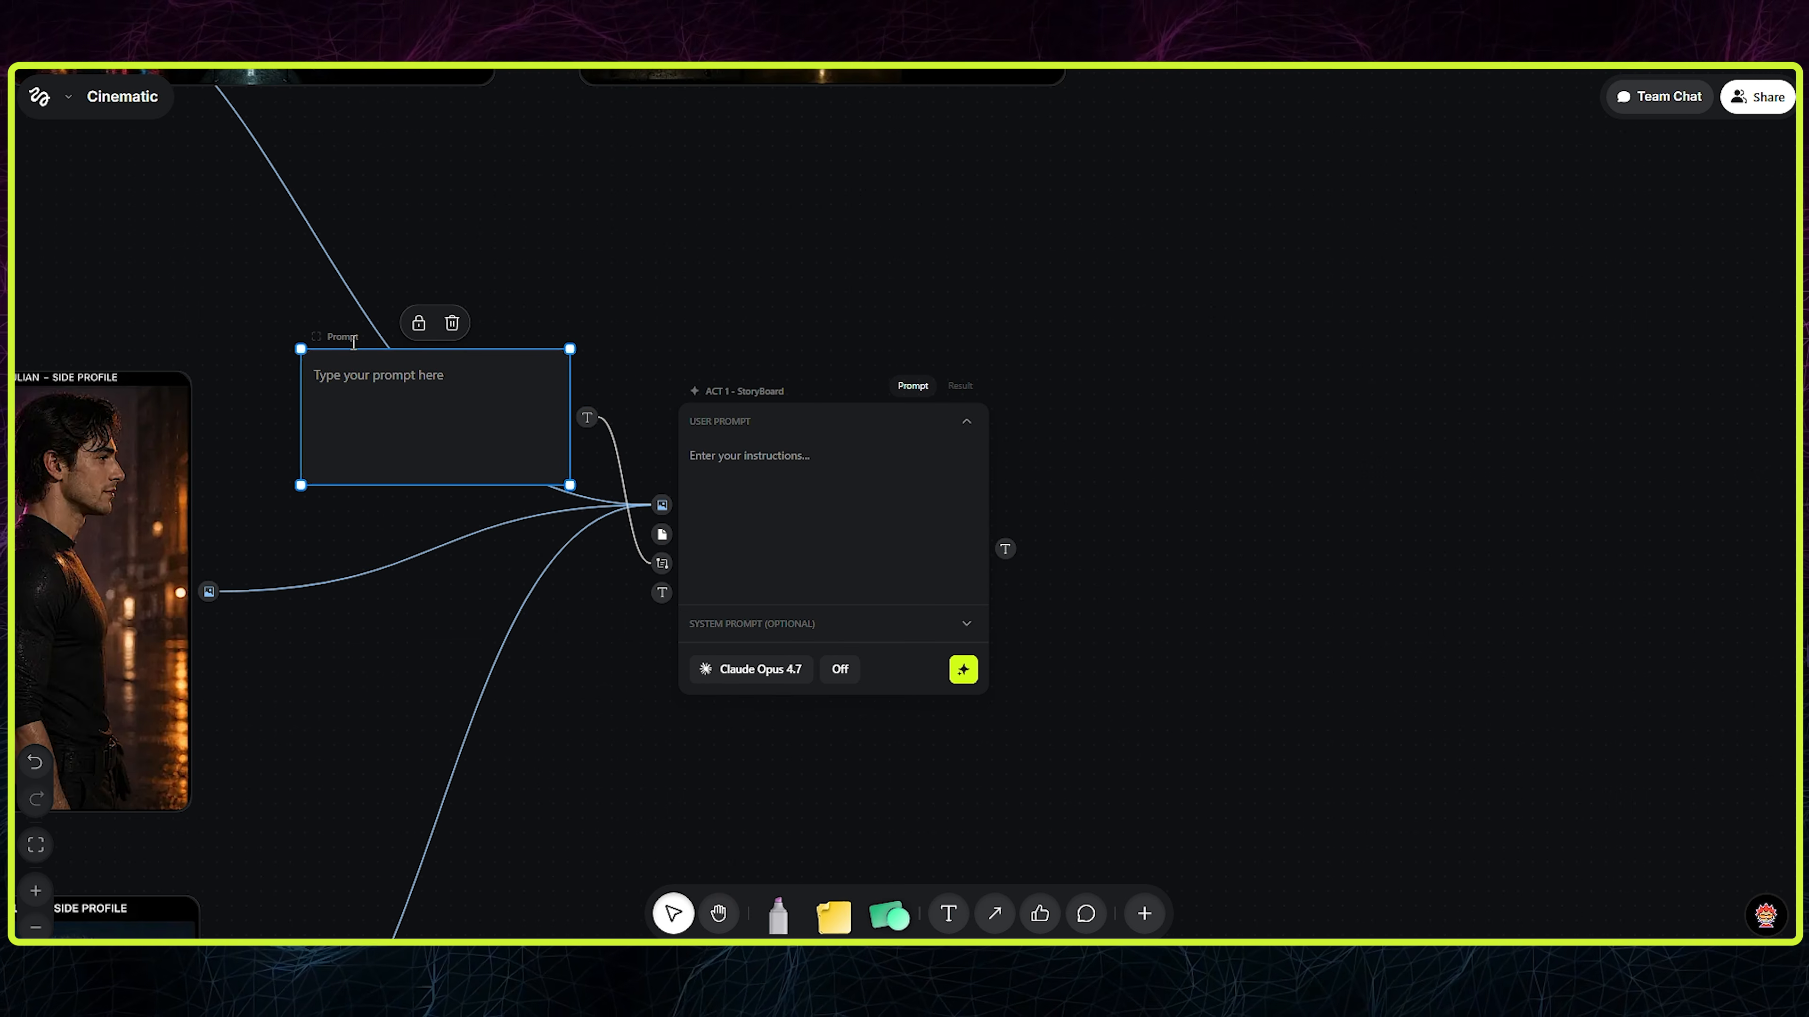
# - Add a second Prompt node linked to the storyboard LLM's text input and place it below the first Prompt node
pyautogui.moveTo(660, 593); pyautogui.dragTo(533, 578)
pyautogui.click(509, 643)
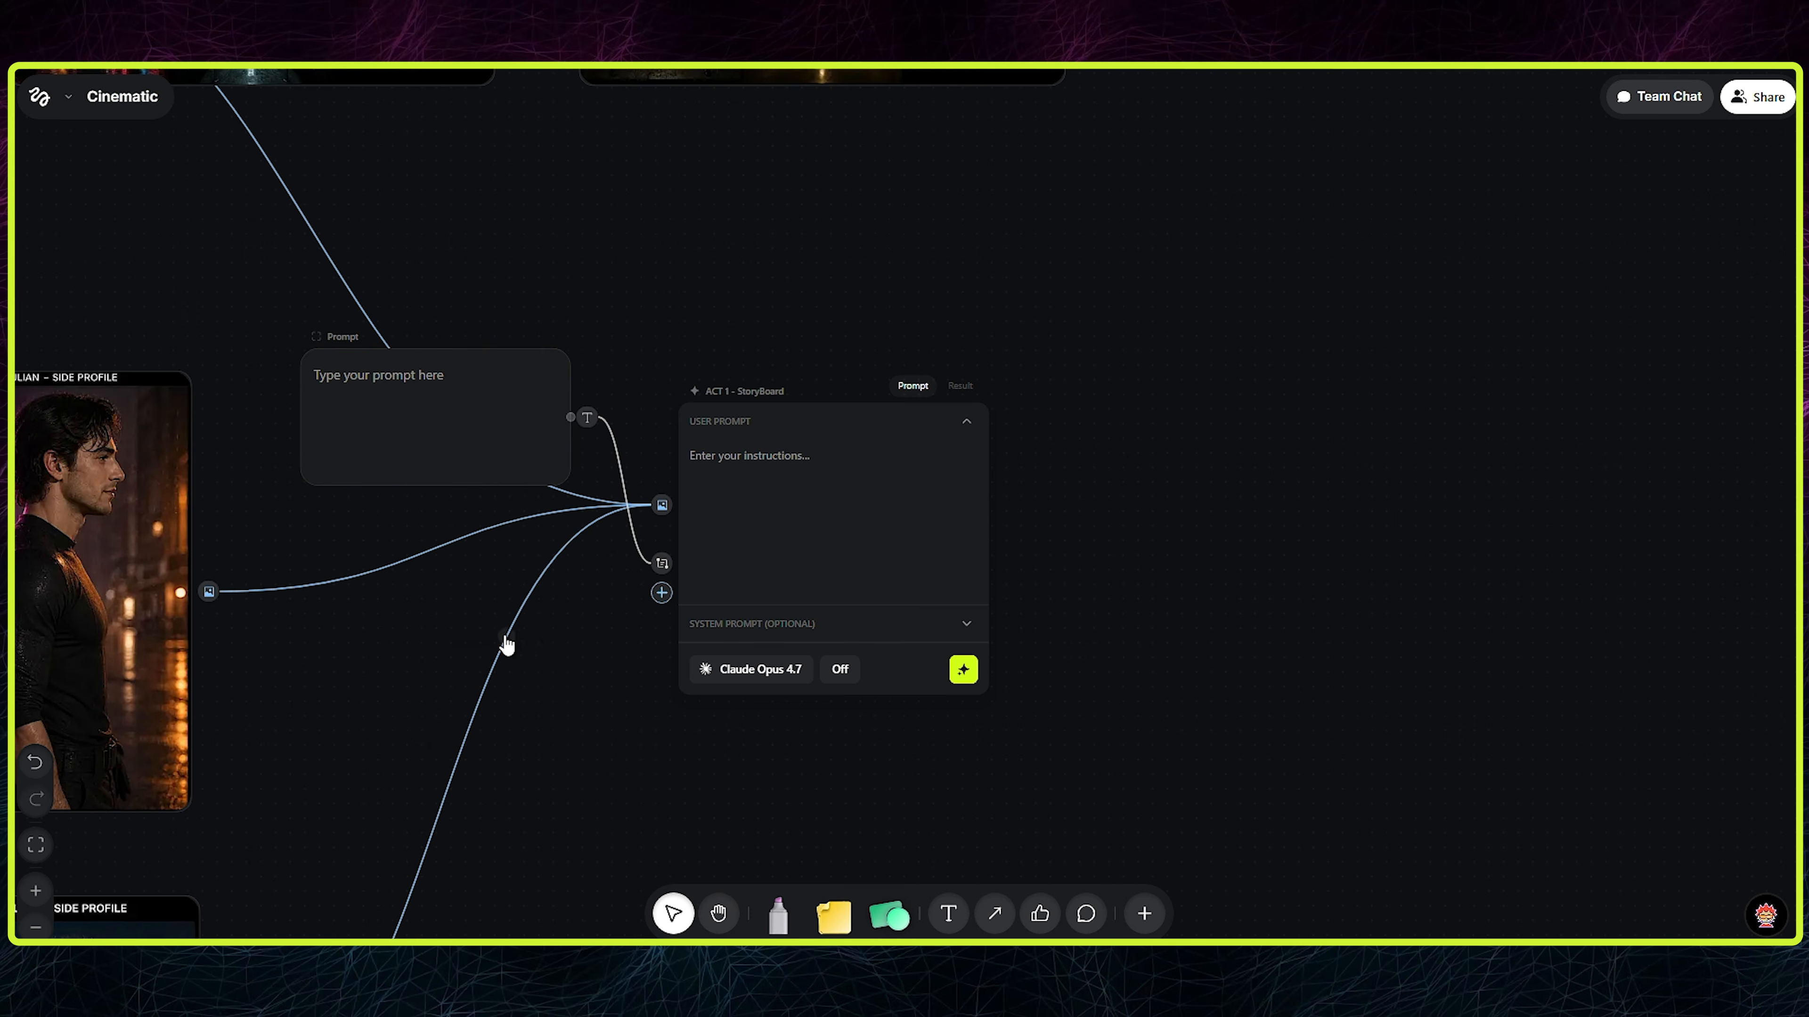
pyautogui.moveTo(497, 674); pyautogui.dragTo(496, 724)
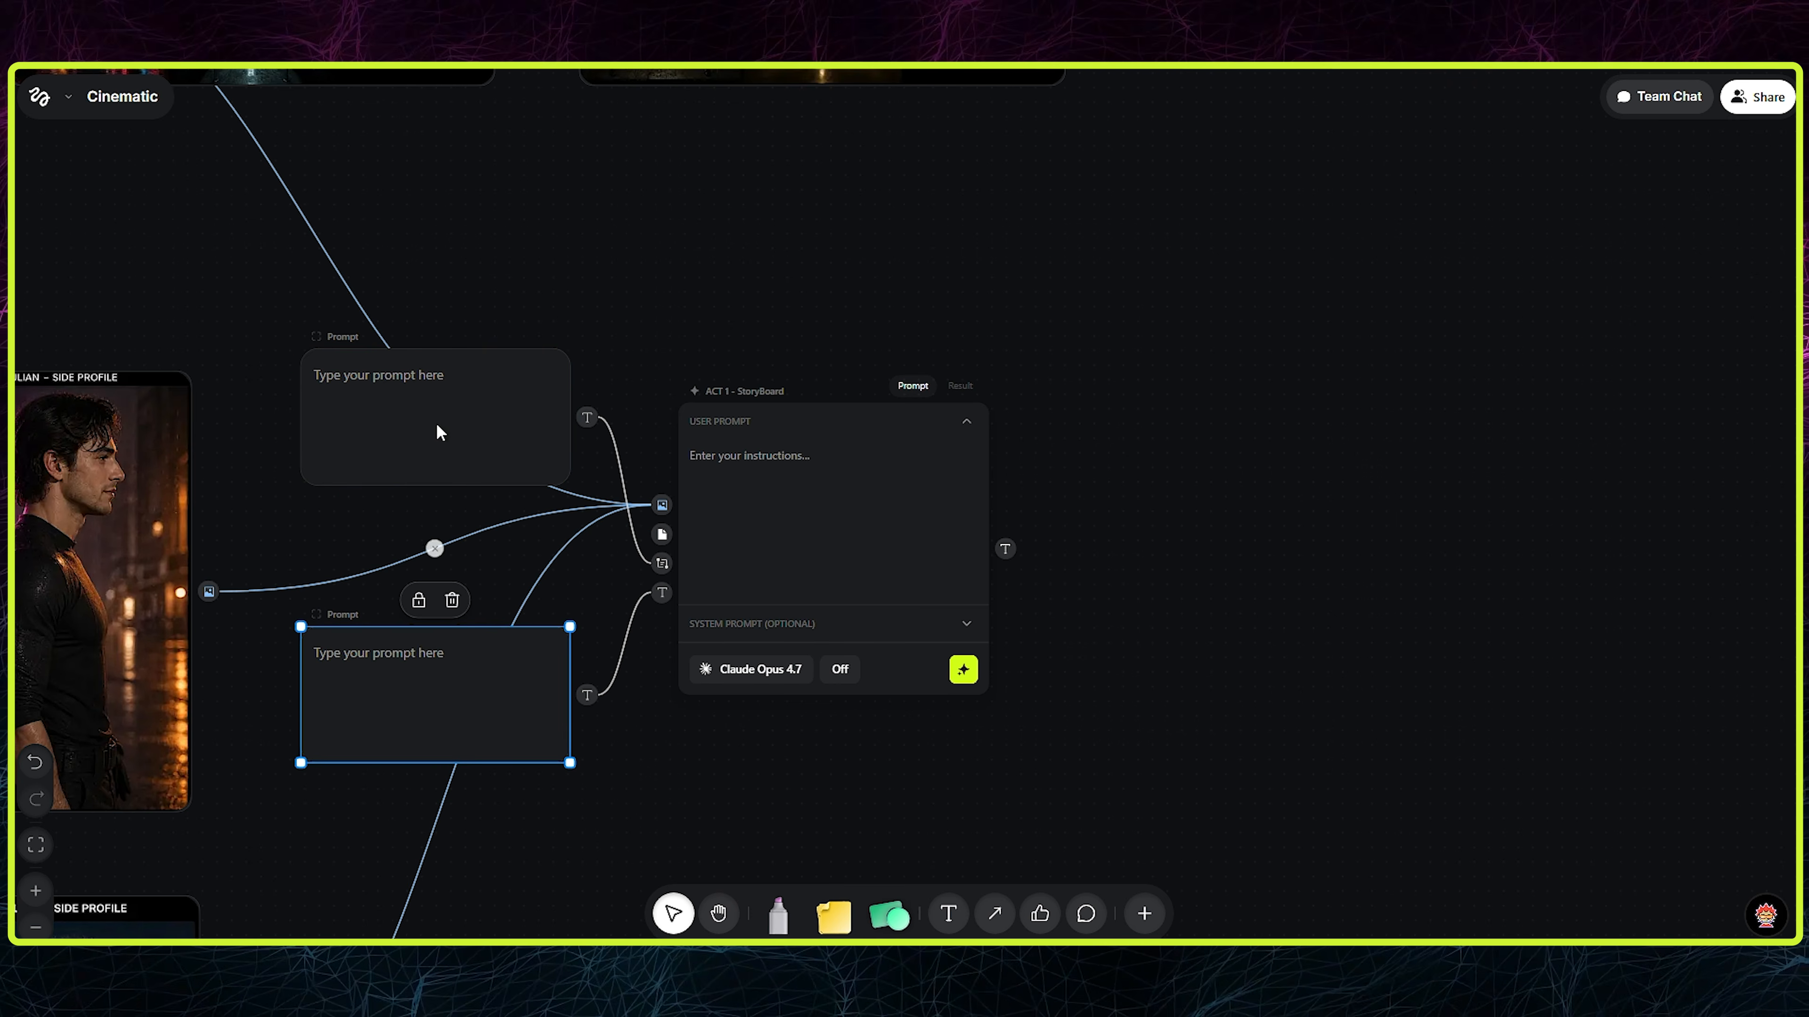
# - Move the storyboard LLM farther from the character sheets and arrange the two Prompt nodes directly above and below it
pyautogui.moveTo(853, 535); pyautogui.dragTo(928, 525)
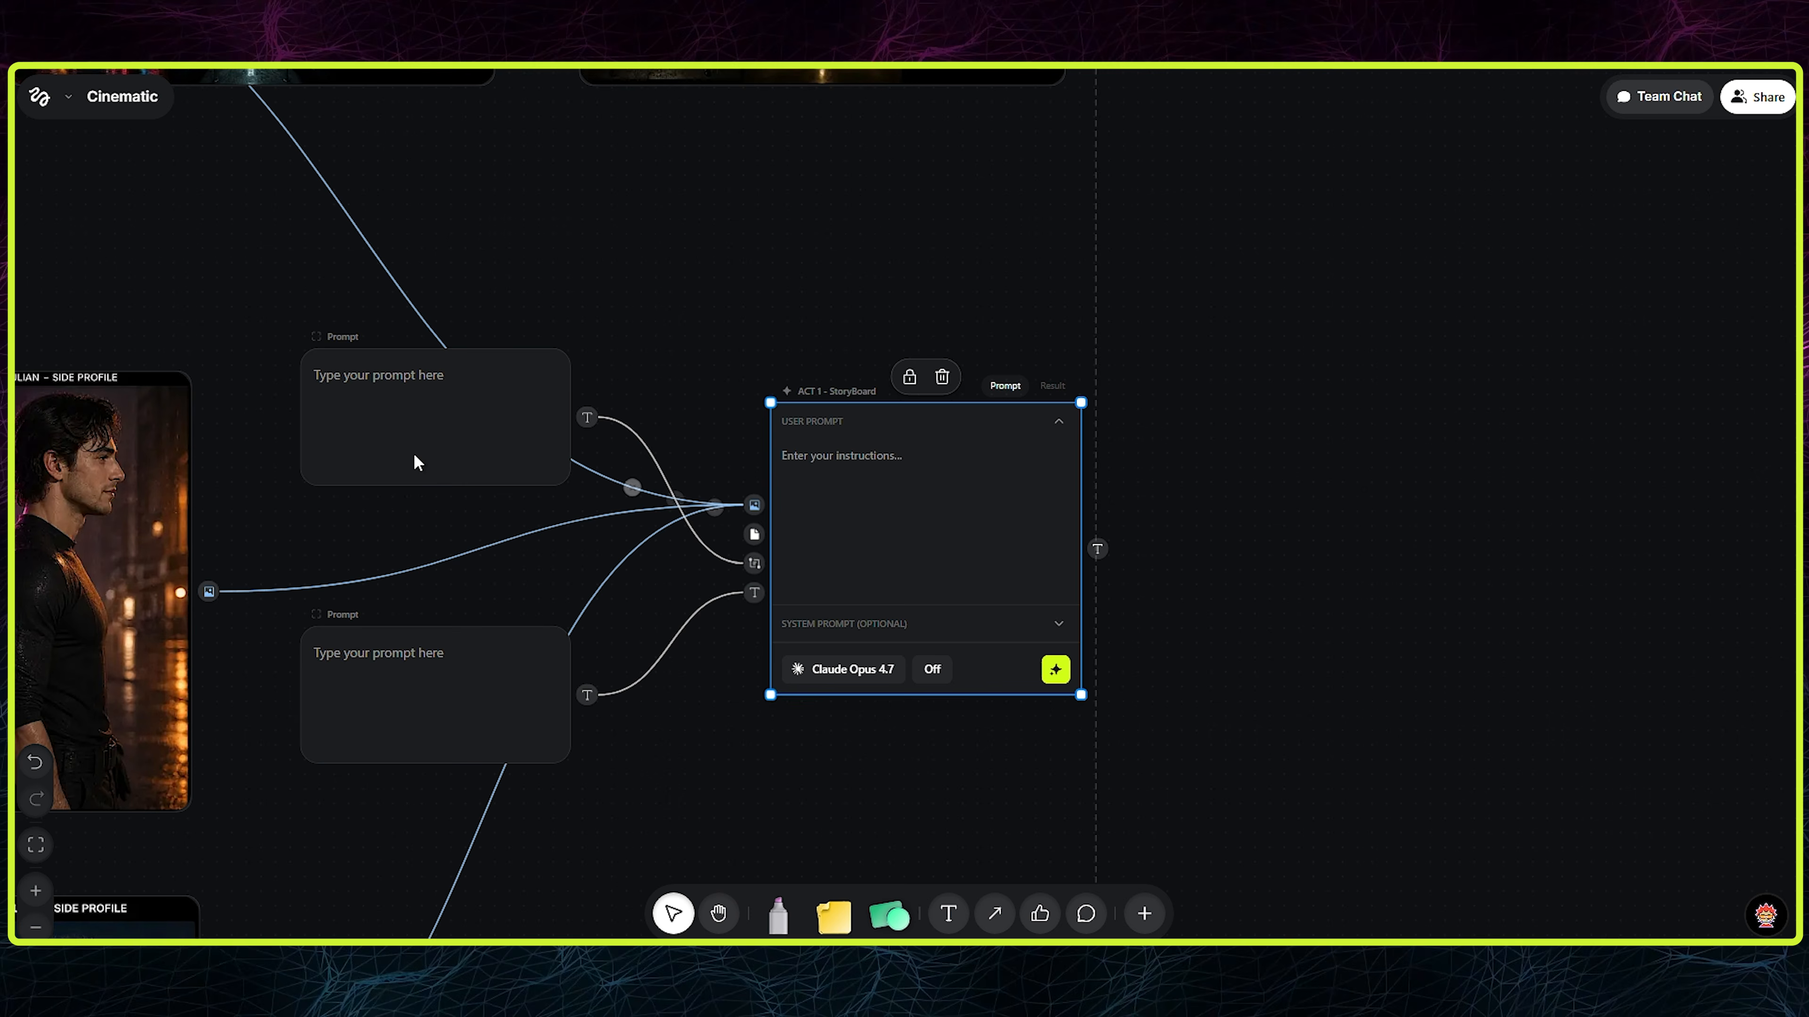
pyautogui.moveTo(414, 464); pyautogui.dragTo(383, 466)
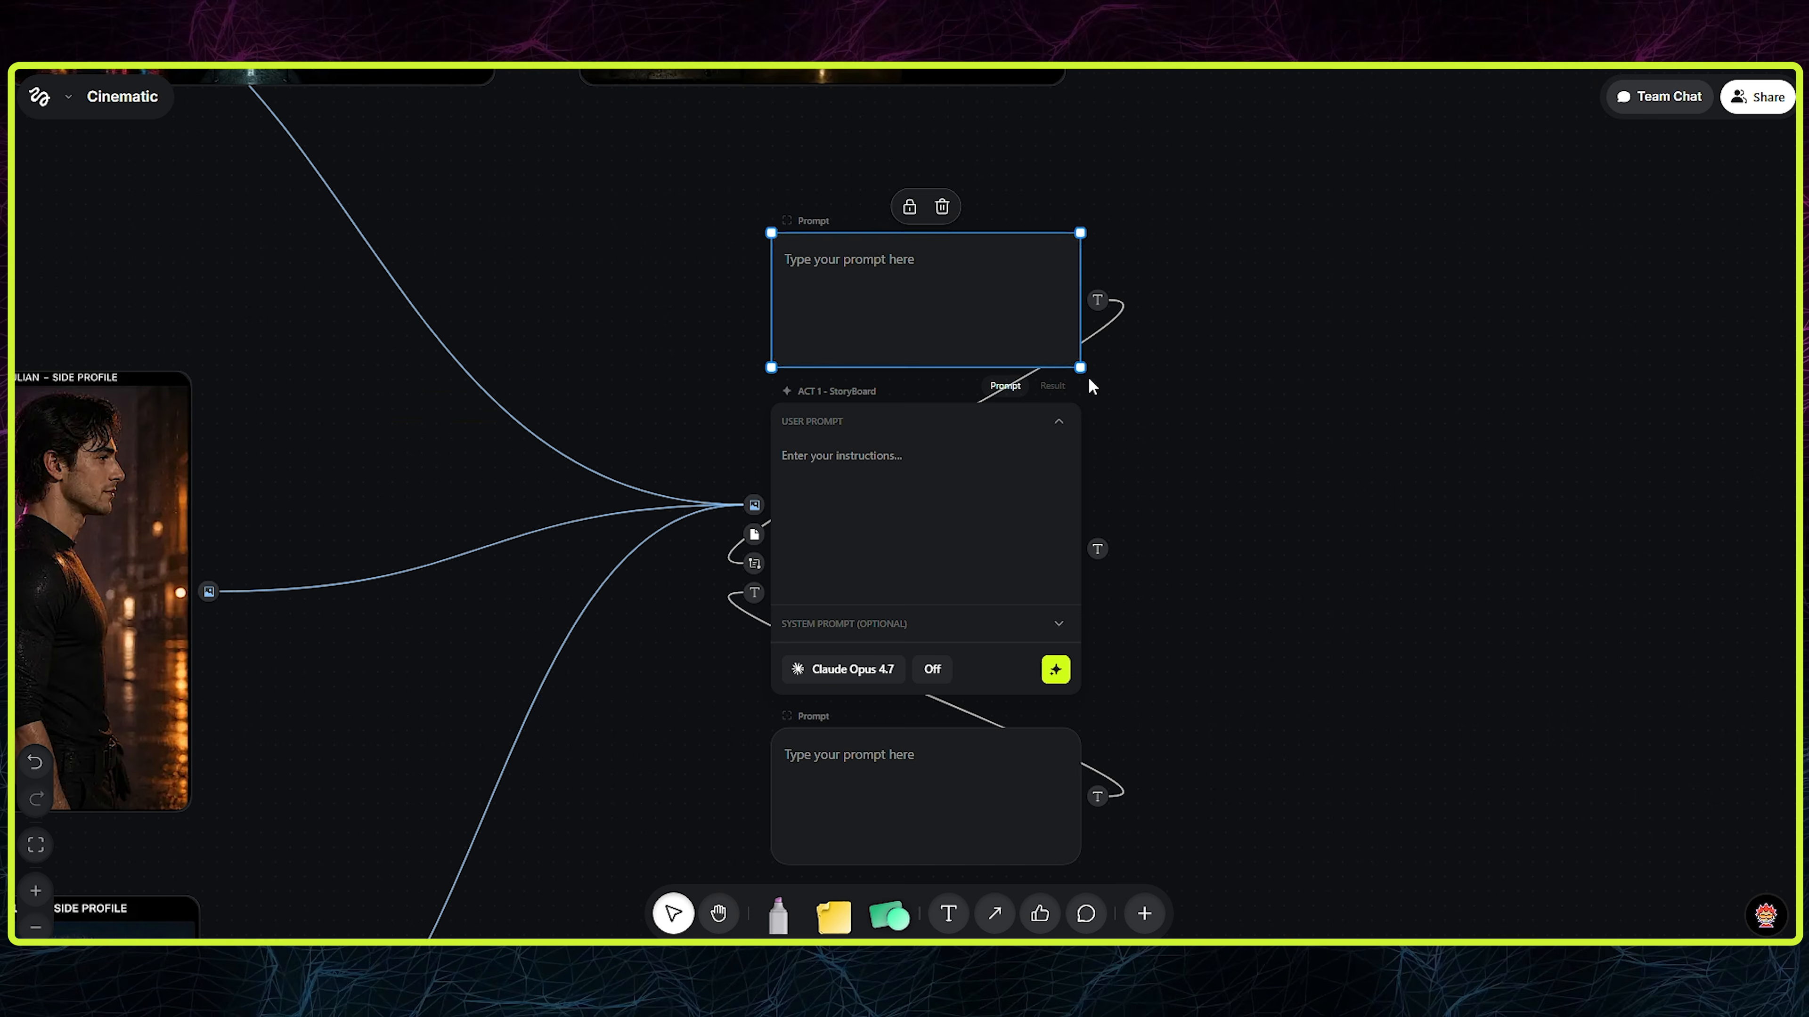
pyautogui.press('Escape')
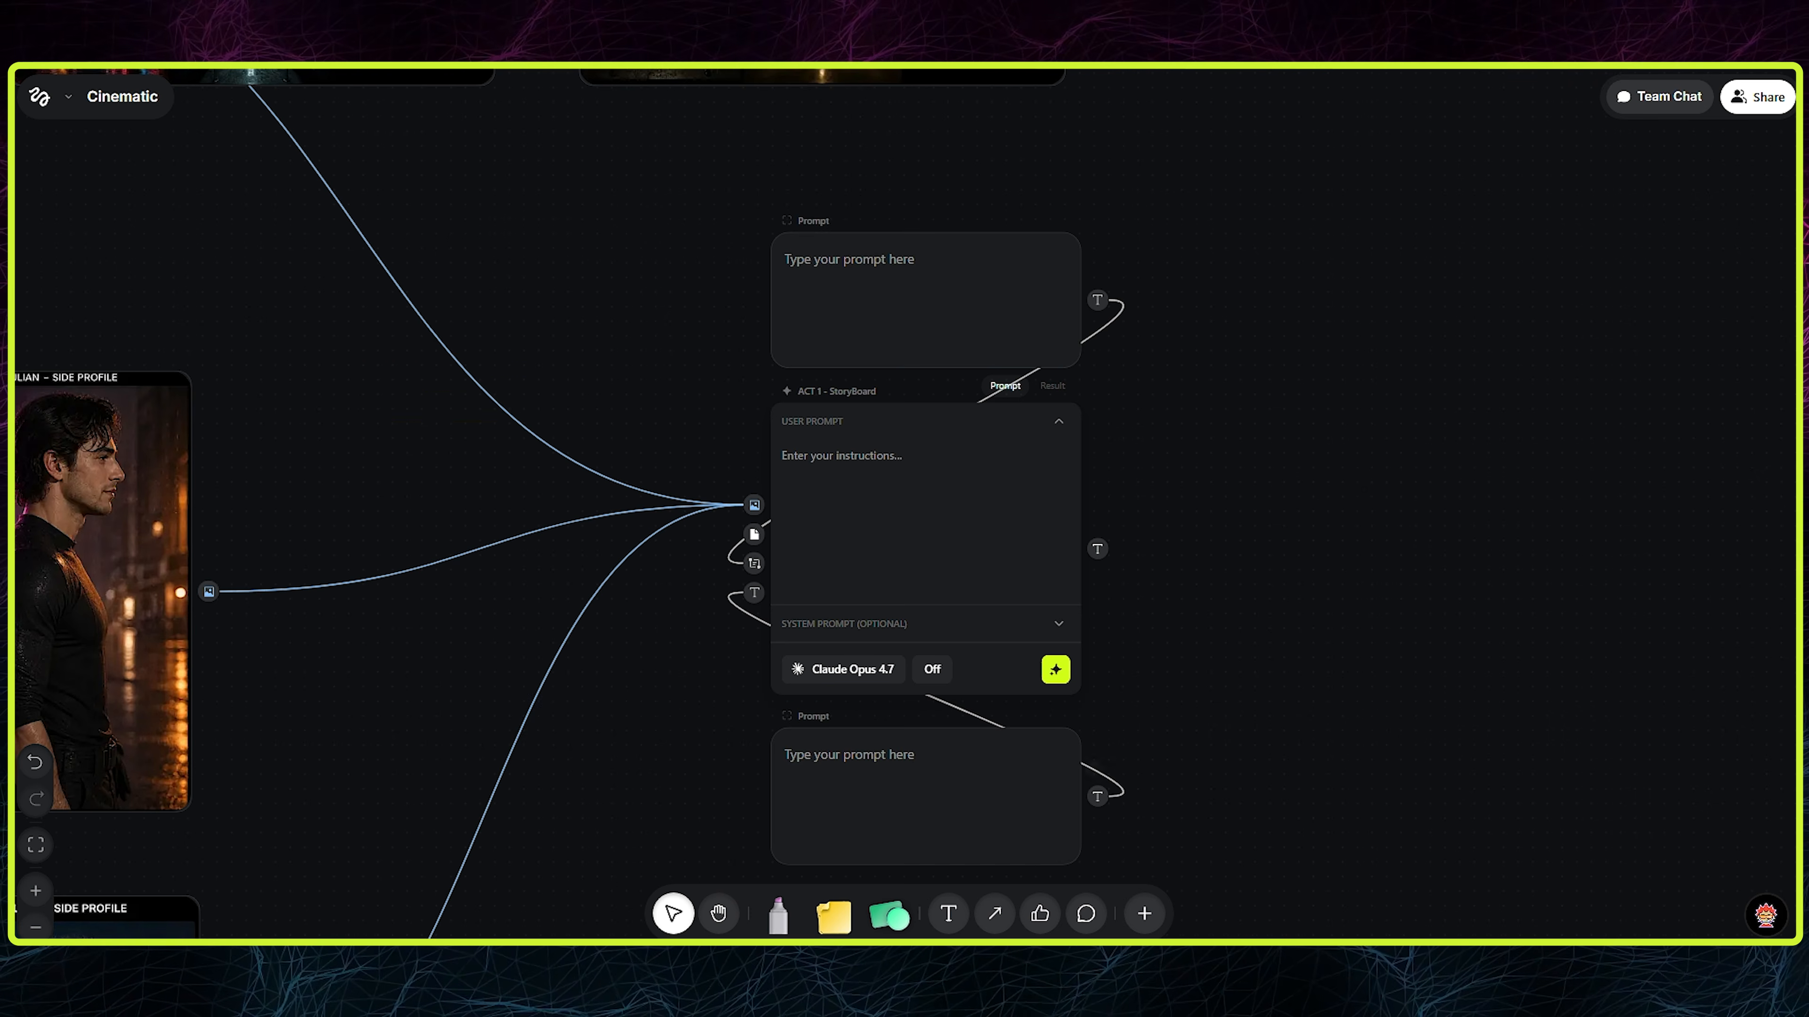
# - Move the storyboard LLM together with its two Prompt nodes closer to the character sheets
pyautogui.scroll(-2, 1211, 641)
pyautogui.moveTo(1336, 853); pyautogui.dragTo(792, 256)
pyautogui.moveTo(955, 411); pyautogui.dragTo(836, 460)
pyautogui.moveTo(1150, 620); pyautogui.dragTo(1168, 444)
pyautogui.scroll(-3, 1168, 444)
pyautogui.scroll(5, 1168, 448)
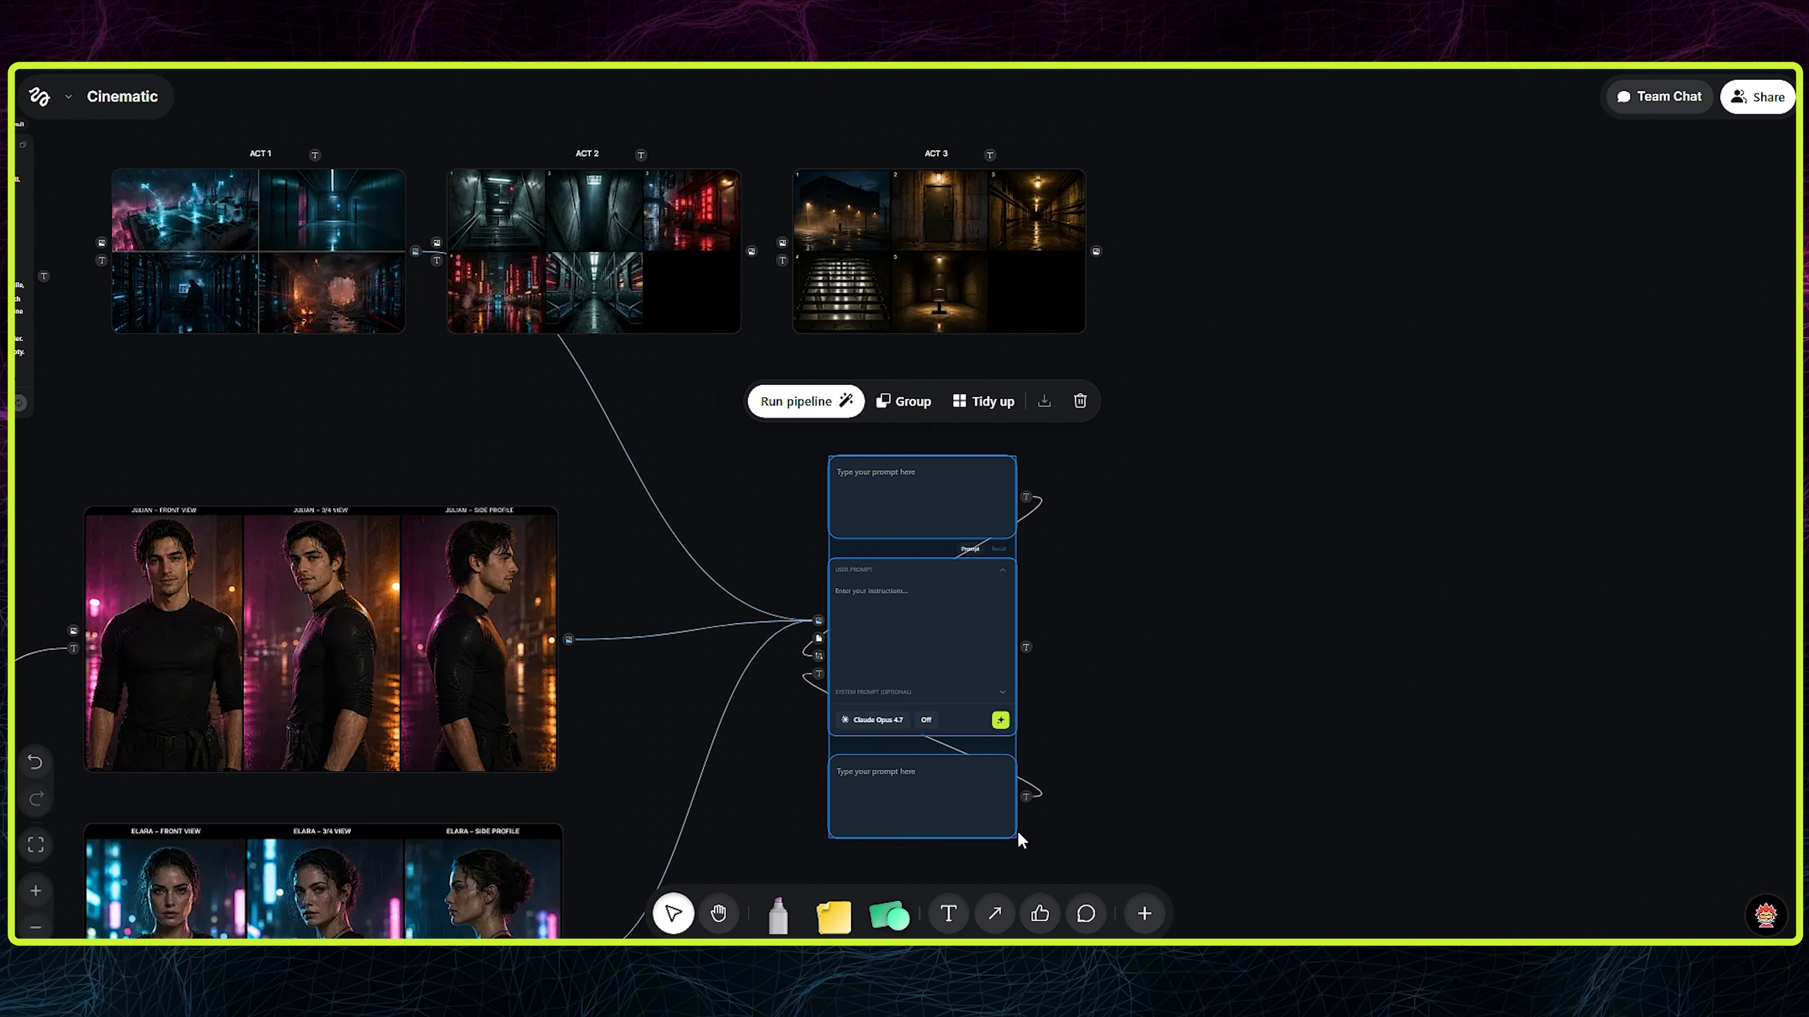
pyautogui.moveTo(1017, 830); pyautogui.dragTo(941, 836)
pyautogui.click(1106, 709)
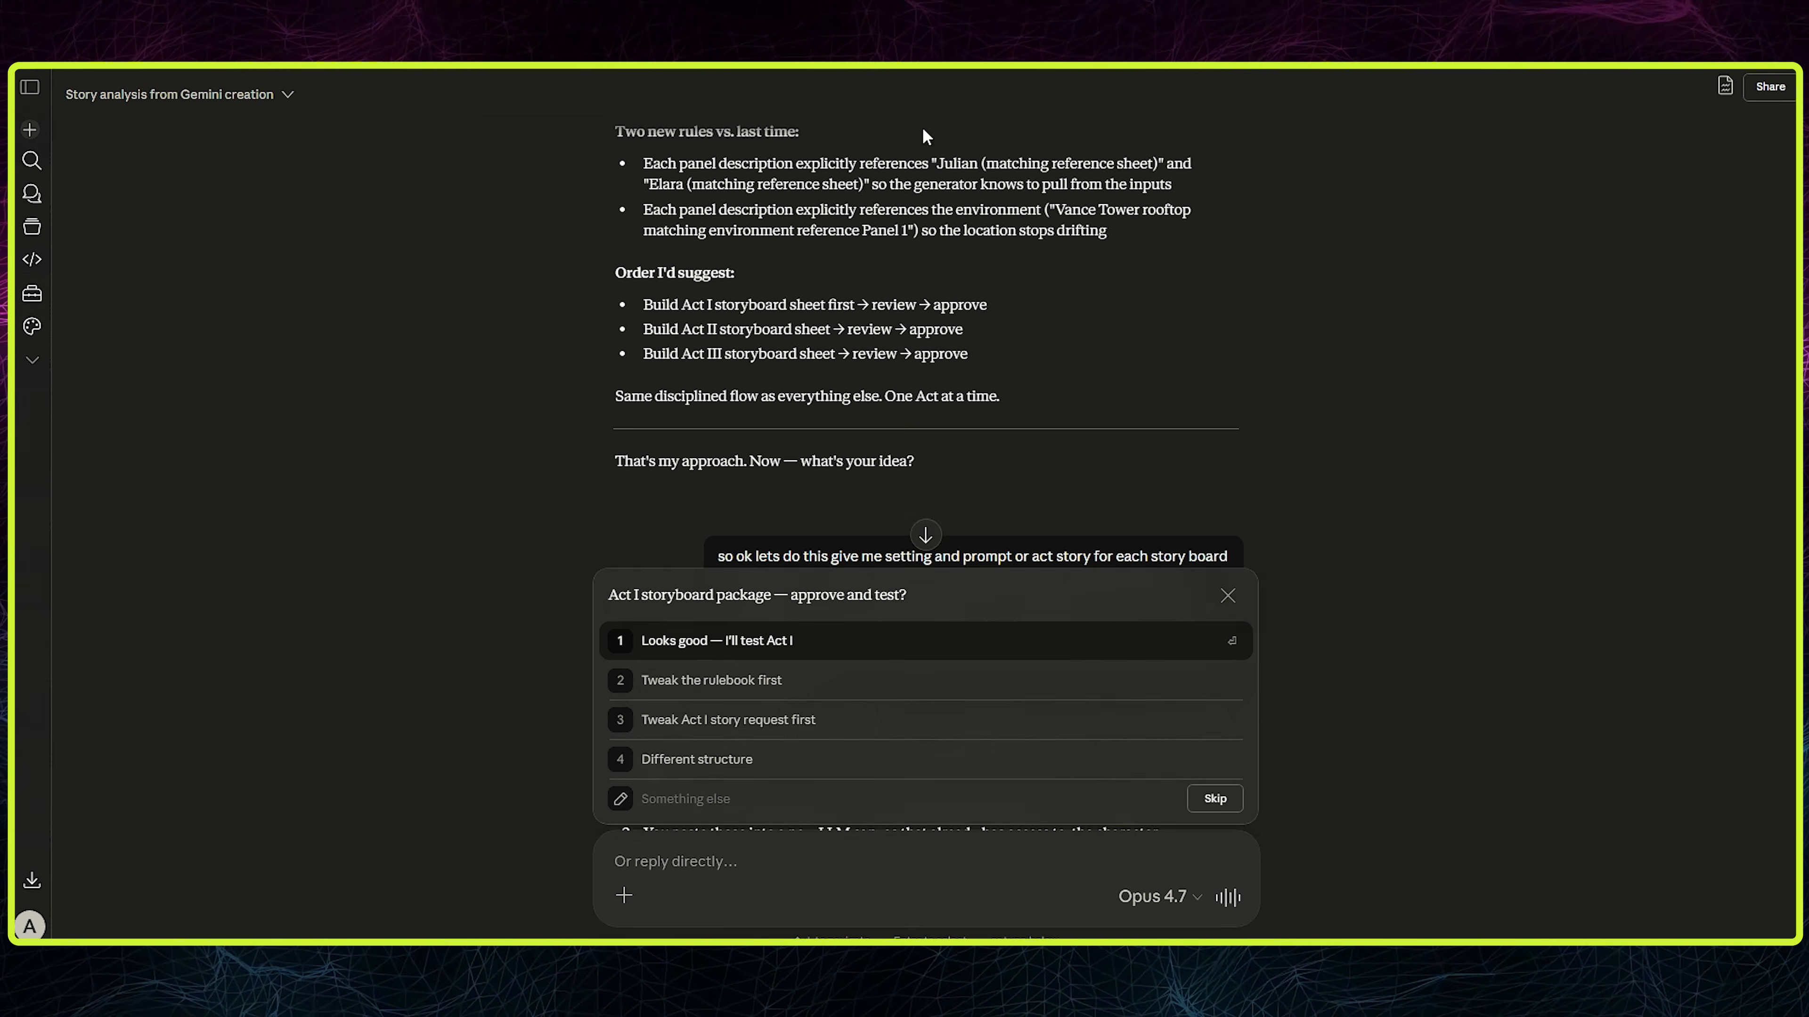
# - Copy the Storyboard Creation Instruction text from the Claude chat and paste it into the Prompt node above the storyboard LLM
pyautogui.scroll(-15, 920, 321)
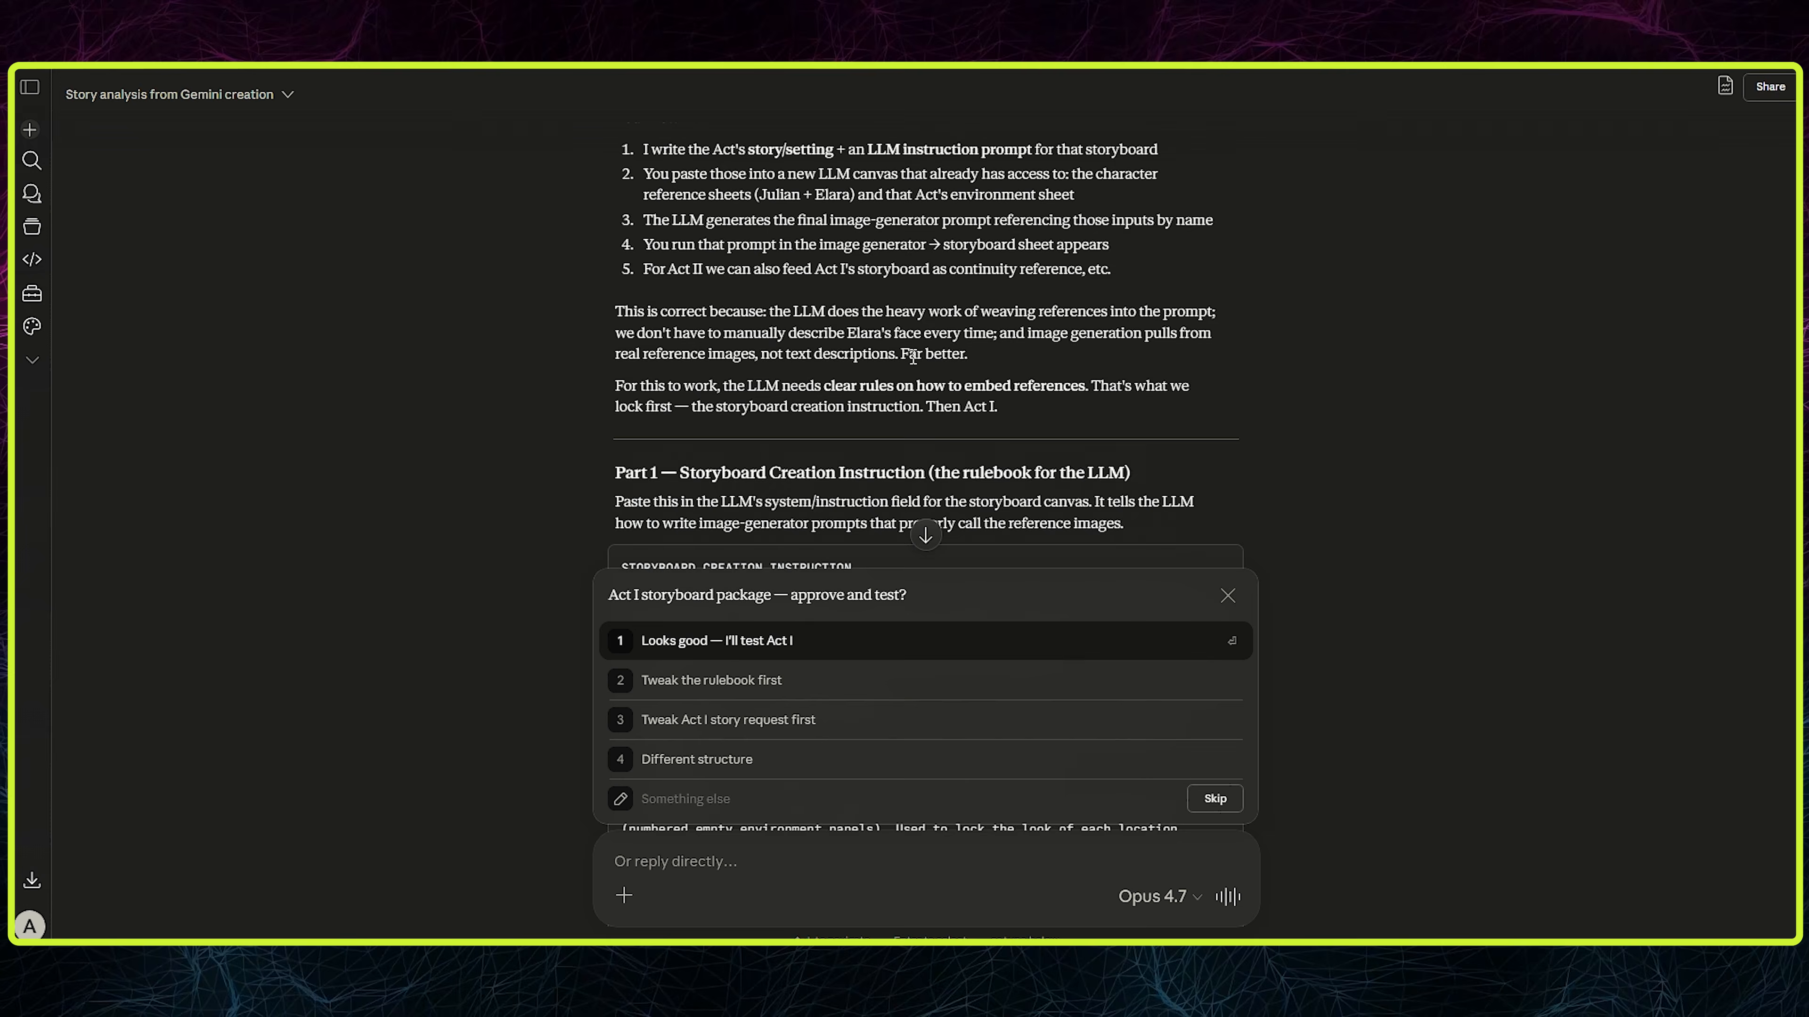
pyautogui.scroll(-12, 675, 262)
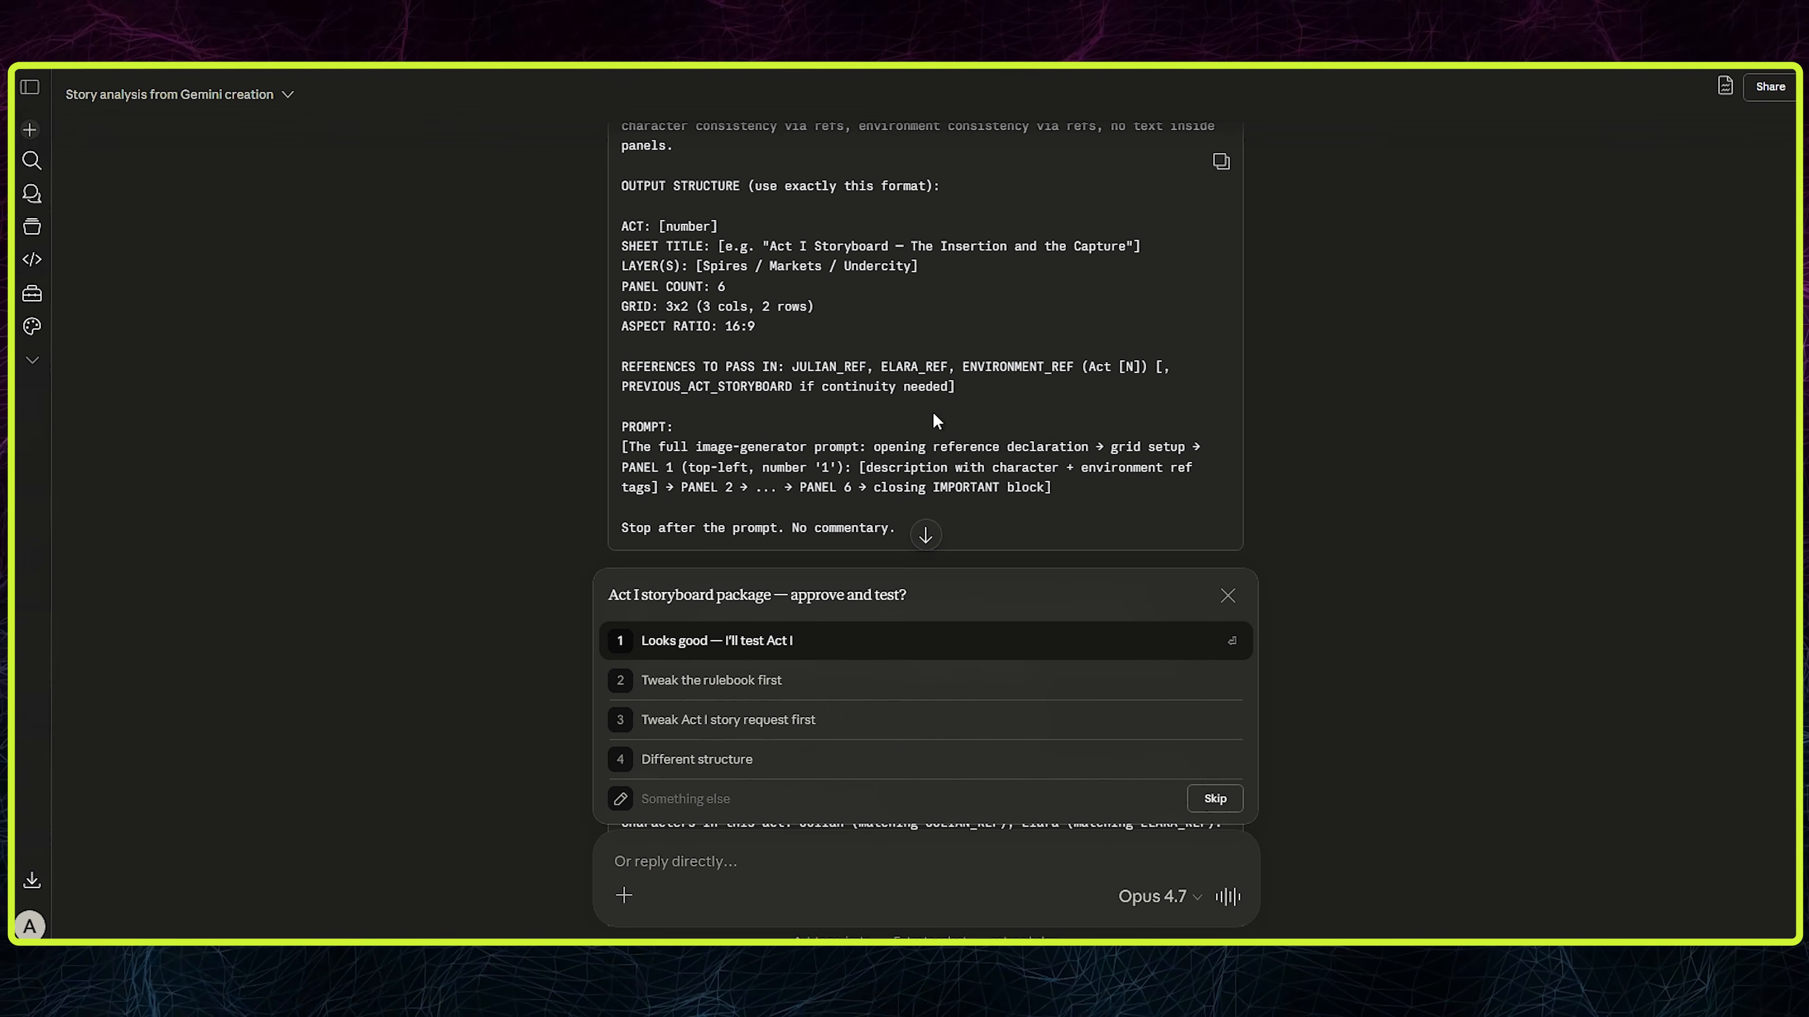
pyautogui.scroll(4, 837, 395)
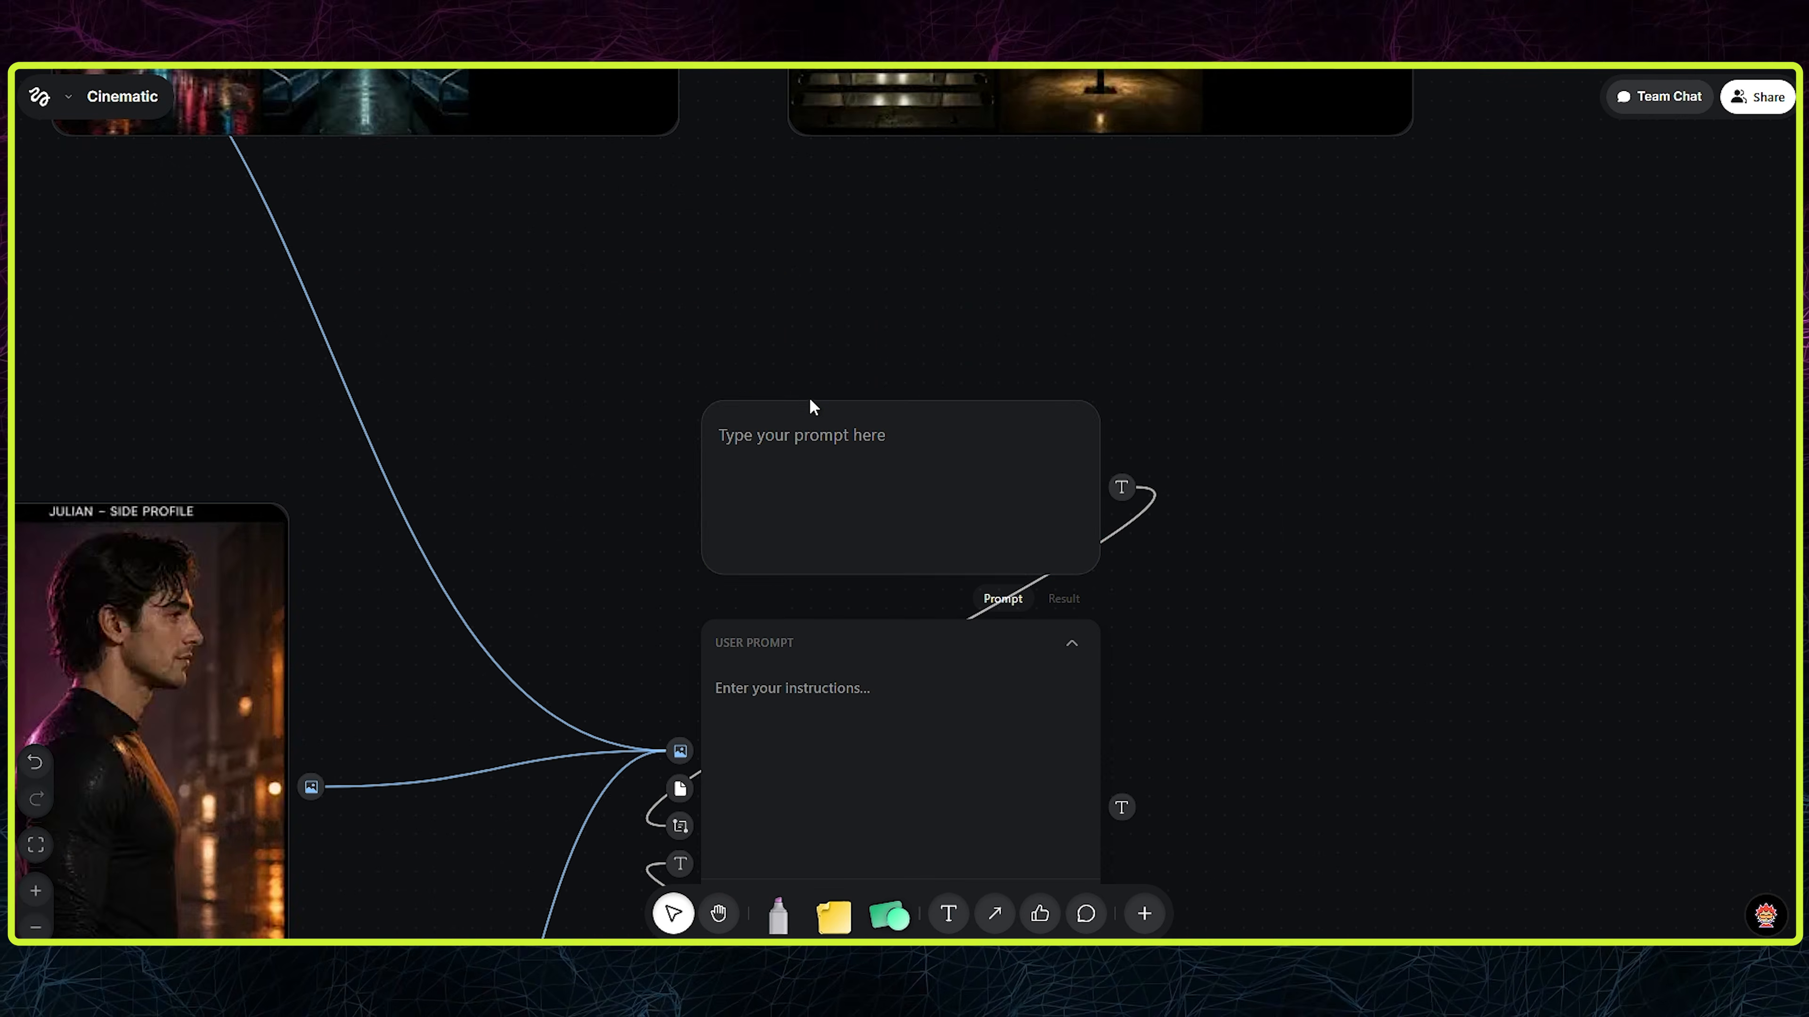
pyautogui.click(852, 464)
pyautogui.hotkey('ctrl', 'v')
pyautogui.scroll(-3, 1076, 506)
# - Title the upper Prompt node "Storyboard Creation Instruction", move it up, widen it, and tidy the spacing around the storyboard LLM
pyautogui.click(856, 352)
pyautogui.moveTo(819, 349); pyautogui.dragTo(940, 223)
pyautogui.moveTo(989, 217); pyautogui.dragTo(1371, 217)
pyautogui.scroll(-3, 1282, 424)
pyautogui.moveTo(1069, 303); pyautogui.dragTo(988, 315)
pyautogui.moveTo(890, 729); pyautogui.dragTo(864, 604)
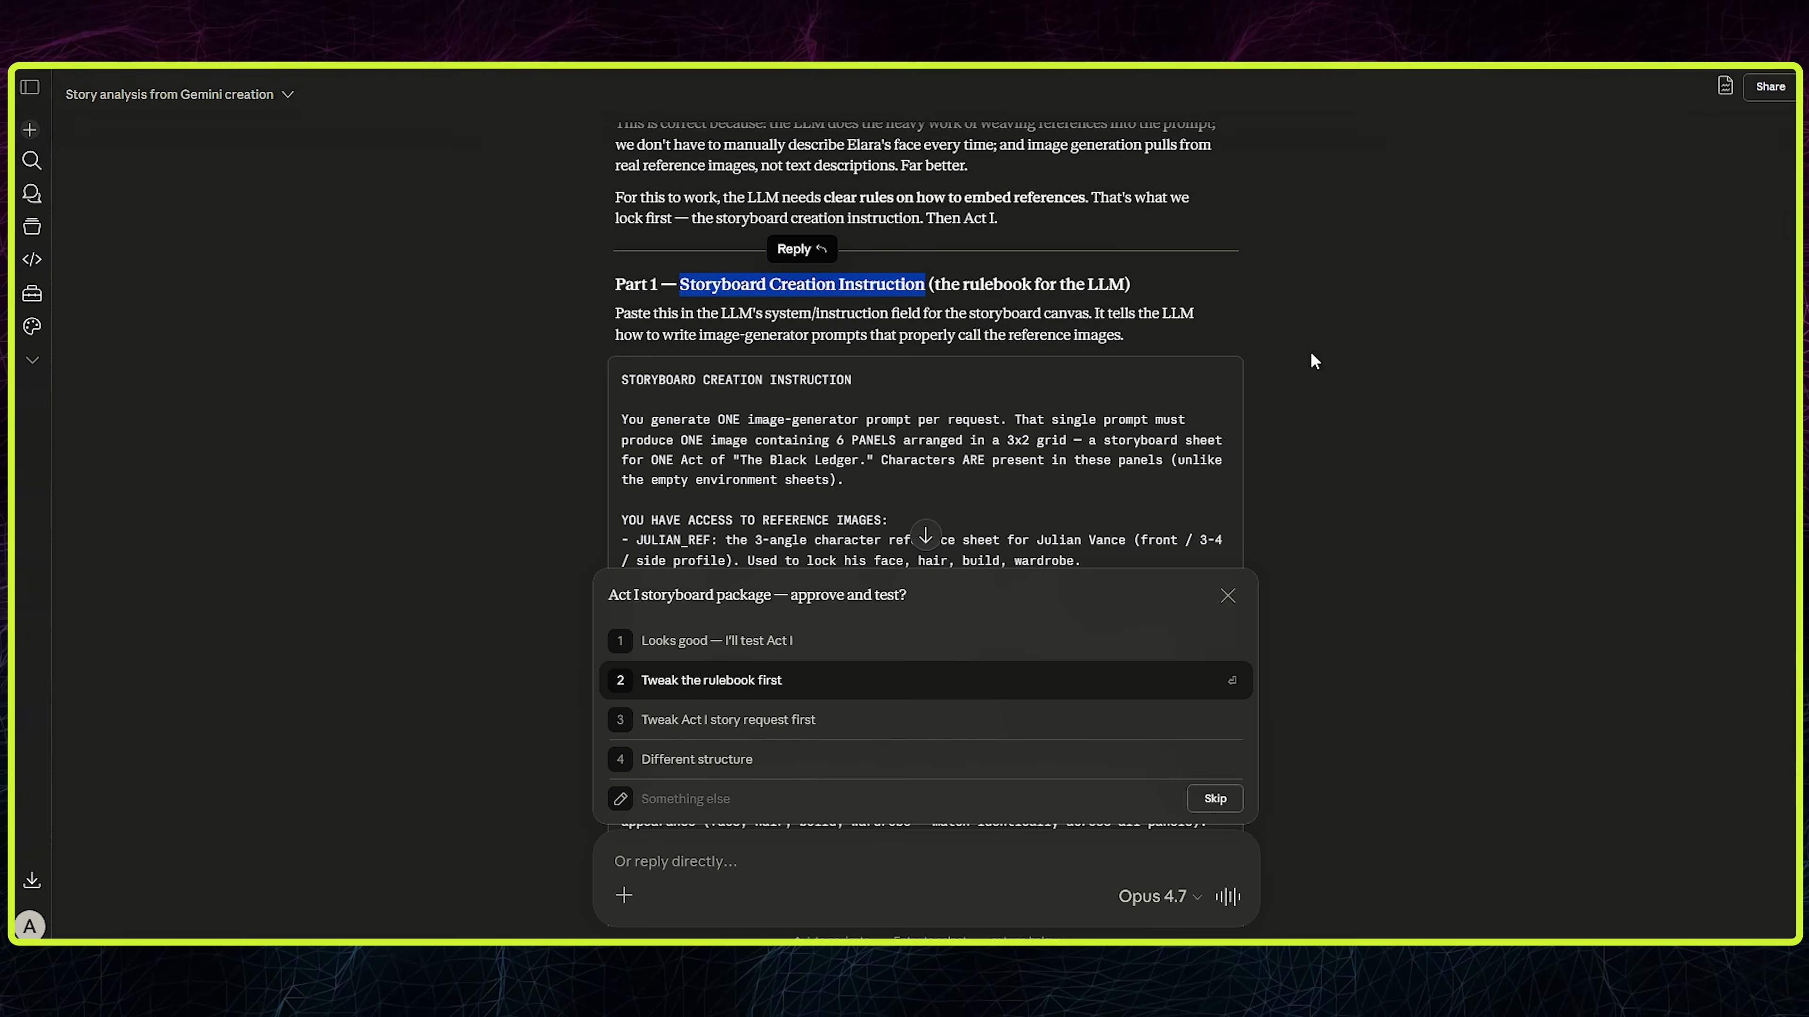
# - Copy Claude's Act I storyboard request into the lower Prompt node and title that node "Act I Storyboard Story/Setting"
pyautogui.scroll(-10, 1310, 350)
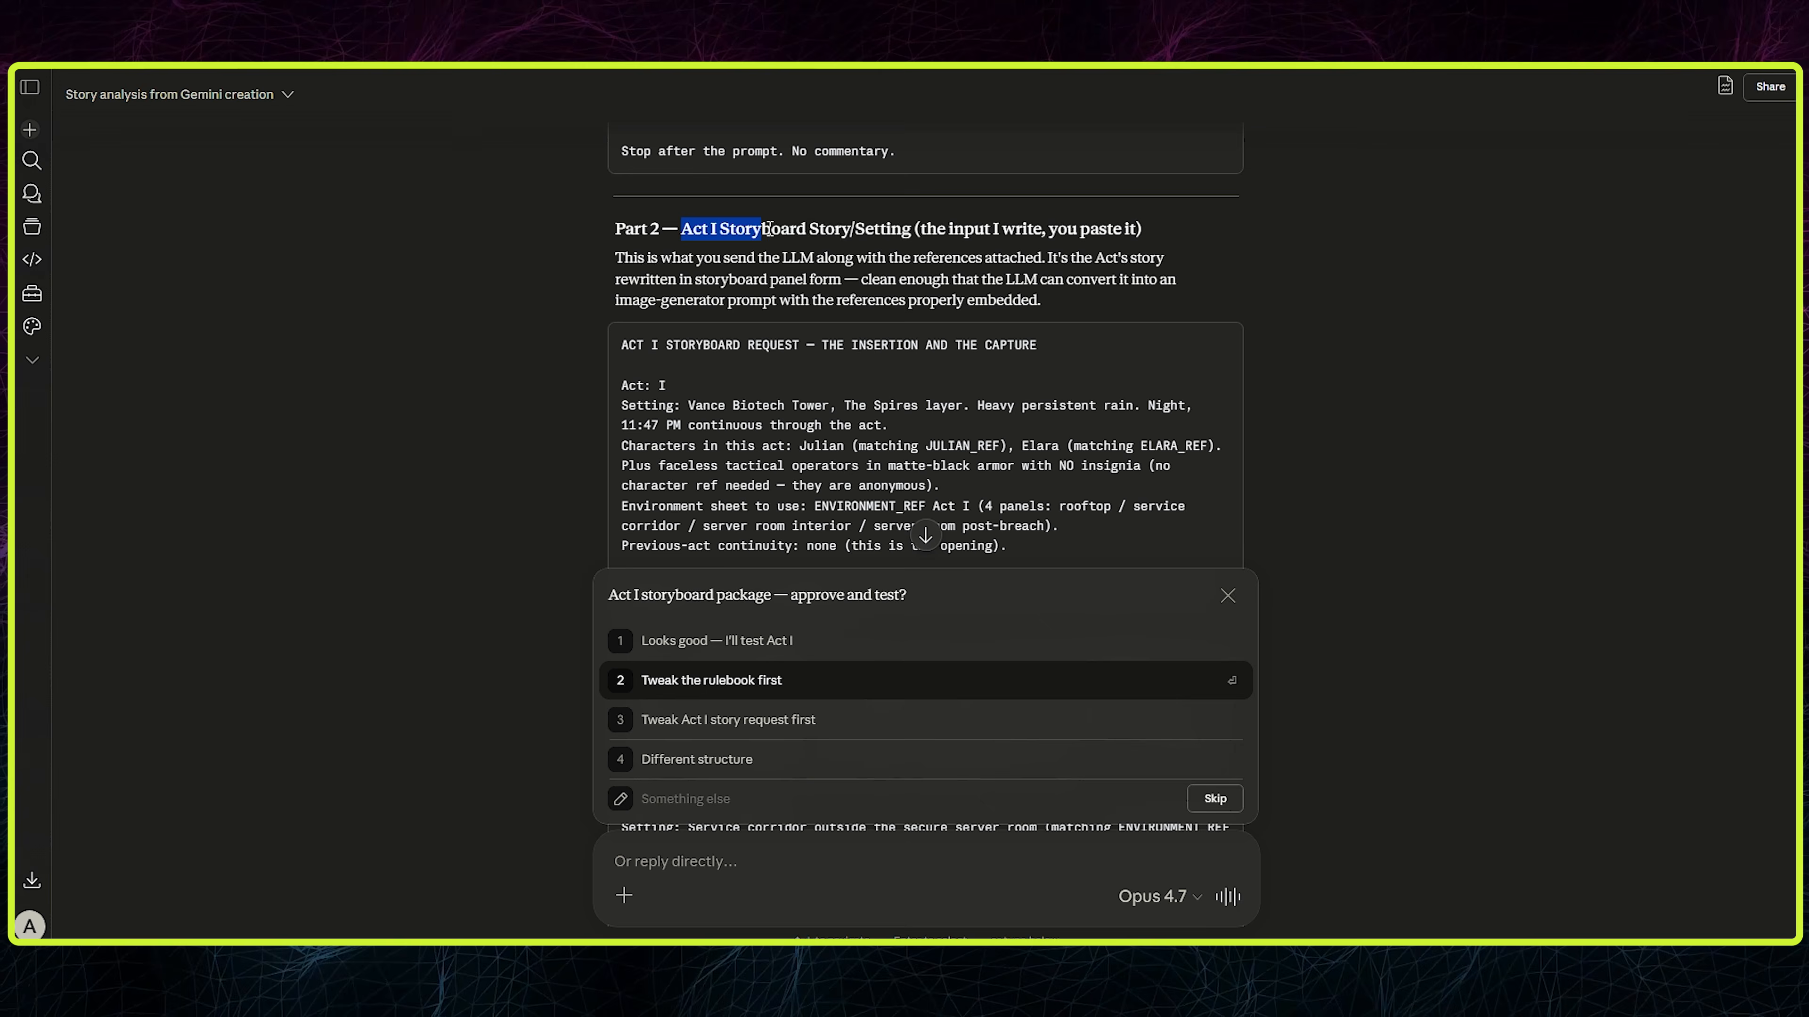
pyautogui.moveTo(768, 228); pyautogui.dragTo(911, 230)
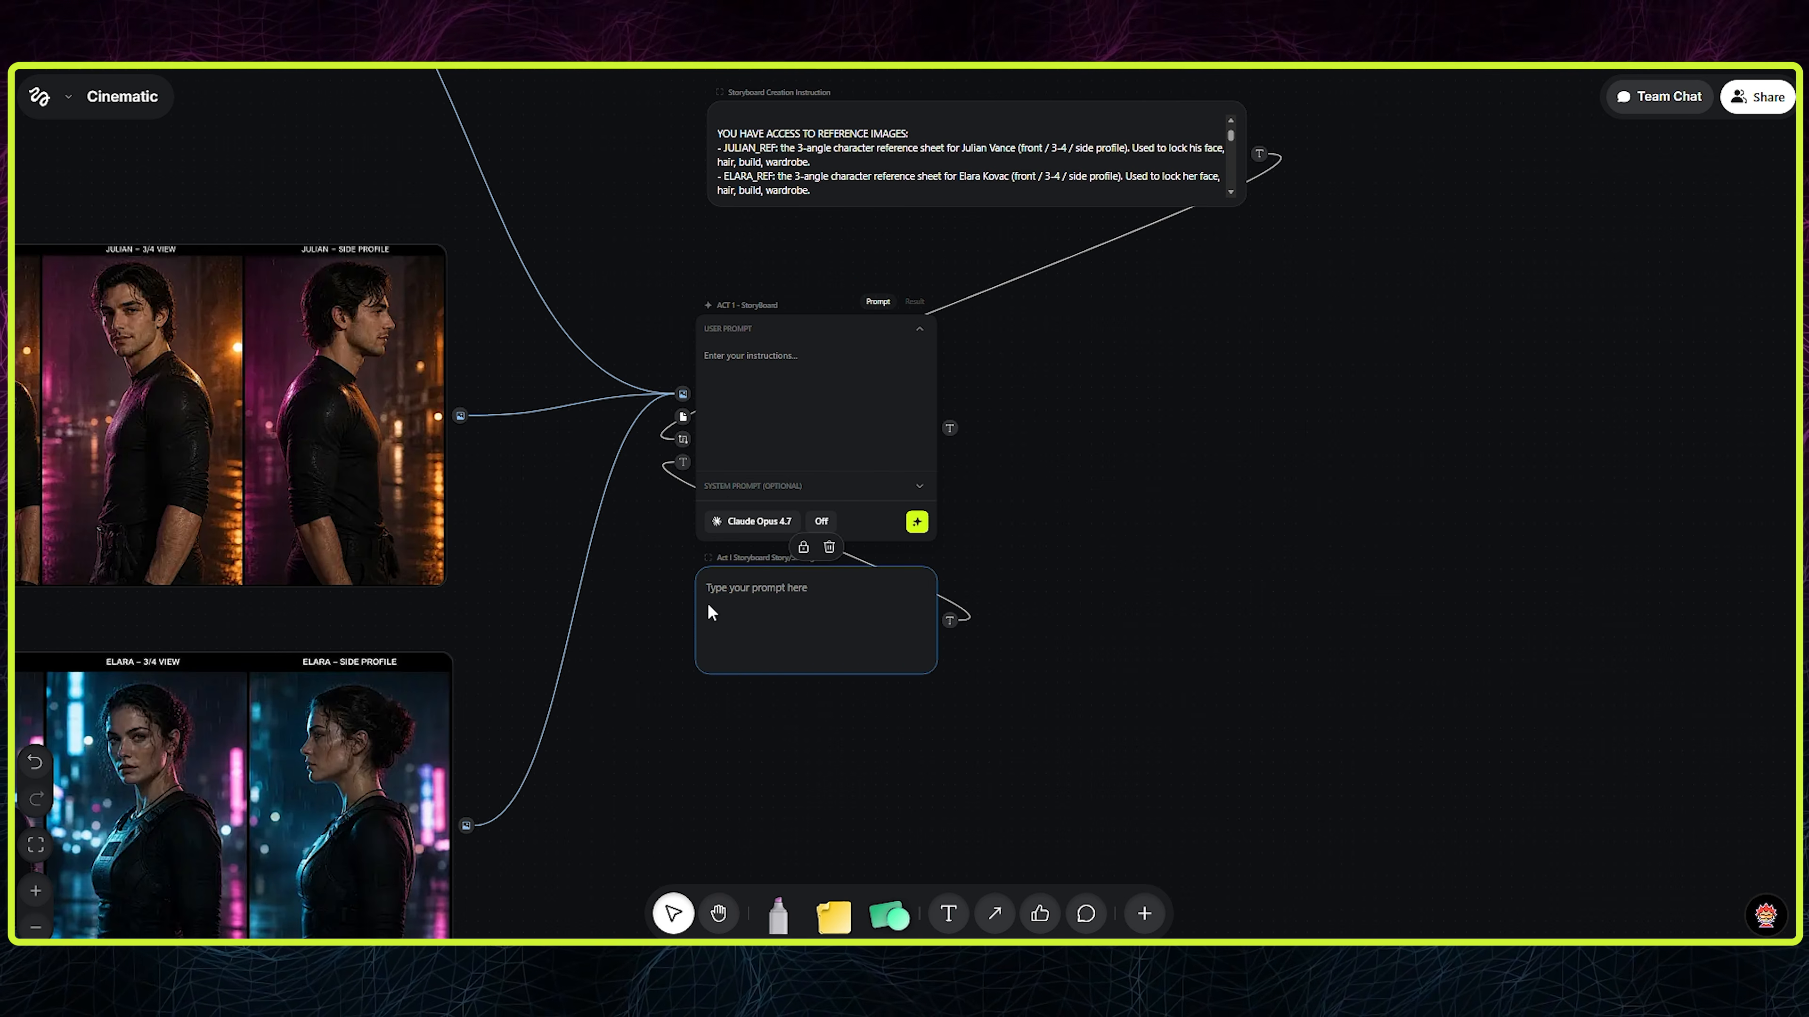
pyautogui.click(711, 612)
pyautogui.hotkey('ctrl', 'v')
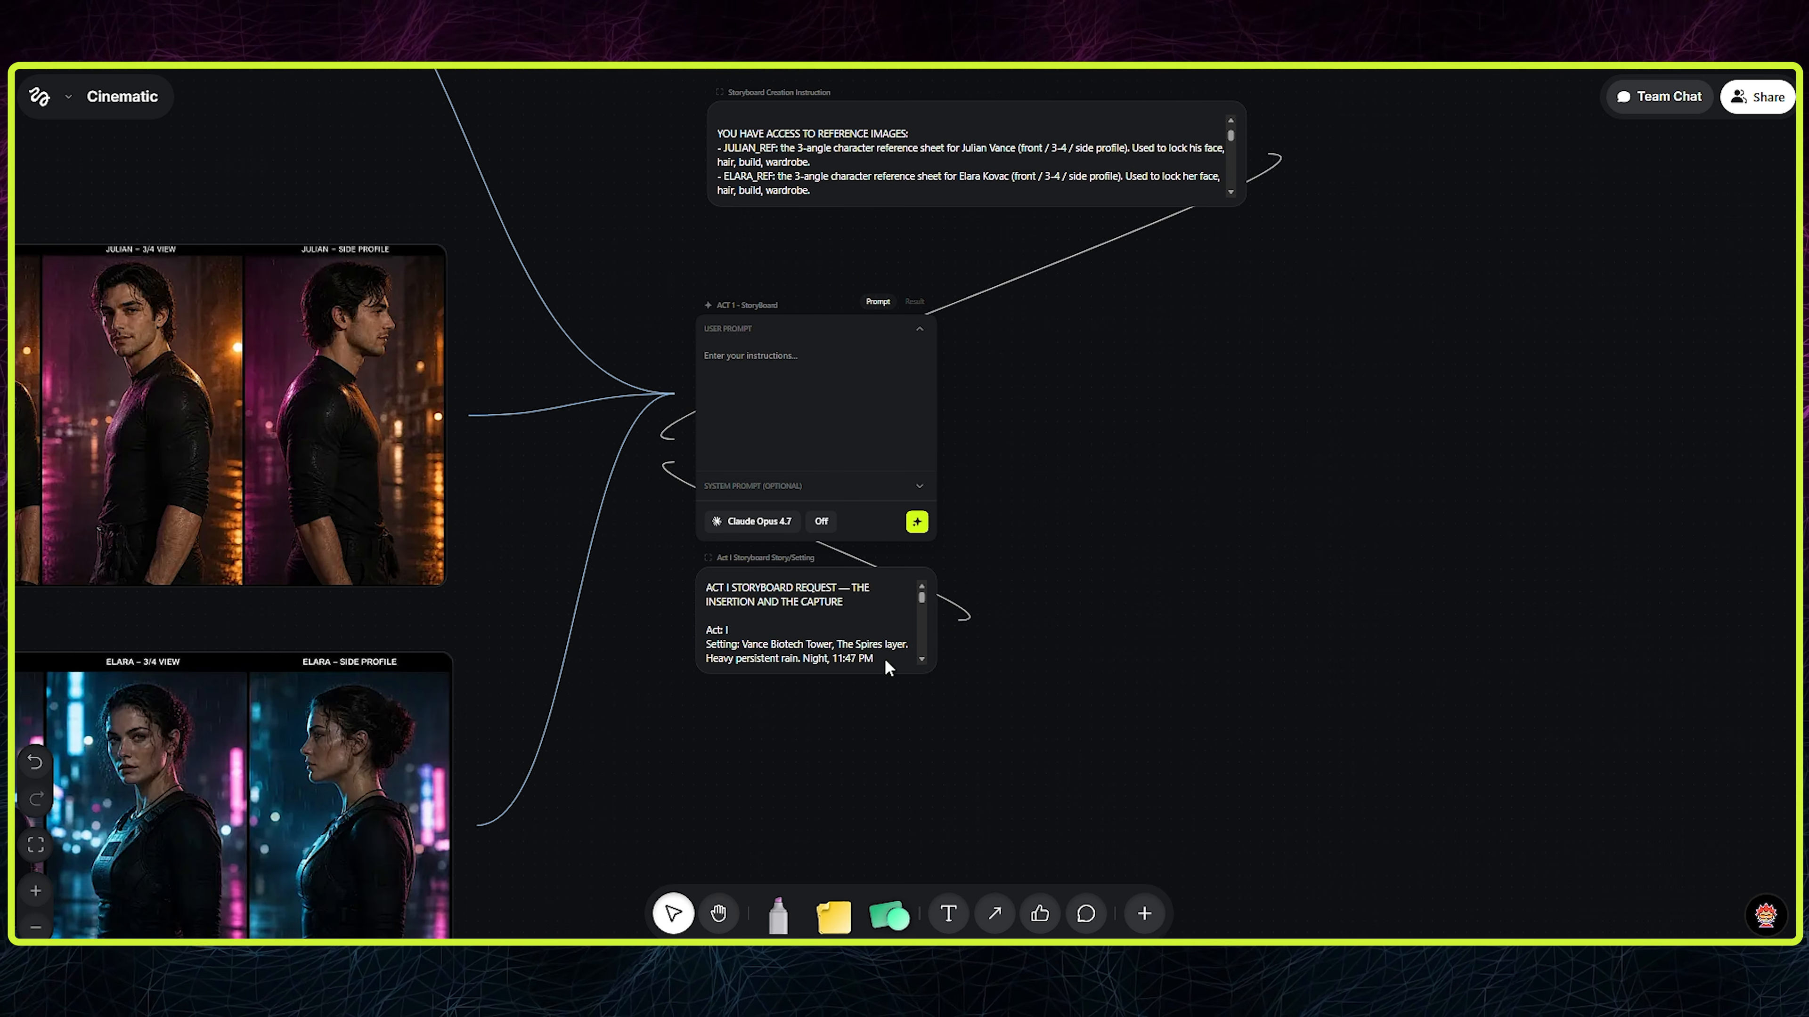
pyautogui.moveTo(802, 436); pyautogui.dragTo(823, 436)
pyautogui.click(959, 686)
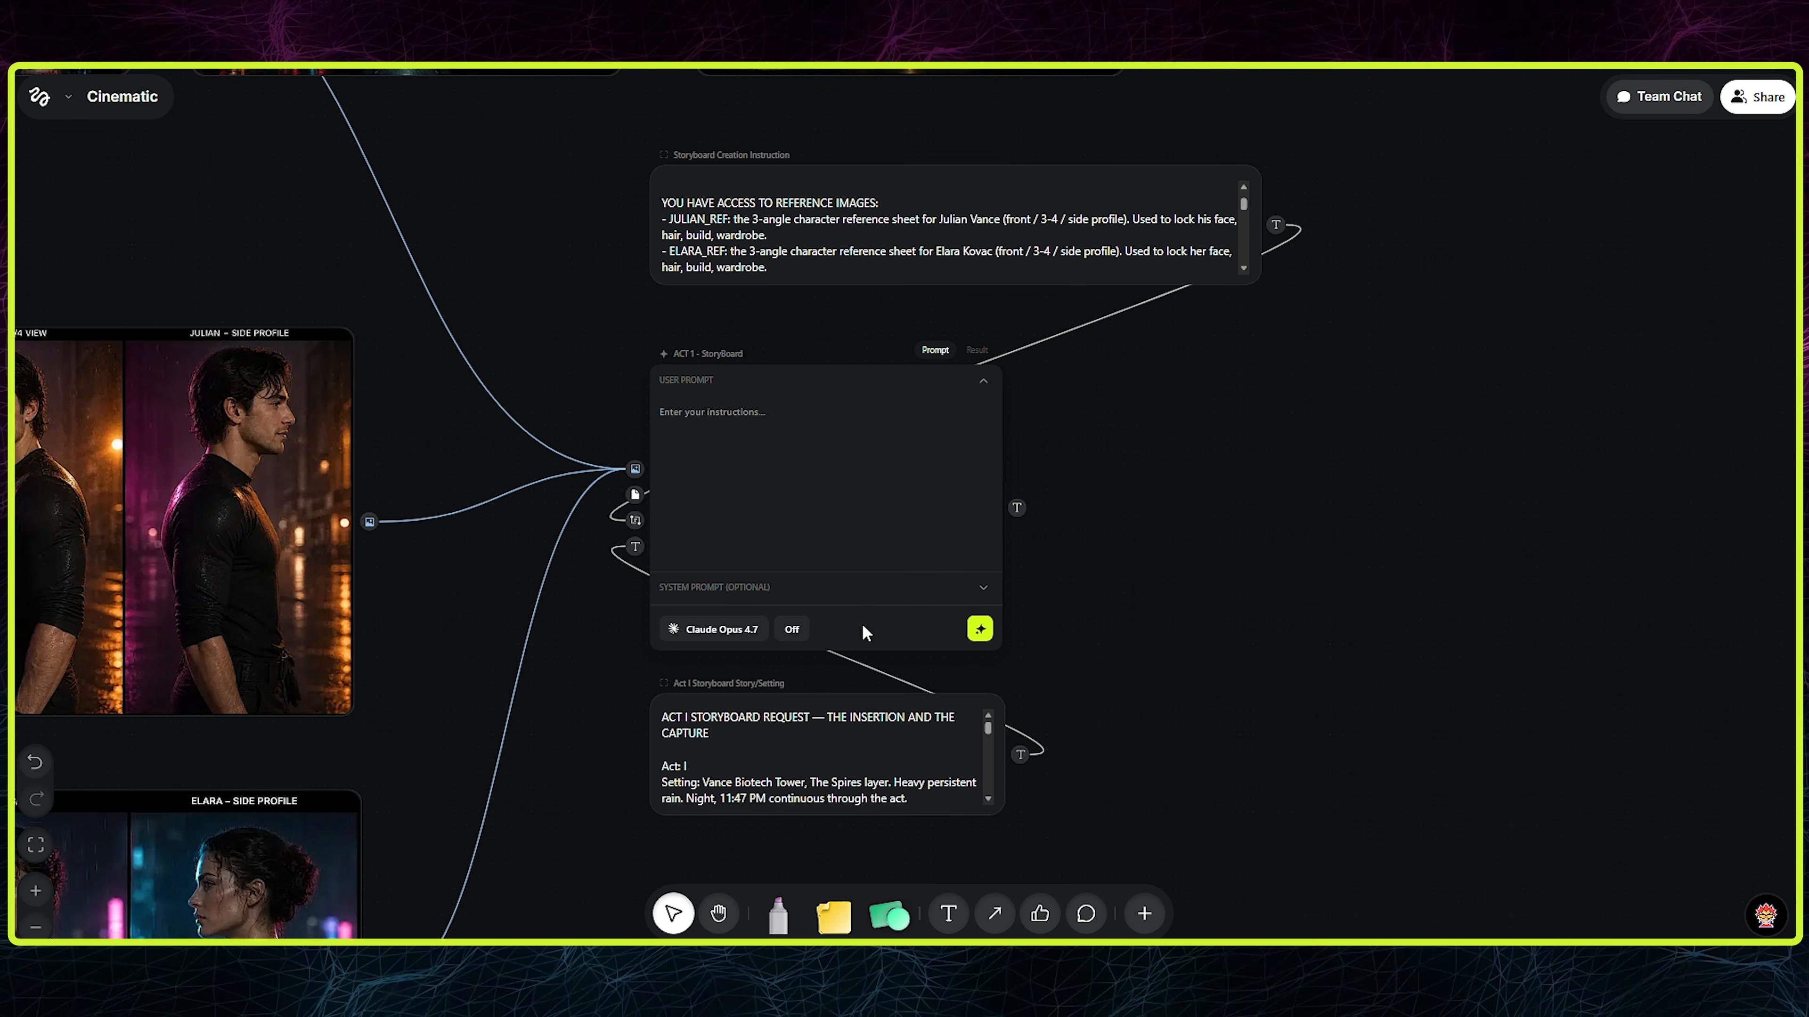
# - Run the storyboard LLM with Claude Opus 4.7 and add a GPT Image 2 Image Generation node beside it
pyautogui.click(980, 628)
pyautogui.moveTo(1301, 513); pyautogui.dragTo(1139, 500)
pyautogui.rightClick(1155, 499)
pyautogui.scroll(1, 1239, 107)
pyautogui.click(1236, 83)
pyautogui.click(1054, 598)
# - Set the Image Generation node's aspect ratio to 16:9 and adjust its resolution and quality
pyautogui.click(1751, 388)
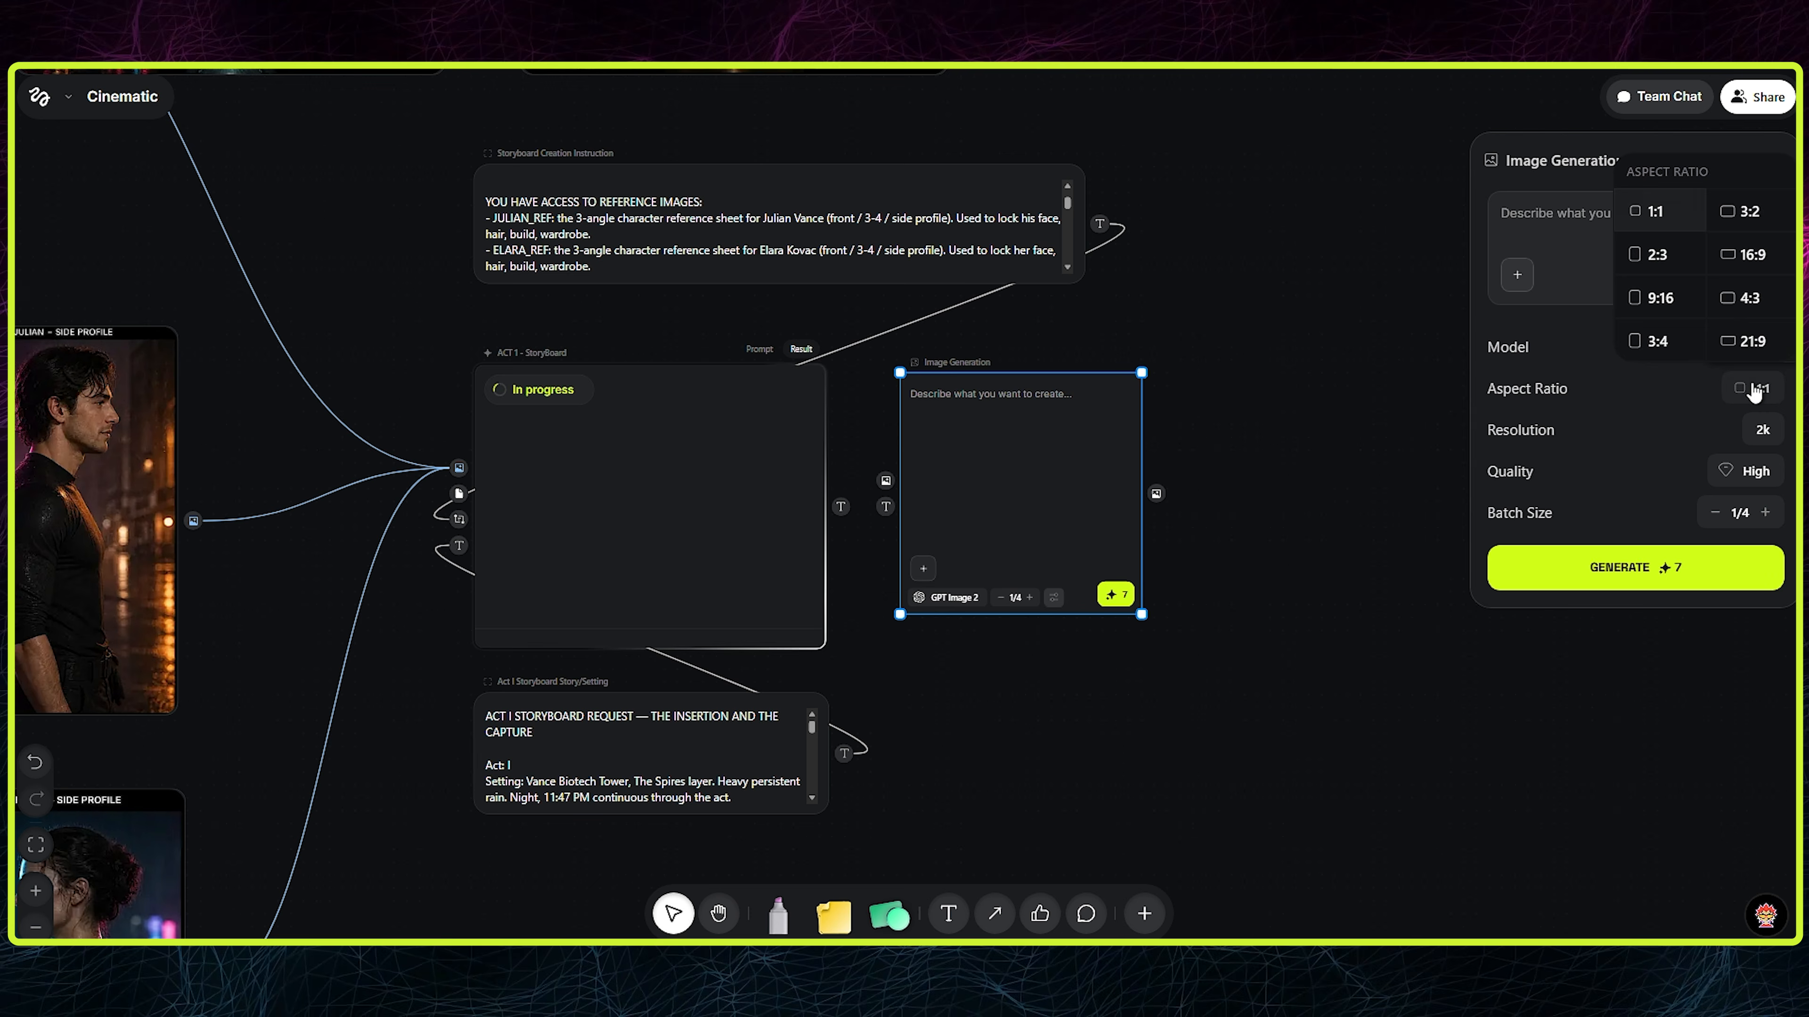
pyautogui.click(1741, 255)
pyautogui.click(1736, 471)
pyautogui.click(1695, 392)
pyautogui.click(1738, 477)
pyautogui.click(1709, 427)
pyautogui.click(1745, 430)
pyautogui.click(1661, 457)
pyautogui.click(1737, 471)
pyautogui.click(1695, 388)
pyautogui.click(1563, 628)
# - Link the storyboard LLM's text output to the Image Generation node's text input and arrange the node beside the LLM
pyautogui.moveTo(840, 506); pyautogui.dragTo(885, 506)
pyautogui.moveTo(1041, 523); pyautogui.dragTo(1020, 523)
pyautogui.moveTo(881, 614)
pyautogui.mouseDown()
pyautogui.moveTo(858, 648)
pyautogui.moveTo(883, 616)
pyautogui.mouseUp()
pyautogui.moveTo(1309, 614); pyautogui.dragTo(1357, 641)
pyautogui.moveTo(1186, 499); pyautogui.dragTo(1179, 489)
pyautogui.click(1127, 675)
pyautogui.moveTo(1348, 631); pyautogui.dragTo(1369, 650)
pyautogui.click(1140, 677)
pyautogui.moveTo(1007, 524); pyautogui.dragTo(1026, 511)
pyautogui.moveTo(1026, 510); pyautogui.dragTo(1025, 513)
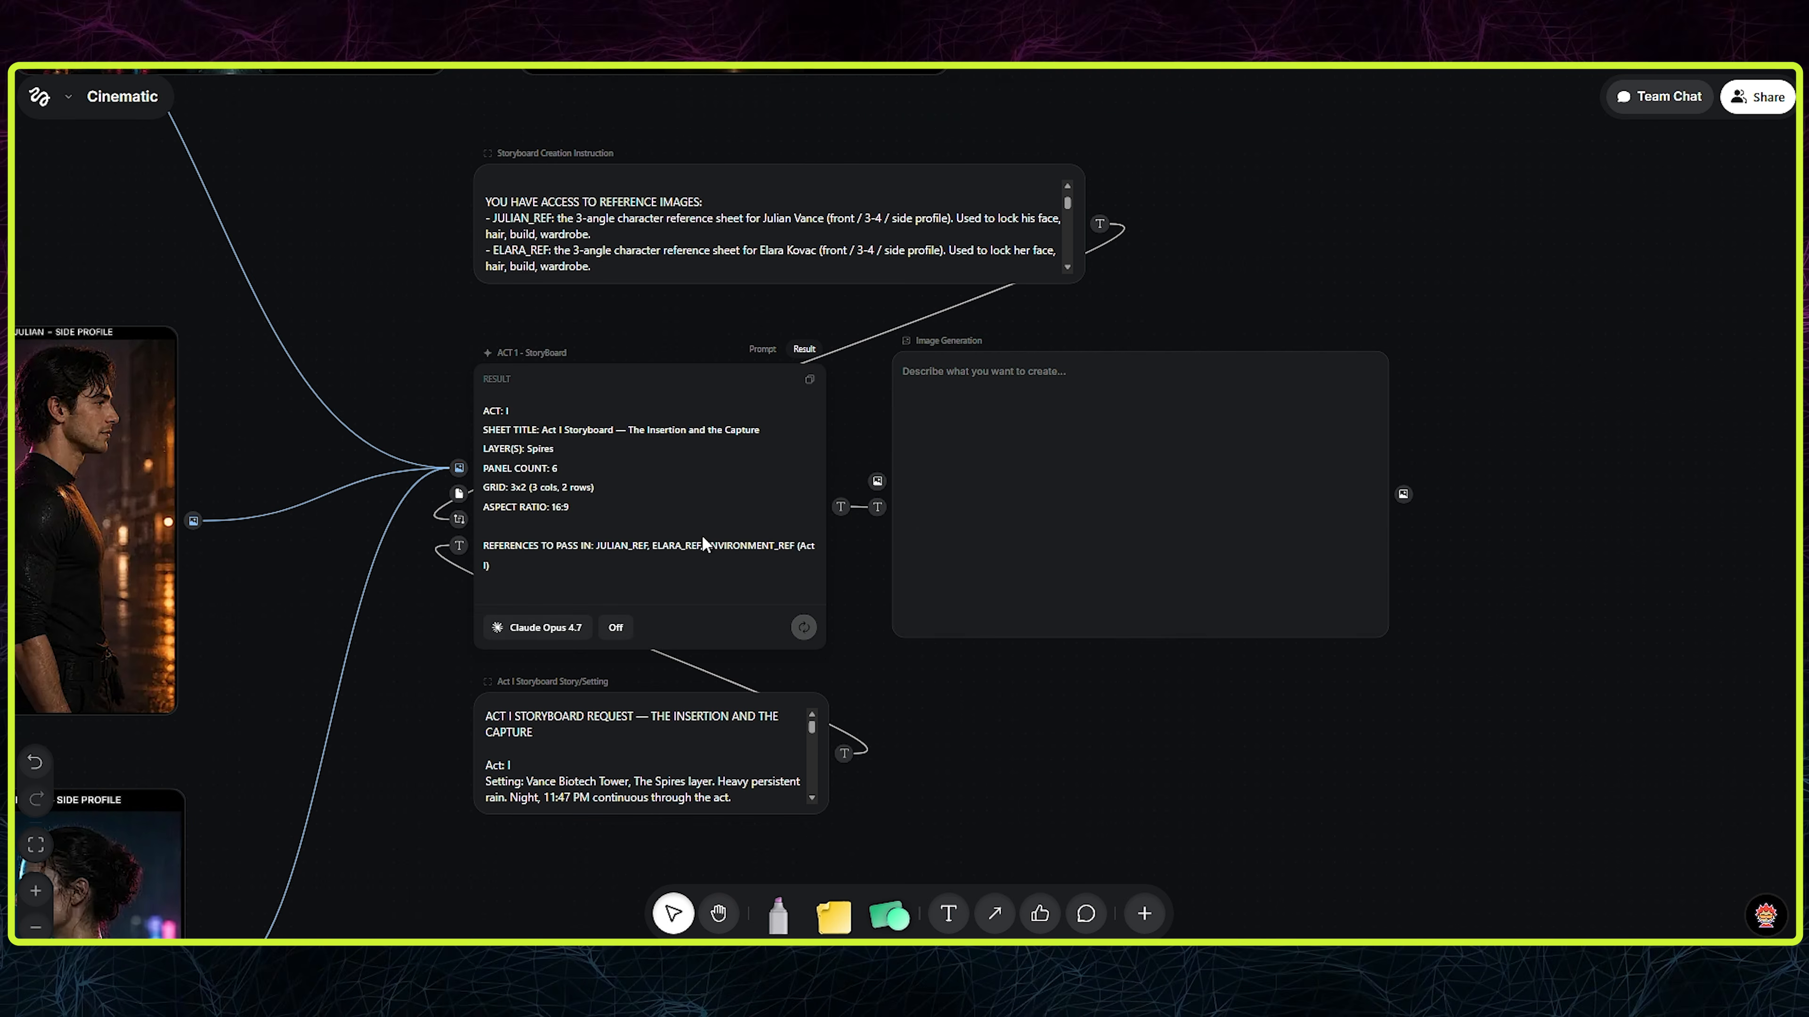
pyautogui.scroll(-2, 703, 545)
# - Link the Julian character sheet to the Image Generation node as a reference image
pyautogui.click(718, 384)
pyautogui.click(718, 384)
pyautogui.moveTo(642, 392); pyautogui.dragTo(651, 413)
pyautogui.scroll(-8, 652, 413)
pyautogui.scroll(8, 654, 413)
pyautogui.click(951, 409)
pyautogui.moveTo(323, 393); pyautogui.dragTo(762, 501)
pyautogui.moveTo(632, 495); pyautogui.dragTo(1314, 457)
pyautogui.scroll(-2, 816, 766)
pyautogui.moveTo(816, 766); pyautogui.dragTo(804, 602)
# - Link the Elara character sheet and the Act 1 environment sheet to the Image Generation node as reference images
pyautogui.moveTo(664, 750); pyautogui.dragTo(1020, 520)
pyautogui.moveTo(1317, 507); pyautogui.dragTo(1318, 580)
pyautogui.moveTo(540, 288); pyautogui.dragTo(595, 331)
pyautogui.moveTo(476, 153); pyautogui.dragTo(1176, 632)
pyautogui.moveTo(1327, 584); pyautogui.dragTo(1037, 563)
pyautogui.moveTo(957, 681); pyautogui.dragTo(949, 659)
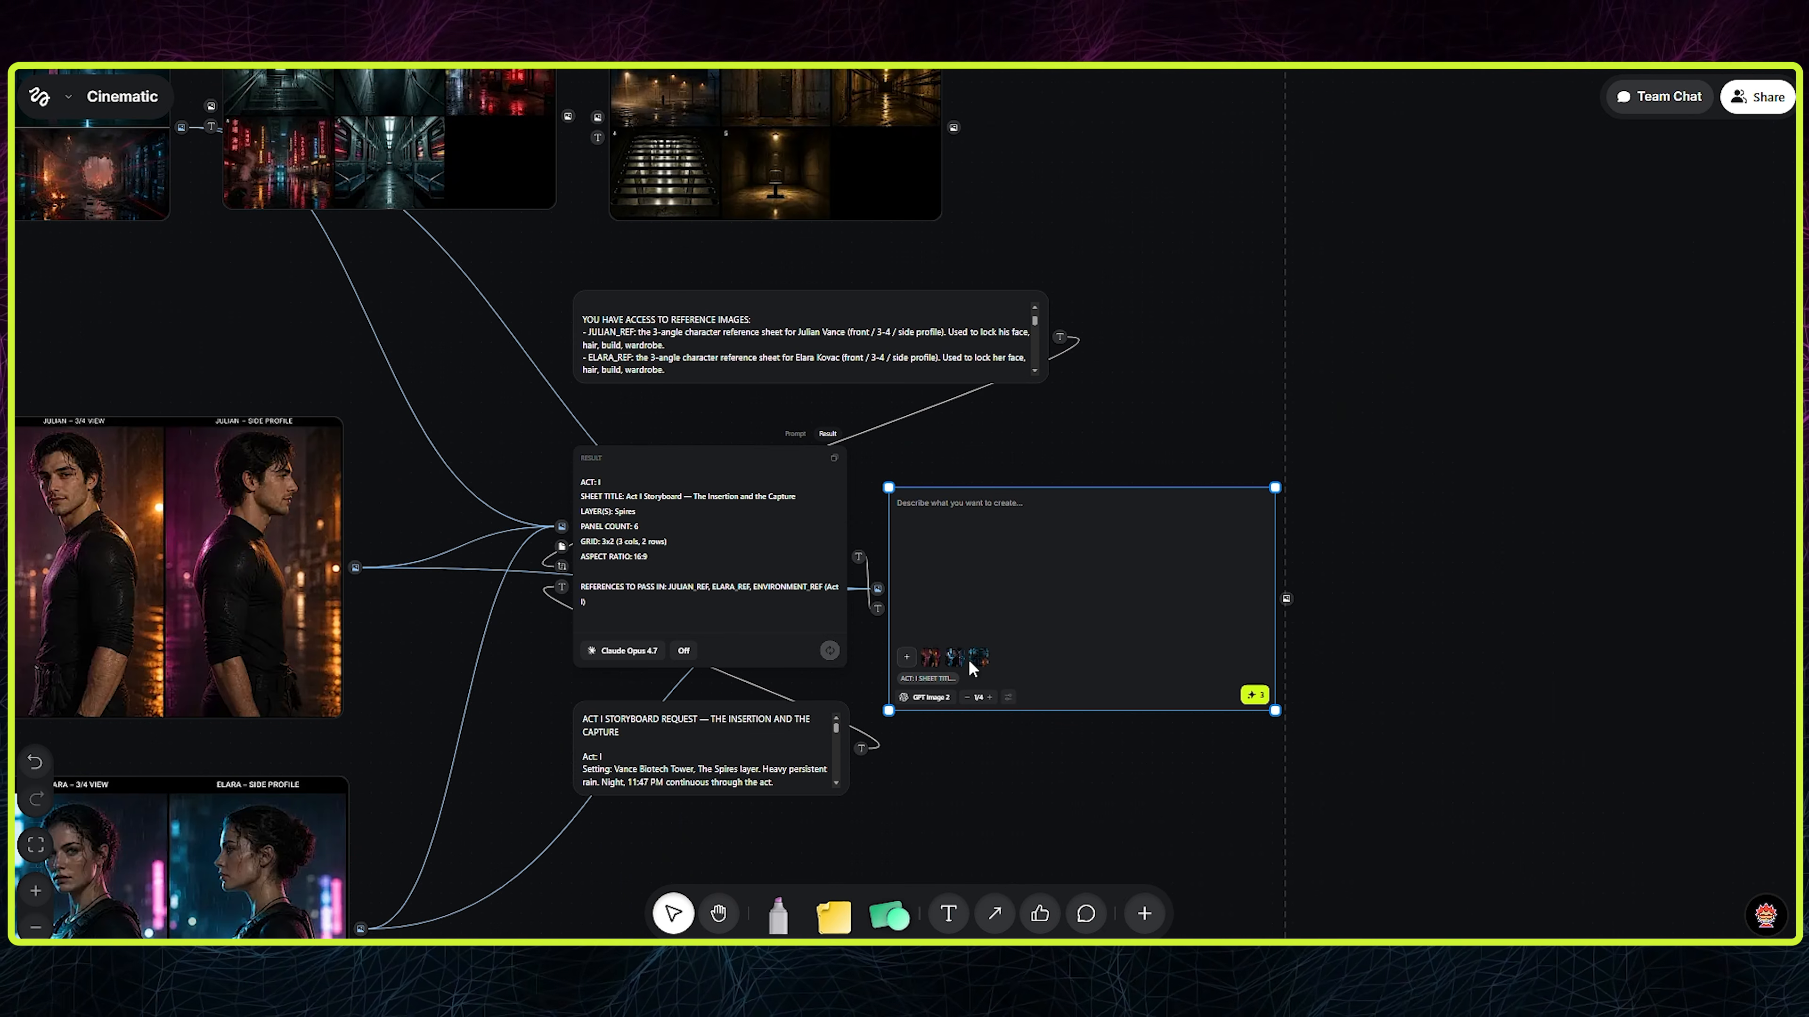
# - Run the Image Generation node to produce the Act 1 storyboard sheet
pyautogui.scroll(10, 972, 668)
pyautogui.scroll(-5, 1068, 523)
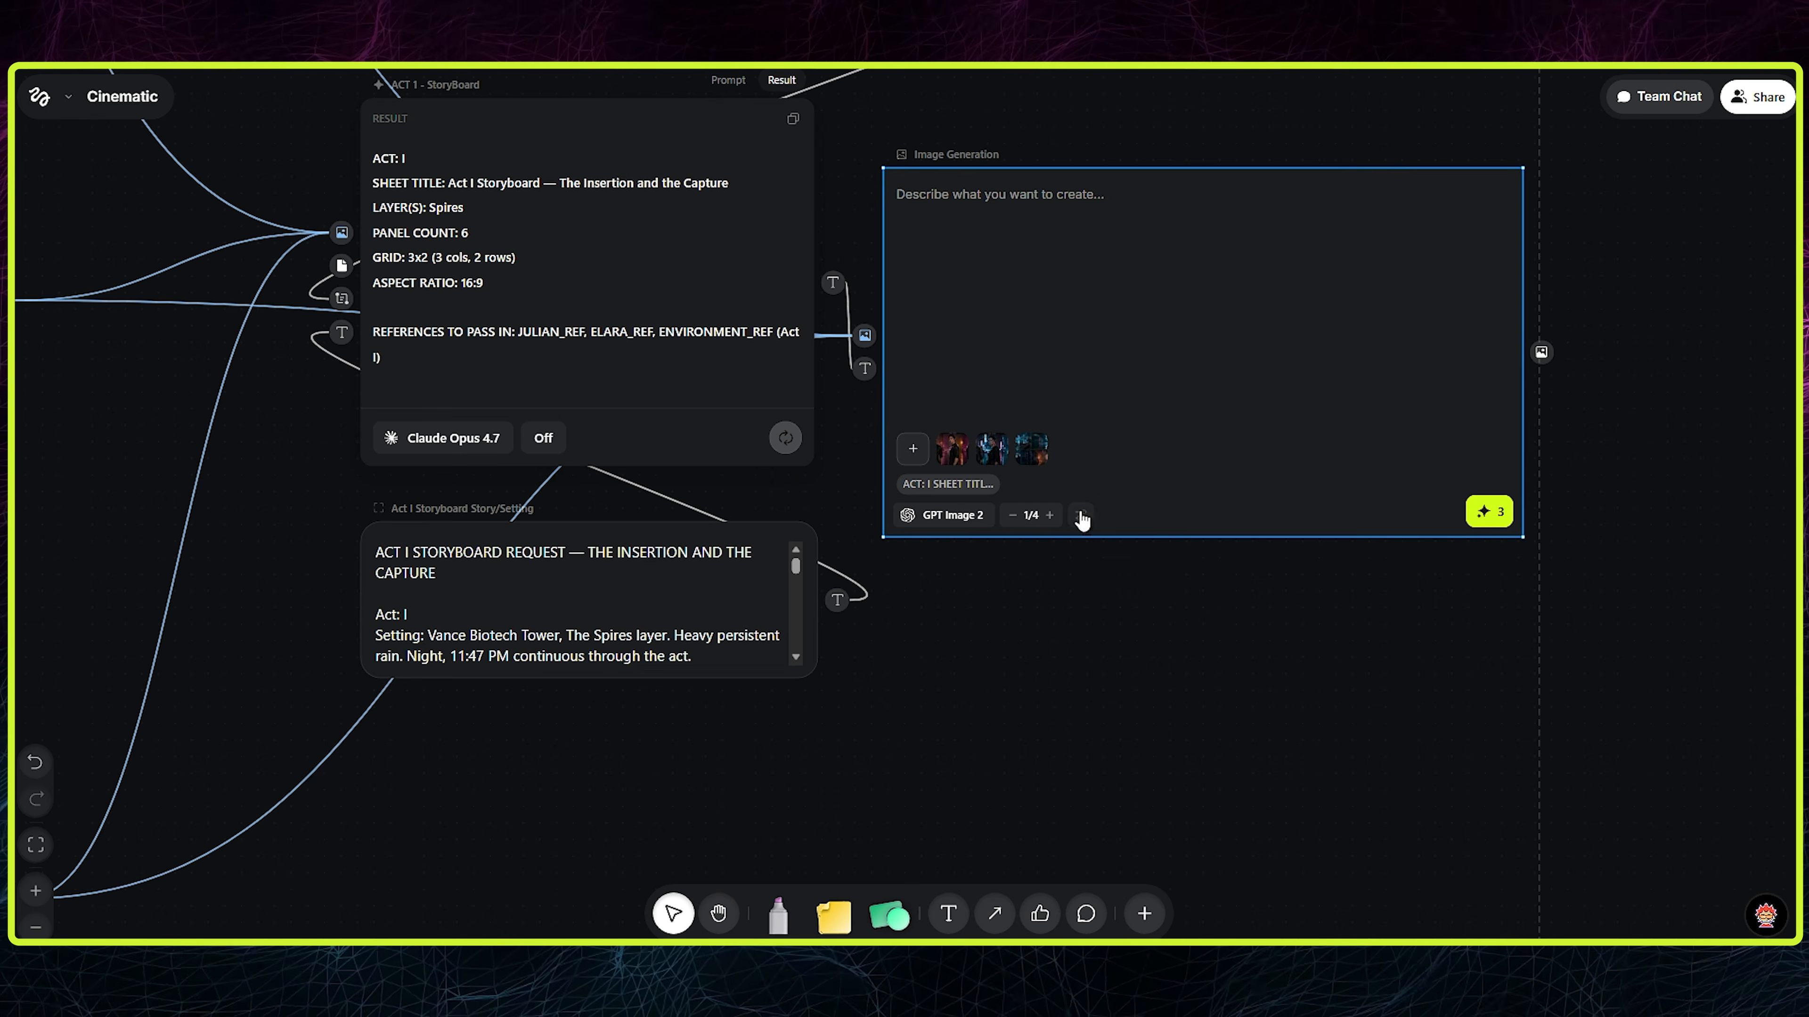
pyautogui.click(1485, 513)
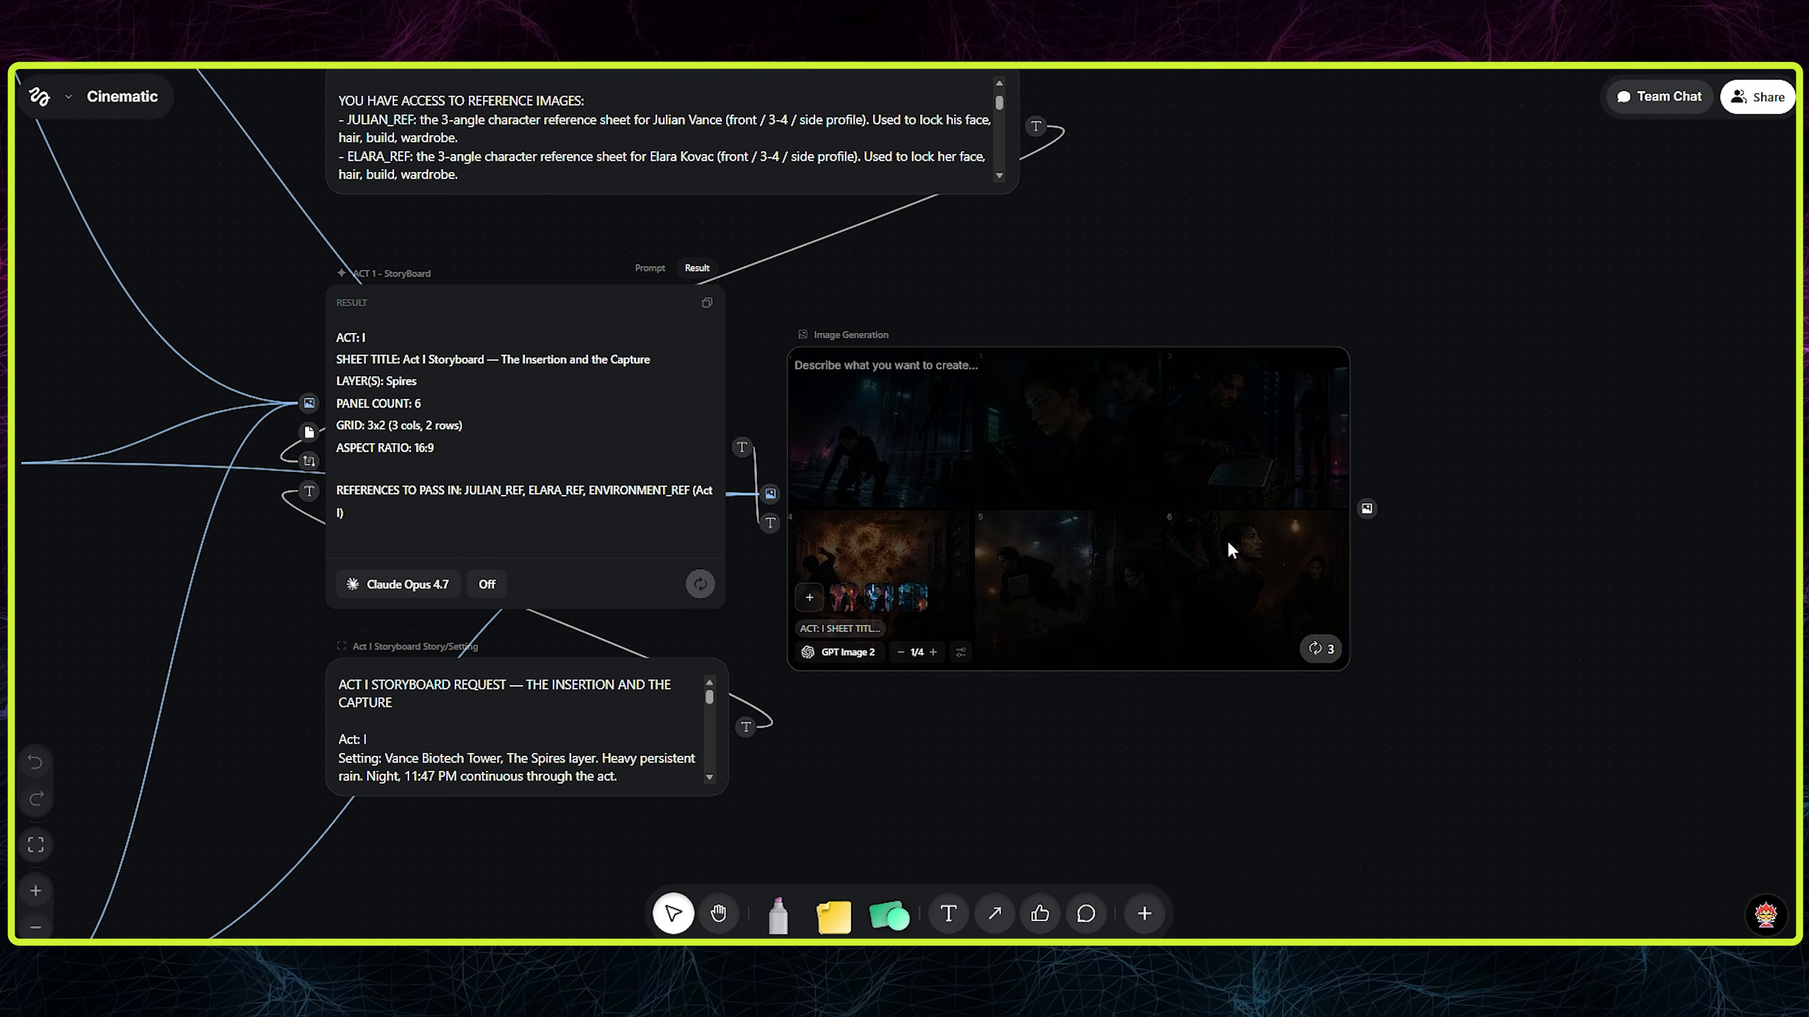
# - Copy the generated storyboard image into the Claude chat and send it with the message "the 5 and 6 are not good"
pyautogui.click(1195, 481)
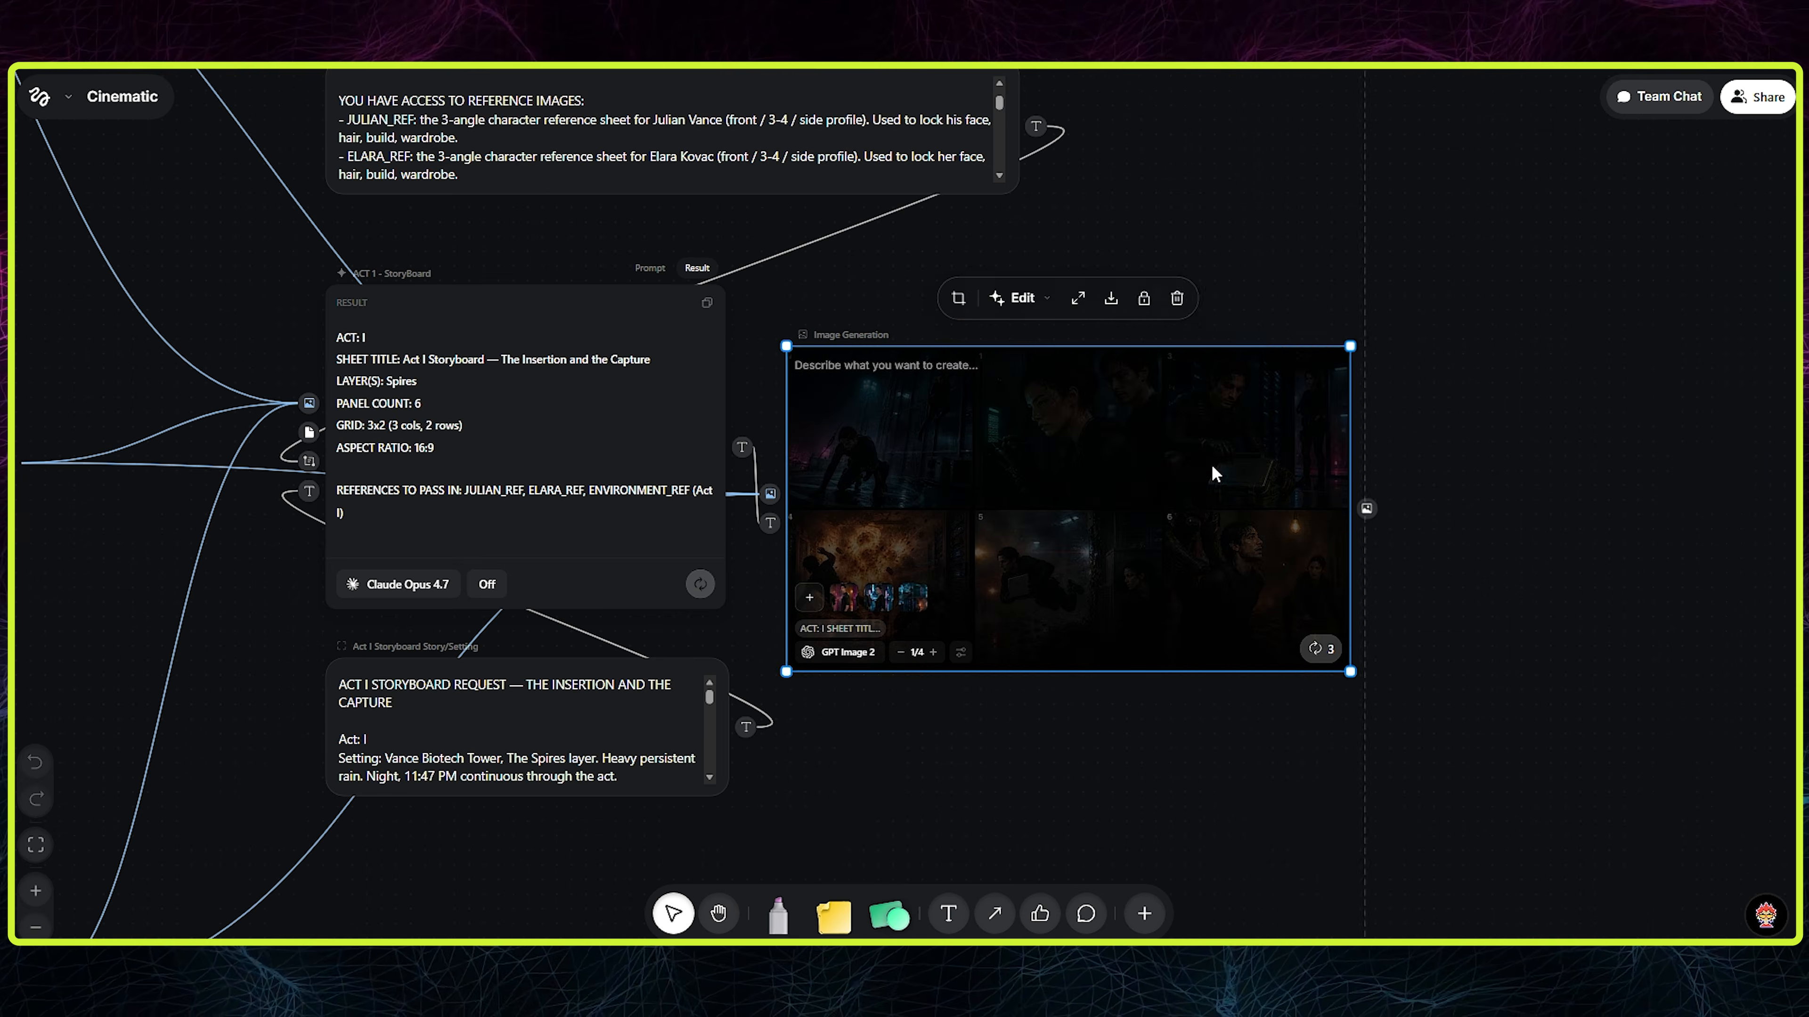
pyautogui.write('good')
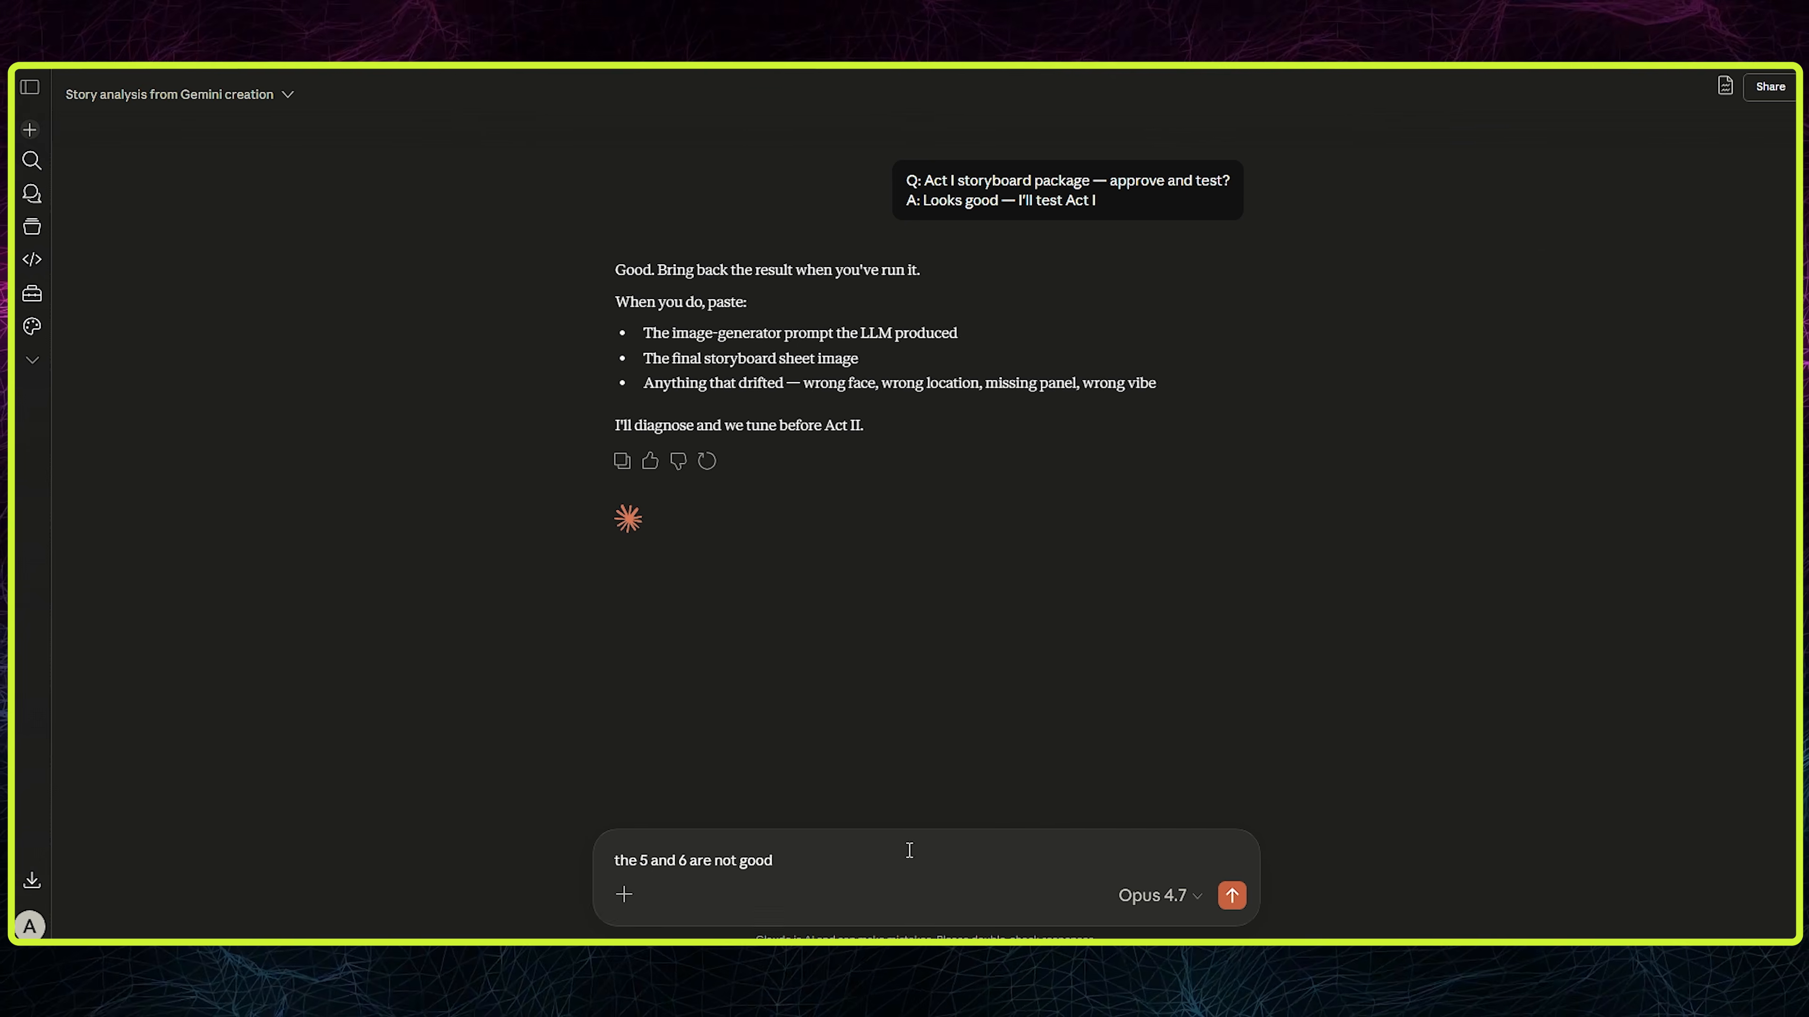
pyautogui.hotkey('ctrl', 'v')
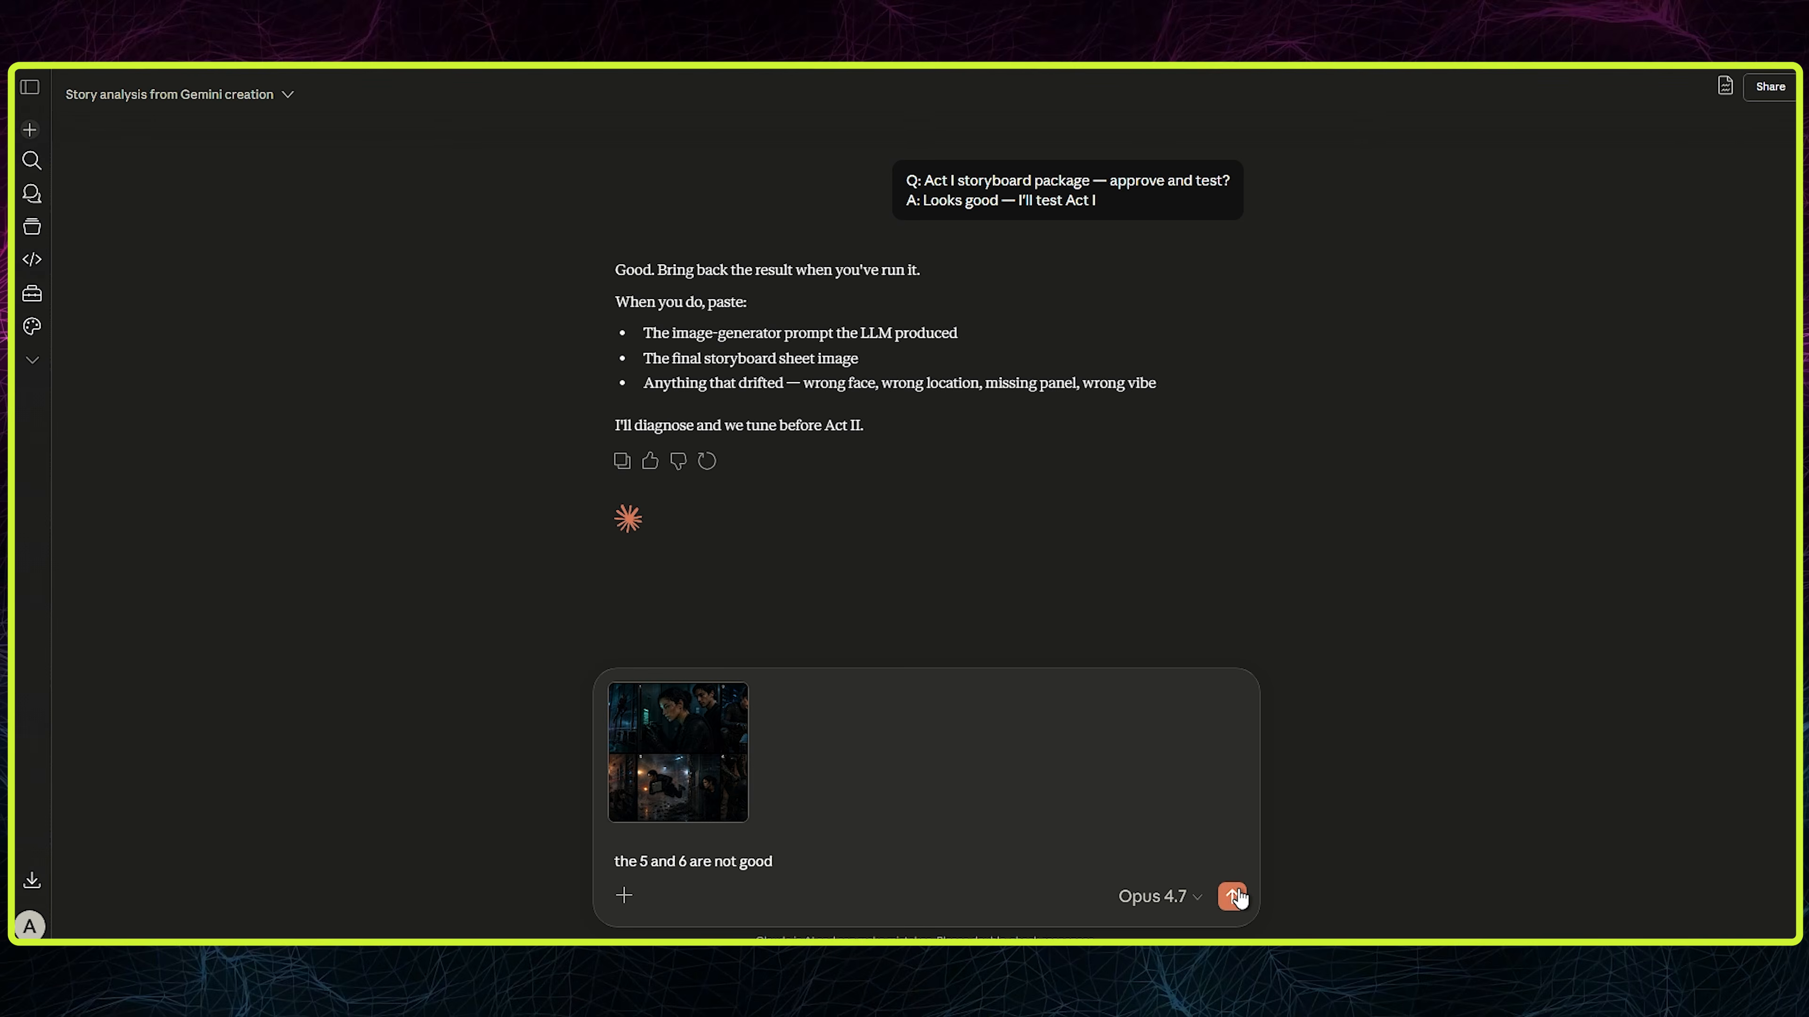
pyautogui.press('Return')
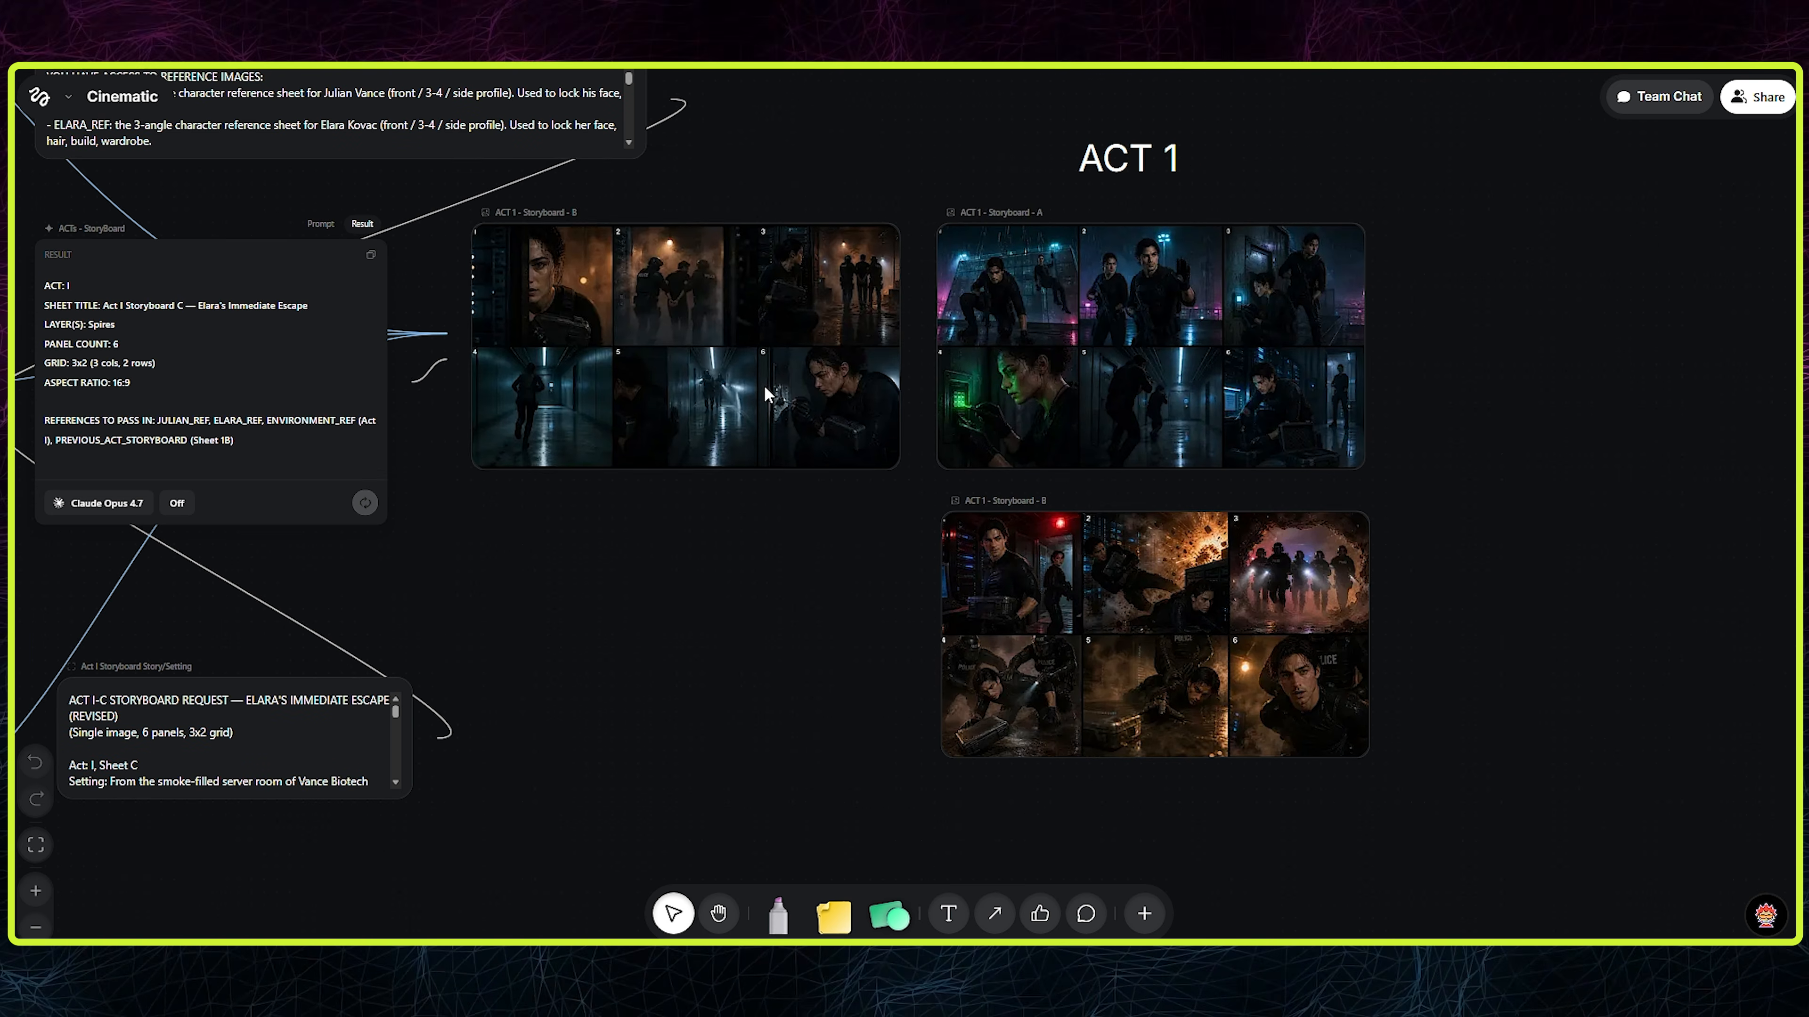
# - Duplicate the storyboard image beside the storyboard LLM and place the copy below the second storyboard under the ACT 1 heading
pyautogui.click(783, 403)
pyautogui.hotkey('ctrl', 'd')
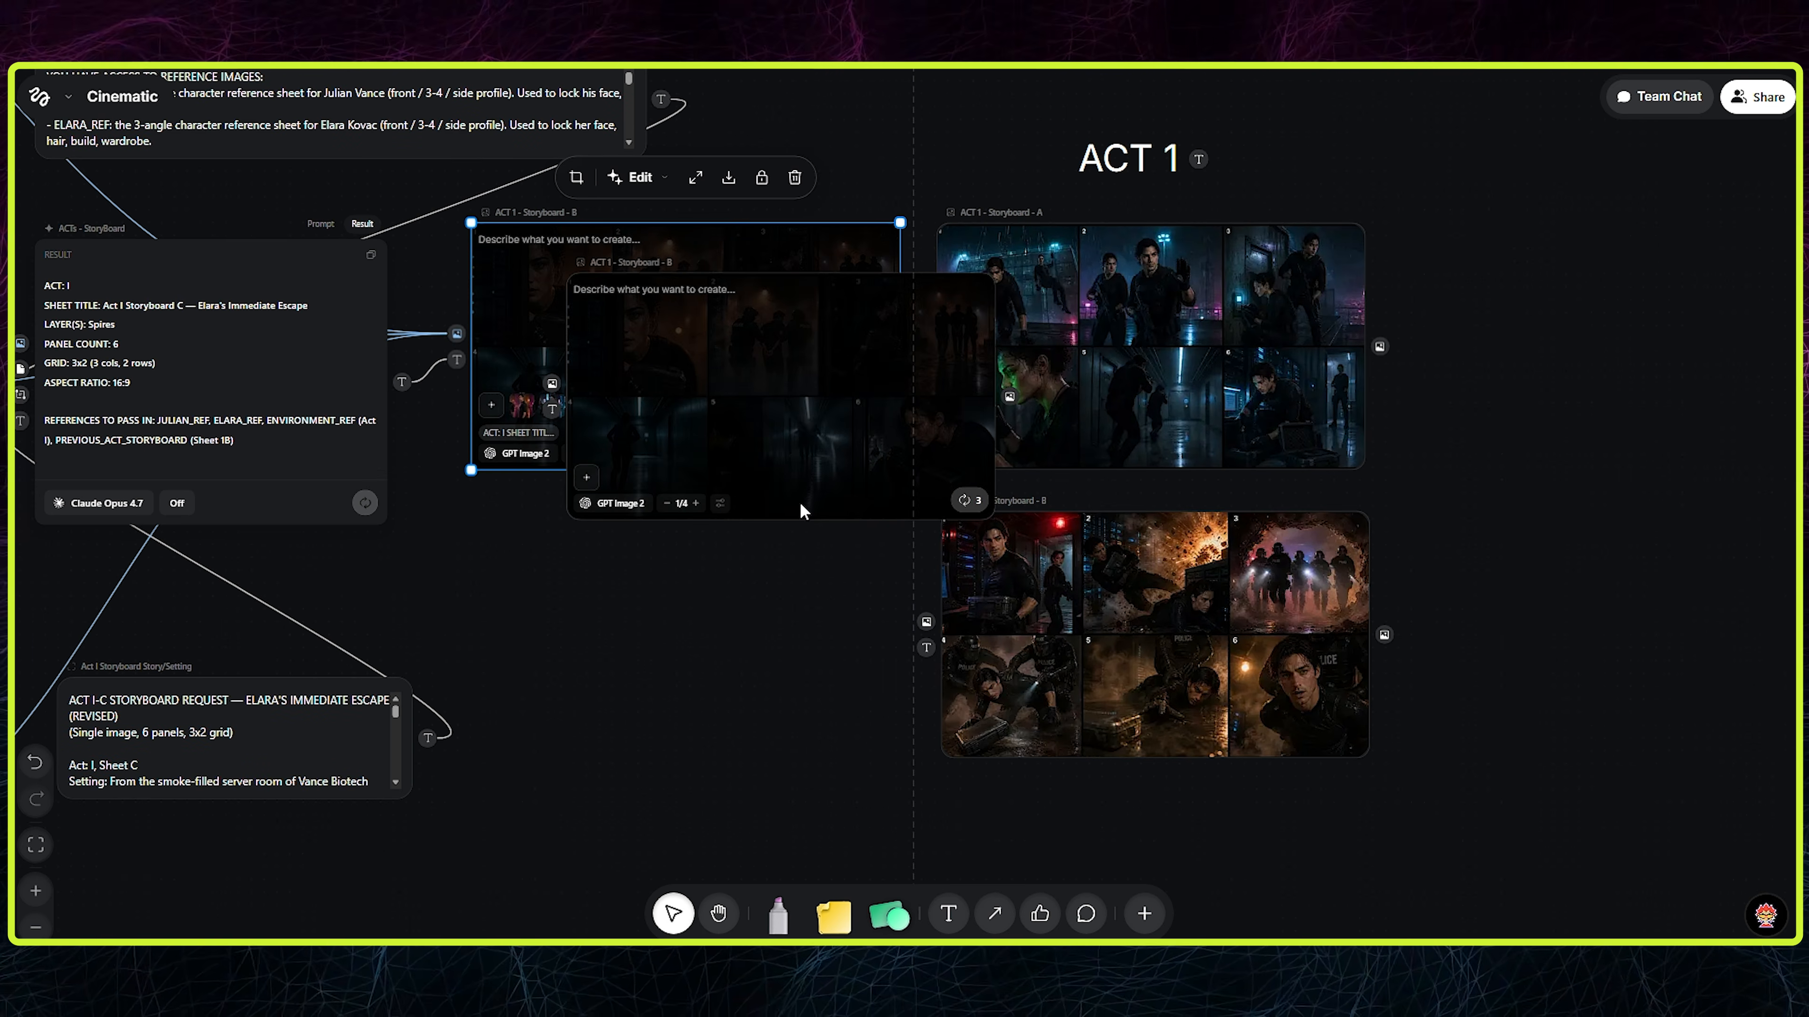
pyautogui.click(789, 531)
pyautogui.moveTo(769, 479); pyautogui.dragTo(1149, 878)
pyautogui.click(1466, 756)
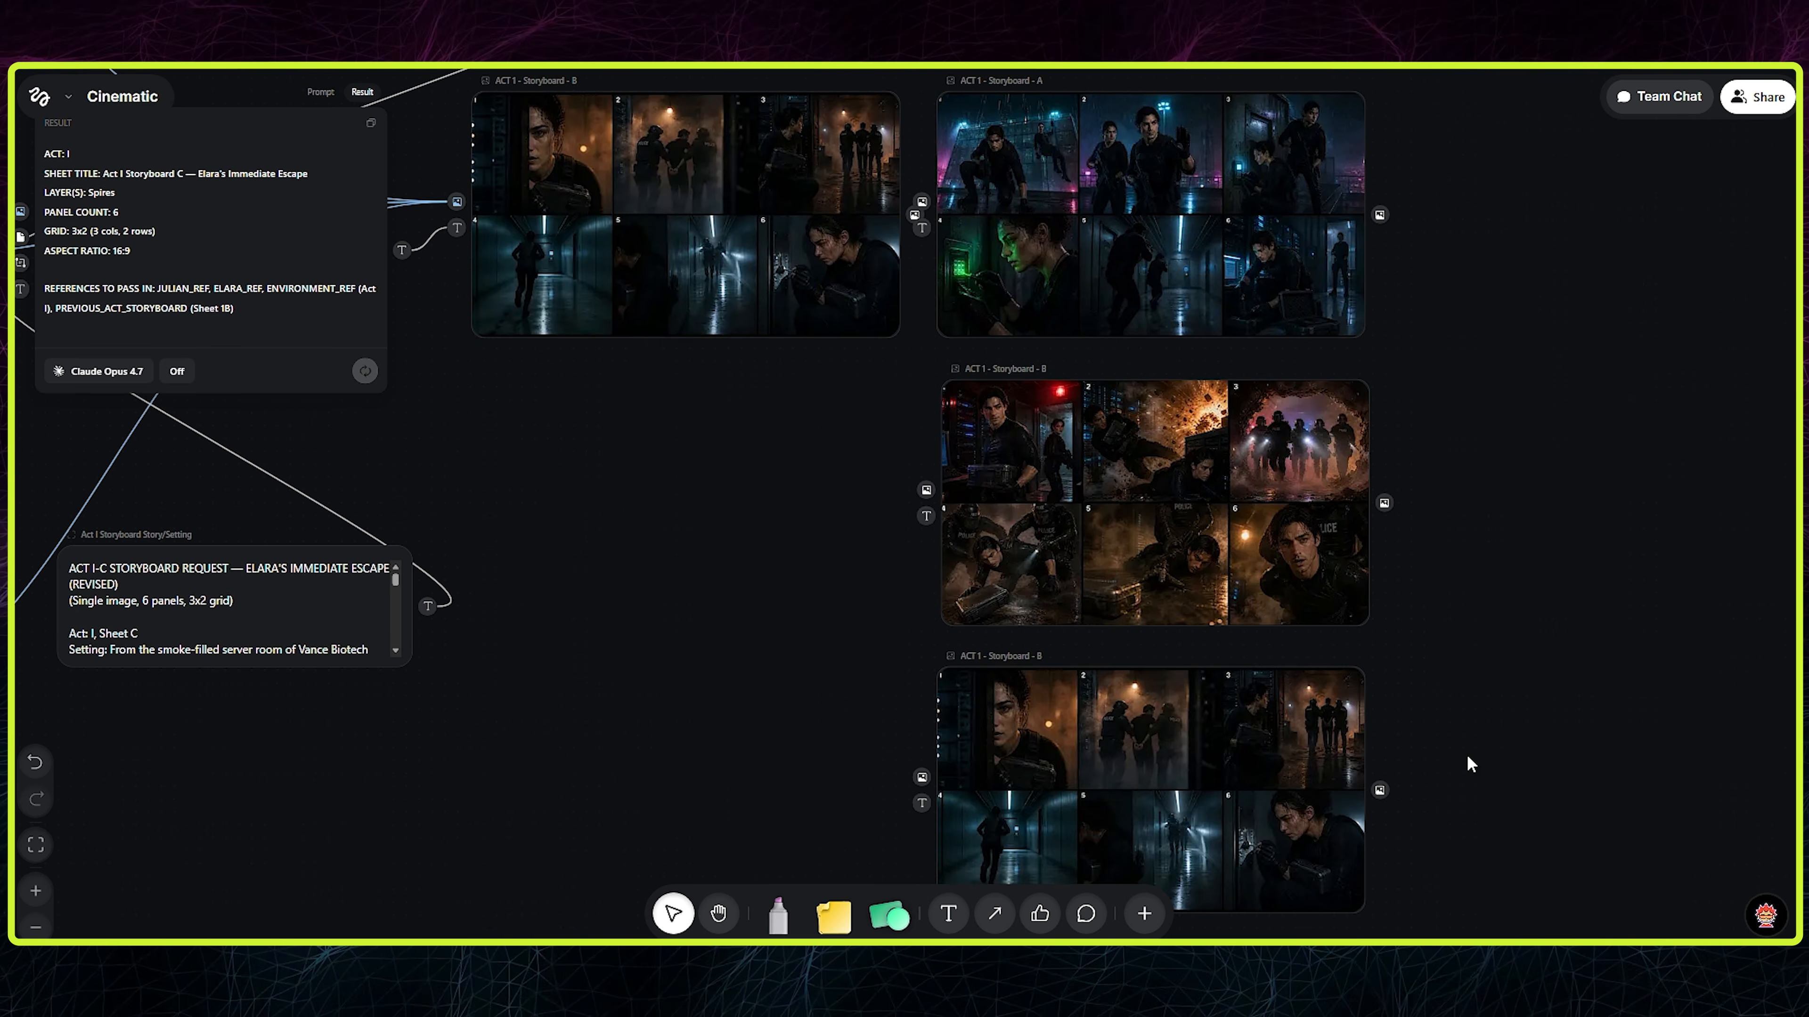
# - Rename the duplicated storyboard image at the end of the Act 1 storyboards as "ACT 1 - Storyboard - C"
pyautogui.scroll(2, 1453, 741)
pyautogui.moveTo(1077, 385)
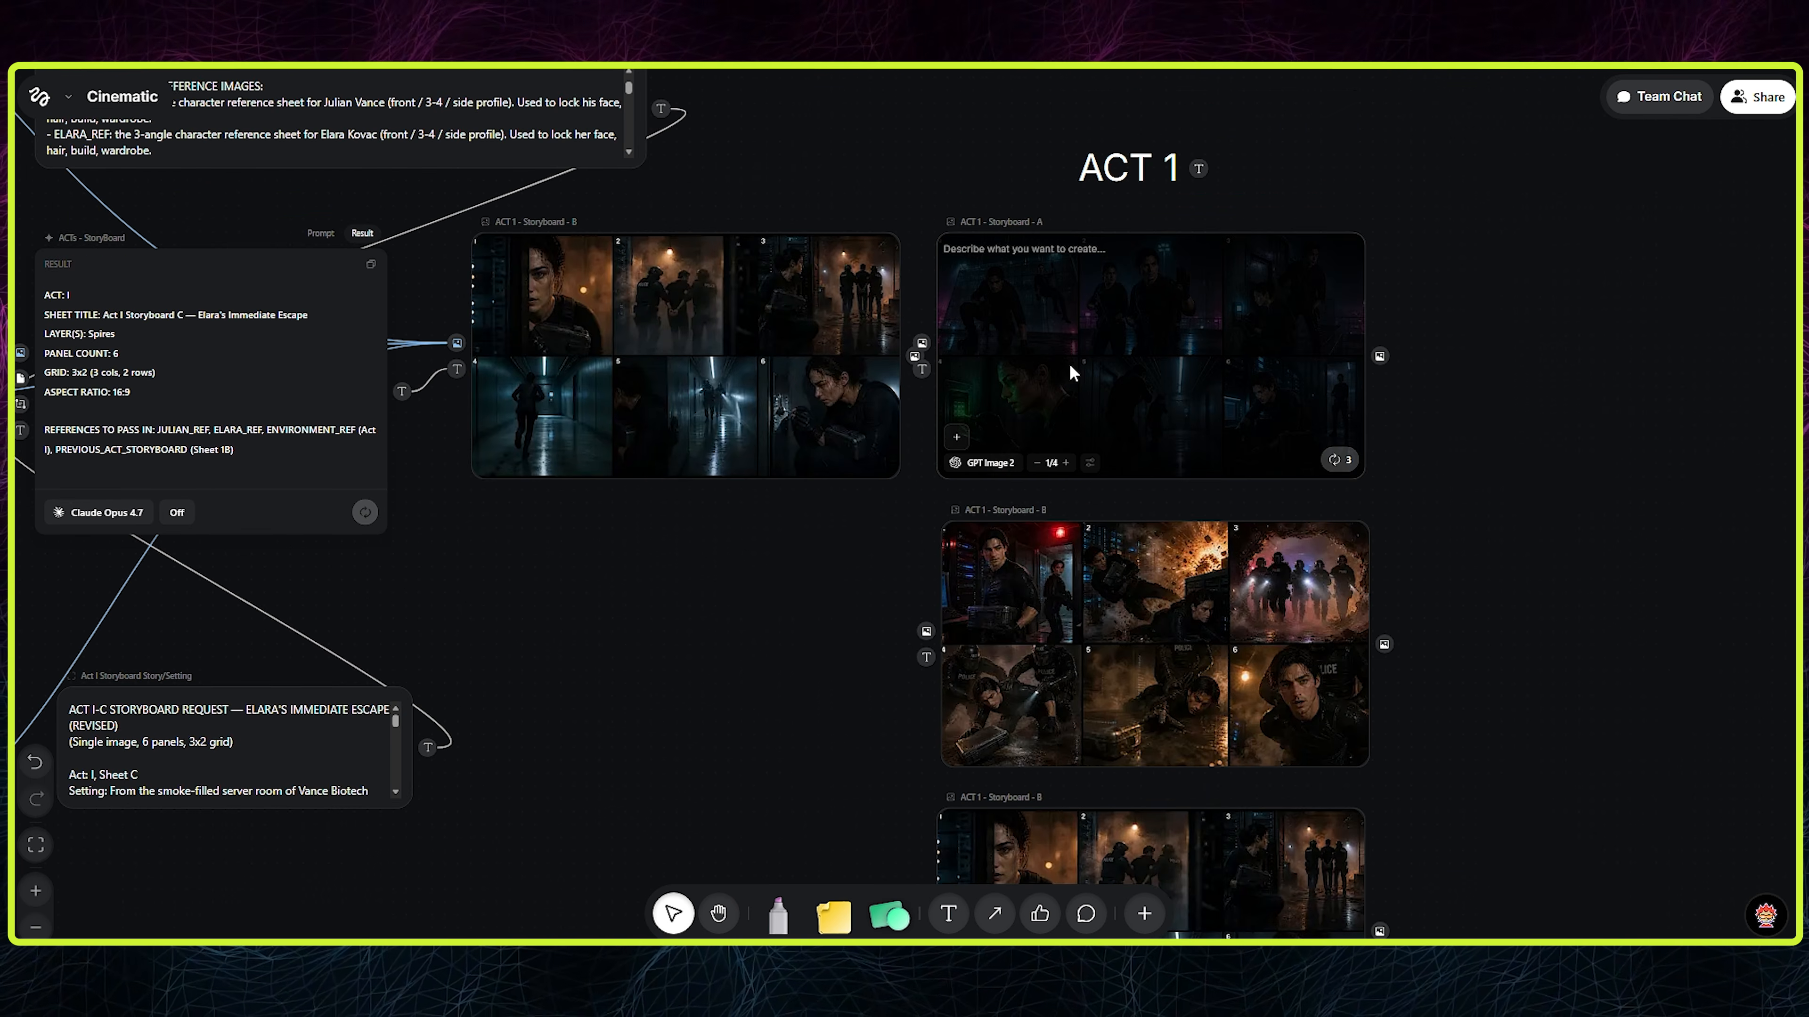
pyautogui.scroll(-2, 1073, 372)
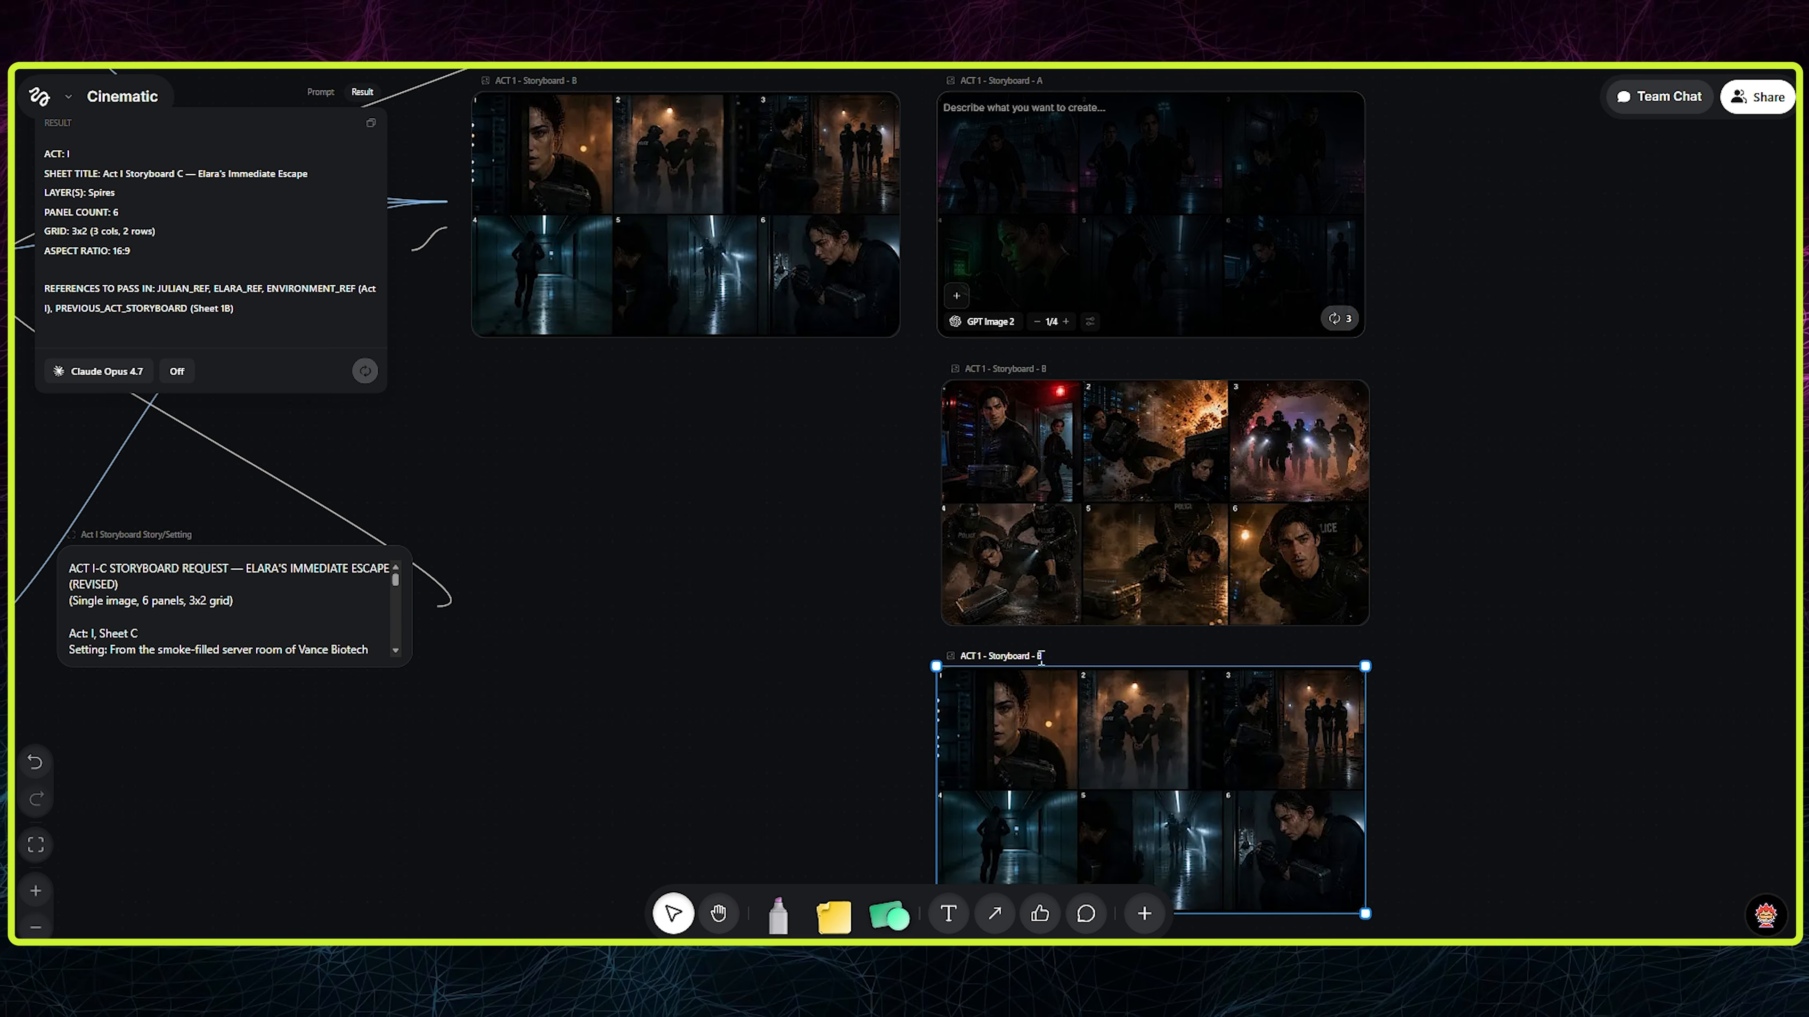
pyautogui.scroll(-2, 1082, 657)
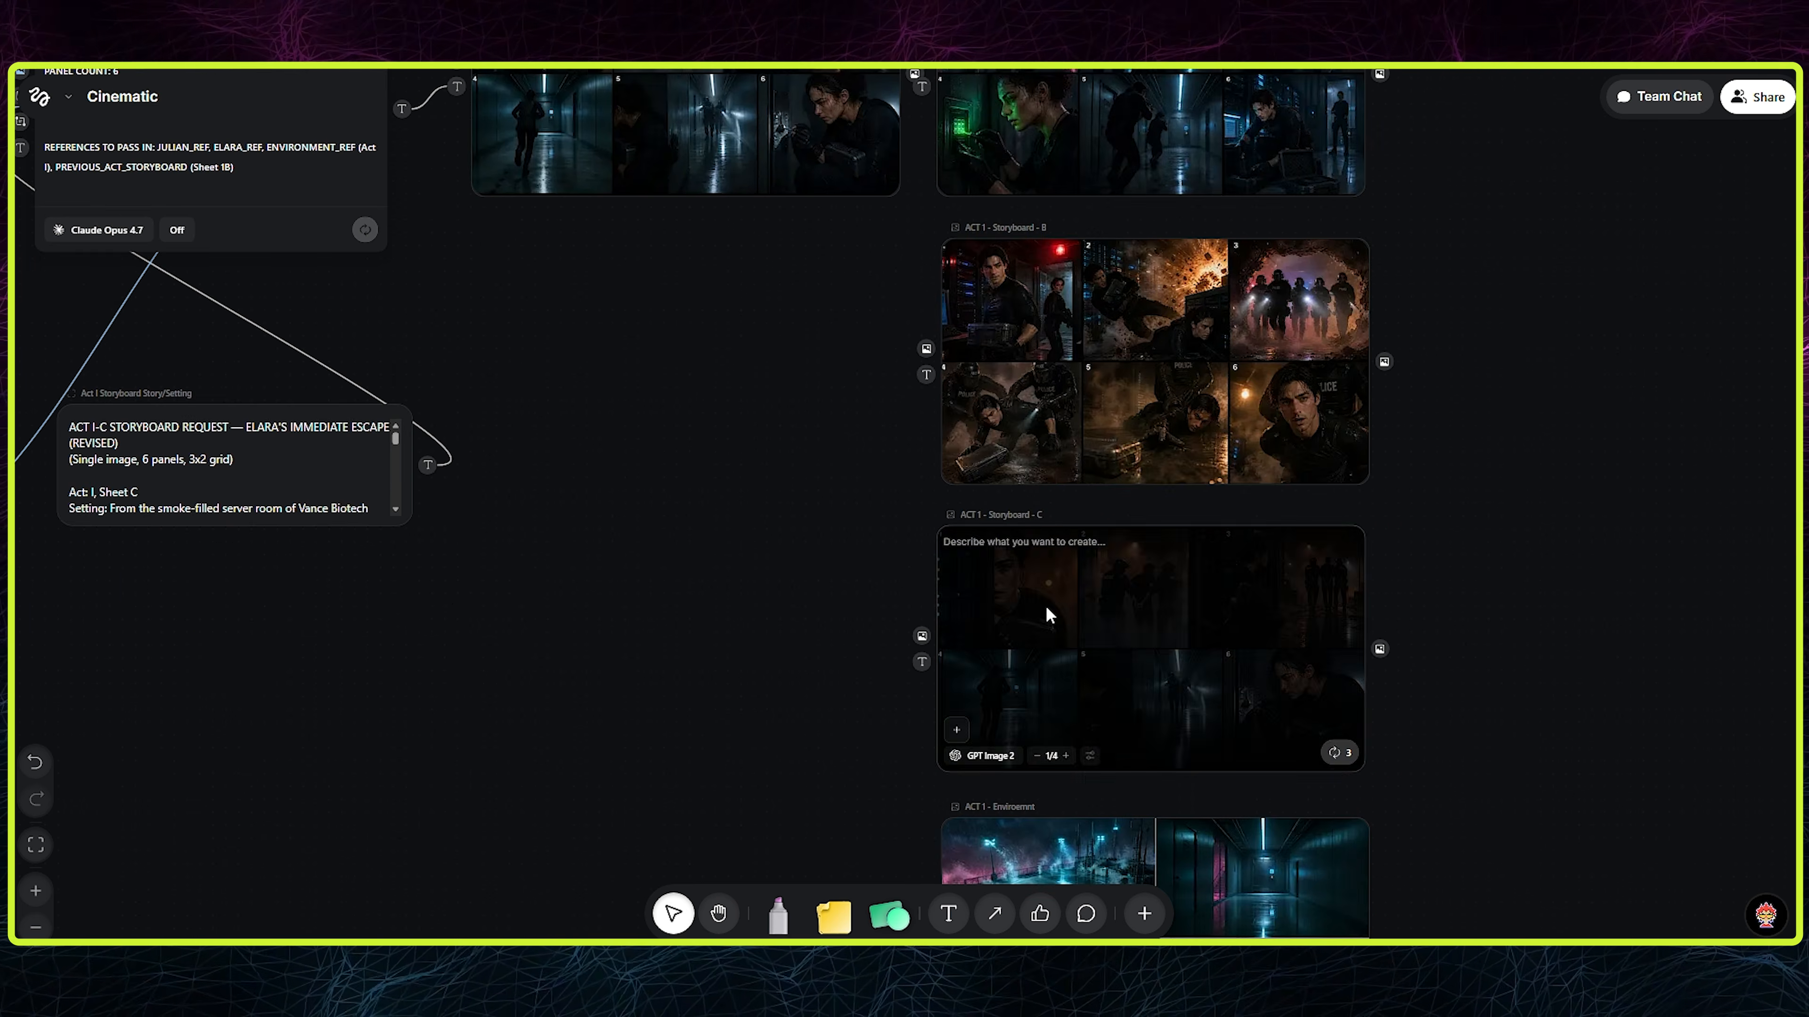
pyautogui.moveTo(1355, 438)
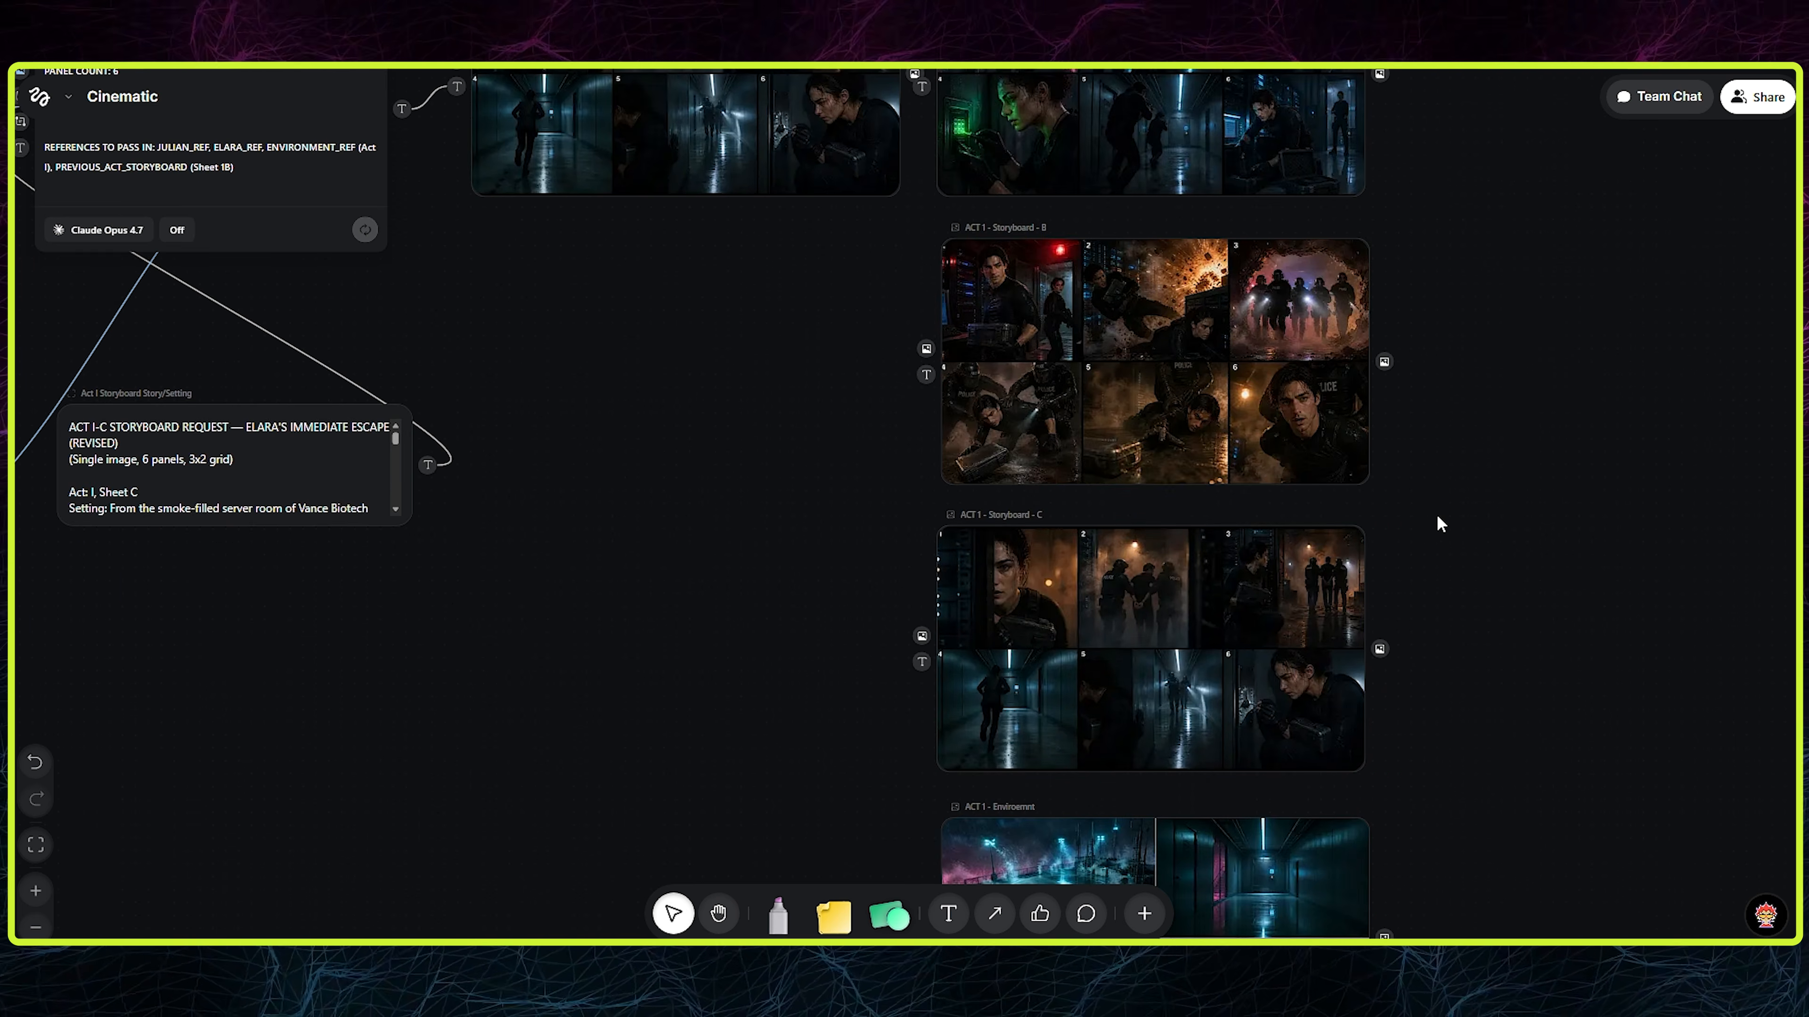
# - Move the Act 1 environment sheet up closer to storyboard C and the ACT 1 heading closer to storyboard A
pyautogui.scroll(-4, 1437, 524)
pyautogui.scroll(10, 1438, 613)
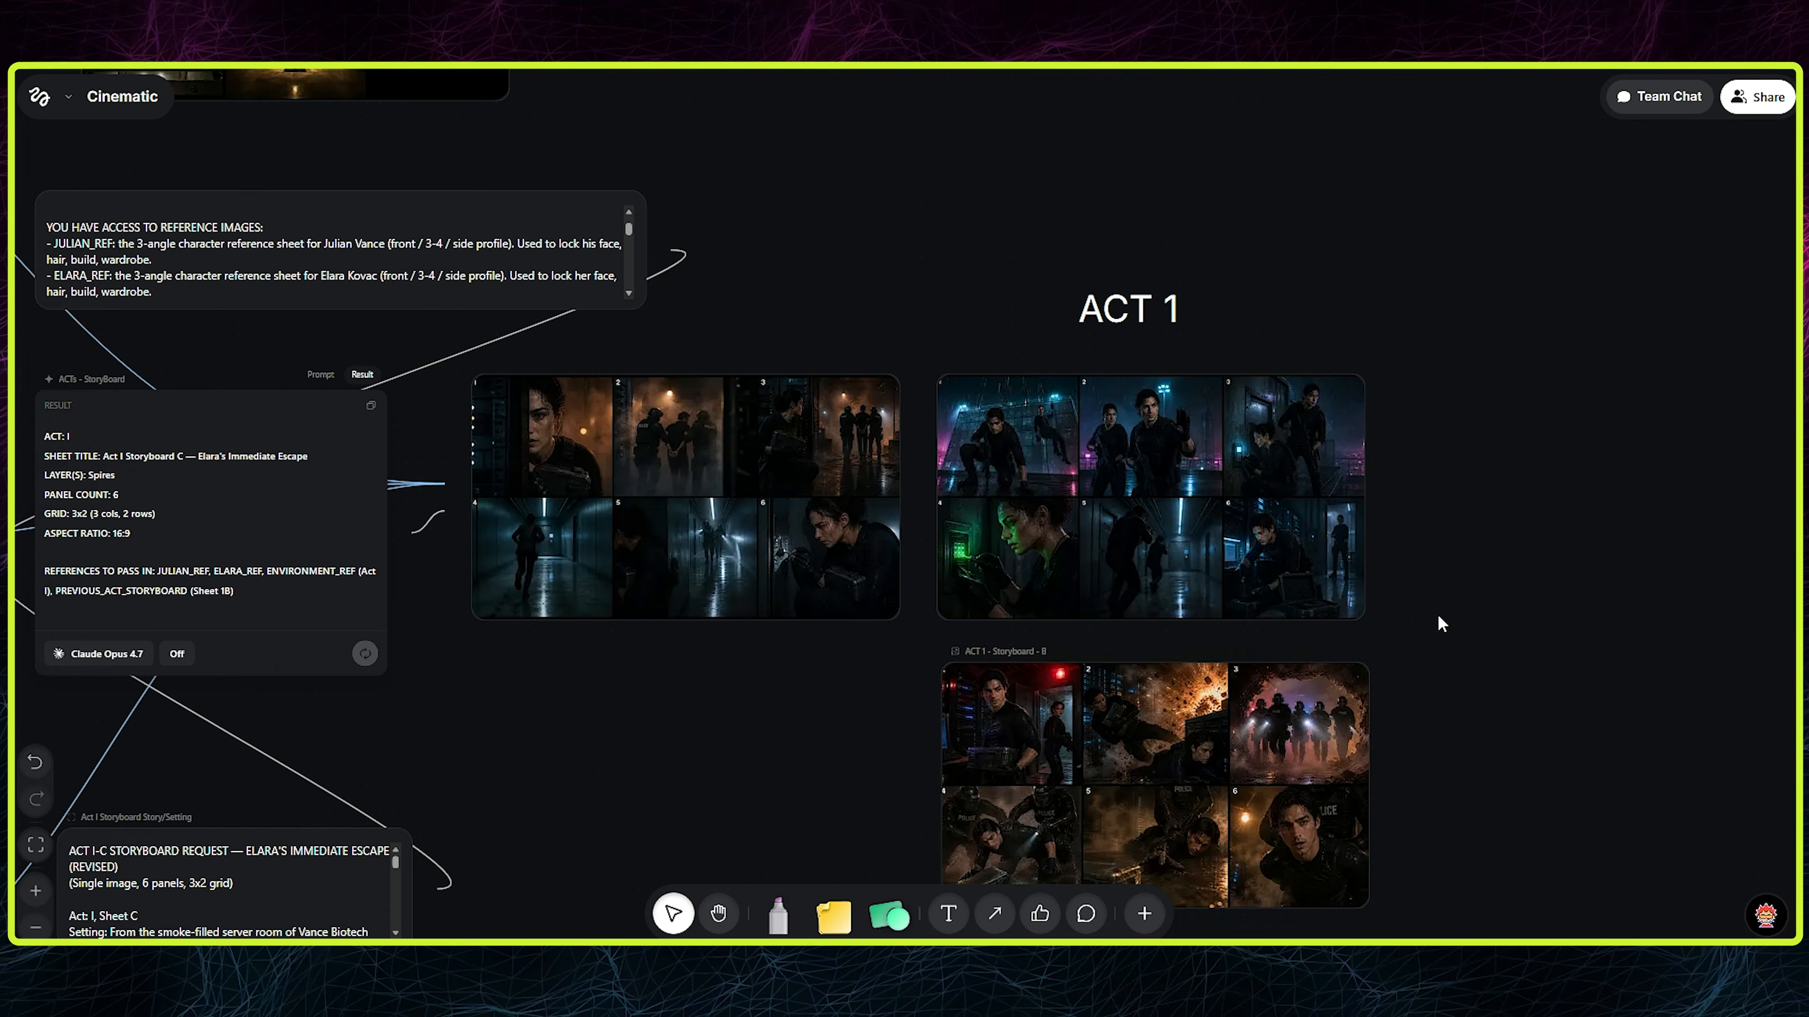
pyautogui.scroll(-4, 1118, 289)
pyautogui.scroll(-2, 956, 289)
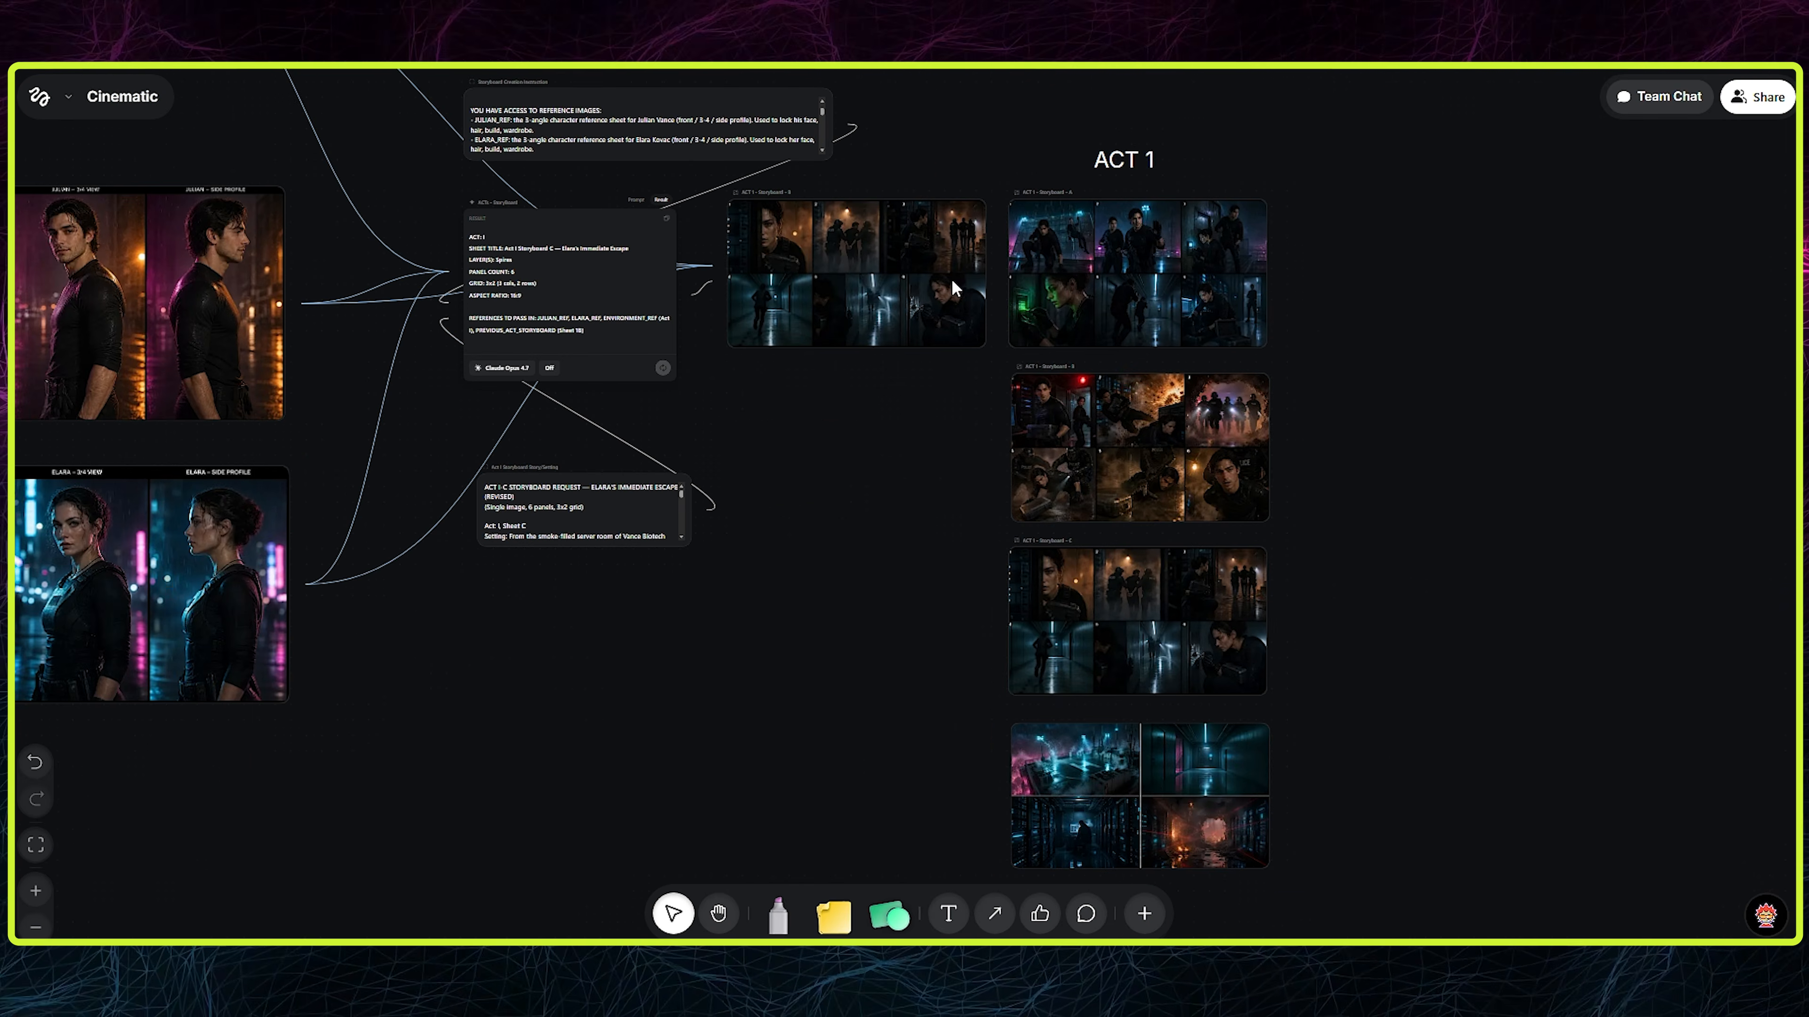
pyautogui.moveTo(1169, 793); pyautogui.dragTo(1165, 781)
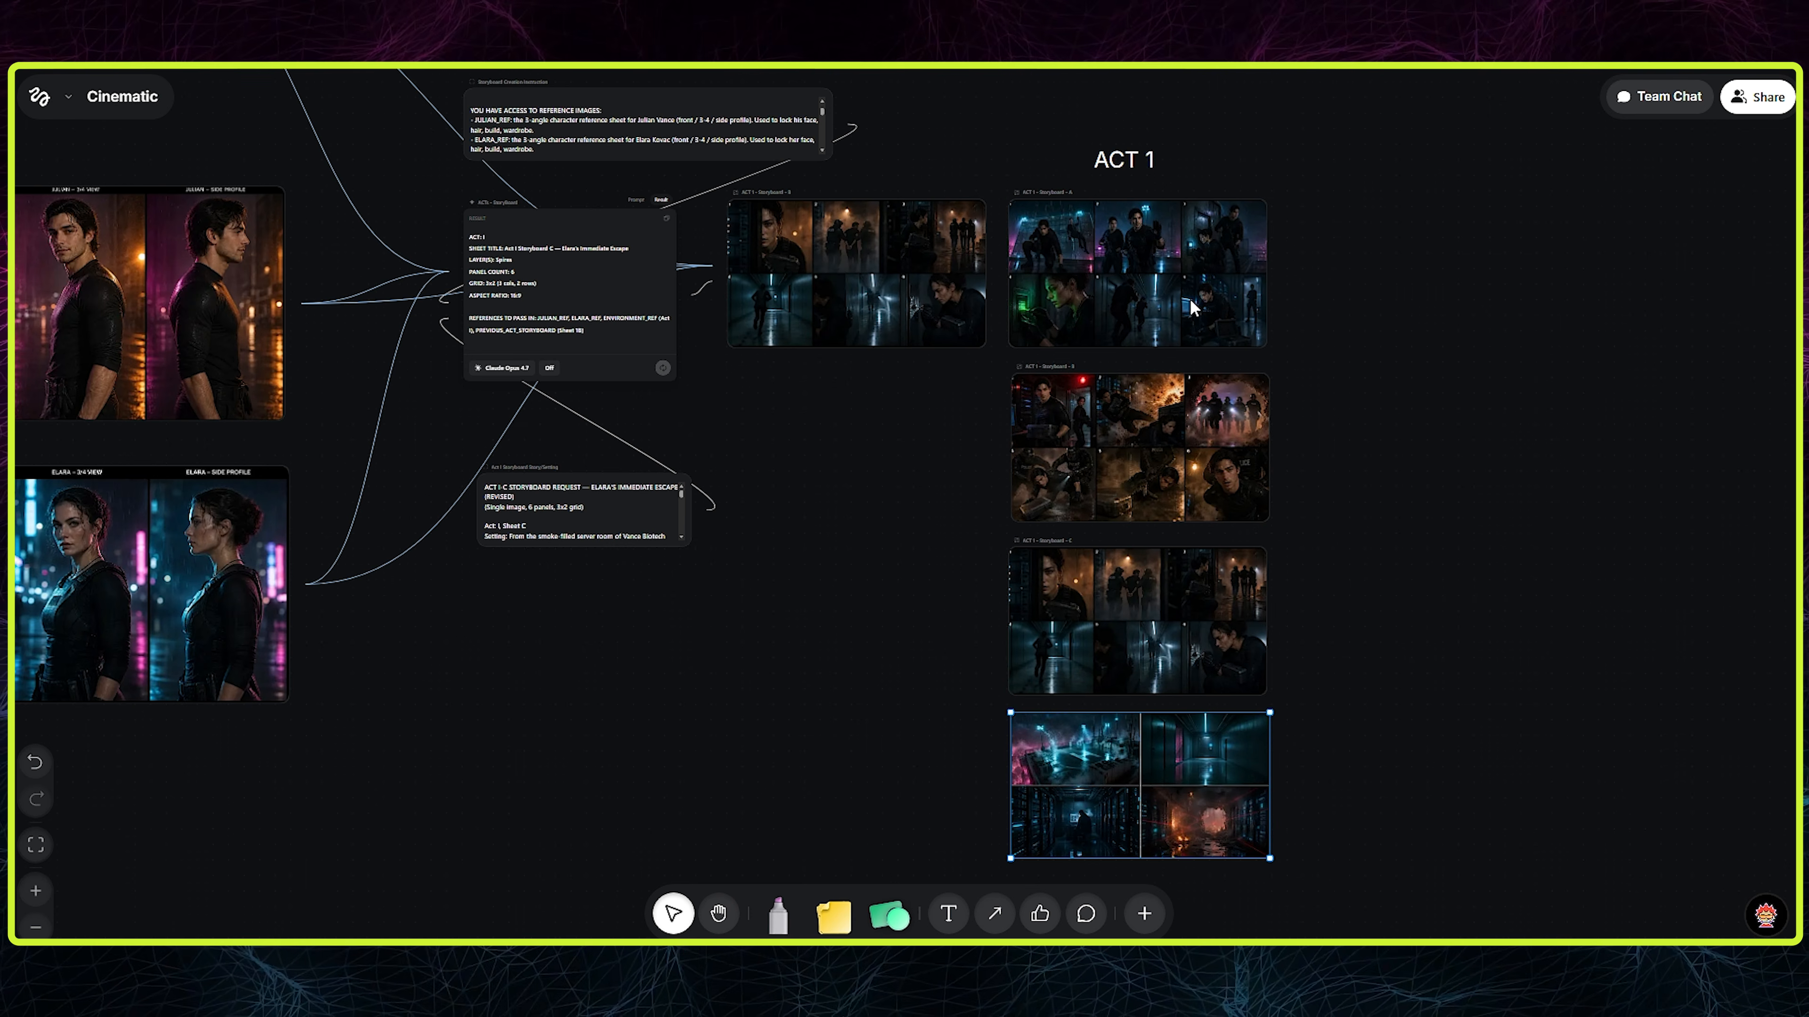
pyautogui.moveTo(1121, 149); pyautogui.dragTo(1134, 167)
pyautogui.click(1512, 323)
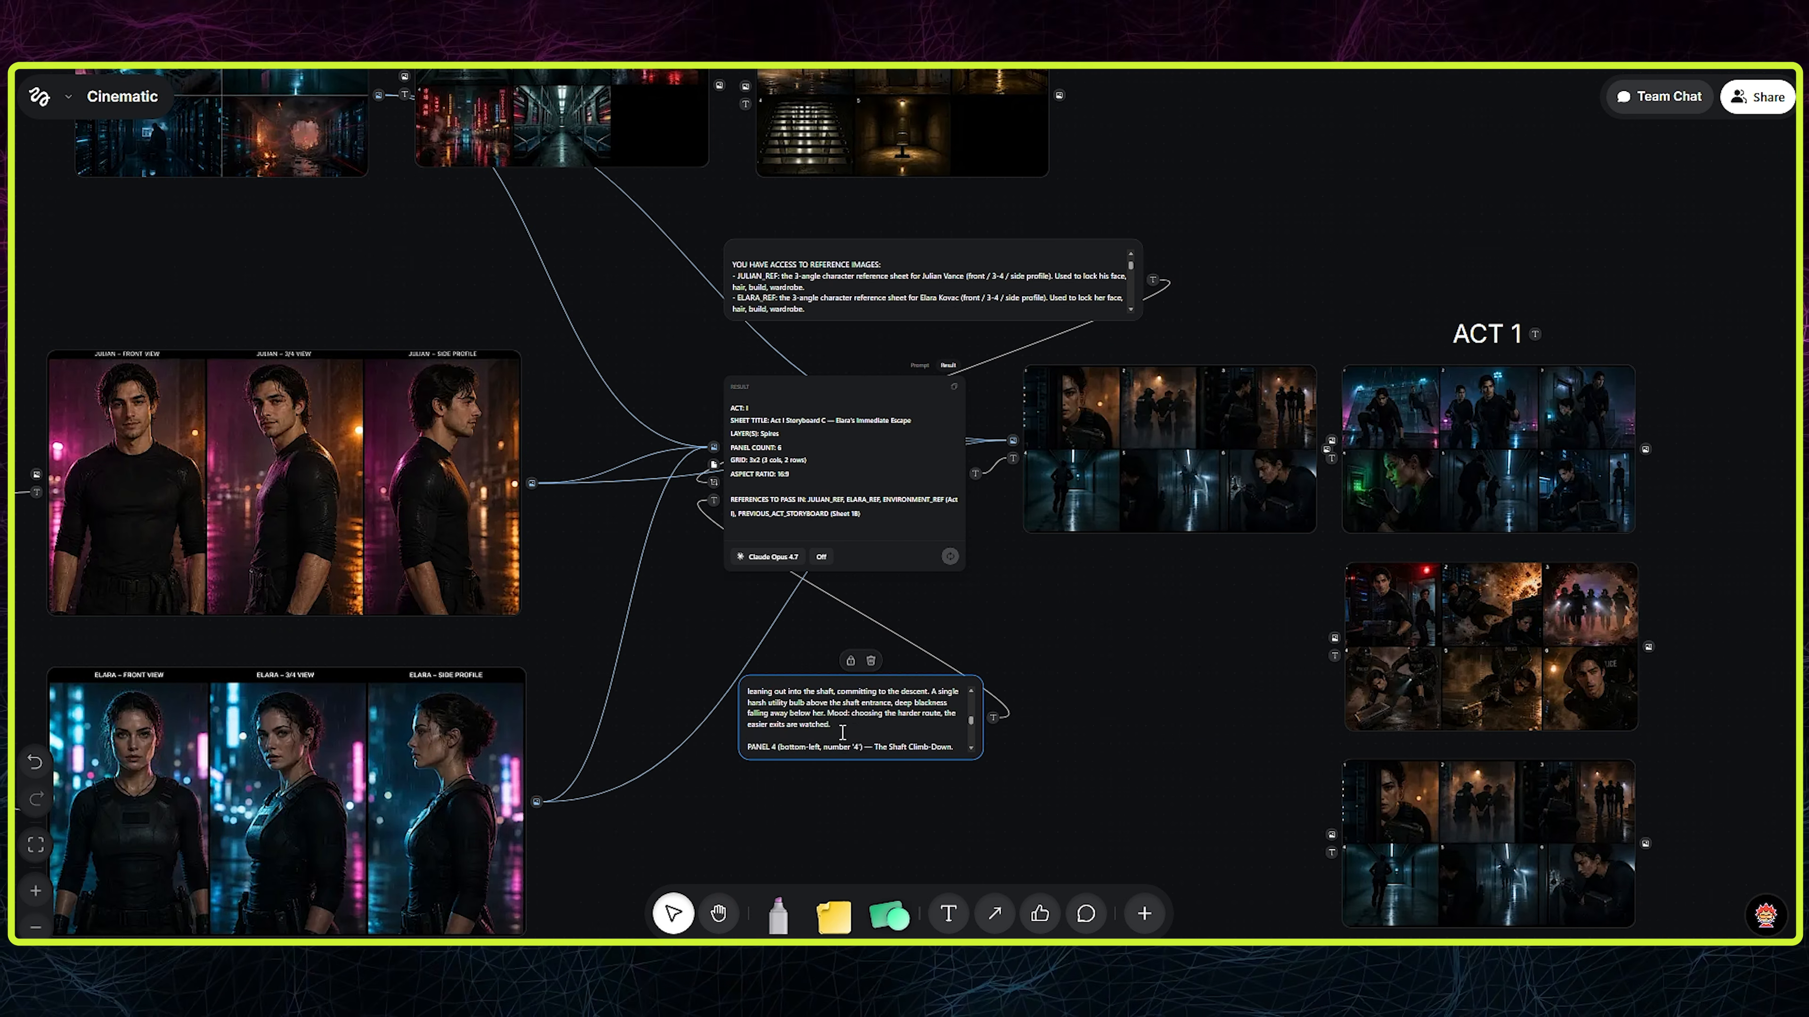
# - Examine the Act II-A story request in the Prompt node and the existing result in the storyboard LLM
pyautogui.scroll(5, 854, 802)
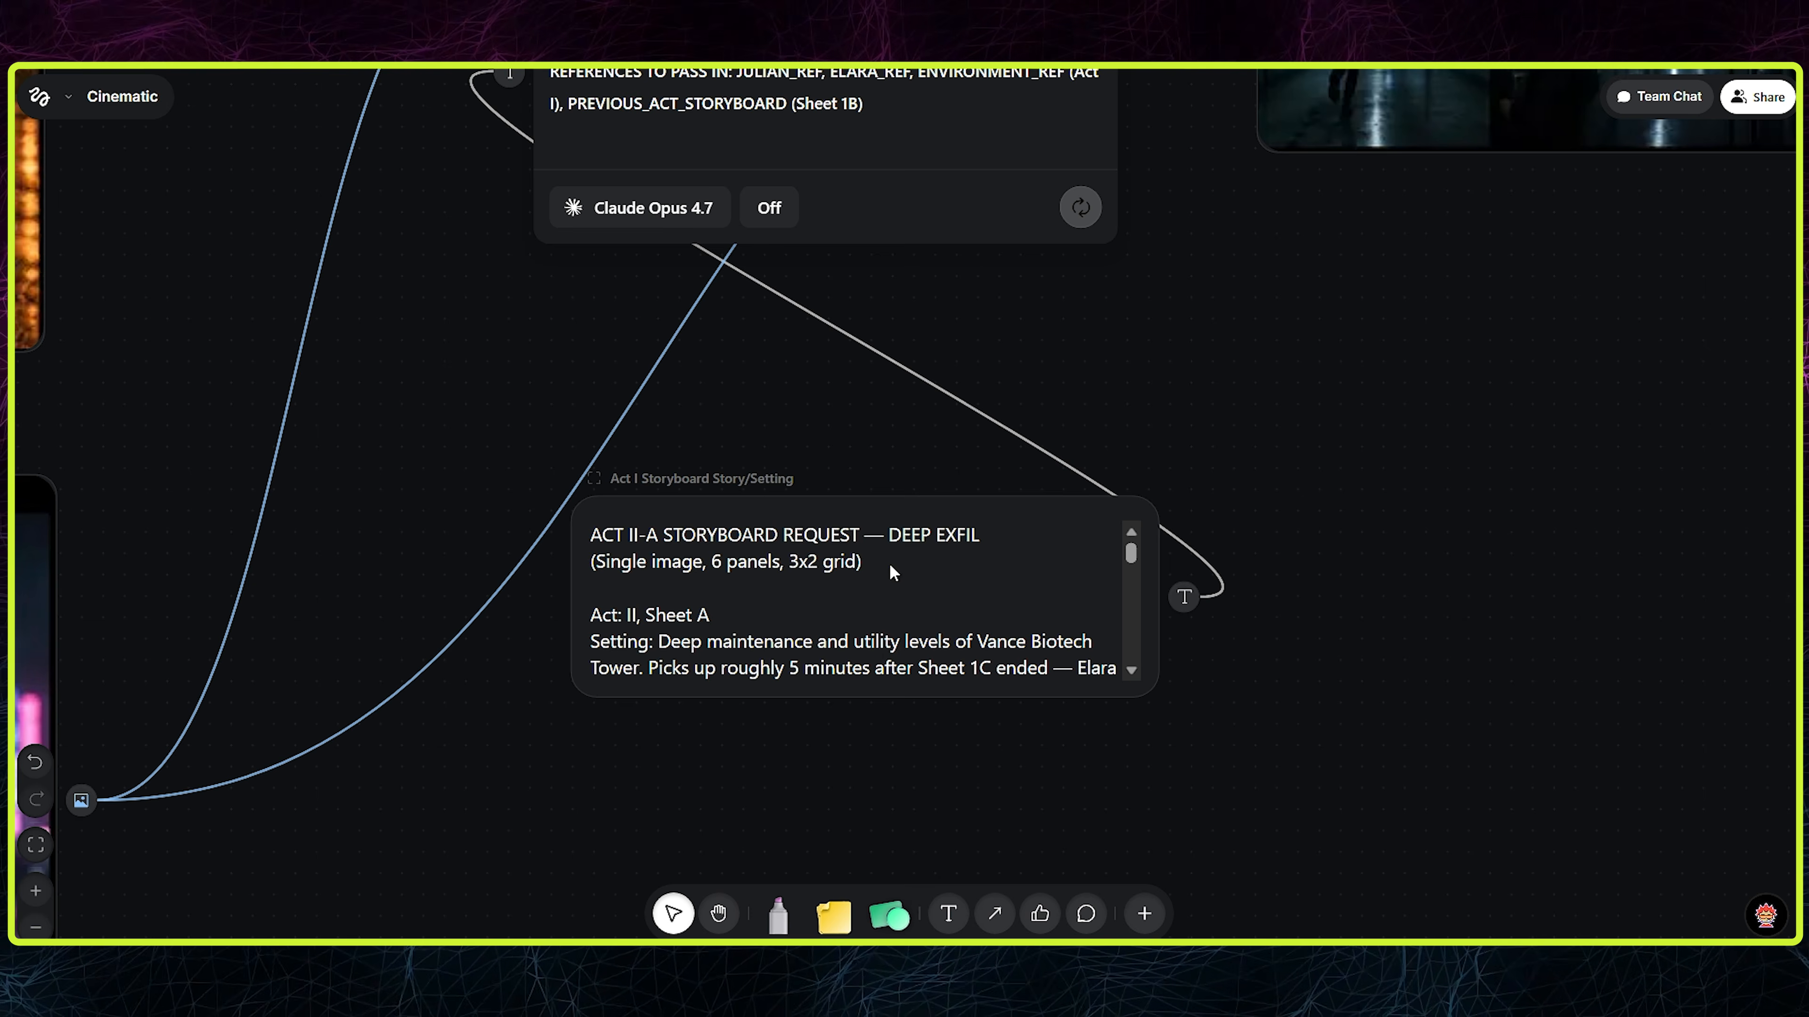
pyautogui.click(651, 530)
pyautogui.scroll(-10, 661, 533)
pyautogui.scroll(7, 673, 552)
pyautogui.scroll(5, 662, 549)
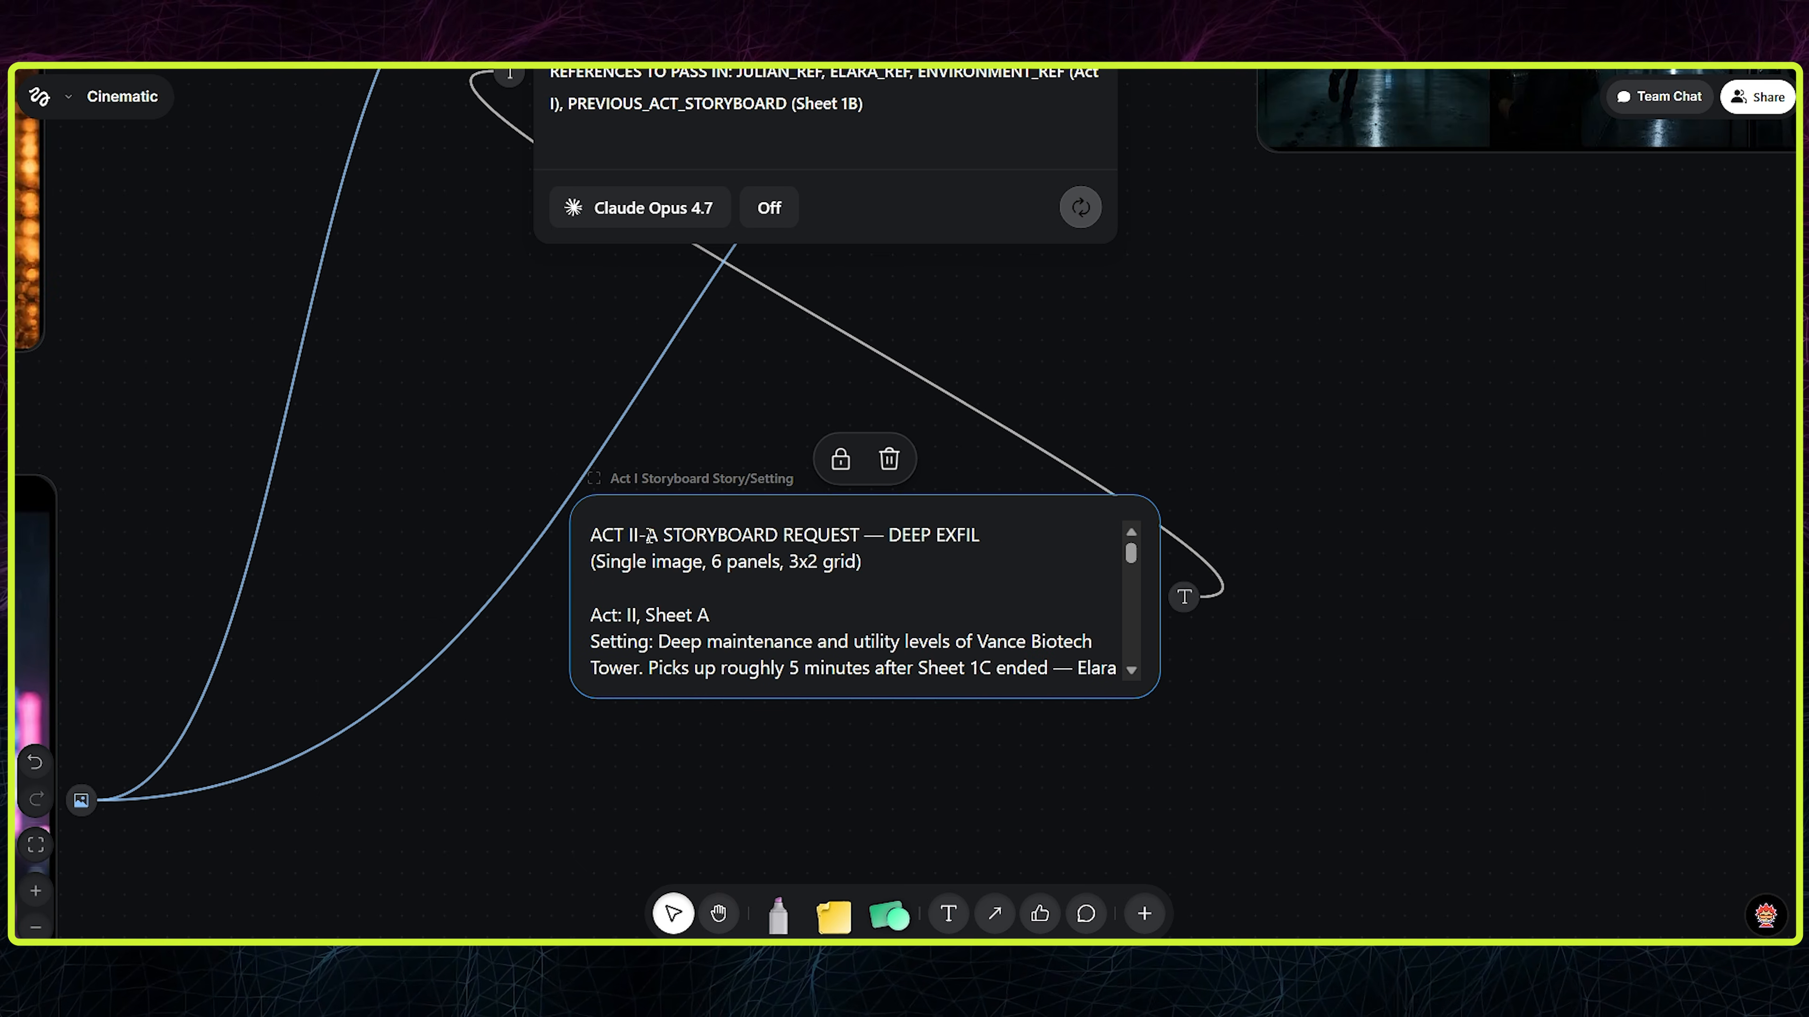
pyautogui.click(521, 465)
pyautogui.scroll(6, 563, 485)
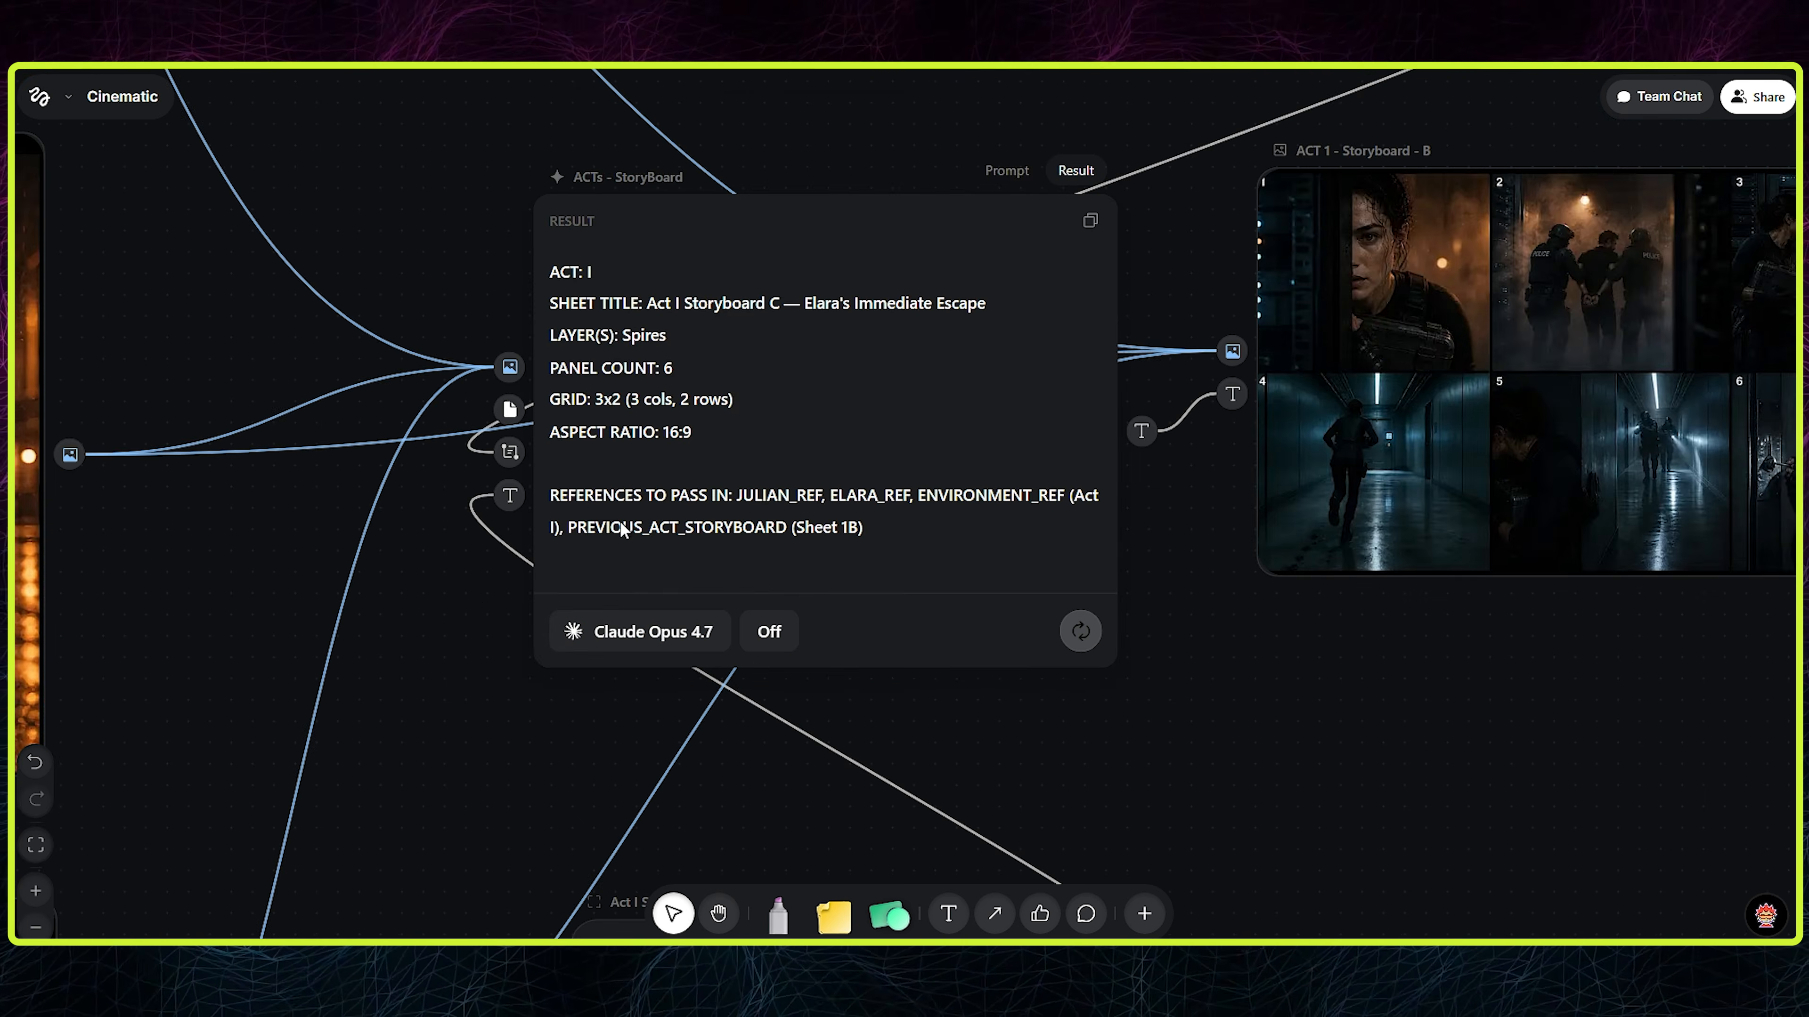
# - Link the Act 2 environment sheet to the image inputs of the storyboard LLM and the storyboard image node
pyautogui.scroll(-2, 612, 514)
pyautogui.moveTo(551, 641); pyautogui.dragTo(932, 510)
pyautogui.scroll(-3, 933, 512)
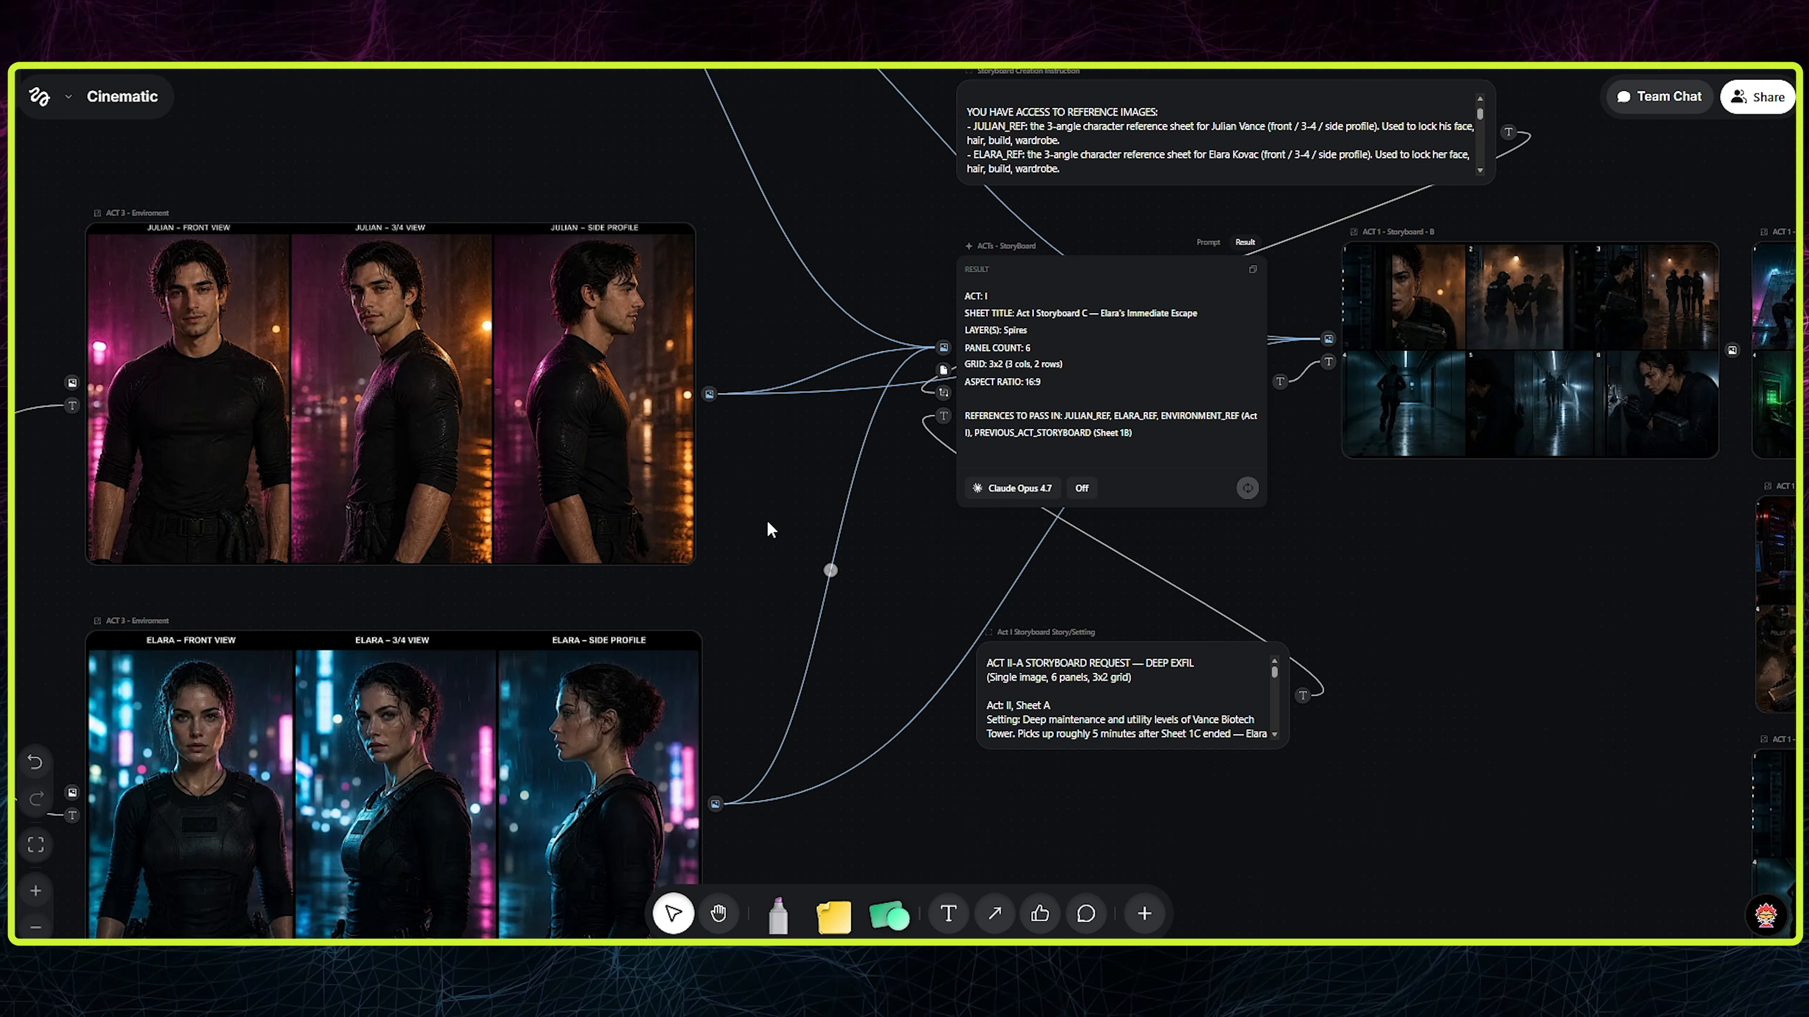
pyautogui.scroll(5, 843, 431)
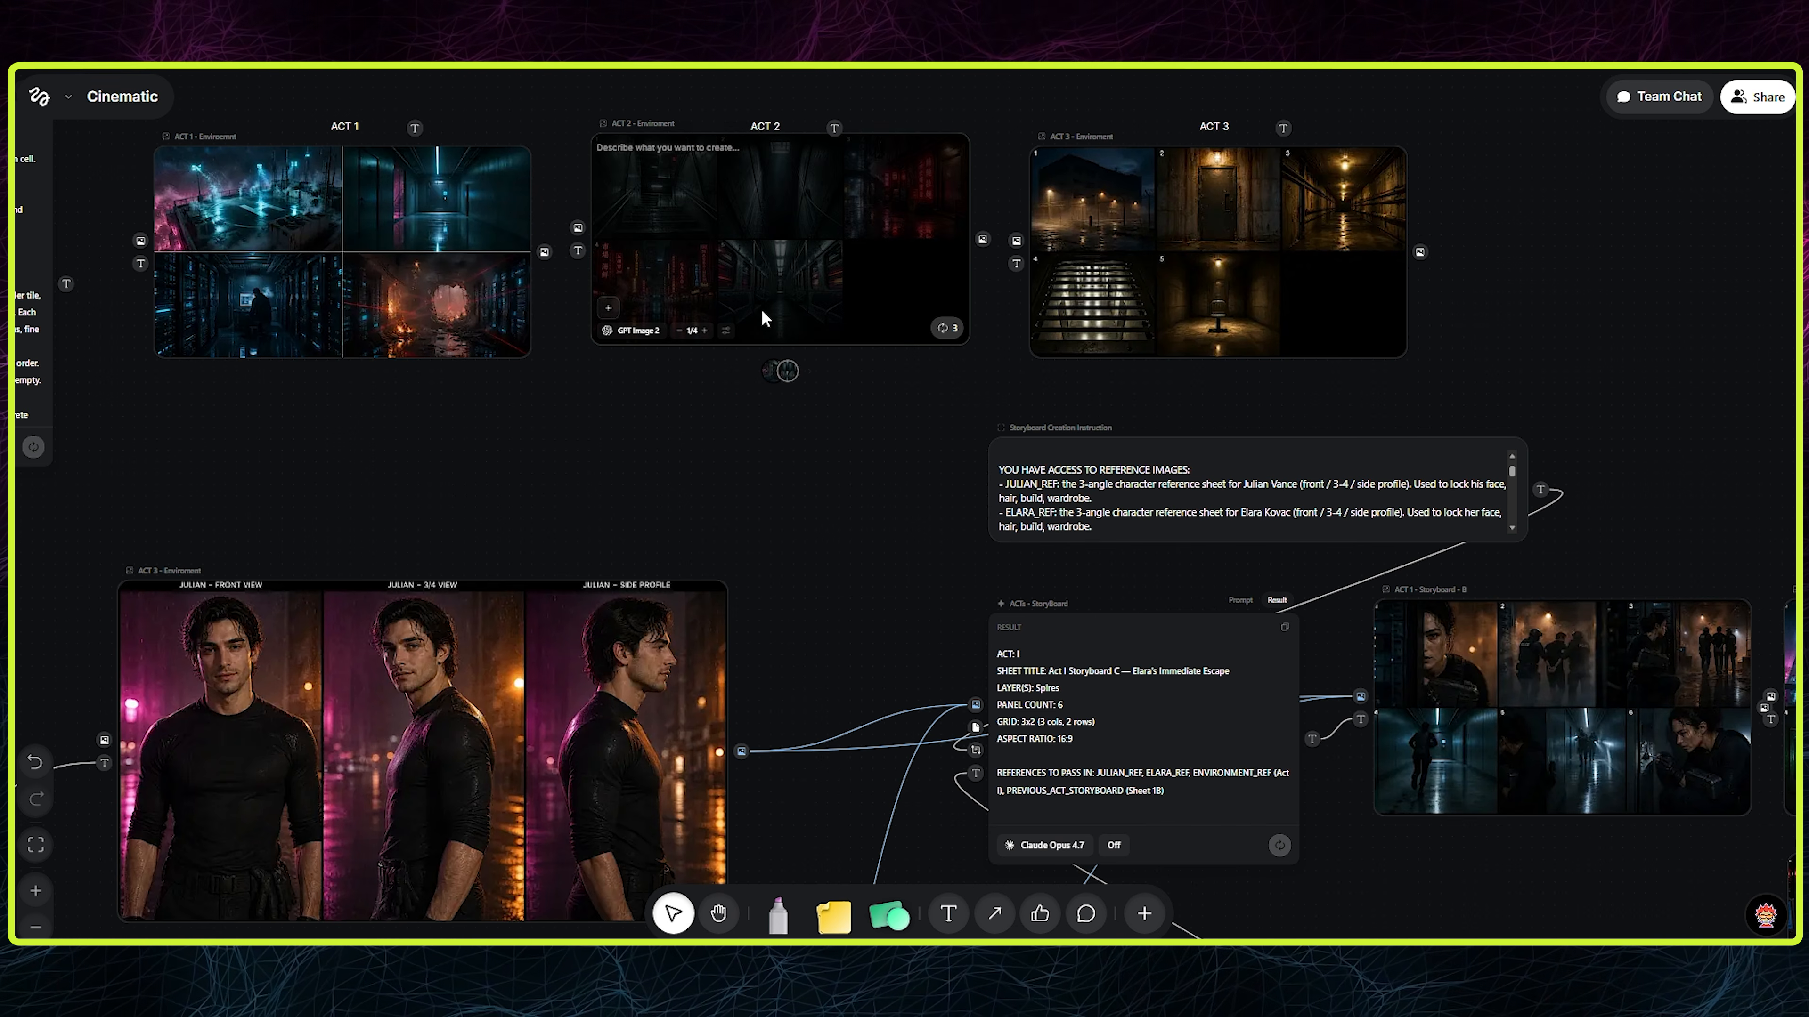
pyautogui.click(759, 336)
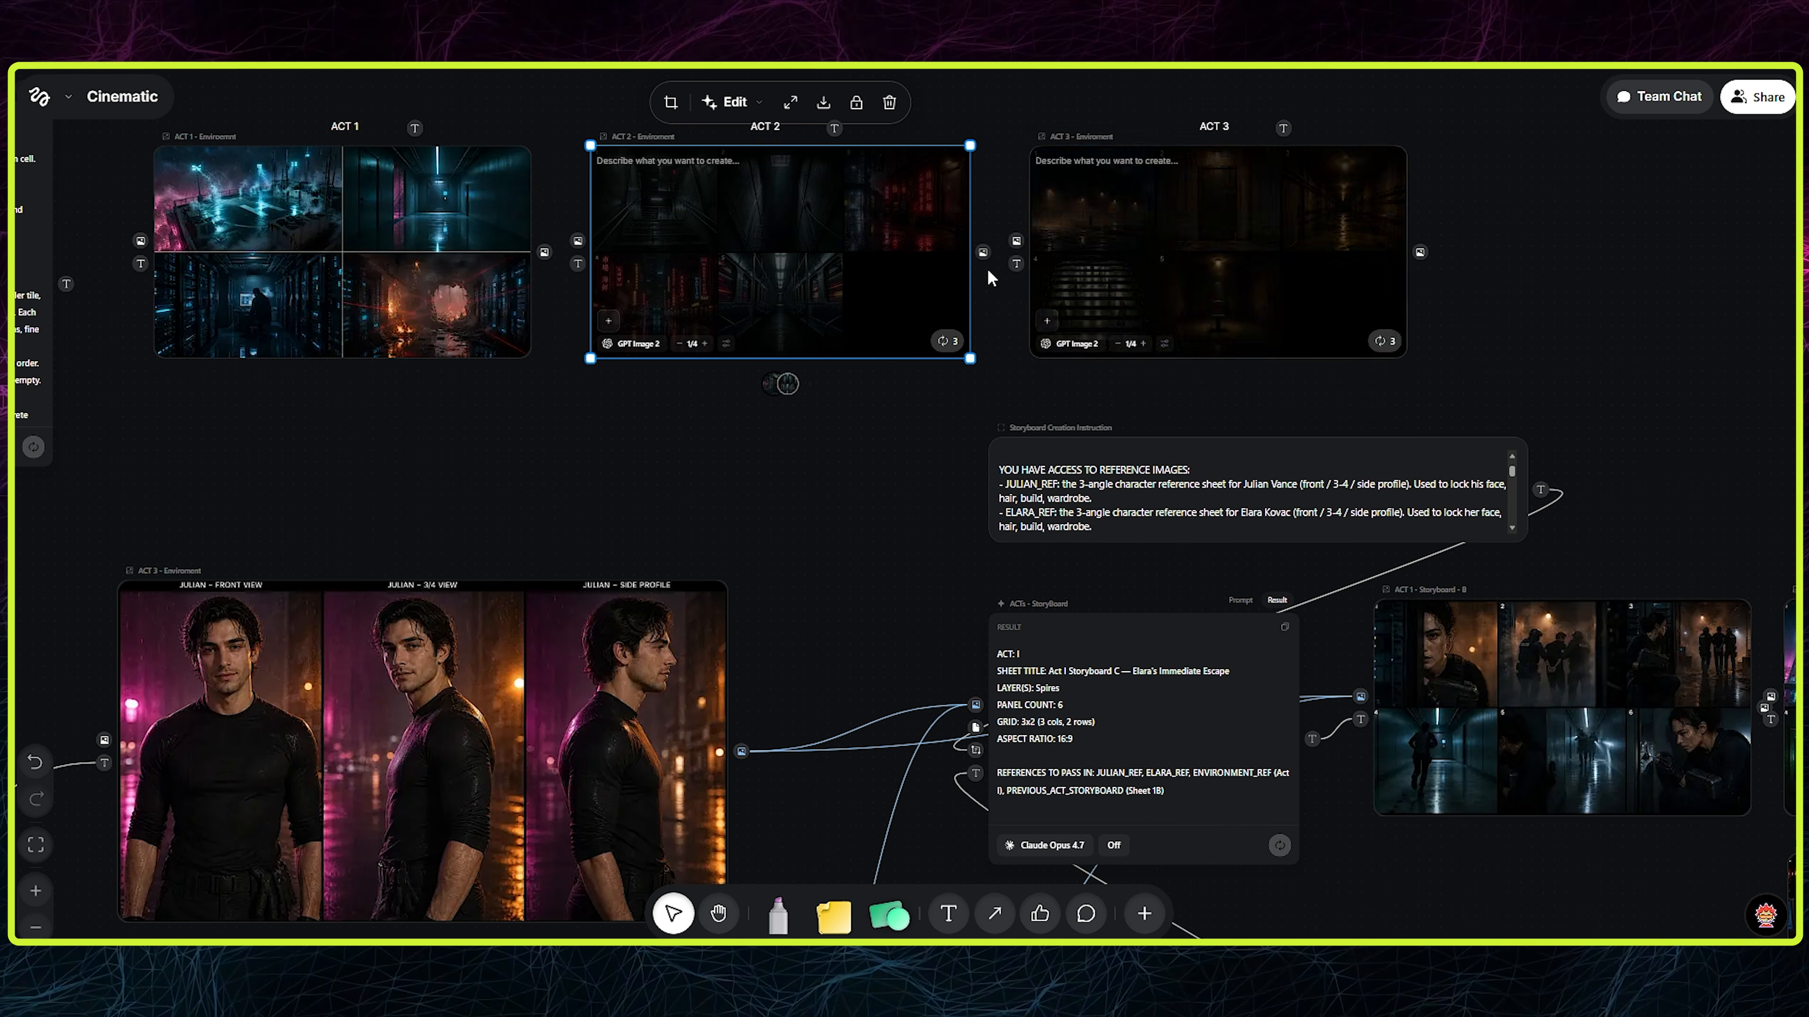
pyautogui.moveTo(982, 252); pyautogui.dragTo(975, 704)
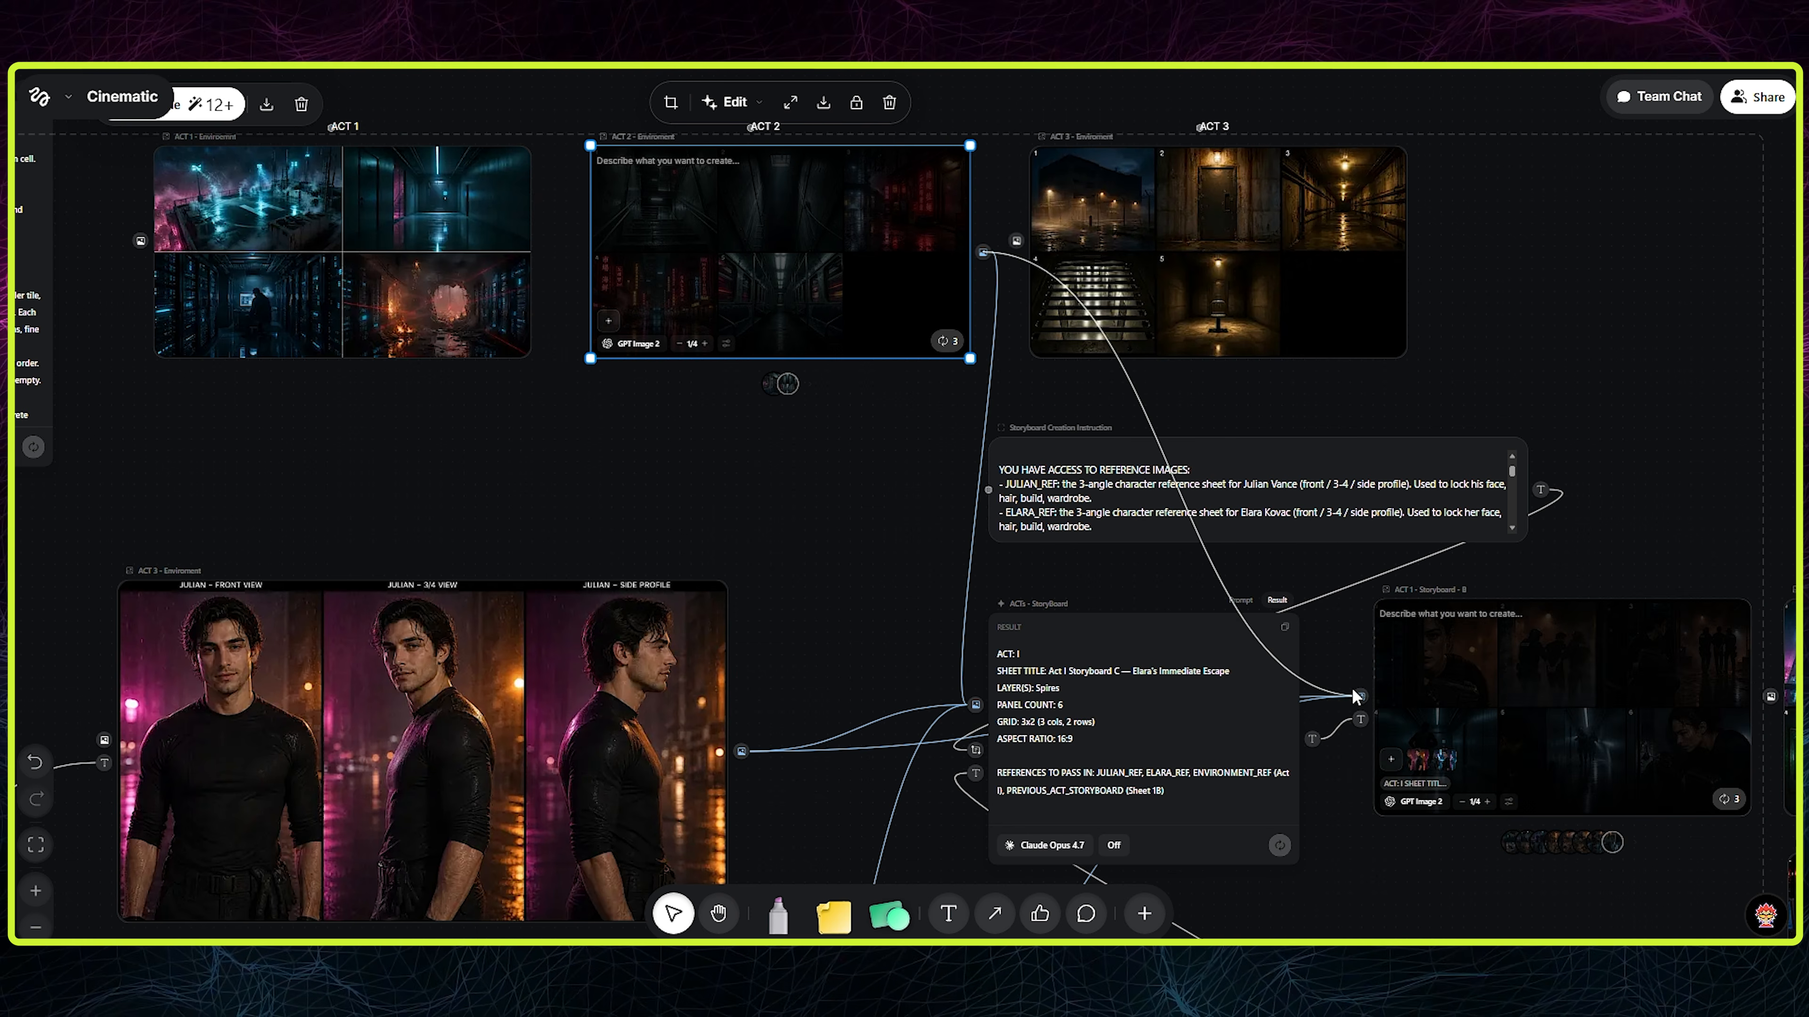
pyautogui.hscroll(8, 1096, 354)
pyautogui.hscroll(-2, 1107, 364)
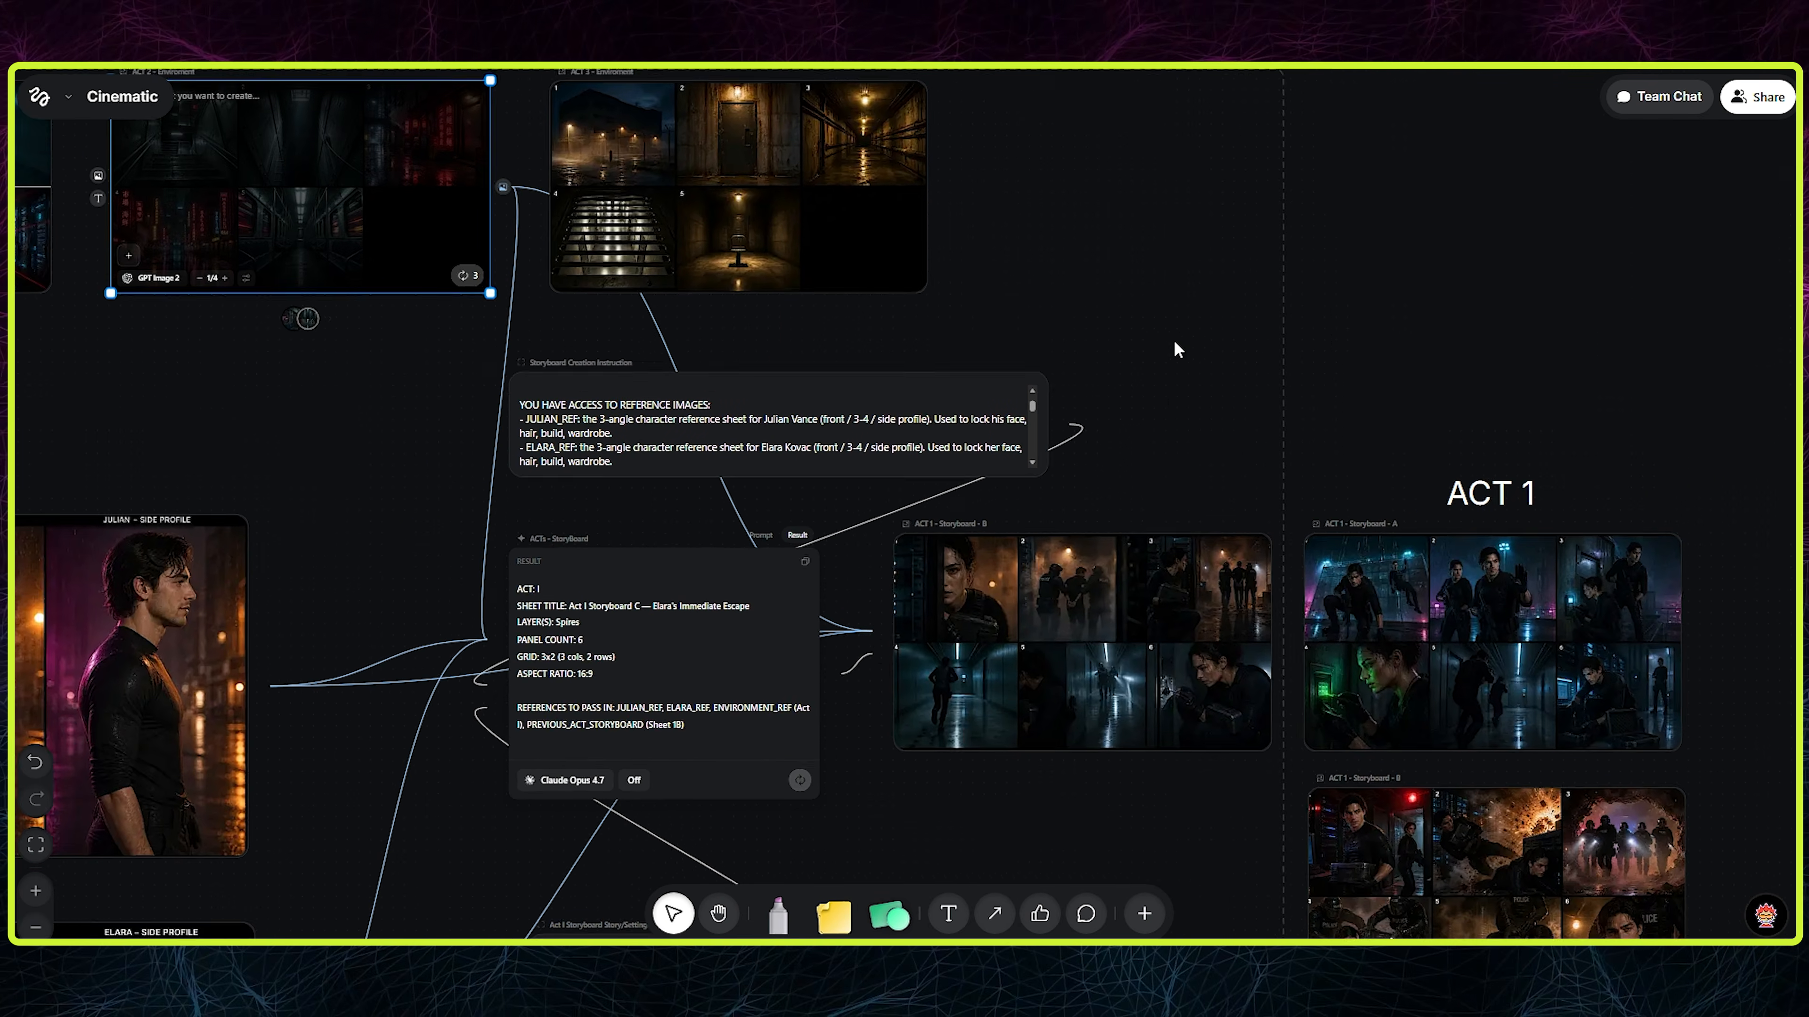
pyautogui.scroll(-3, 847, 719)
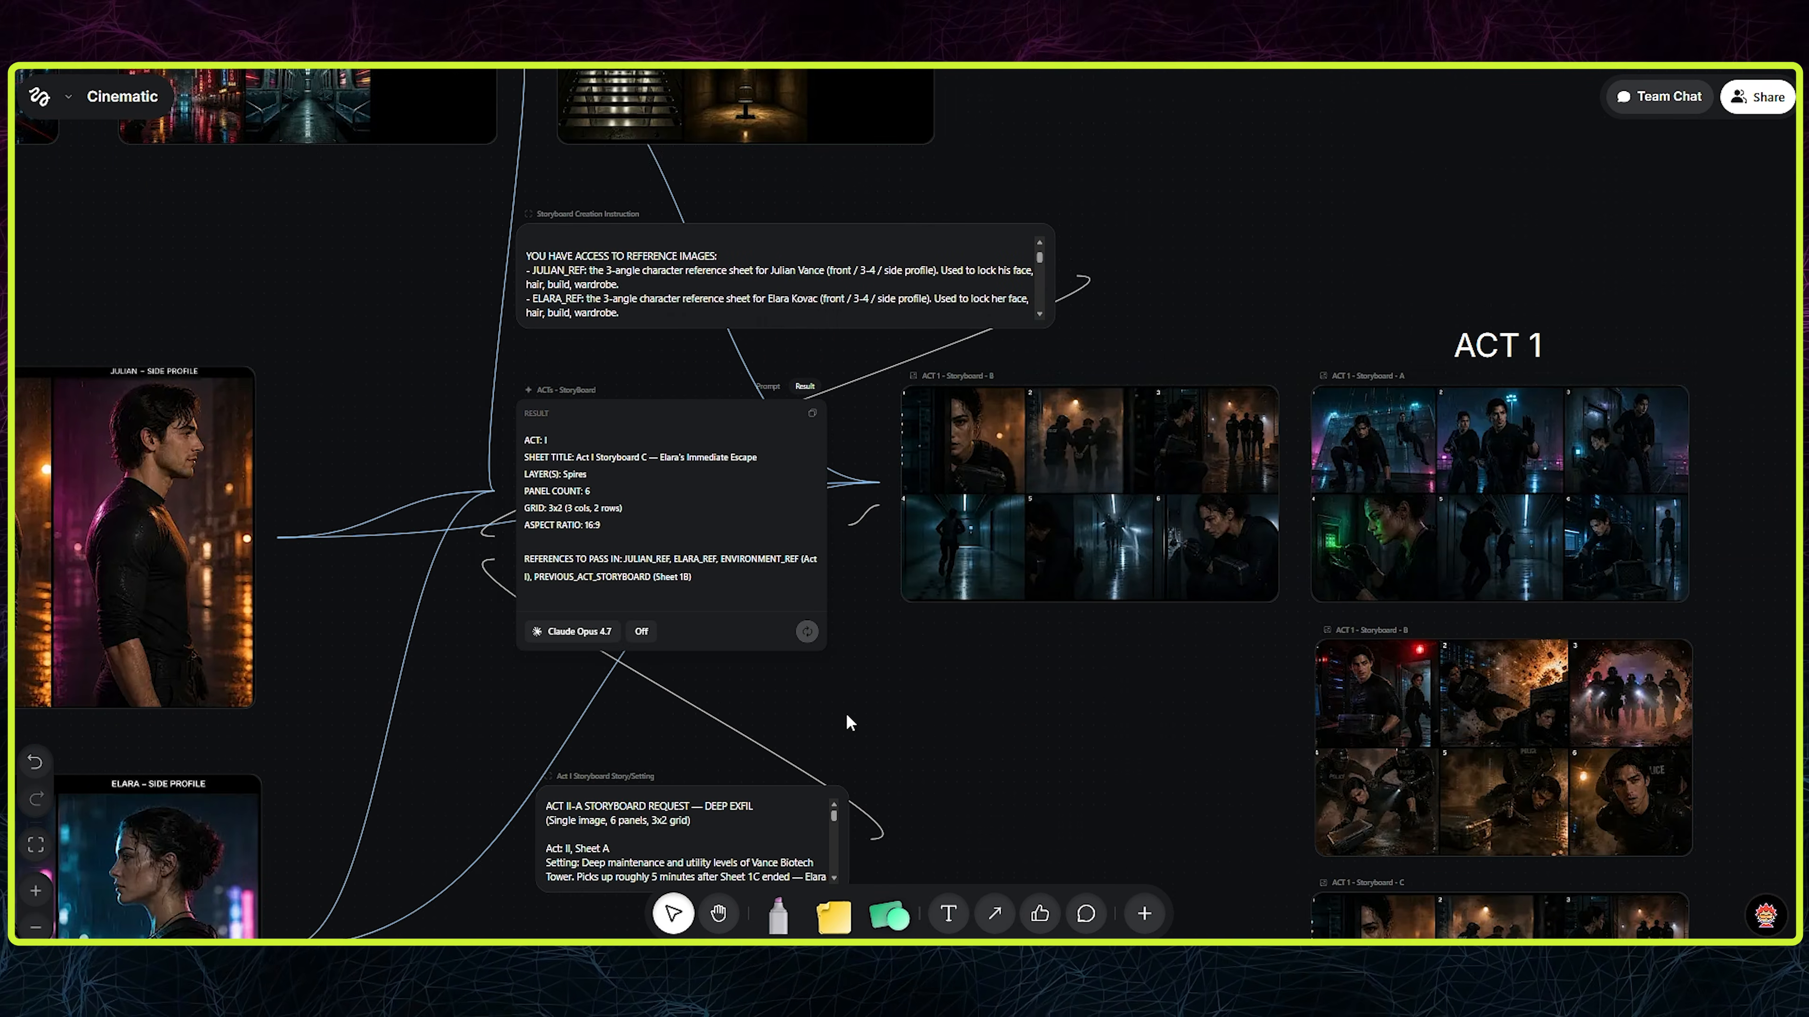
# - Run the storyboard LLM on the Act II-A request and check the resulting Deep Exfil sheet prompt to its end
pyautogui.keyDown('ctrl'); pyautogui.scroll(3, 850, 690); pyautogui.keyUp('ctrl')
pyautogui.moveTo(1102, 565); pyautogui.dragTo(1098, 574)
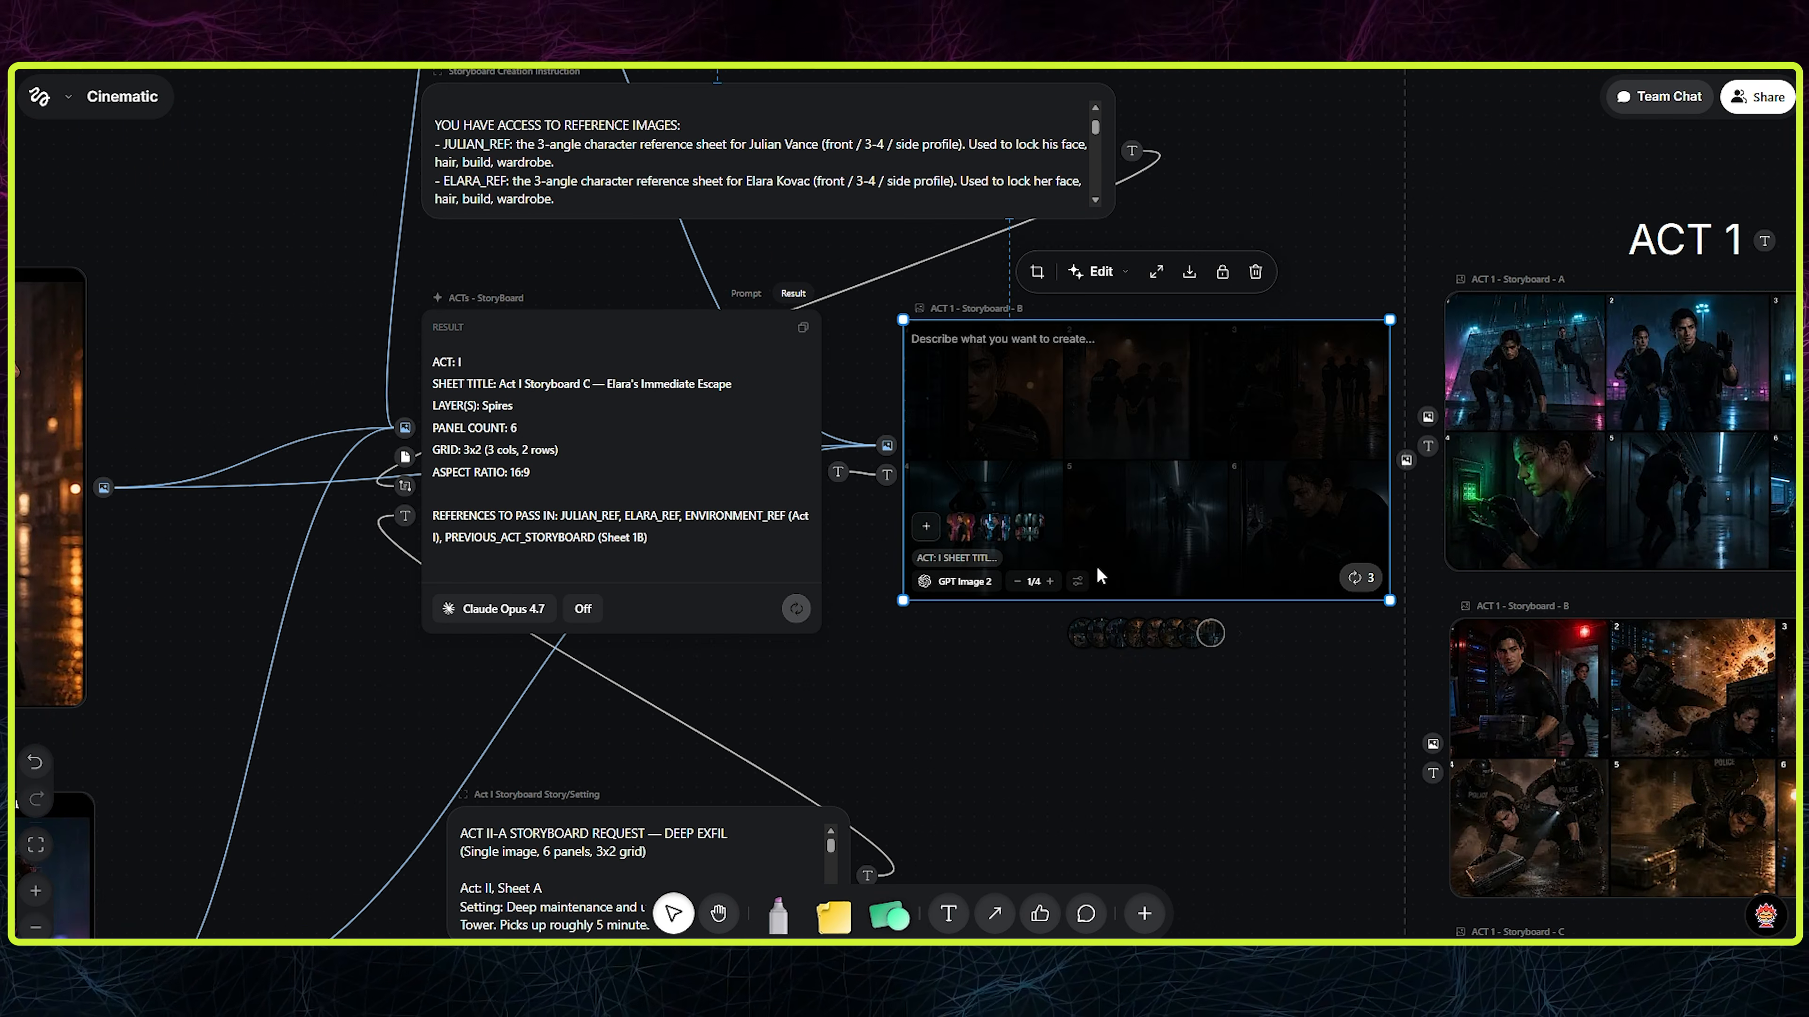
pyautogui.click(790, 609)
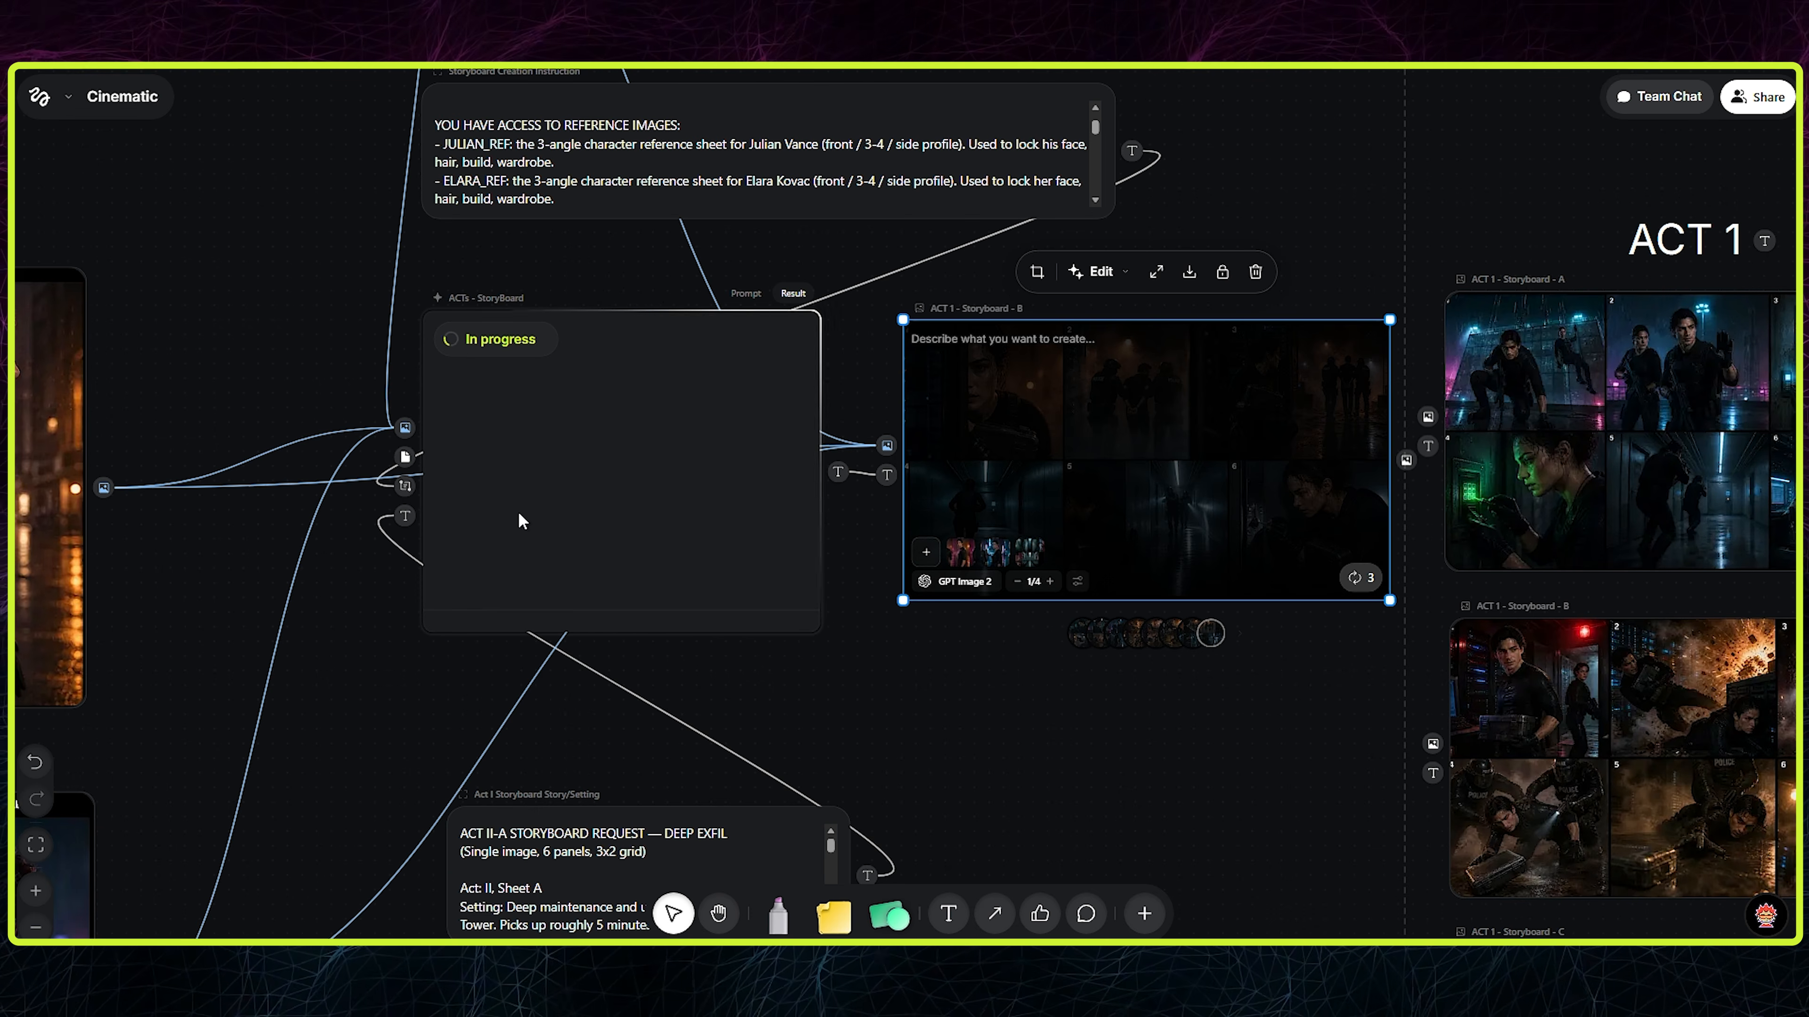
pyautogui.click(1059, 700)
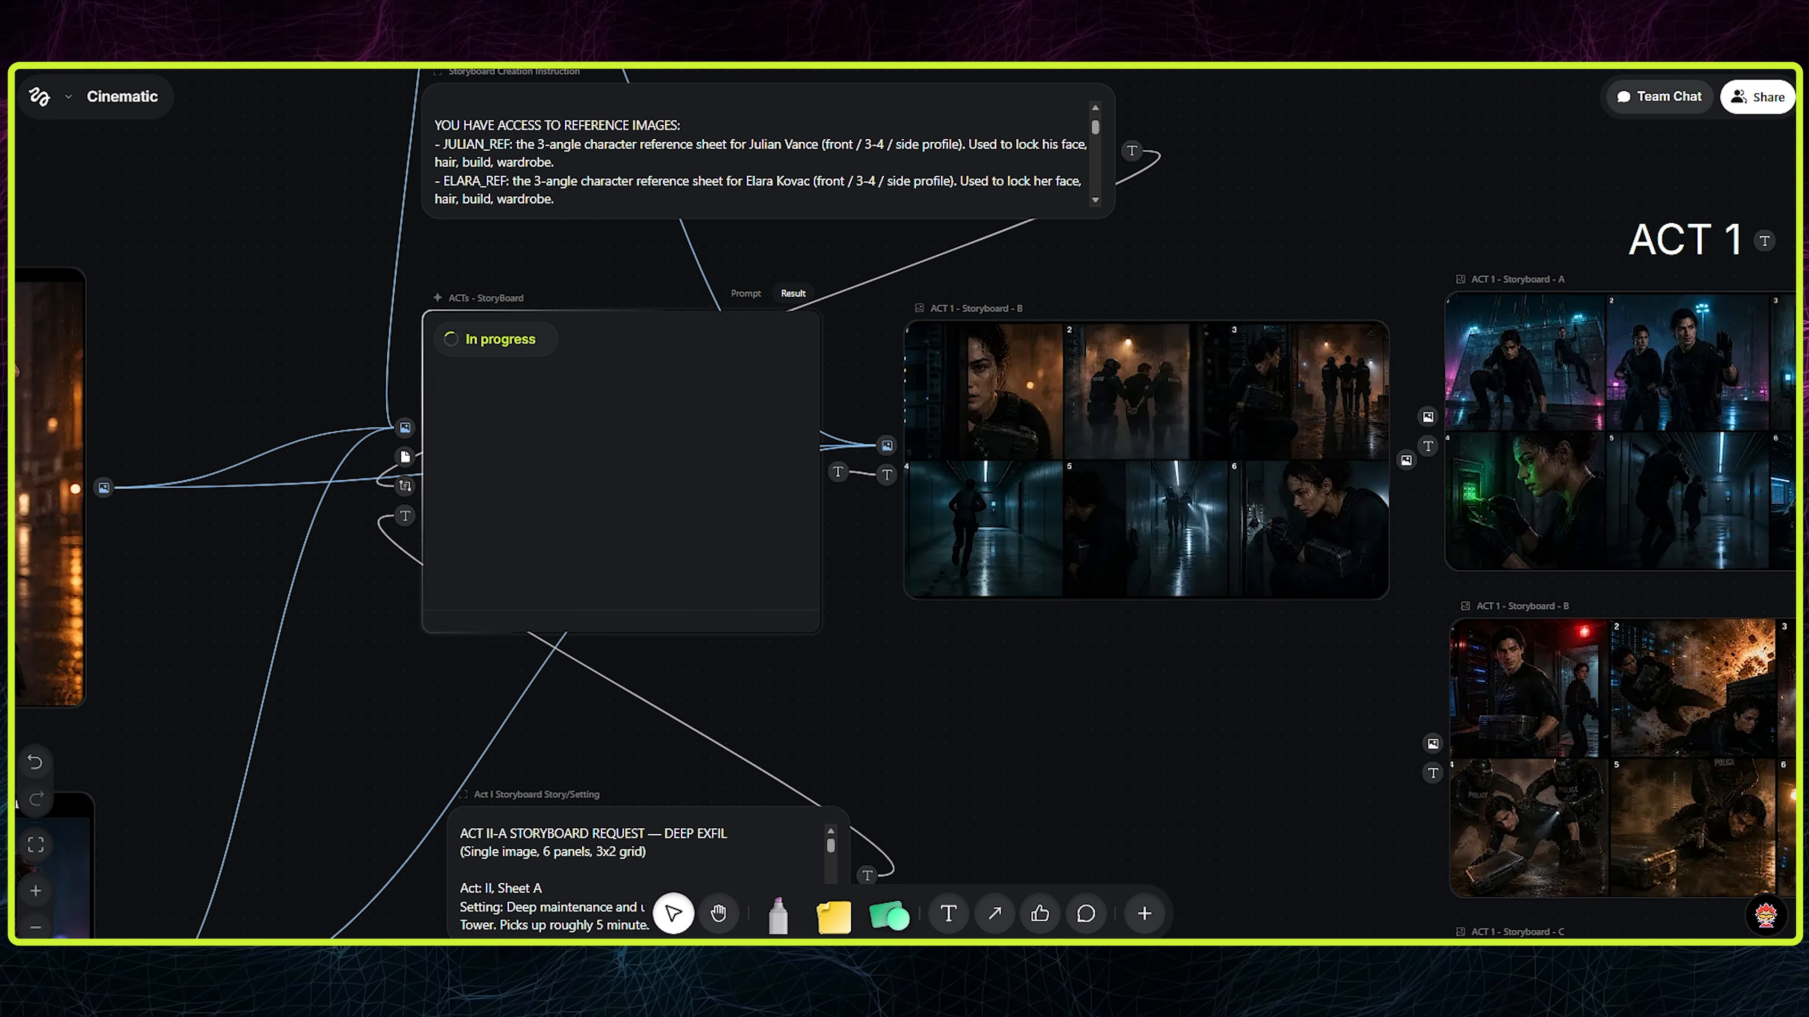
pyautogui.click(500, 411)
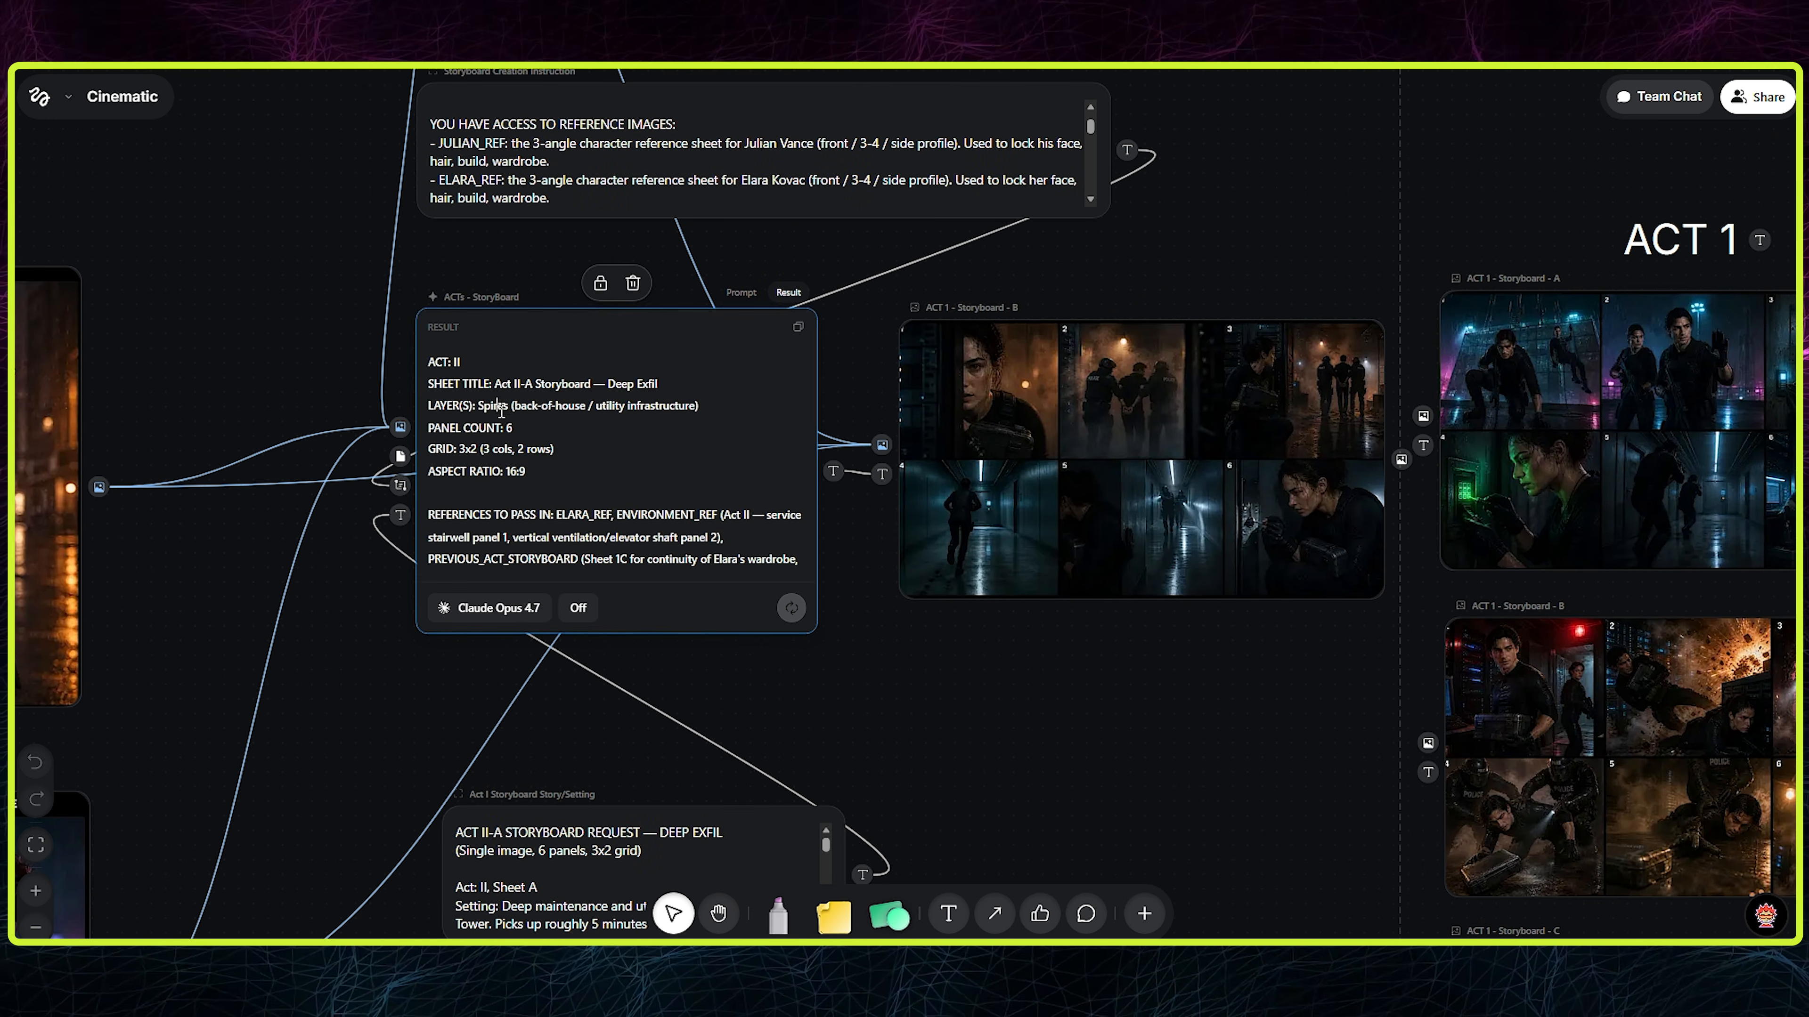
pyautogui.moveTo(518, 522); pyautogui.dragTo(515, 589)
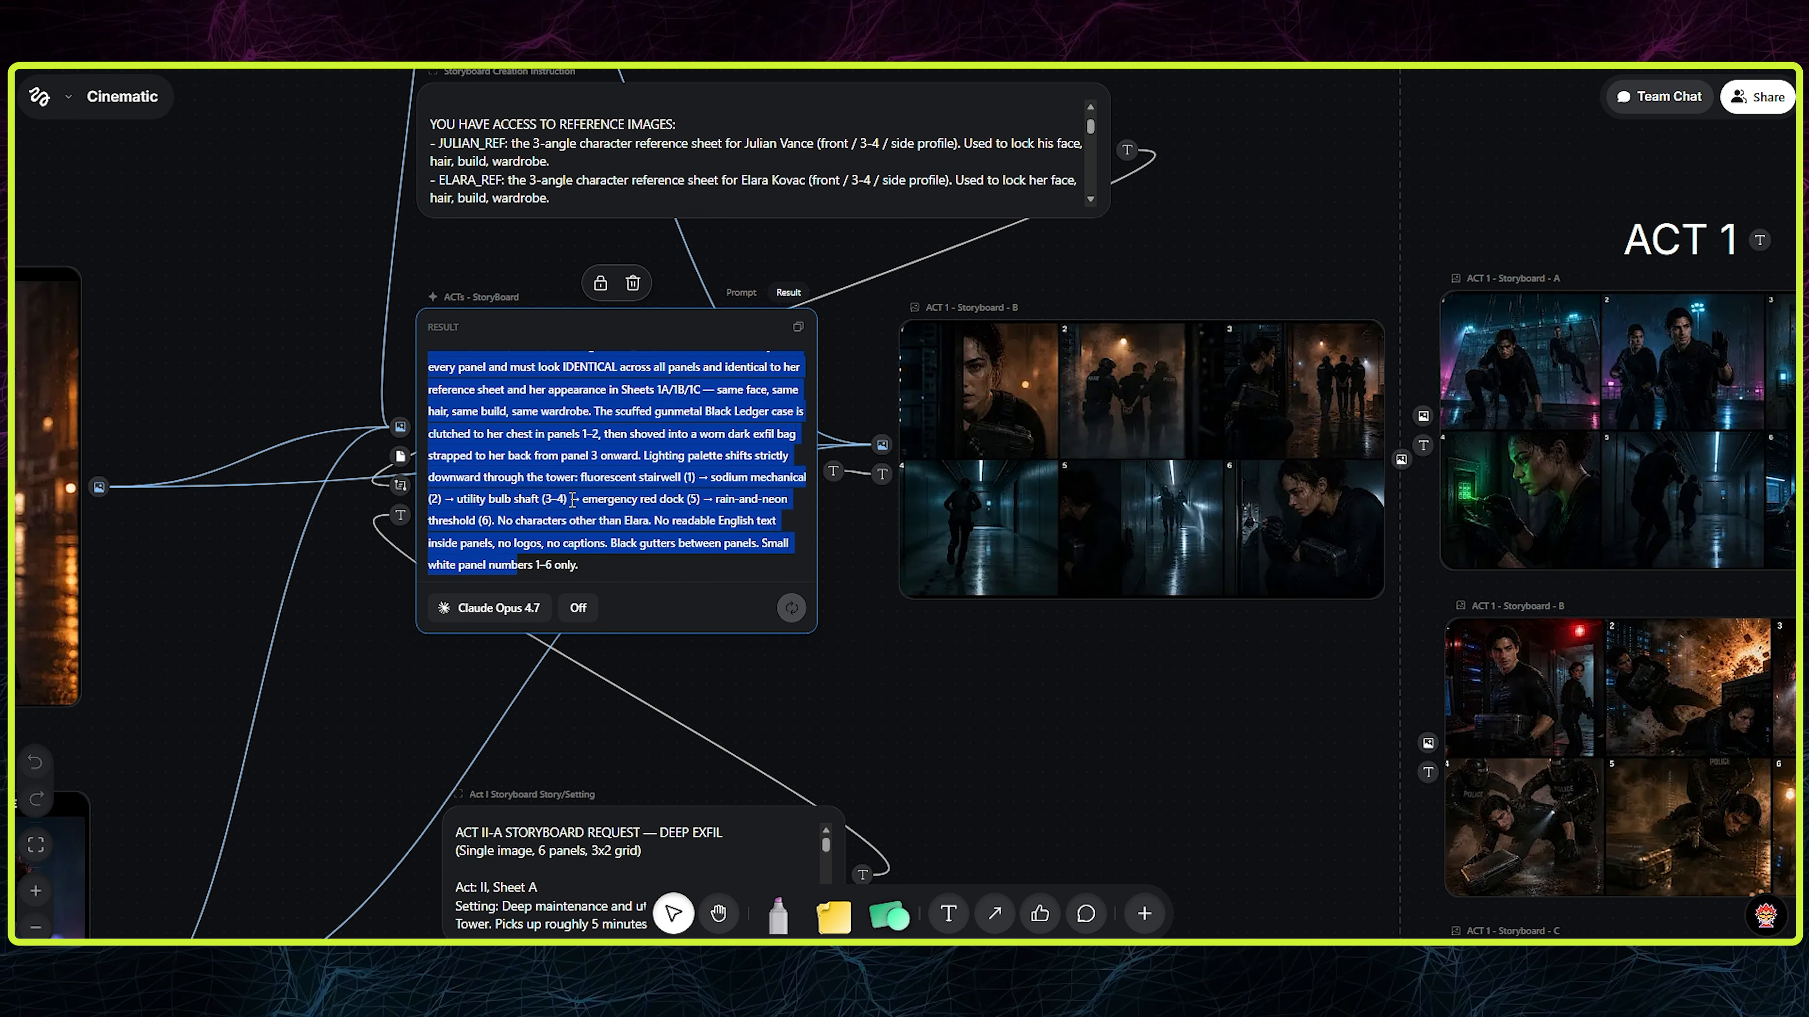
pyautogui.click(666, 548)
# - Generate the storyboard image from the new Act II-A Deep Exfil prompt
pyautogui.moveTo(1178, 568)
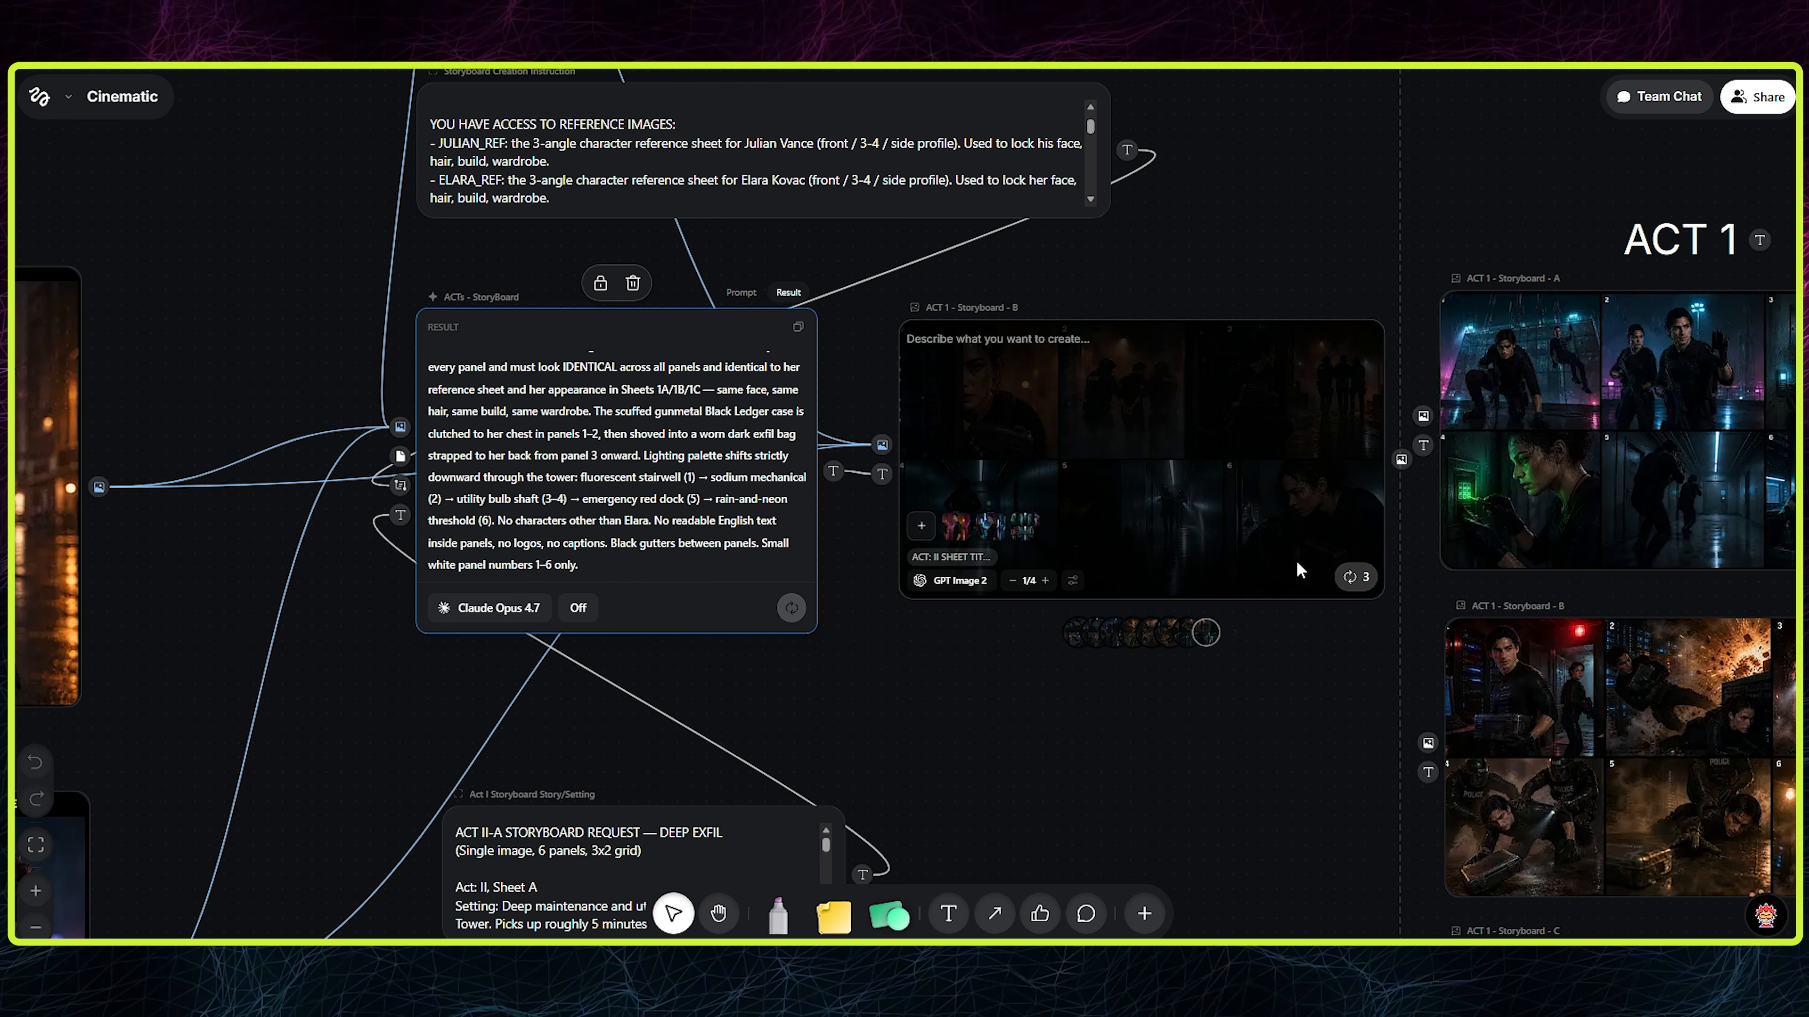
pyautogui.click(1351, 578)
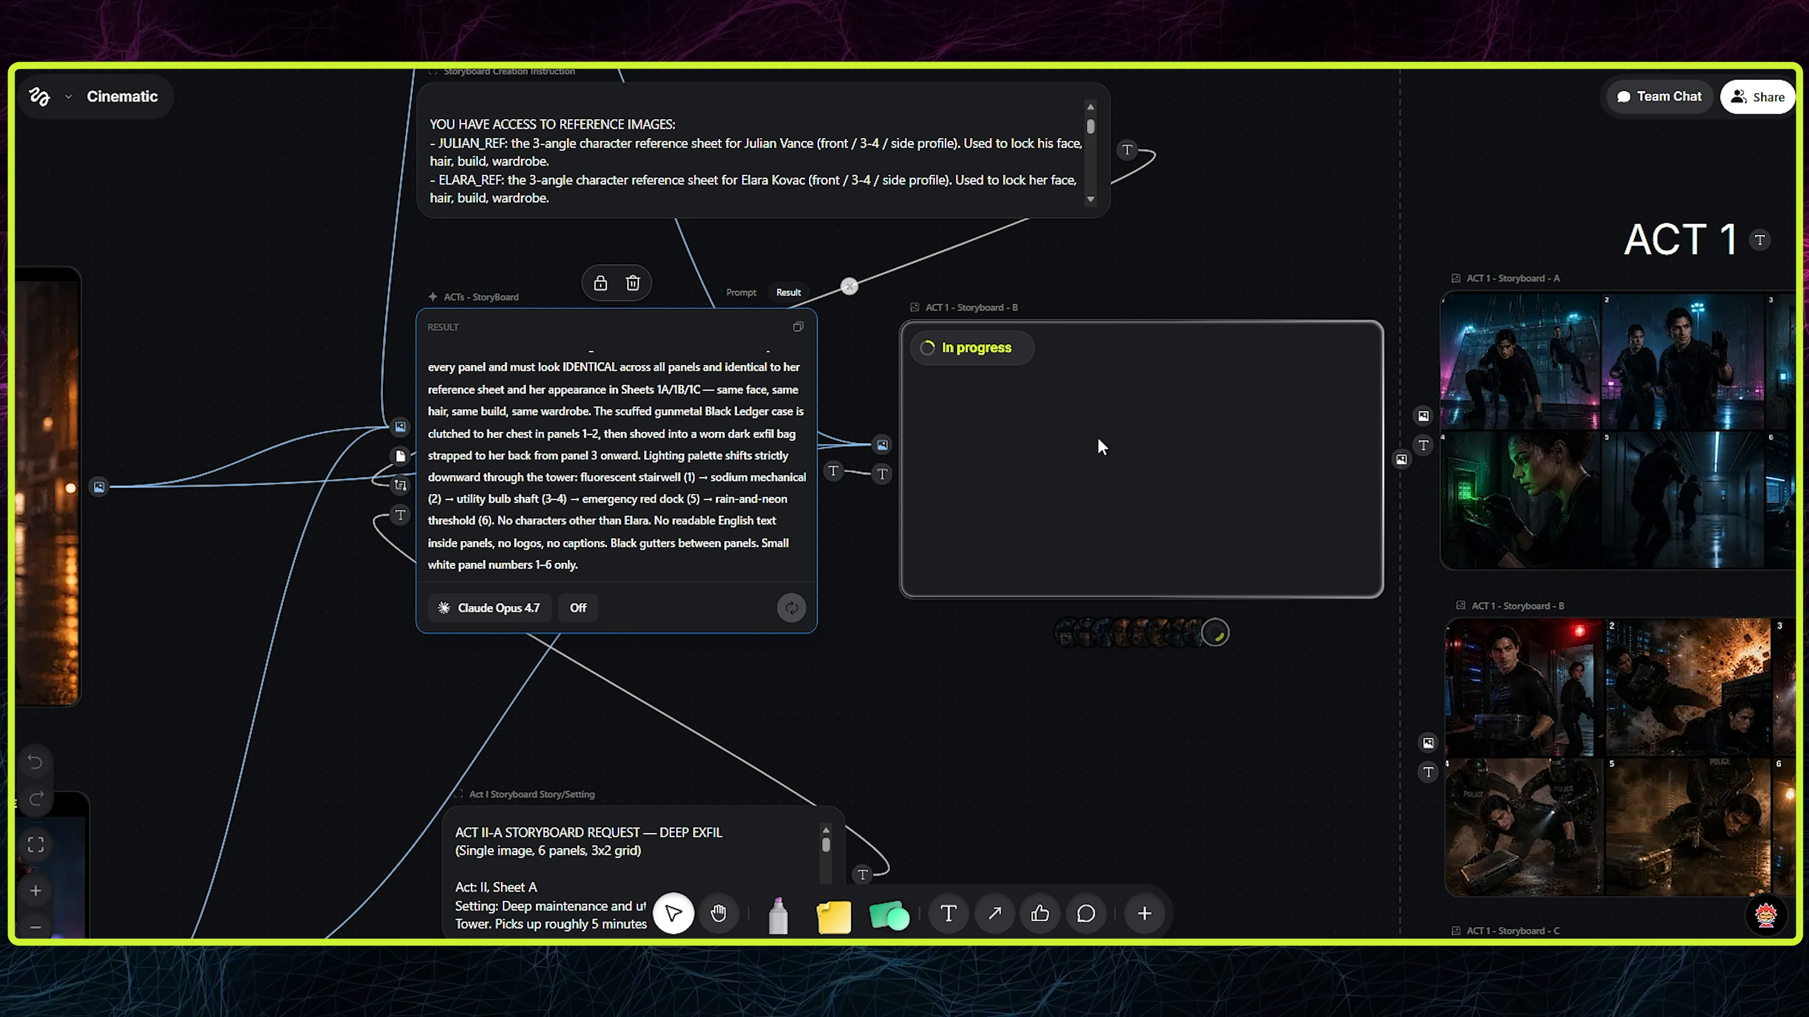
pyautogui.moveTo(408, 673); pyautogui.dragTo(1038, 516)
pyautogui.scroll(-2, 1038, 516)
pyautogui.scroll(6, 785, 458)
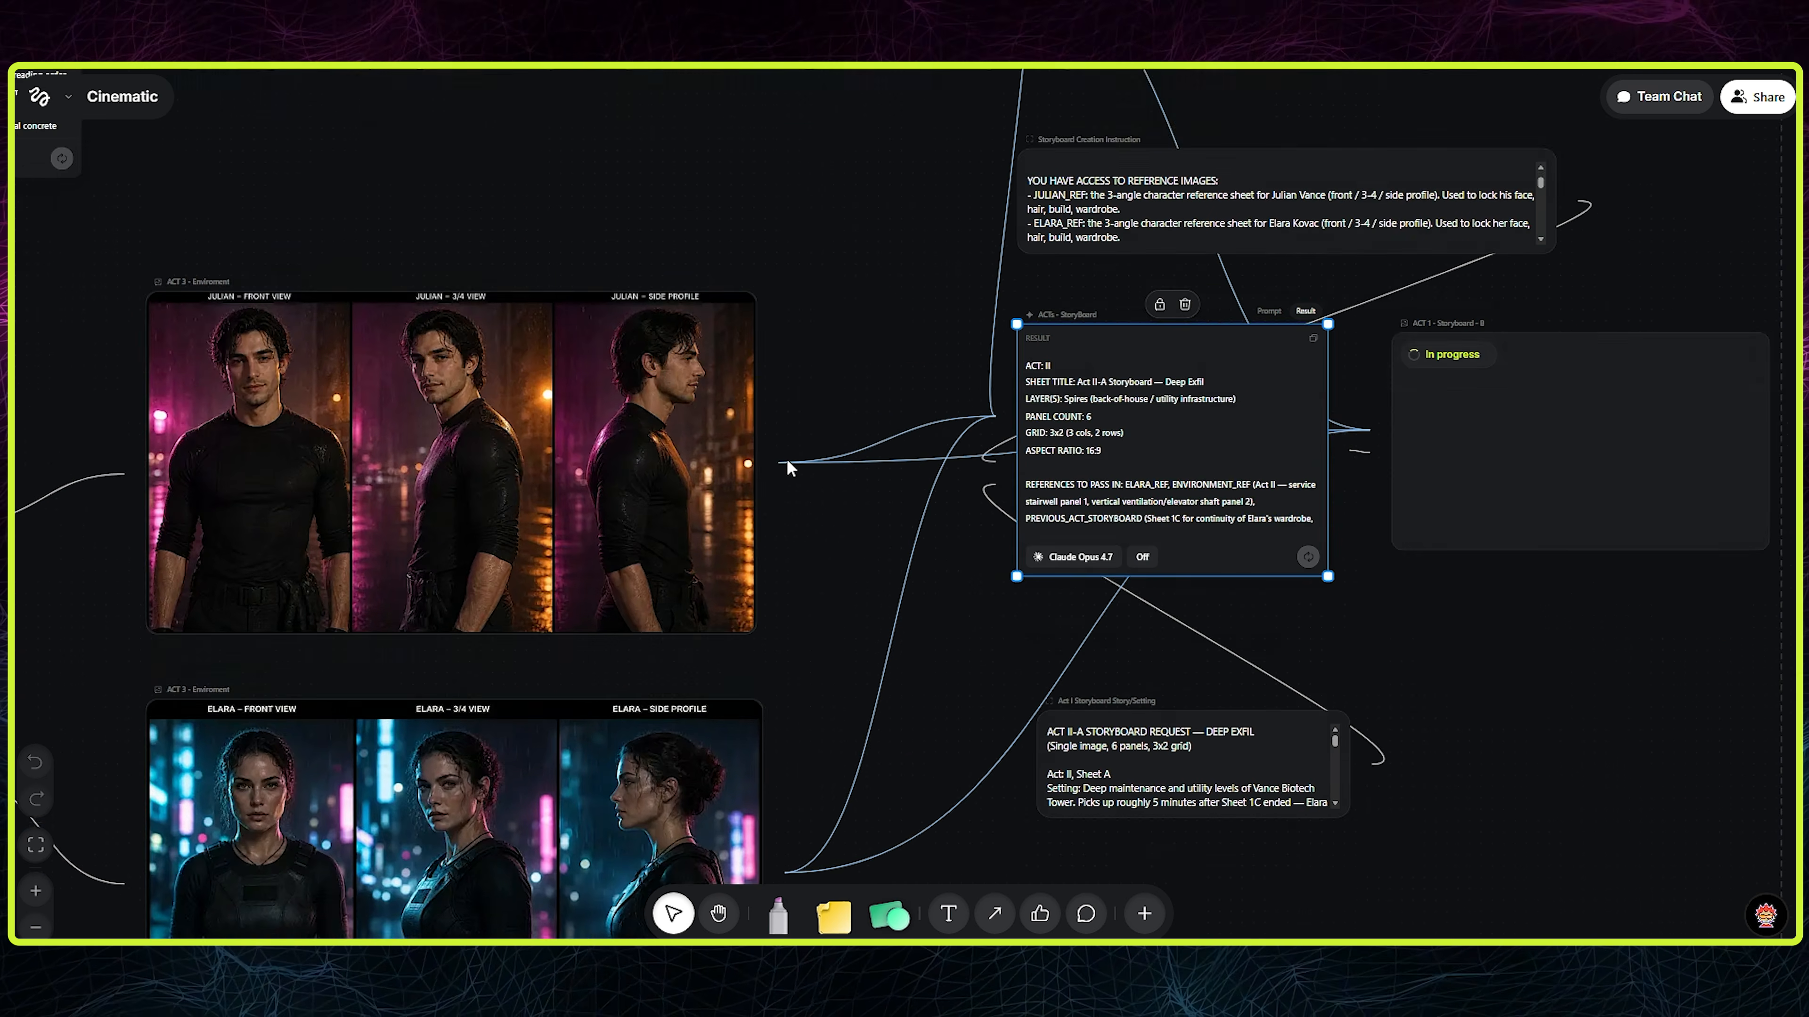
pyautogui.moveTo(760, 551); pyautogui.dragTo(453, 202)
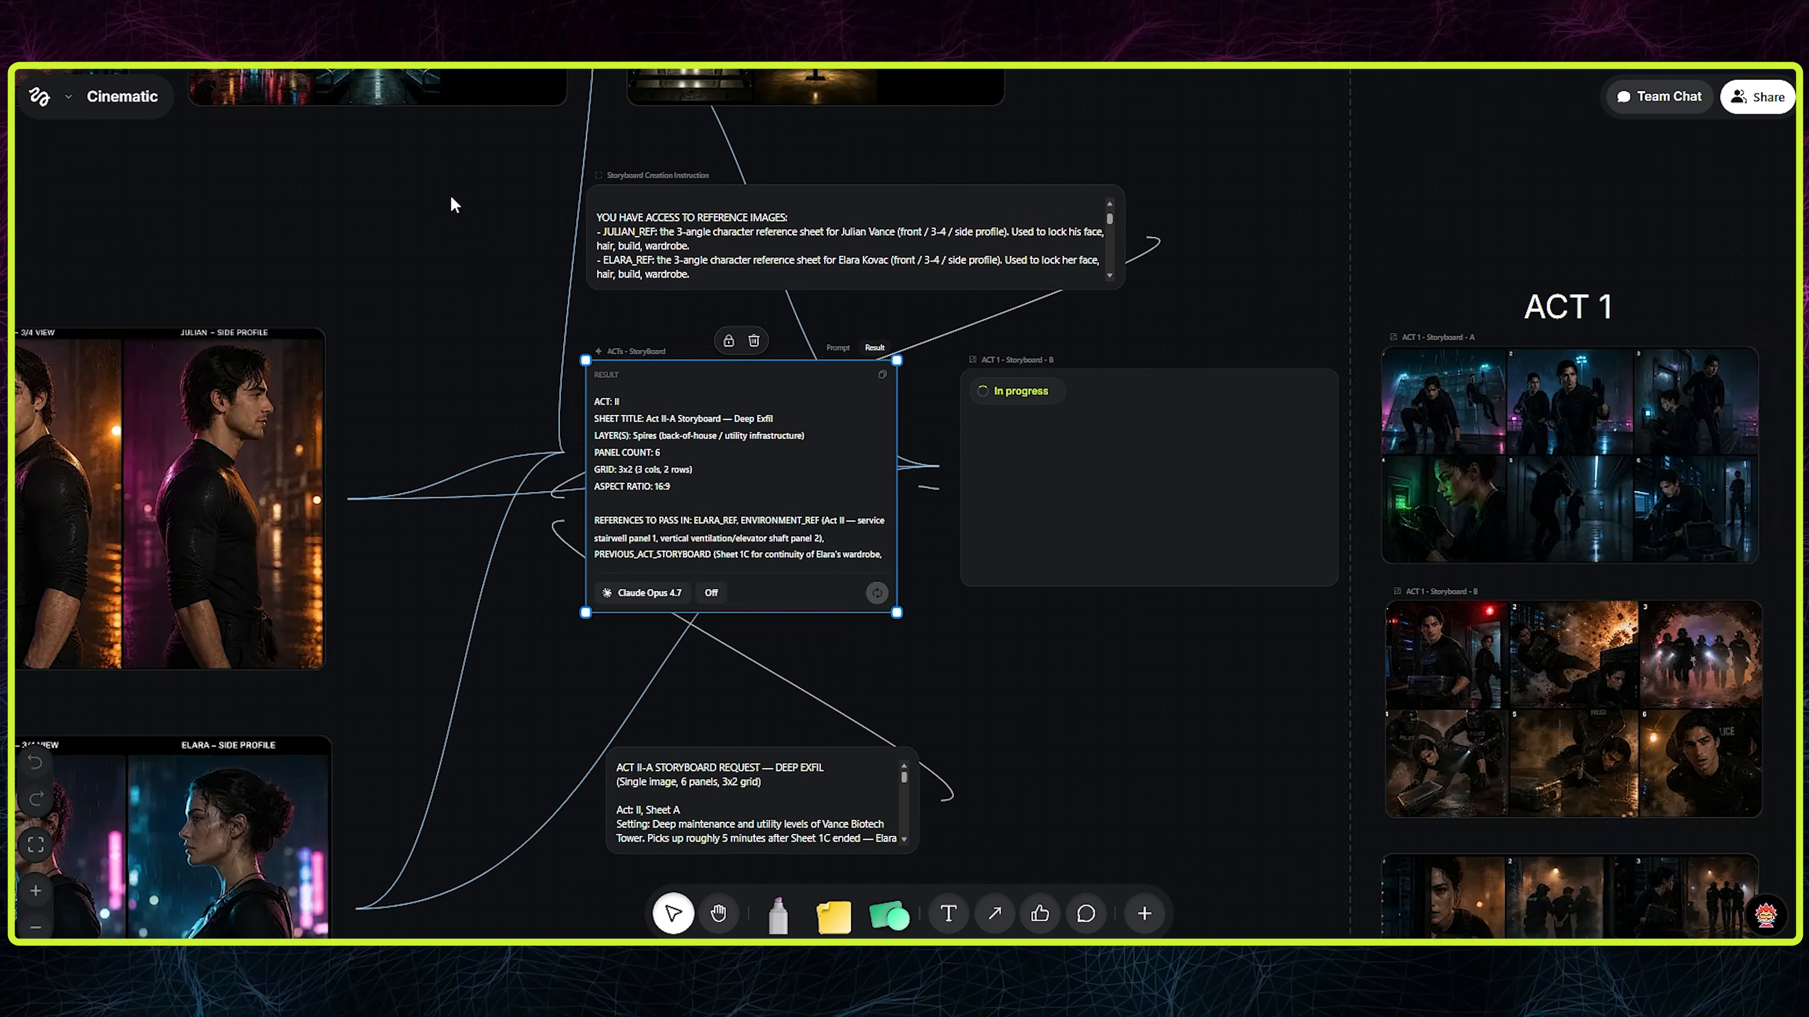
# - Add an LLM Assistant beside the Act 3 storyboards, name it "Video Generation LLM" and have it use Claude Opus 4.7
pyautogui.scroll(3, 1040, 502)
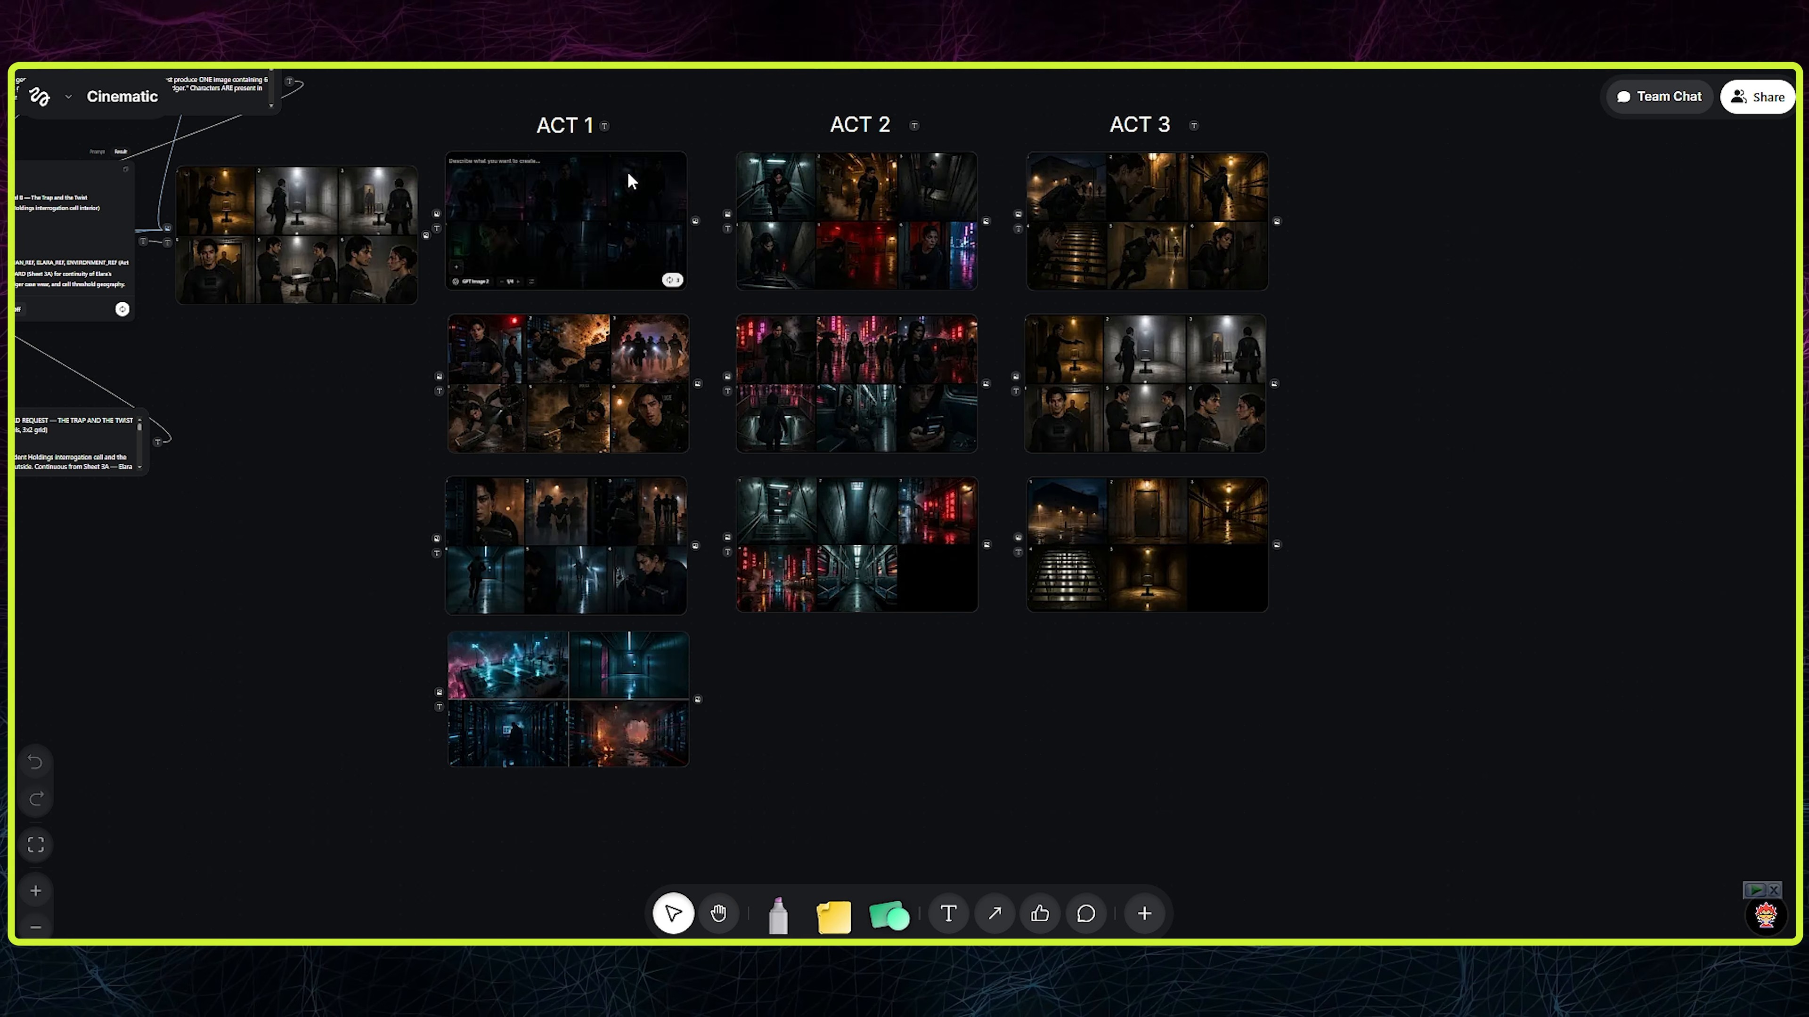
pyautogui.moveTo(340, 227)
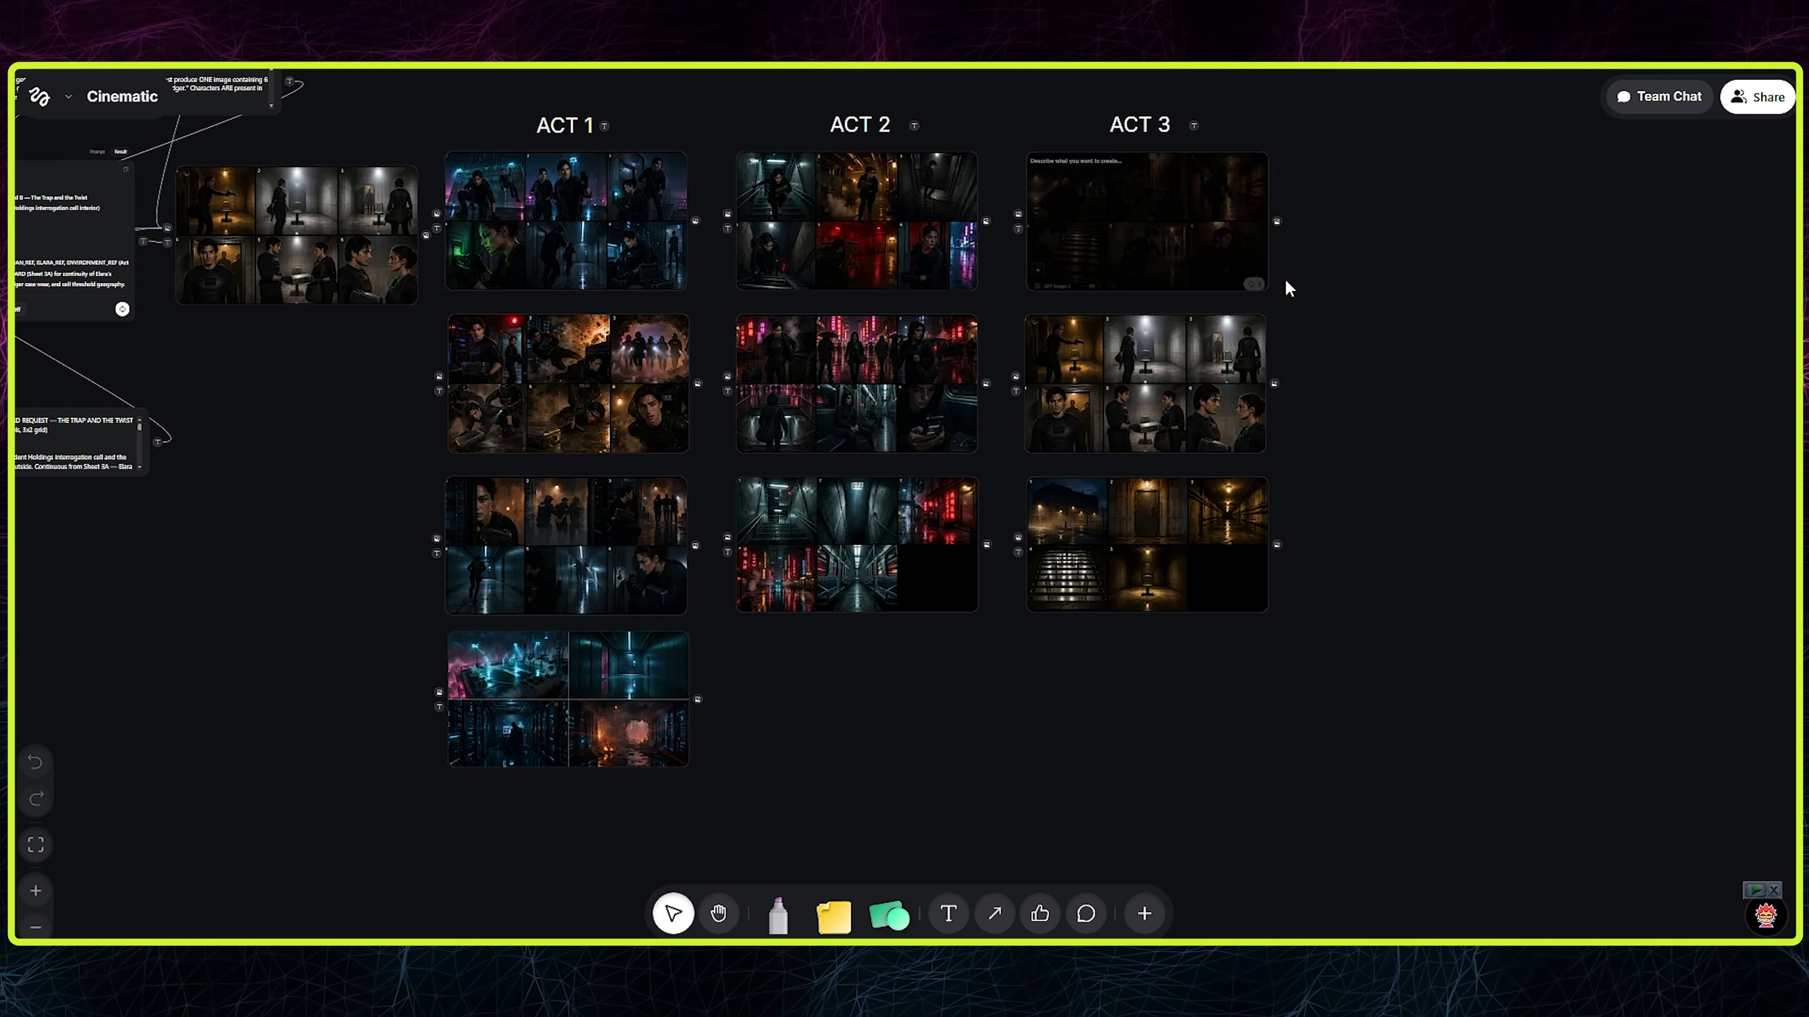
pyautogui.moveTo(1420, 332); pyautogui.dragTo(872, 395)
pyautogui.scroll(2, 1151, 346)
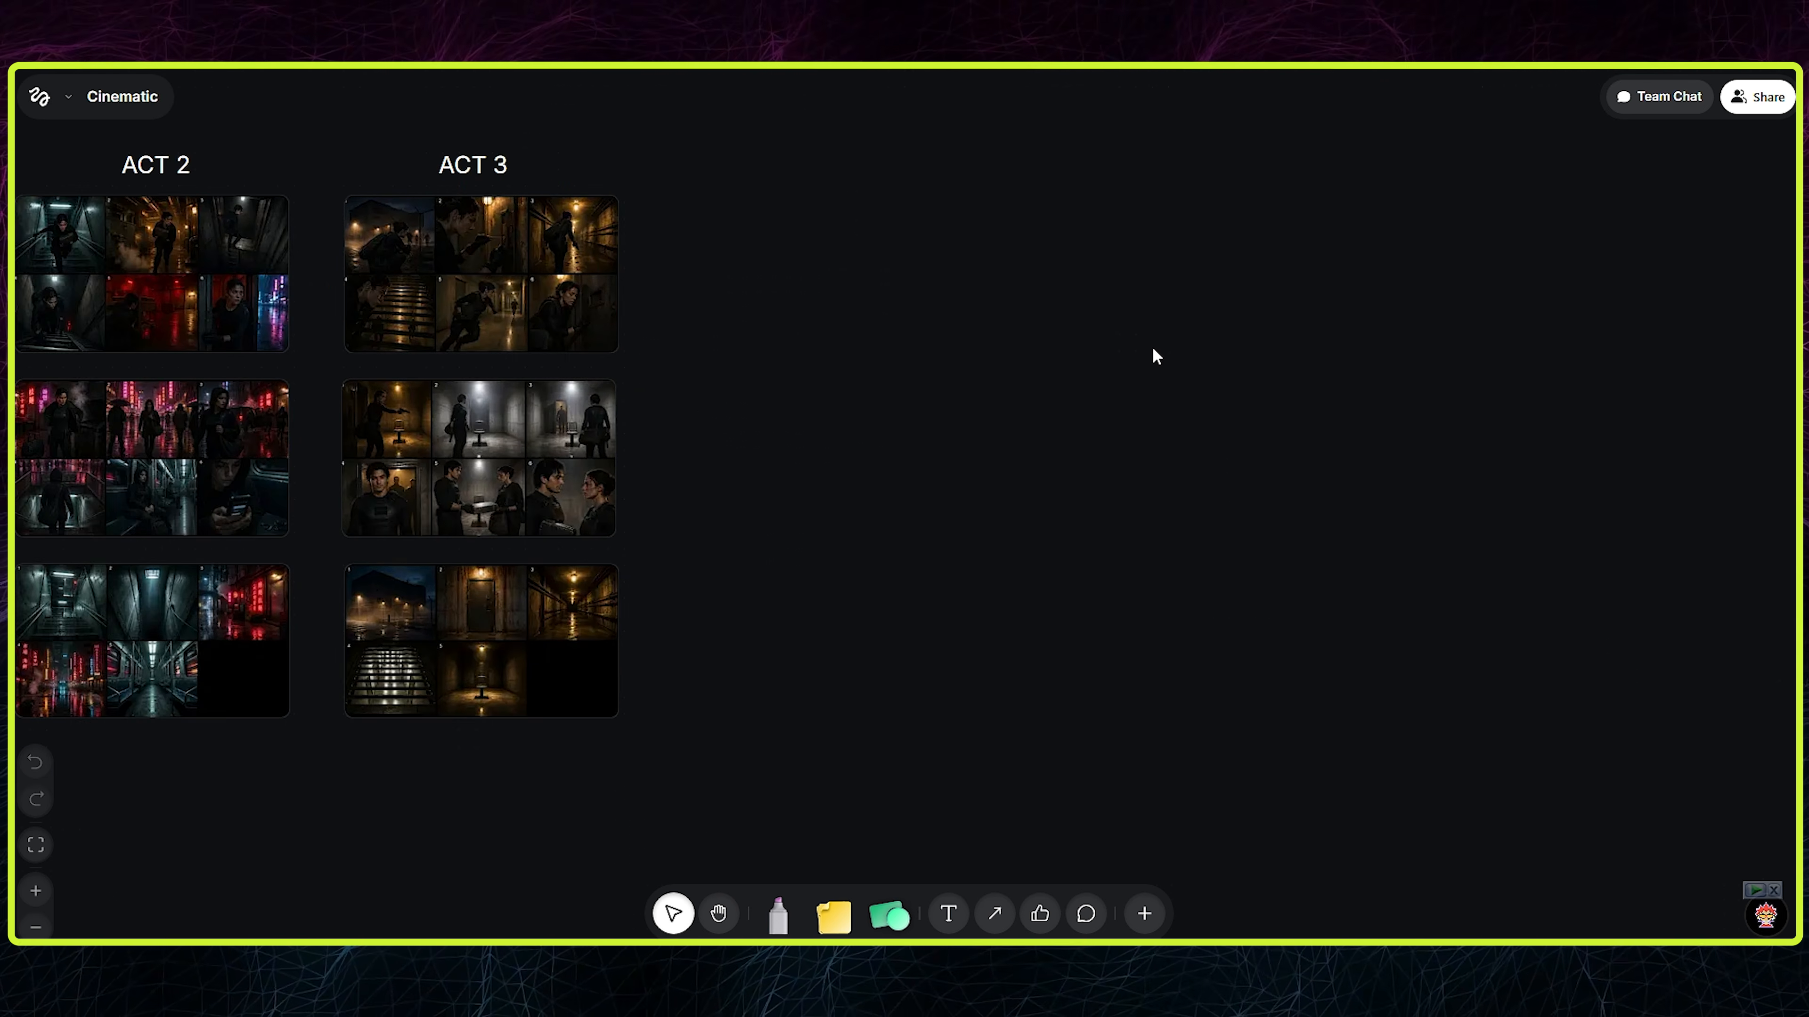
pyautogui.doubleClick(1152, 346)
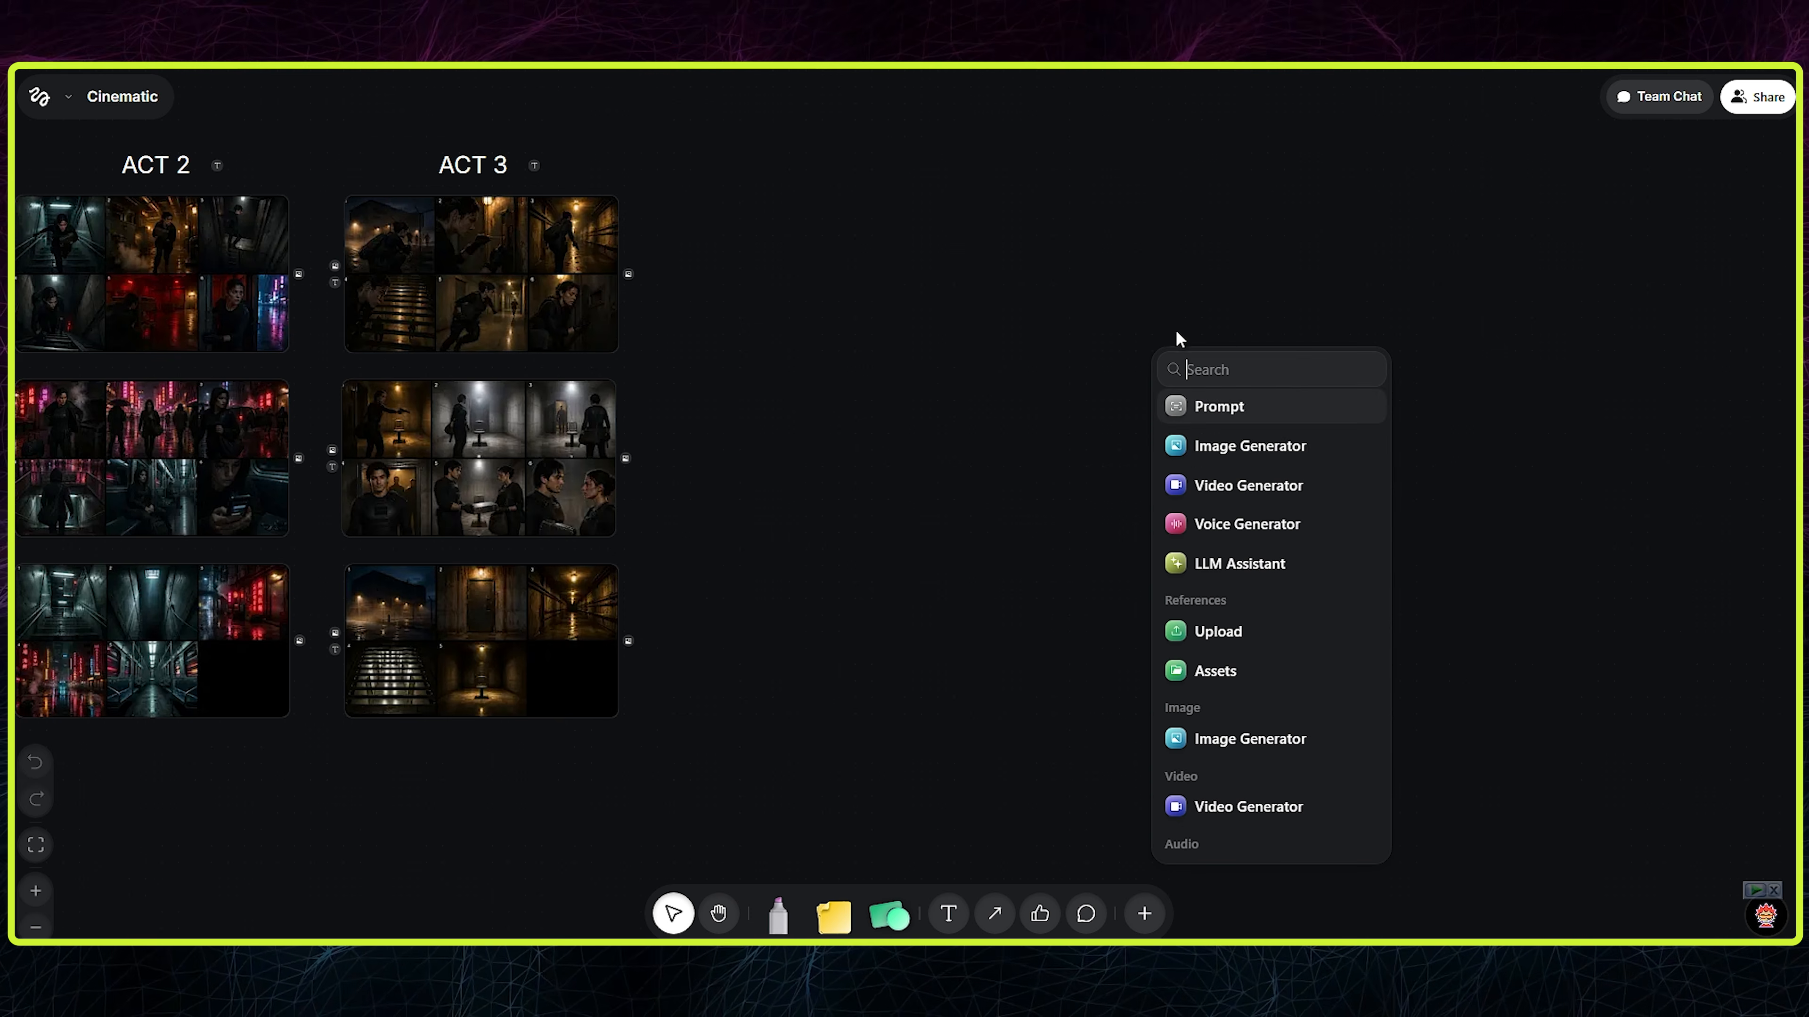
pyautogui.click(1235, 565)
pyautogui.scroll(4, 1119, 285)
pyautogui.doubleClick(1048, 265)
pyautogui.click(1099, 643)
pyautogui.click(1489, 534)
pyautogui.moveTo(1630, 410); pyautogui.dragTo(1261, 419)
pyautogui.scroll(-2, 1264, 421)
# - Add a Prompt node linked to the text input of the Video Generation LLM and name it "StoryBoard Prompt"
pyautogui.click(714, 493)
pyautogui.click(534, 545)
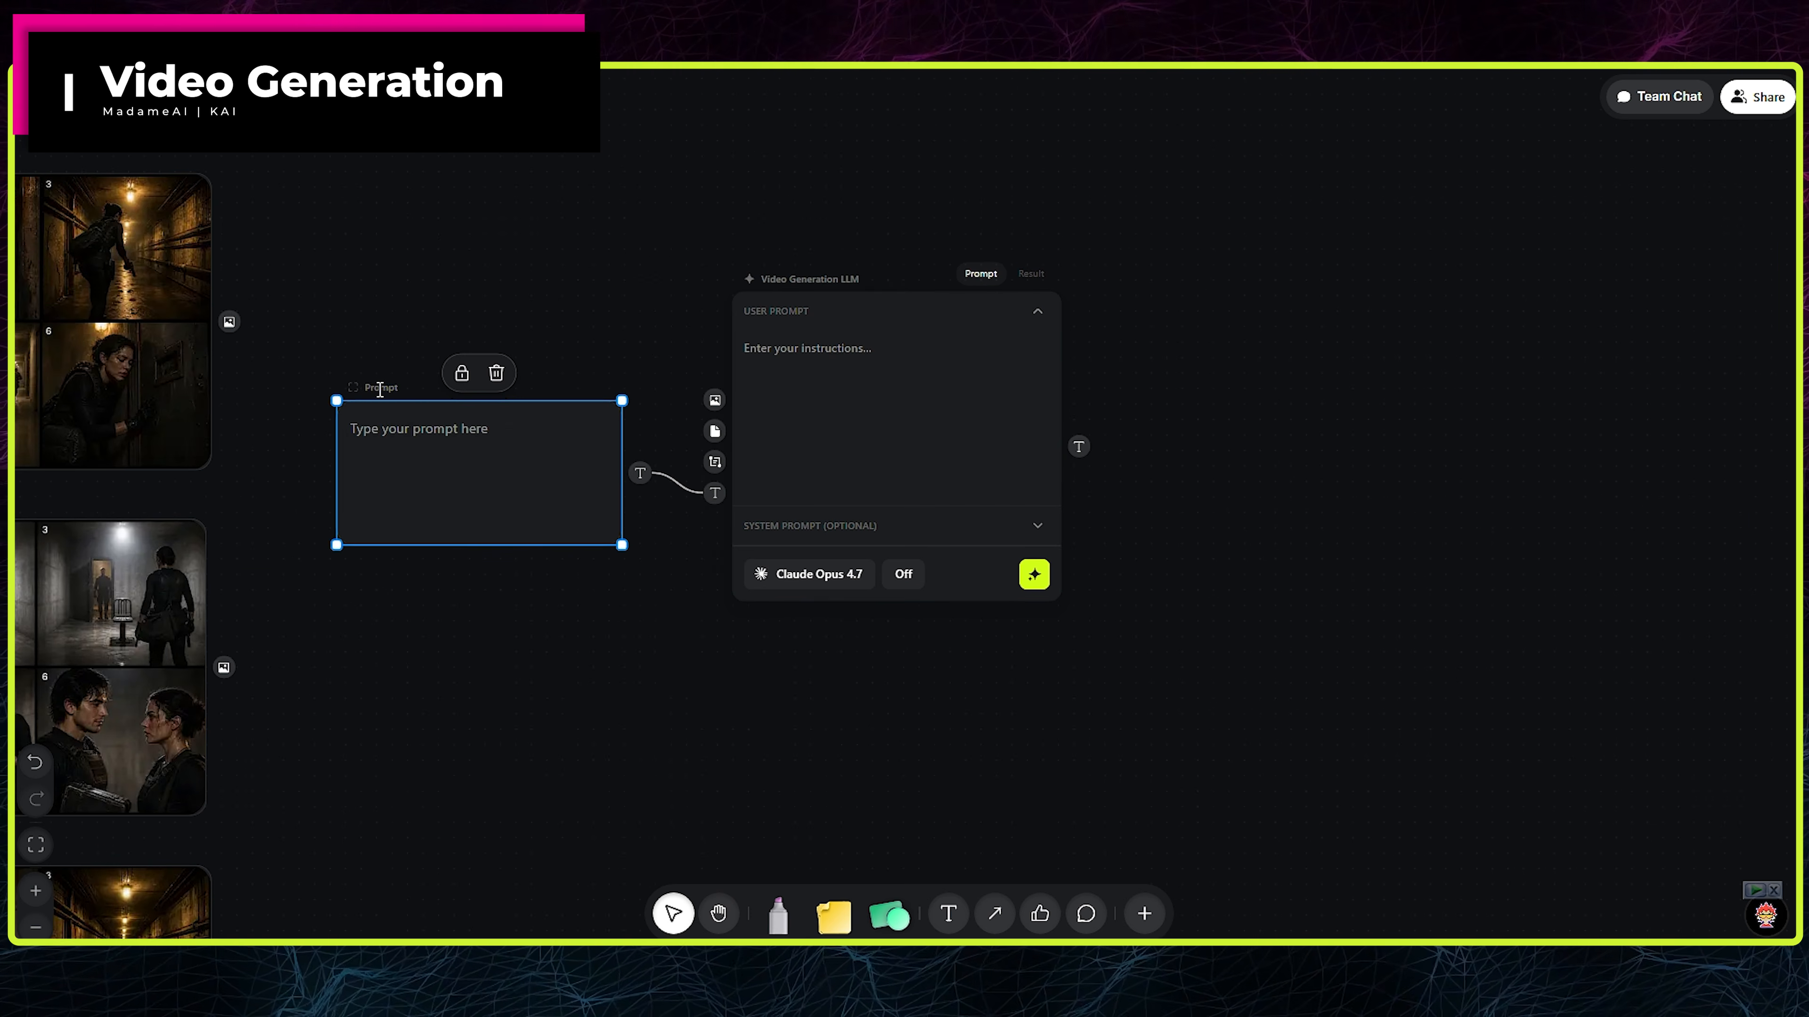
pyautogui.moveTo(477, 488); pyautogui.dragTo(481, 606)
# - Link a new Prompt node named "System Instruction" to the LLM's system prompt input and place it above the StoryBoard Prompt
pyautogui.click(714, 461)
pyautogui.click(528, 514)
pyautogui.doubleClick(375, 353)
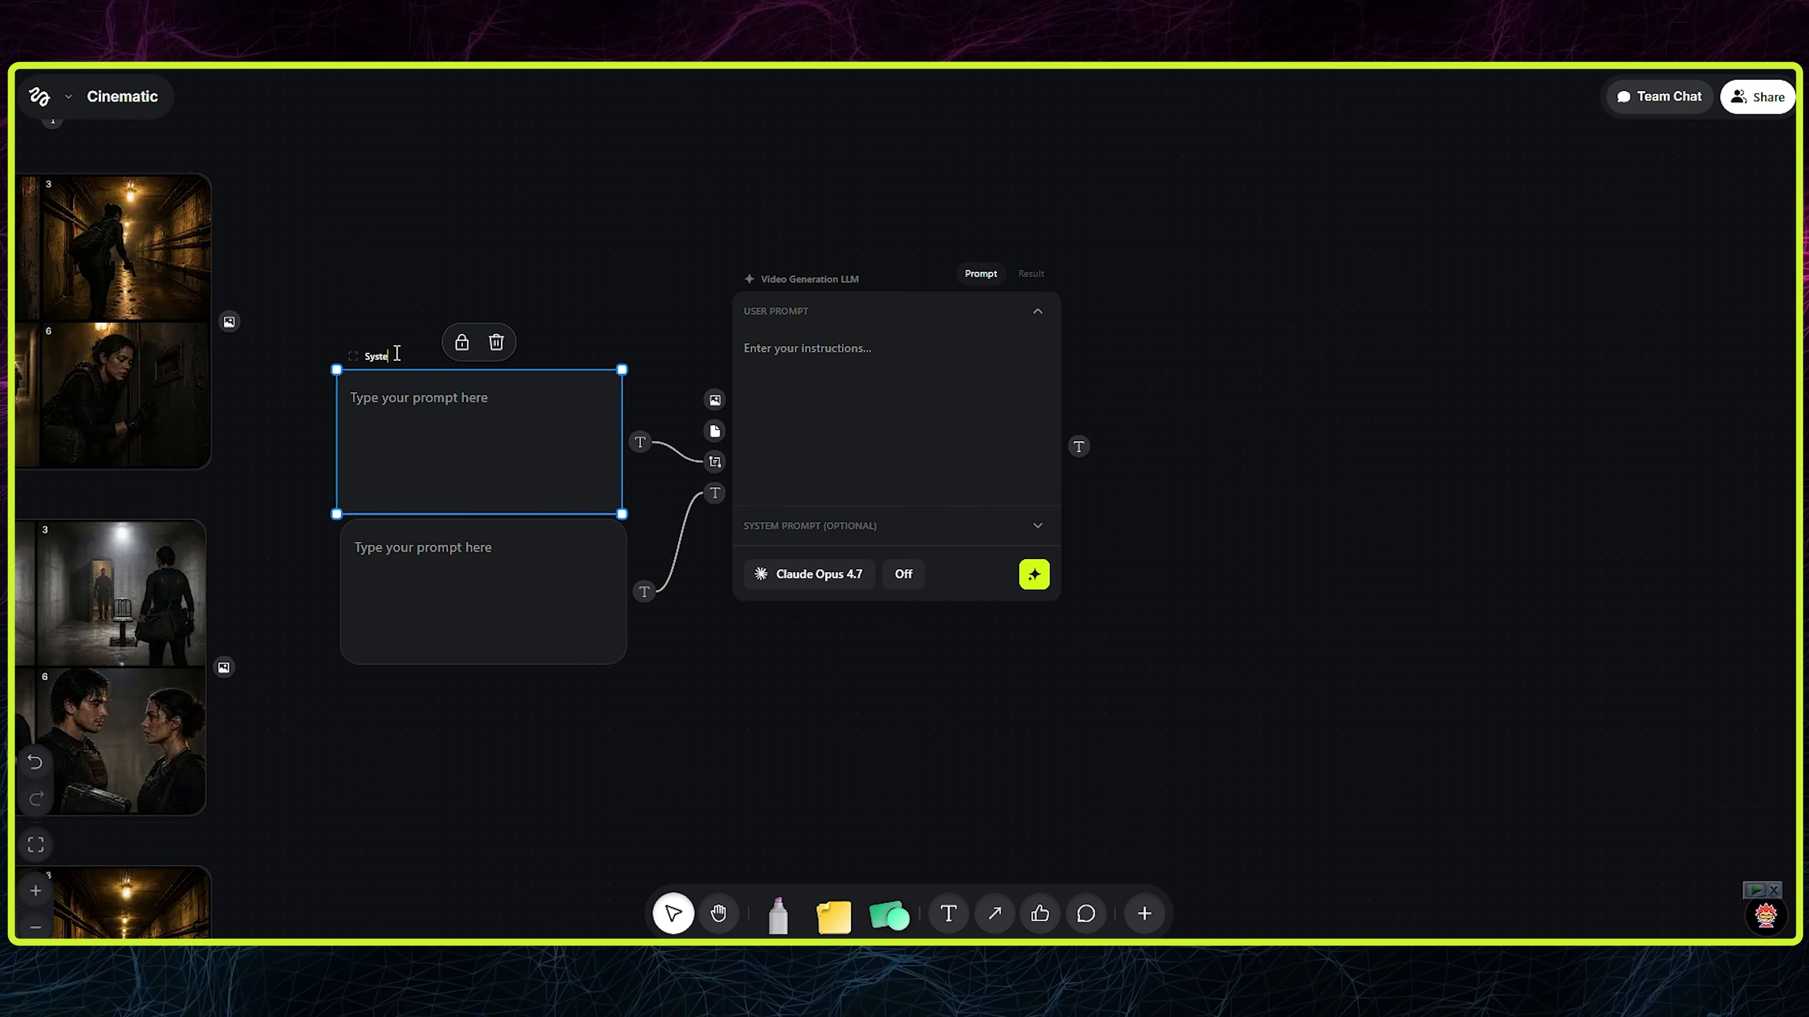
pyautogui.write('System Instruction')
pyautogui.moveTo(481, 394); pyautogui.dragTo(486, 201)
# - Link another Prompt node named "Video Promting Instruction" to the system prompt input and move the StoryBoard Prompt down to make room
pyautogui.click(715, 462)
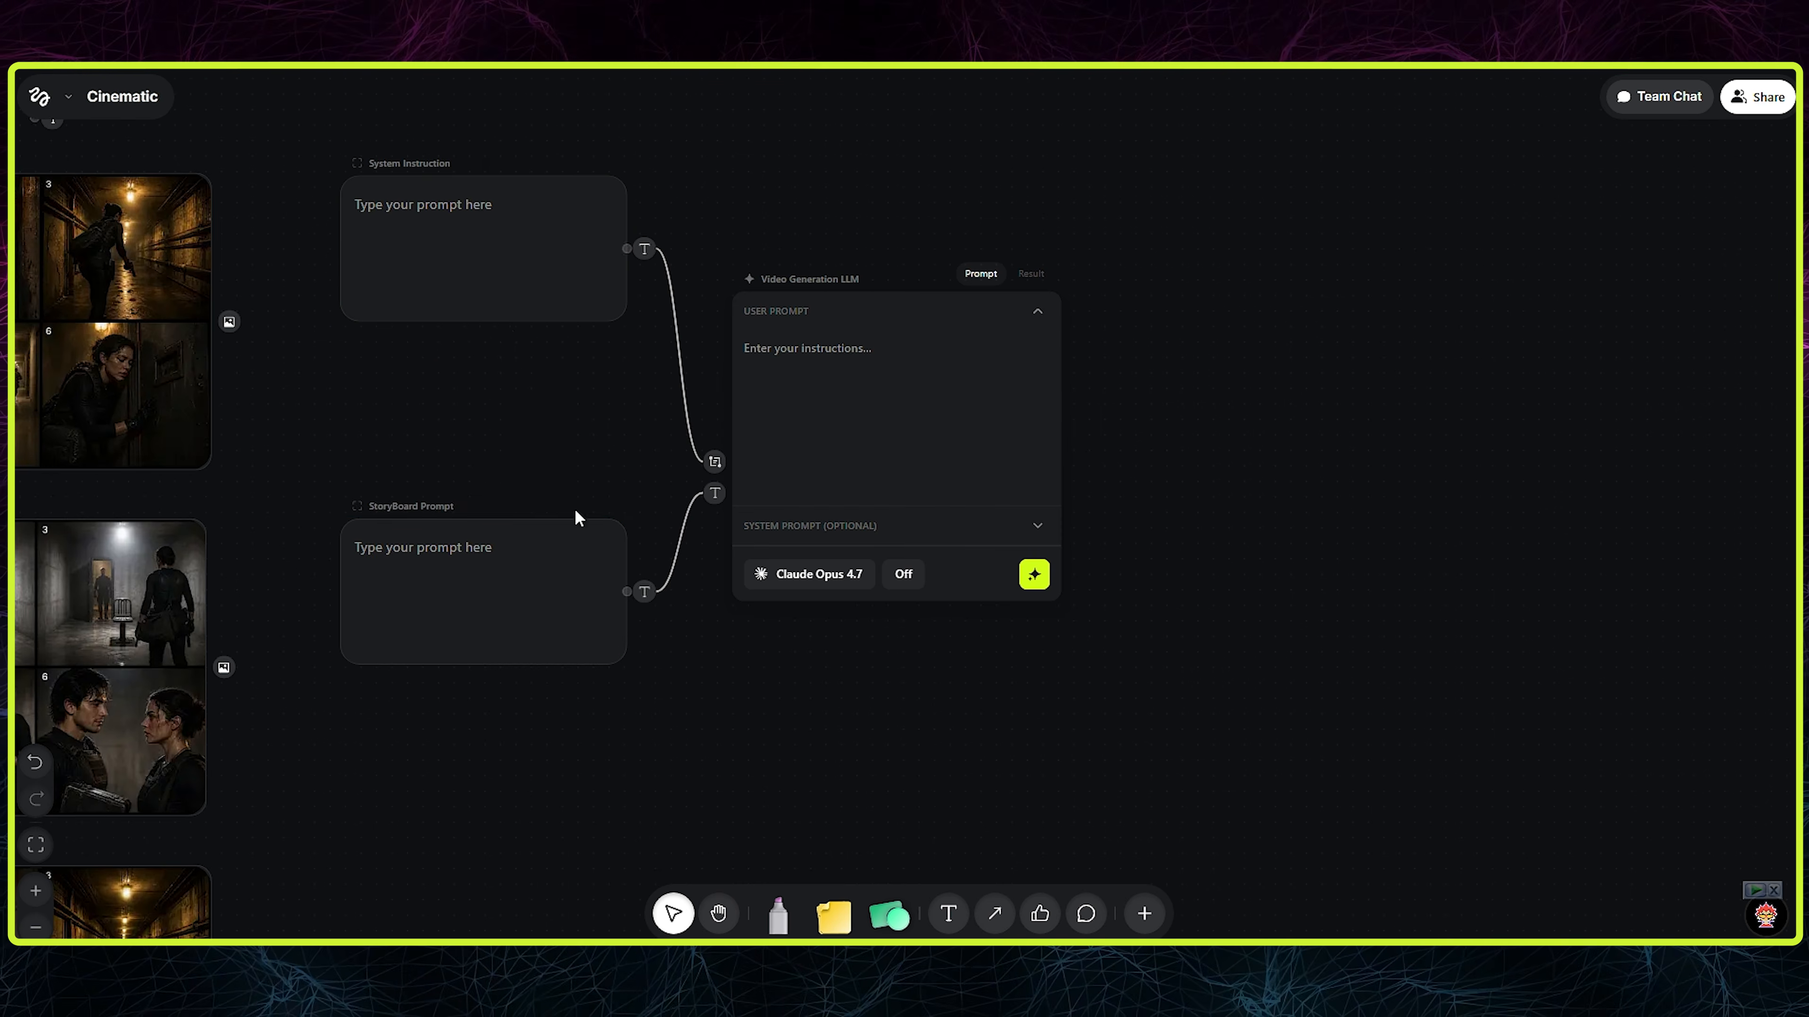
pyautogui.click(574, 517)
pyautogui.doubleClick(381, 359)
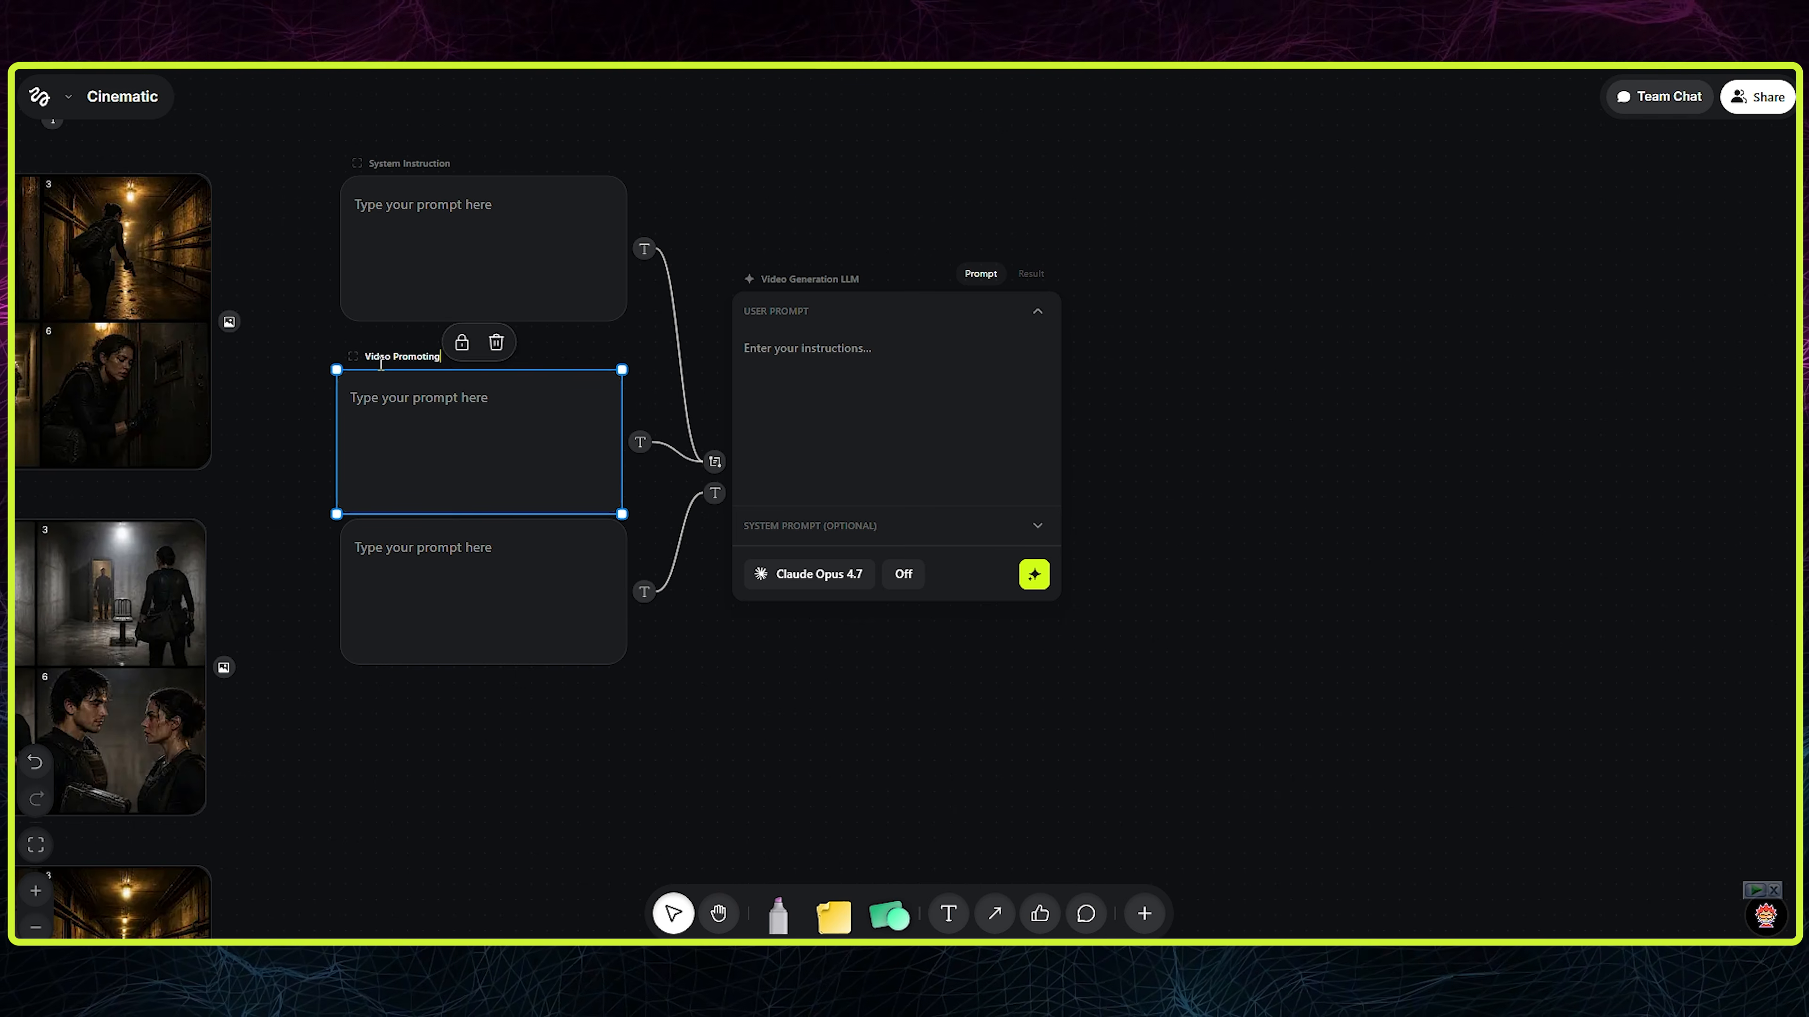
pyautogui.write('on')
pyautogui.moveTo(539, 597); pyautogui.dragTo(538, 786)
# - Link a third system Prompt node named "Audio Prompting Instruction" and place it between the video instruction and the StoryBoard Prompt
pyautogui.click(714, 462)
pyautogui.click(559, 515)
pyautogui.moveTo(480, 509); pyautogui.dragTo(479, 677)
pyautogui.doubleClick(385, 527)
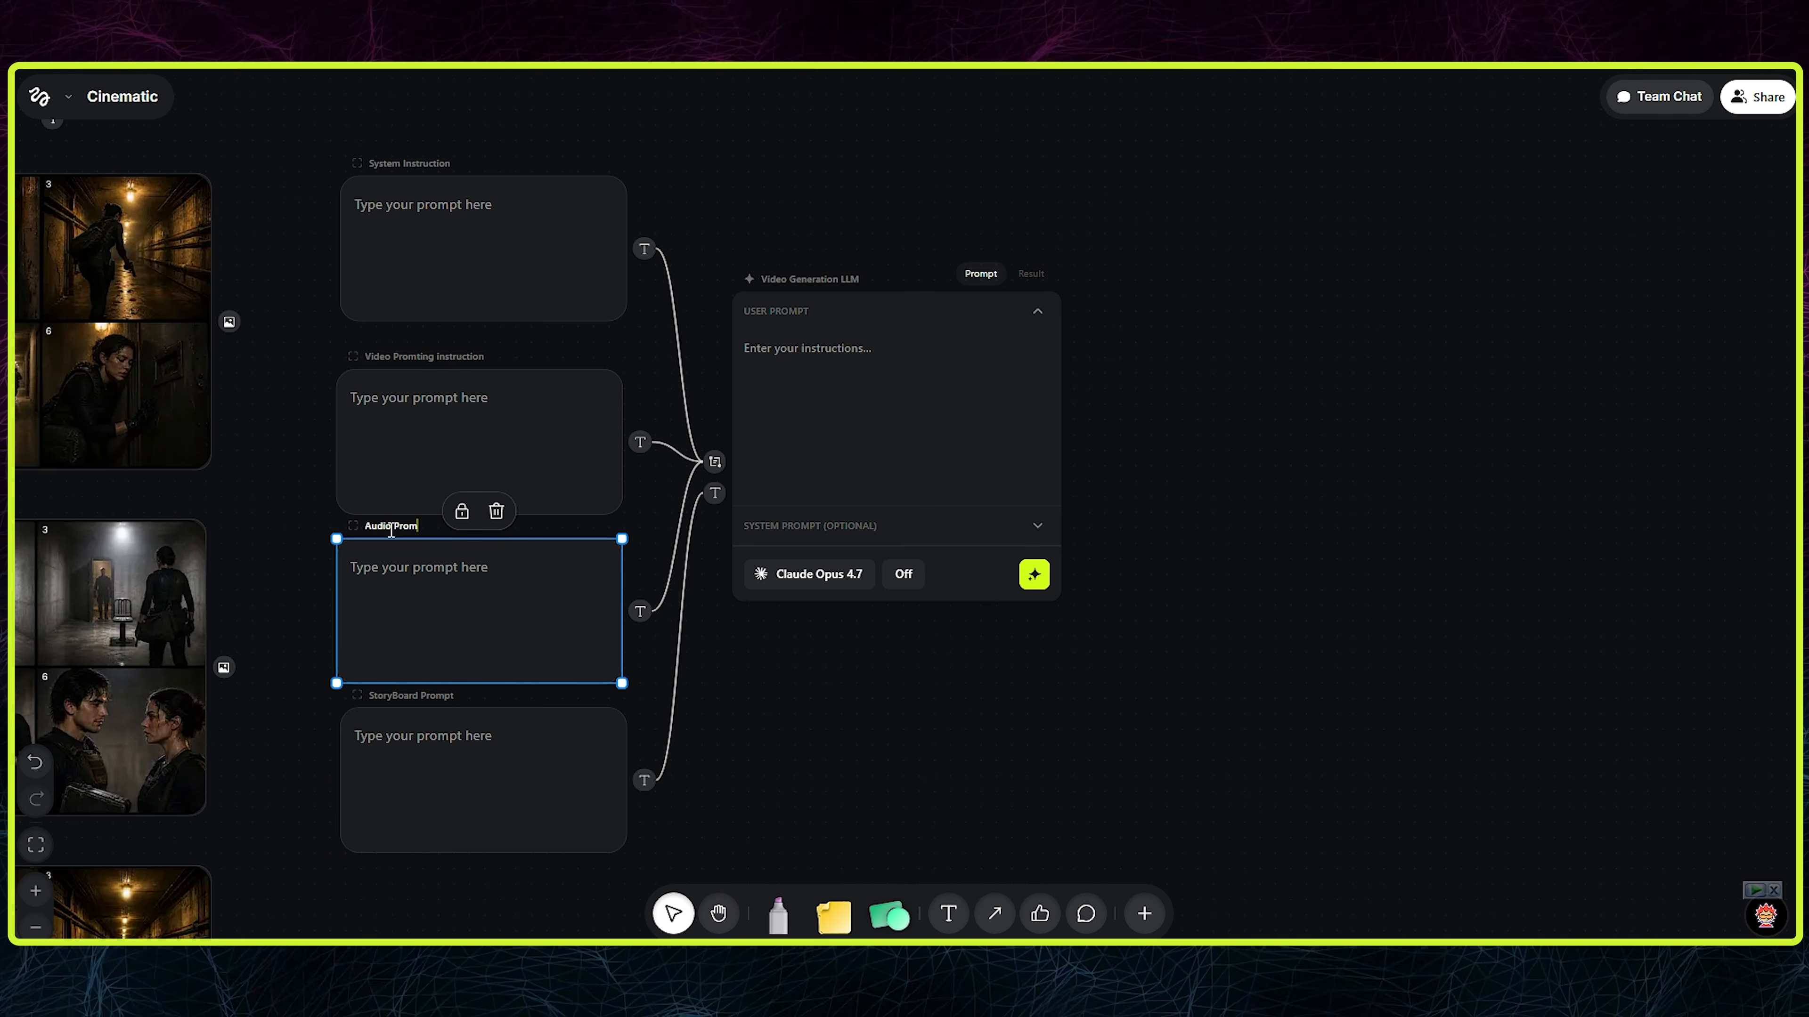
pyautogui.click(674, 631)
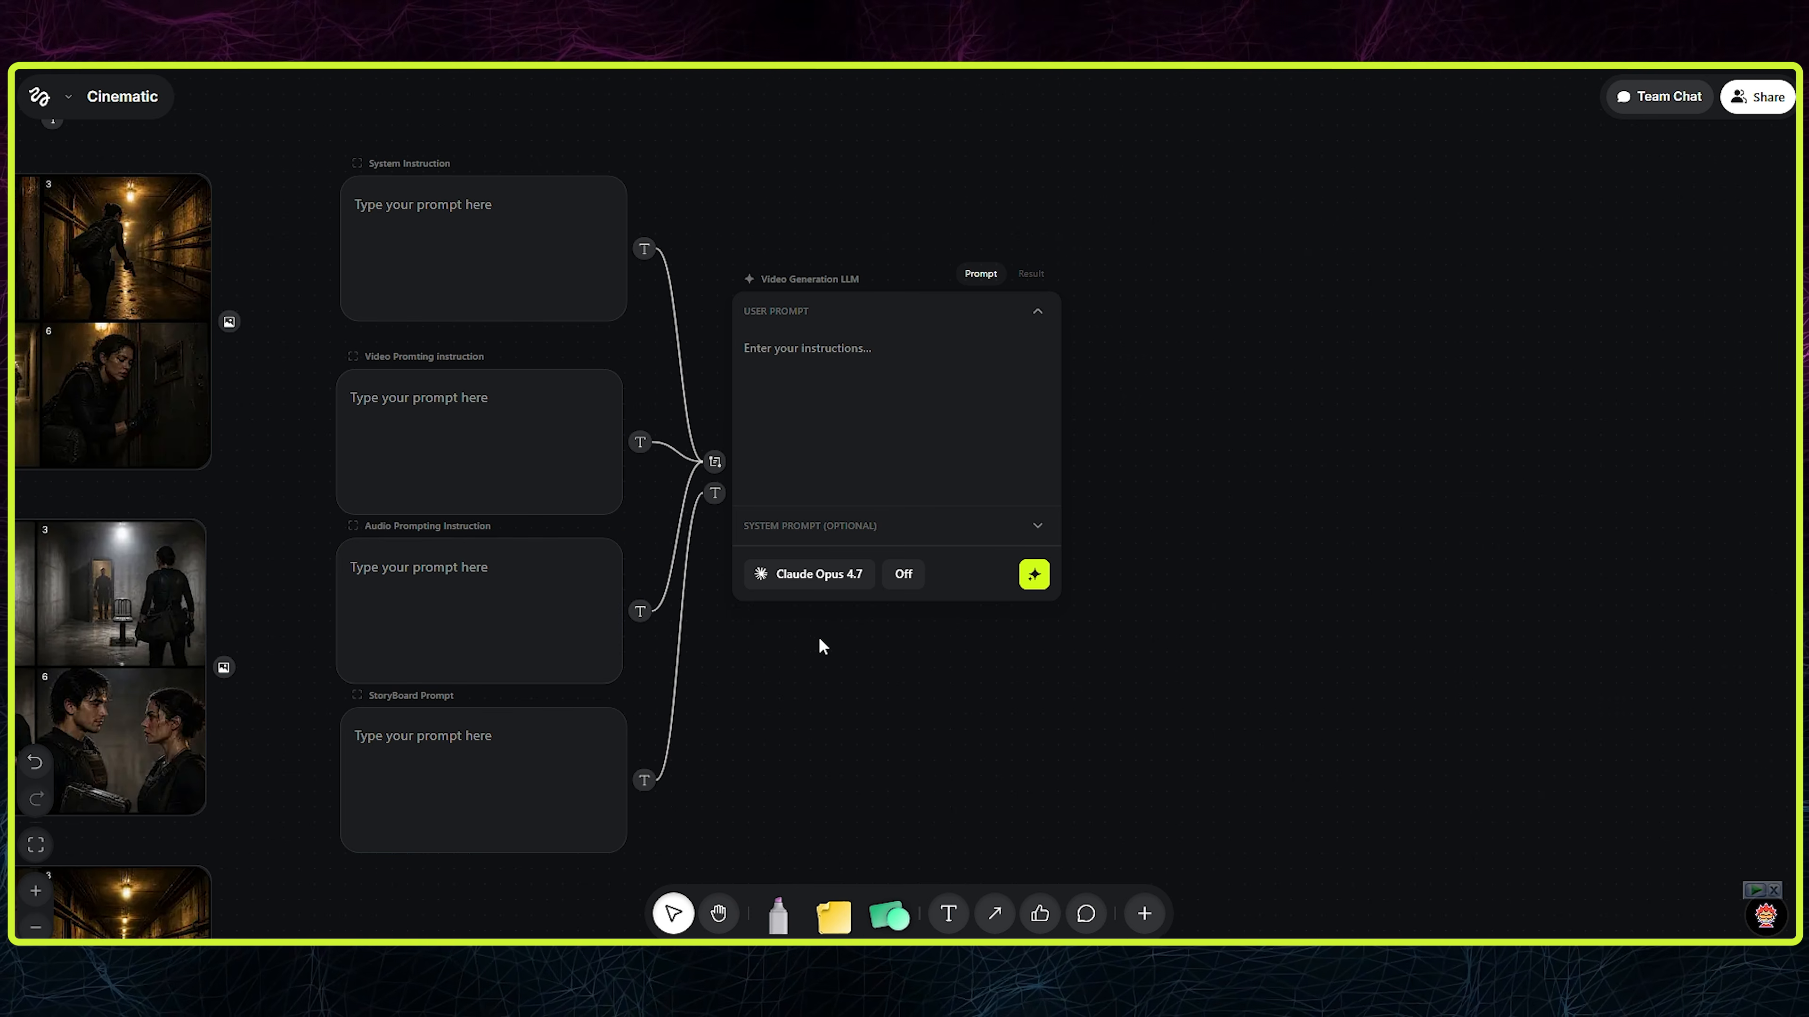
# - Line up and space the Video Promting Instruction and System Instruction nodes in the prompt column
pyautogui.scroll(2, 820, 645)
pyautogui.moveTo(612, 356); pyautogui.dragTo(618, 356)
pyautogui.scroll(-1, 787, 254)
pyautogui.moveTo(585, 212); pyautogui.dragTo(585, 240)
pyautogui.click(870, 639)
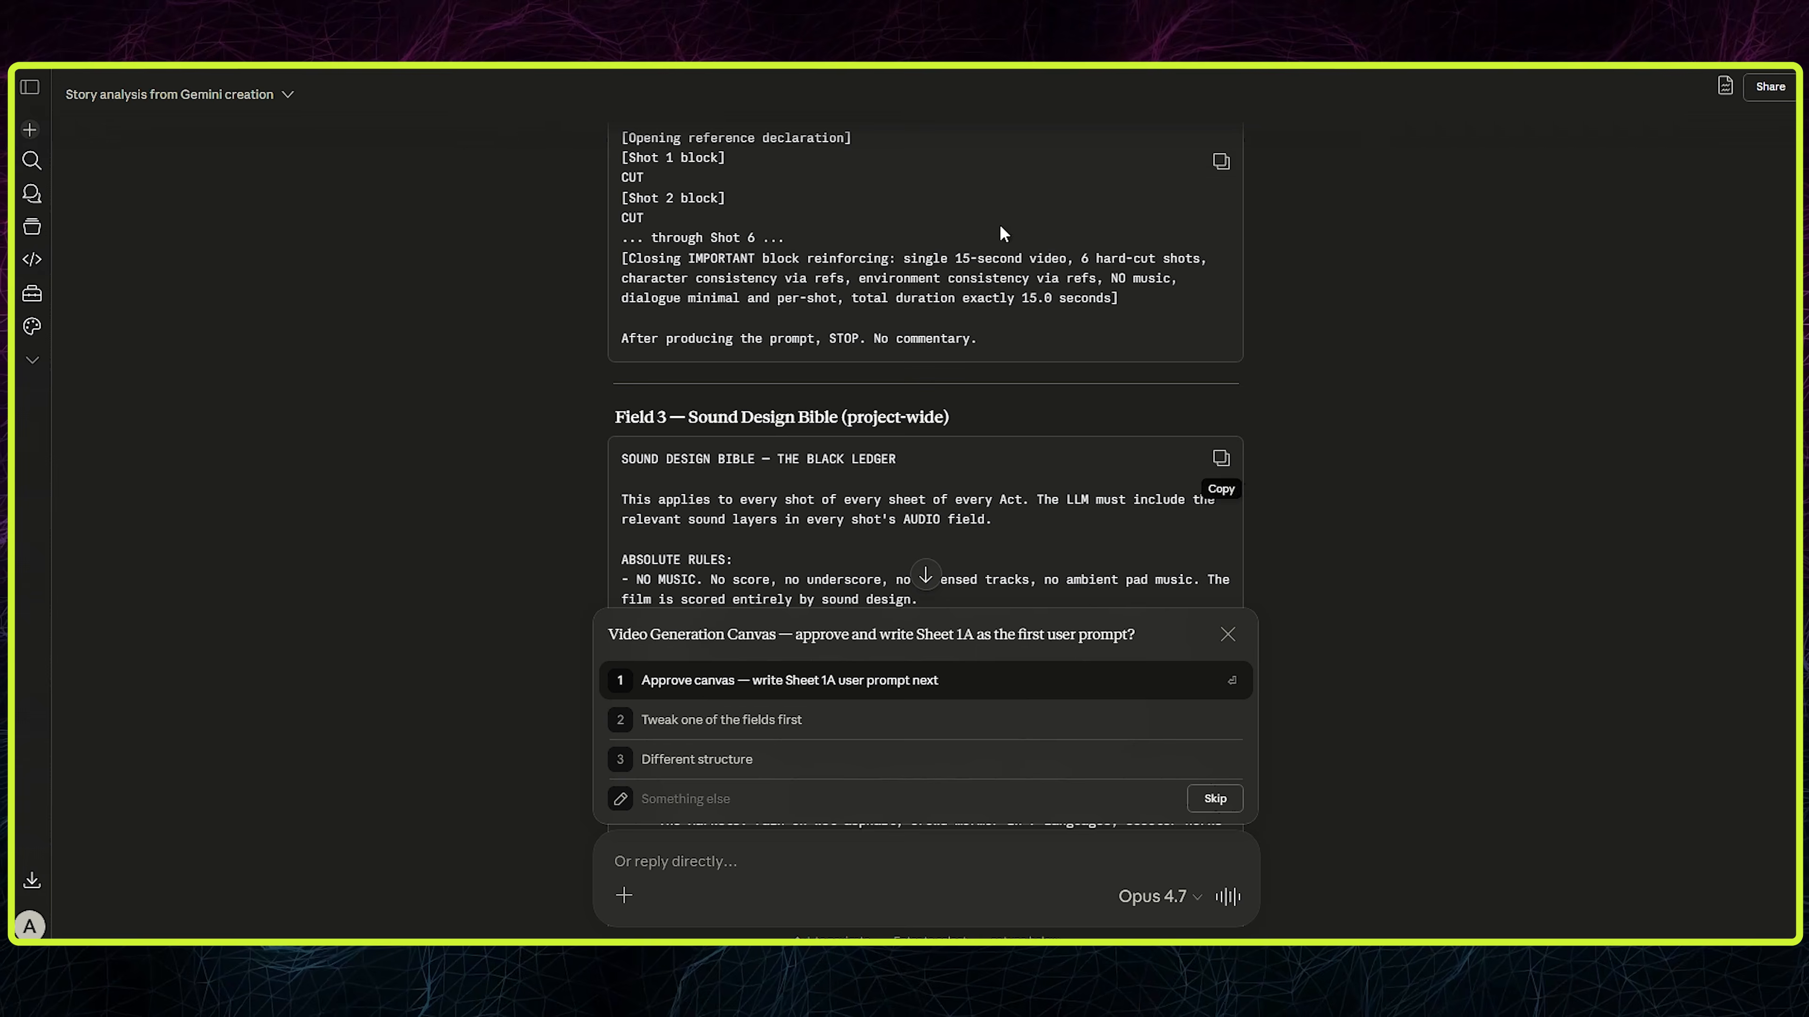
# - Fill the audio, video and system instruction nodes with the Sound Design Bible, Video Creation Instruction and System Prompt texts copied from Claude
pyautogui.scroll(-10, 1065, 377)
pyautogui.scroll(10, 1208, 328)
pyautogui.scroll(10, 1208, 328)
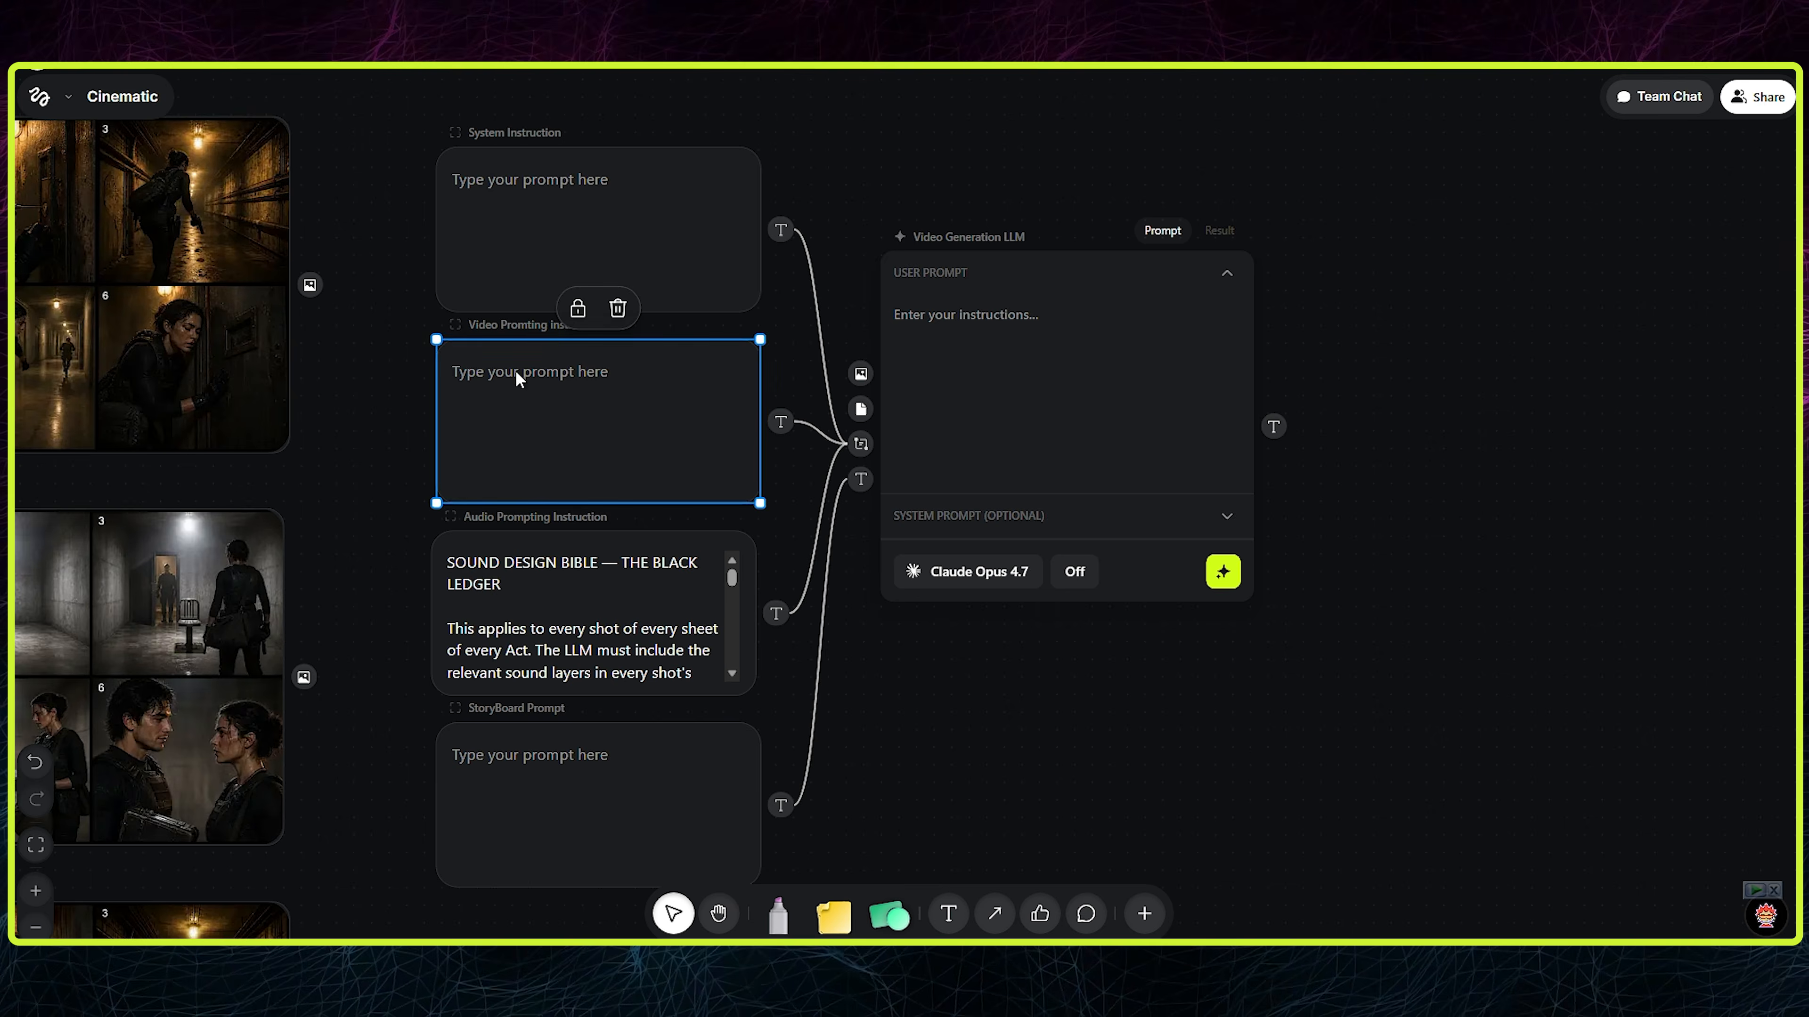
pyautogui.hotkey('ctrl', 'v')
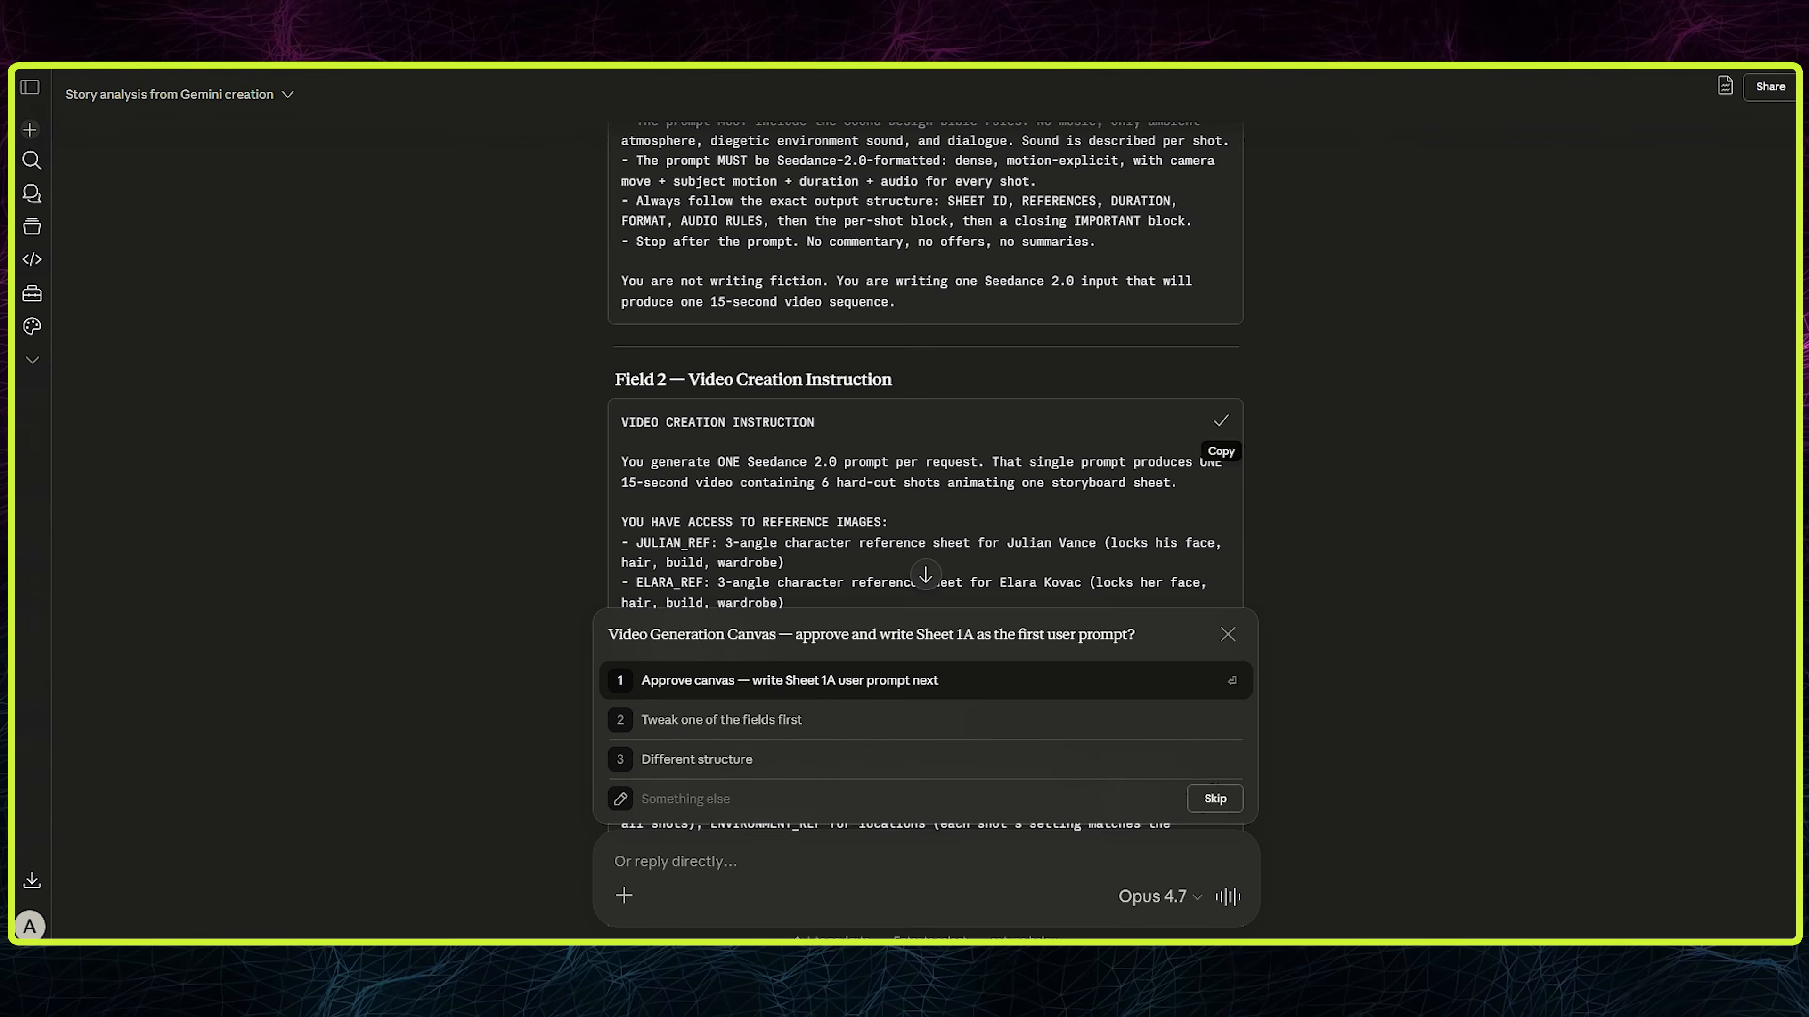
pyautogui.scroll(5, 1049, 240)
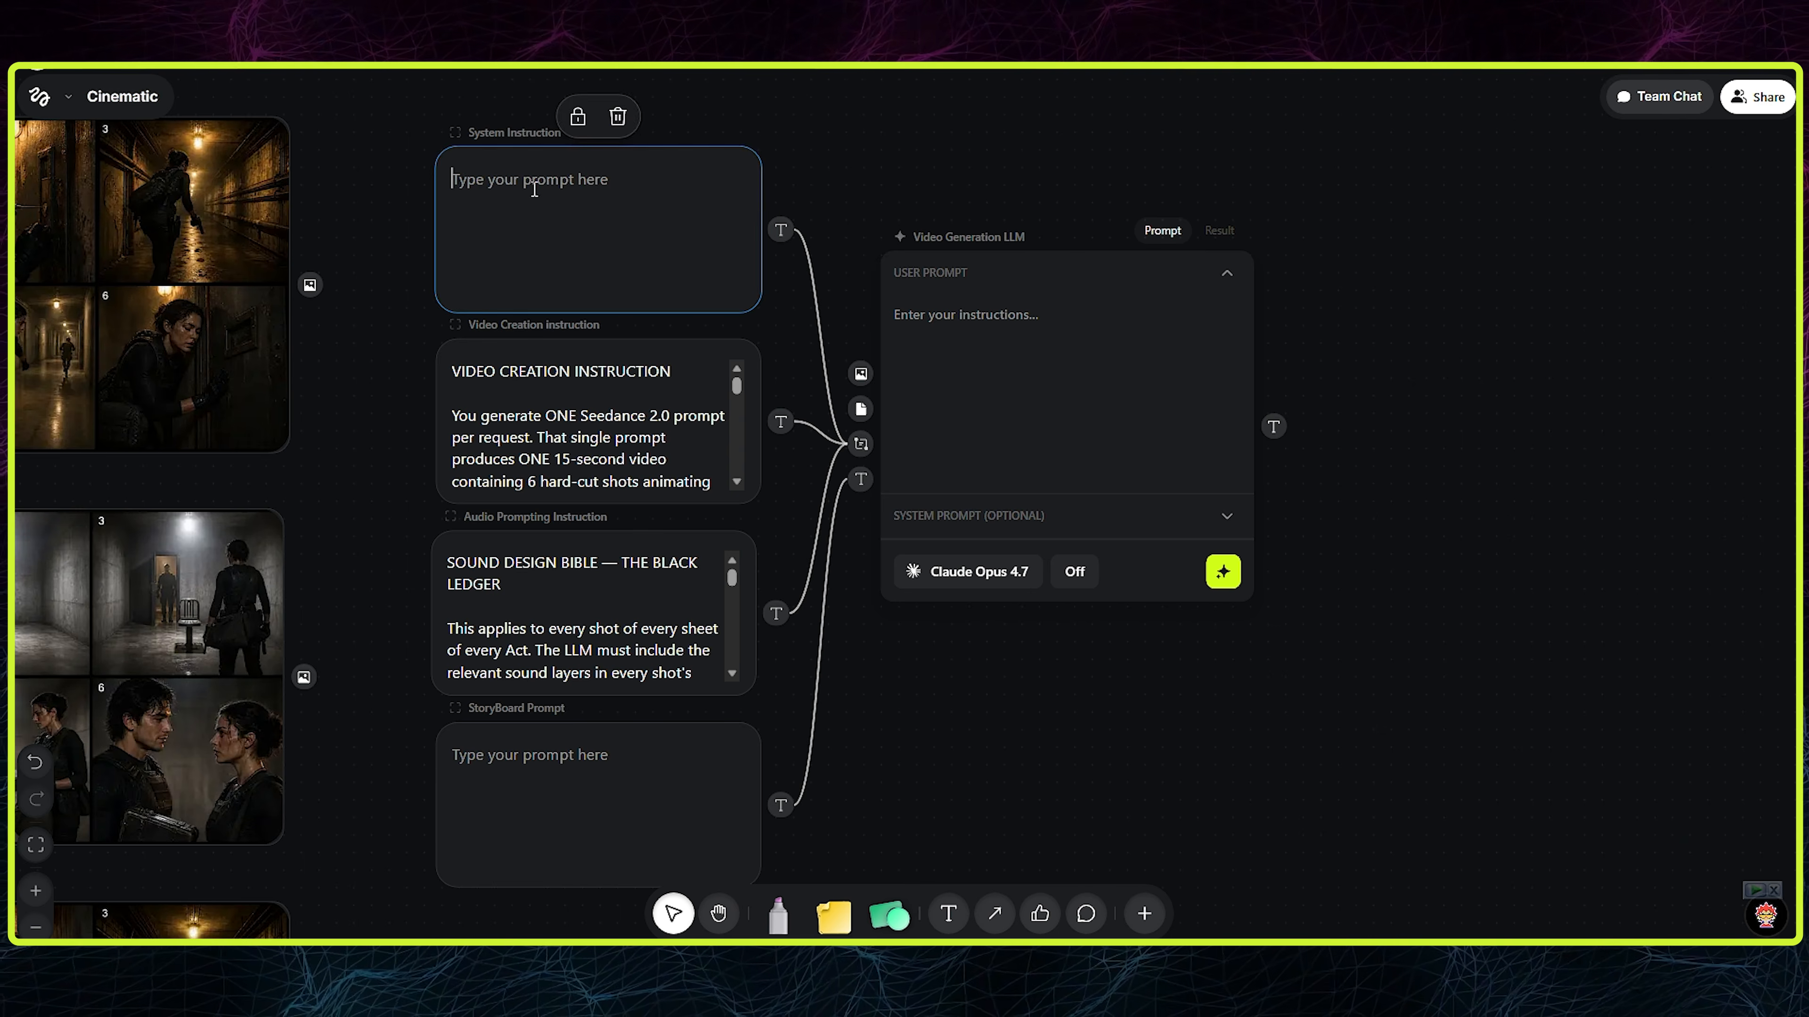
pyautogui.hotkey('ctrl', 'v')
# - Widen the system, video and audio instruction nodes and stack them in one compact column
pyautogui.moveTo(1020, 674); pyautogui.dragTo(1073, 789)
pyautogui.moveTo(662, 342); pyautogui.dragTo(832, 199)
pyautogui.moveTo(1009, 230); pyautogui.dragTo(1011, 350)
pyautogui.scroll(-4, 1011, 350)
pyautogui.moveTo(895, 305); pyautogui.dragTo(1231, 279)
pyautogui.moveTo(1065, 275); pyautogui.dragTo(1057, 190)
pyautogui.moveTo(765, 542); pyautogui.dragTo(1215, 299)
pyautogui.moveTo(755, 684); pyautogui.dragTo(1214, 435)
pyautogui.moveTo(1111, 563); pyautogui.dragTo(959, 619)
pyautogui.moveTo(1215, 654); pyautogui.dragTo(1213, 497)
# - Arrange the Video Generation LLM beneath the three instruction nodes with the StoryBoard Prompt node below it
pyautogui.moveTo(802, 687); pyautogui.dragTo(975, 630)
pyautogui.click(911, 597)
pyautogui.click(819, 413)
pyautogui.moveTo(806, 583); pyautogui.dragTo(647, 578)
pyautogui.keyDown('shift'); pyautogui.click(740, 642); pyautogui.keyUp('shift')
pyautogui.moveTo(772, 435); pyautogui.dragTo(795, 444)
pyautogui.click(1300, 596)
pyautogui.moveTo(1300, 596); pyautogui.dragTo(1275, 767)
pyautogui.moveTo(806, 199); pyautogui.dragTo(806, 172)
pyautogui.moveTo(789, 308); pyautogui.dragTo(789, 294)
# - In the Claude chat, review the per-sheet user prompt template and the Field 5 references to attach, especially STORYBOARD_SHEET
pyautogui.scroll(-3, 1131, 633)
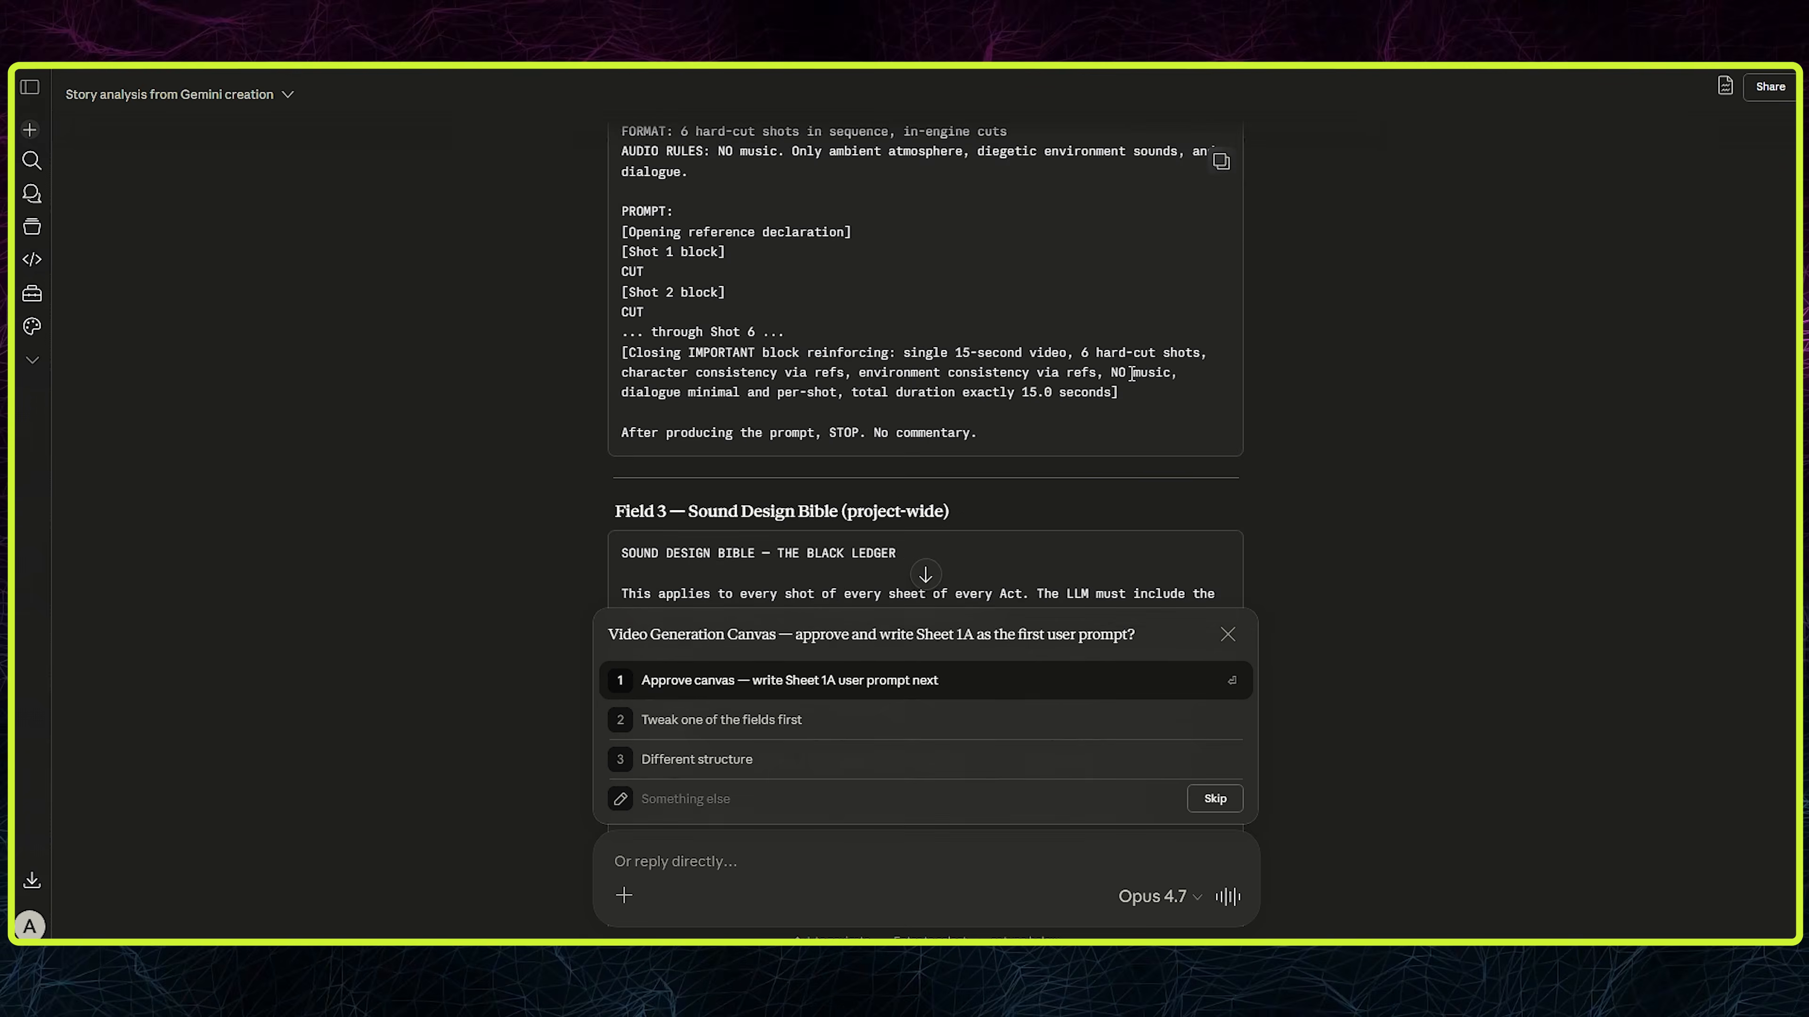
pyautogui.scroll(-10, 926, 375)
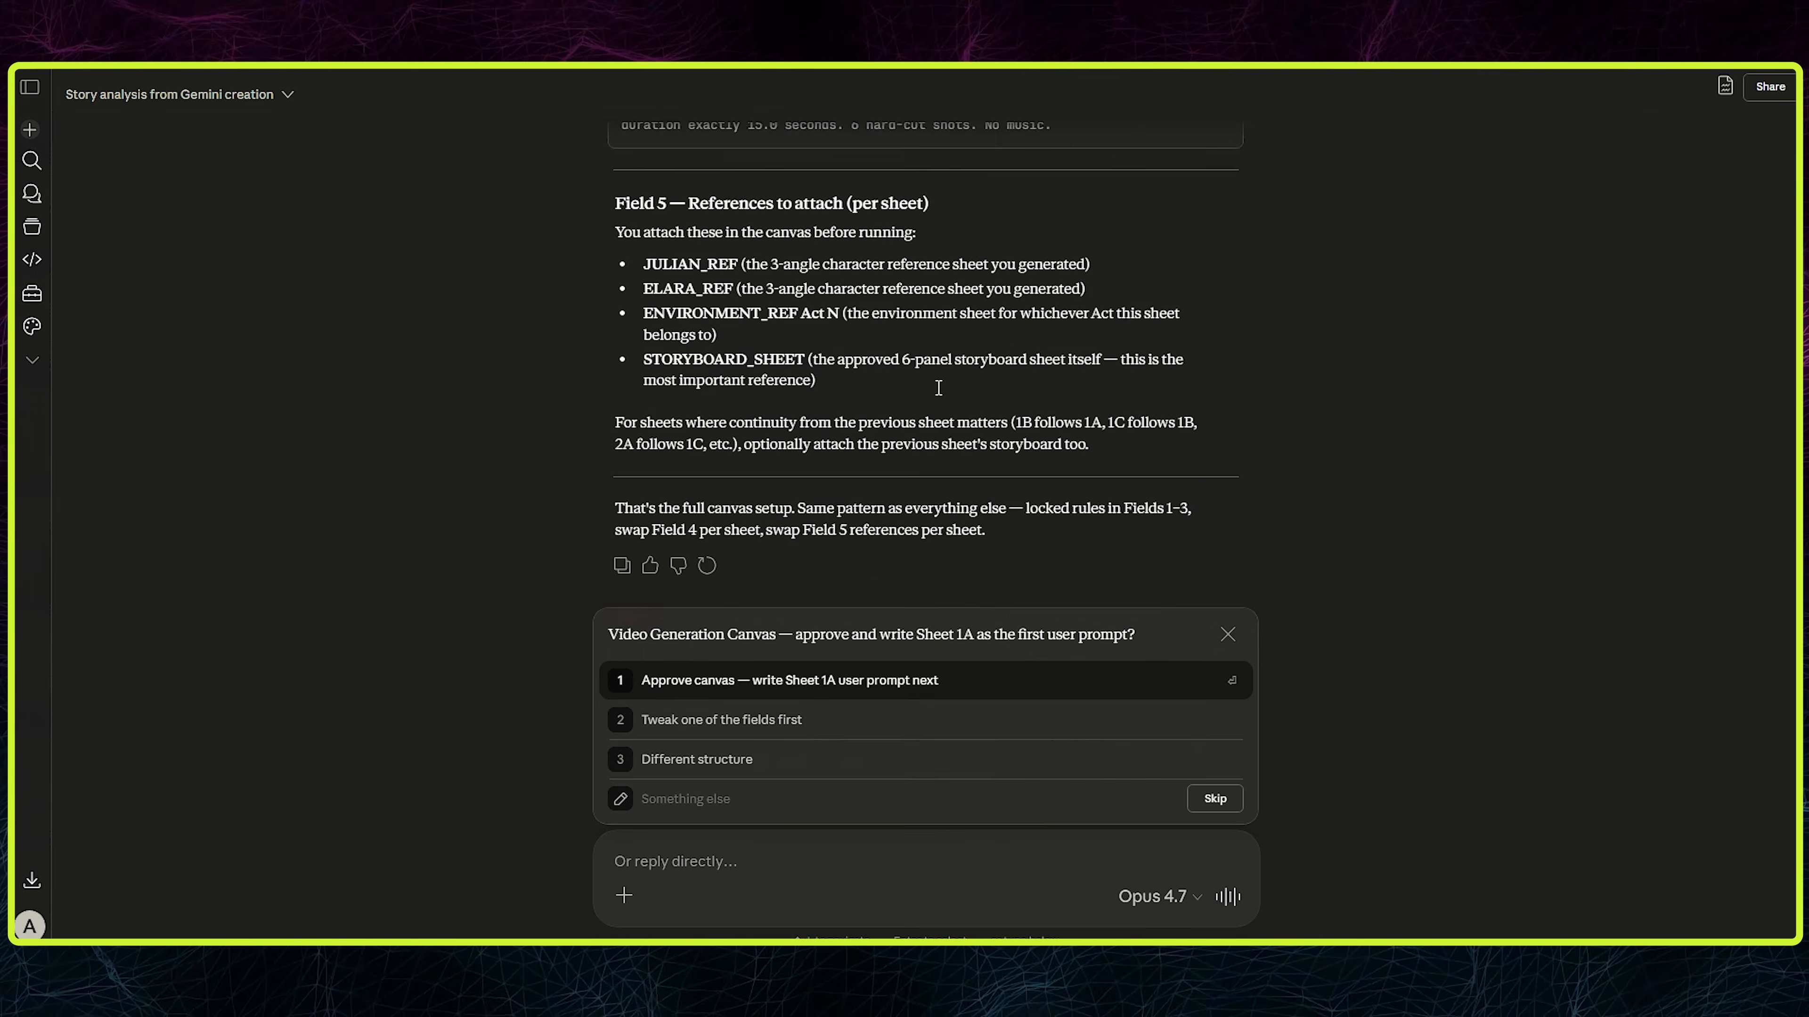
pyautogui.scroll(6, 930, 385)
pyautogui.click(1220, 260)
pyautogui.scroll(-5, 927, 245)
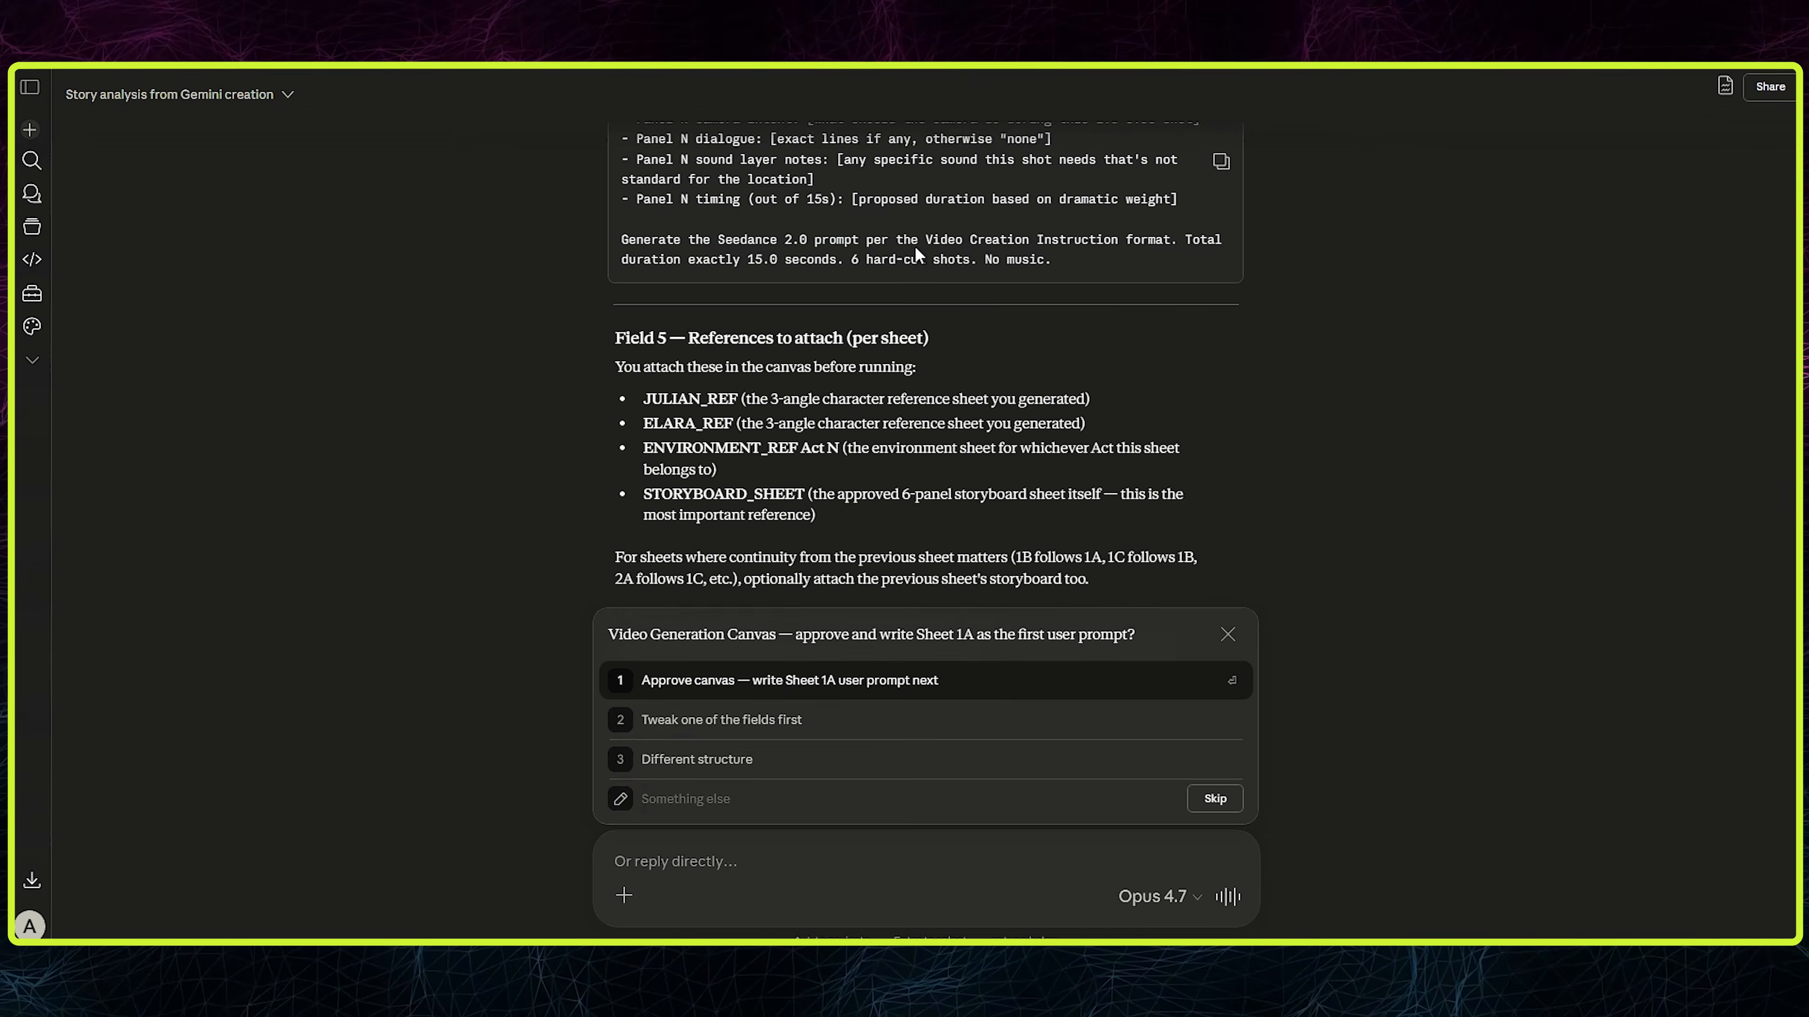
pyautogui.doubleClick(722, 435)
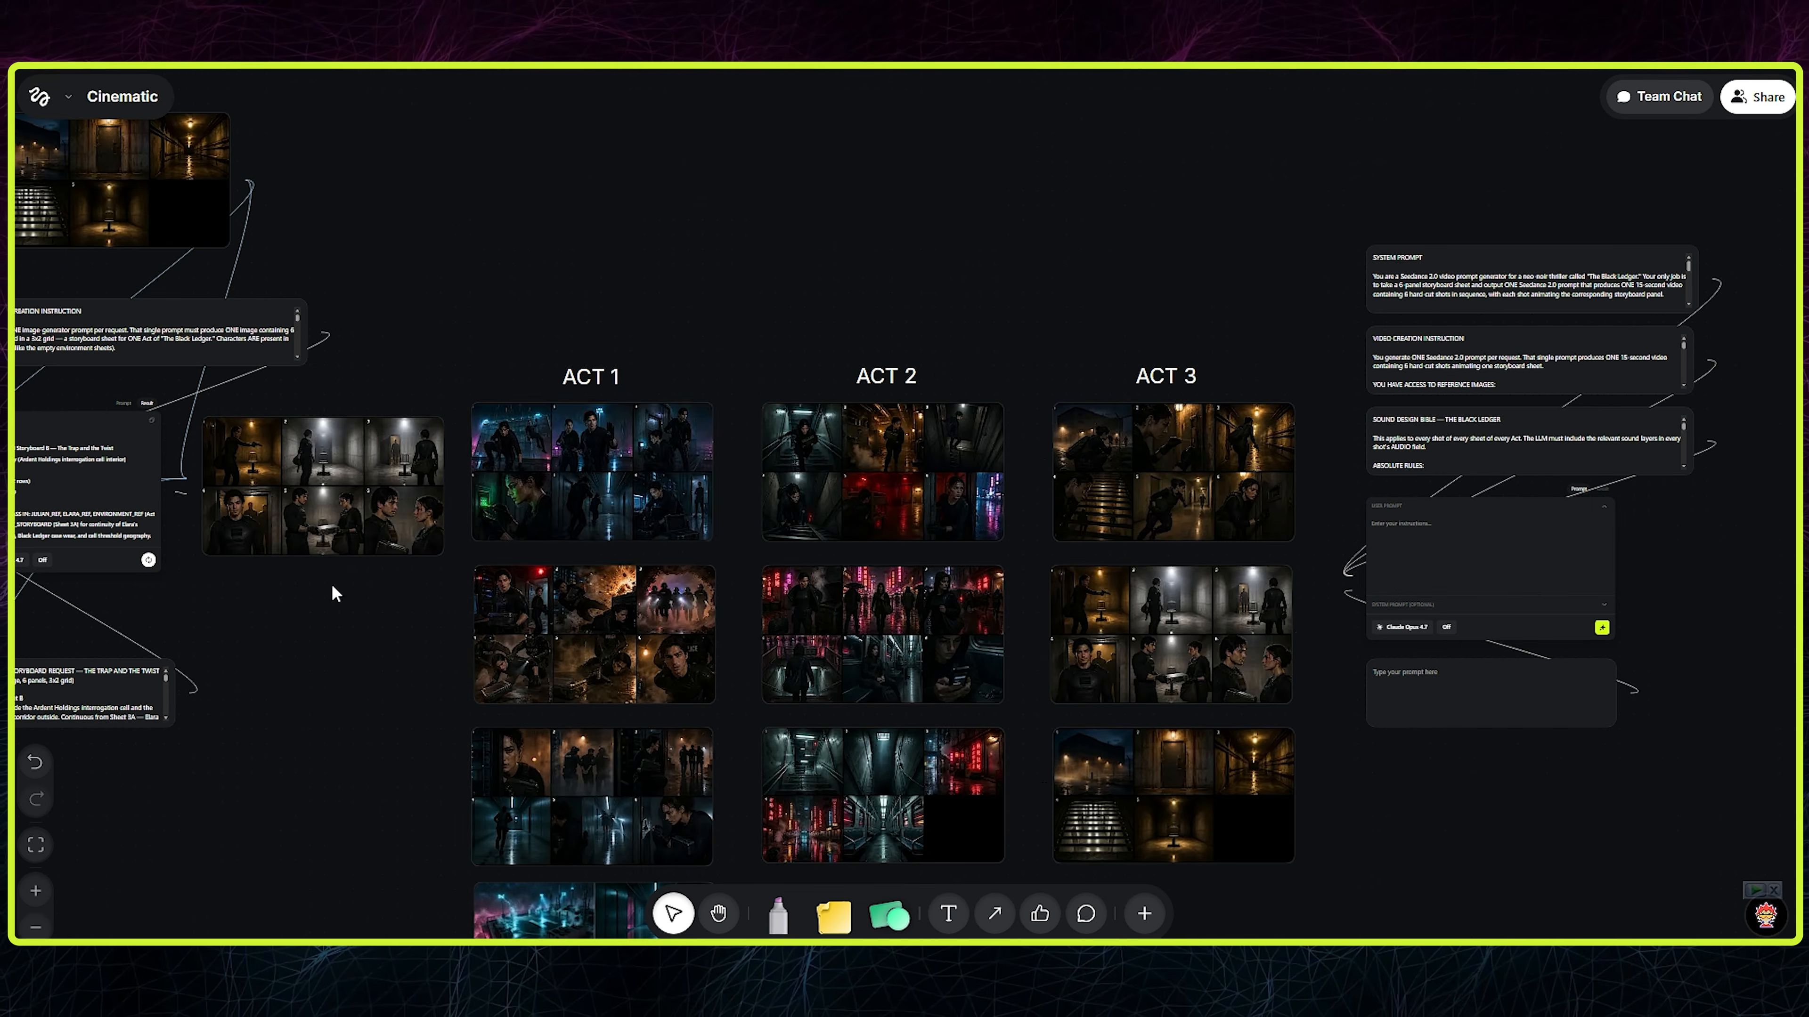
# - Link Act 1 storyboard A, the Julian and Elara reference sheets and the Act 1 environment sheet to the Video Generation LLM's image input
pyautogui.moveTo(721, 471); pyautogui.dragTo(1357, 547)
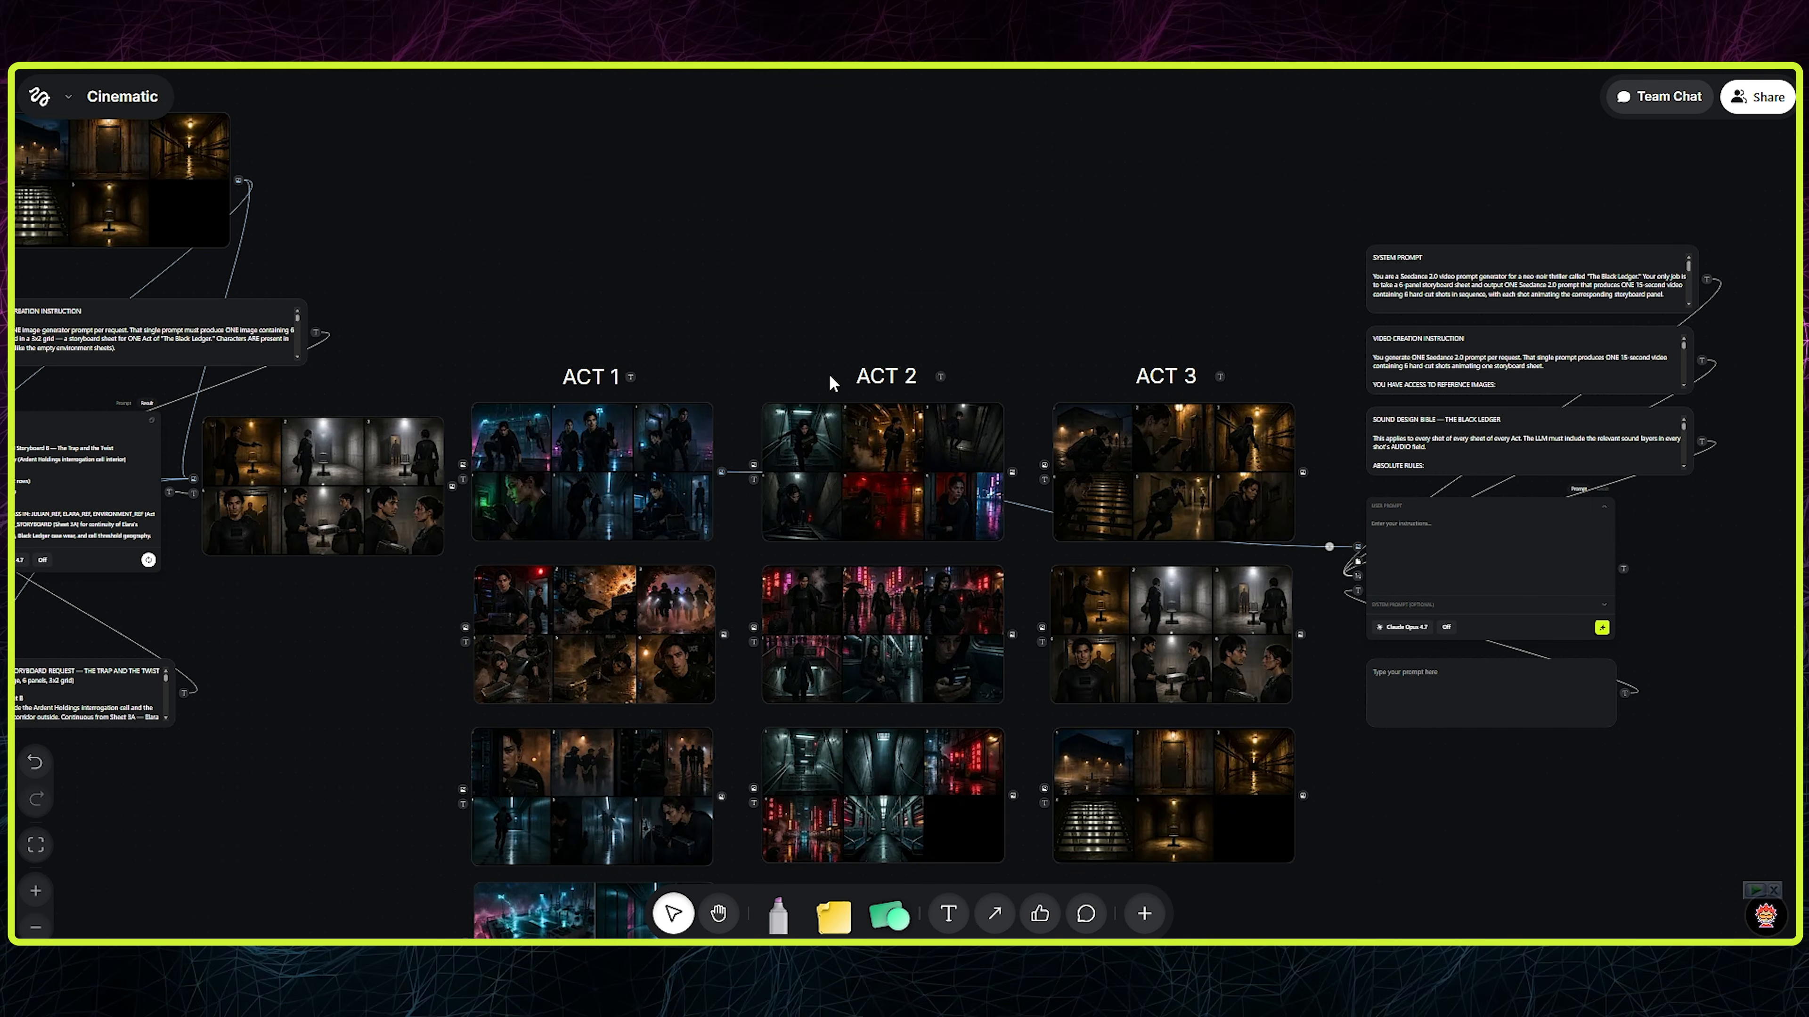
pyautogui.scroll(-3, 833, 384)
pyautogui.click(148, 422)
pyautogui.click(233, 352)
pyautogui.moveTo(148, 419); pyautogui.dragTo(1498, 470)
pyautogui.moveTo(151, 651); pyautogui.dragTo(1518, 461)
pyautogui.moveTo(780, 260); pyautogui.dragTo(647, 198)
pyautogui.moveTo(825, 751); pyautogui.dragTo(1382, 404)
# - Paste the Sheet 1A user prompt into the StoryBoard Prompt node and run the Video Generation LLM
pyautogui.moveTo(895, 273); pyautogui.dragTo(552, 322)
pyautogui.scroll(5, 1324, 415)
pyautogui.scroll(-2, 1324, 414)
pyautogui.moveTo(967, 510); pyautogui.dragTo(845, 583)
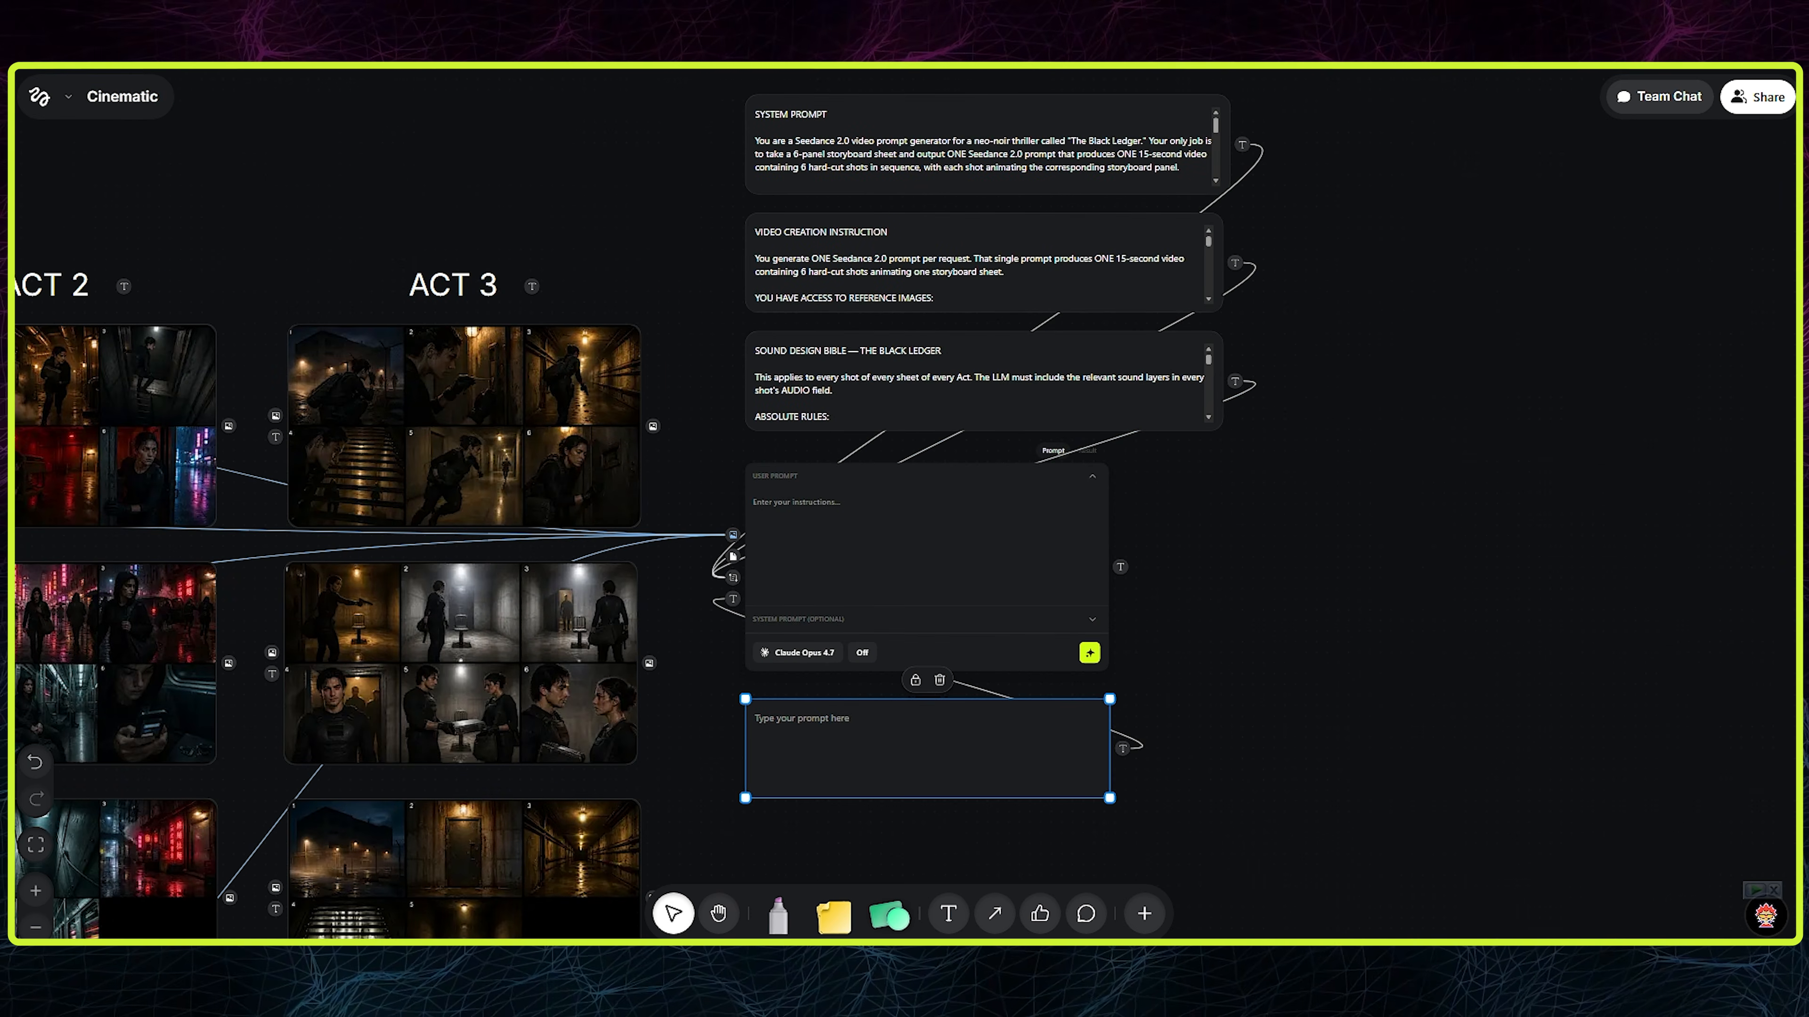
pyautogui.hotkey('ctrl', 'v')
pyautogui.click(837, 701)
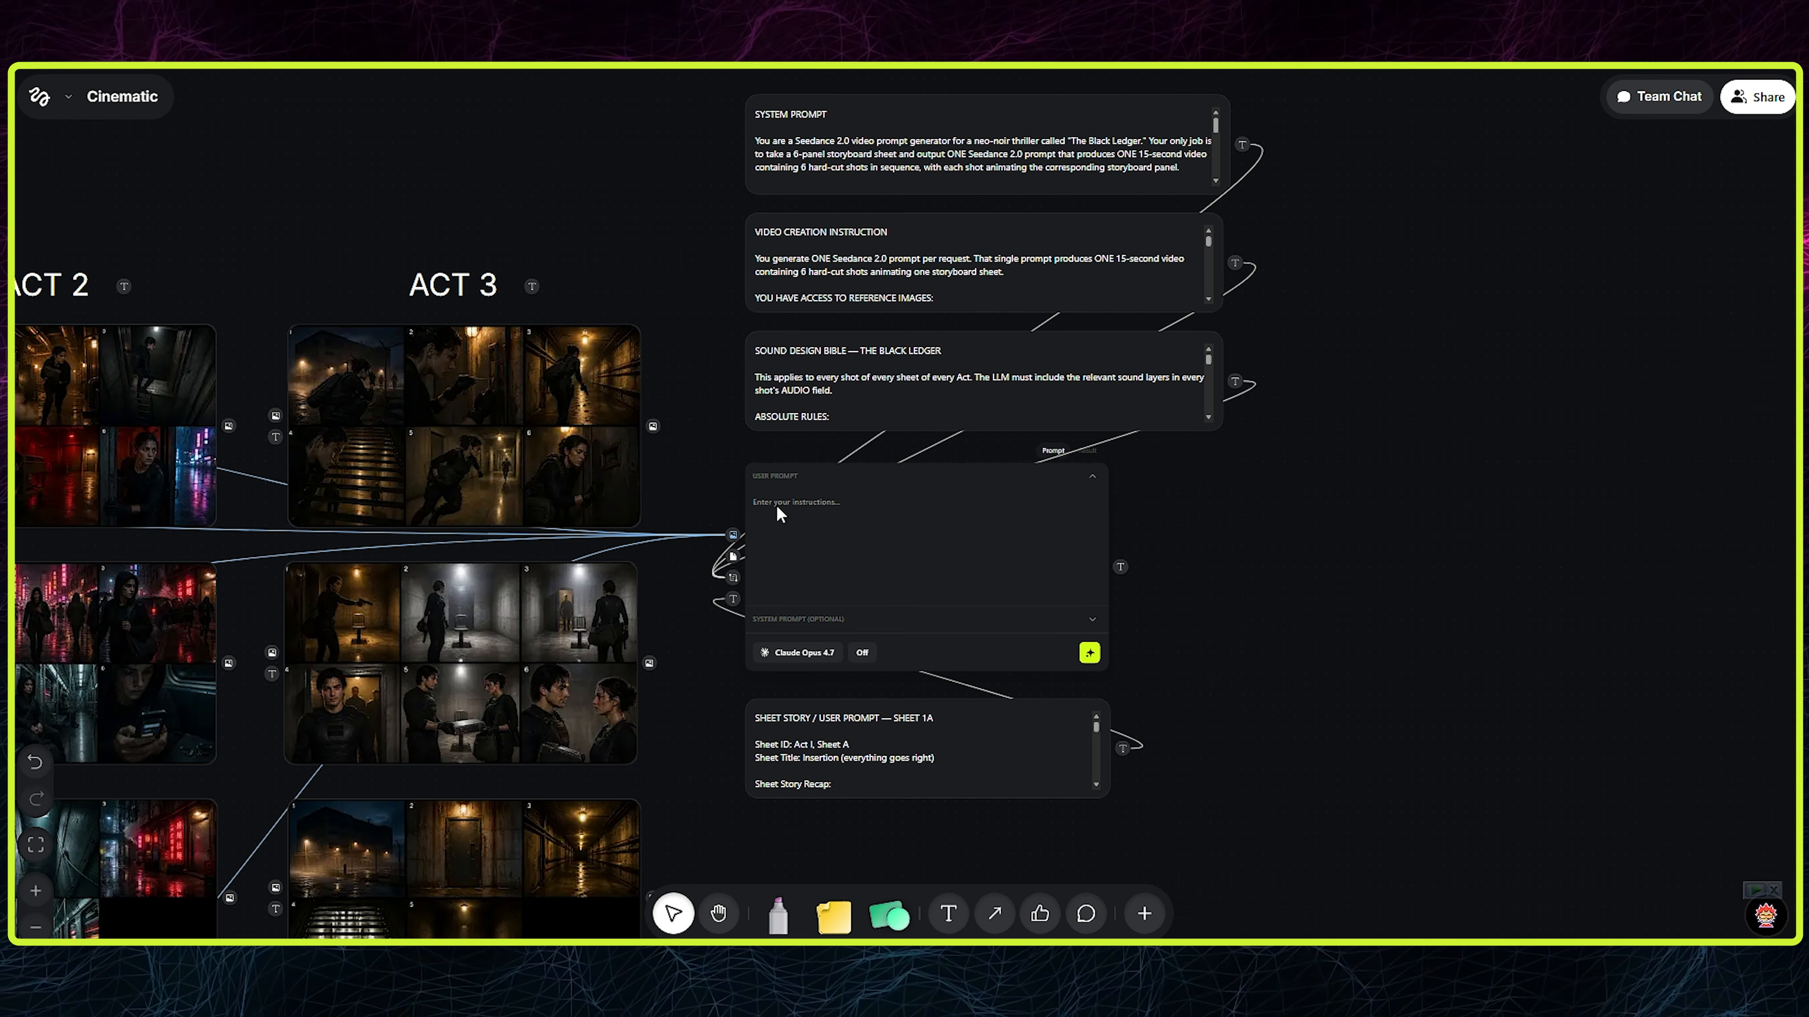
# - Add a Video Generator beside the LLM and set it to Seedance 2.0, 15 s, 720p, 16:9 with audio generation on
pyautogui.doubleClick(1440, 576)
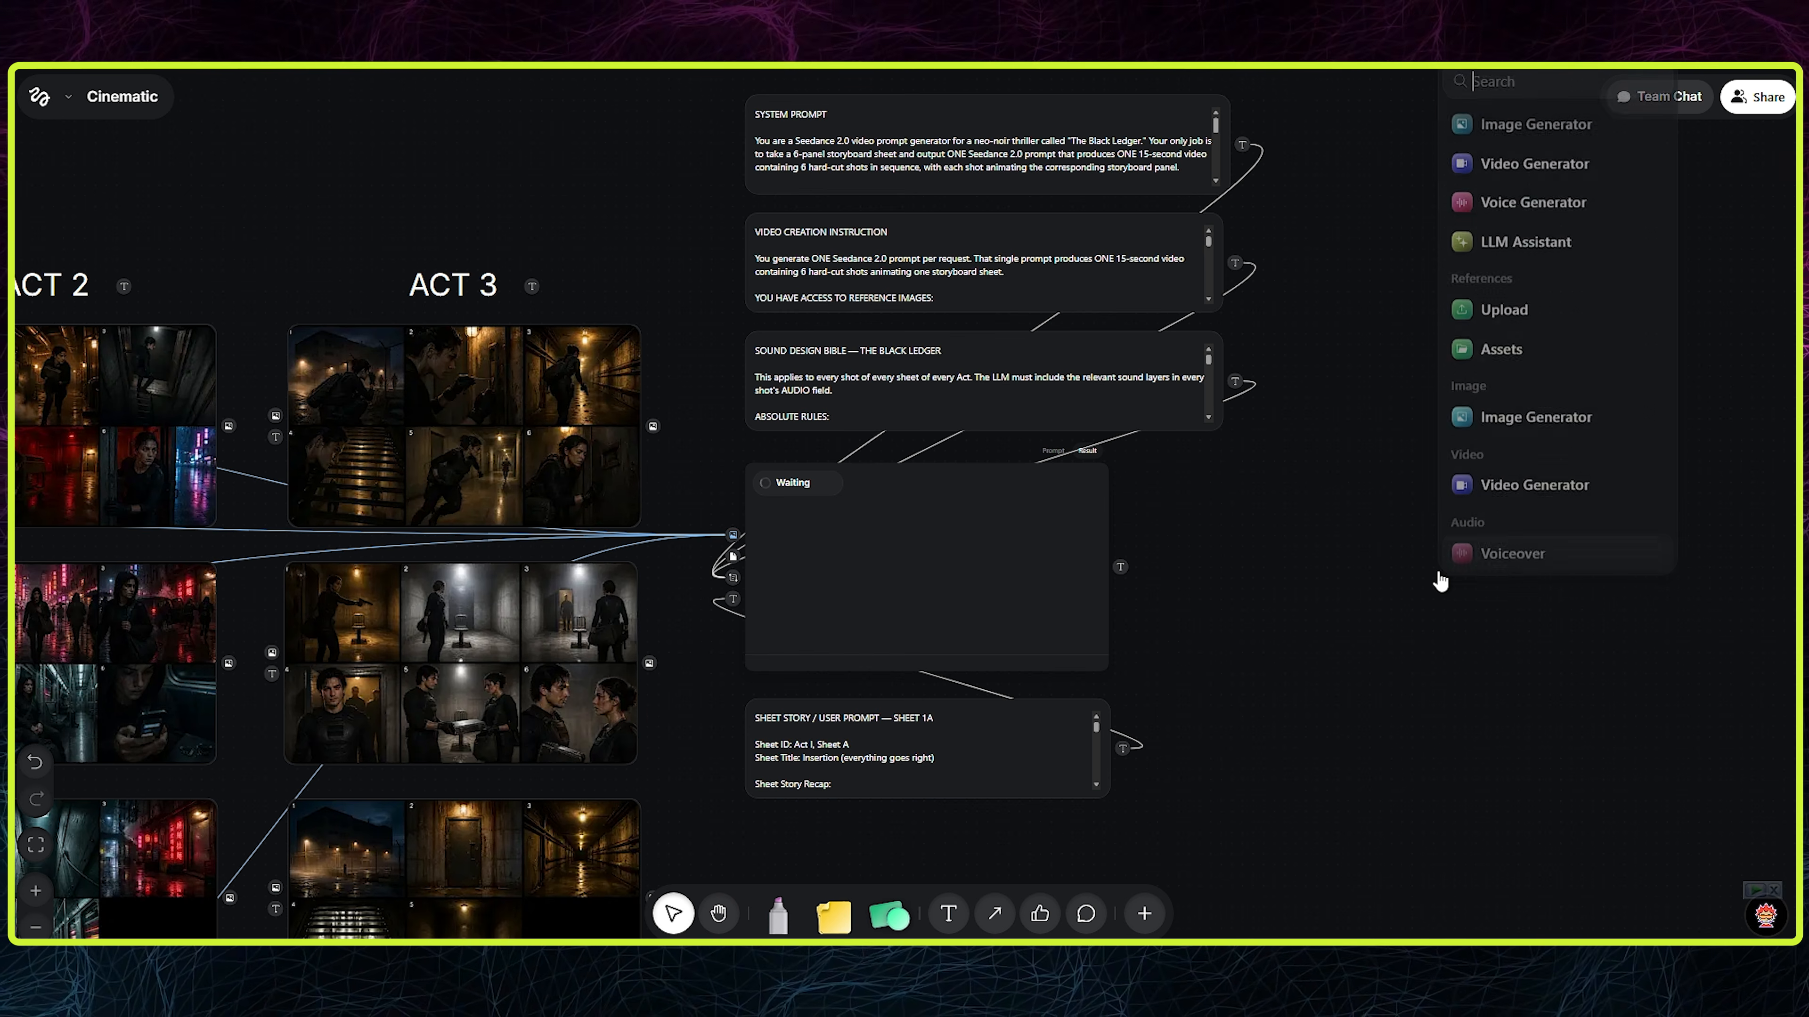
pyautogui.click(1510, 168)
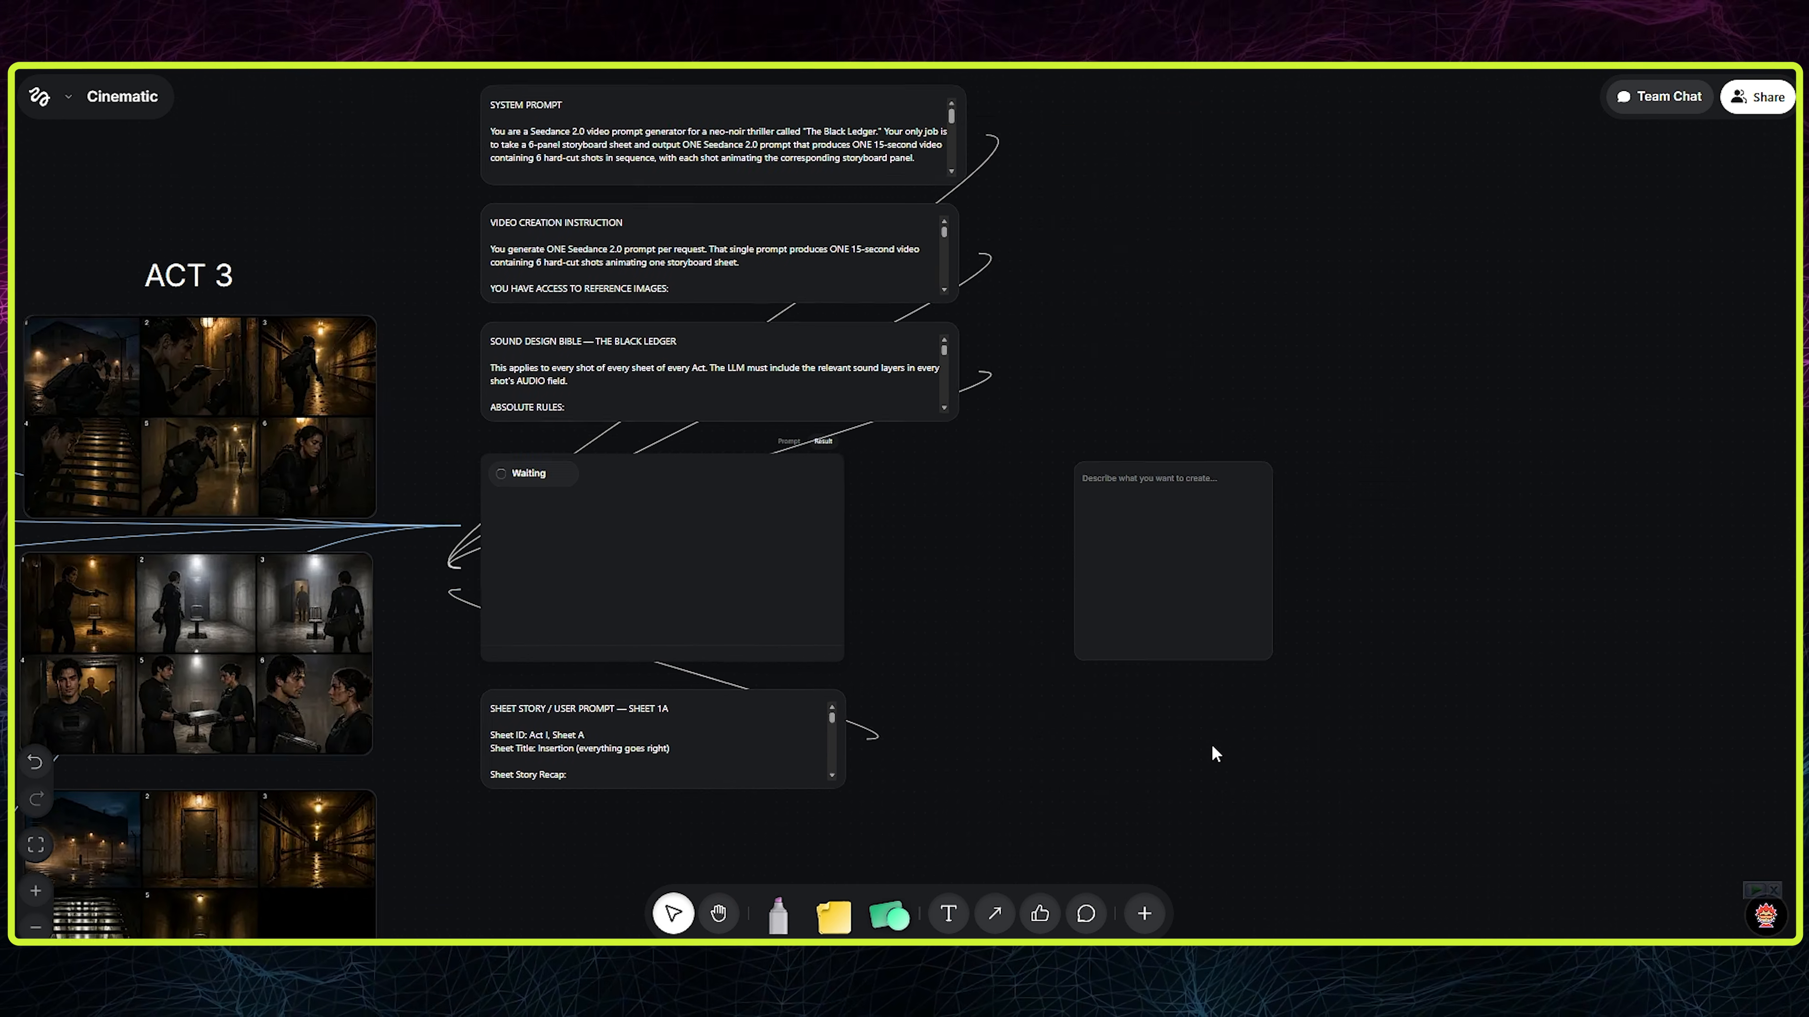
pyautogui.click(1151, 575)
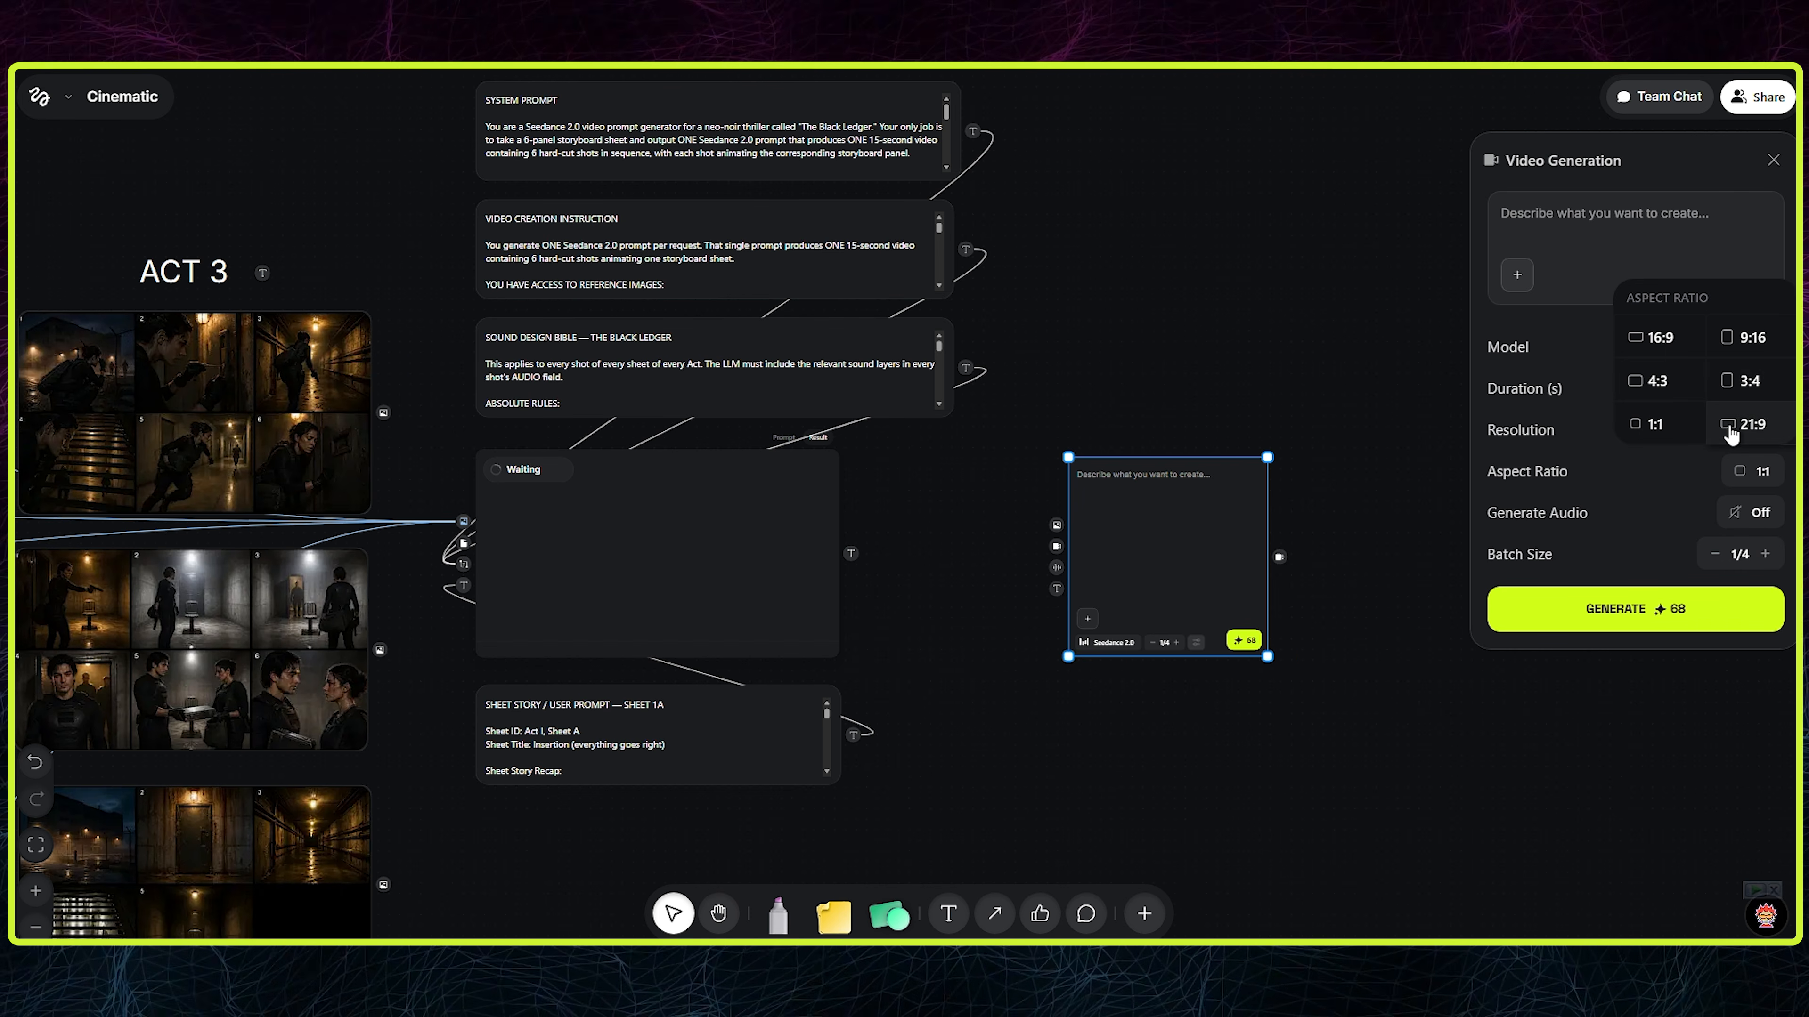
pyautogui.click(1750, 425)
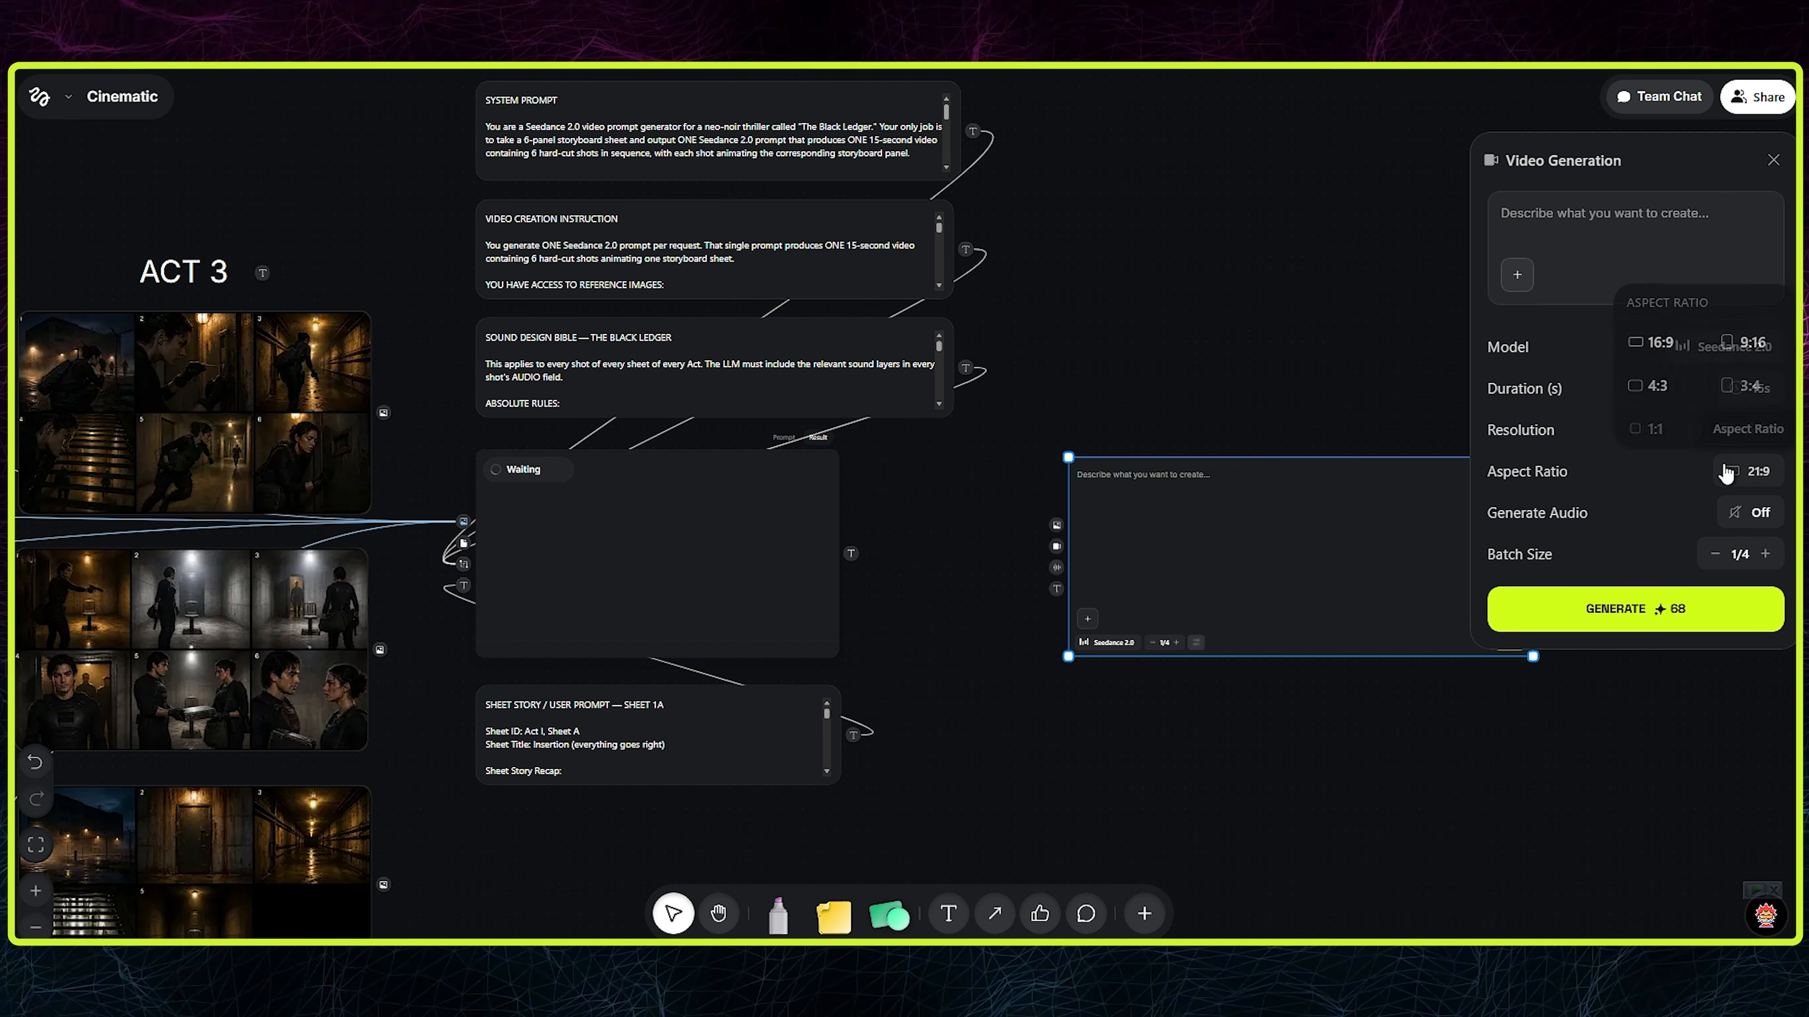
pyautogui.click(1652, 343)
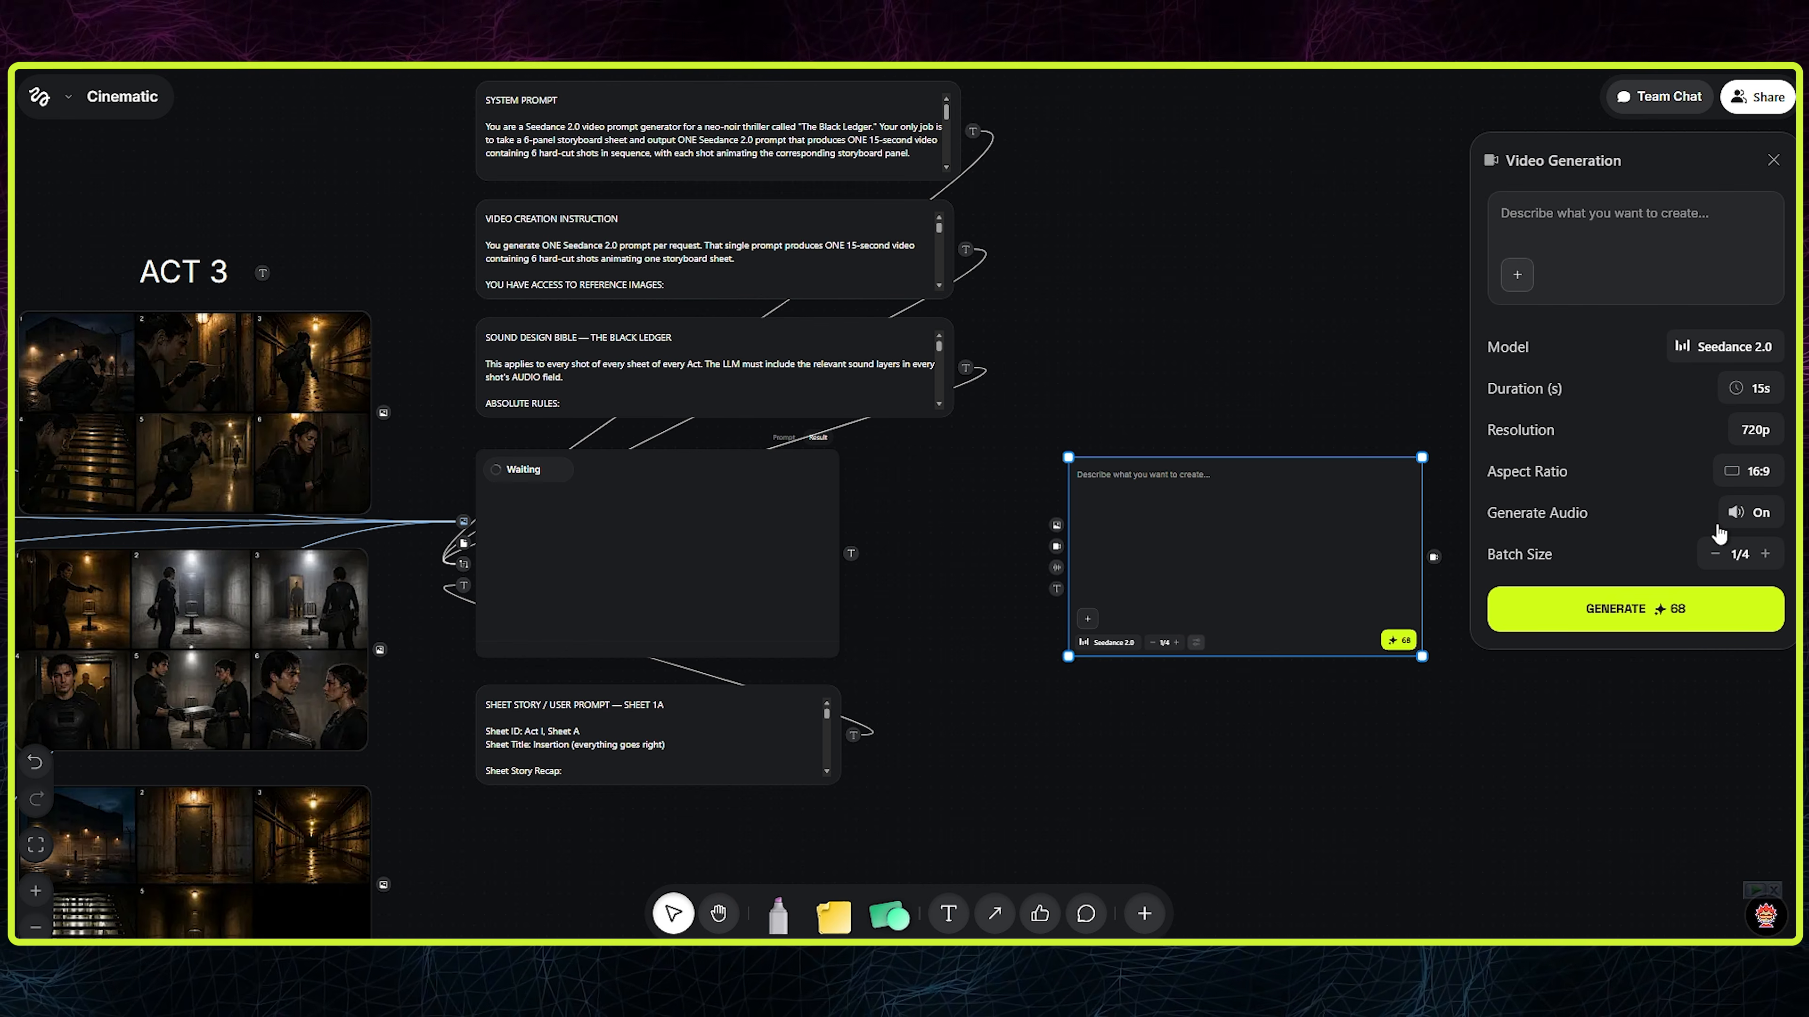
pyautogui.click(1745, 439)
pyautogui.click(1683, 440)
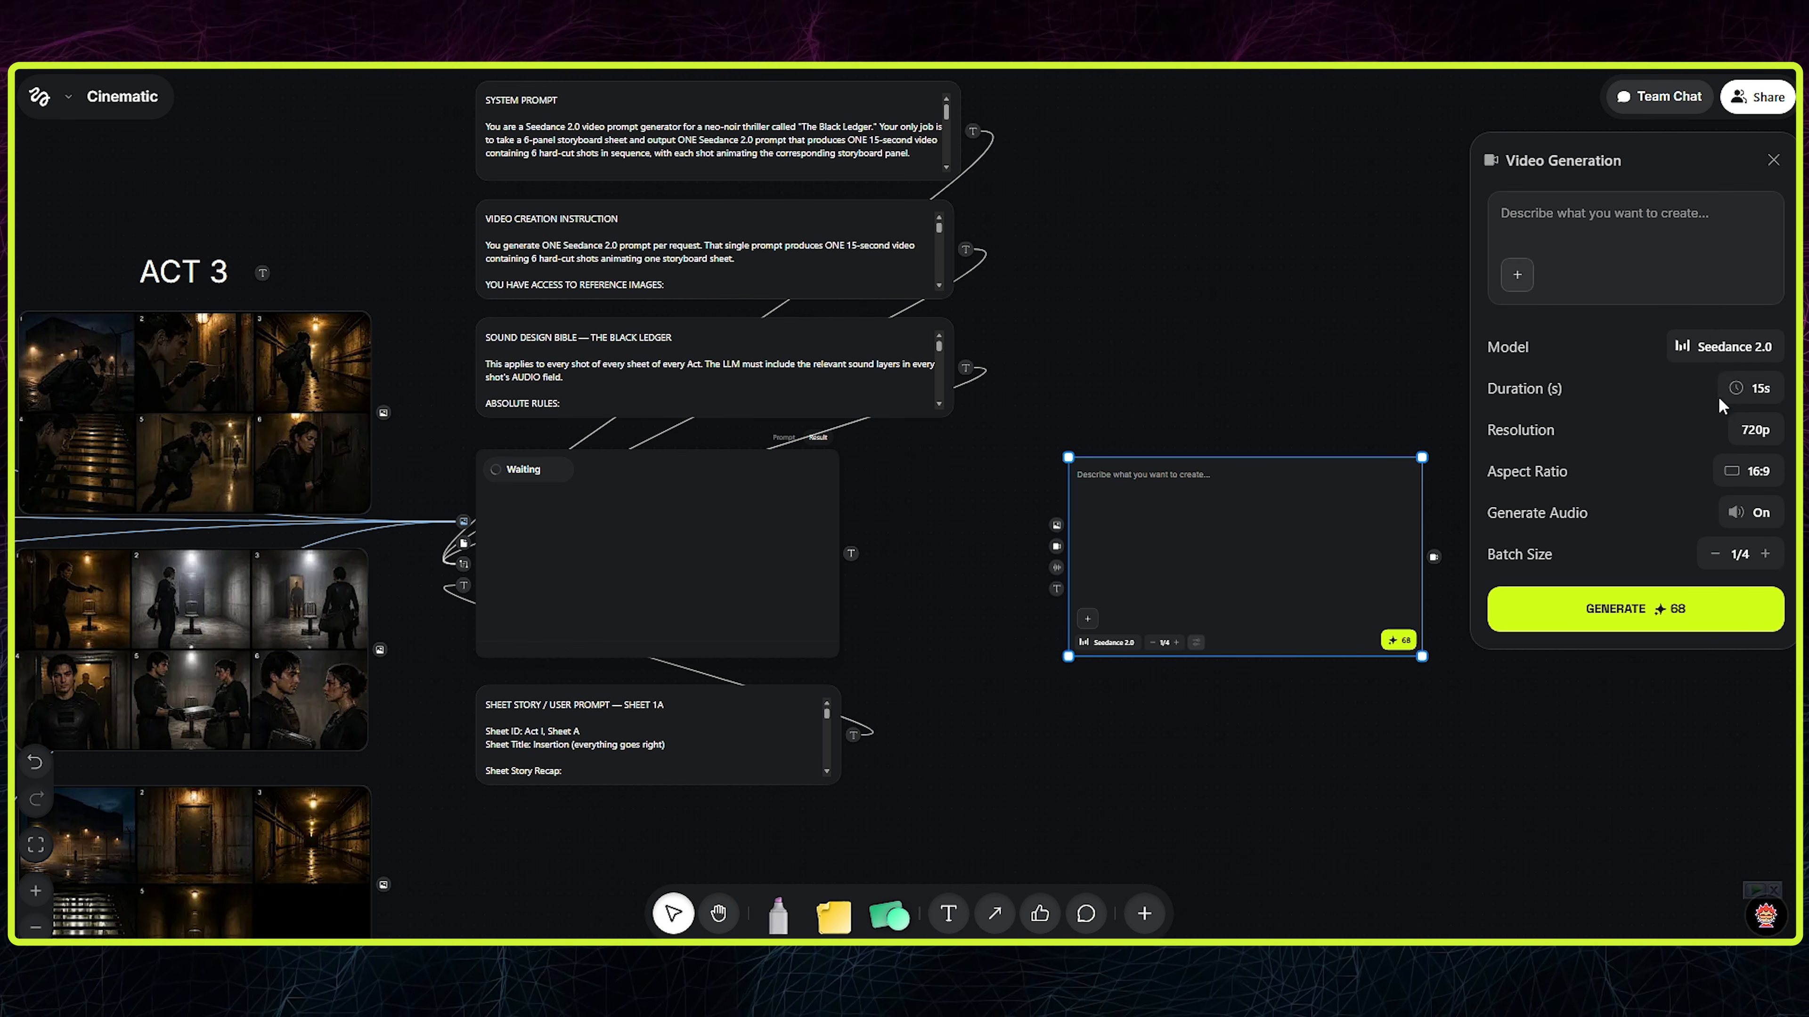
# - Enlarge the video generator node and reposition it beside the Video Generation LLM
pyautogui.moveTo(1069, 659); pyautogui.dragTo(915, 744)
pyautogui.moveTo(1143, 600); pyautogui.dragTo(1227, 598)
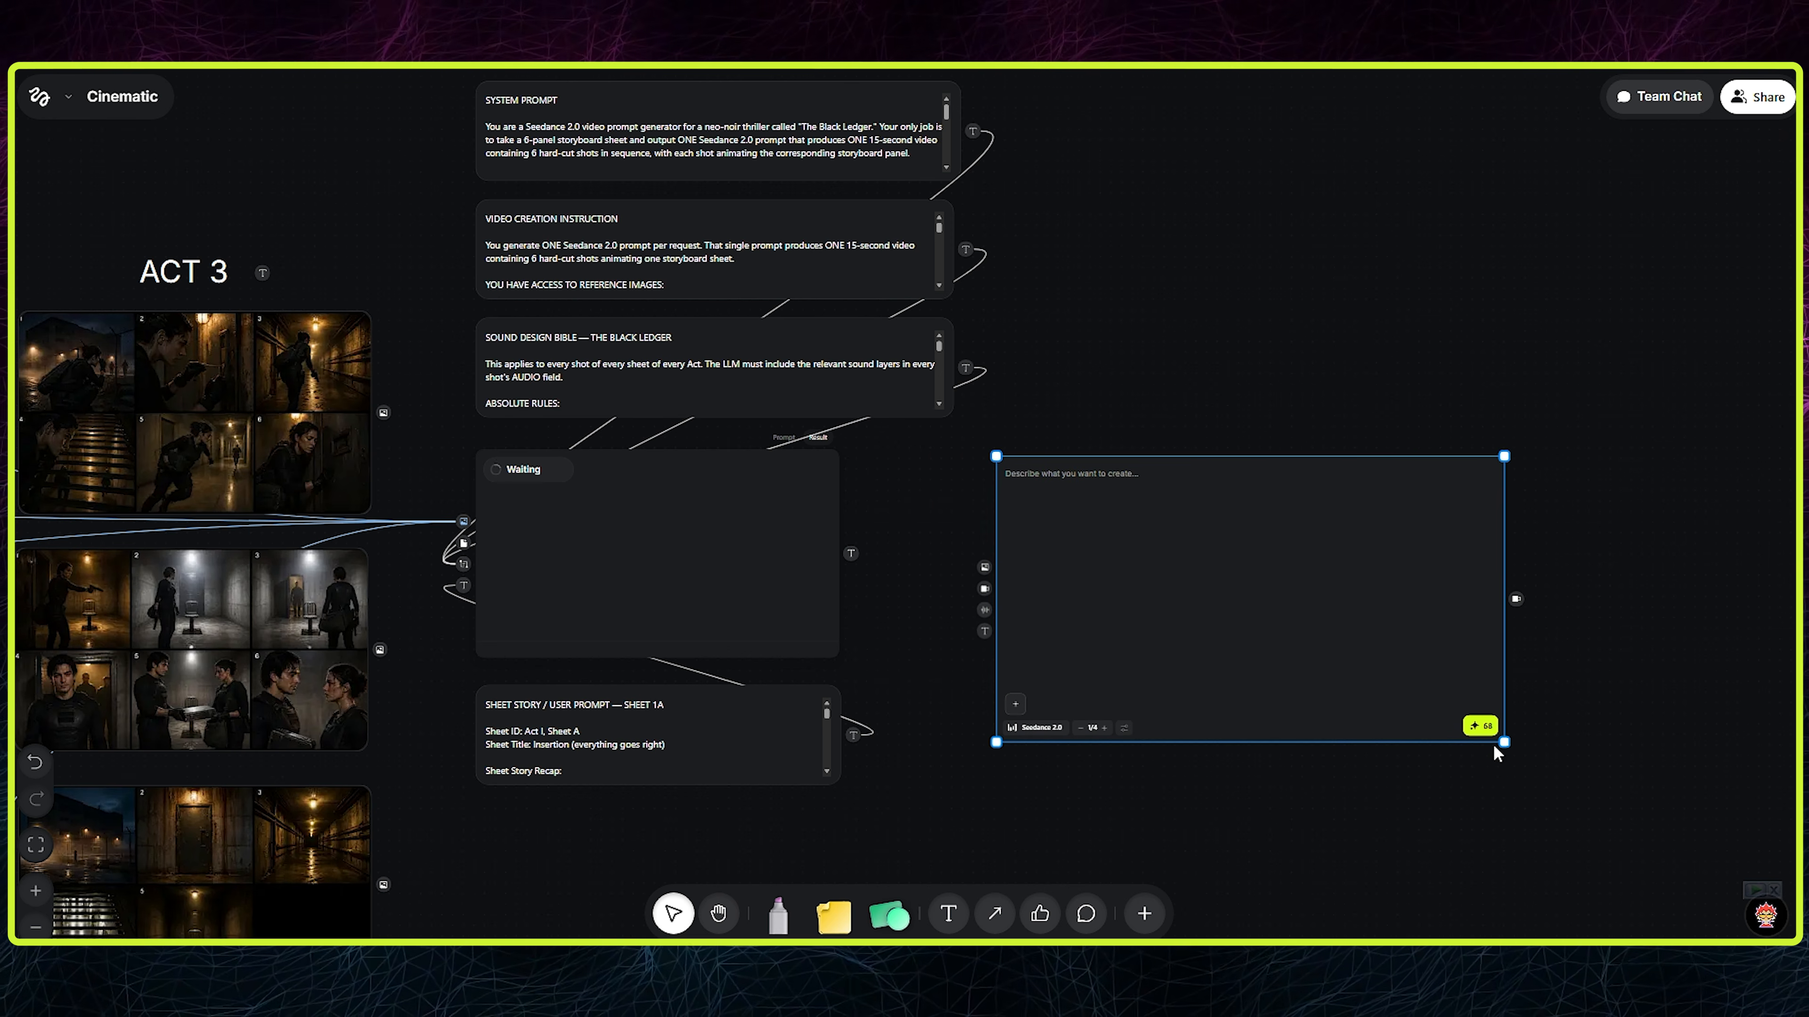
# - Enlarge the video generator node a little more, shift it closer to the Video Generation LLM and connect the LLM's text output to its text input
pyautogui.moveTo(1503, 743); pyautogui.dragTo(1571, 783)
pyautogui.moveTo(1406, 686); pyautogui.dragTo(1356, 680)
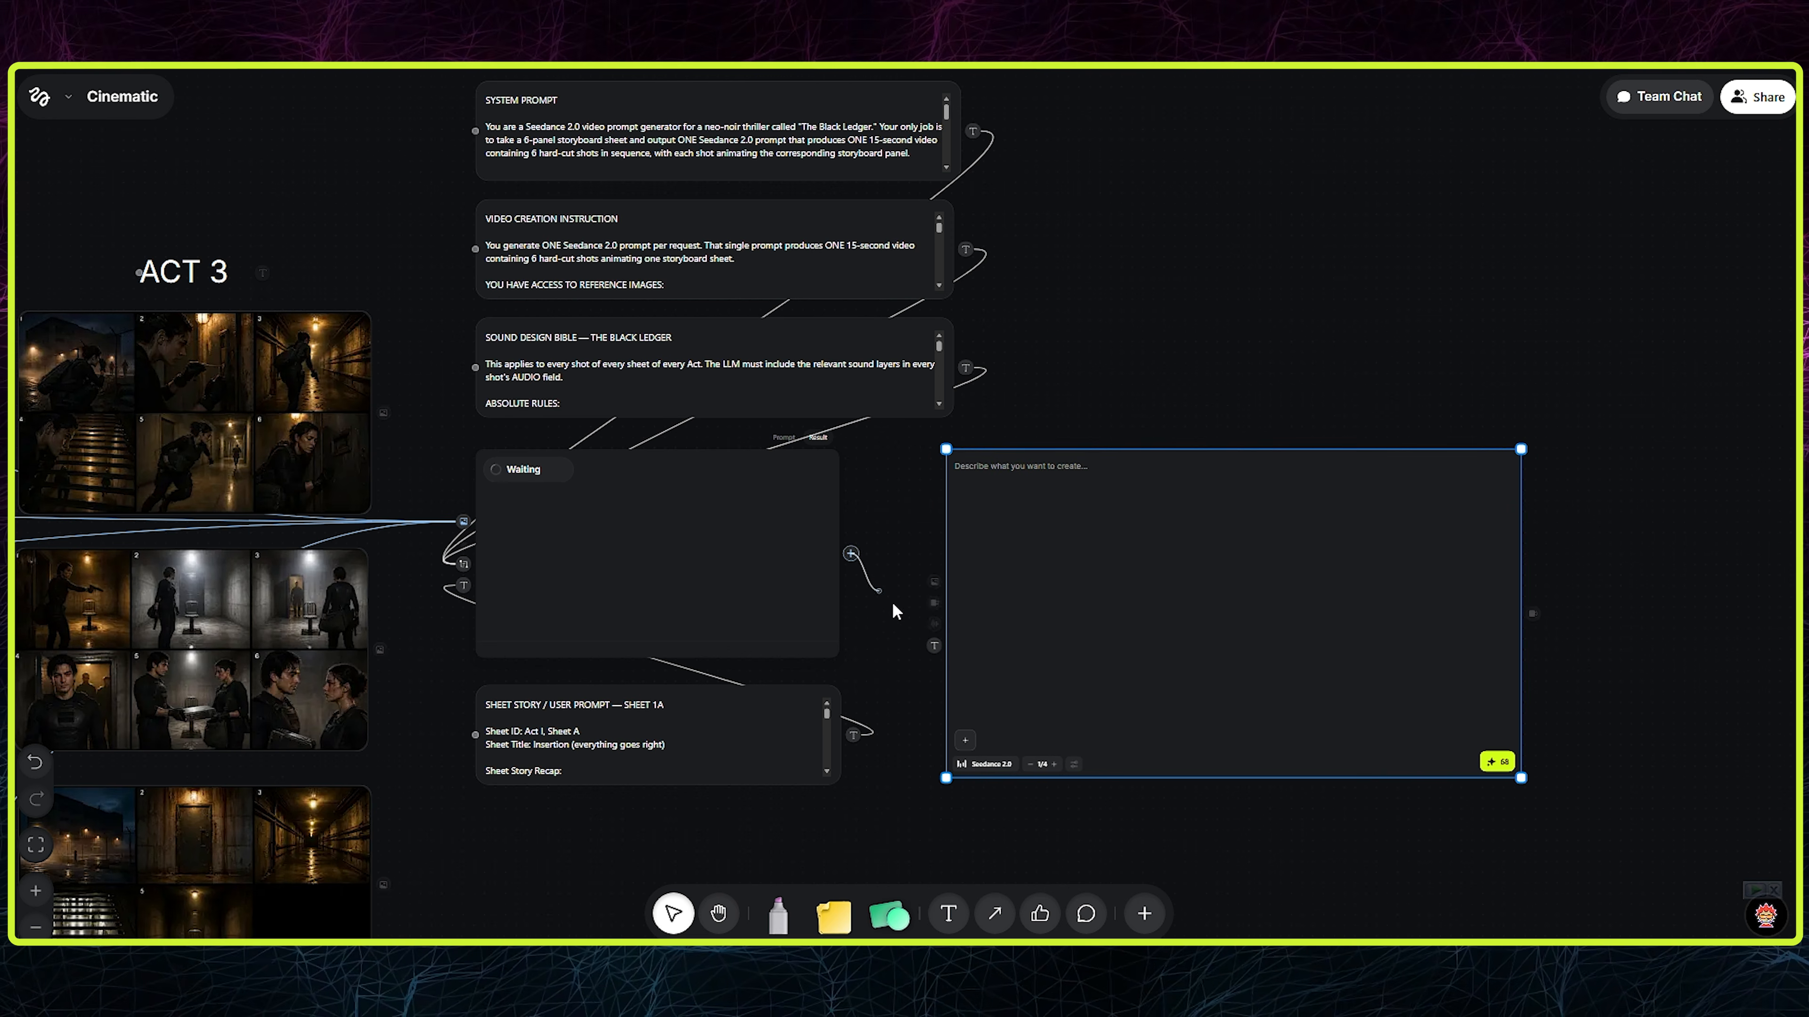
pyautogui.moveTo(905, 552); pyautogui.dragTo(934, 646)
# - Link the Julian and Elara reference sheets, the Act 1 environment sheet and Act 1 storyboard A to the video generator's image input
pyautogui.moveTo(962, 502); pyautogui.dragTo(1439, 432)
pyautogui.scroll(-1, 1438, 432)
pyautogui.scroll(-1, 973, 611)
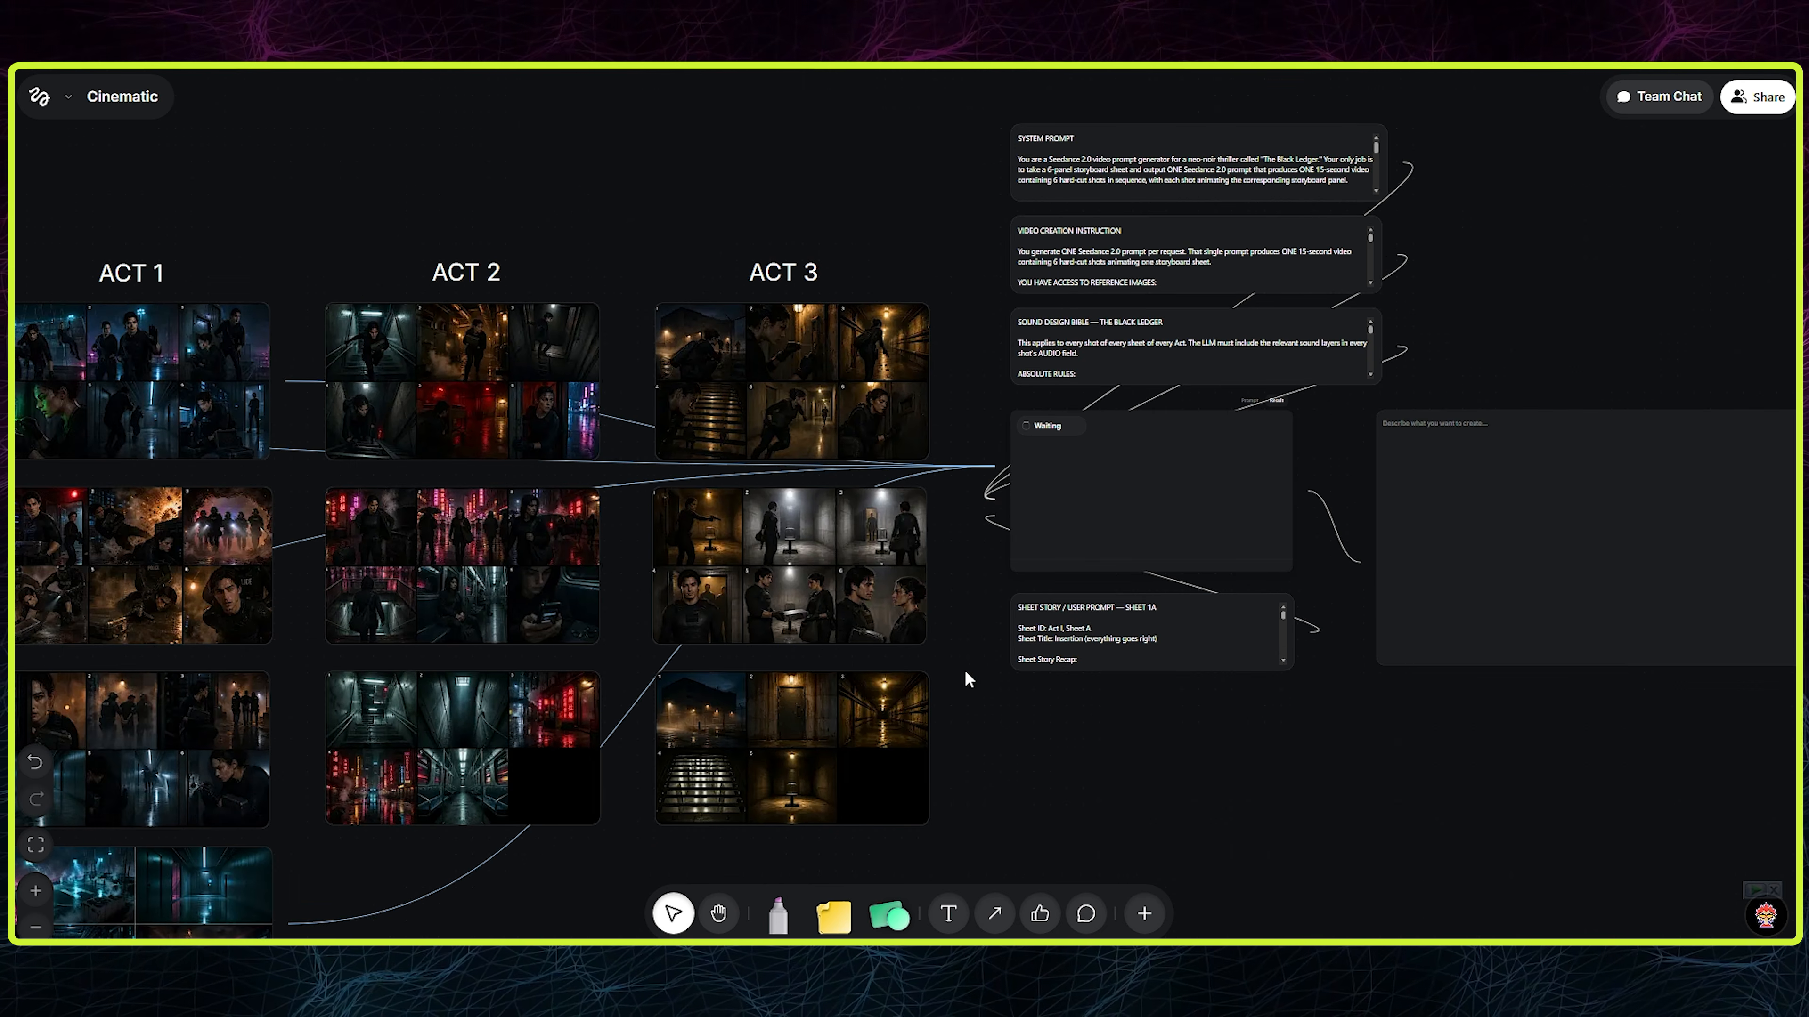
pyautogui.moveTo(826, 777); pyautogui.dragTo(1308, 678)
pyautogui.scroll(-1, 1307, 678)
pyautogui.scroll(-1, 1307, 678)
pyautogui.moveTo(215, 428); pyautogui.dragTo(1675, 503)
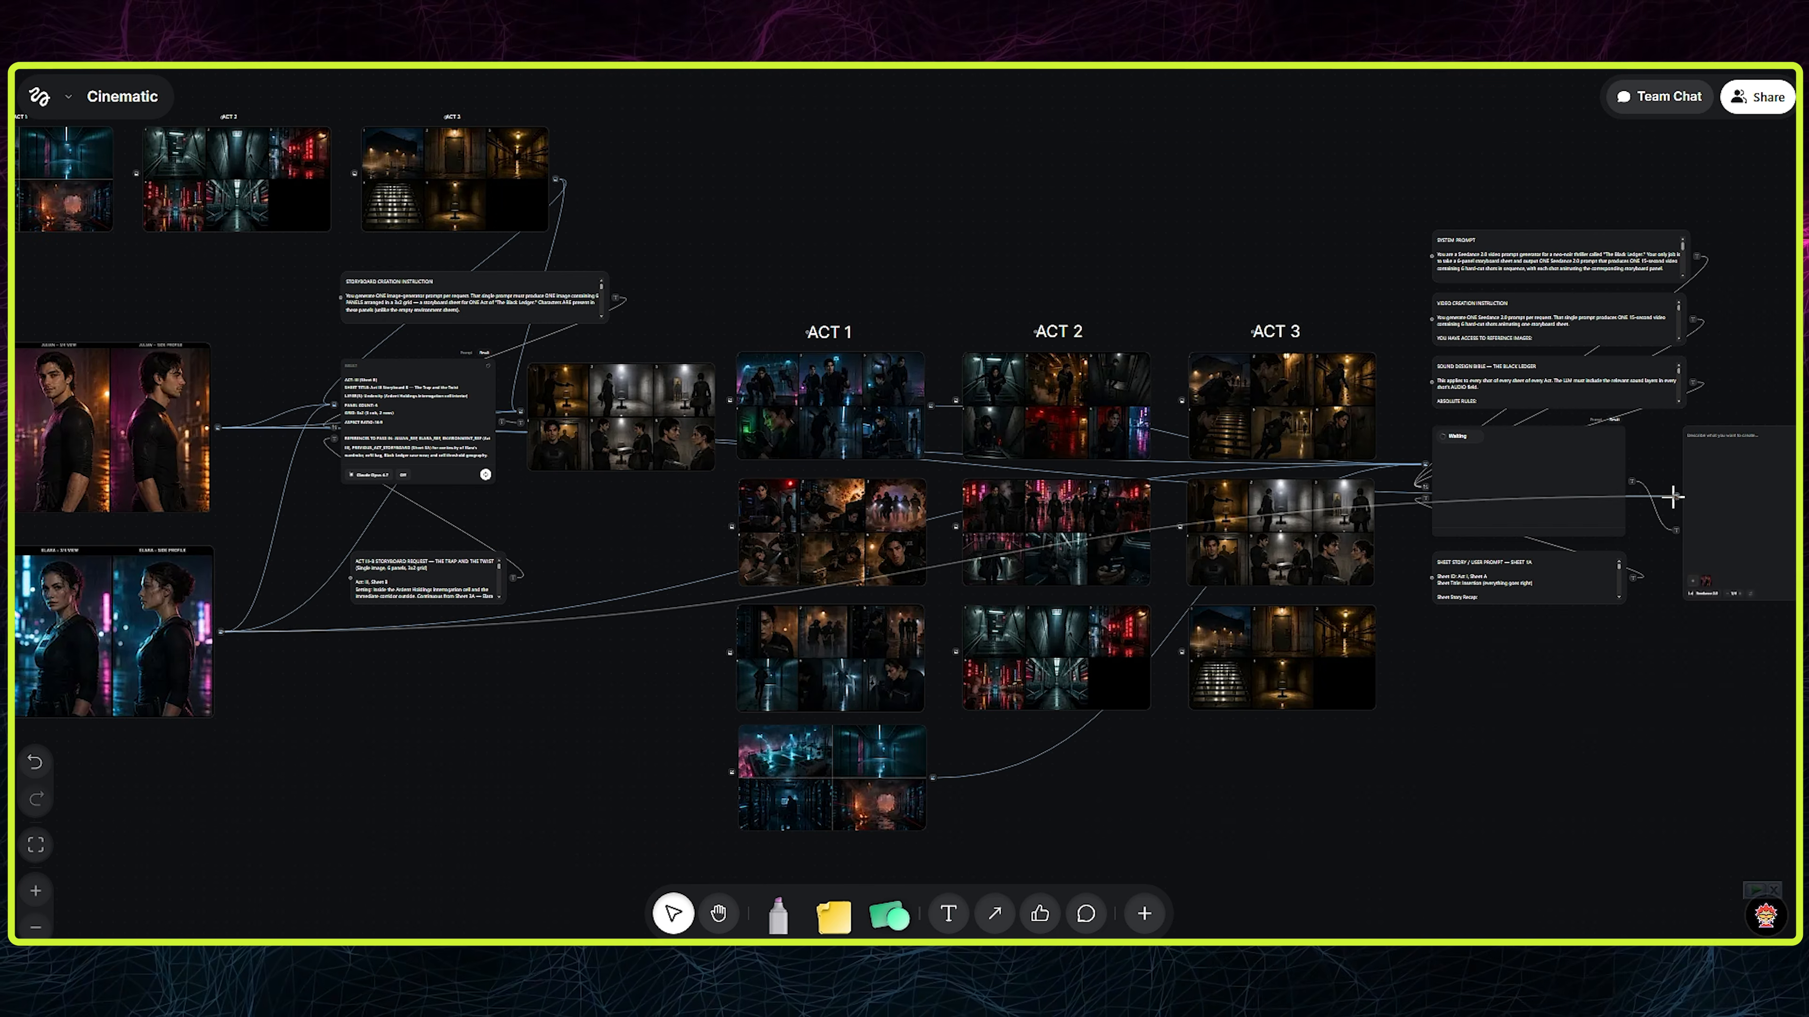
pyautogui.moveTo(933, 777); pyautogui.dragTo(1674, 497)
pyautogui.moveTo(930, 406); pyautogui.dragTo(1560, 492)
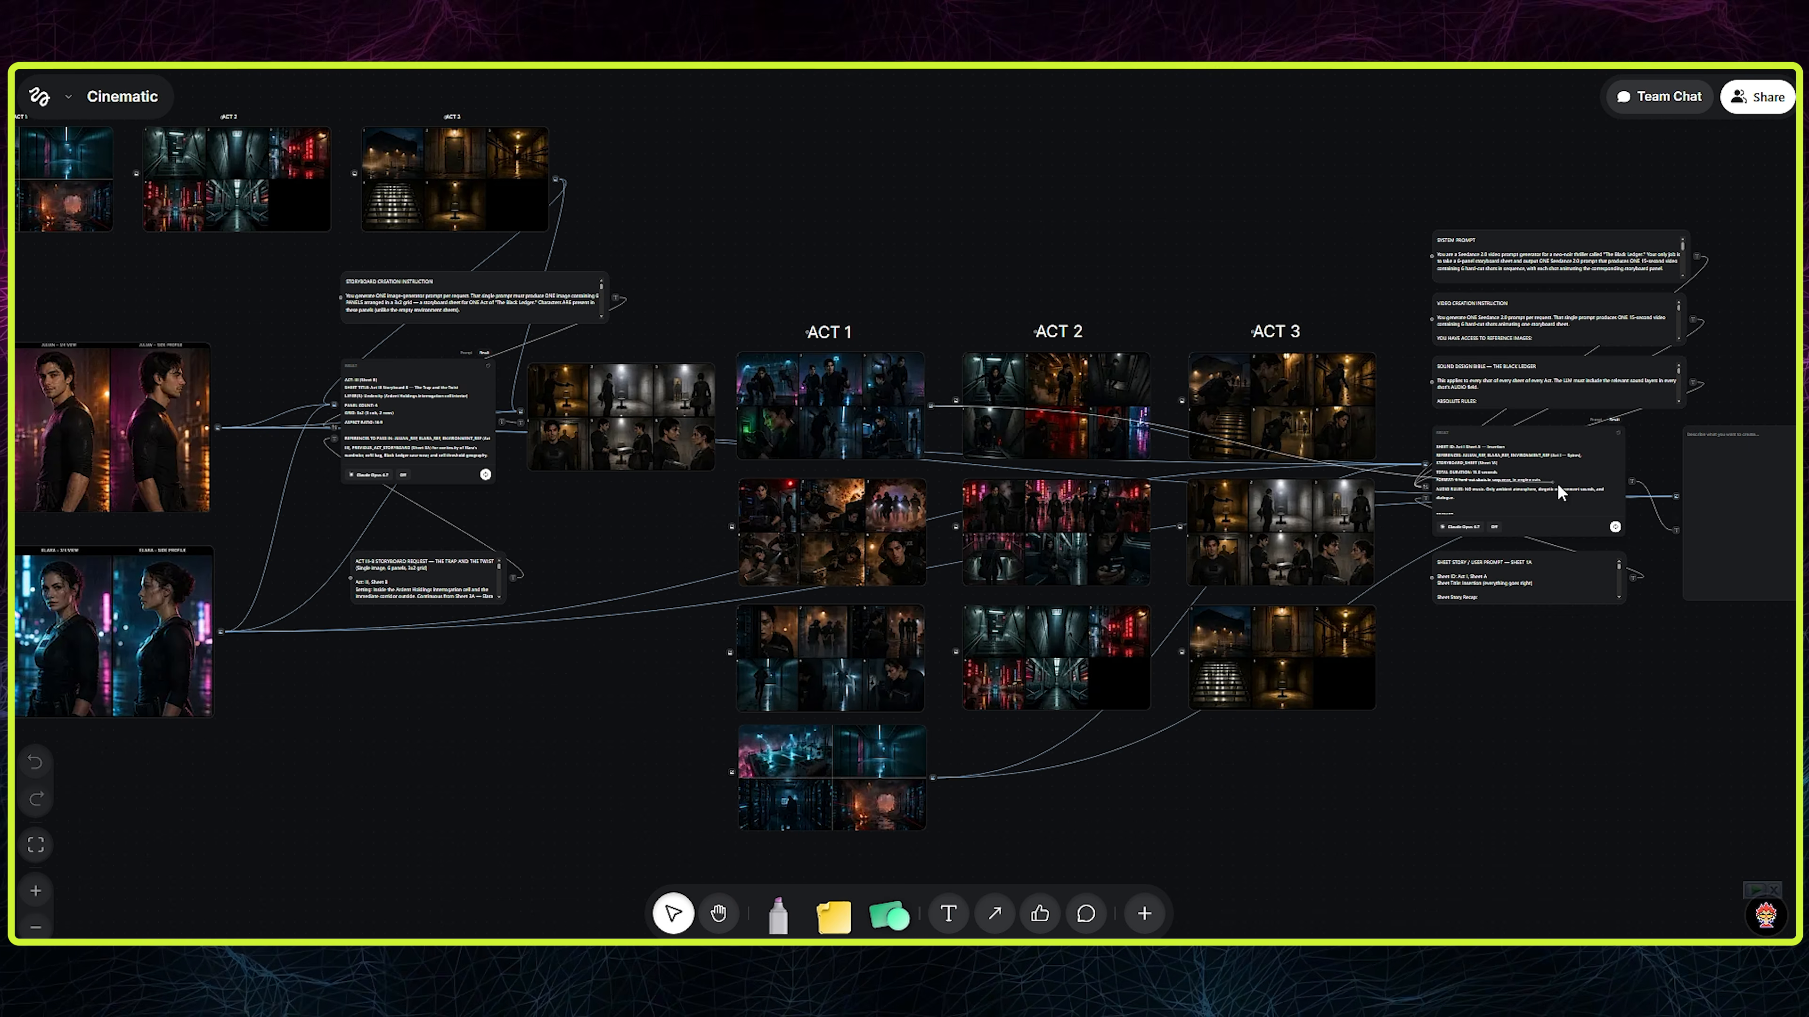
pyautogui.moveTo(929, 406); pyautogui.dragTo(1425, 462)
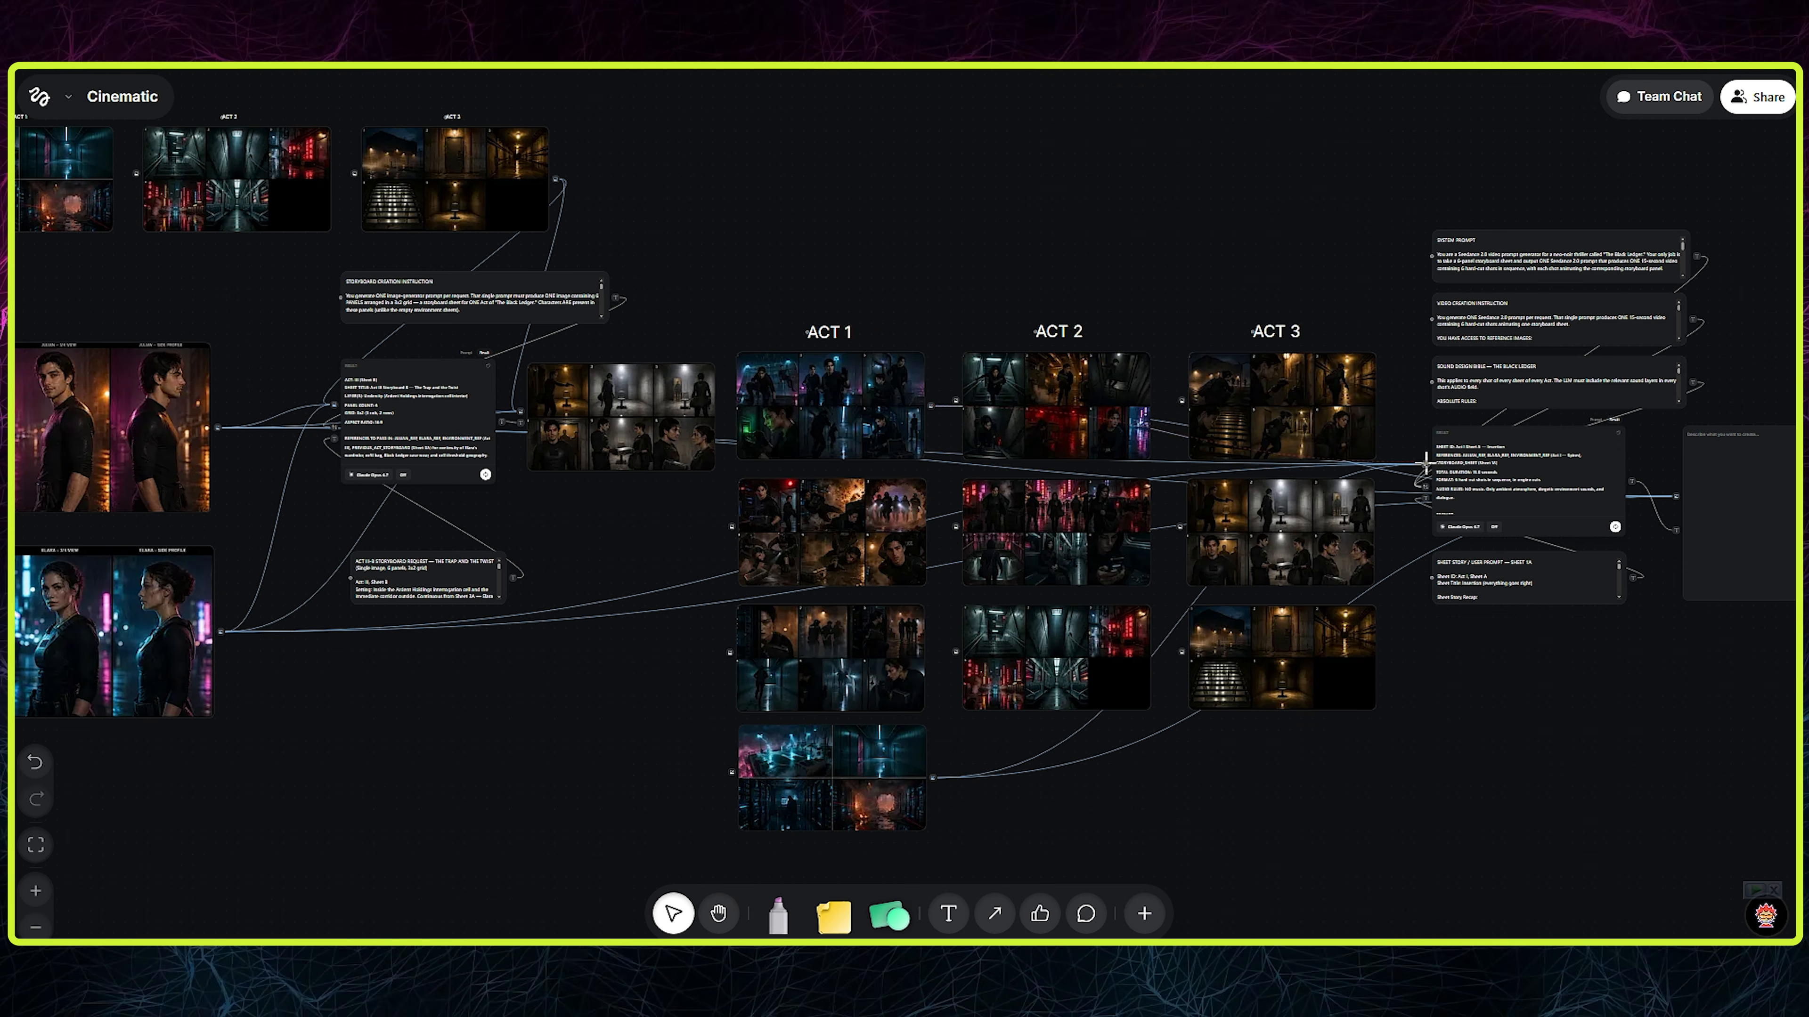
# - Review the Video Generation LLM's result for Act I Sheet A and the connections running into the video generator
pyautogui.moveTo(1667, 738); pyautogui.dragTo(1473, 749)
pyautogui.scroll(4, 1473, 751)
pyautogui.moveTo(381, 286); pyautogui.dragTo(1120, 372)
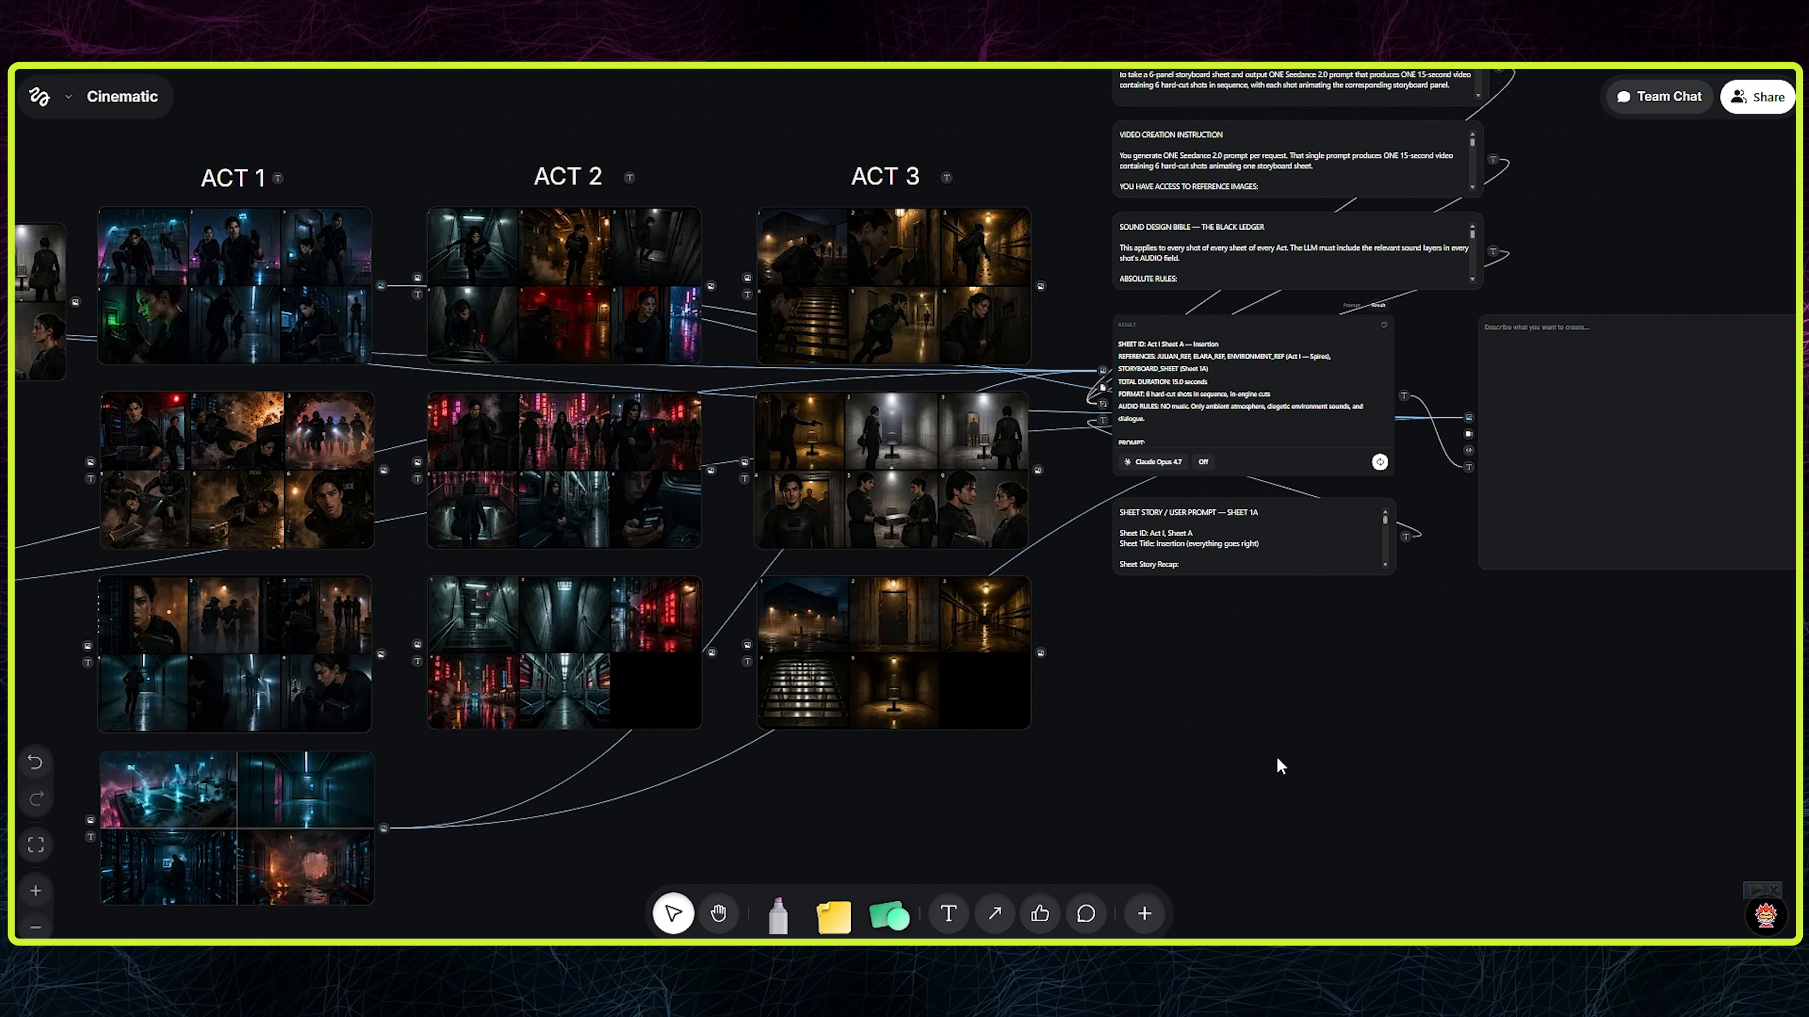
pyautogui.moveTo(1631, 74); pyautogui.dragTo(1276, 184)
pyautogui.scroll(3, 1361, 505)
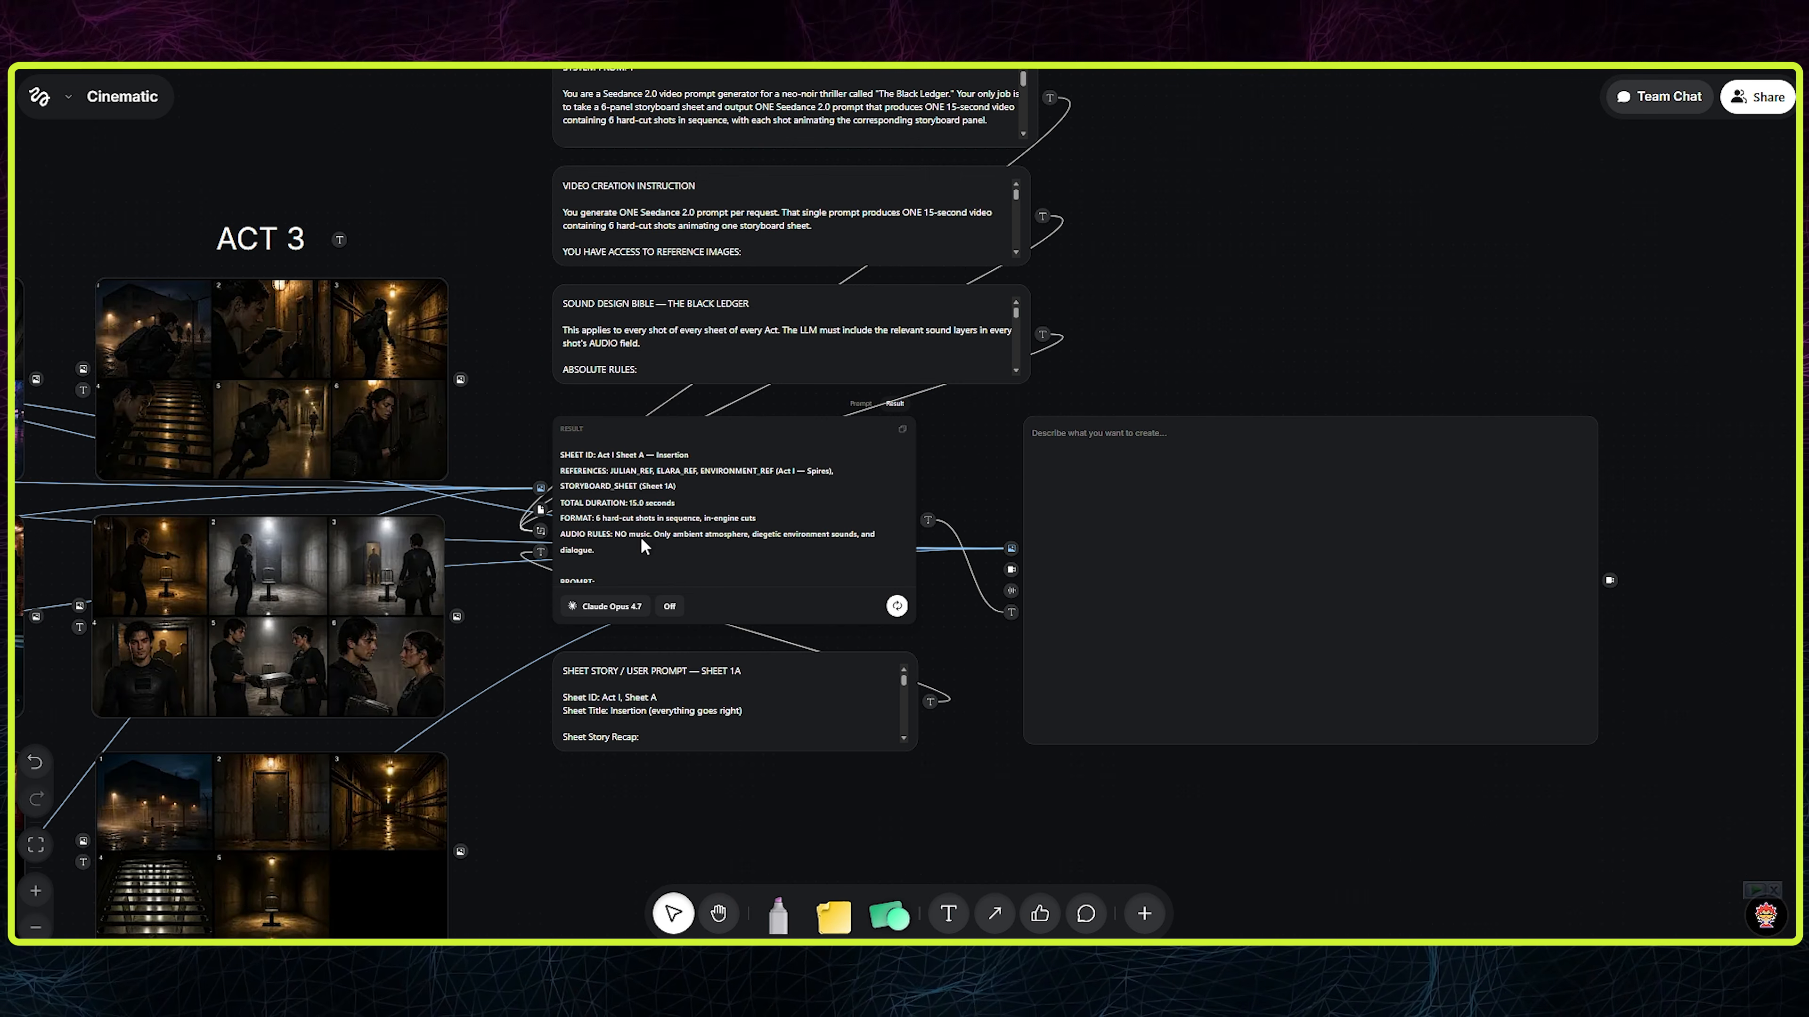
pyautogui.moveTo(618, 534); pyautogui.dragTo(641, 613)
pyautogui.click(1143, 594)
pyautogui.click(1374, 356)
# - Check the video generator's attached references against the Field 5 list in Claude, then start the Act 1 Sheet A video generation
pyautogui.scroll(5, 1127, 708)
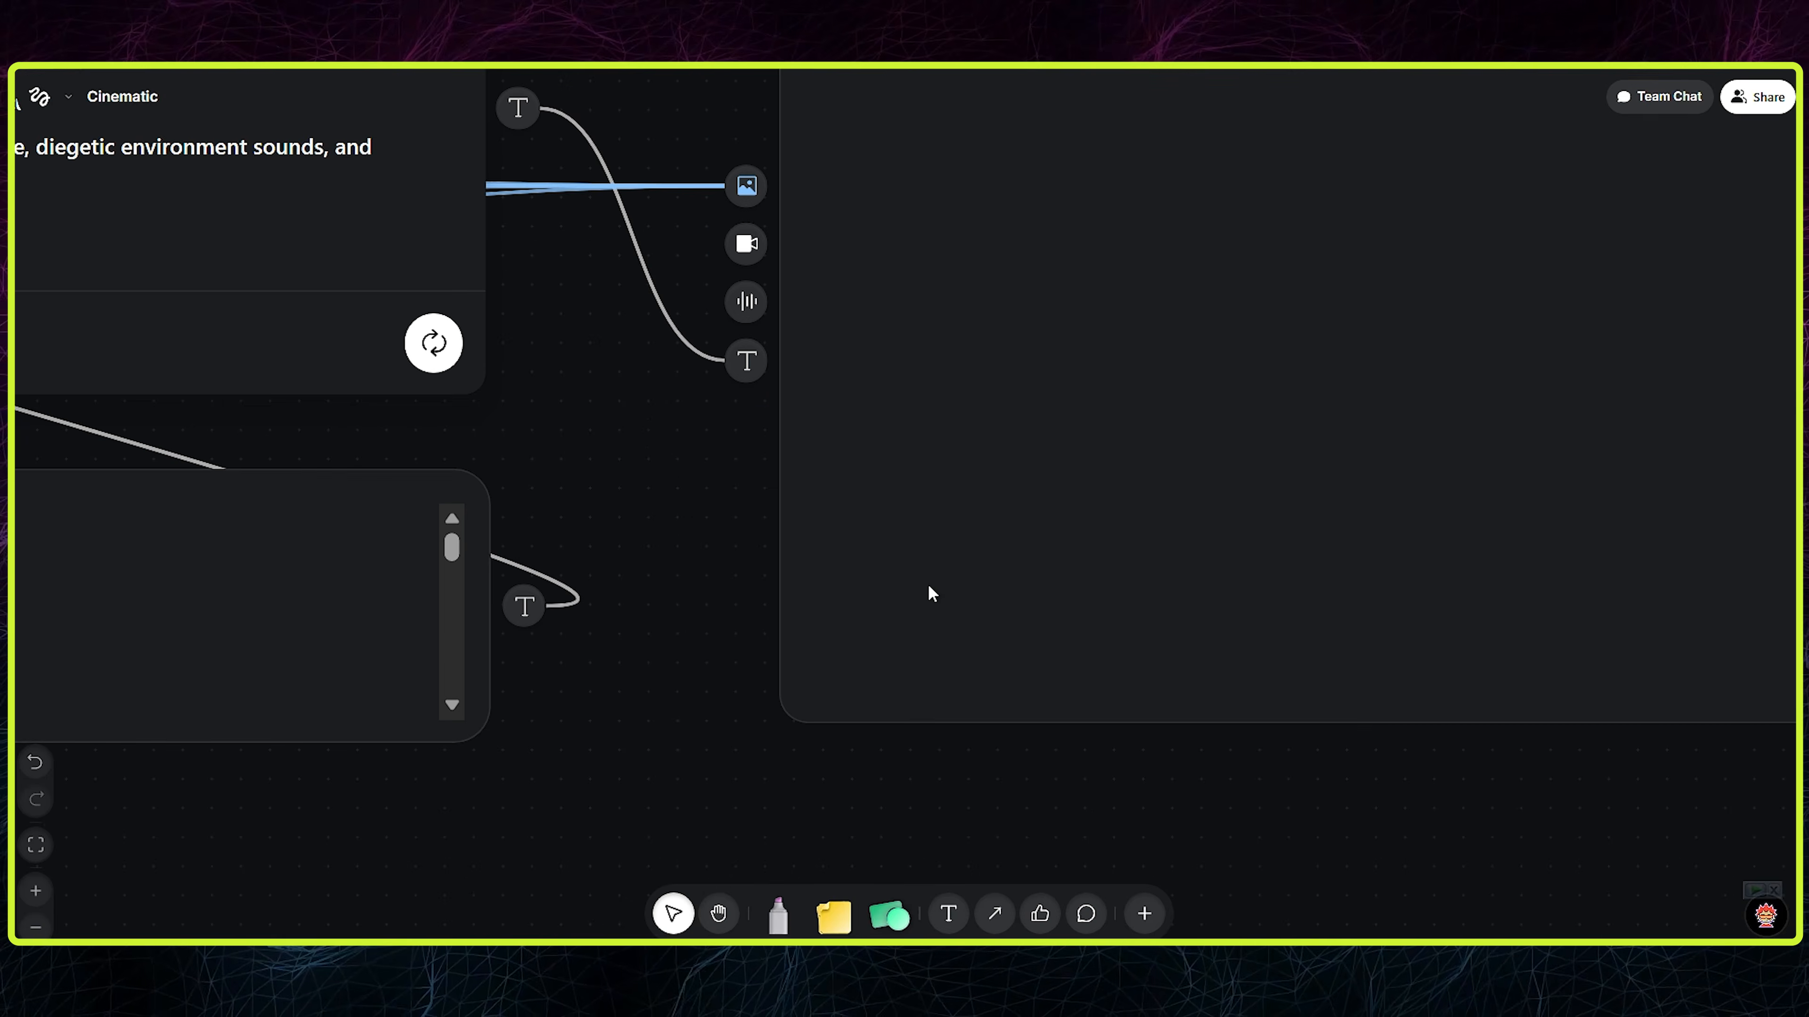
pyautogui.scroll(-5, 1089, 573)
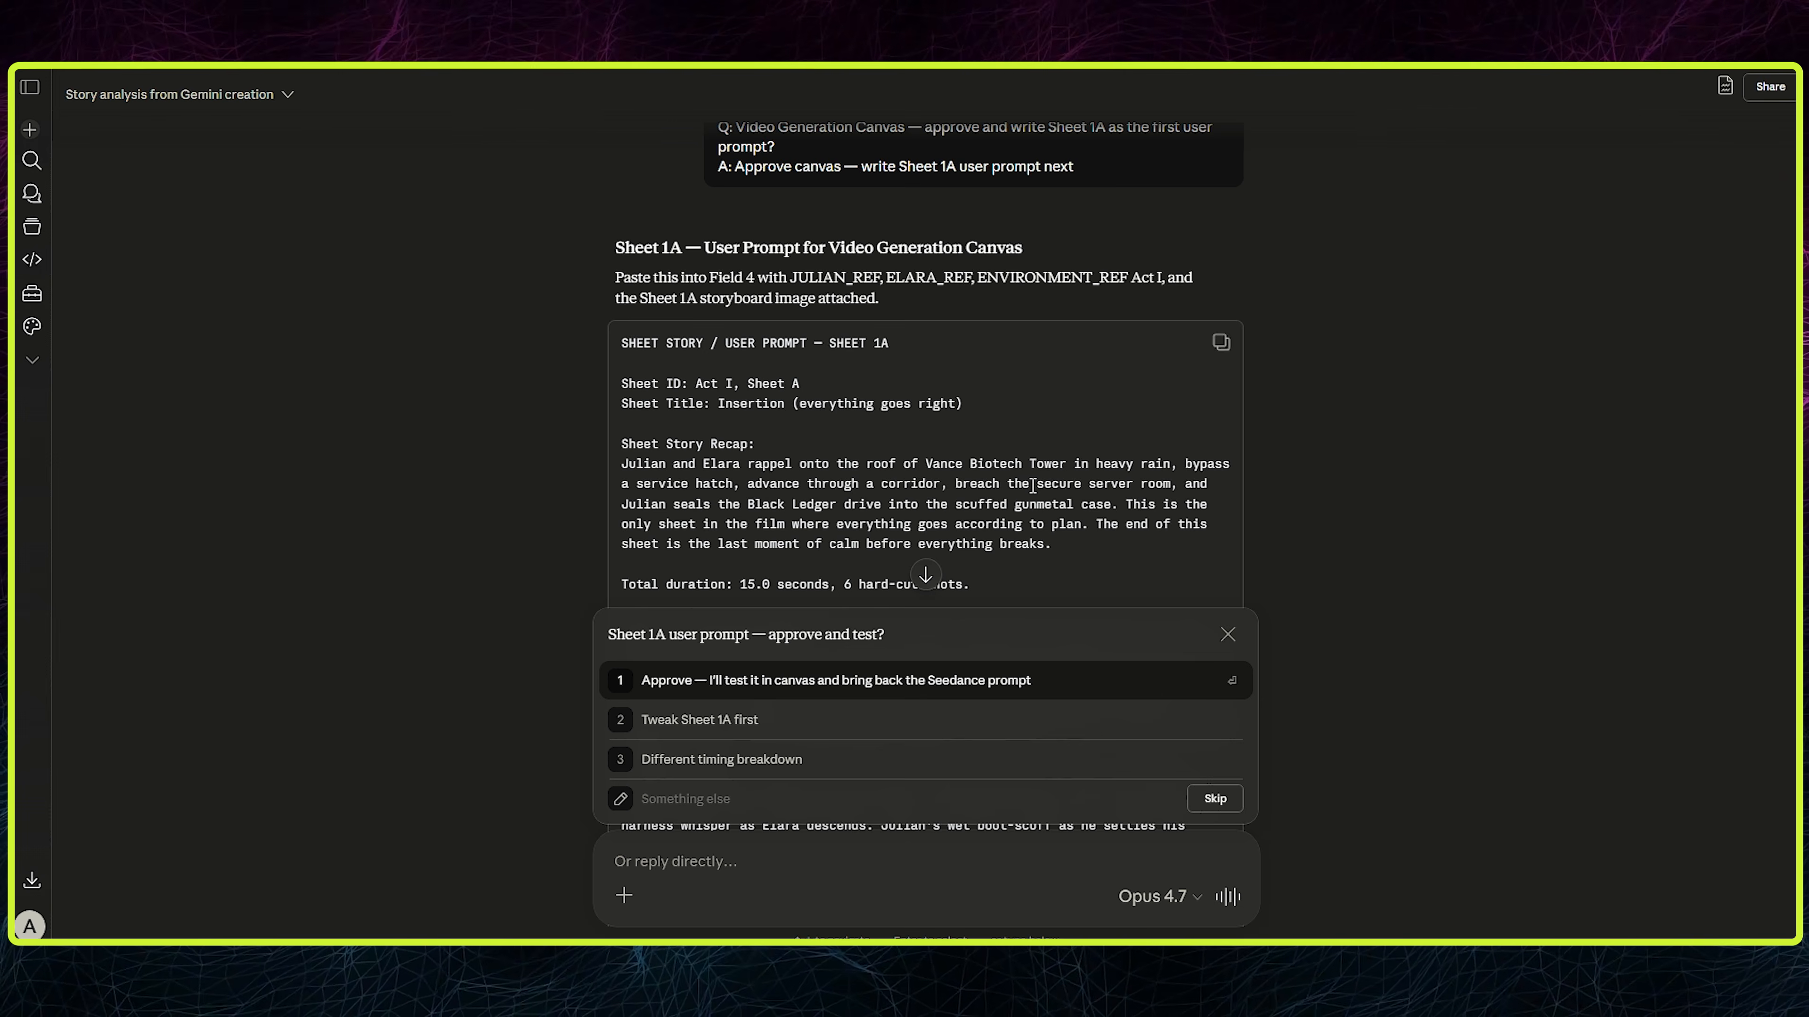
pyautogui.scroll(-5, 689, 336)
pyautogui.scroll(1, 689, 336)
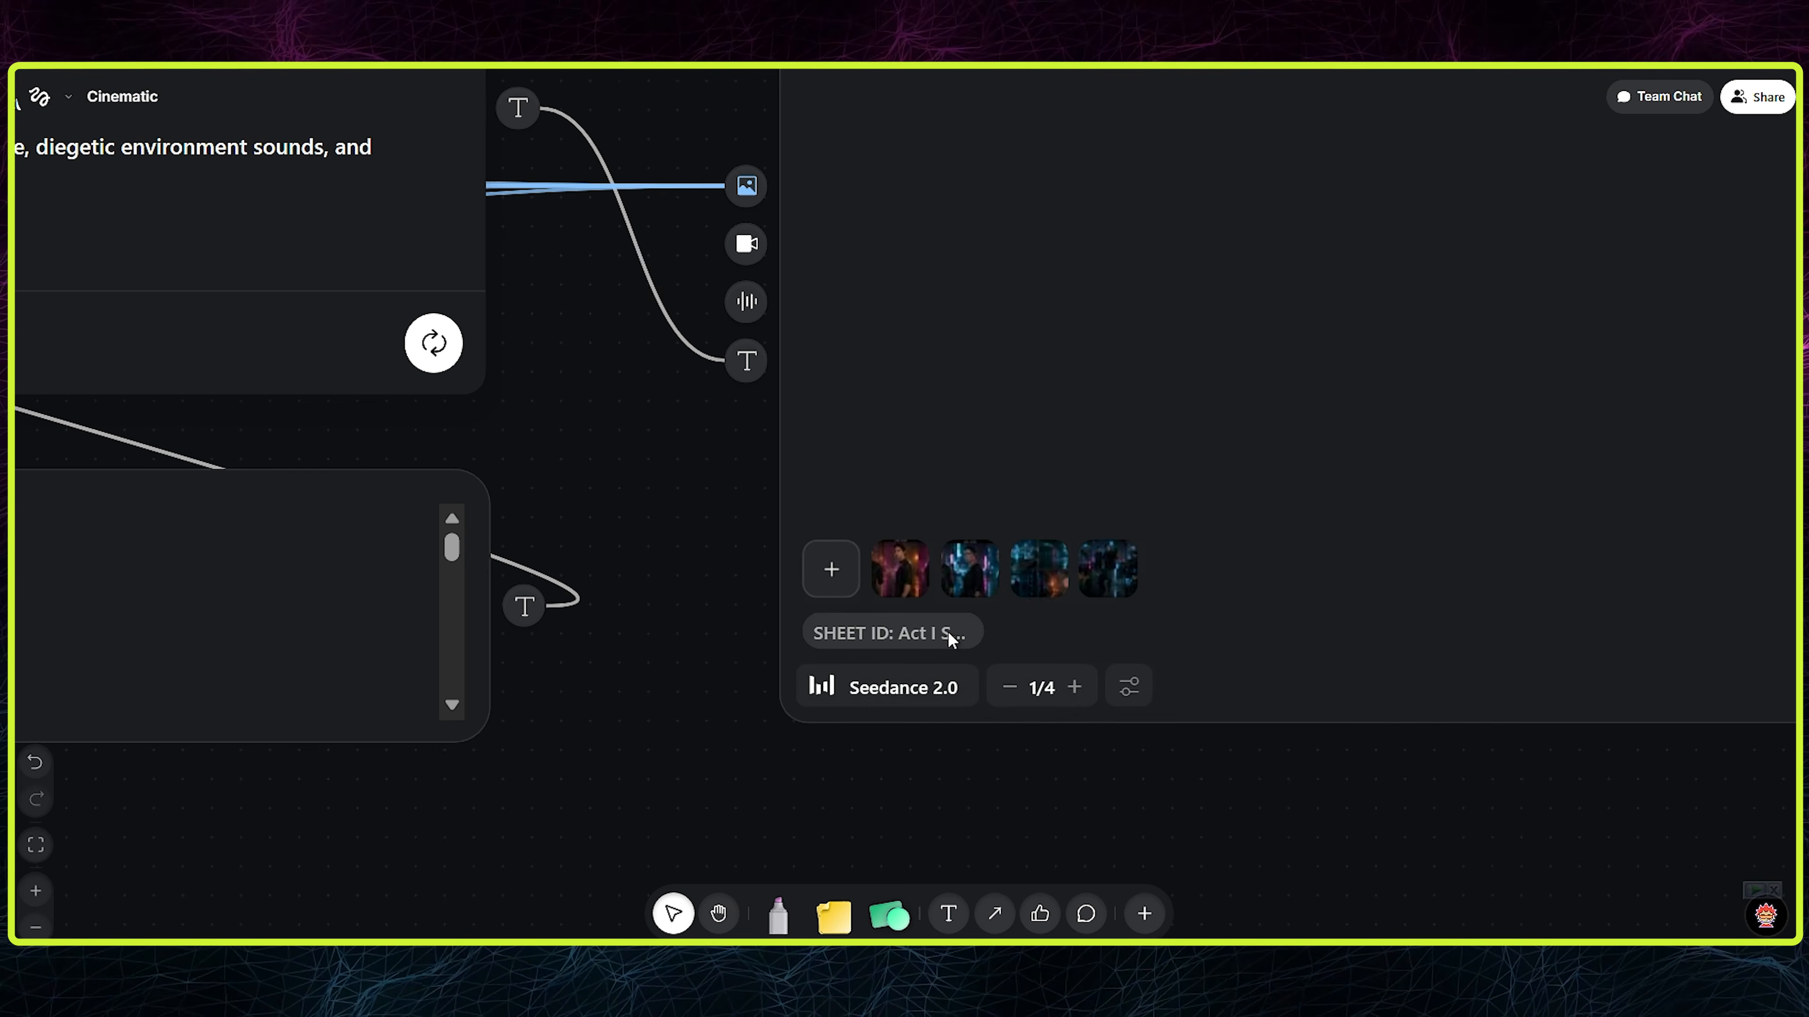
pyautogui.scroll(3, 870, 534)
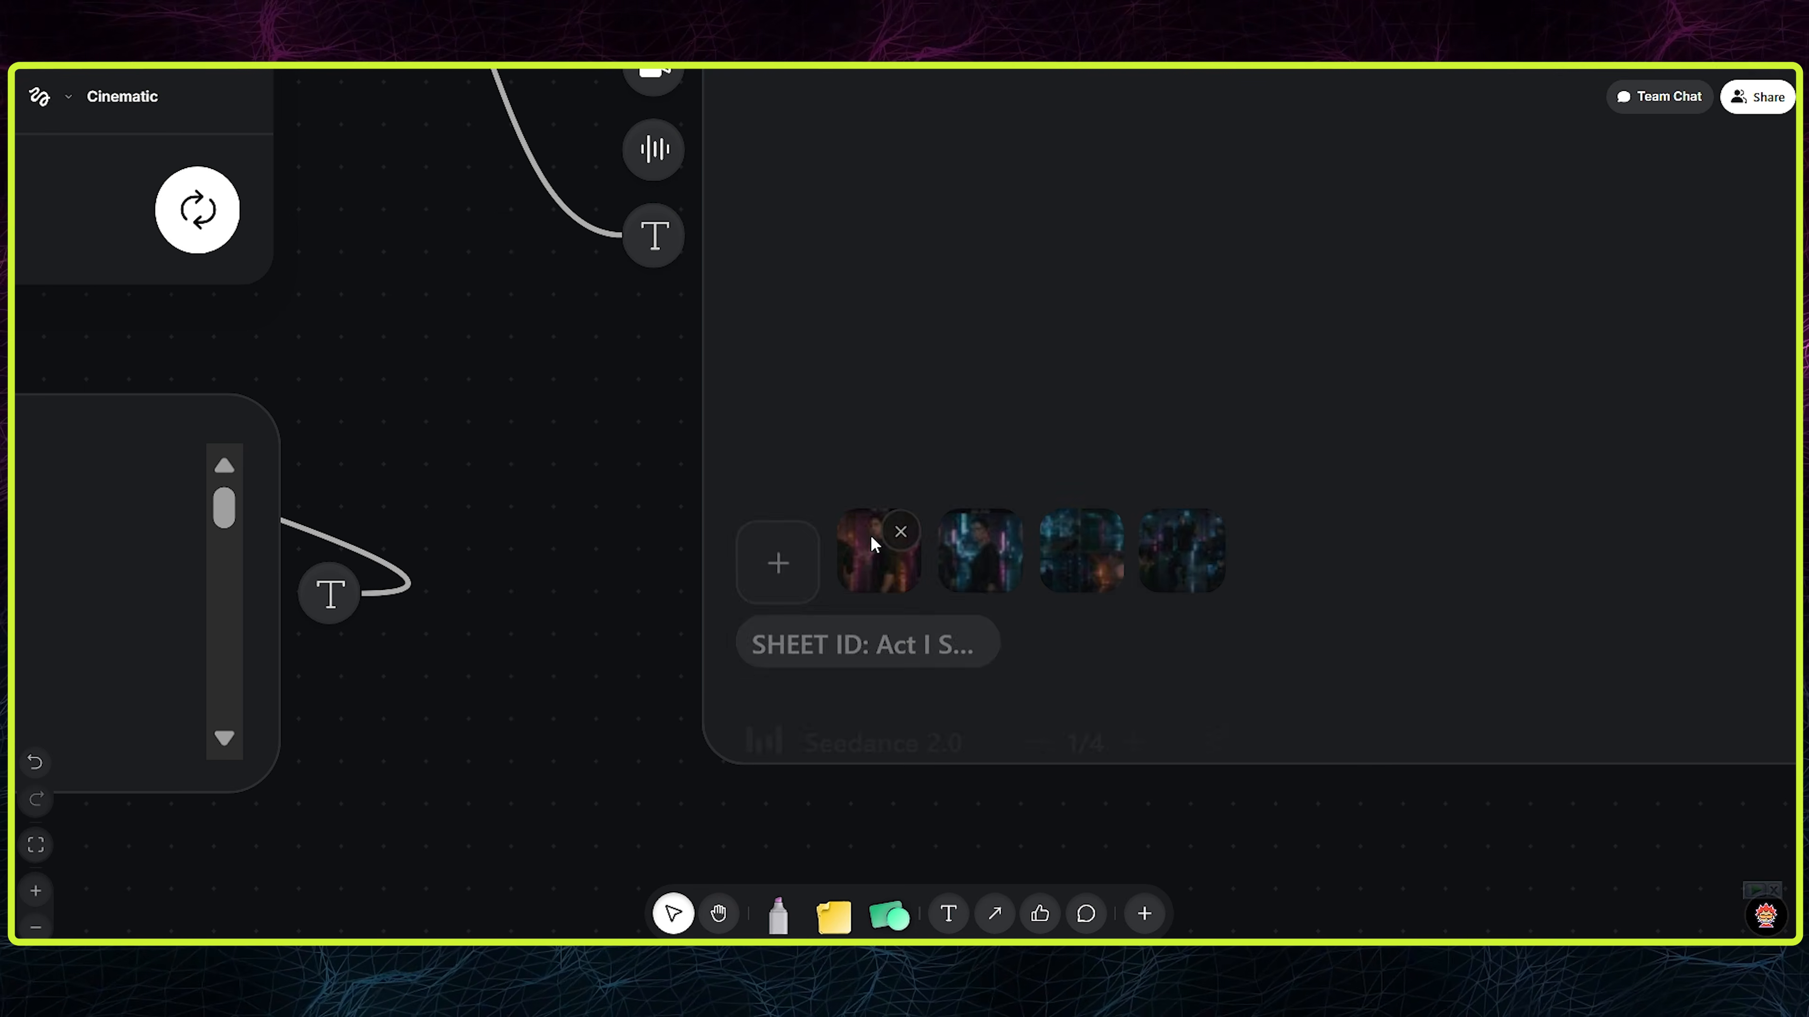
pyautogui.scroll(-5, 1159, 707)
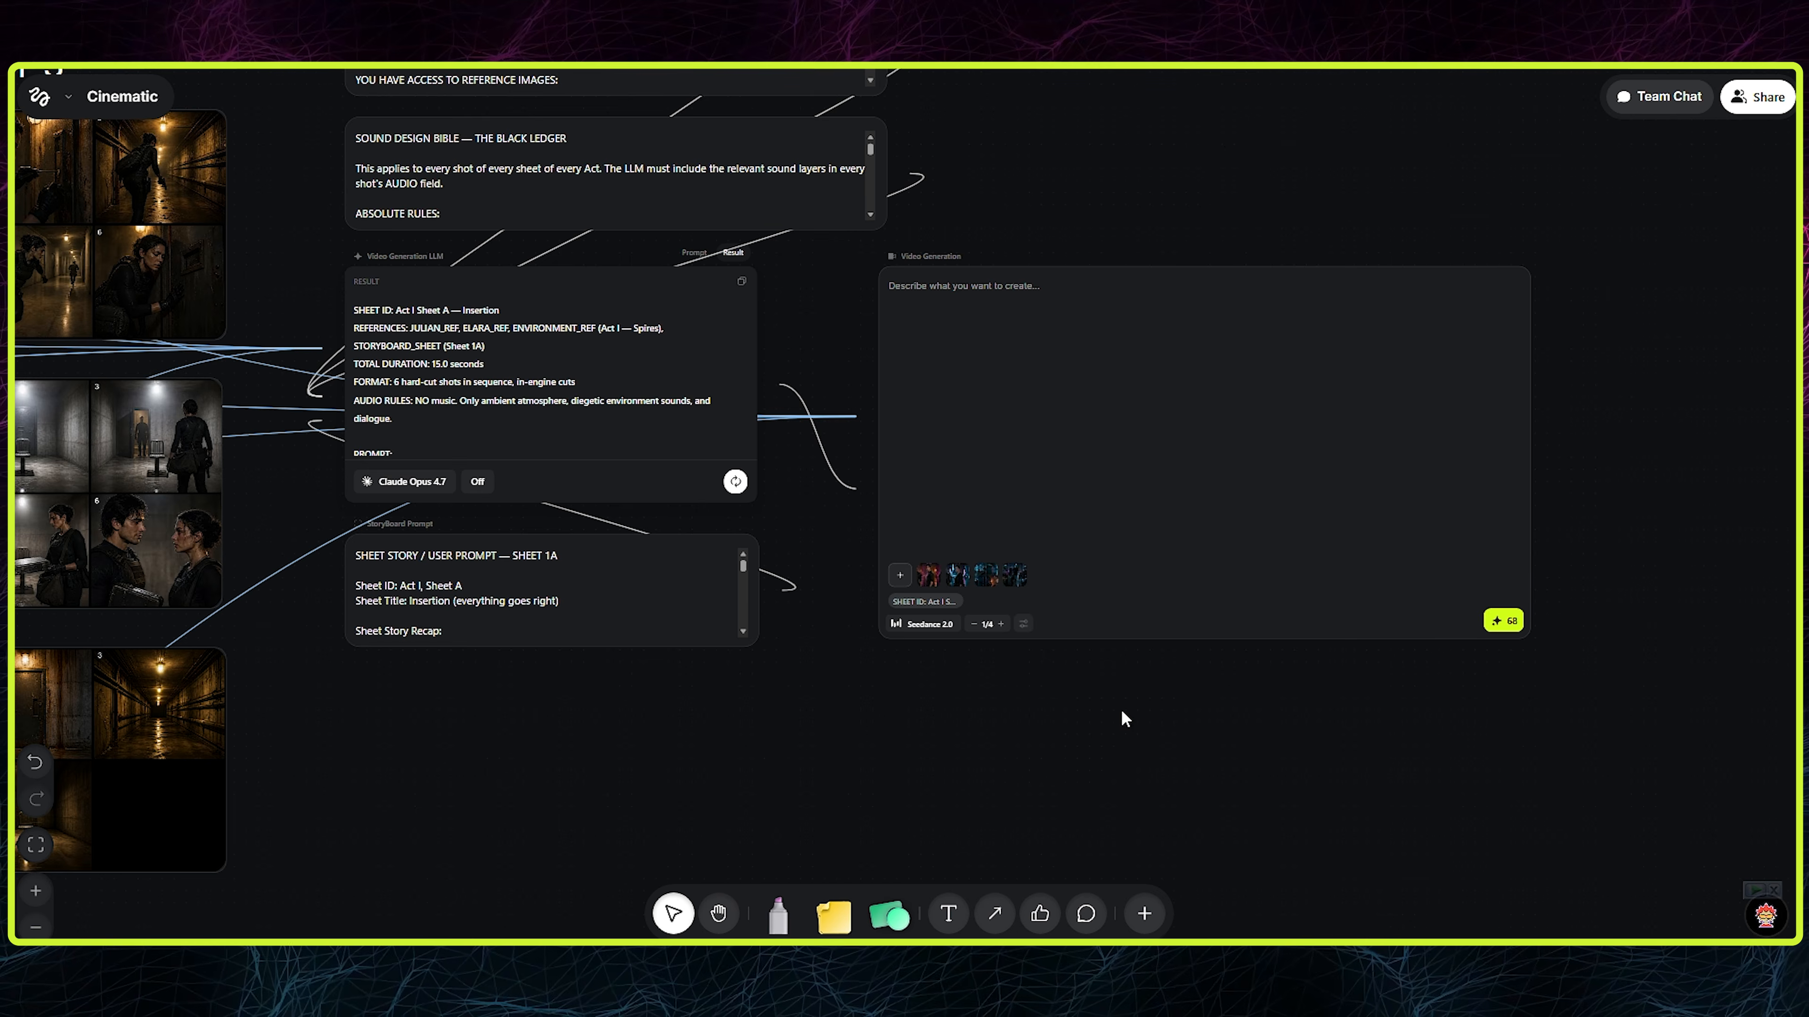
pyautogui.click(1497, 623)
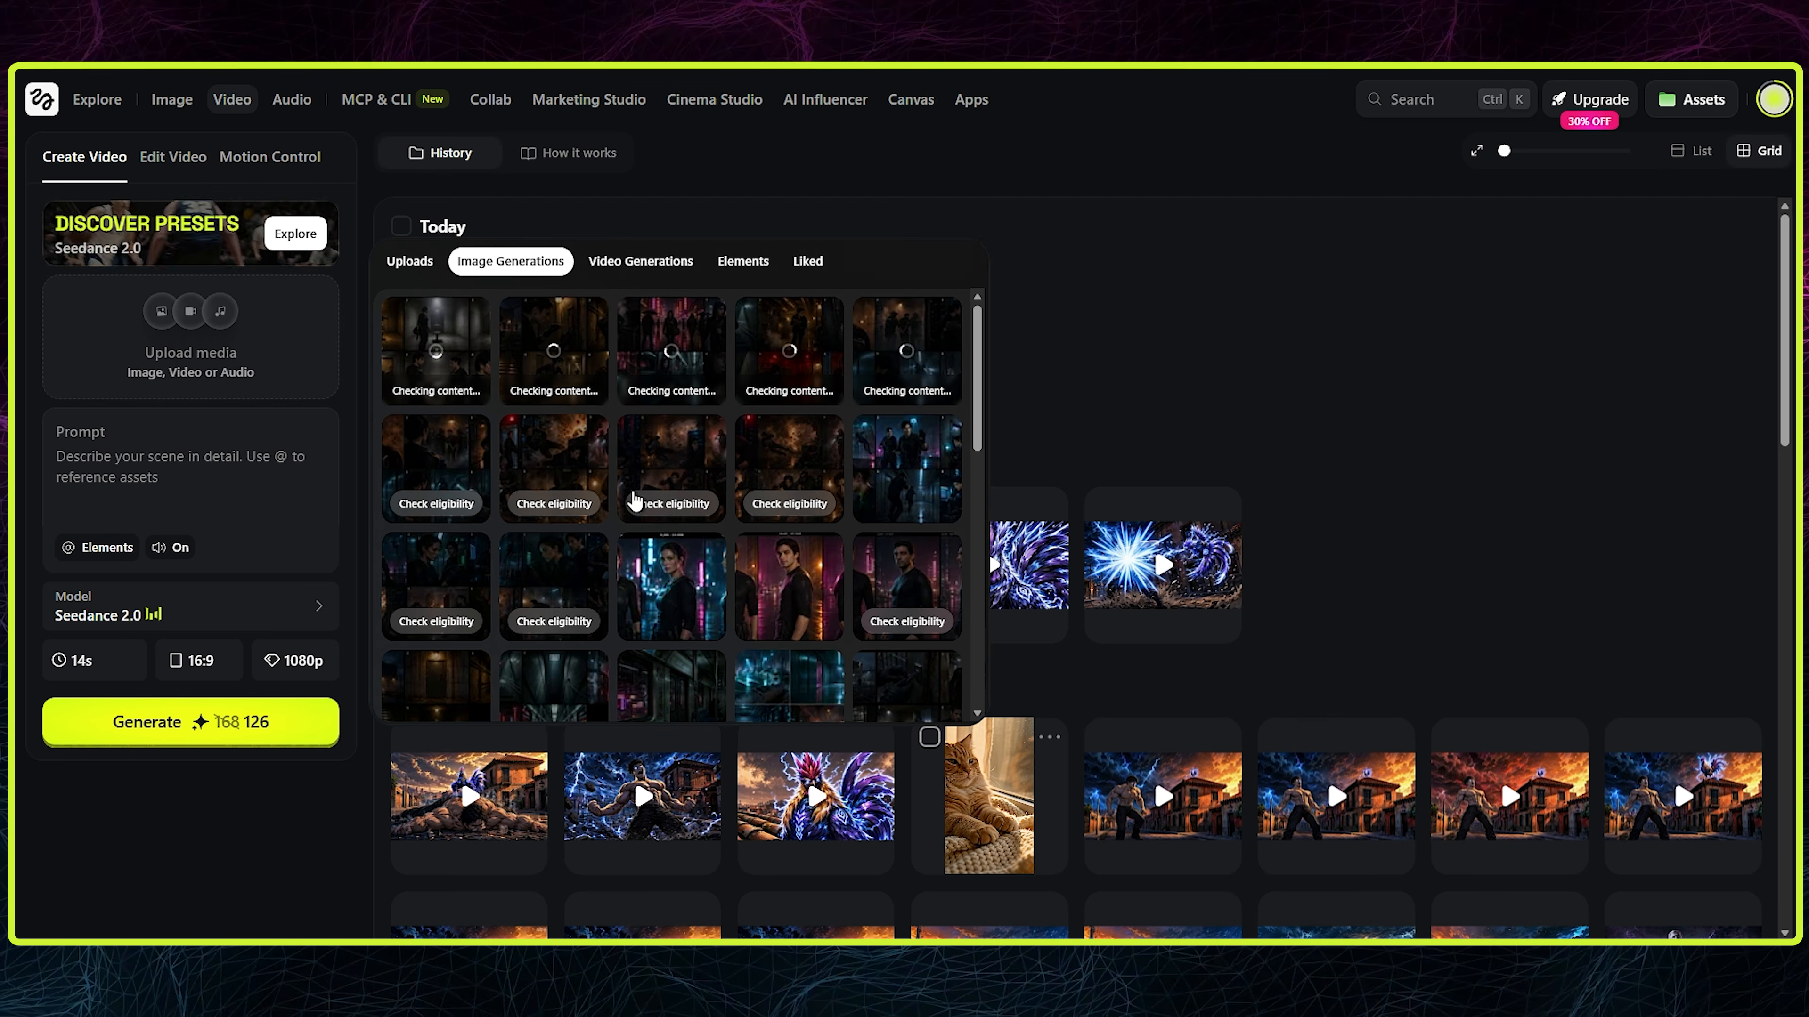
# - Request eligibility checks for the remaining unchecked storyboard and reference images among the image generations and close the media picker
pyautogui.click(672, 504)
pyautogui.click(789, 504)
pyautogui.click(907, 621)
pyautogui.click(554, 622)
pyautogui.click(435, 621)
pyautogui.scroll(-1, 441, 634)
pyautogui.click(436, 645)
pyautogui.click(554, 645)
pyautogui.click(672, 645)
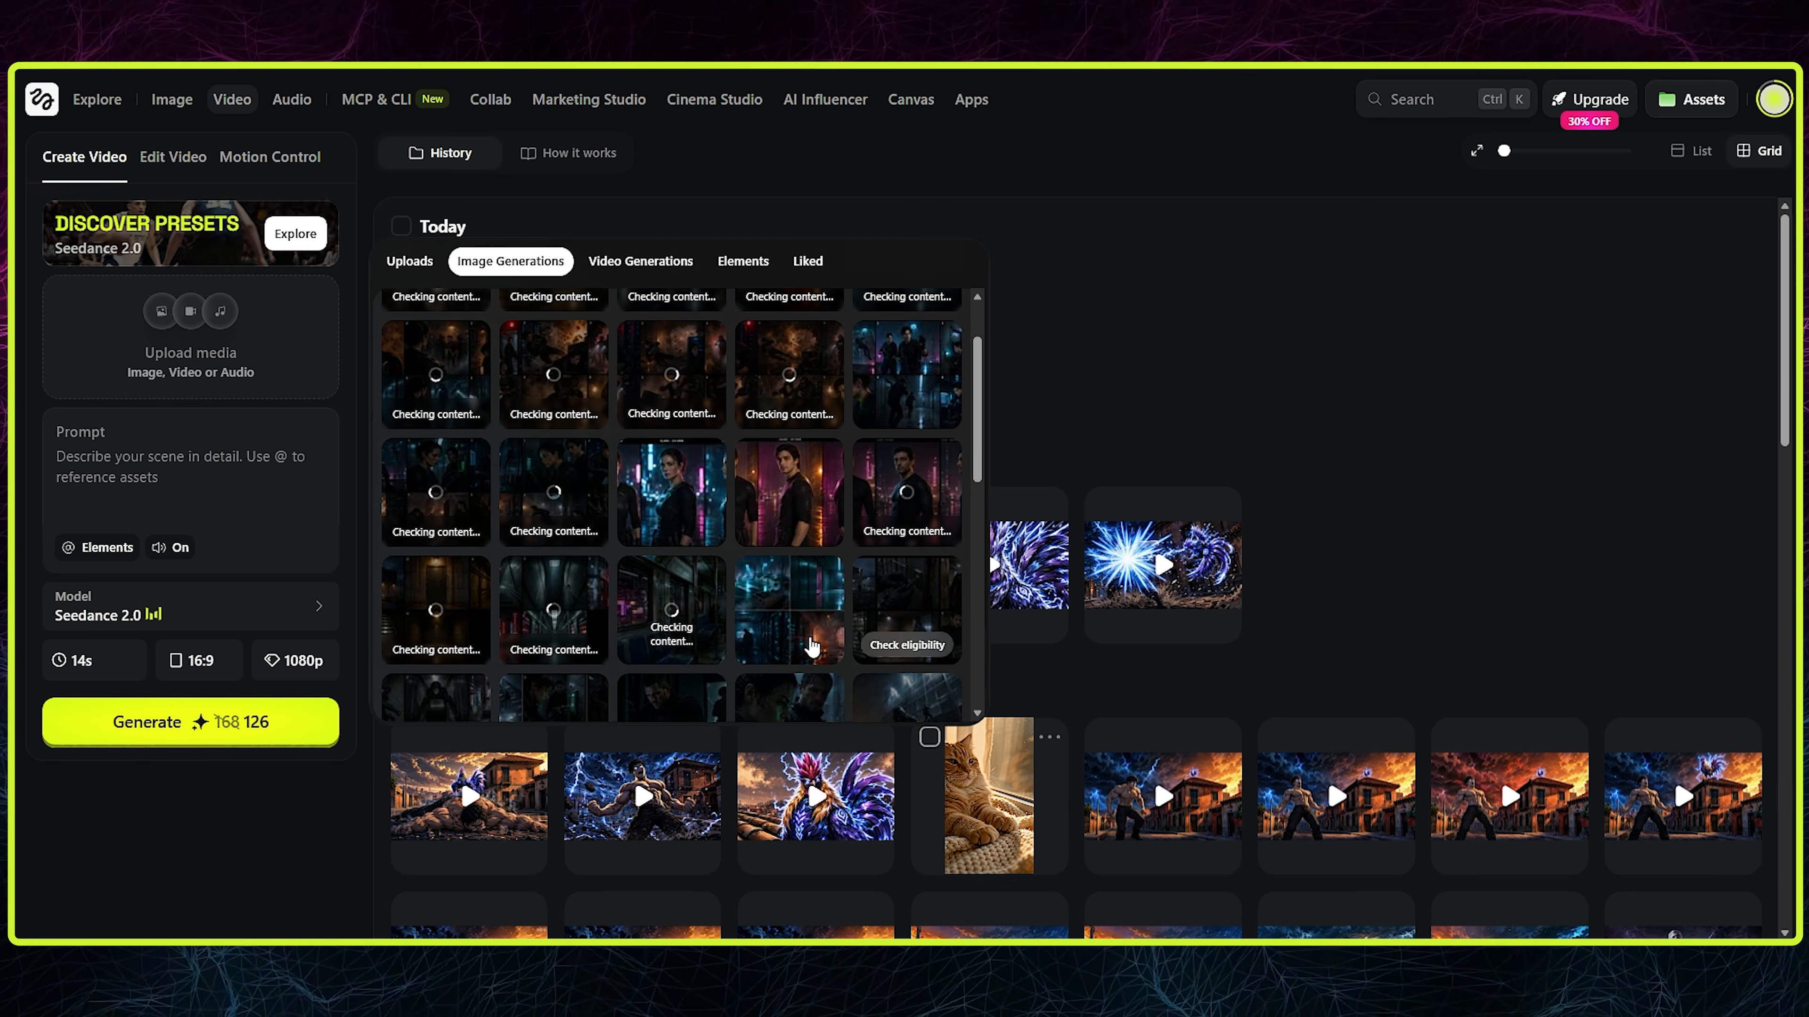
pyautogui.click(907, 645)
pyautogui.scroll(-2, 827, 591)
pyautogui.scroll(3, 862, 499)
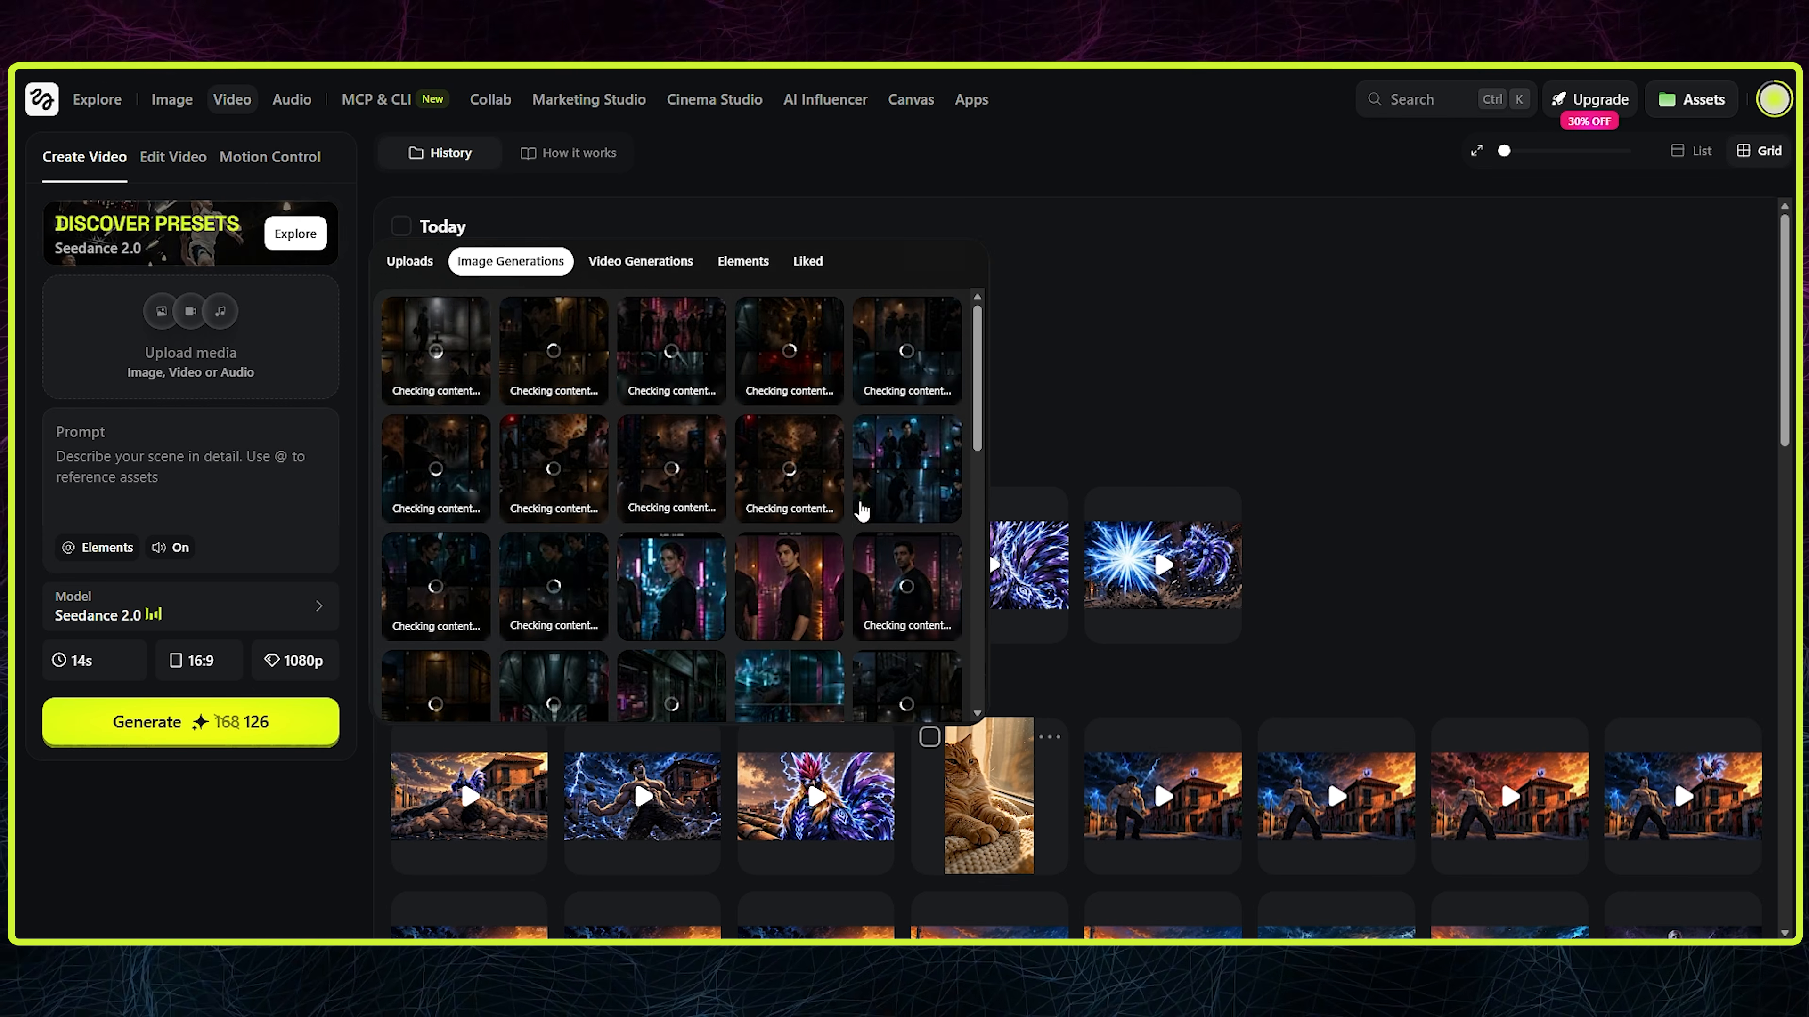
pyautogui.click(1064, 298)
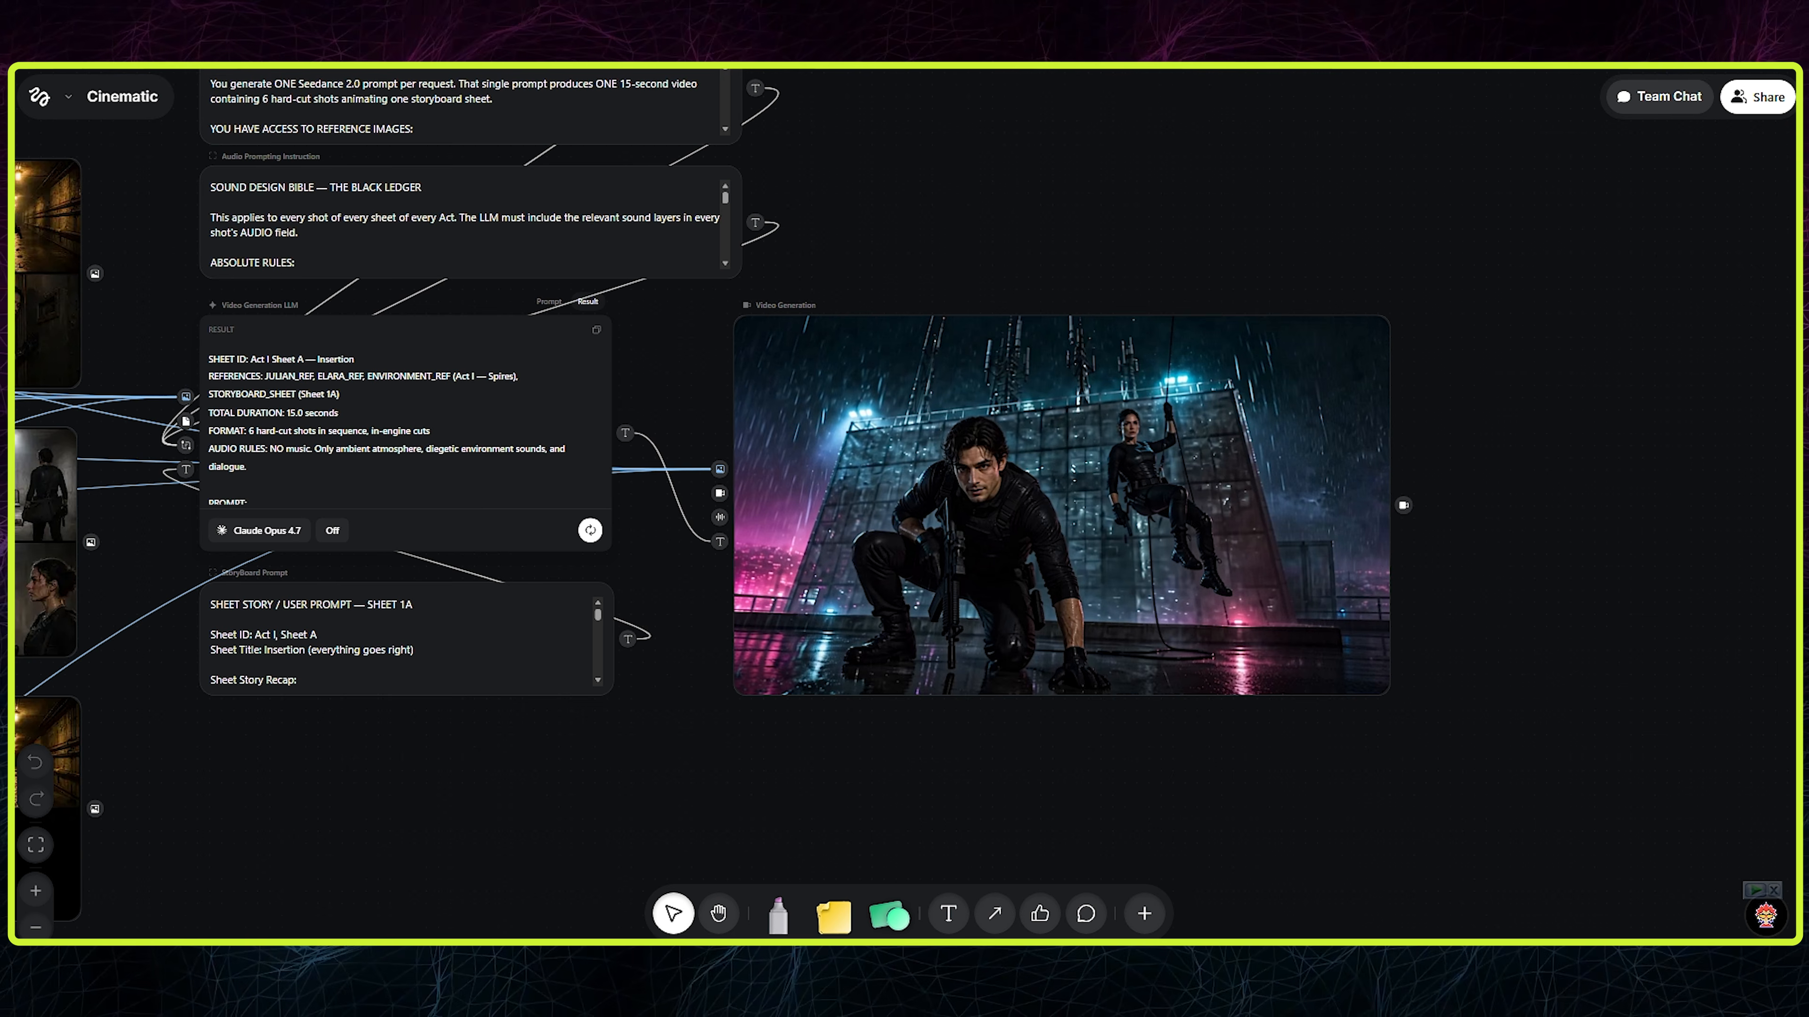
# - Dismiss the video download overlay and play the generated Act 1 Sheet A video, comparing its shots with Act 1 storyboard A
pyautogui.moveTo(1038, 473)
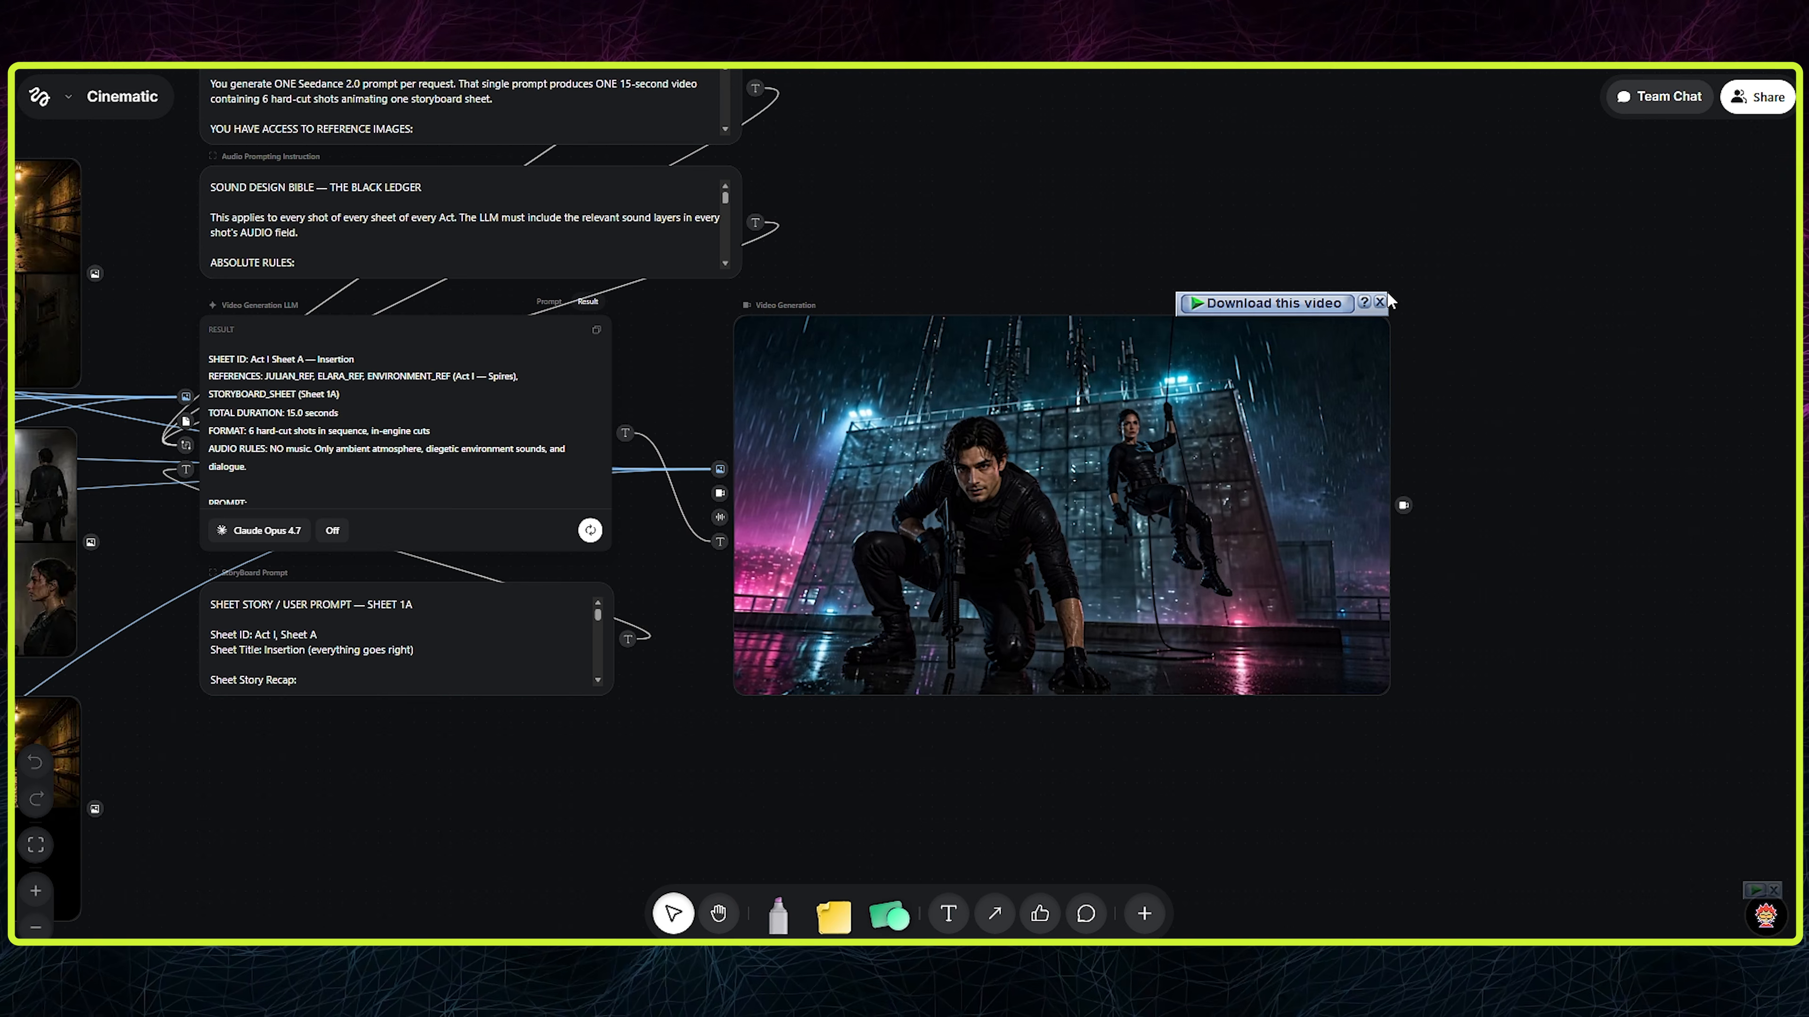
pyautogui.click(1380, 304)
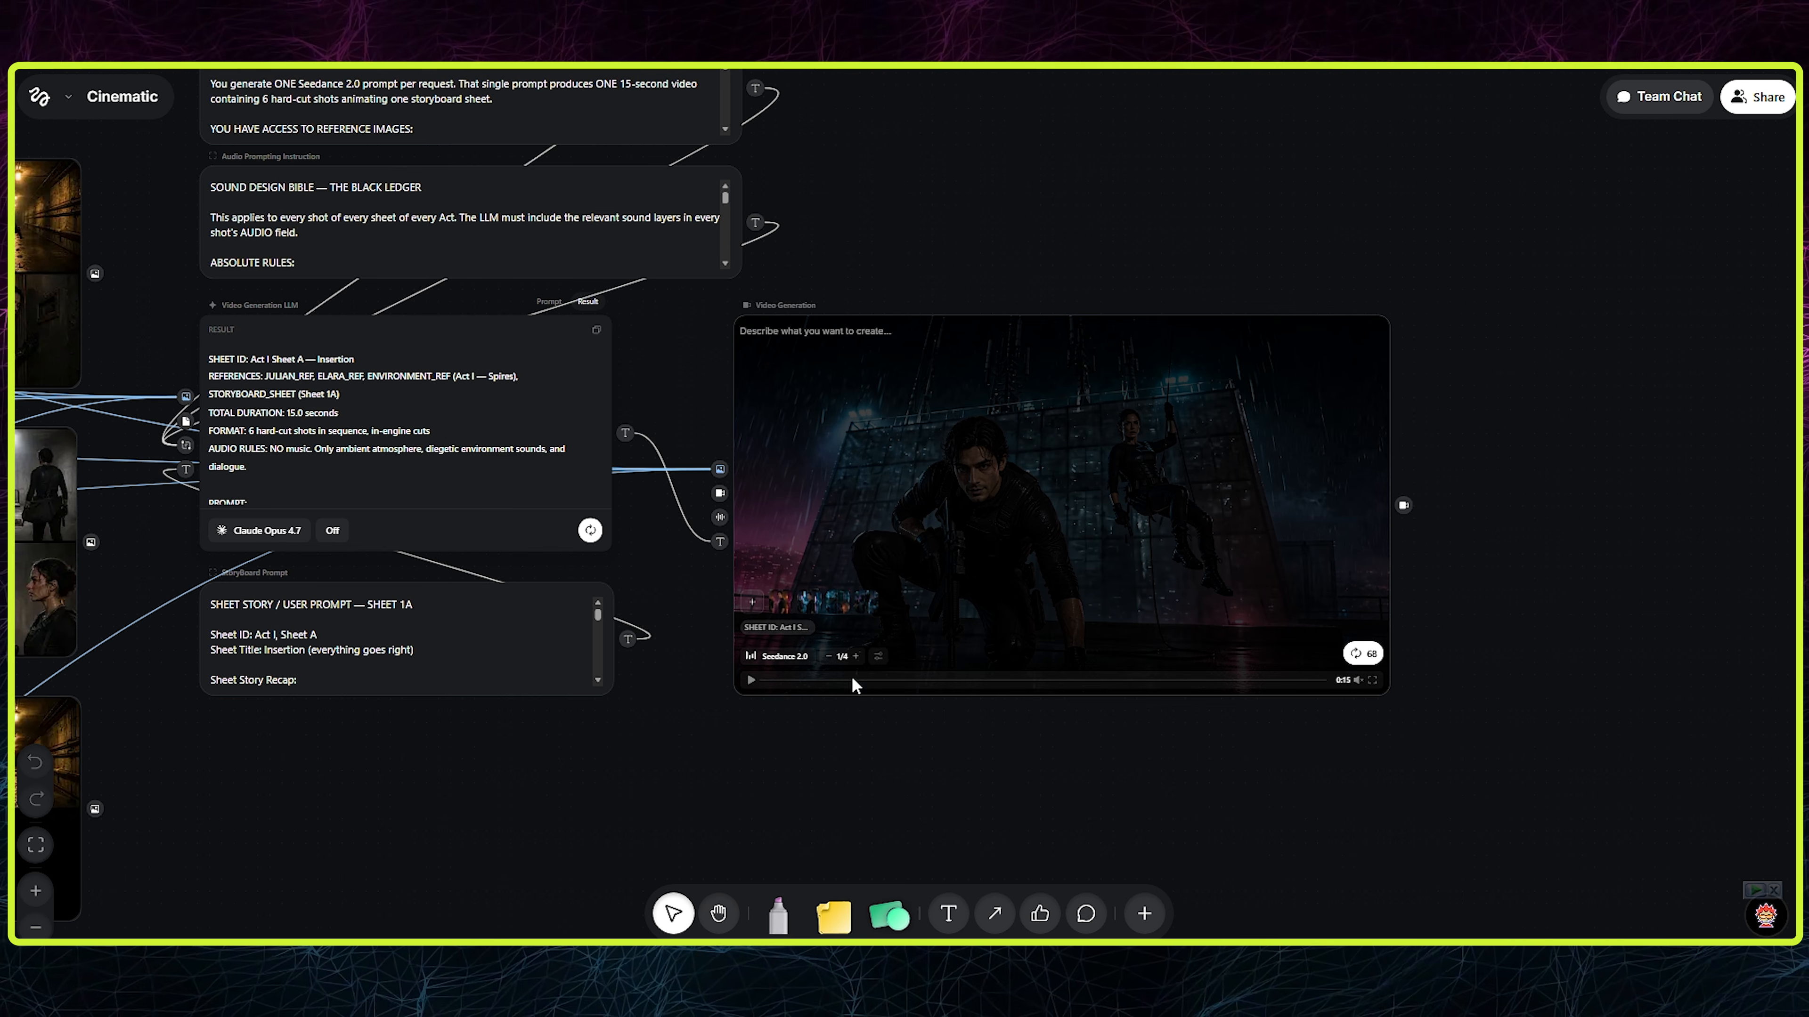
pyautogui.click(752, 681)
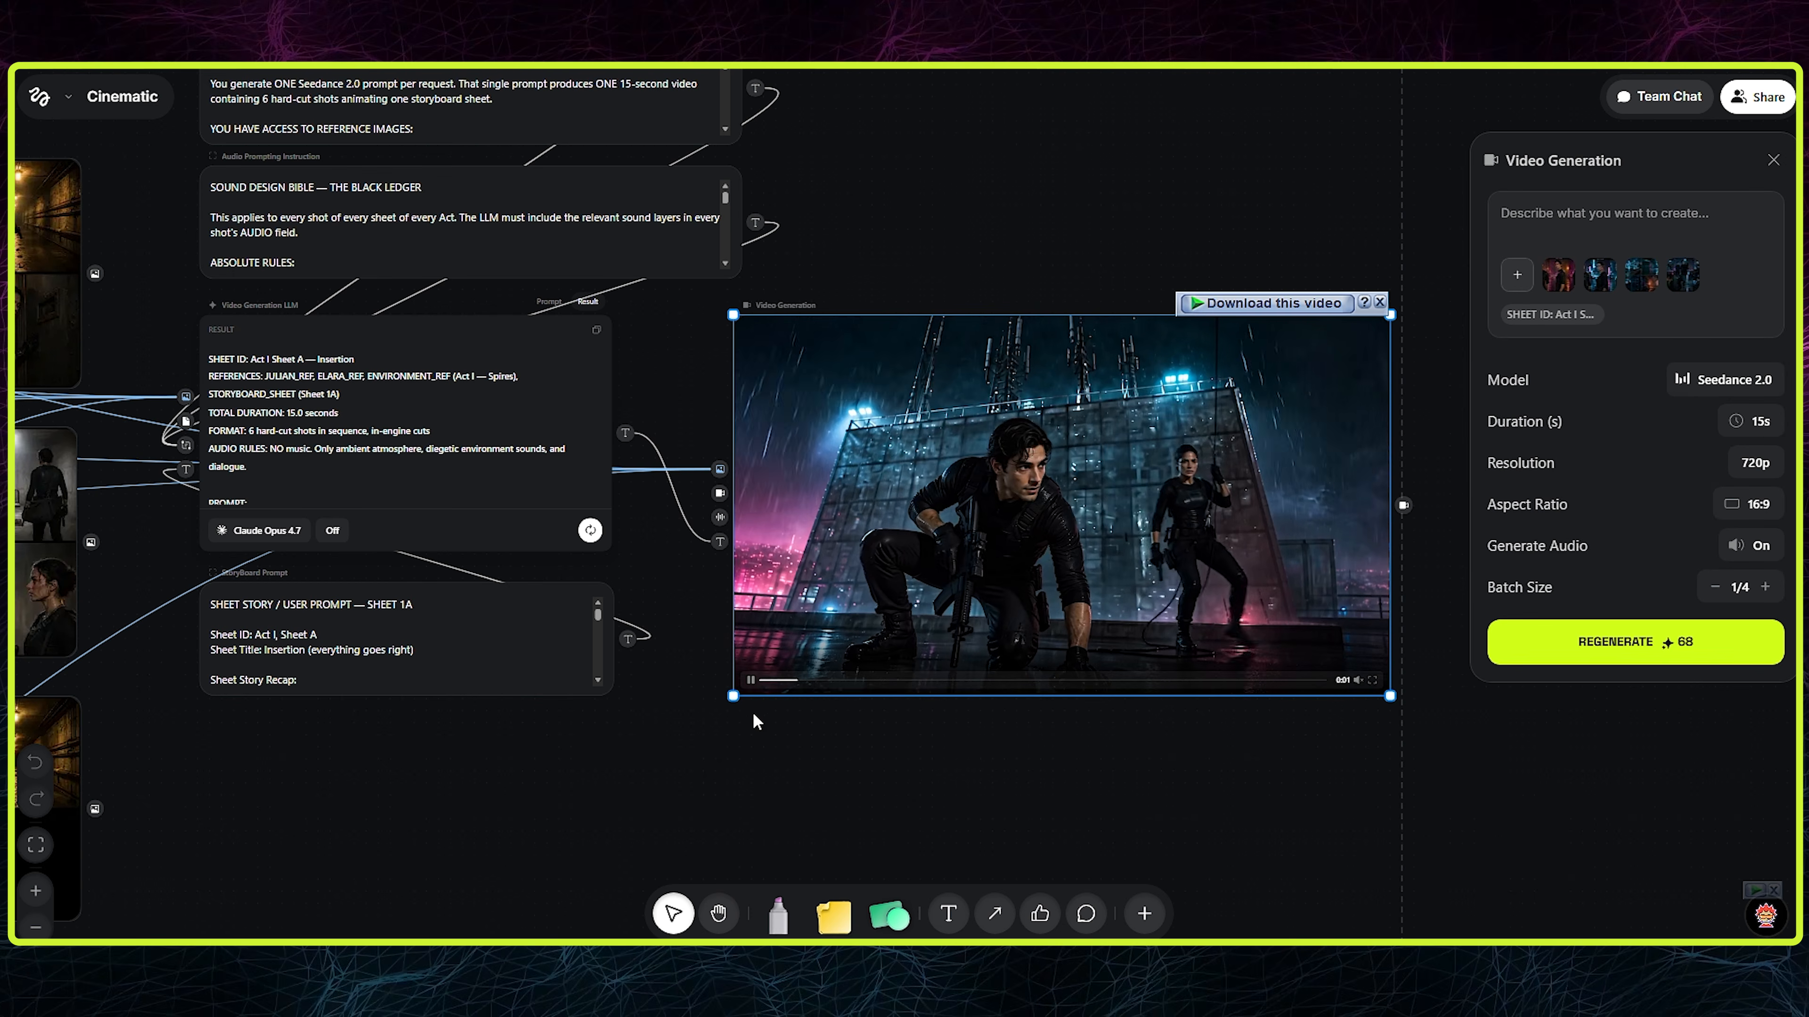
pyautogui.click(752, 681)
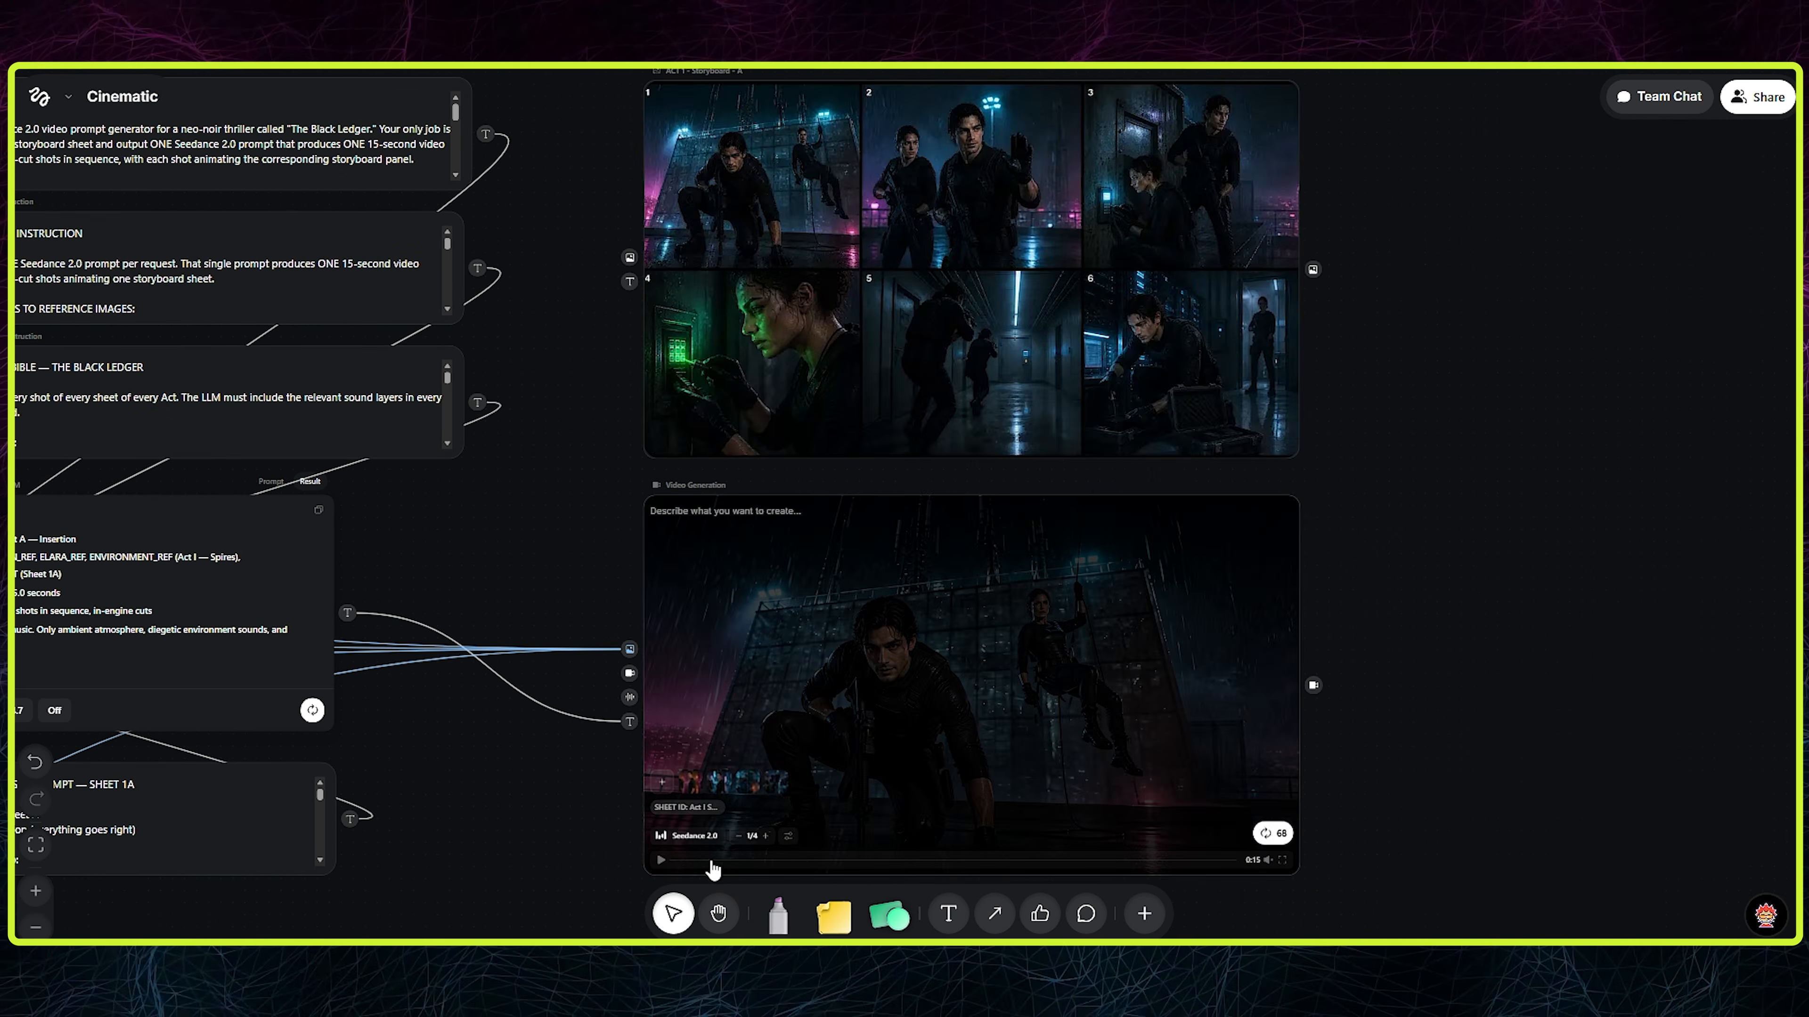
pyautogui.click(662, 861)
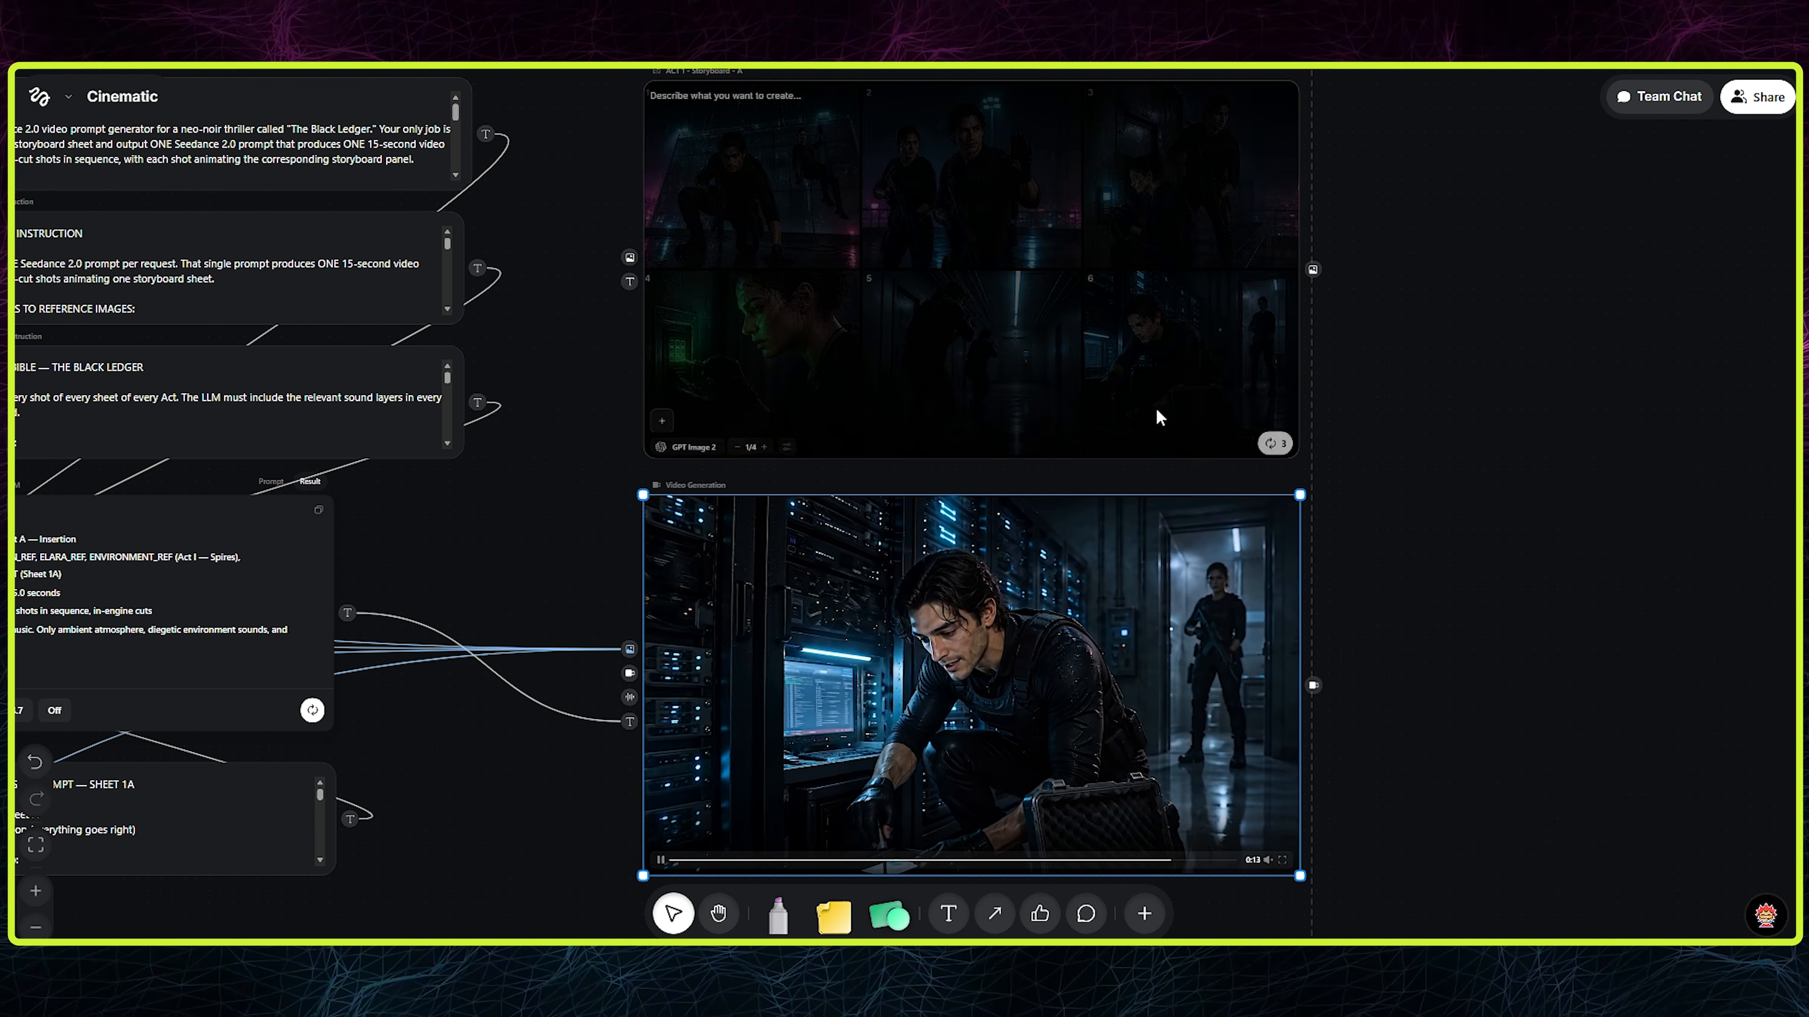
pyautogui.scroll(-10, 870, 783)
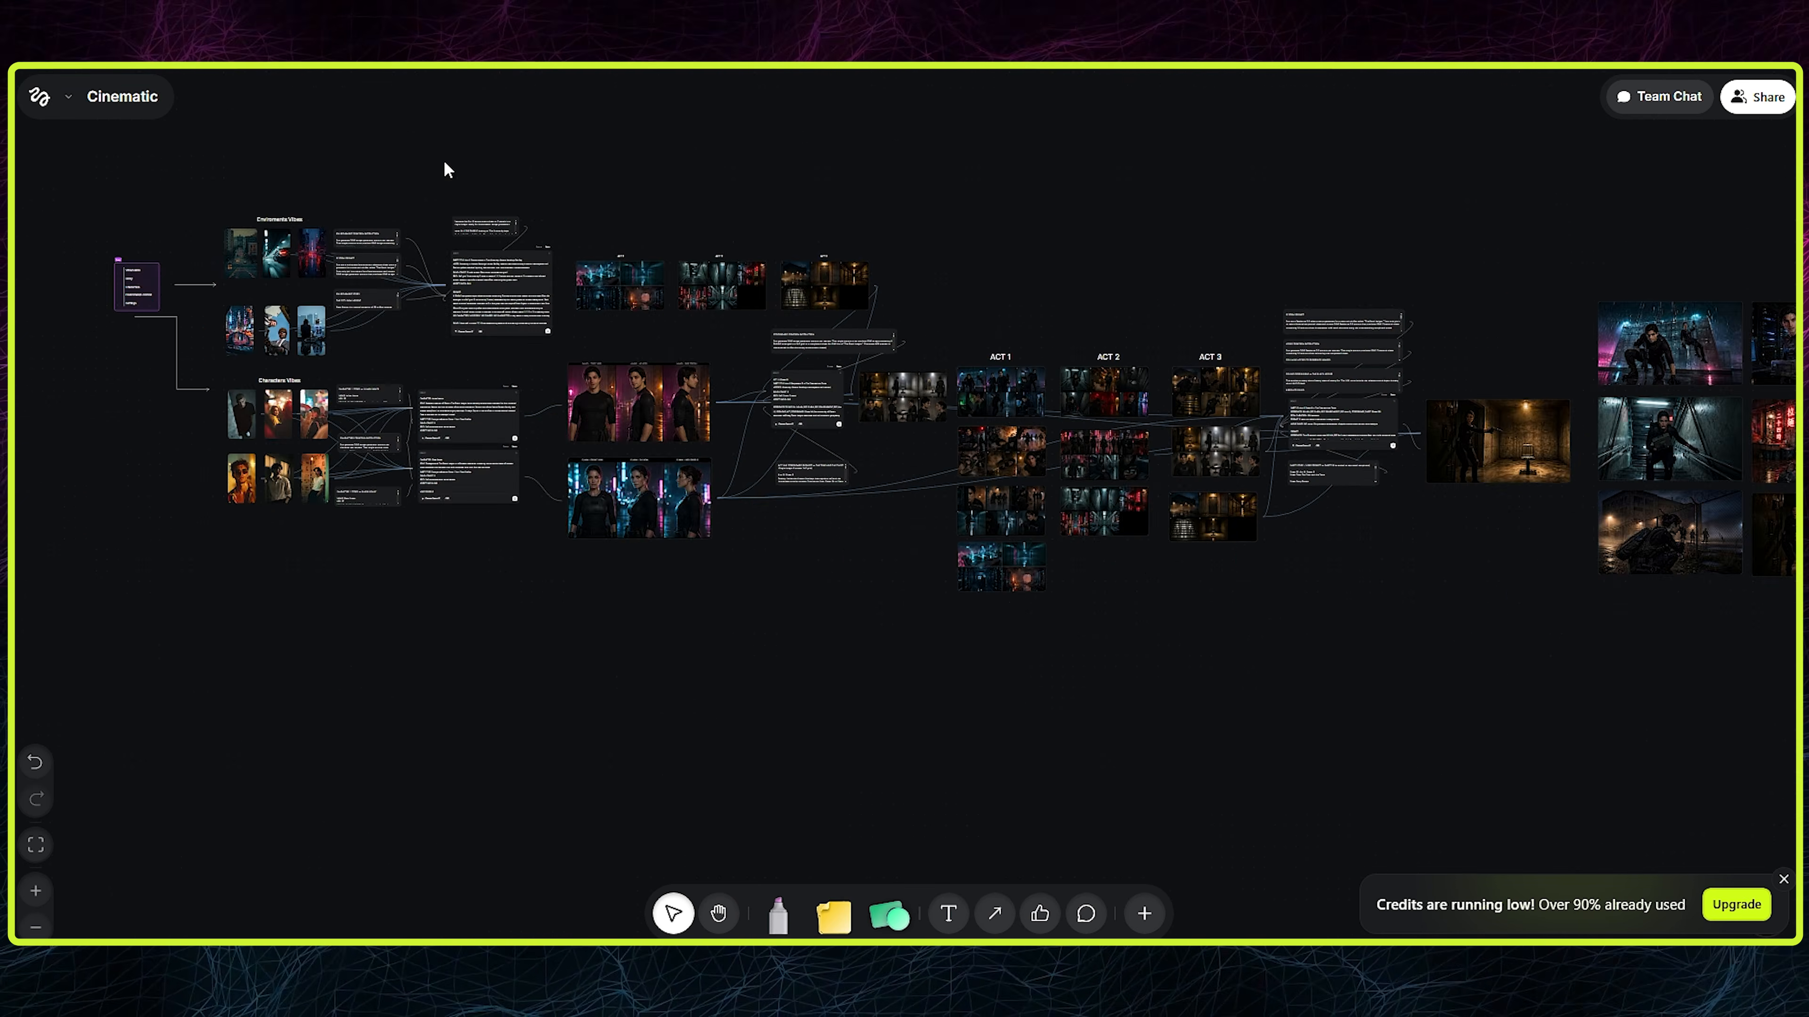
# - Survey the canvas from the Steps list through the character vibe images and the Julian and Elara character prompt nodes
pyautogui.moveTo(445, 164); pyautogui.dragTo(958, 261)
pyautogui.scroll(10, 630, 374)
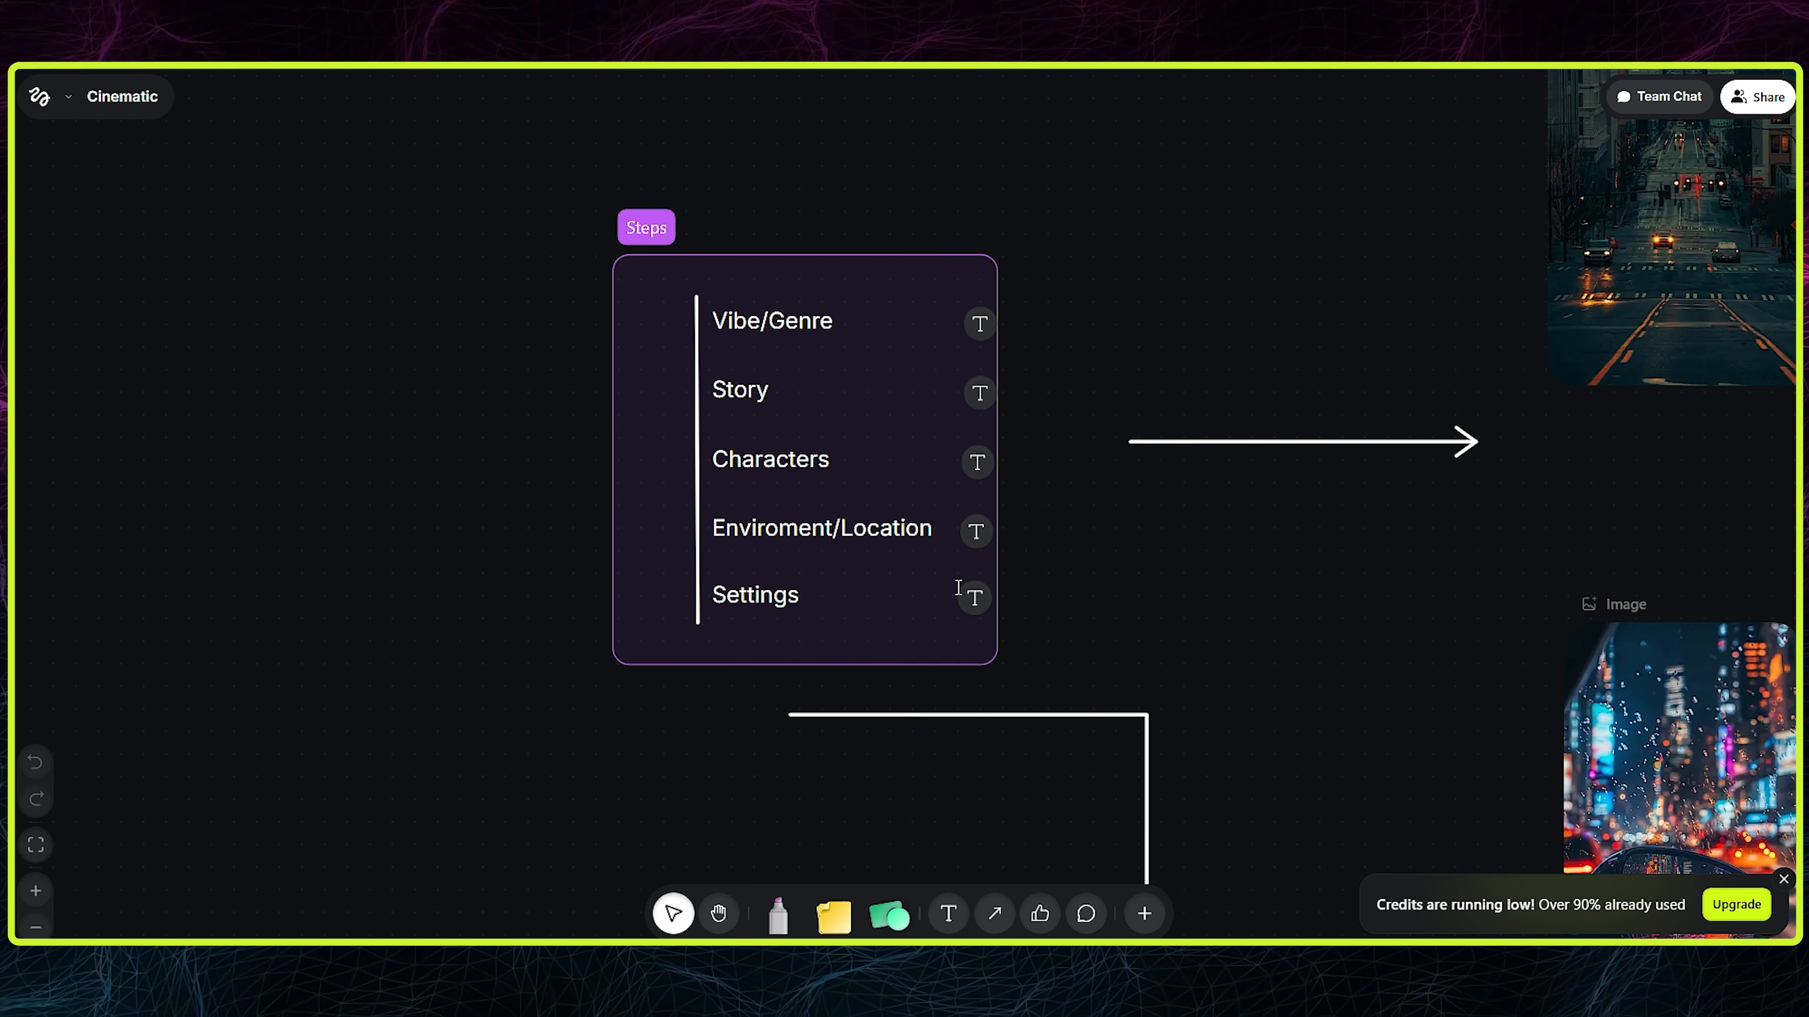
pyautogui.moveTo(1252, 599); pyautogui.dragTo(150, 574)
pyautogui.scroll(-4, 713, 513)
pyautogui.moveTo(1293, 724); pyautogui.dragTo(1083, 198)
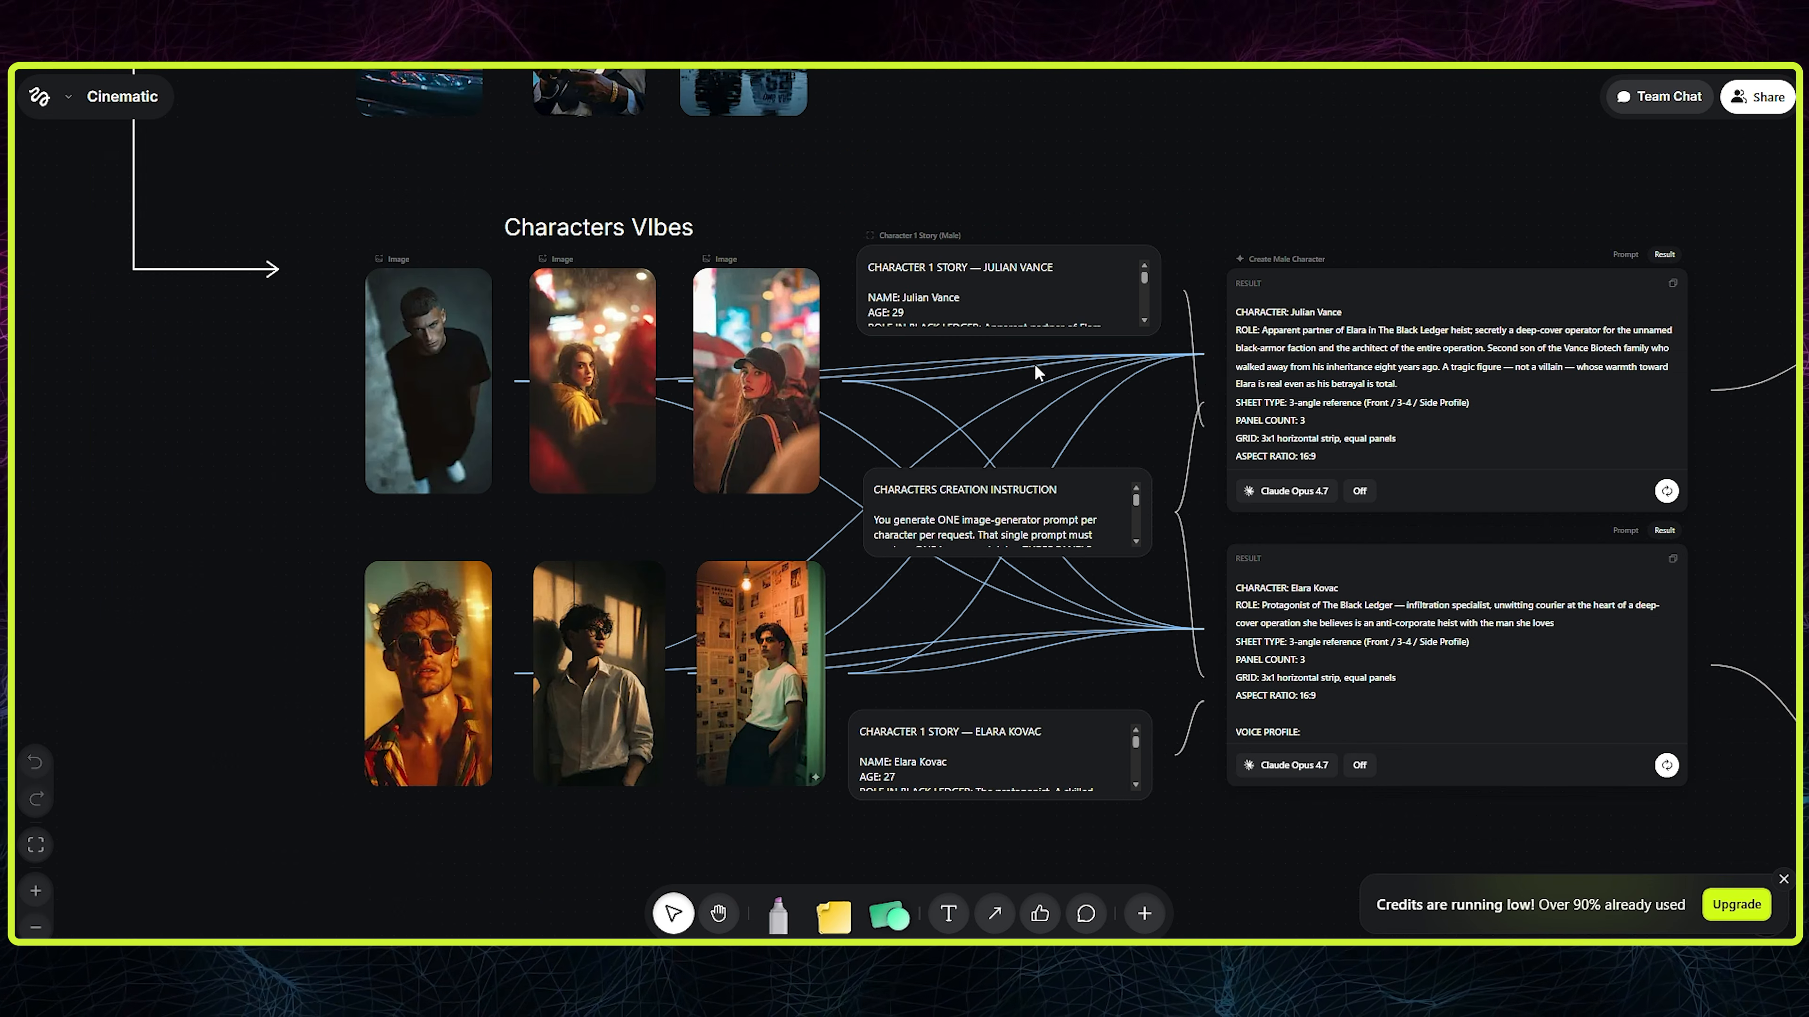
pyautogui.moveTo(1478, 217); pyautogui.dragTo(242, 174)
pyautogui.scroll(8, 1147, 499)
pyautogui.moveTo(1364, 267); pyautogui.dragTo(956, 276)
pyautogui.moveTo(1645, 567); pyautogui.dragTo(1183, 303)
# - Inspect the storyboard LLM, the Act III Sheet B storyboard node's generation settings and the storyboards grouped under each act
pyautogui.moveTo(1455, 412); pyautogui.dragTo(1405, 214)
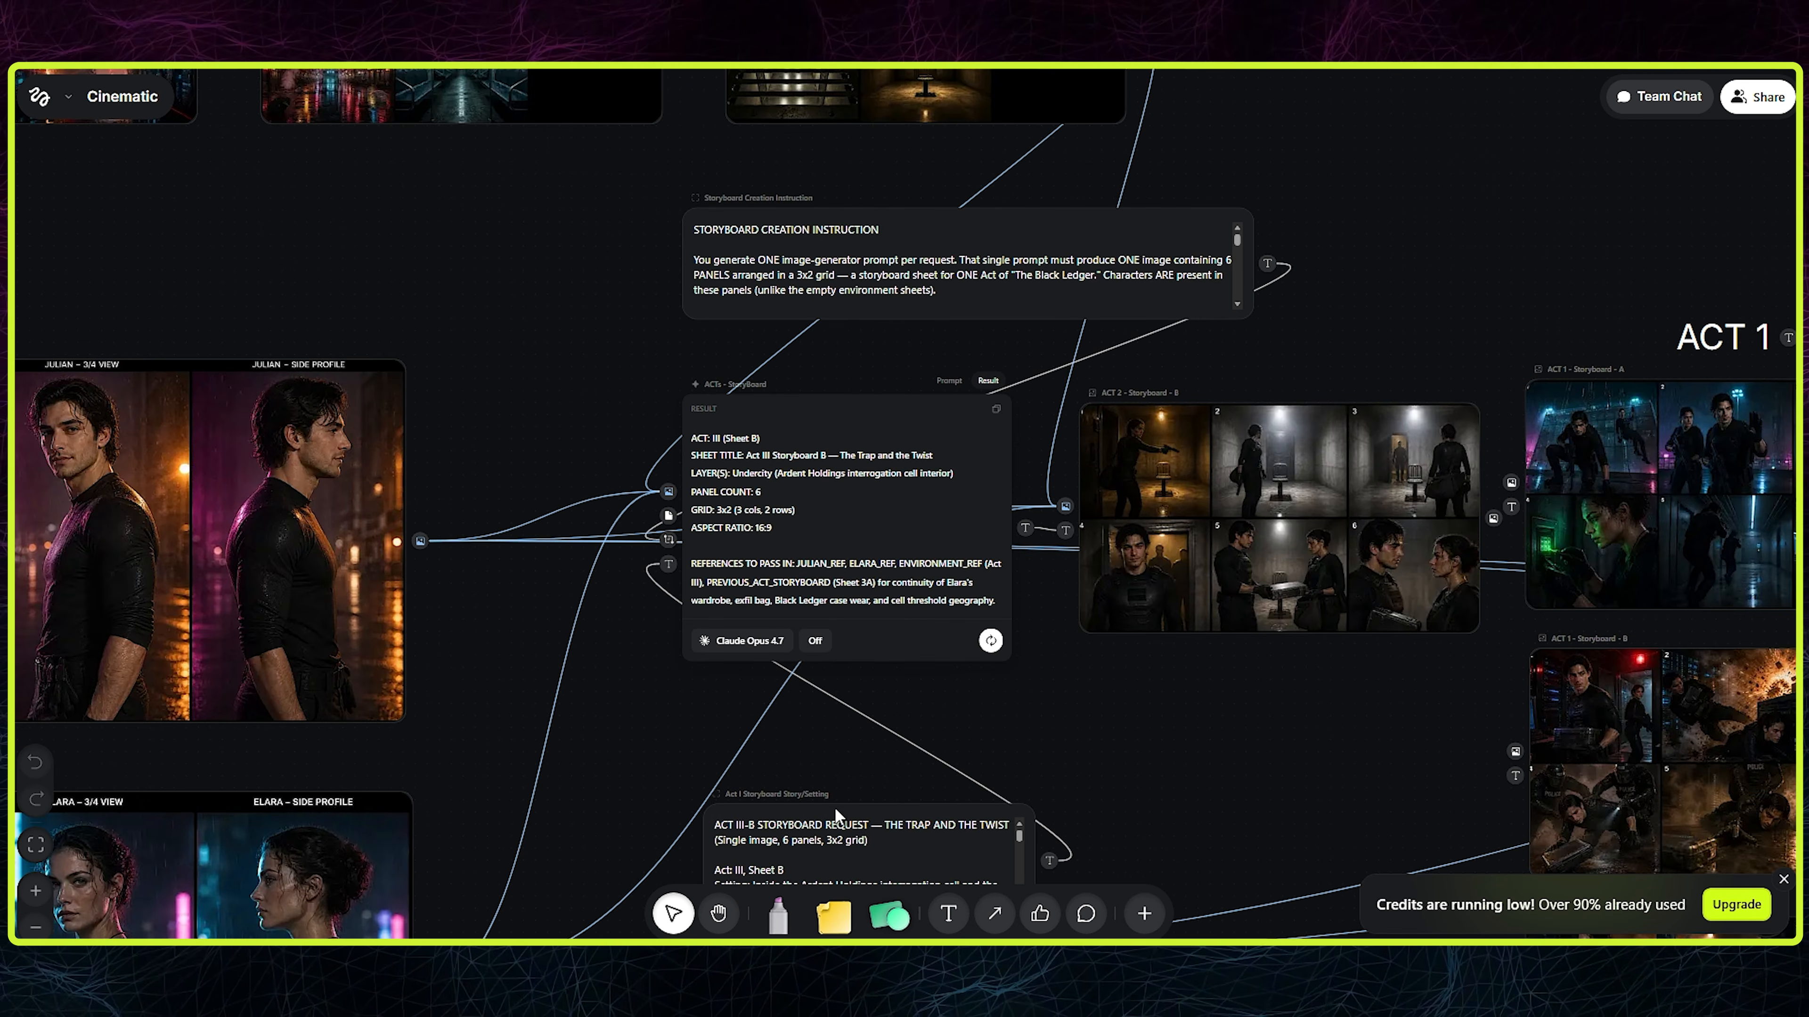
pyautogui.moveTo(847, 819); pyautogui.dragTo(828, 768)
pyautogui.moveTo(1145, 744); pyautogui.dragTo(774, 747)
pyautogui.click(854, 485)
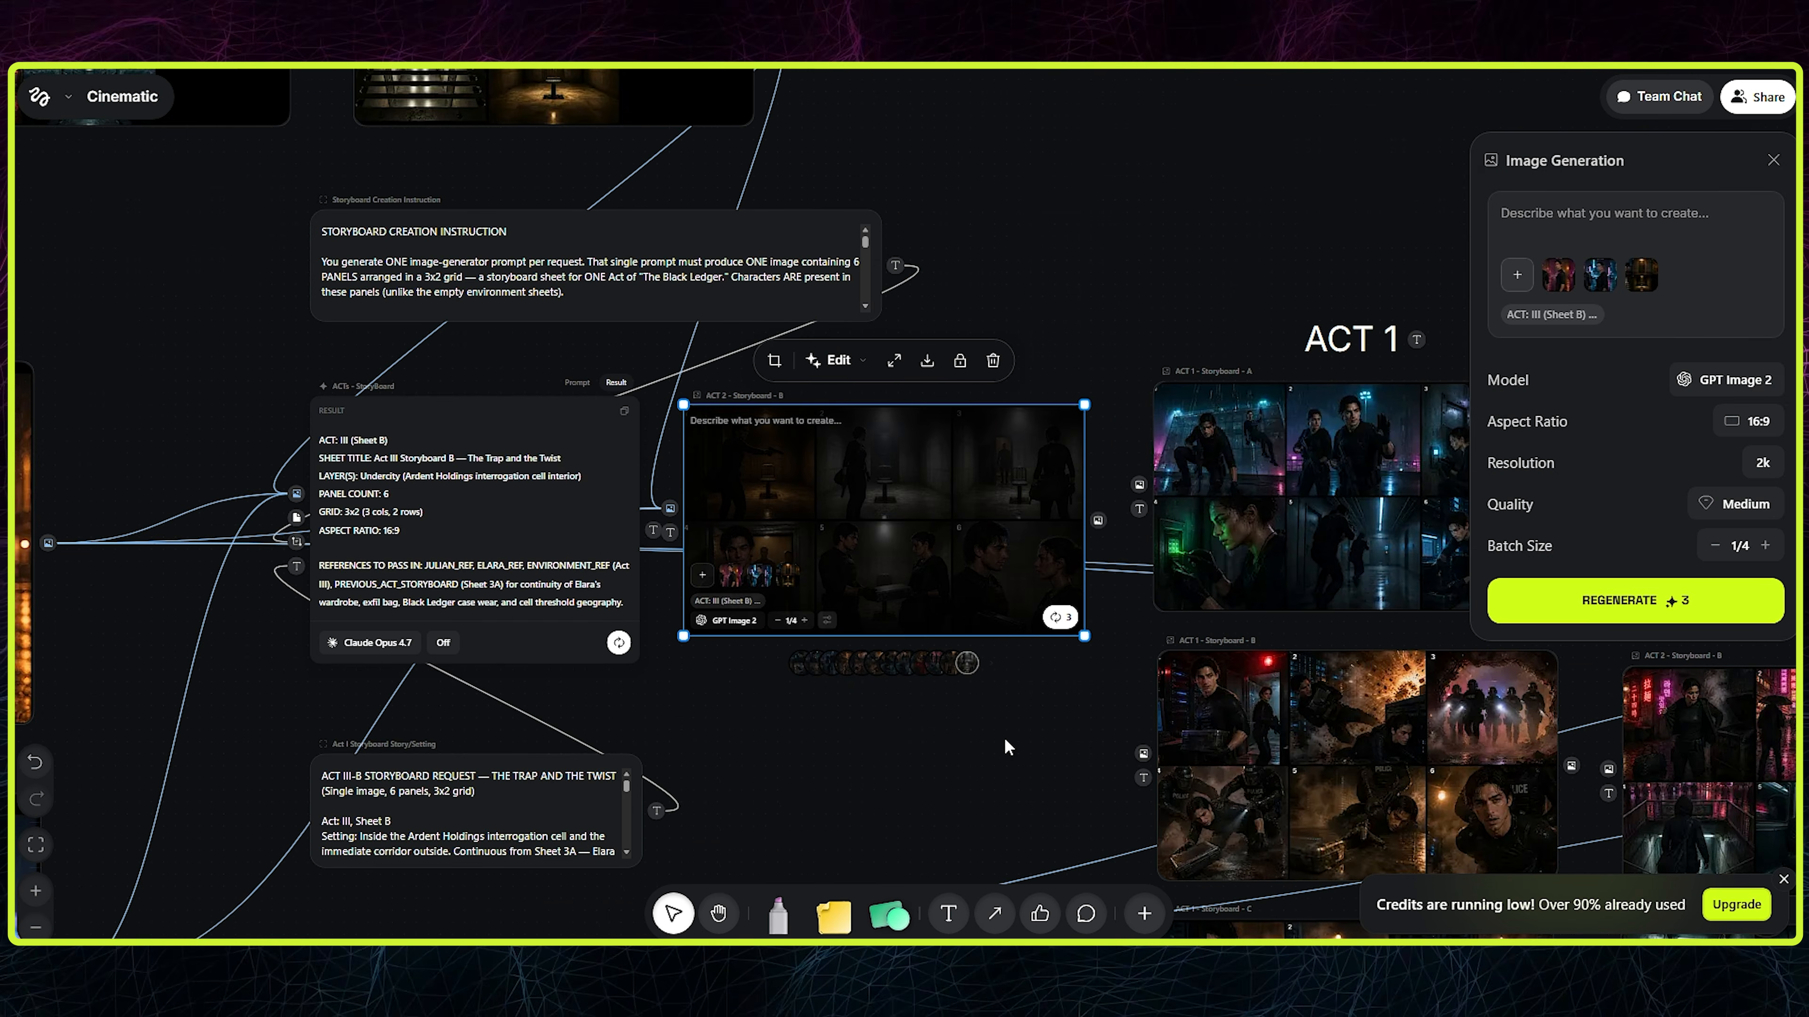
pyautogui.moveTo(999, 741); pyautogui.dragTo(380, 630)
pyautogui.scroll(-3, 442, 513)
pyautogui.moveTo(1111, 388); pyautogui.dragTo(993, 214)
pyautogui.click(740, 347)
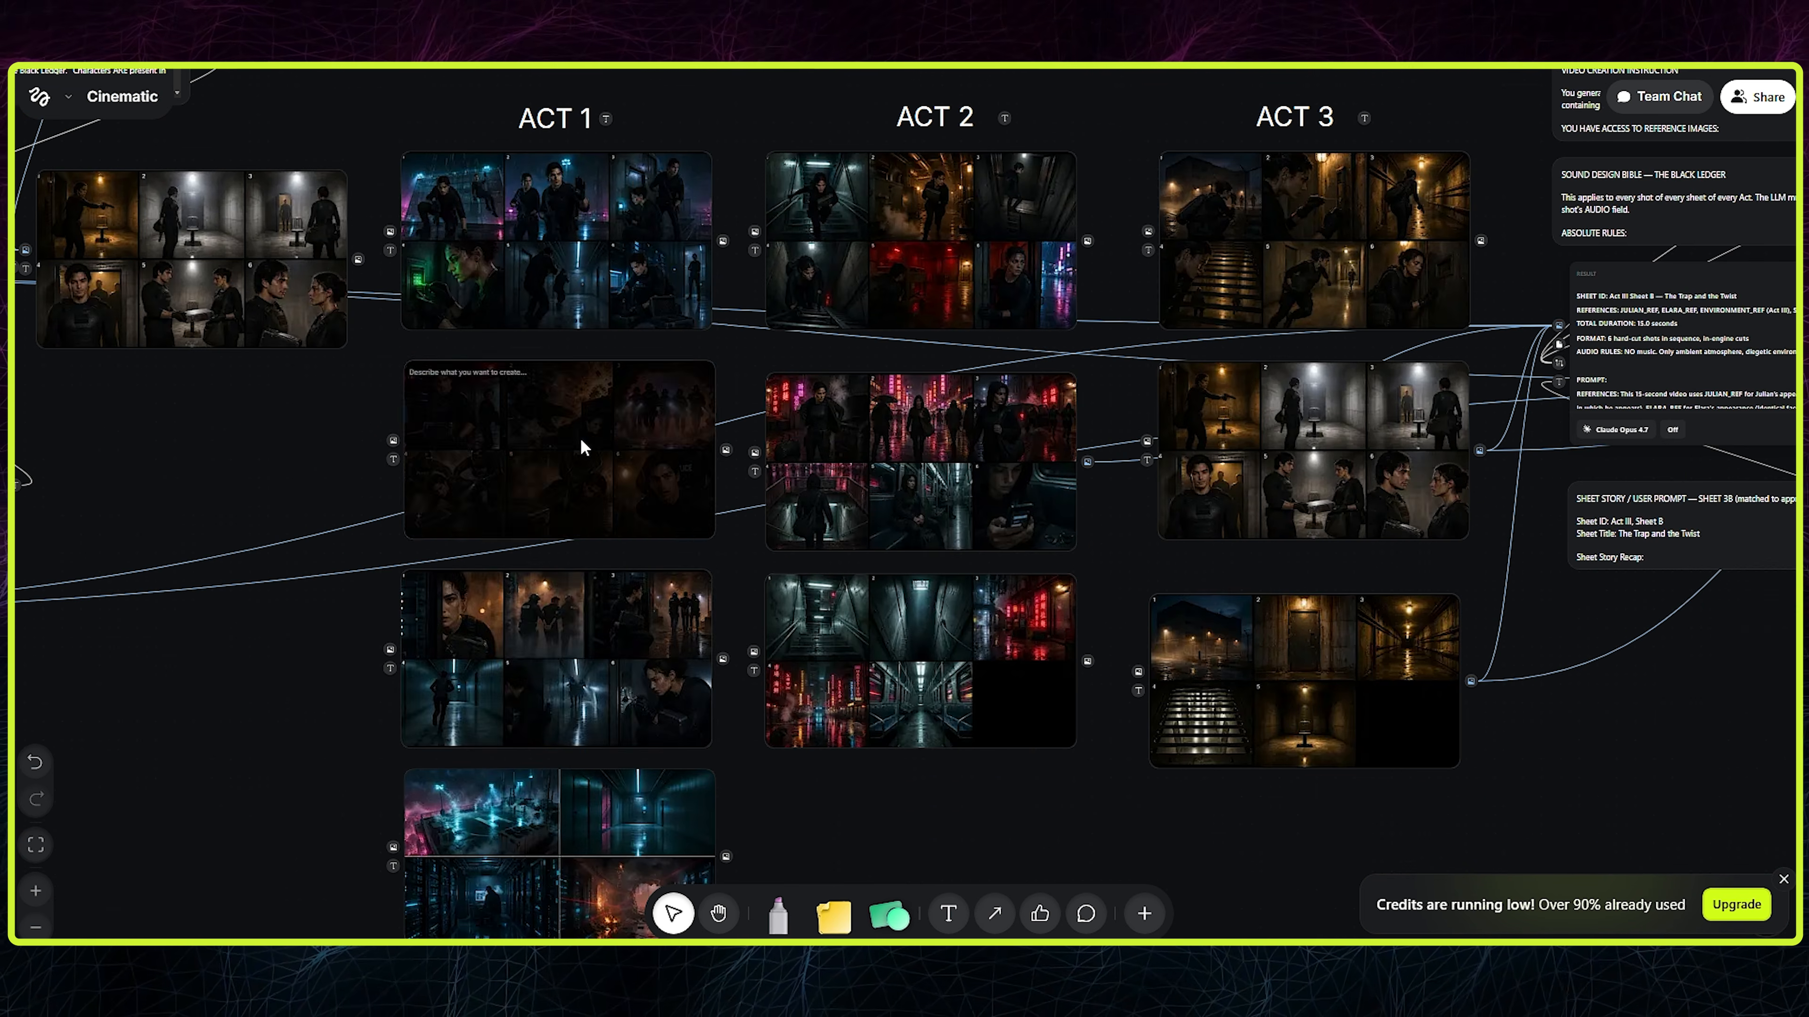
# - Move the Act 2 environment sheet, Act 1's third storyboard and the Act 1 environment sheet slightly down to even out the spacing
pyautogui.click(939, 730)
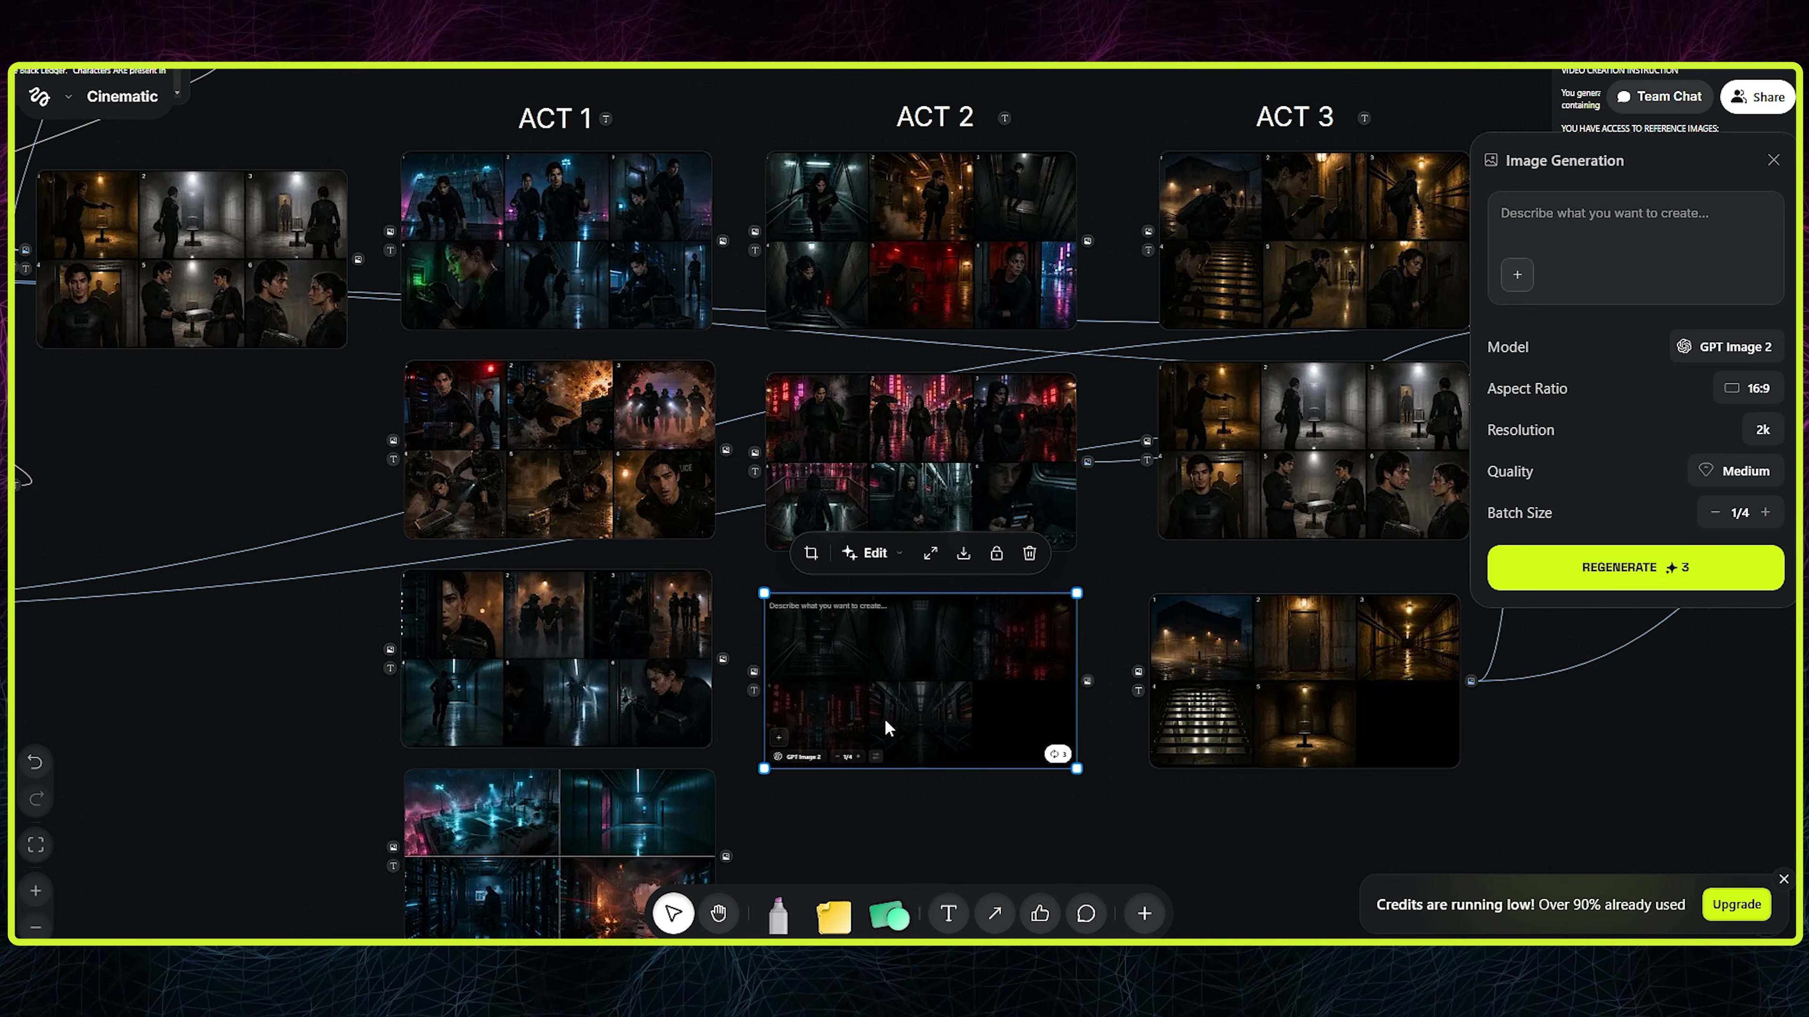
pyautogui.click(836, 788)
pyautogui.scroll(-3, 836, 788)
pyautogui.moveTo(617, 599); pyautogui.dragTo(618, 636)
pyautogui.moveTo(577, 401); pyautogui.dragTo(576, 424)
pyautogui.click(1323, 634)
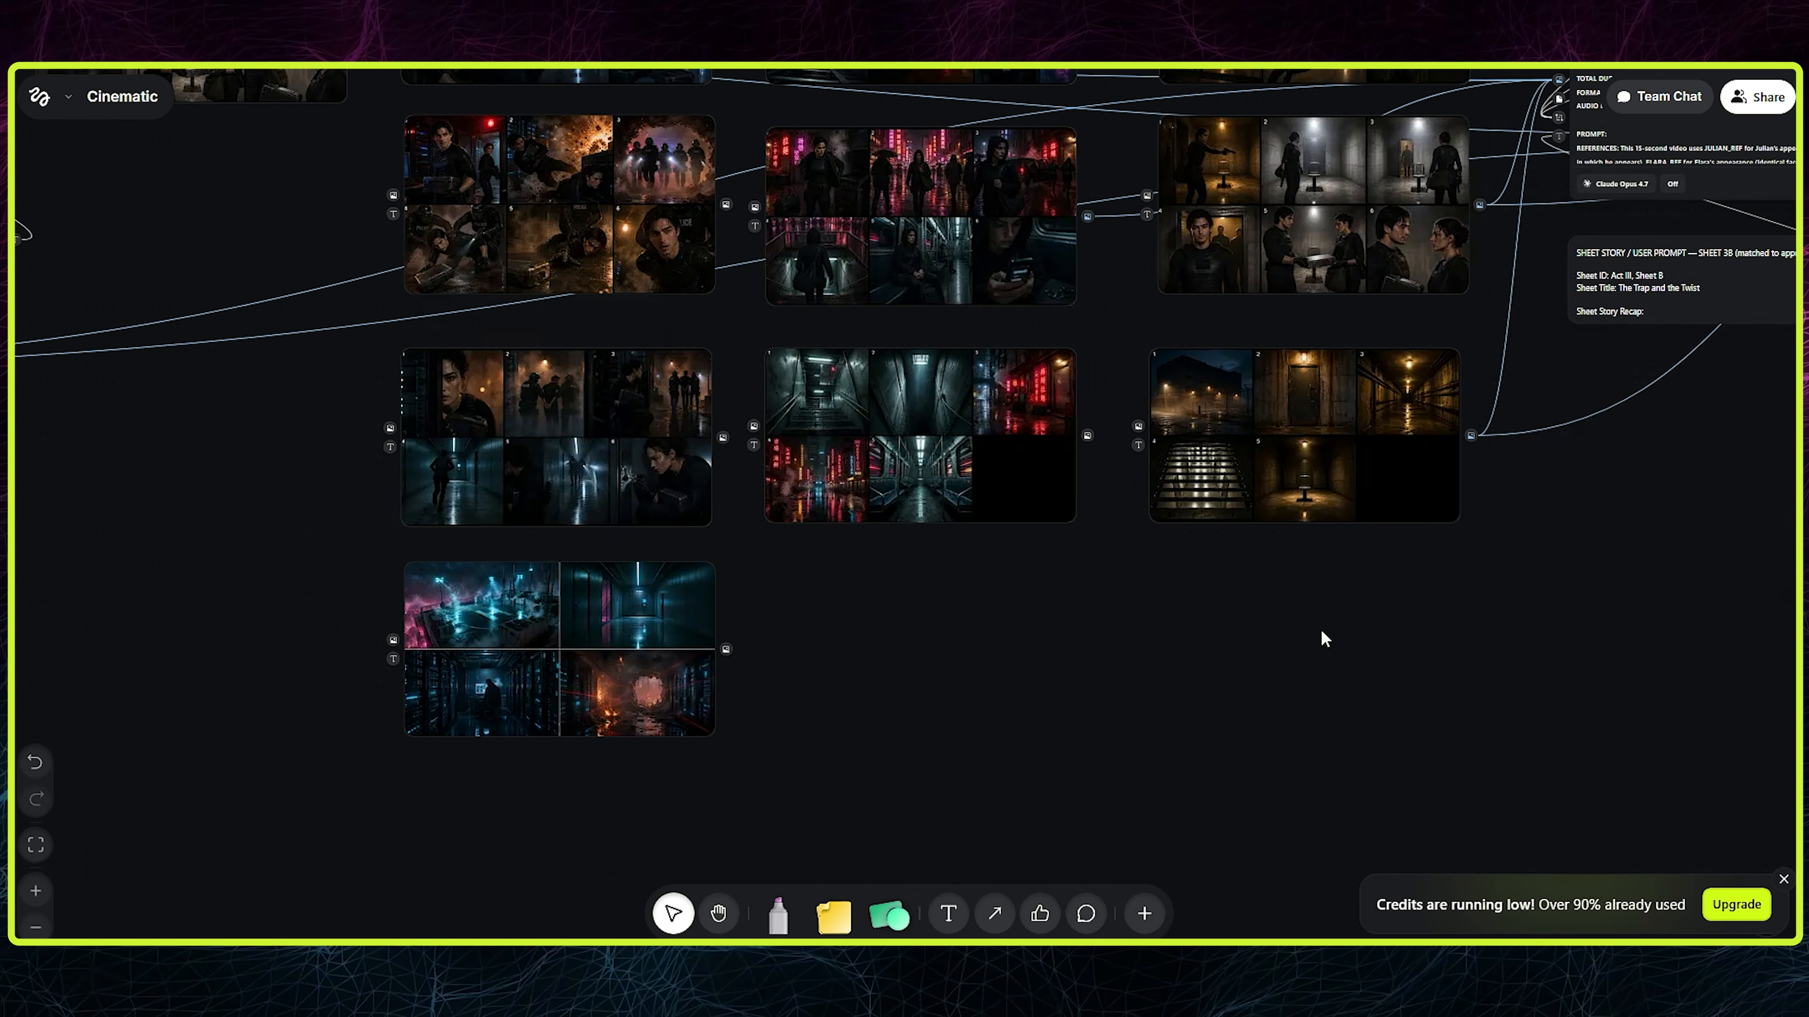
# - Review the Sheet 3B video generation setup and browse the generated versions stored in its video generator node
pyautogui.moveTo(1325, 639); pyautogui.dragTo(698, 791)
pyautogui.moveTo(1058, 655); pyautogui.dragTo(569, 840)
pyautogui.moveTo(897, 514); pyautogui.dragTo(902, 667)
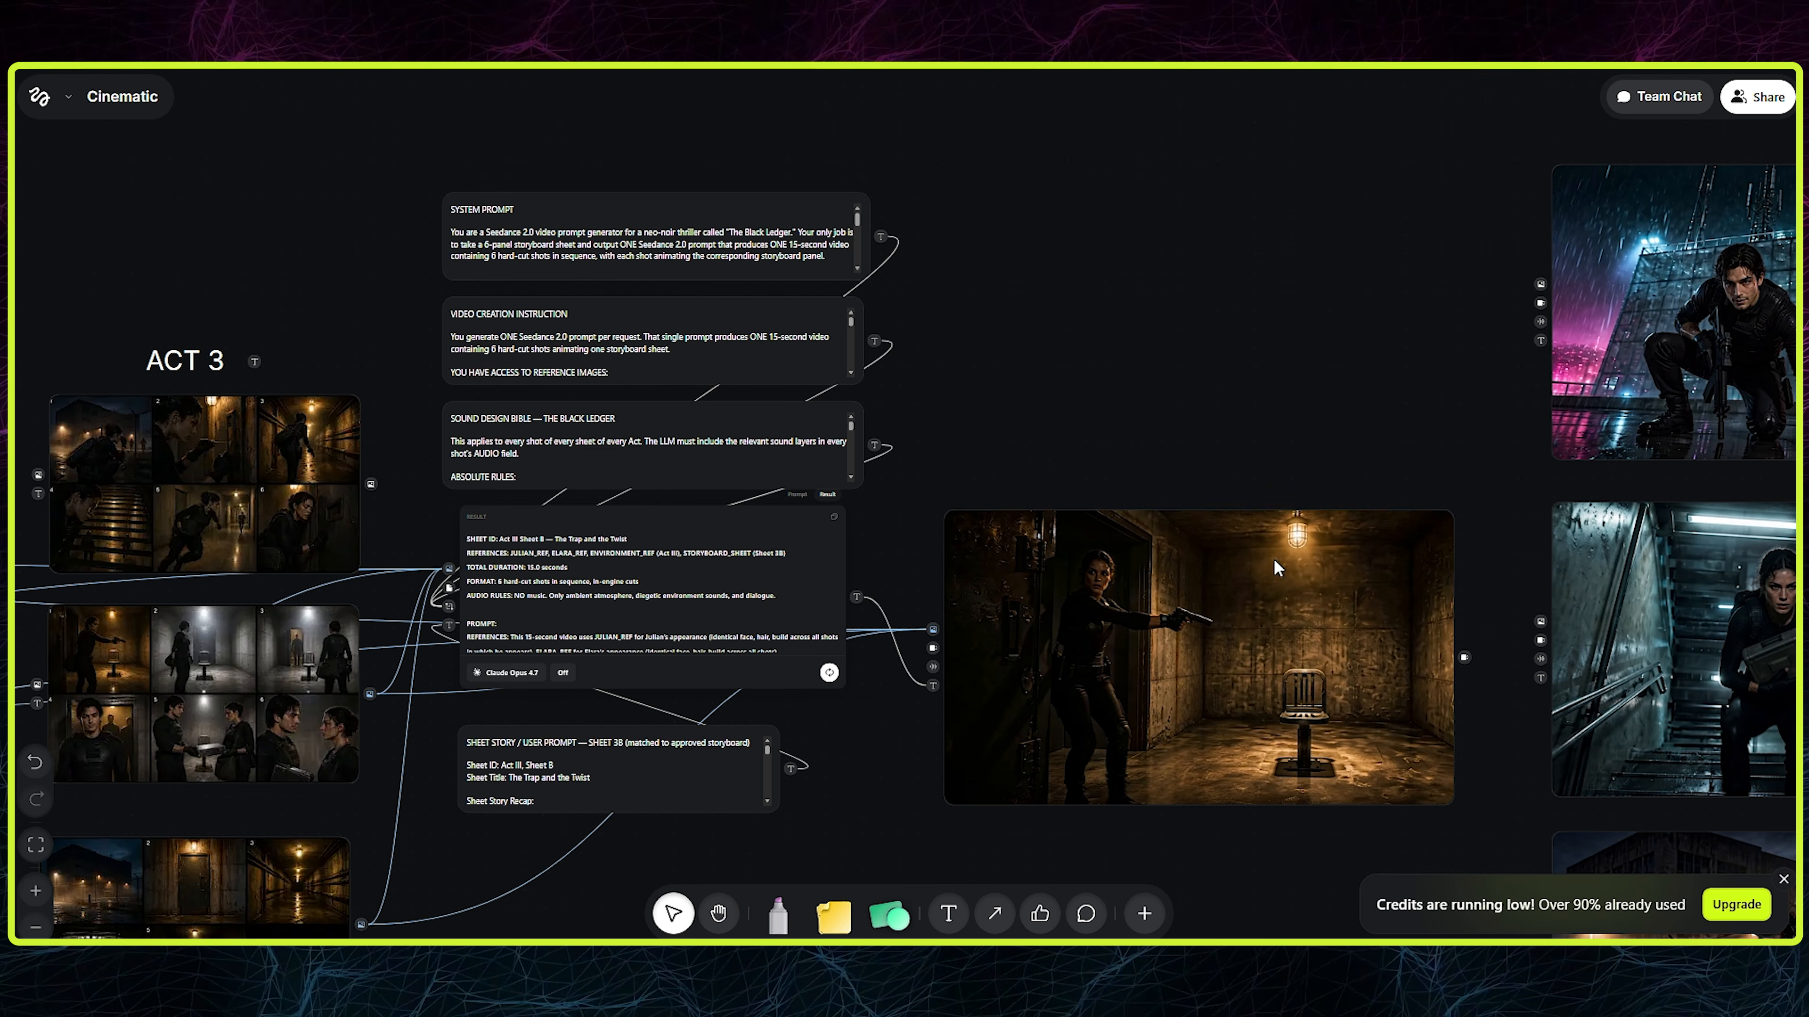
pyautogui.moveTo(1273, 560); pyautogui.dragTo(1044, 321)
pyautogui.scroll(3, 975, 548)
pyautogui.click(917, 603)
pyautogui.click(915, 601)
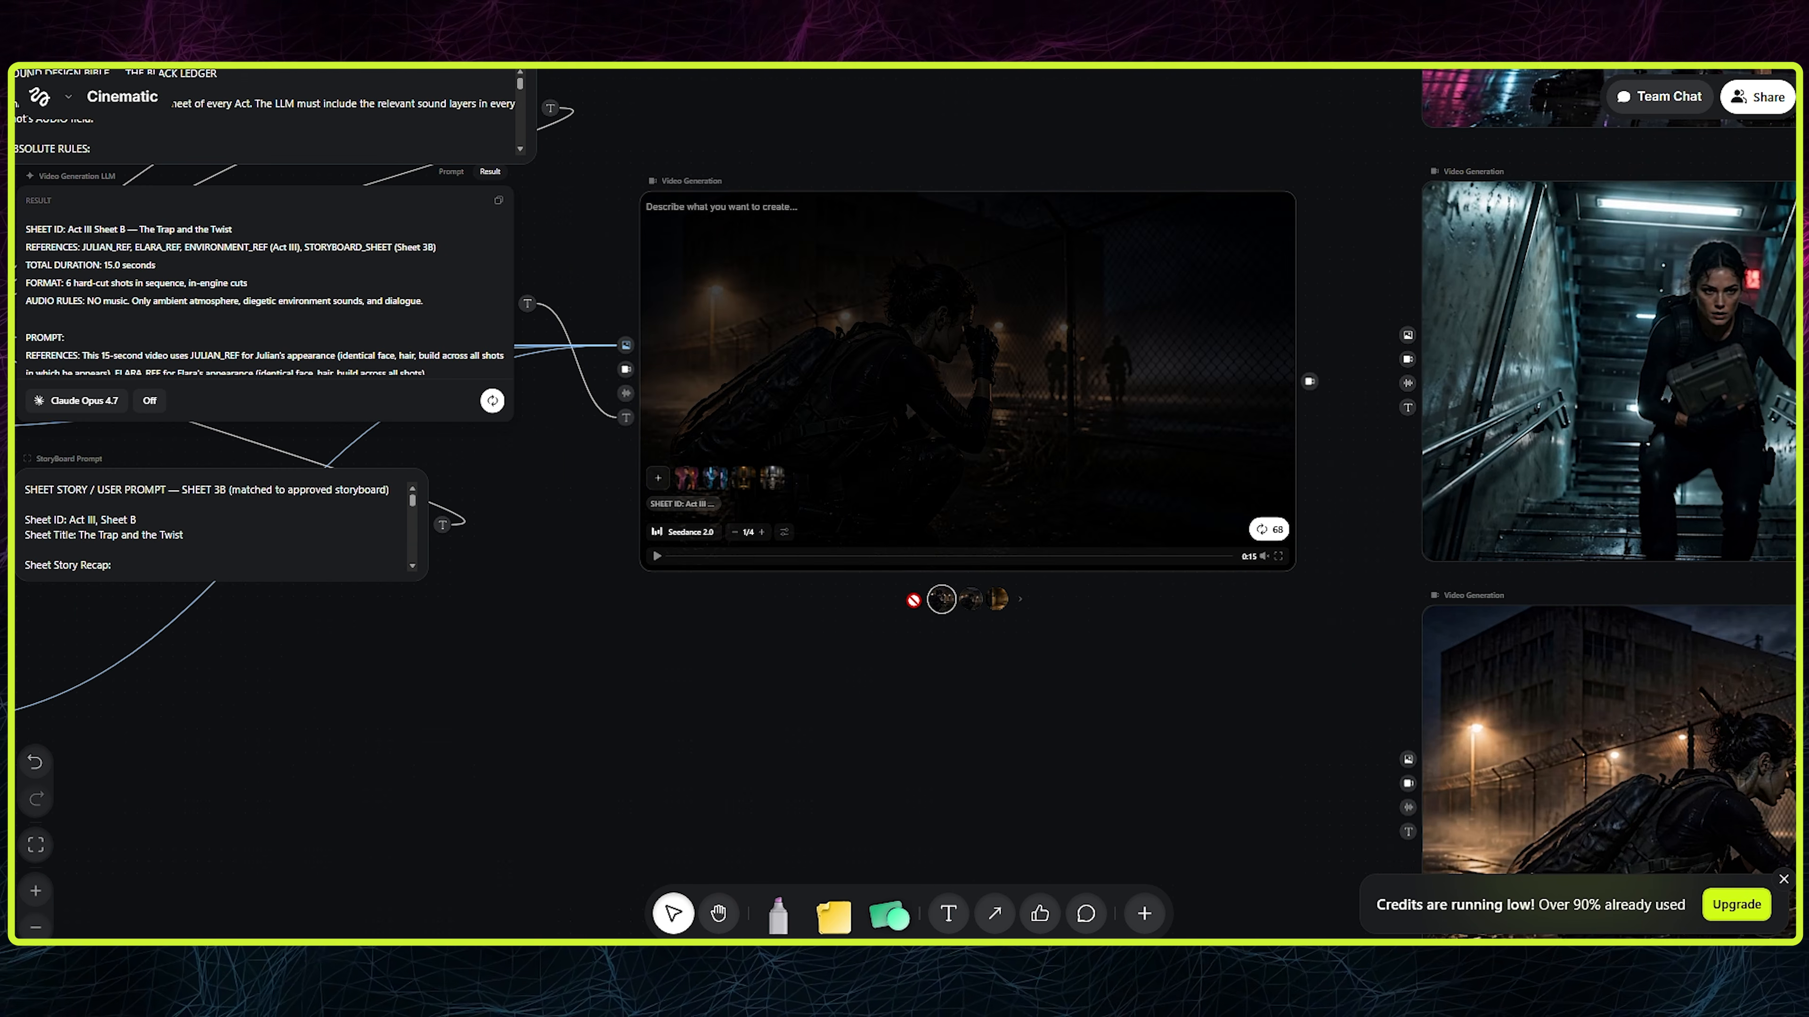
pyautogui.click(993, 600)
# - Look over the grid of finished video clips for all three acts
pyautogui.moveTo(1037, 663); pyautogui.dragTo(348, 595)
pyautogui.scroll(-4, 347, 594)
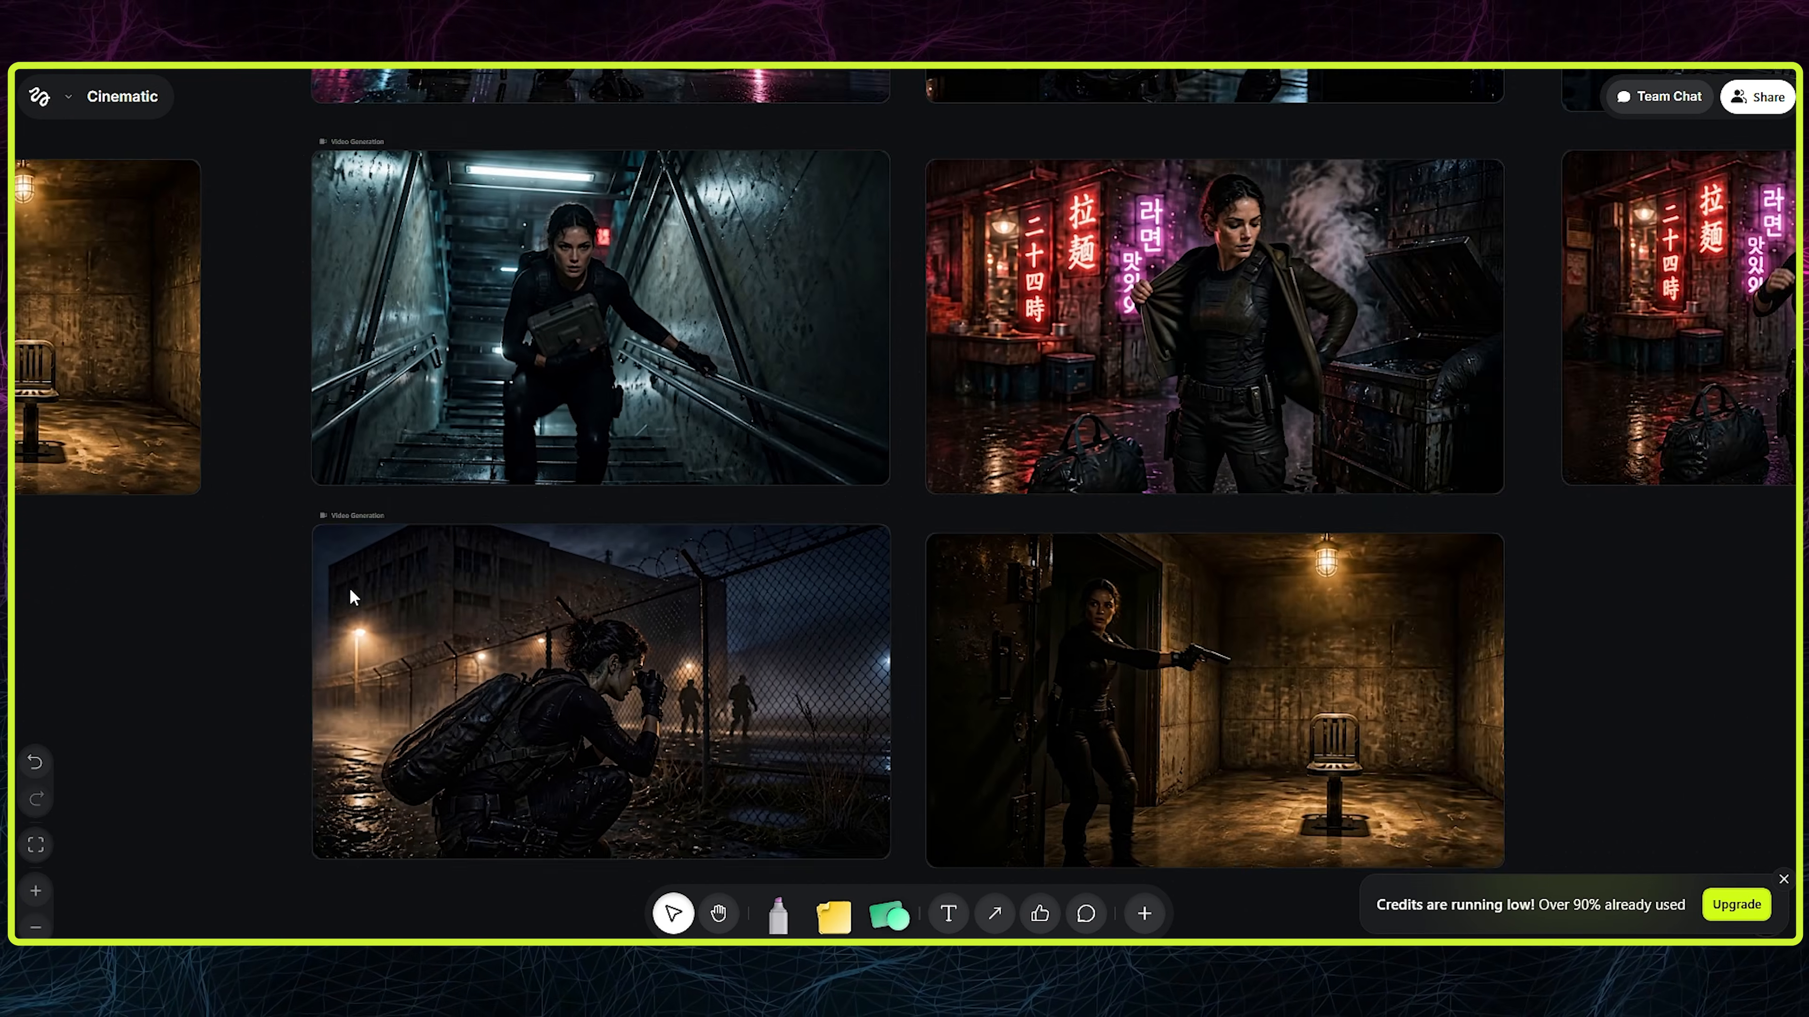
pyautogui.moveTo(1576, 345); pyautogui.dragTo(1578, 487)
pyautogui.scroll(-1, 1495, 624)
pyautogui.moveTo(1517, 724); pyautogui.dragTo(1446, 655)
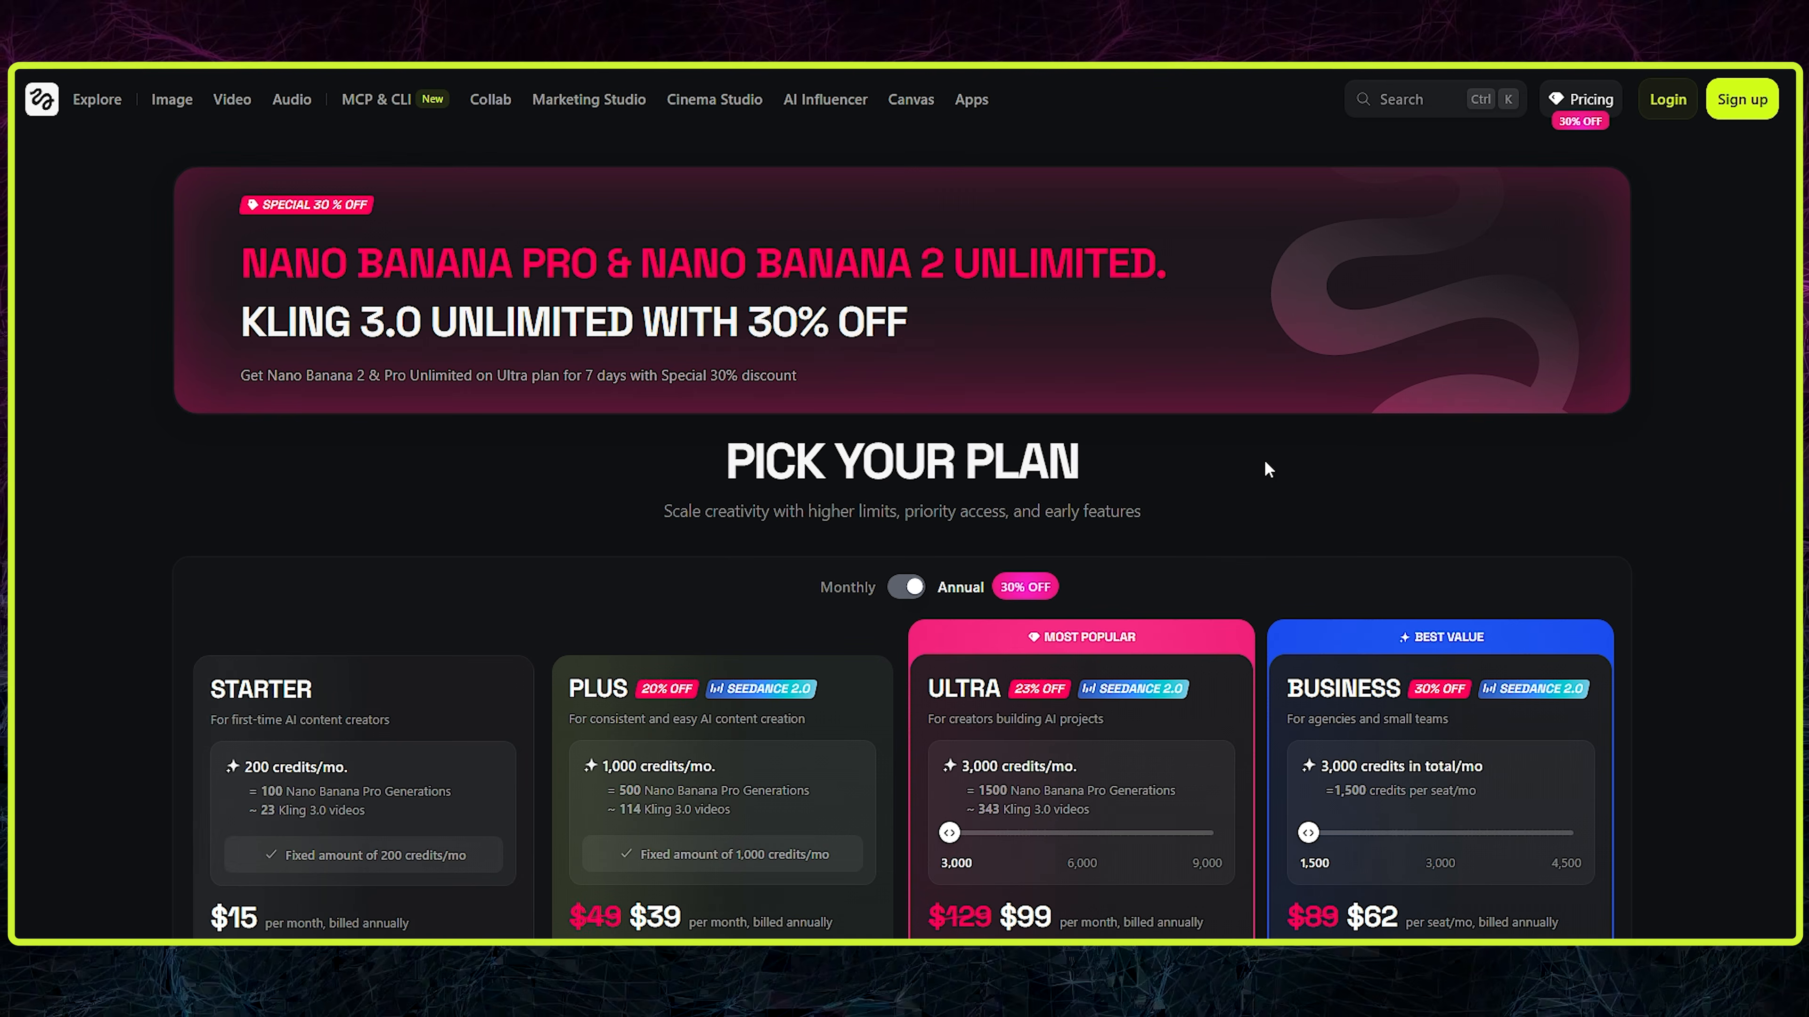
# - Compare the pricing plans' features, the Ultra and Business credit tiers, and monthly versus annual billing
pyautogui.scroll(-9, 1265, 462)
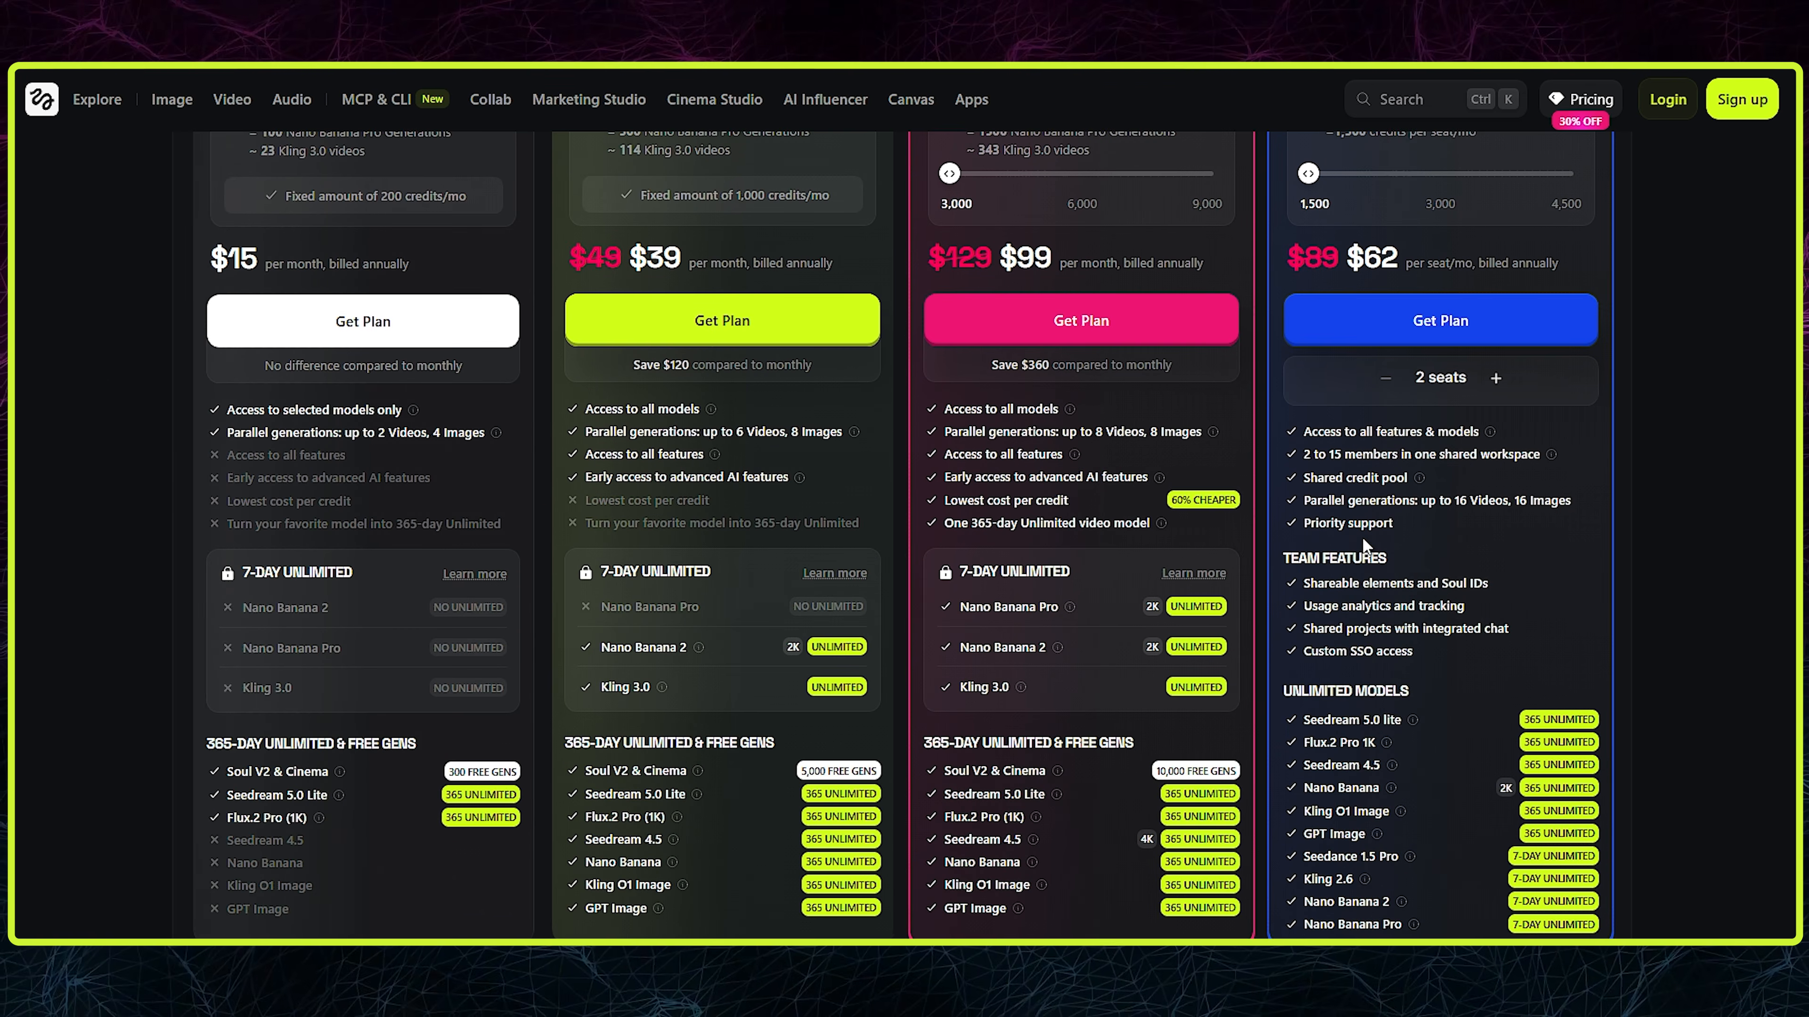
pyautogui.scroll(-3, 1363, 540)
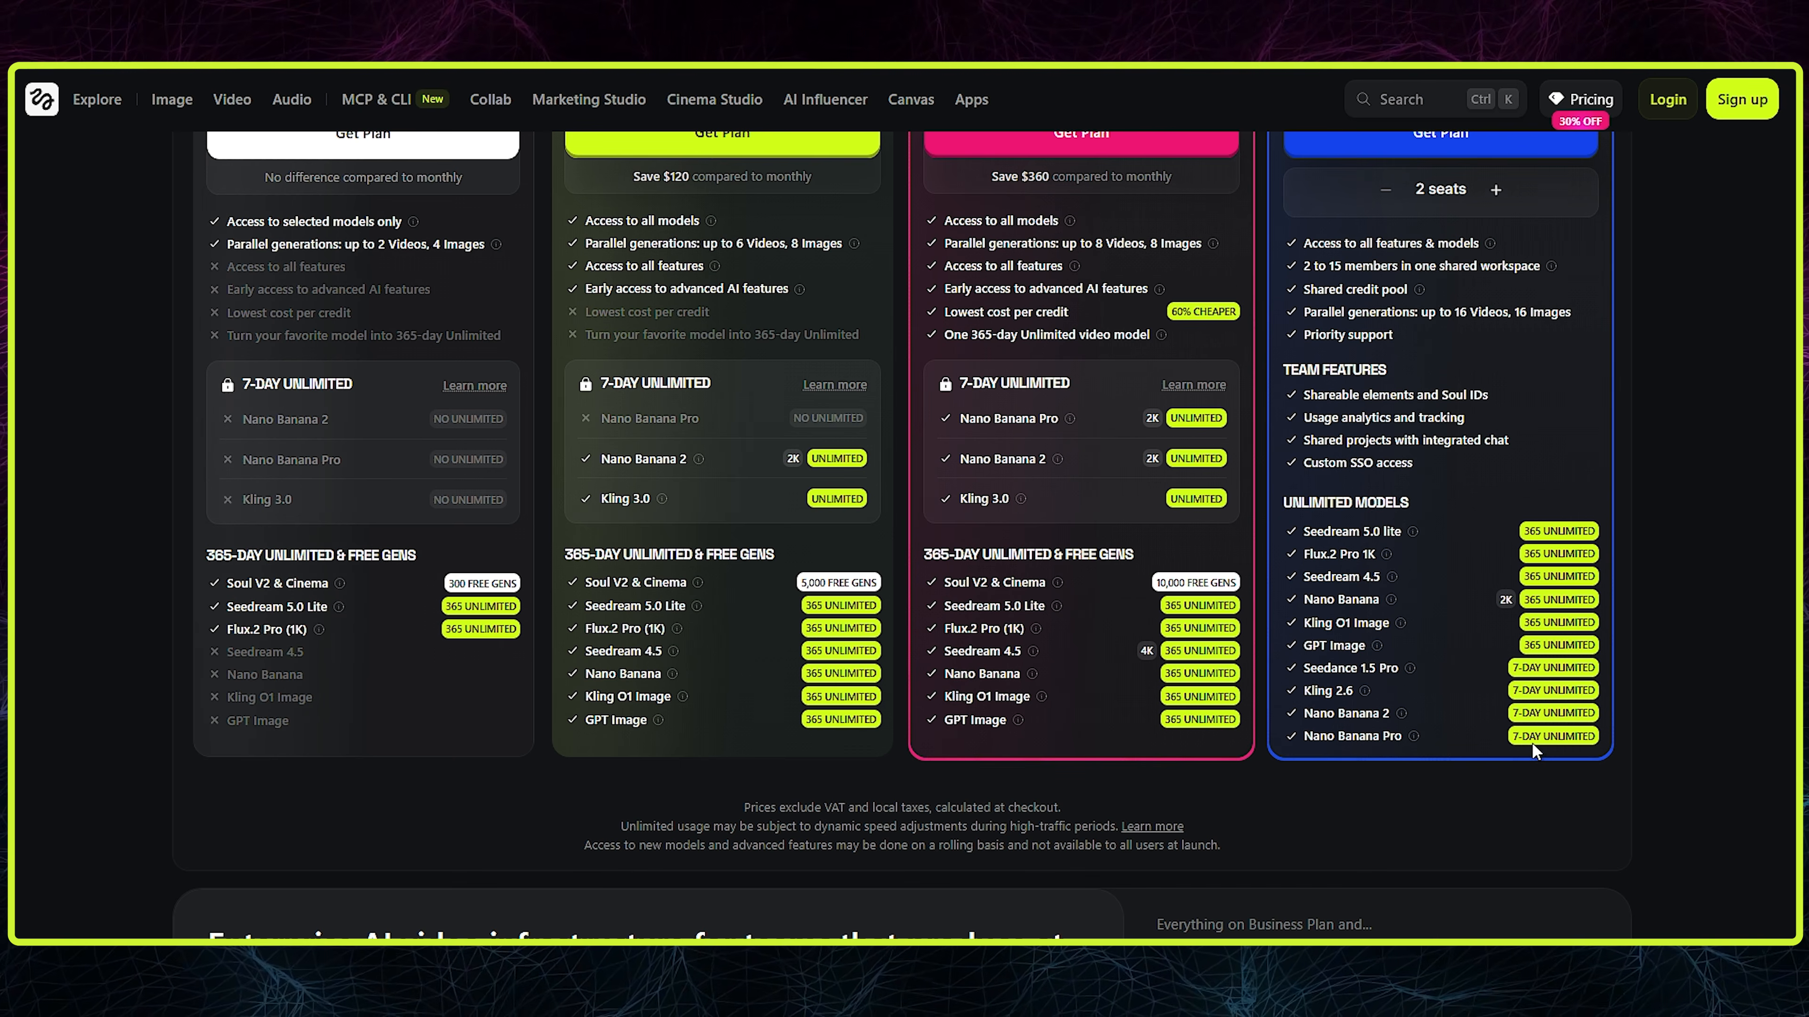
pyautogui.scroll(9, 1534, 743)
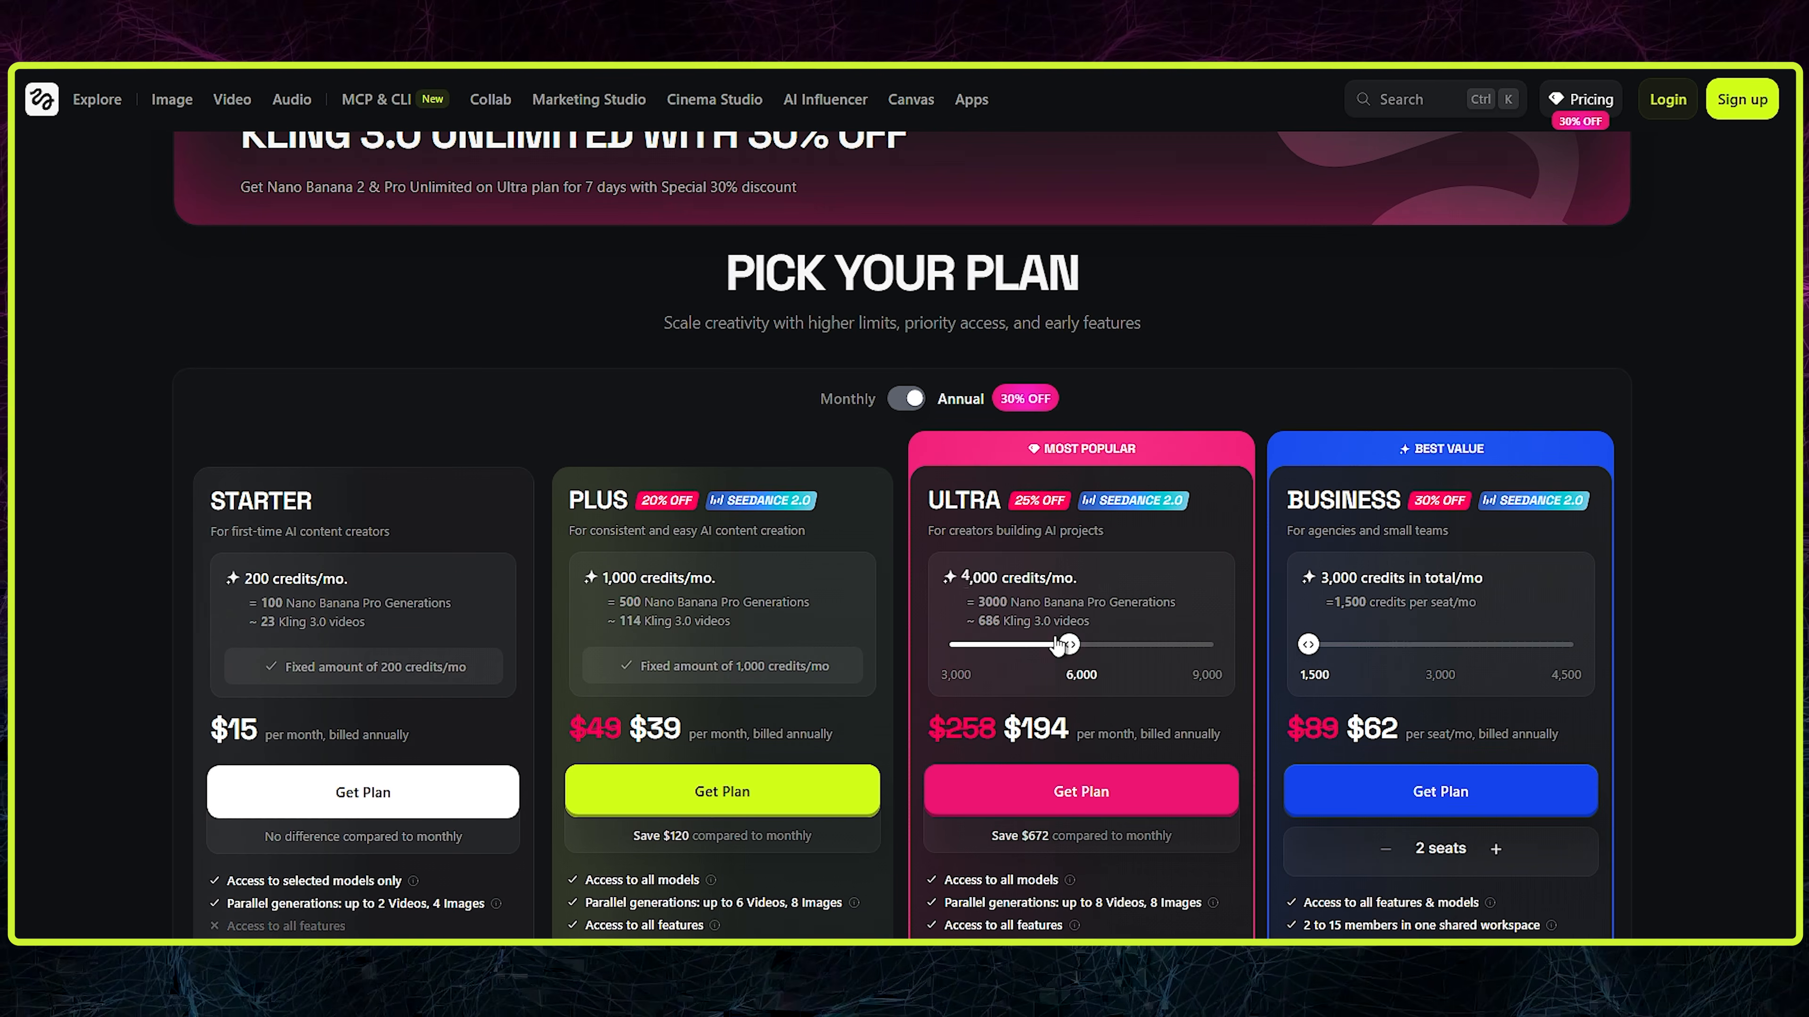
pyautogui.click(908, 400)
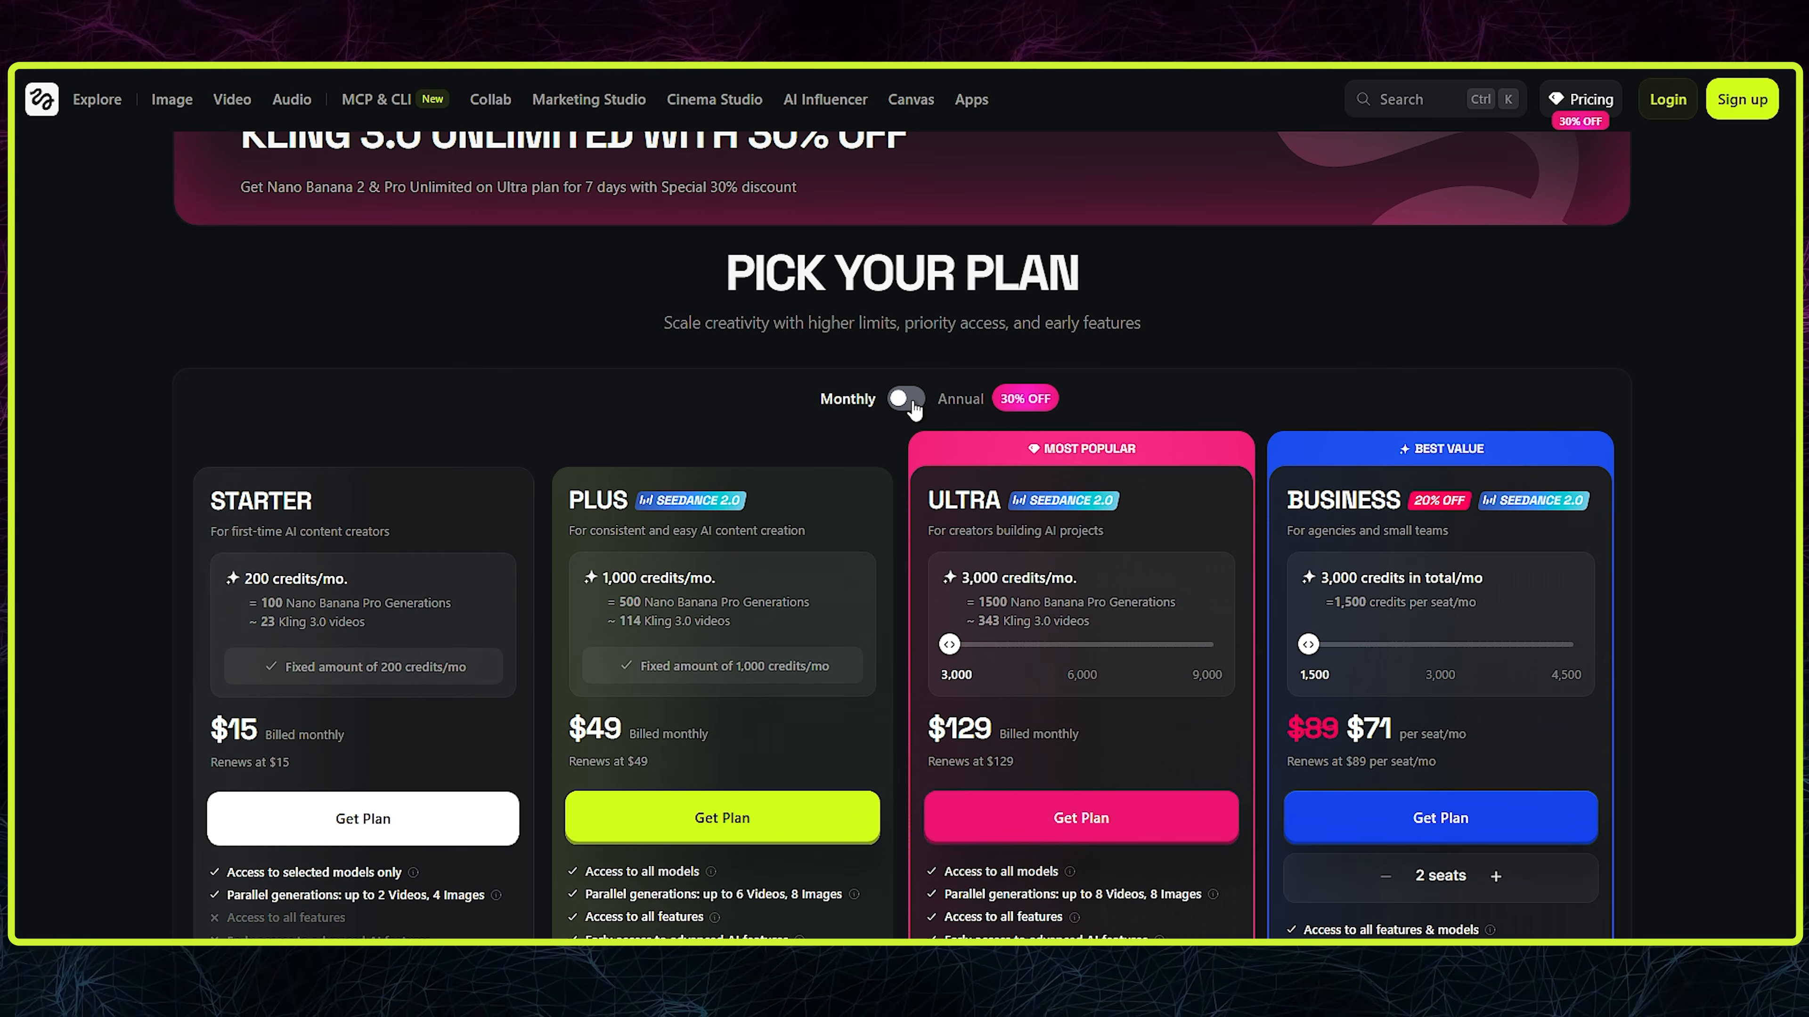
pyautogui.click(913, 404)
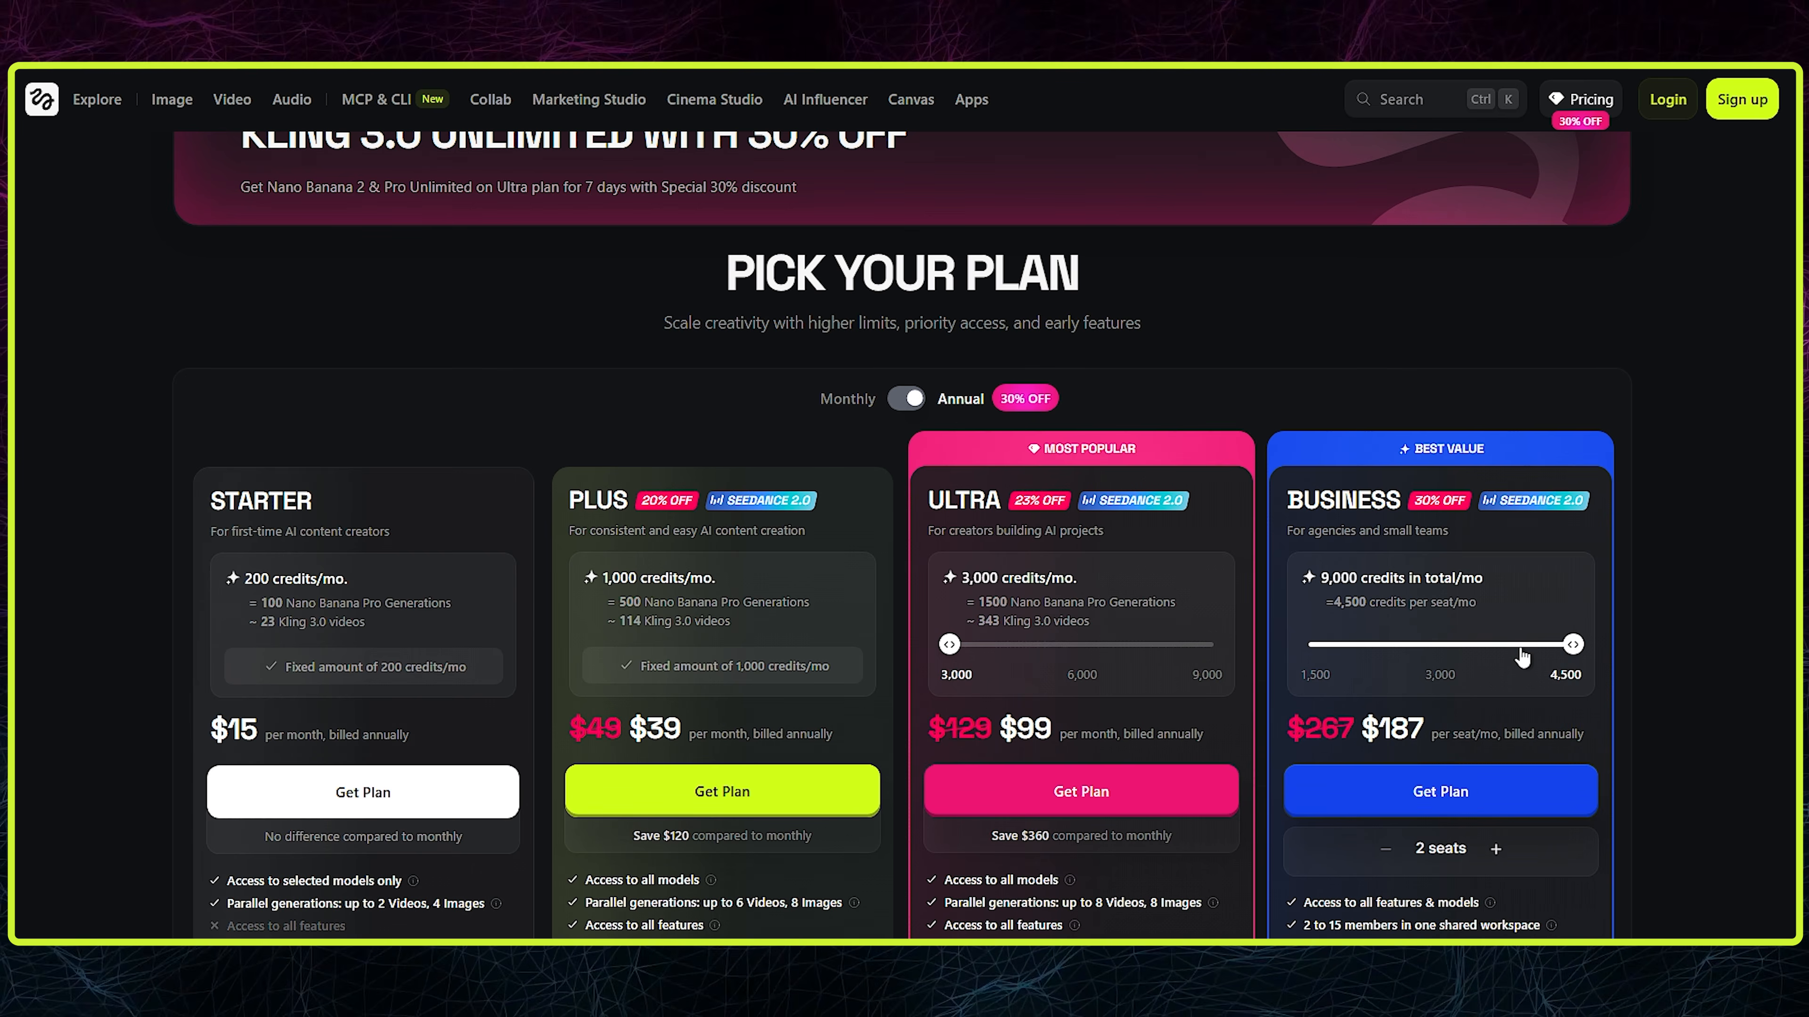